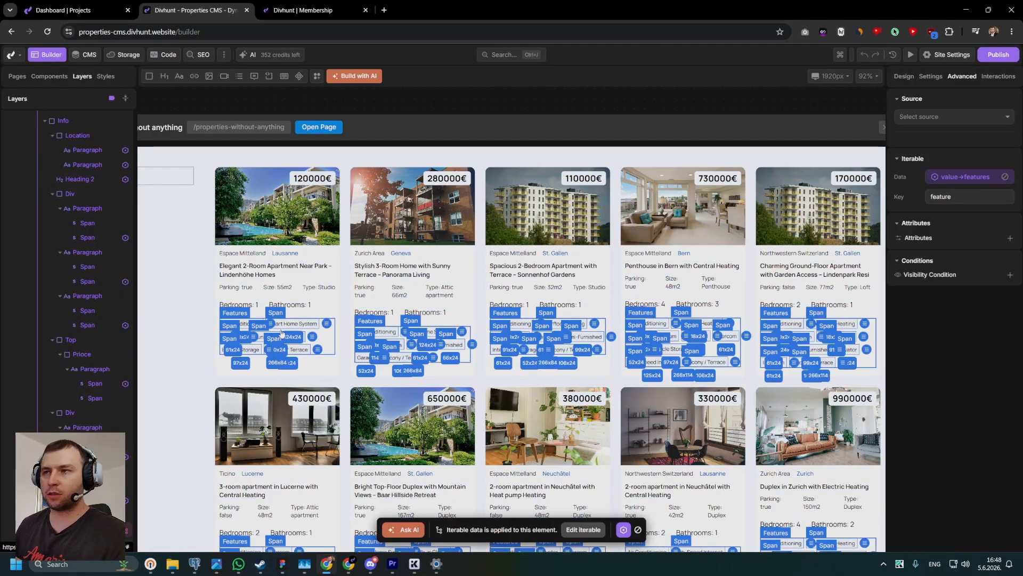
Examine the property cards on the Properties without anything page and the empty Filters container beside the grid.
left_click_drag(248, 249, 331, 258)
scroll(330, 259, "down", 2)
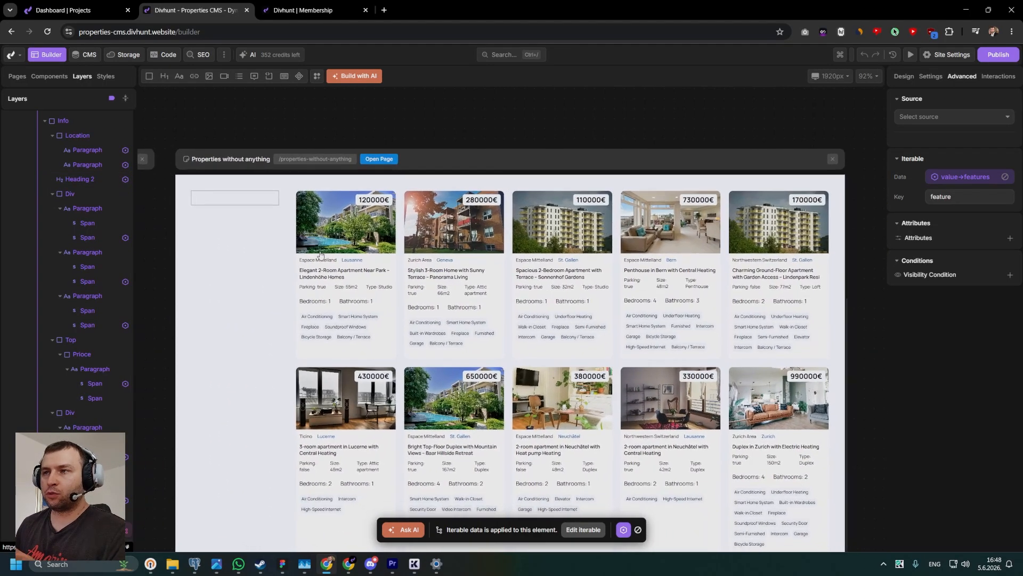
scroll(366, 234, "up", 2)
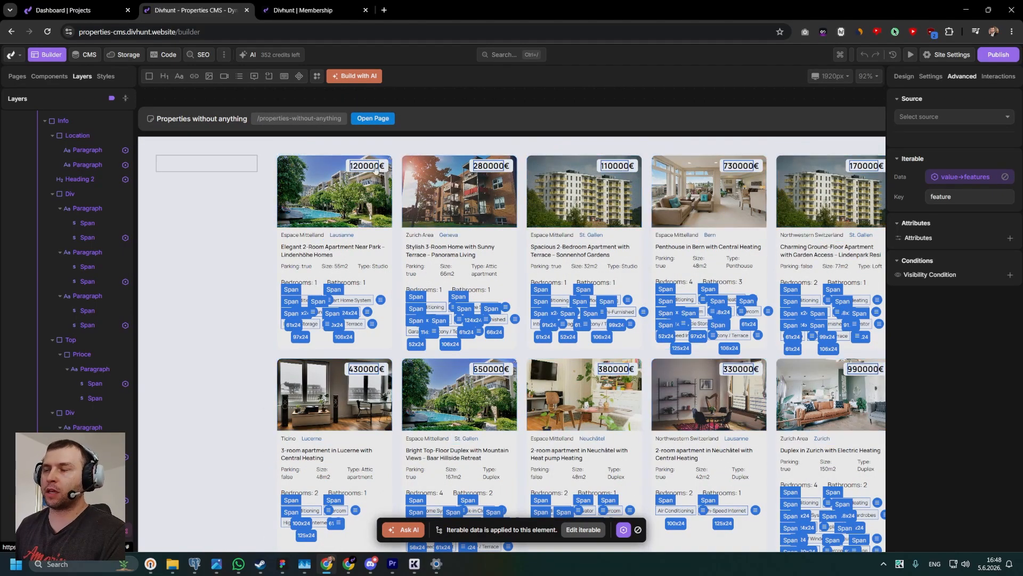
left_click(338, 269)
left_click(360, 170)
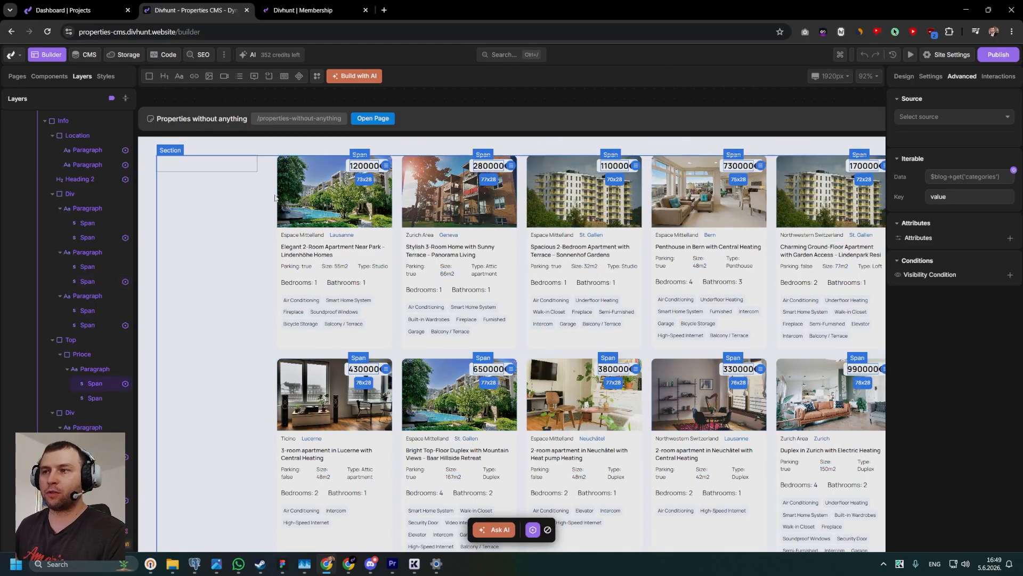
left_click(213, 164)
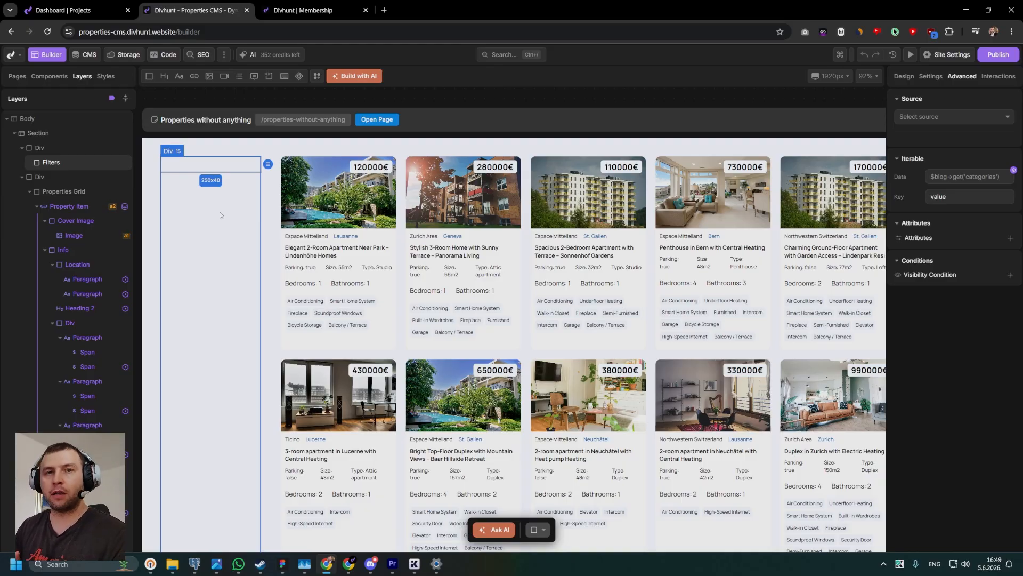
scroll(228, 176, "down", 2)
left_click_drag(227, 176, 289, 200)
left_click(210, 163)
scroll(215, 180, "up", 4)
scroll(290, 201, "down", 2)
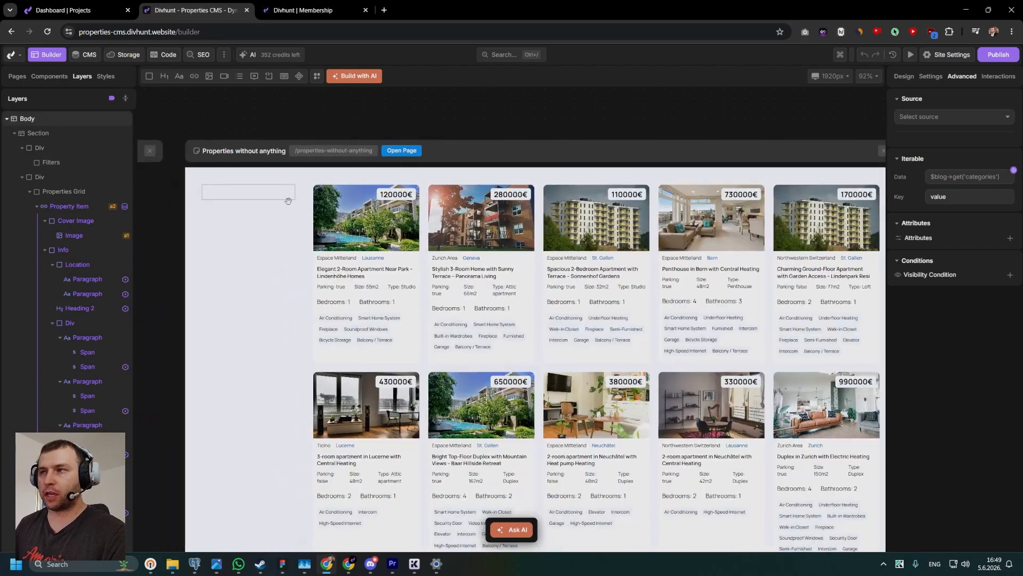
left_click(259, 196)
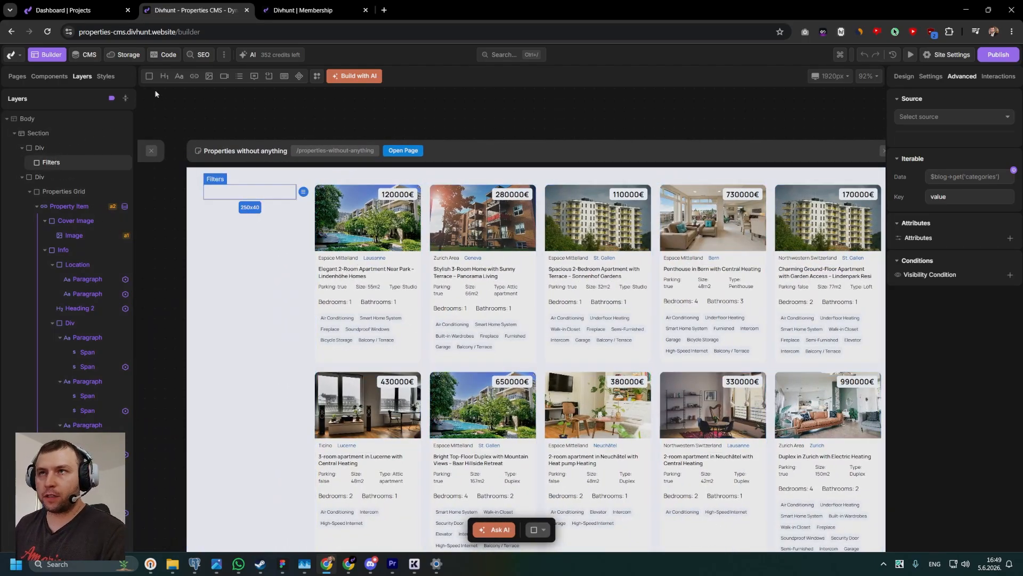
Review the fields of the Elegant 2-Room Apartment Near Park item in the CMS, and return to the page builder.
left_click(85, 55)
left_click(234, 166)
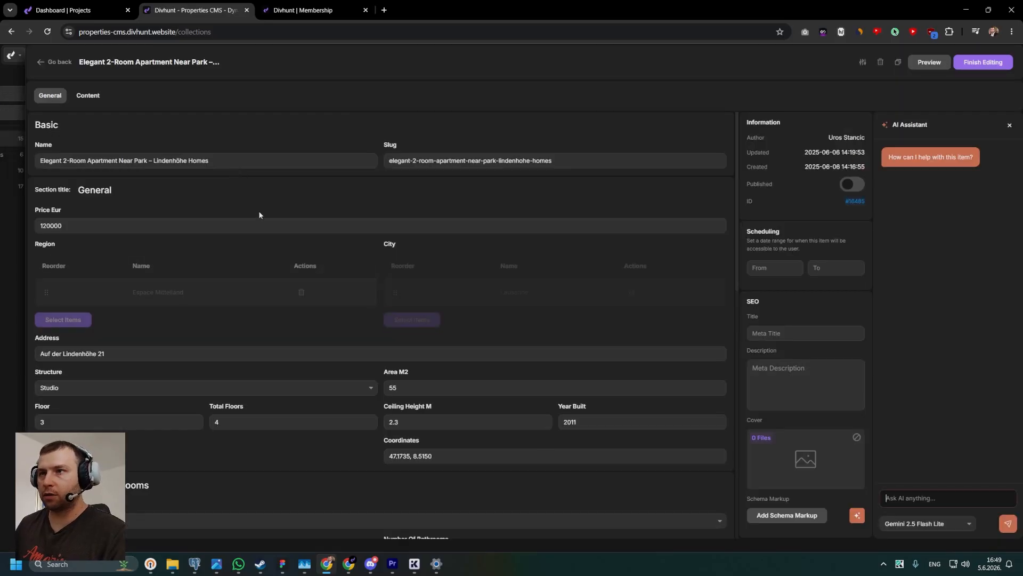
scroll(408, 296, "down", 2)
scroll(343, 197, "up", 5)
scroll(265, 222, "down", 3)
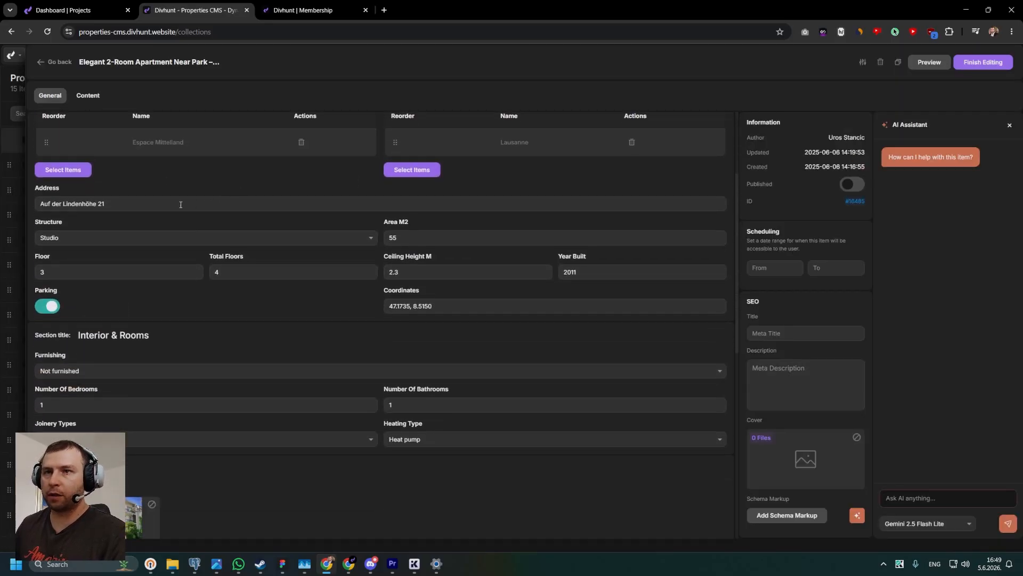
scroll(97, 211, "up", 2)
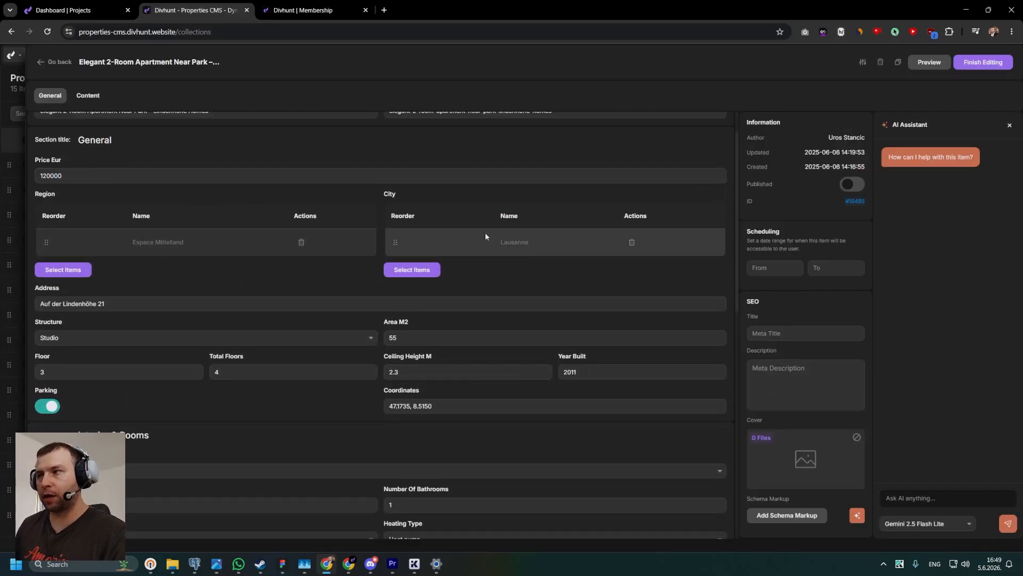
scroll(80, 235, "down", 2)
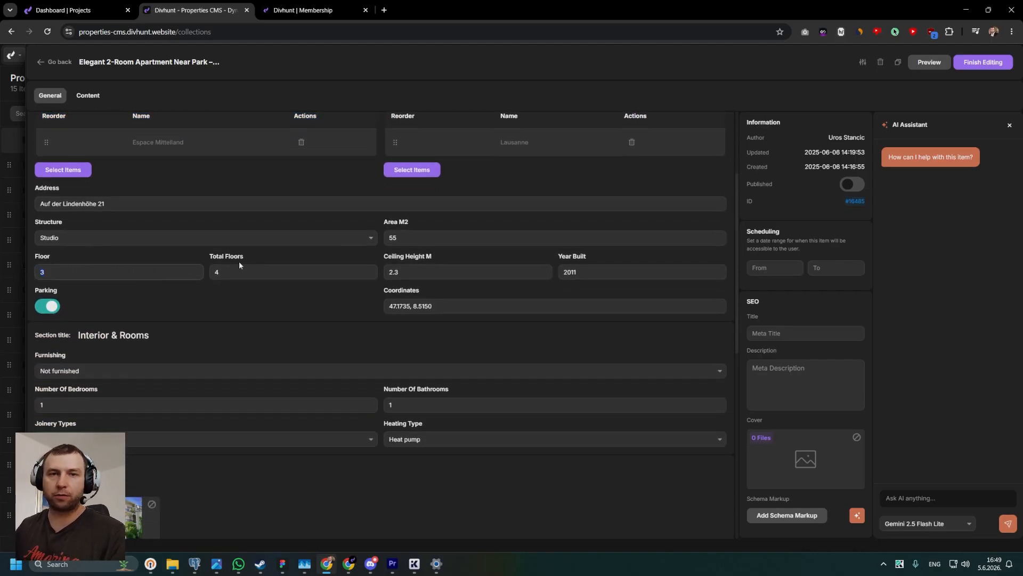
scroll(573, 331, "up", 3)
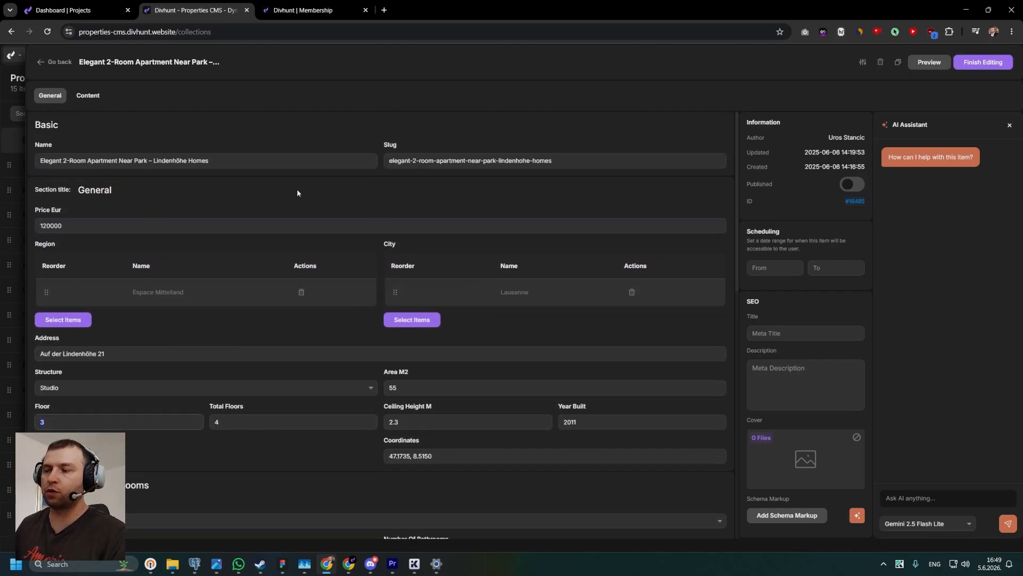
left_click(50, 66)
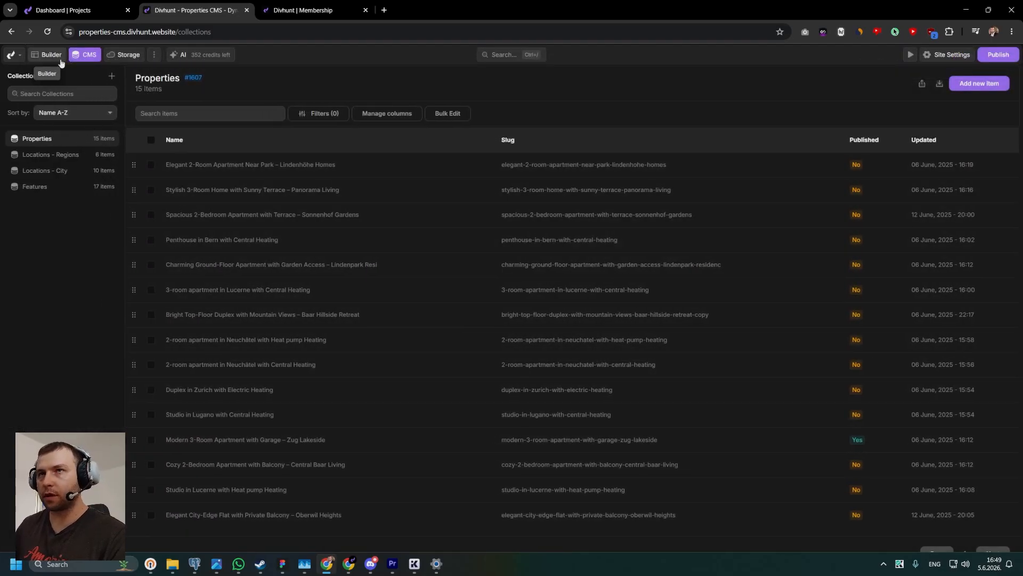
left_click(47, 54)
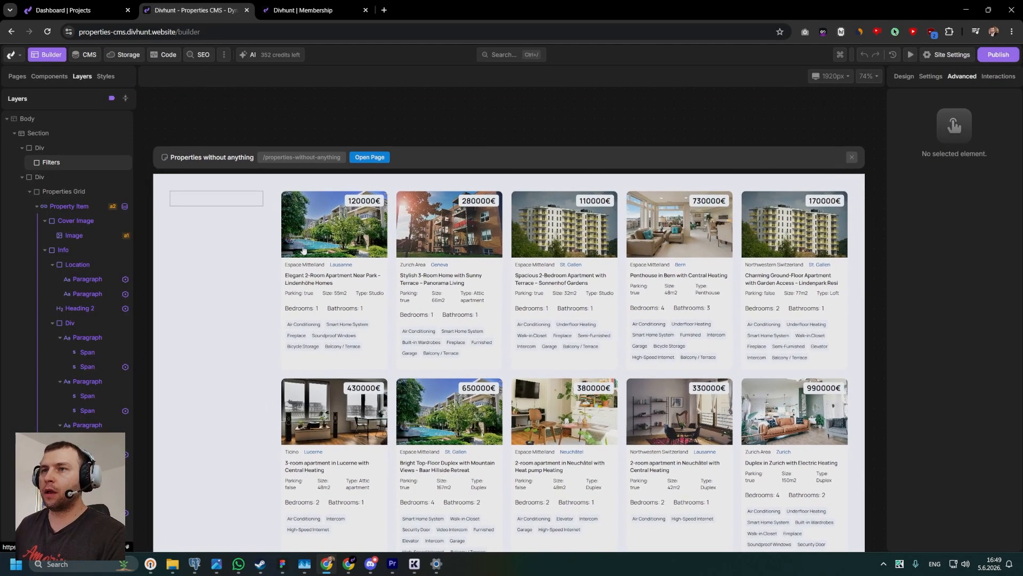
Start auto-generating dynamic filters for the Property Item source, choosing the Filters container as the target.
left_click(178, 197)
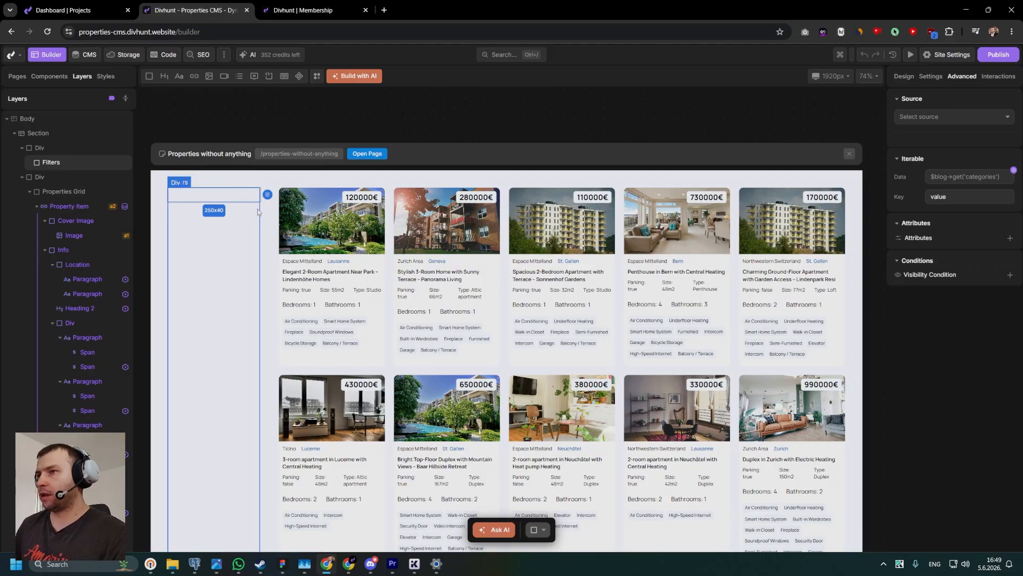
left_click(389, 255)
left_click(76, 208)
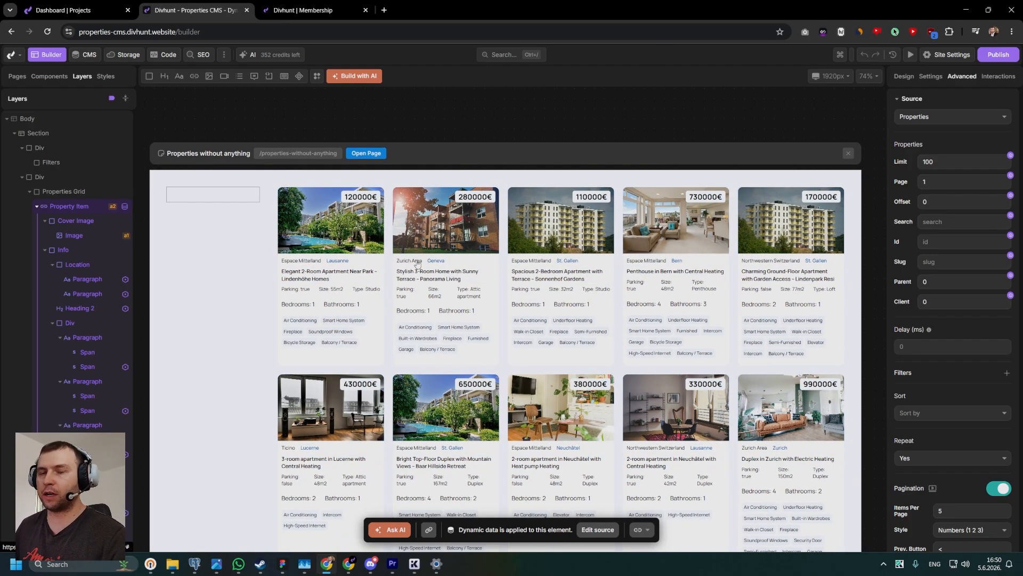
left_click_drag(420, 265, 418, 261)
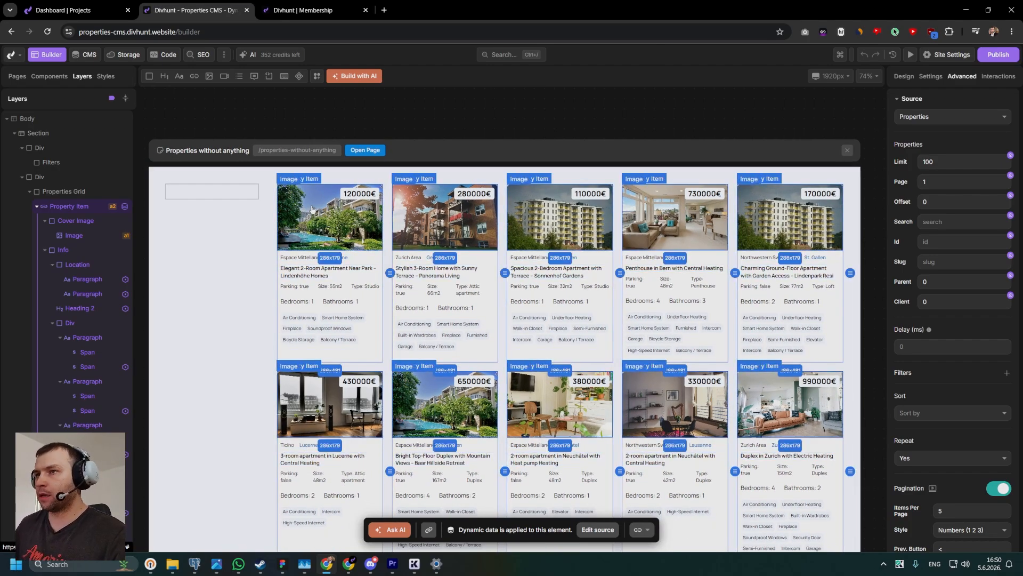
scroll(948, 149, "down", 5)
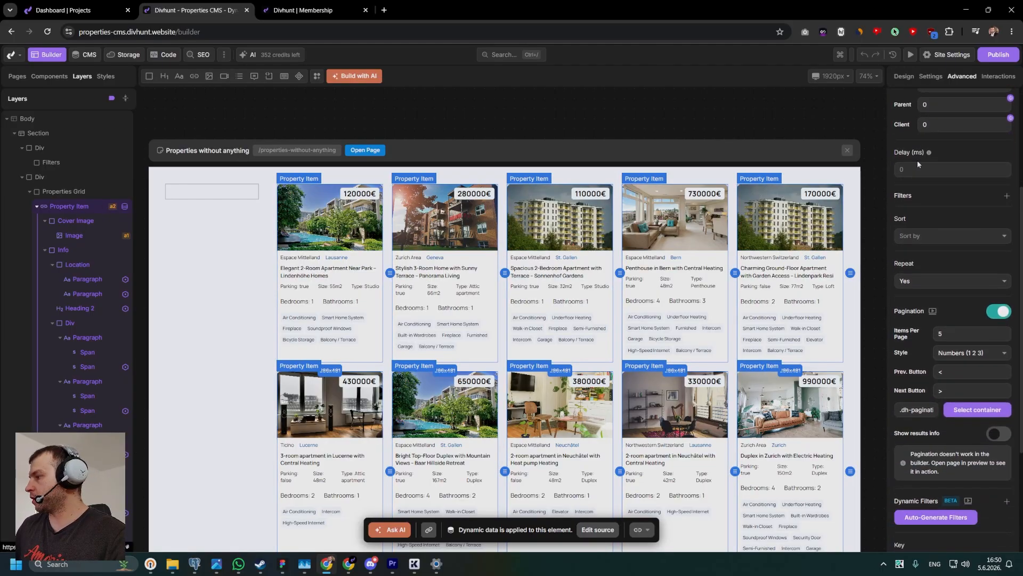
scroll(949, 148, "up", 2)
scroll(949, 149, "down", 3)
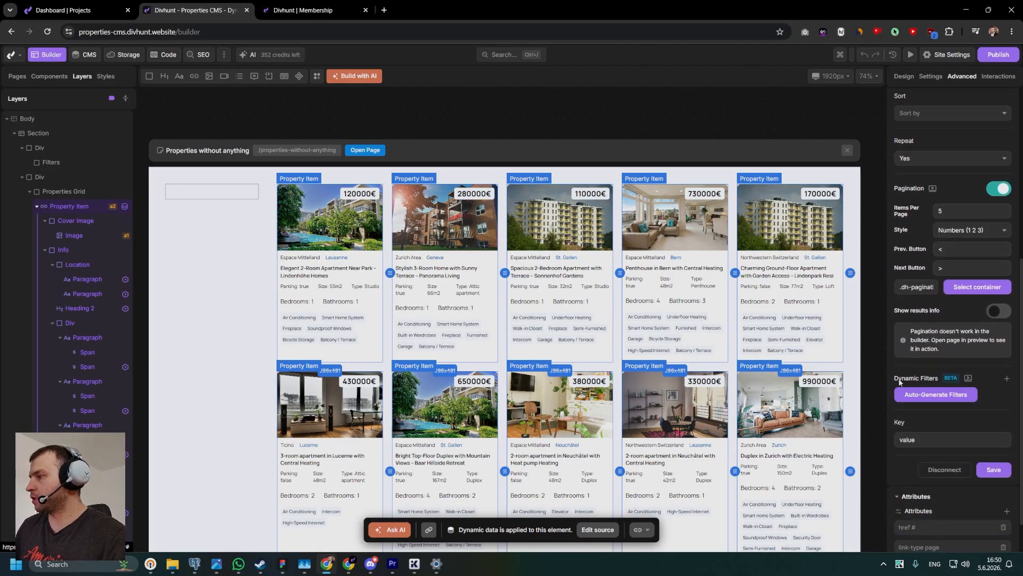
left_click(938, 399)
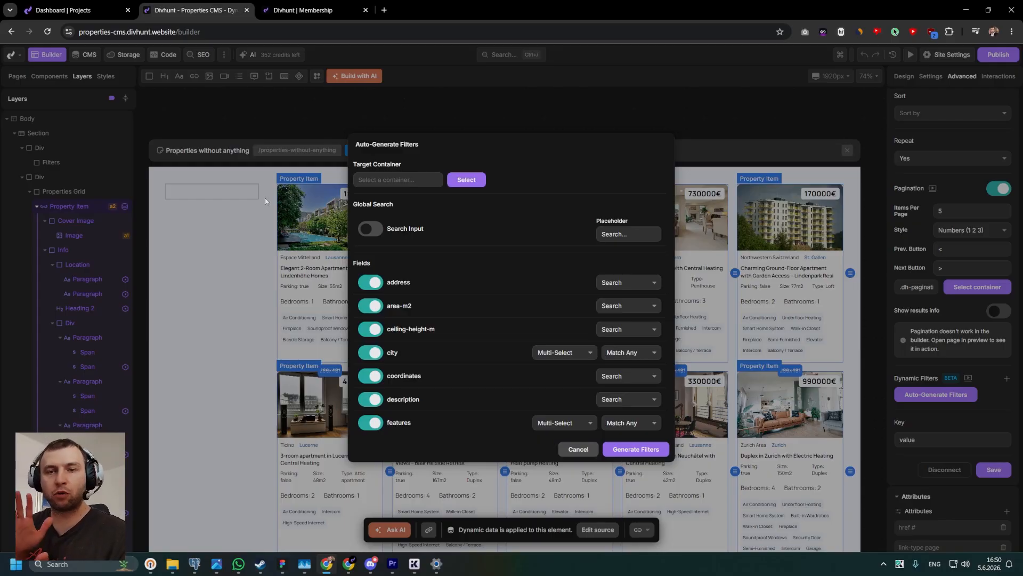
left_click(466, 179)
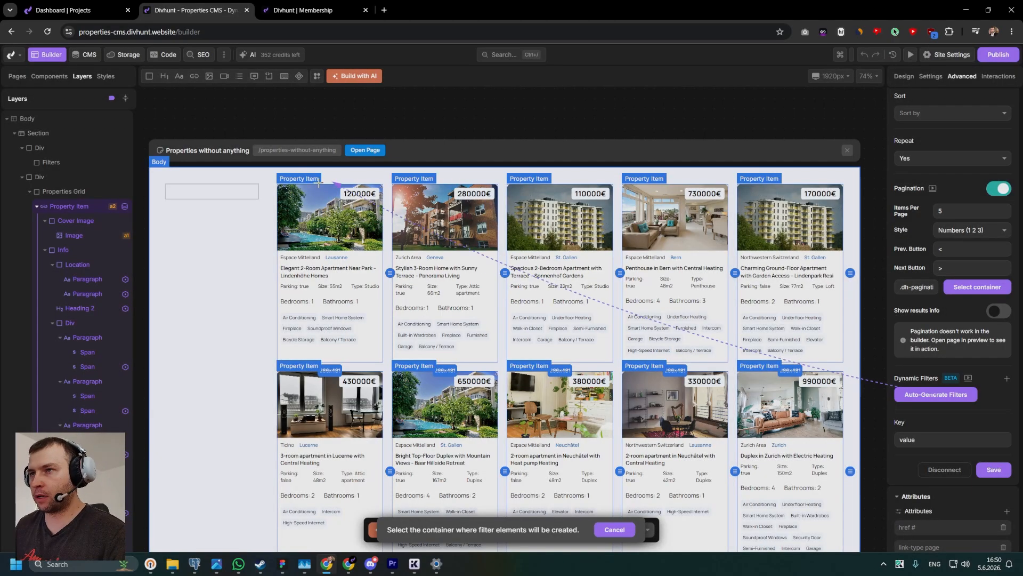
left_click(215, 193)
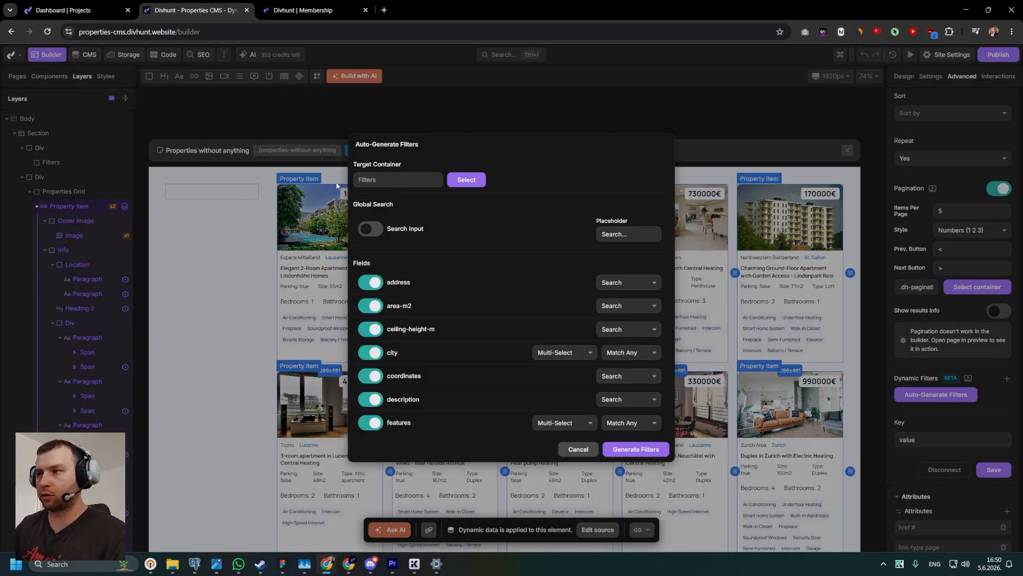
Enable the global search input, adding slug, description and address to its search fields, with the placeholder "Search properties...".
left_click_drag(408, 207, 358, 202)
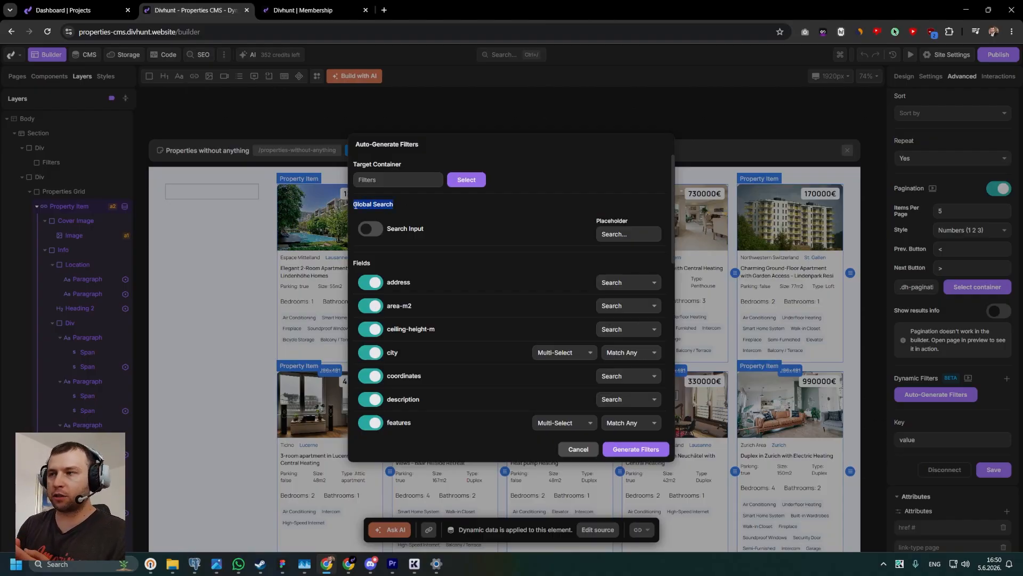
left_click(365, 226)
scroll(373, 207, "down", 1)
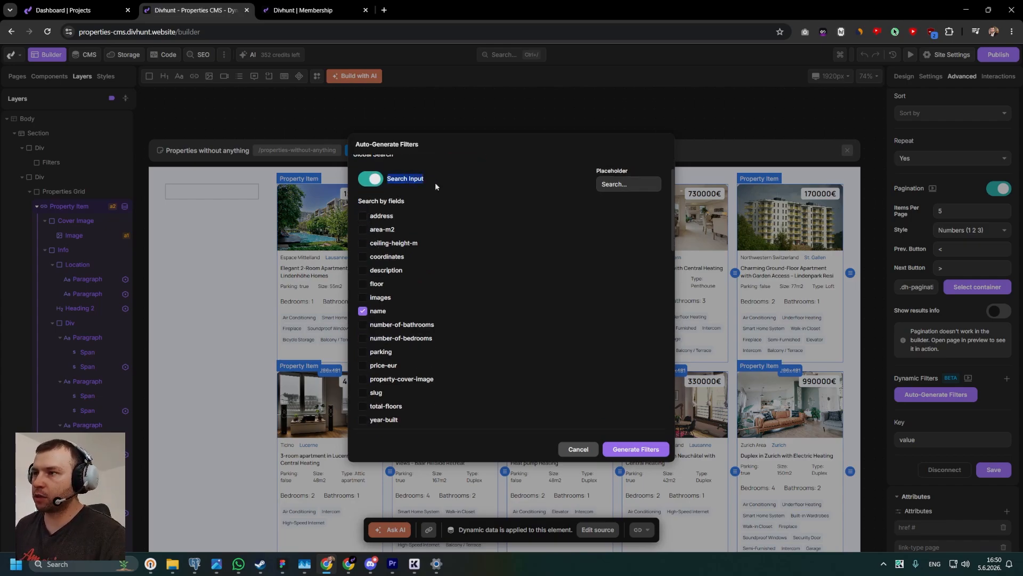
scroll(373, 214, "down", 2)
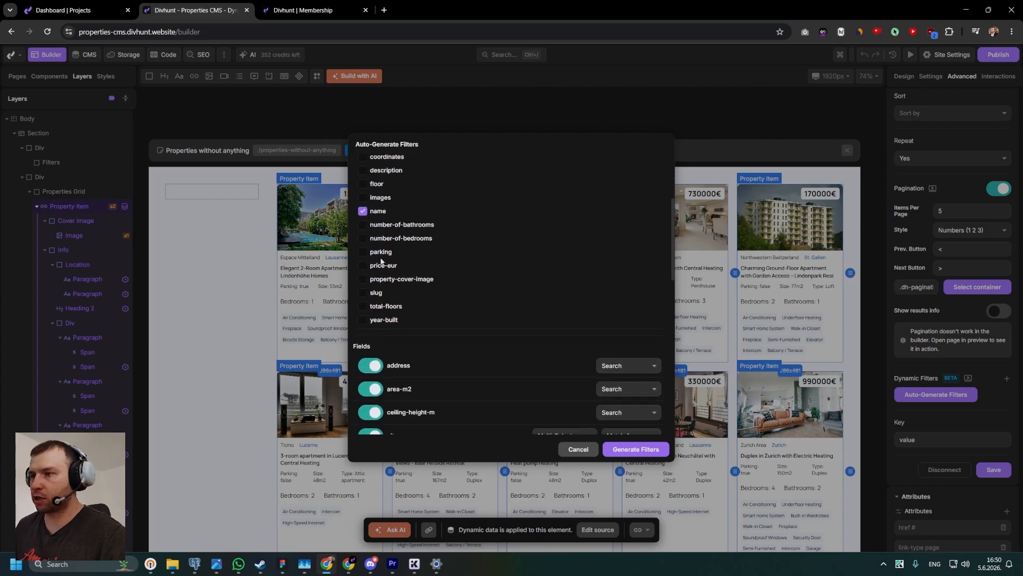
left_click(363, 292)
scroll(365, 288, "up", 1)
scroll(363, 277, "up", 1)
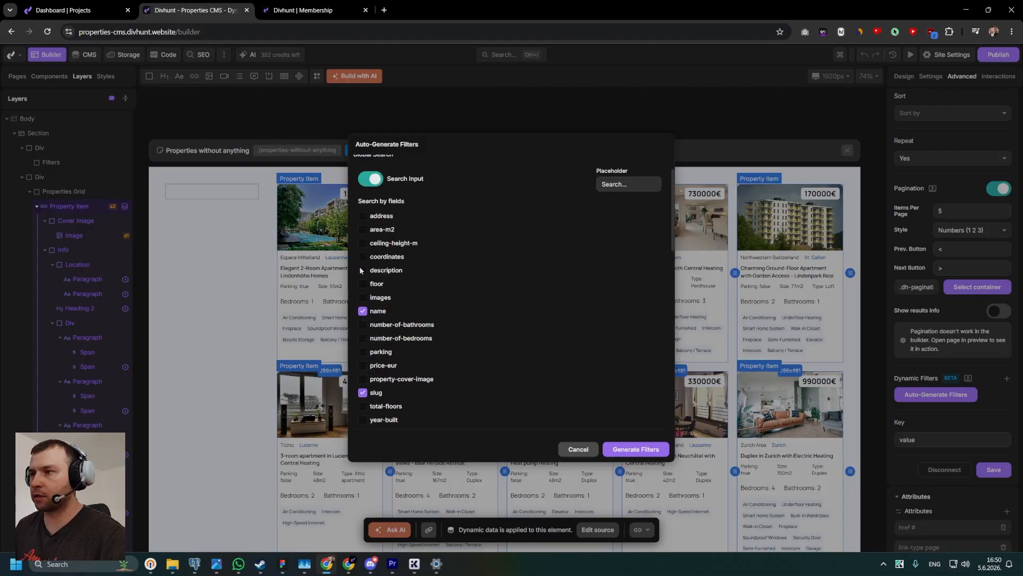
left_click(363, 270)
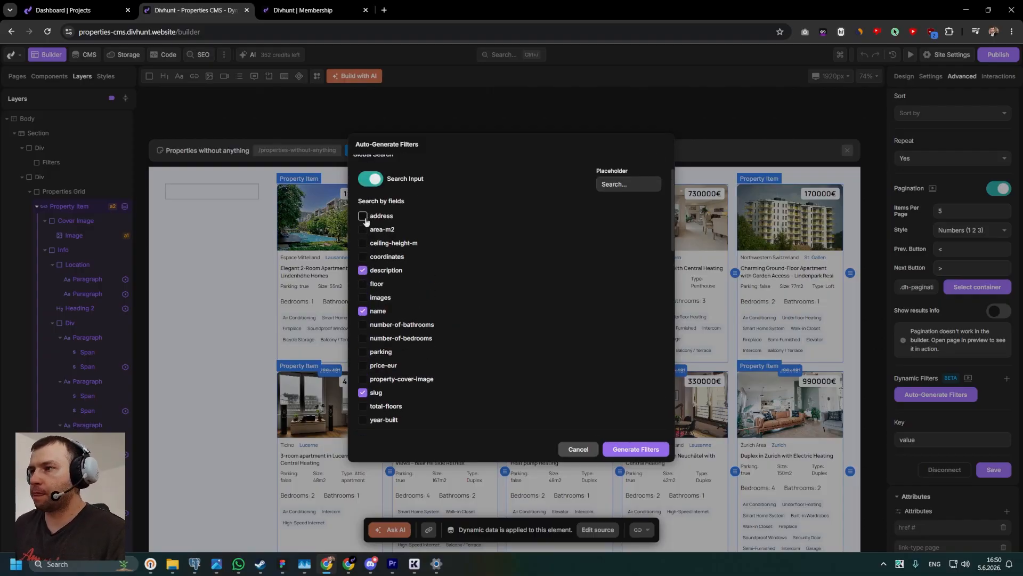
scroll(390, 278, "down", 1)
scroll(471, 335, "up", 2)
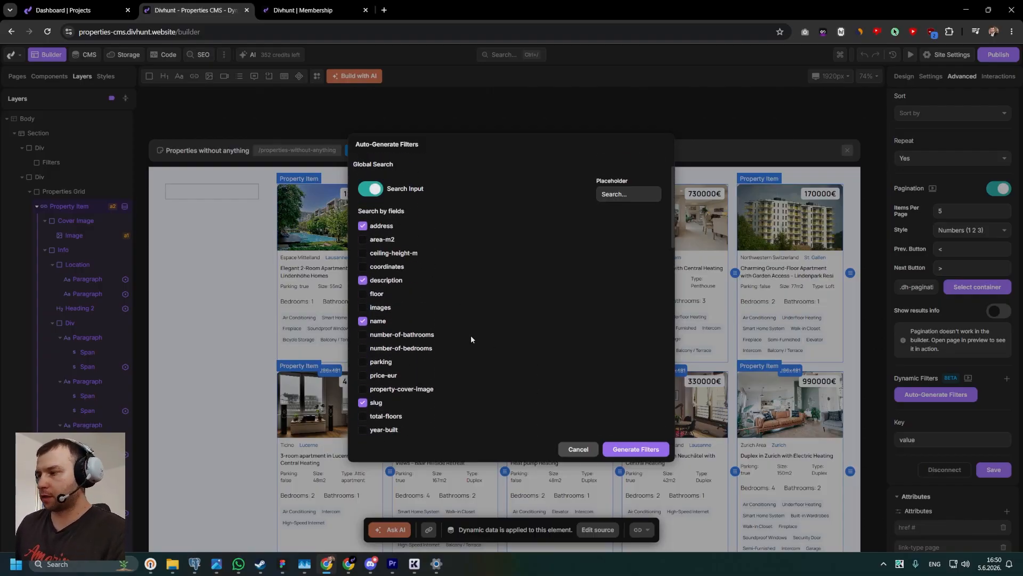
scroll(532, 237, "down", 2)
scroll(620, 210, "up", 2)
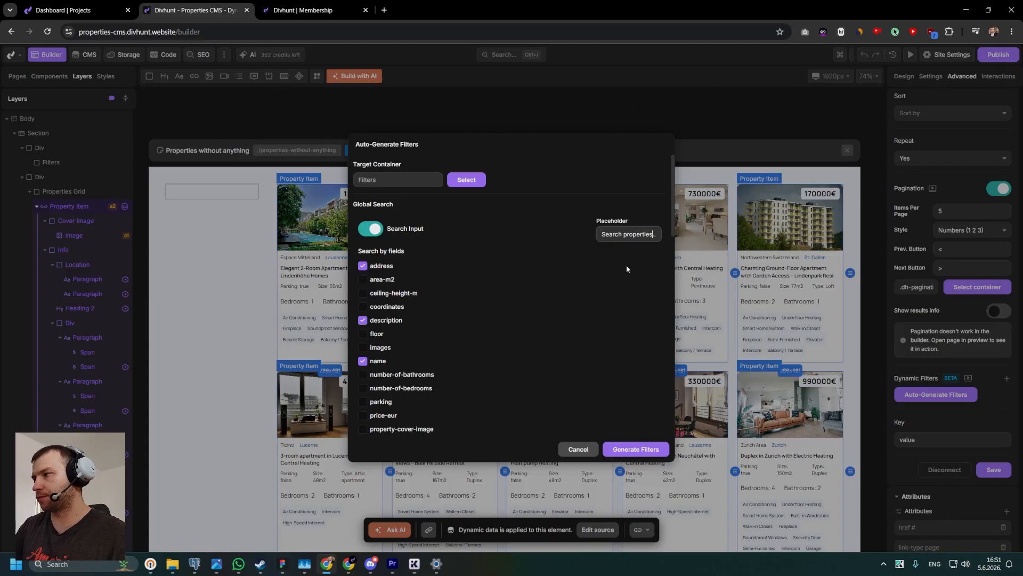
Review the filter fields to generate, their control types and match modes, and the trigger, label and clear button options.
scroll(512, 286, "down", 6)
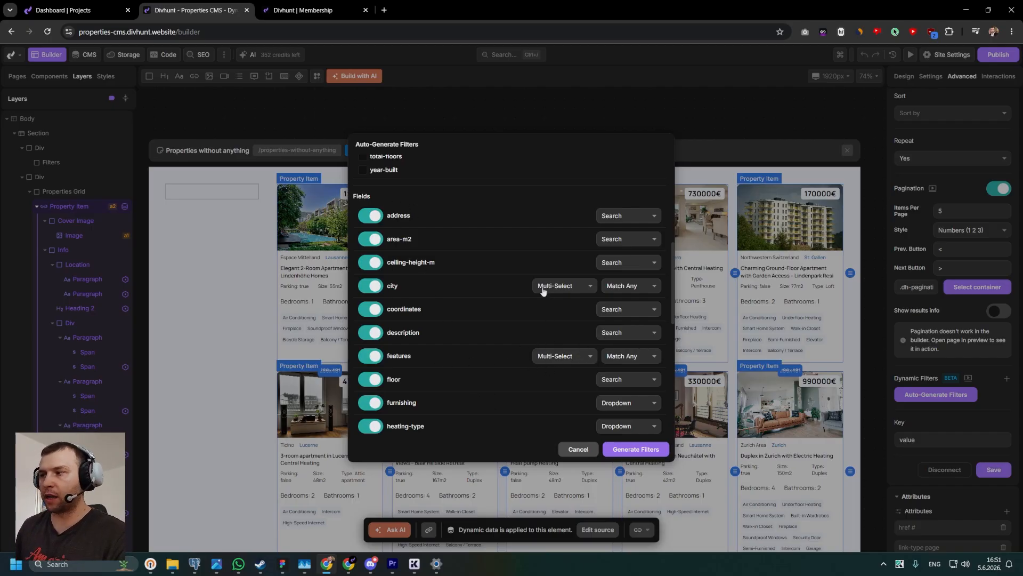
scroll(481, 312, "down", 1)
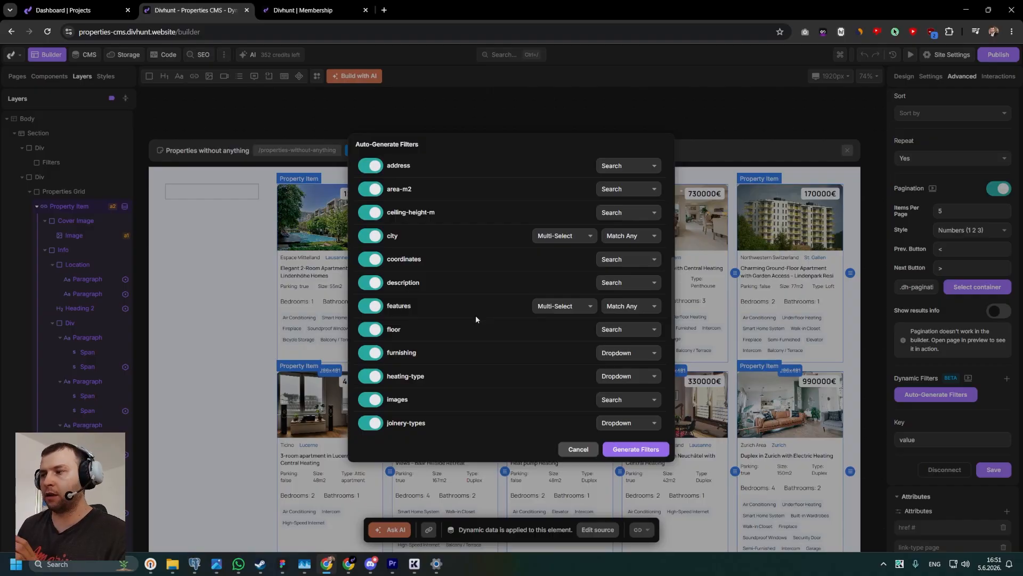
left_click_drag(432, 358, 387, 353)
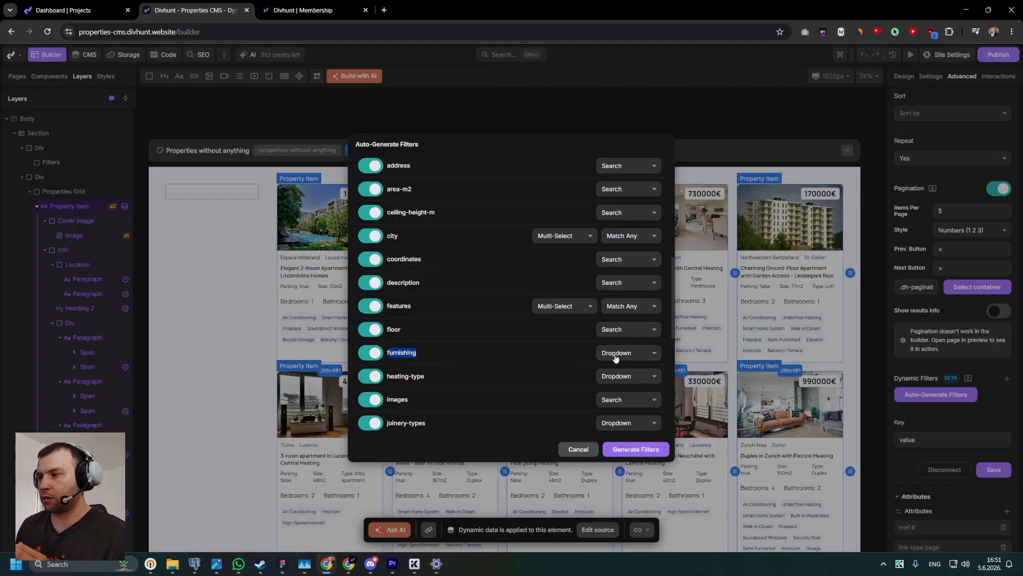
scroll(618, 341, "down", 2)
scroll(554, 339, "down", 2)
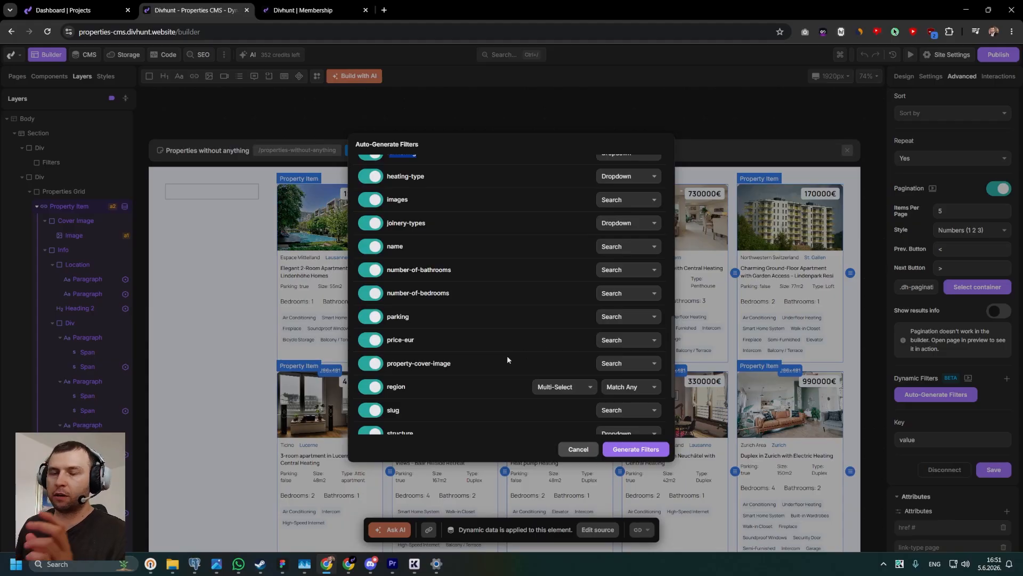
scroll(536, 344, "down", 2)
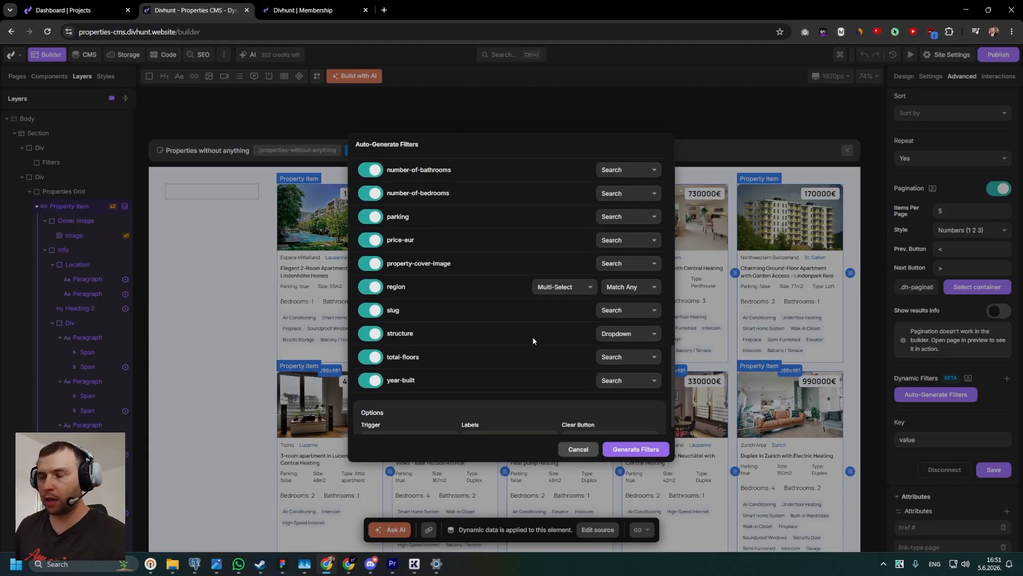
scroll(531, 337, "down", 1)
scroll(529, 338, "up", 2)
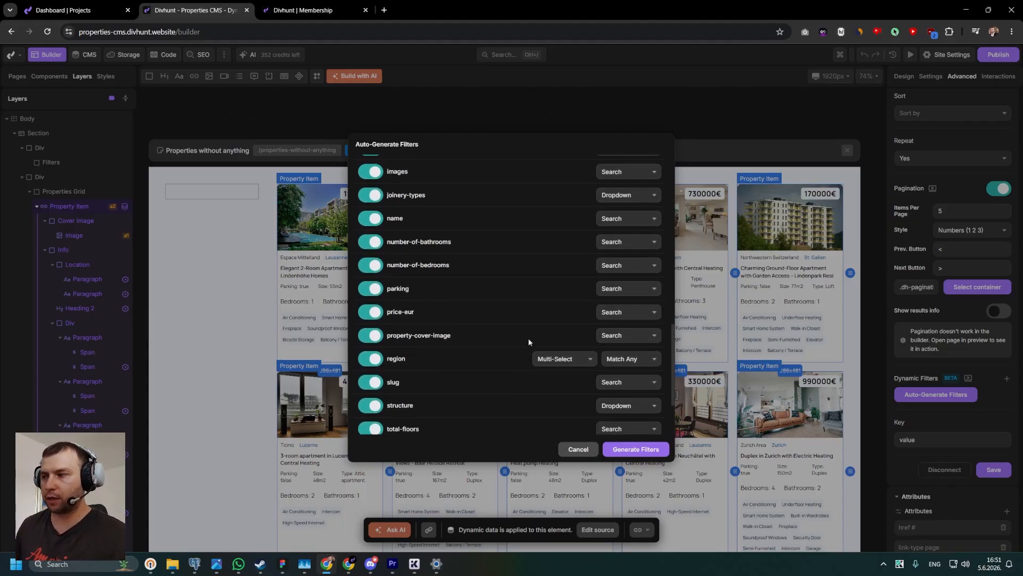
scroll(593, 290, "down", 2)
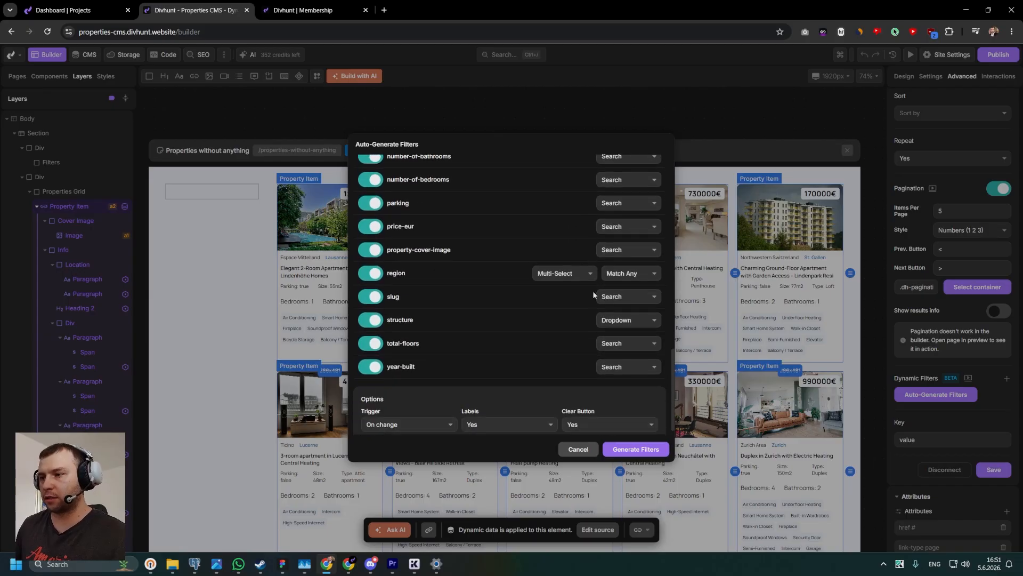
Exclude the address field from the field filters that will be generated.
scroll(528, 320, "up", 8)
scroll(443, 229, "down", 1)
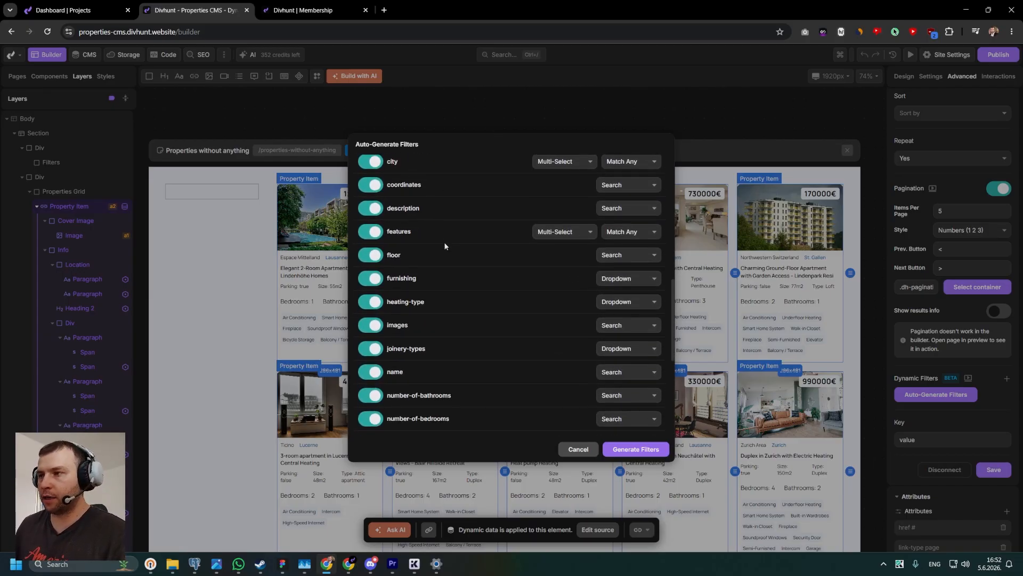
scroll(445, 257, "up", 2)
scroll(441, 260, "up", 1)
scroll(441, 260, "down", 2)
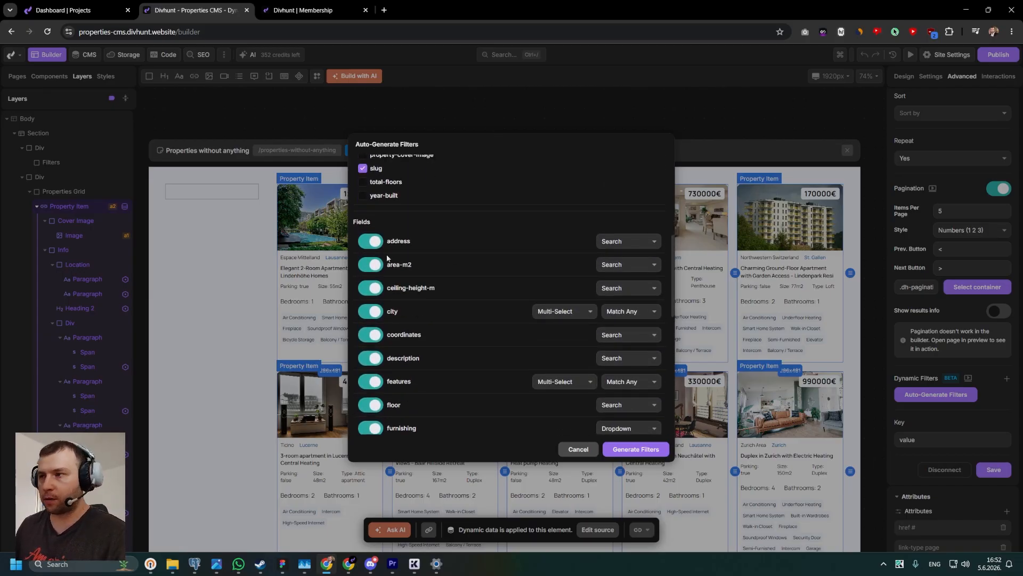
left_click(368, 244)
Set the area-m2 field to a Range filter with both Min & Max.
scroll(395, 225, "down", 1)
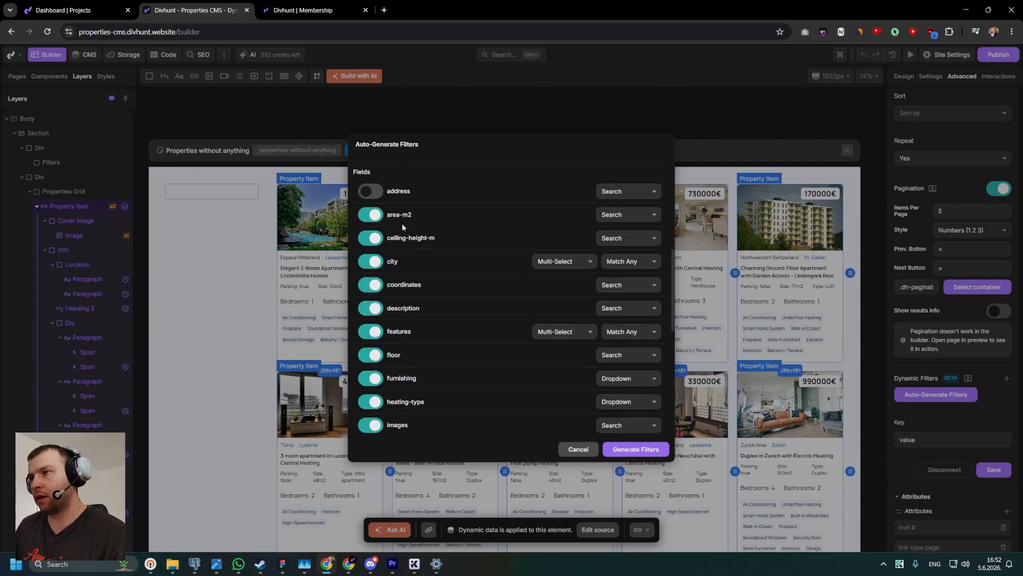
left_click(611, 215)
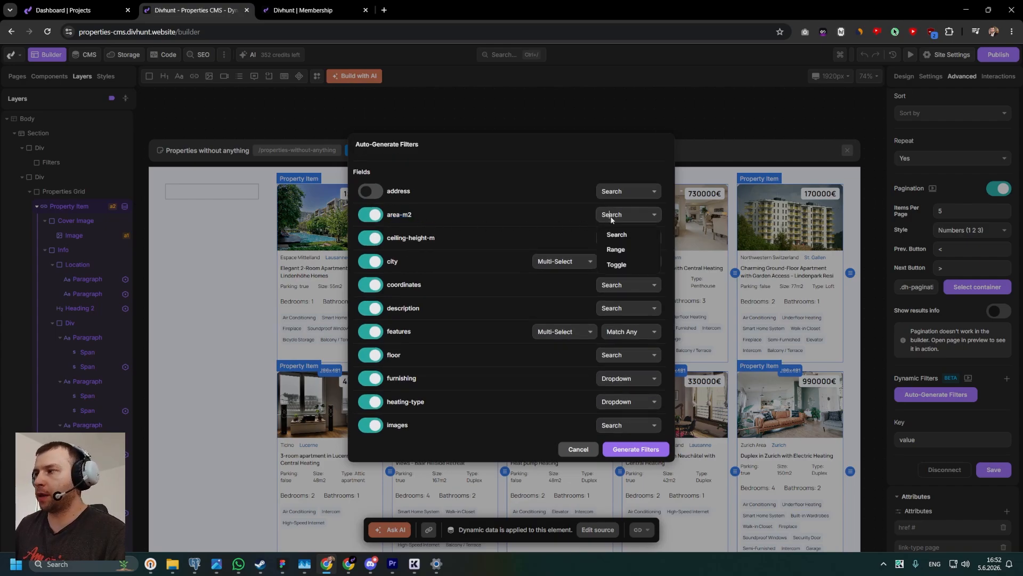
left_click(621, 255)
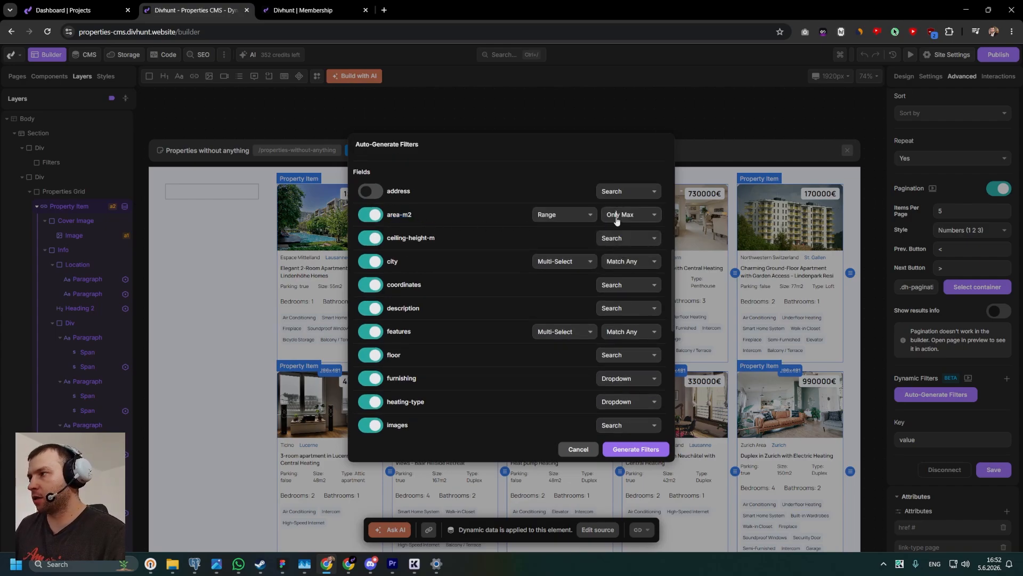
left_click(620, 219)
left_click(623, 235)
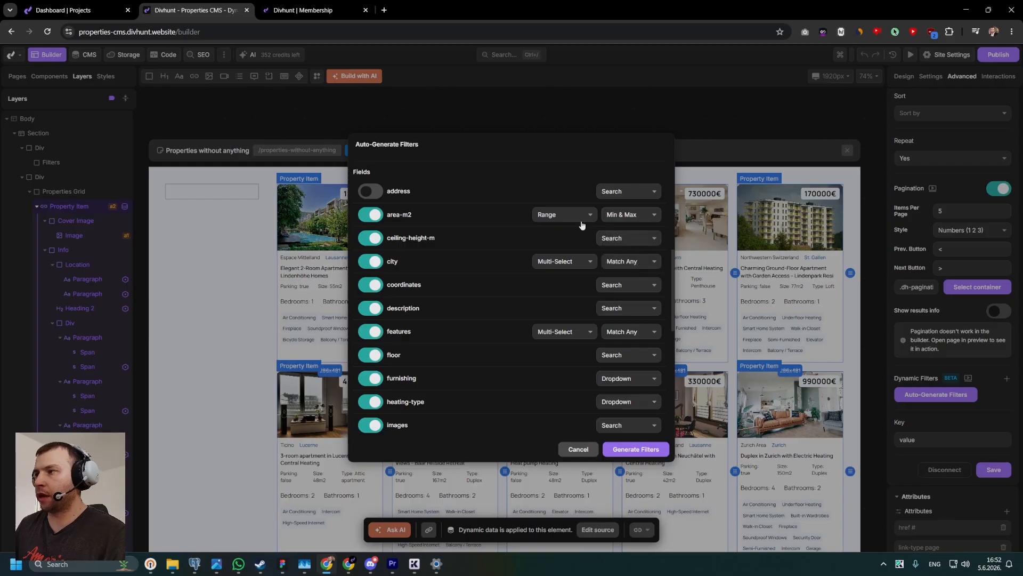
triple_click(414, 213)
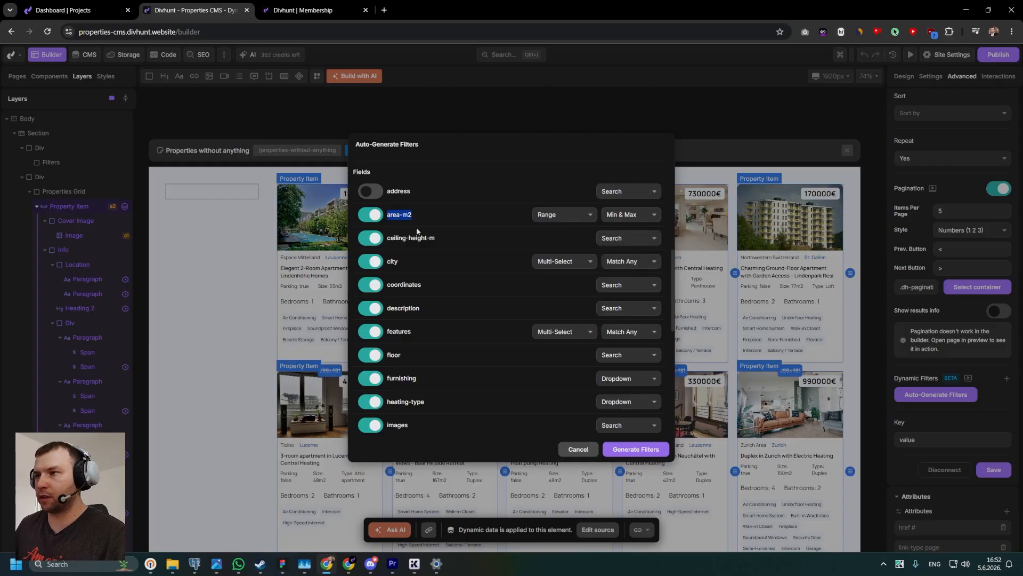
Exclude ceiling-height-m from the filters and keep city as a Multi-Select filter with Match Any.
scroll(420, 233, "down", 1)
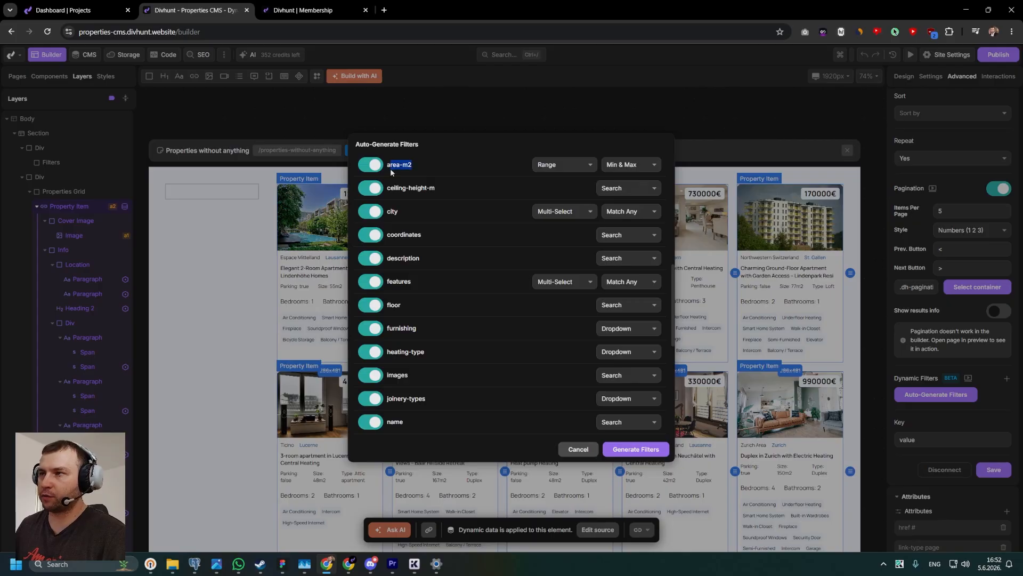
left_click(405, 187)
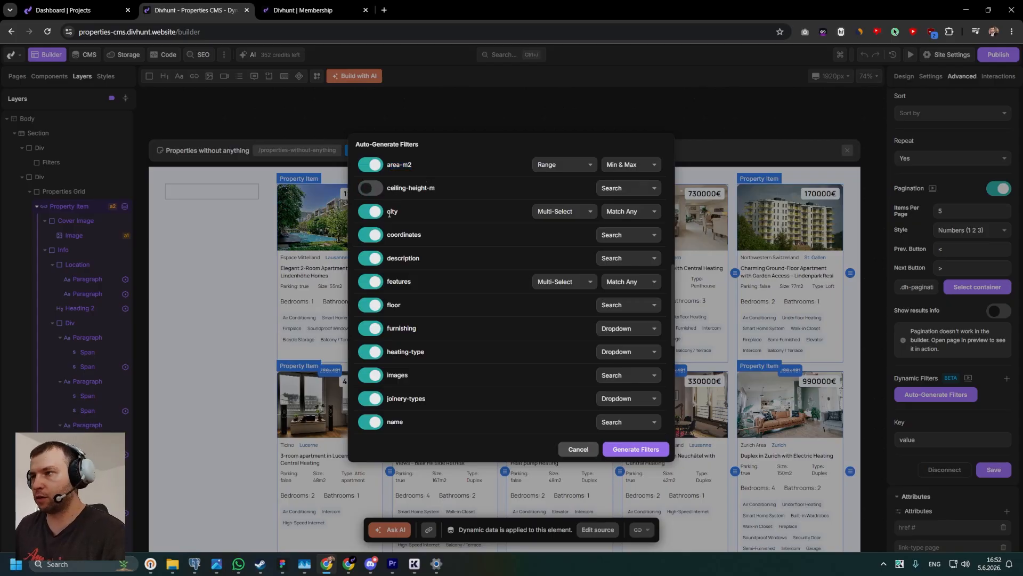
left_click_drag(403, 212, 392, 211)
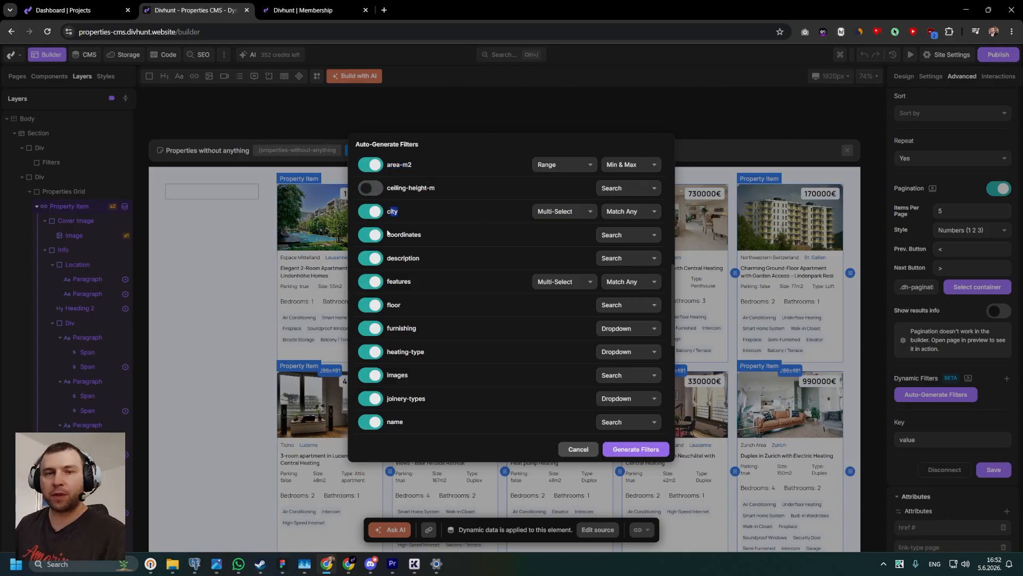
left_click(540, 216)
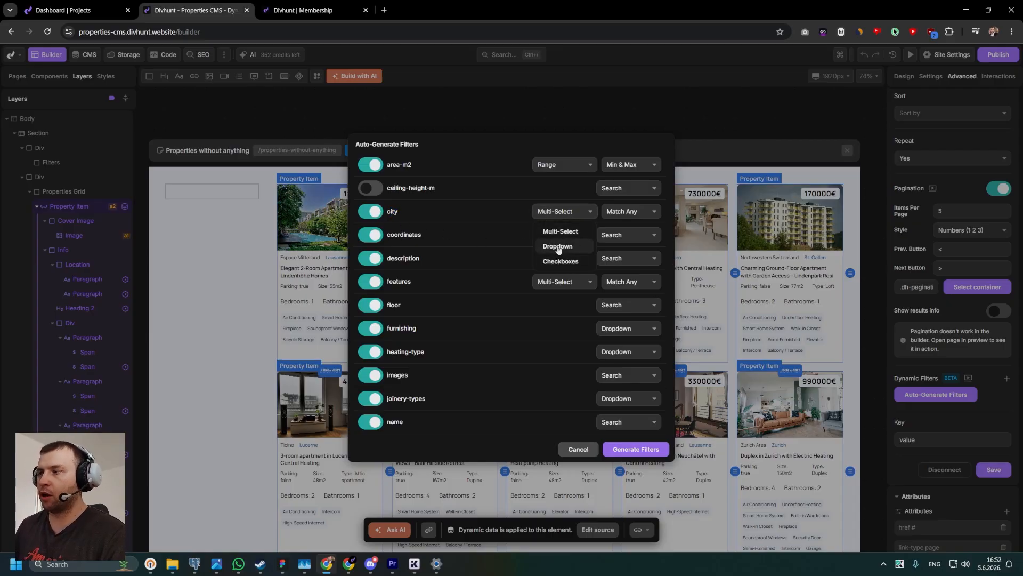
left_click(560, 232)
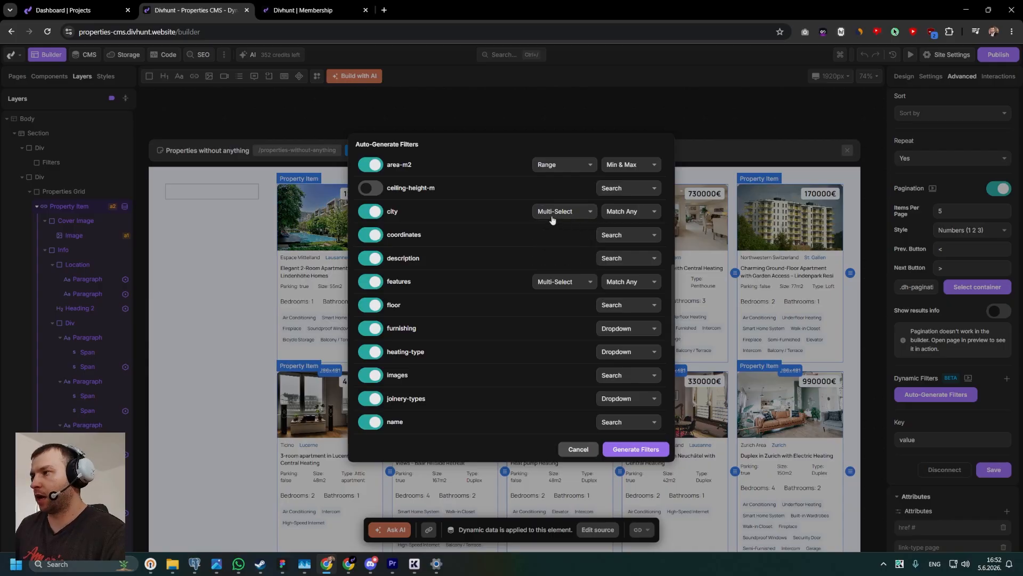
left_click(617, 213)
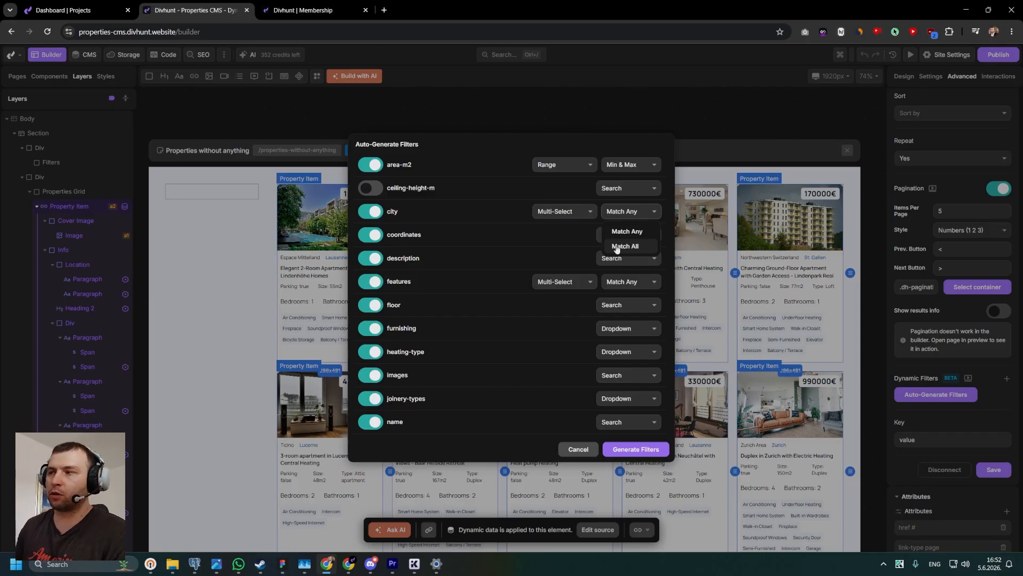
left_click(617, 205)
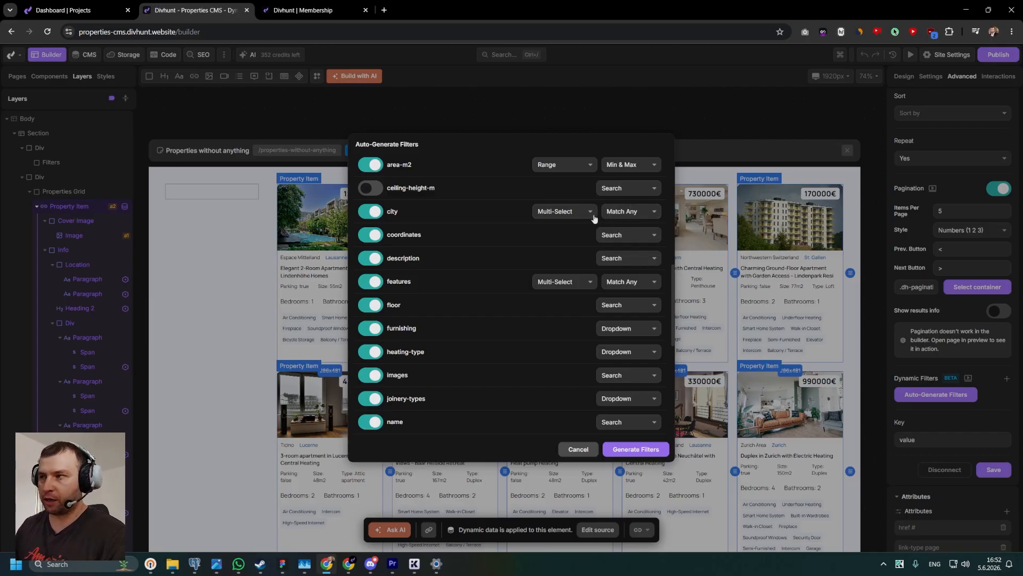
Exclude coordinates and description from the filters, and set features to Checkboxes with Match All.
left_click(377, 236)
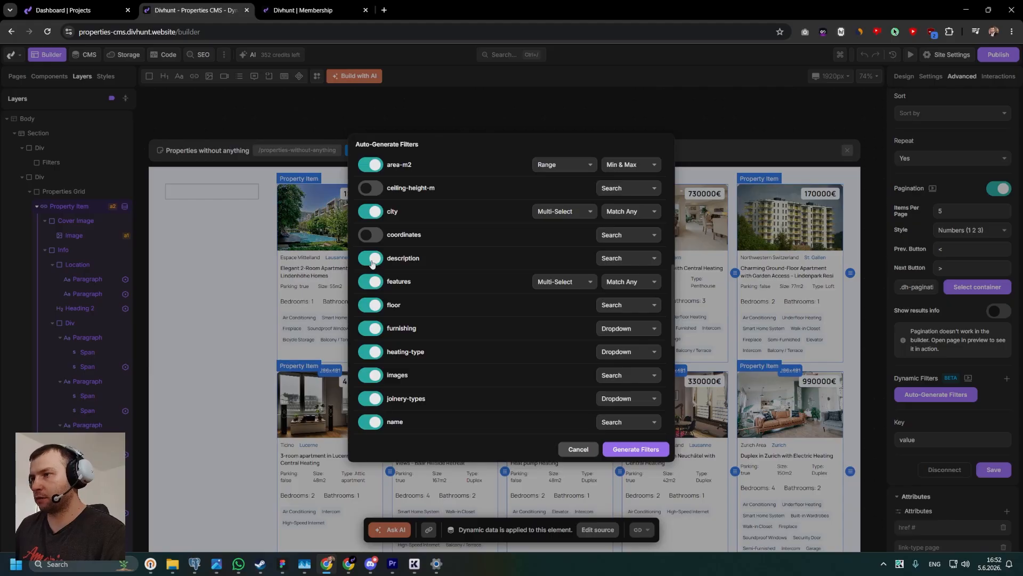
left_click(374, 261)
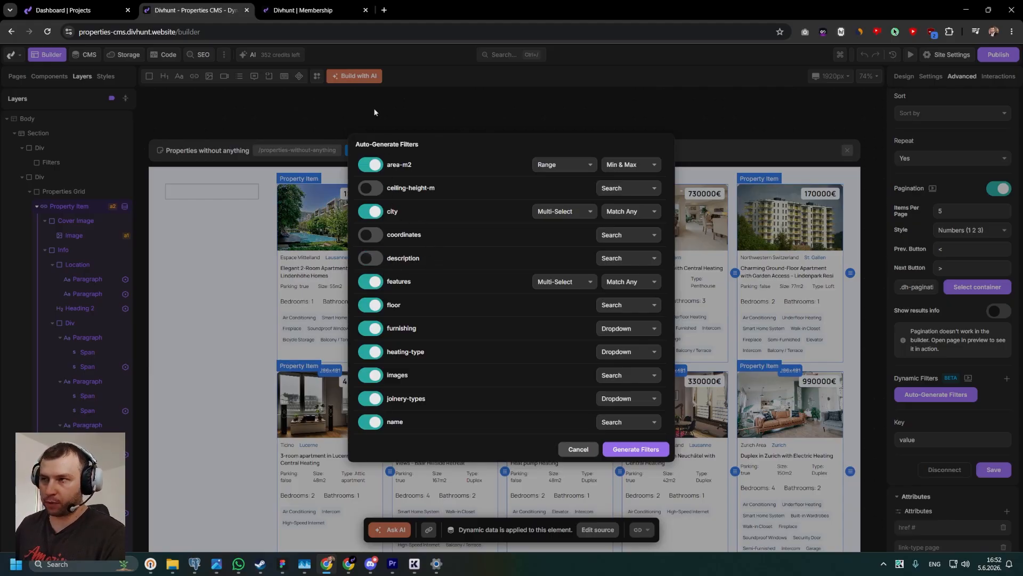
left_click(559, 282)
left_click(557, 332)
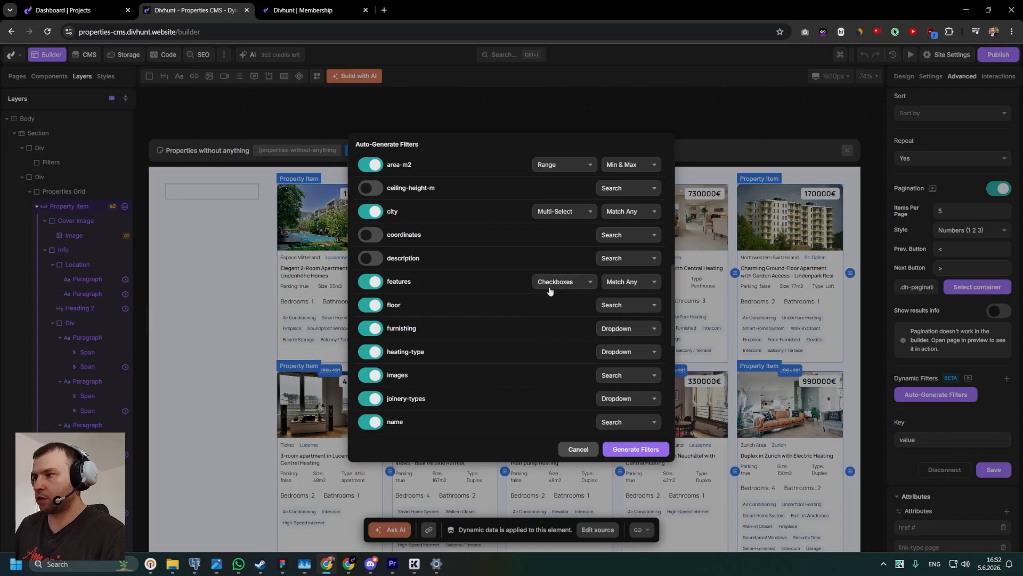
left_click(618, 284)
left_click(622, 302)
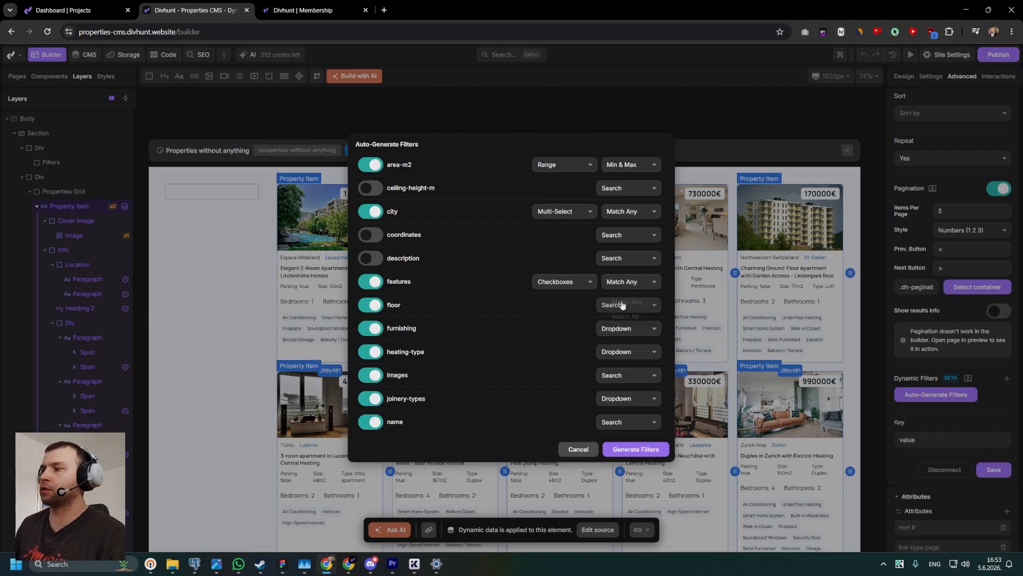
left_click(632, 285)
left_click(625, 320)
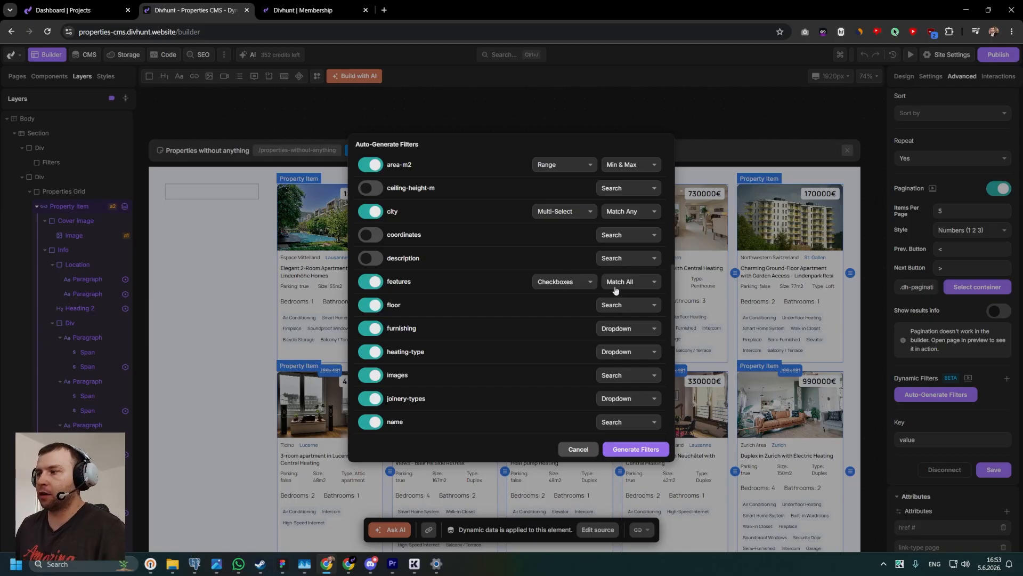
Exclude the floor, furnishing, heating-type and images fields from the filters.
scroll(403, 315, "down", 2)
left_click(371, 205)
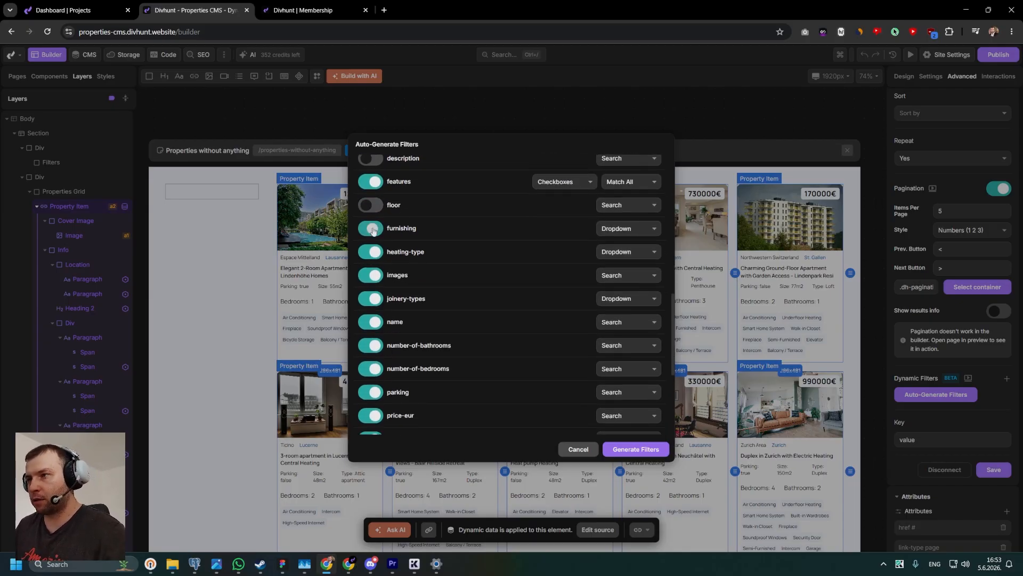
left_click(370, 228)
left_click(372, 258)
left_click(371, 281)
left_click(373, 277)
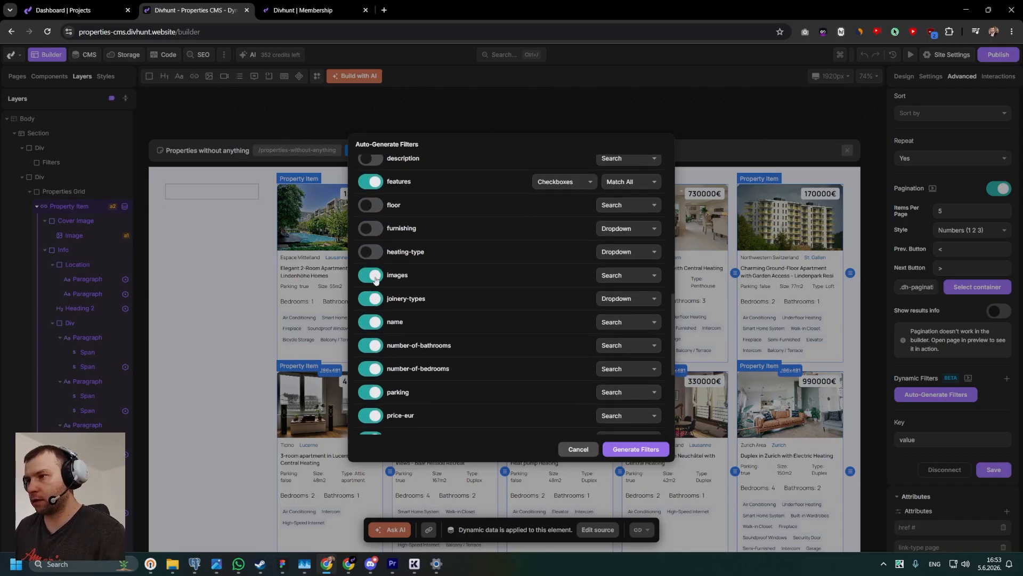
left_click(375, 278)
Set the parking field's filter control to Toggle.
scroll(377, 321, "down", 1)
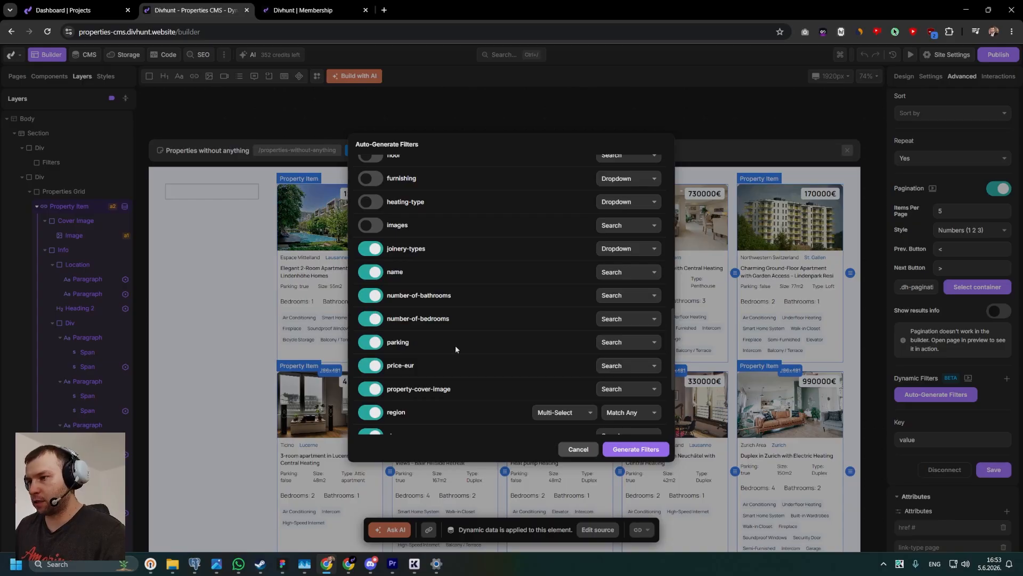
left_click(627, 341)
left_click(426, 345)
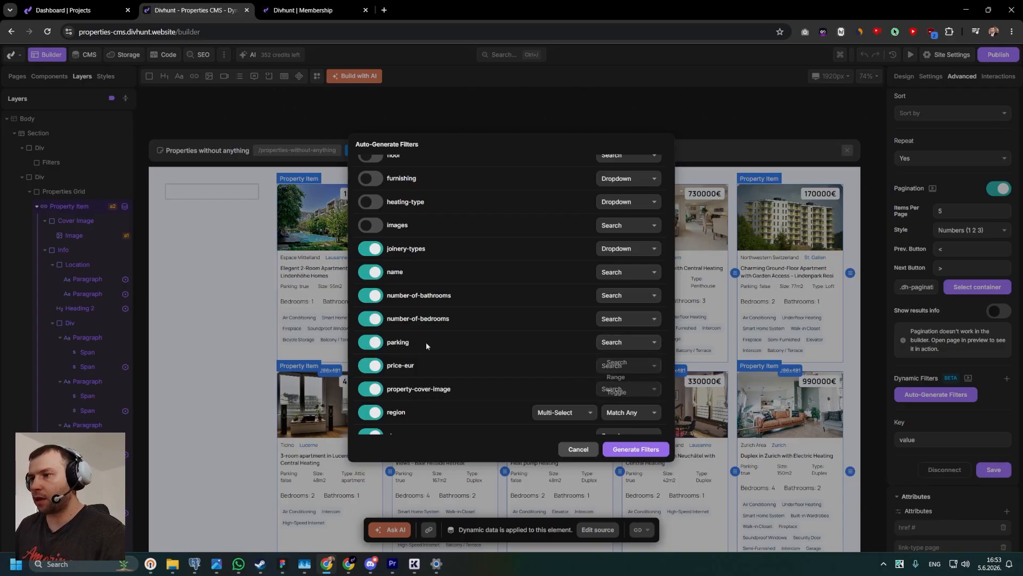
left_click(616, 344)
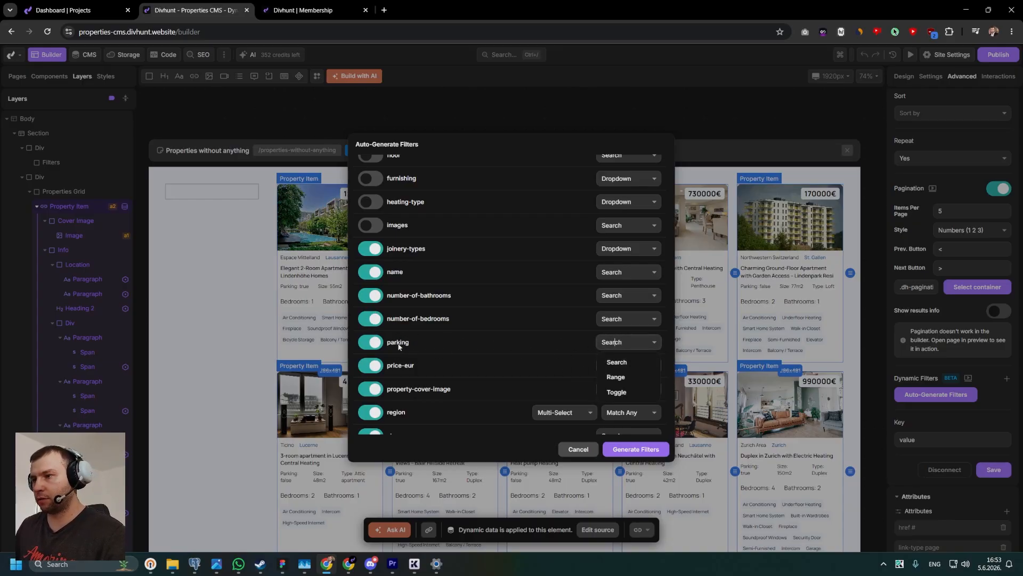
left_click(587, 351)
left_click(619, 341)
left_click(612, 389)
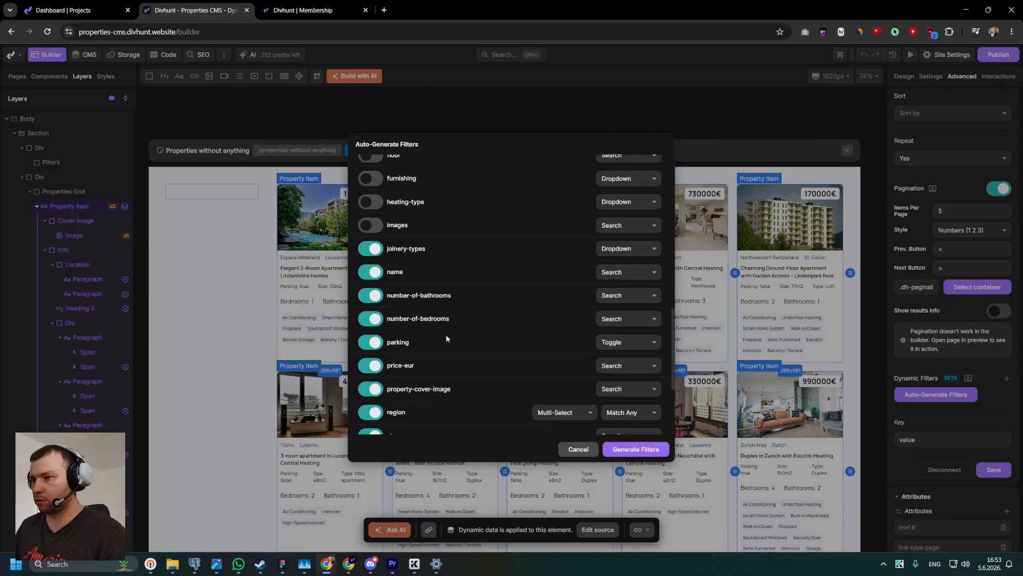
Exclude number-of-bathrooms, name and joinery-types from the filters, keeping number-of-bedrooms enabled.
left_click(376, 320)
left_click(374, 322)
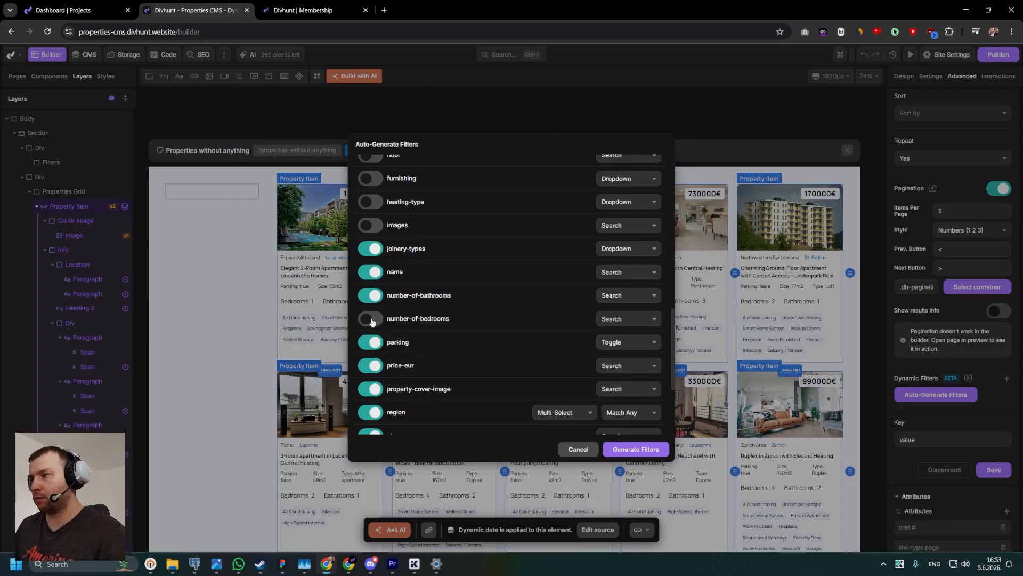
left_click(378, 297)
left_click(378, 297)
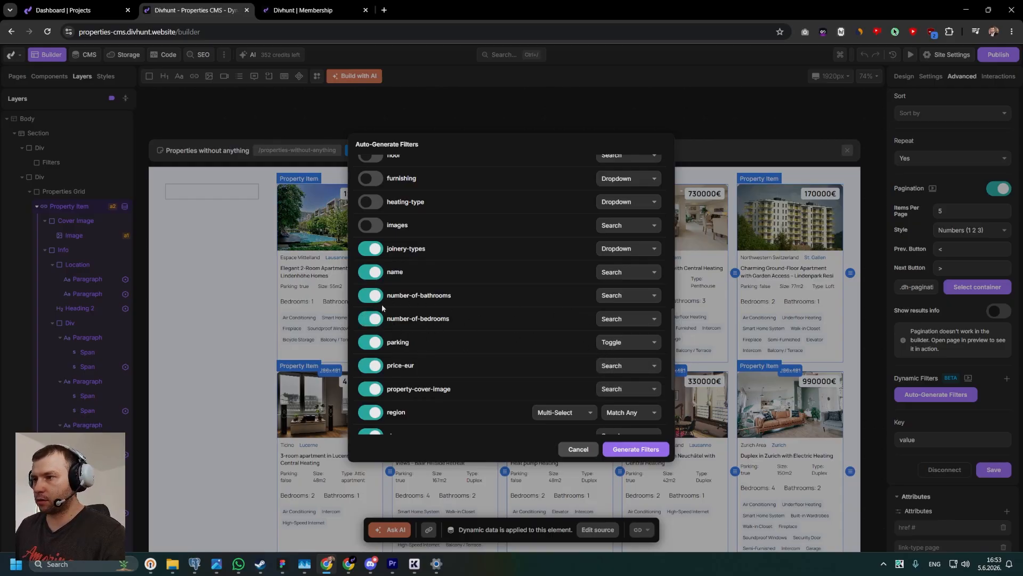
left_click(377, 297)
left_click(383, 270)
left_click(373, 250)
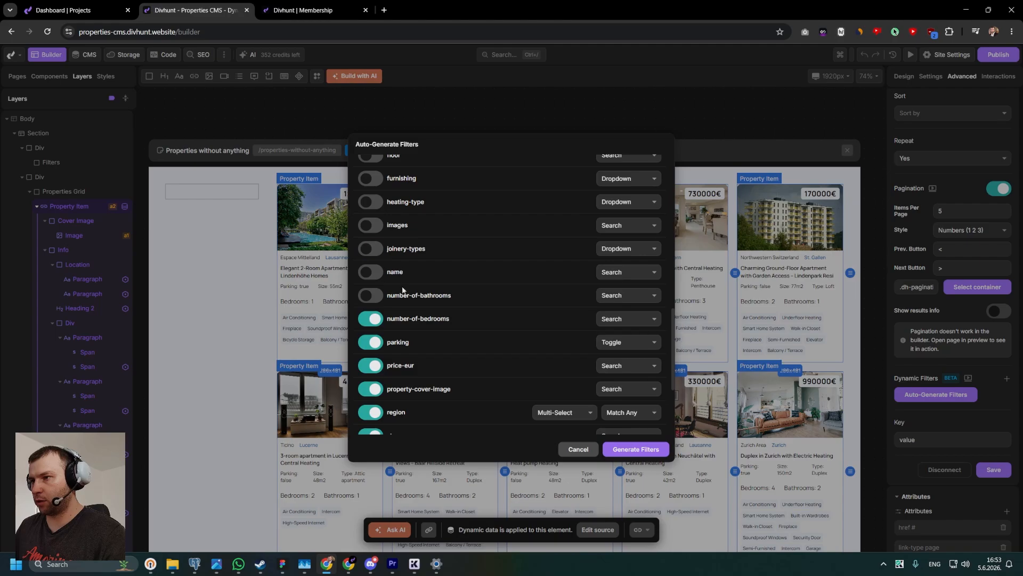
Set number-of-bedrooms and price-eur to Range filters with Min & Max.
left_click(605, 319)
left_click(624, 354)
left_click(632, 318)
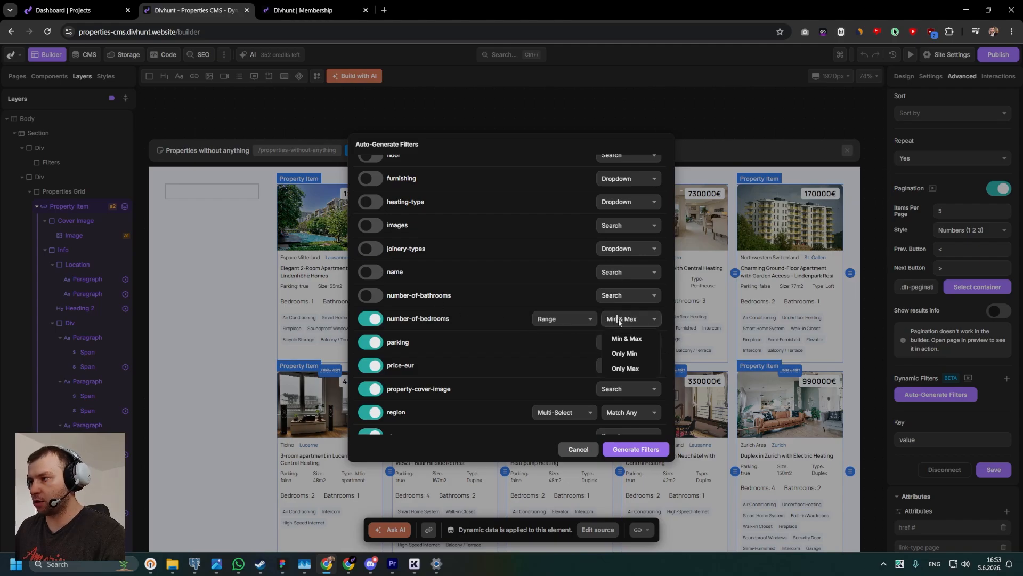
scroll(414, 331, "down", 1)
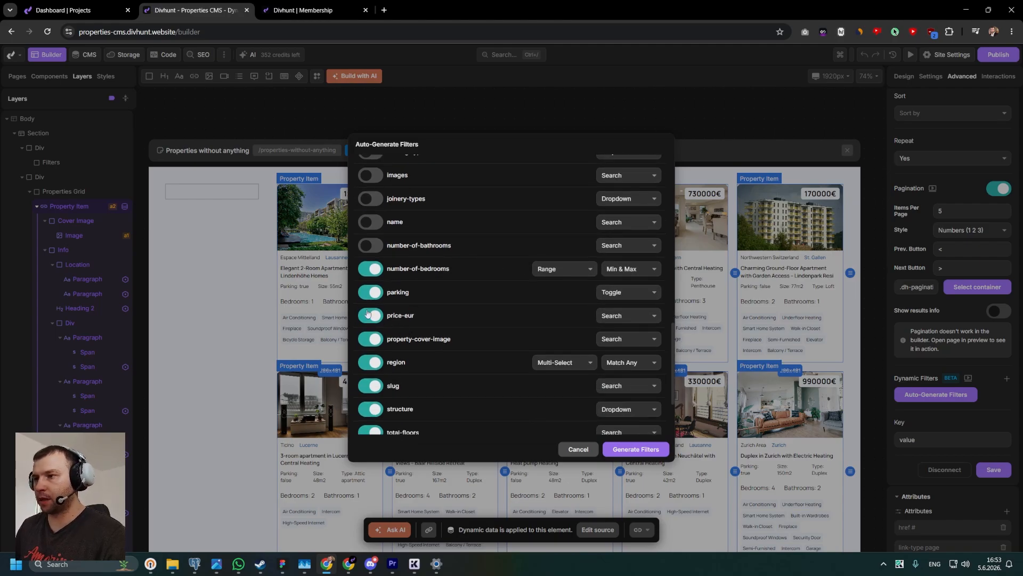
left_click(612, 315)
left_click(617, 351)
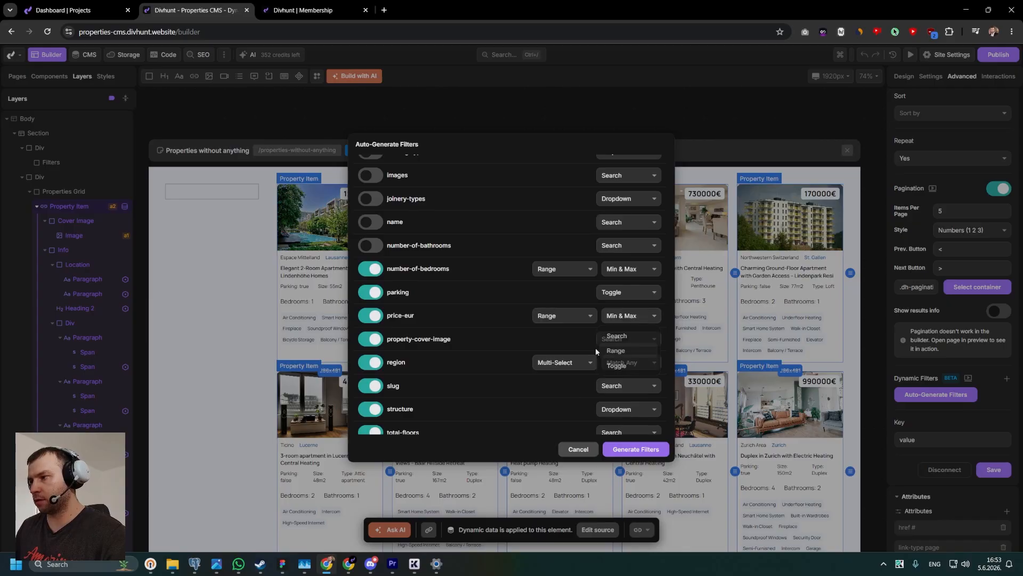
Exclude property-cover-image, region, slug, structure, total-floors and year-built from the filters.
scroll(431, 326, "down", 2)
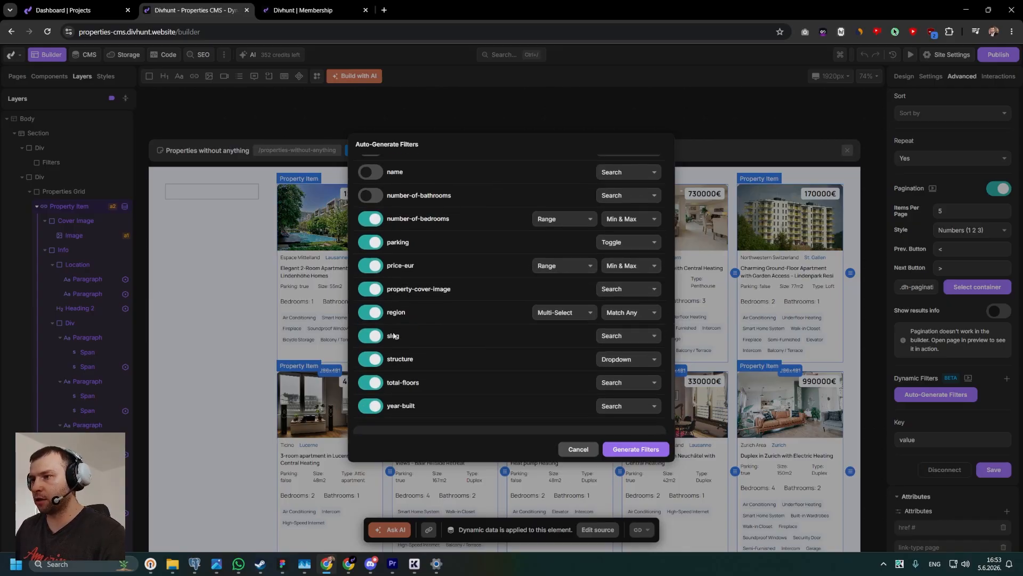
left_click(370, 239)
left_click(370, 262)
left_click(373, 290)
left_click(370, 309)
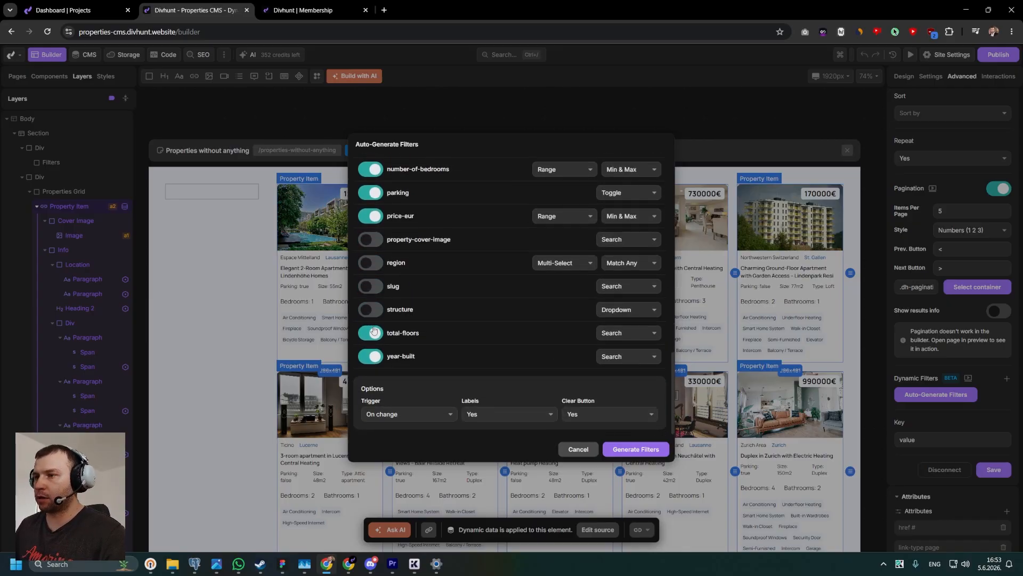
left_click(370, 332)
left_click(370, 356)
Review the enabled filter fields, their control types and the global search input's fields.
scroll(568, 303, "up", 2)
scroll(559, 305, "up", 10)
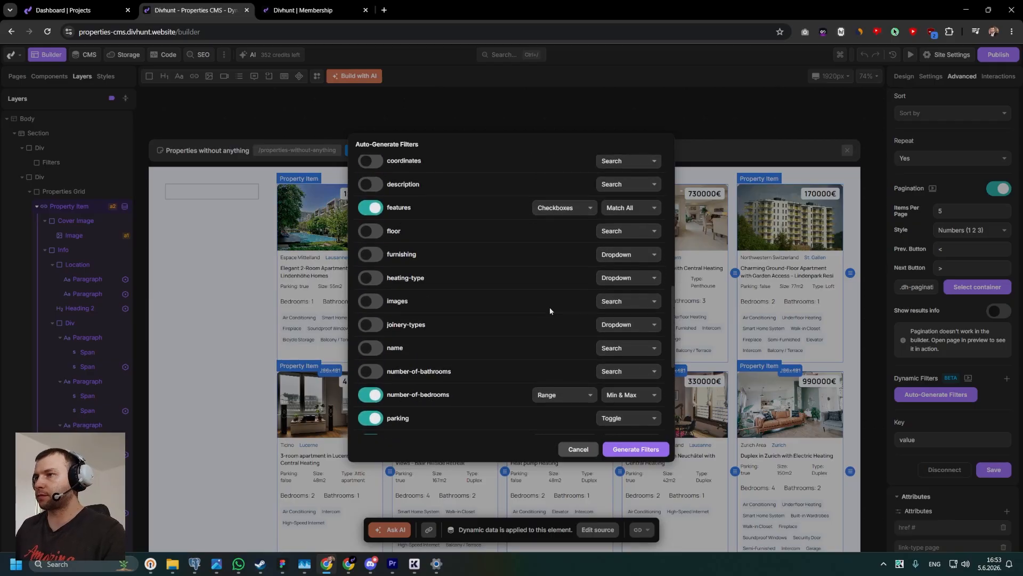
scroll(498, 279, "down", 4)
scroll(418, 266, "up", 4)
scroll(426, 229, "up", 5)
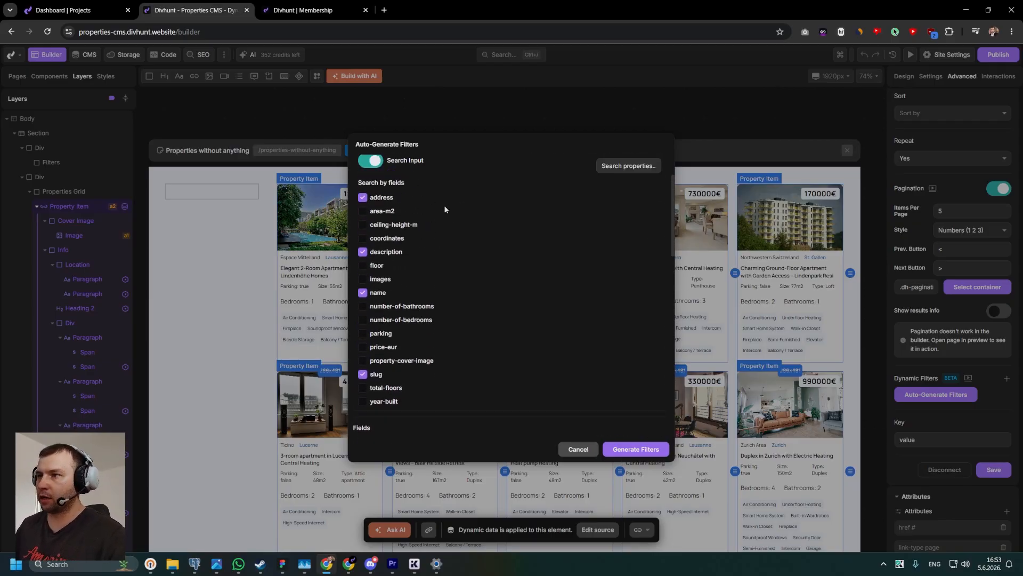
Check the enabled filter fields and set the filters' Trigger option to On Change.
scroll(405, 251, "down", 7)
scroll(399, 255, "down", 1)
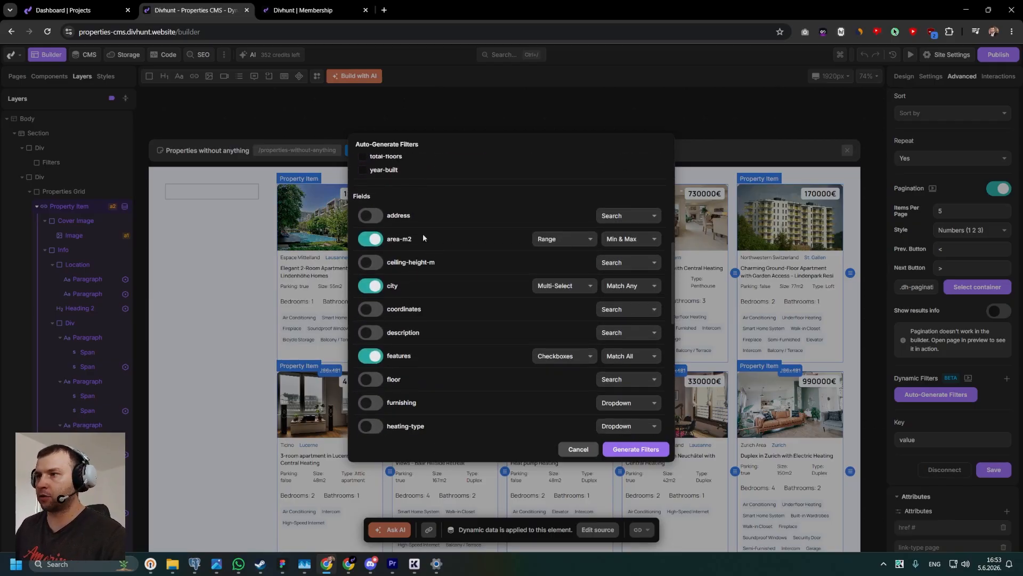
scroll(394, 251, "down", 2)
scroll(408, 250, "down", 3)
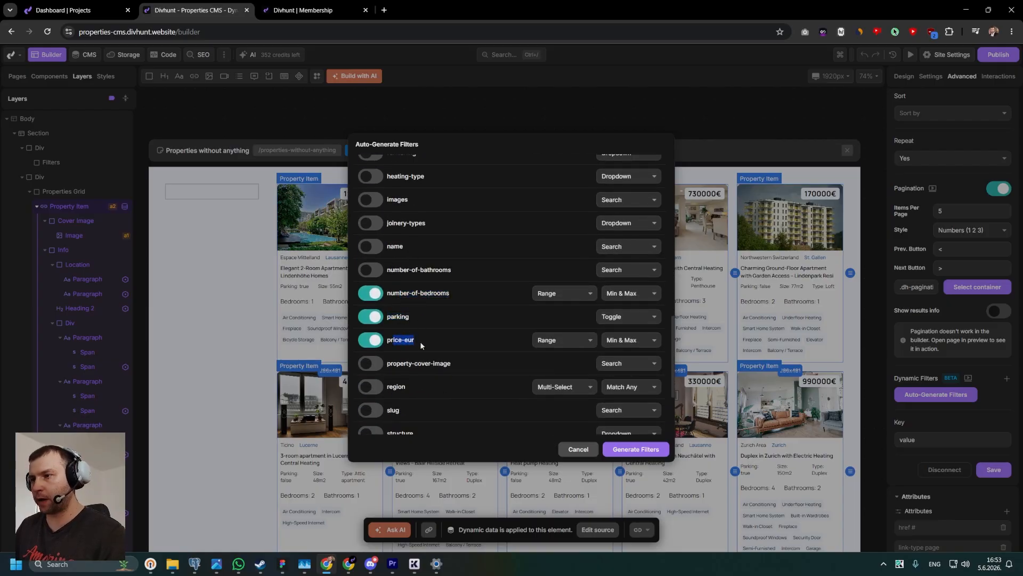
scroll(445, 306, "down", 3)
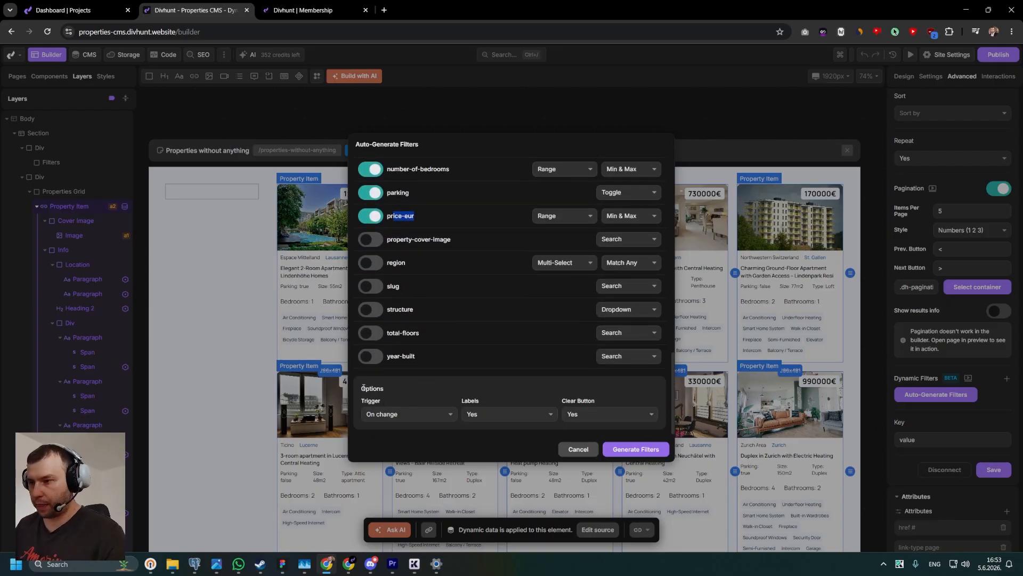
double_click(364, 388)
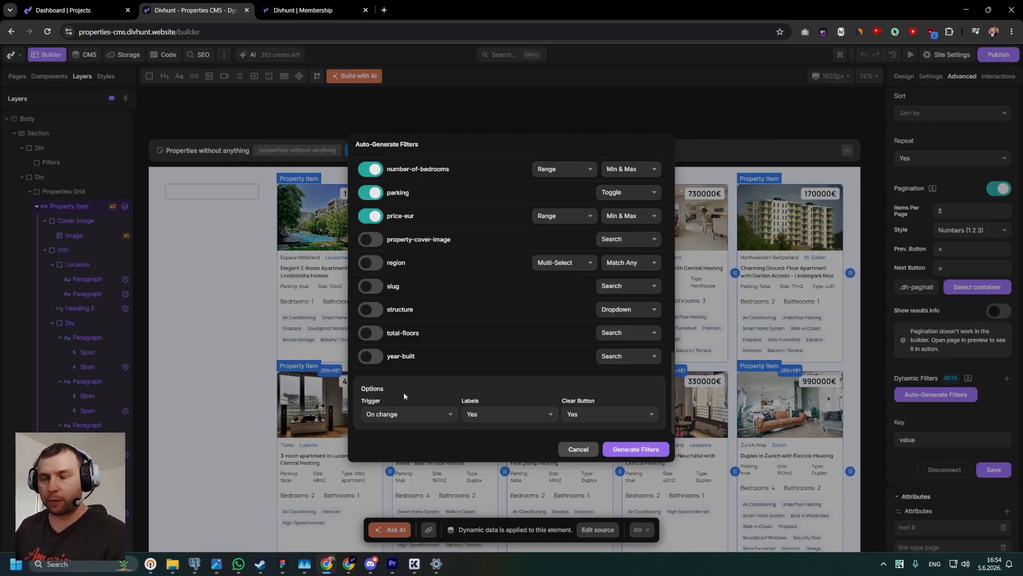
left_click(392, 415)
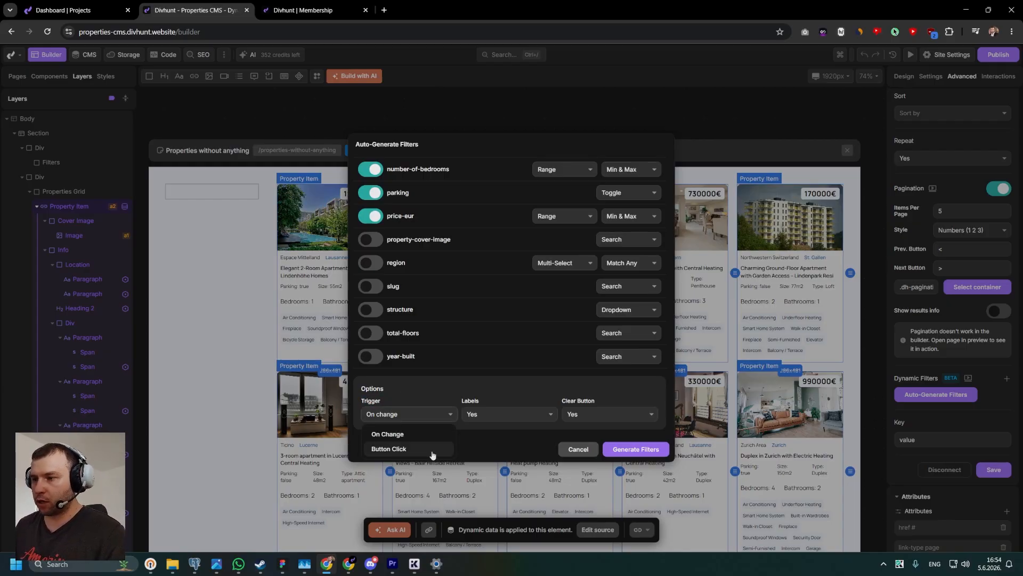
left_click(391, 433)
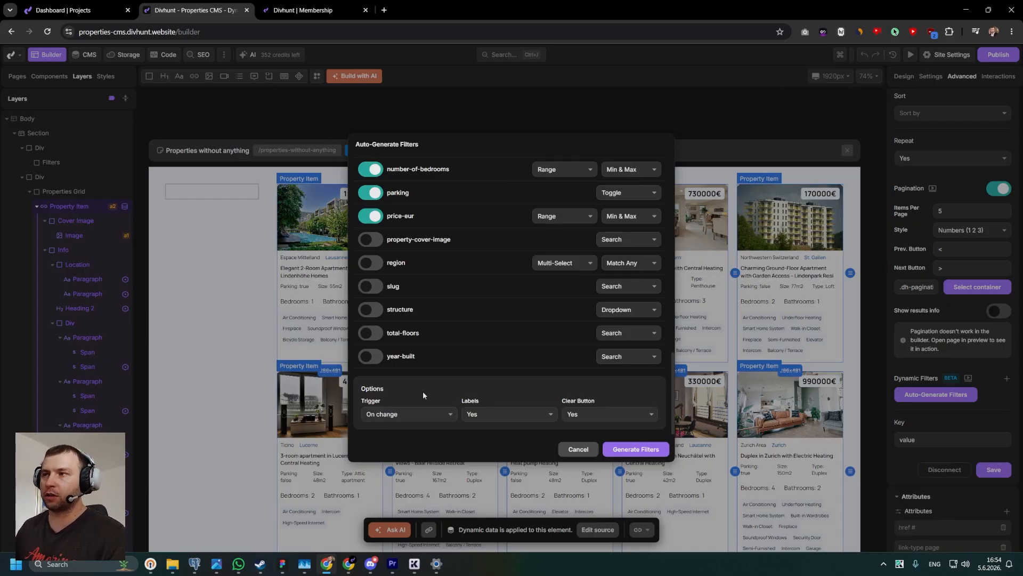
Keep Labels and Clear Button set to Yes and generate the filters.
left_click_drag(413, 215, 394, 238)
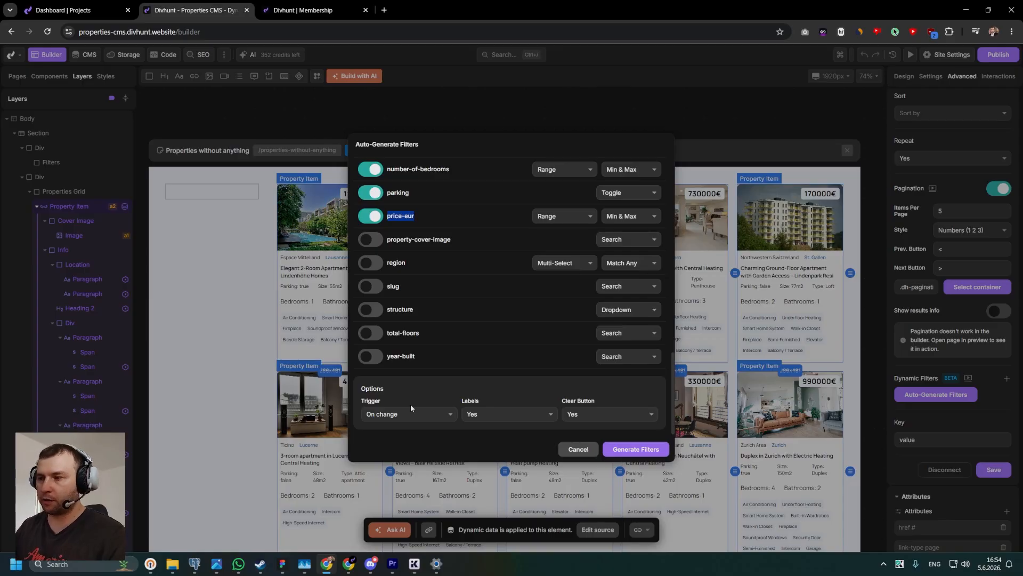
left_click(473, 416)
left_click_drag(487, 401, 462, 401)
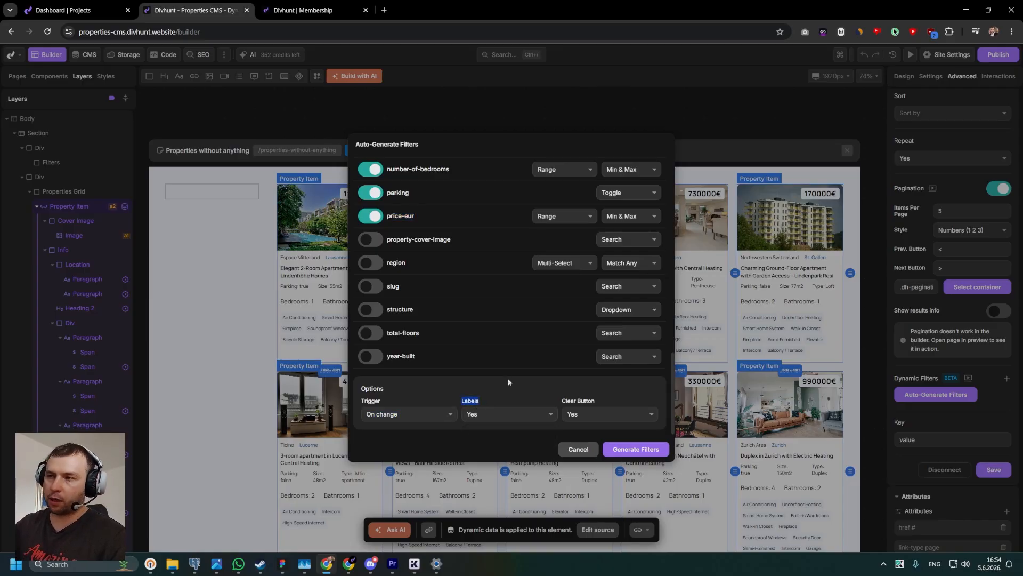
left_click(582, 415)
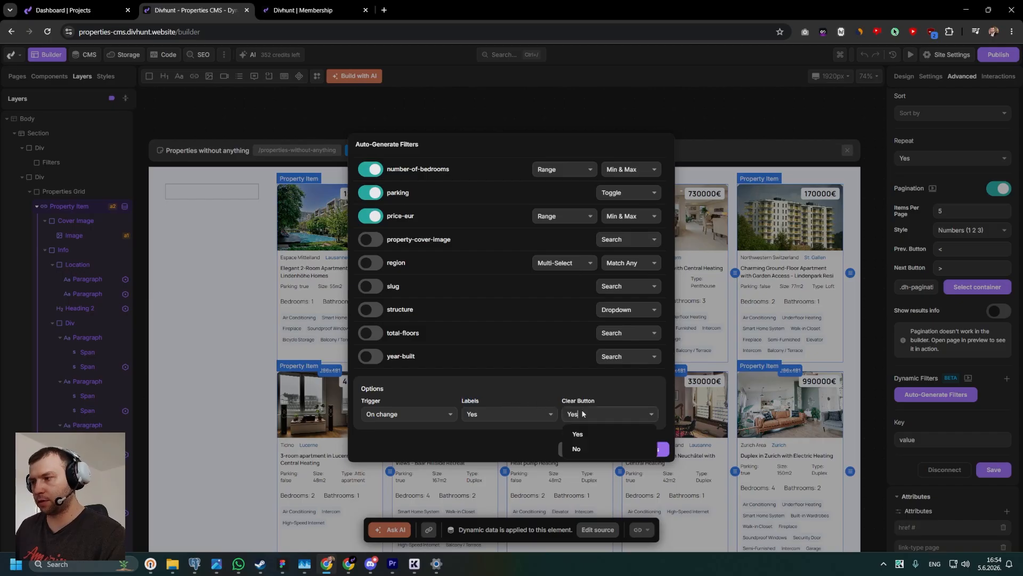
left_click(592, 406)
left_click_drag(594, 399, 574, 406)
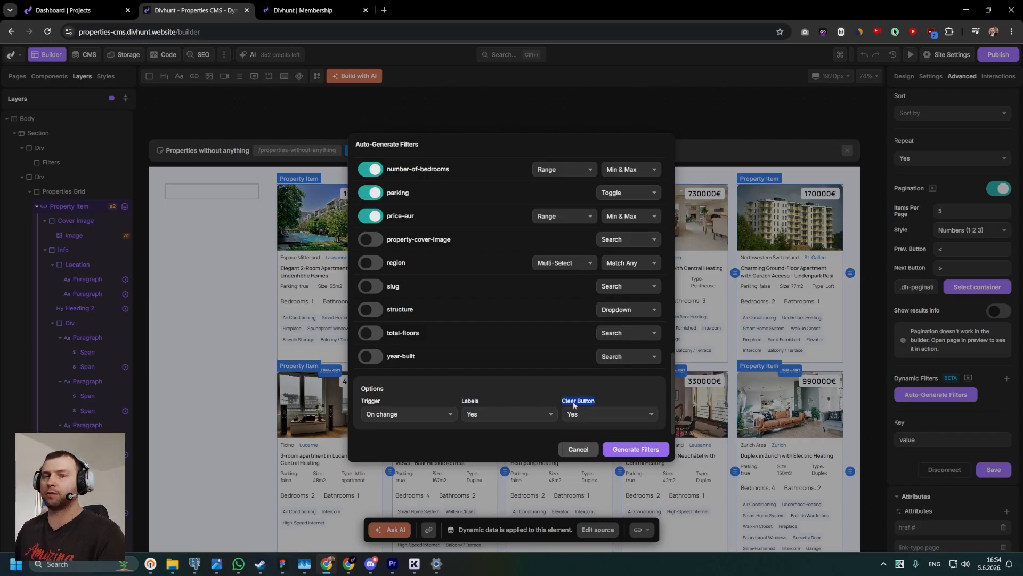
left_click(626, 451)
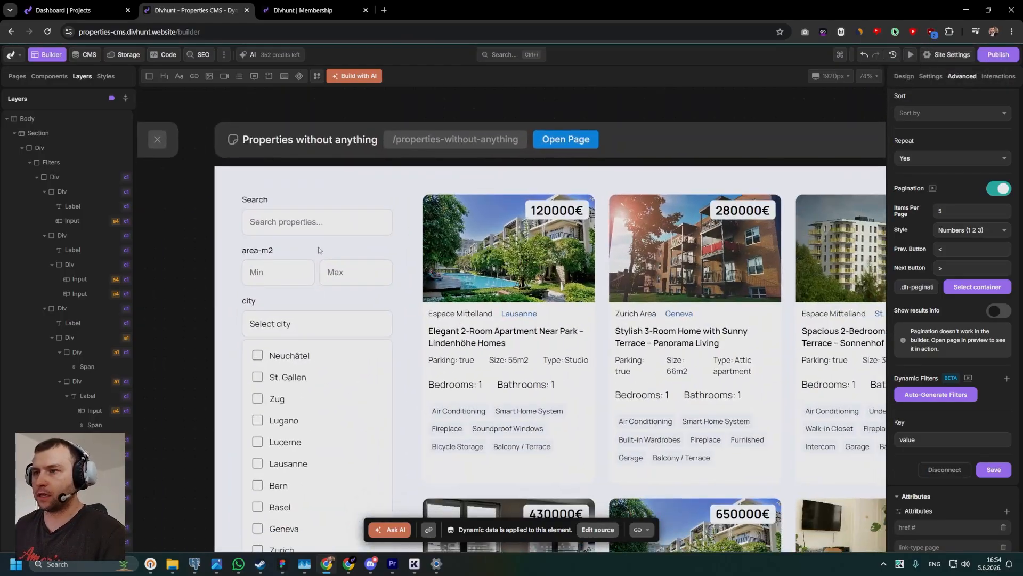
Examine the generated search input and the area-m2 Min and Max inputs with their label on the canvas.
scroll(291, 232, "down", 1)
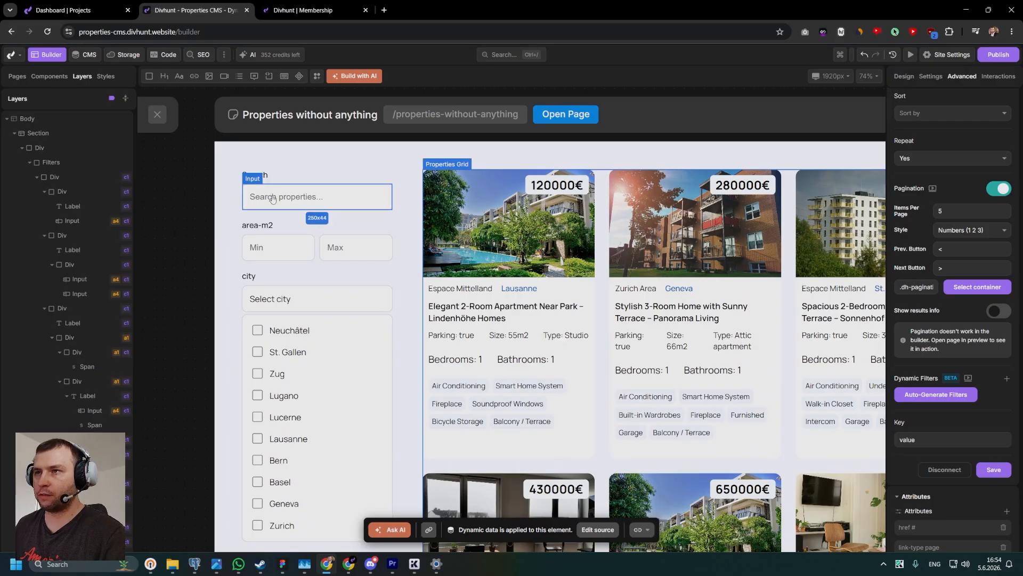
scroll(269, 202, "down", 1)
left_click(275, 213)
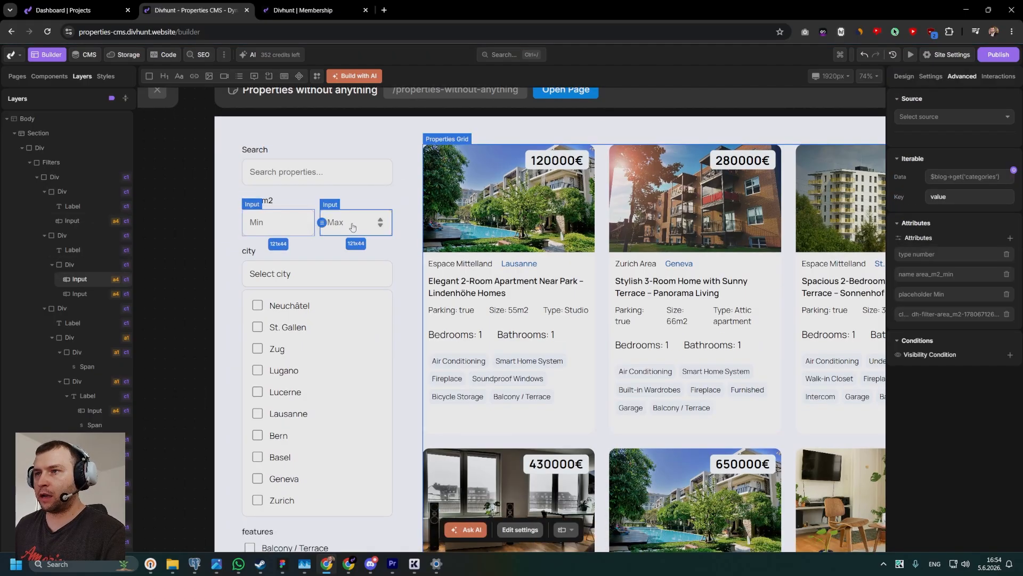
left_click(264, 201)
scroll(263, 207, "down", 1)
scroll(259, 233, "down", 2)
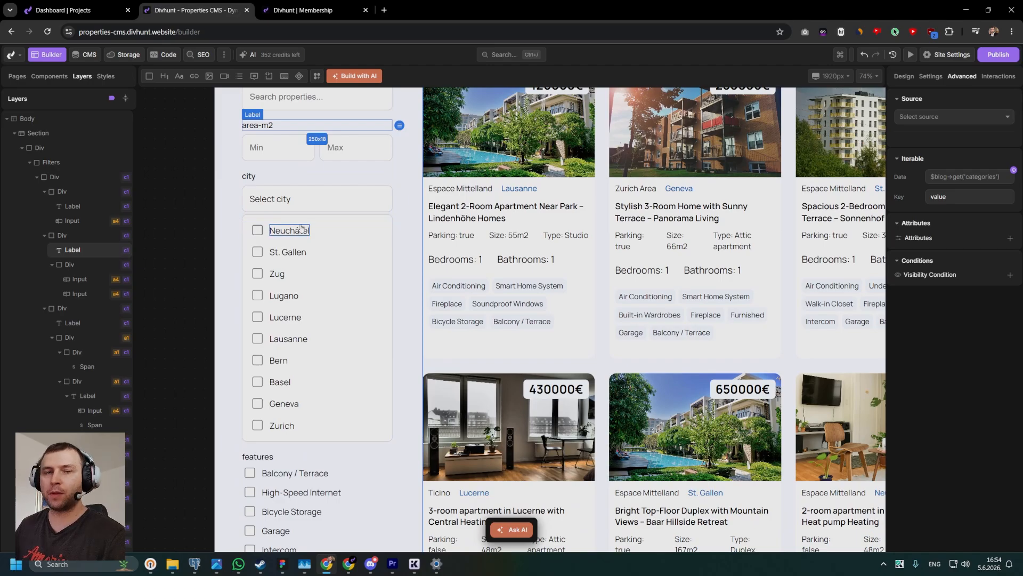
scroll(302, 228, "down", 3)
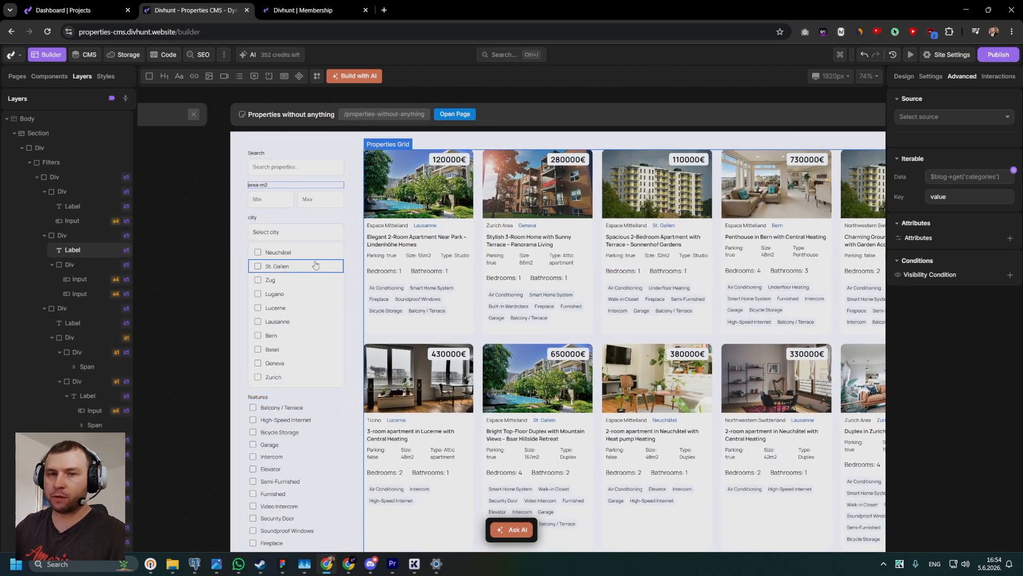
Inspect the trigger and content elements of the generated city dropdown.
left_click(302, 235)
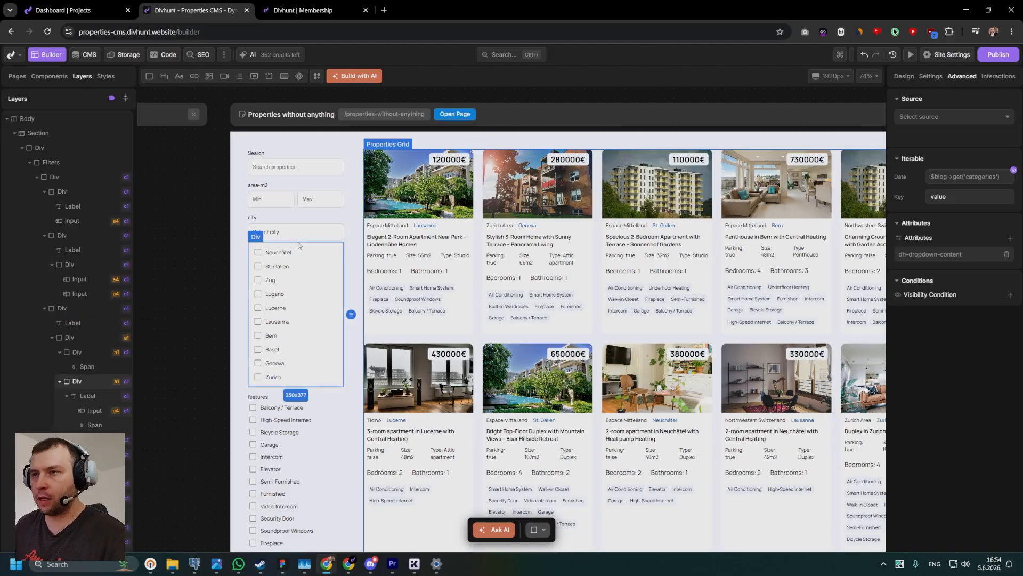
scroll(303, 235, "up", 3)
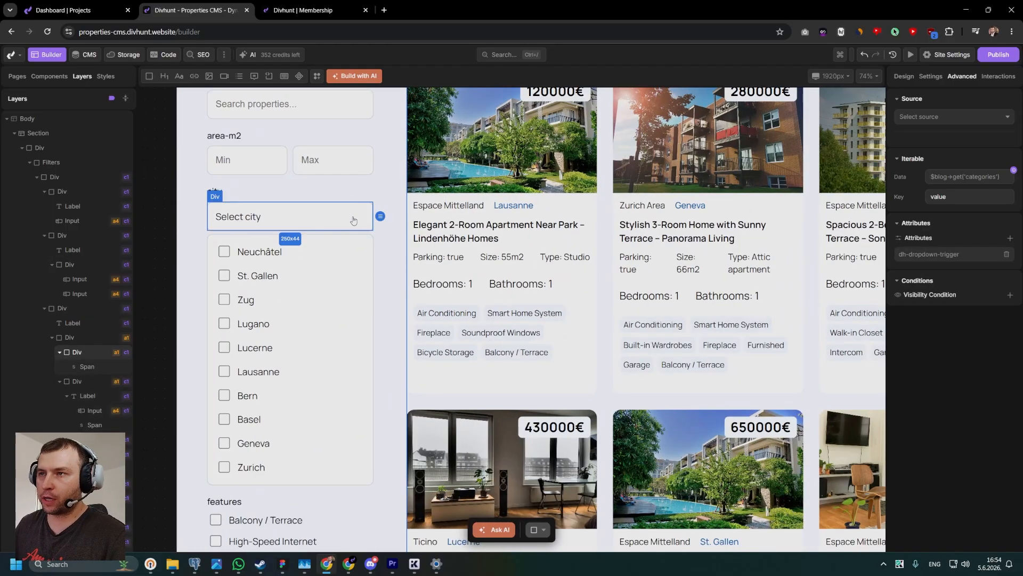
left_click(345, 238)
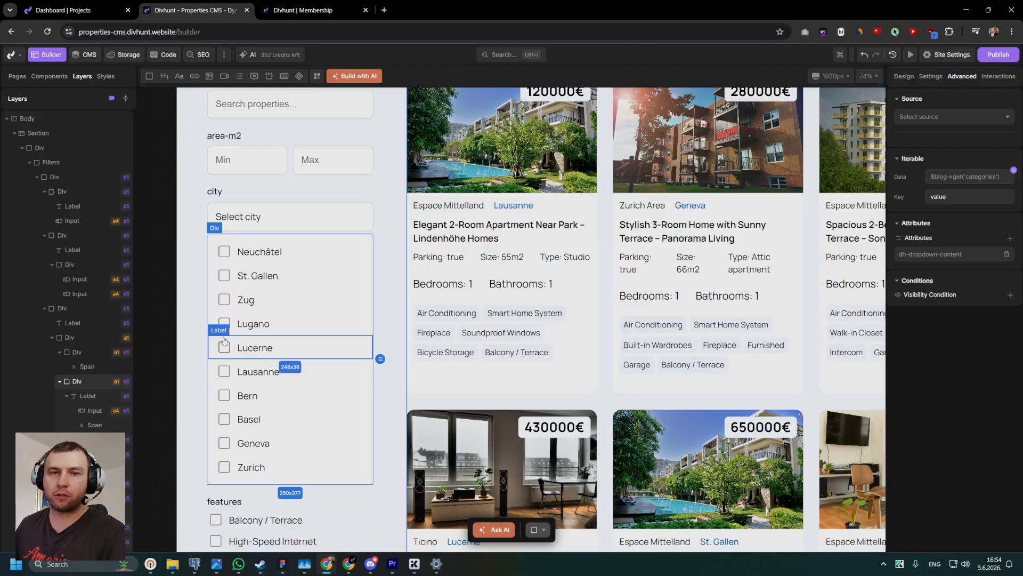
scroll(224, 339, "down", 3)
scroll(256, 287, "down", 5)
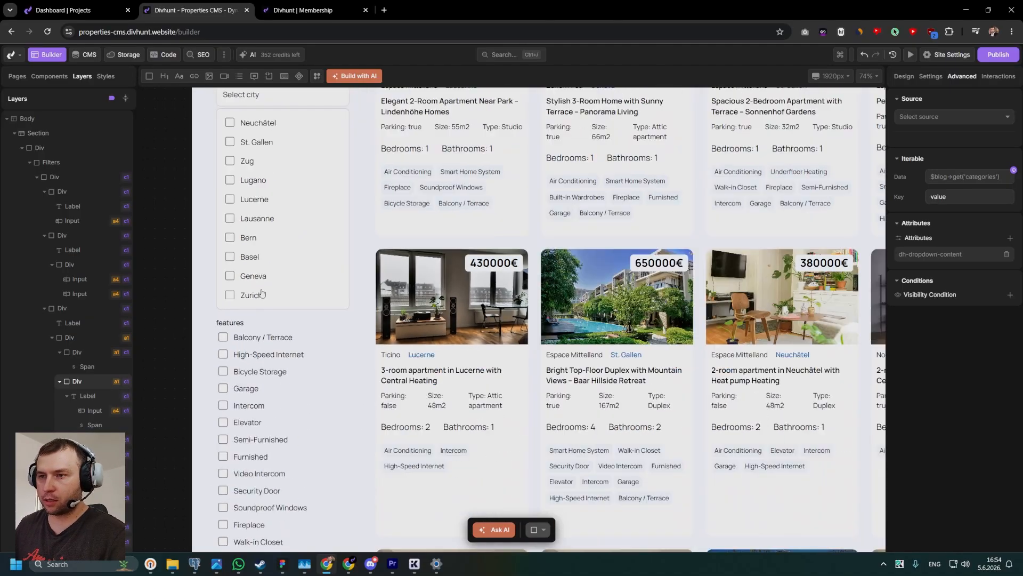
Compare the generated features checkbox group with the city dropdown wrapper.
left_click(233, 238)
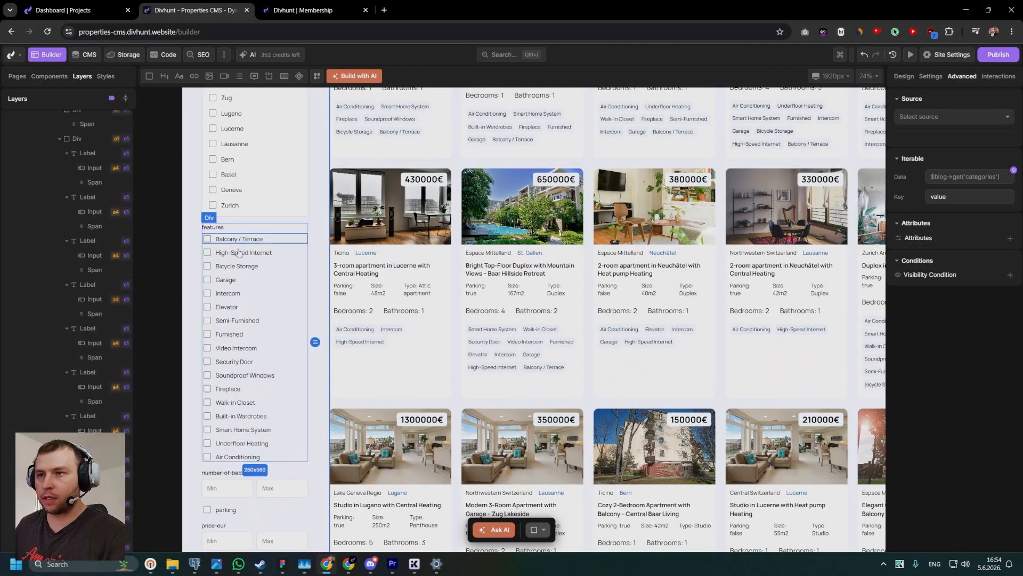
scroll(235, 191, "up", 3)
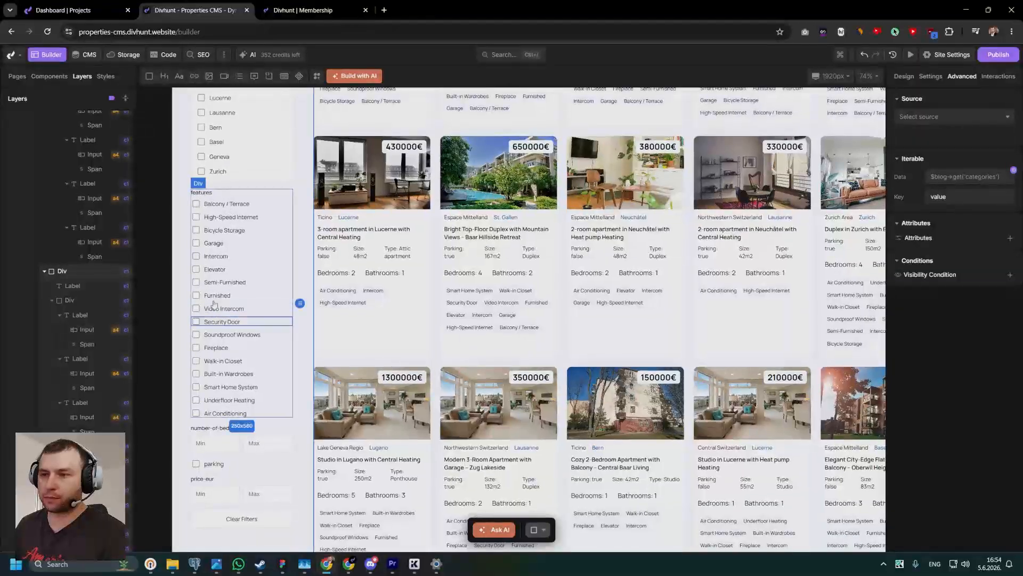
scroll(259, 141, "up", 1)
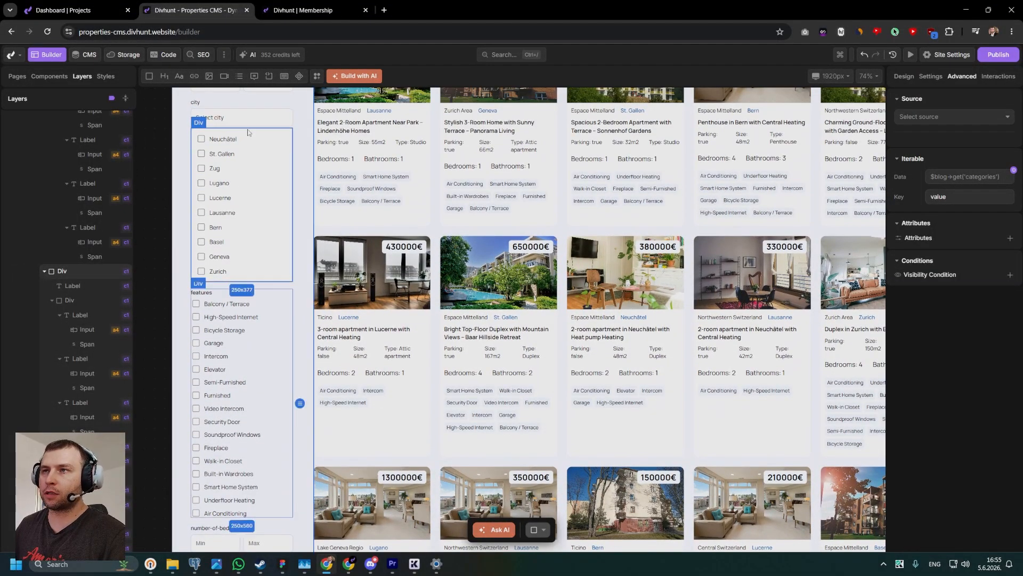
left_click(251, 128)
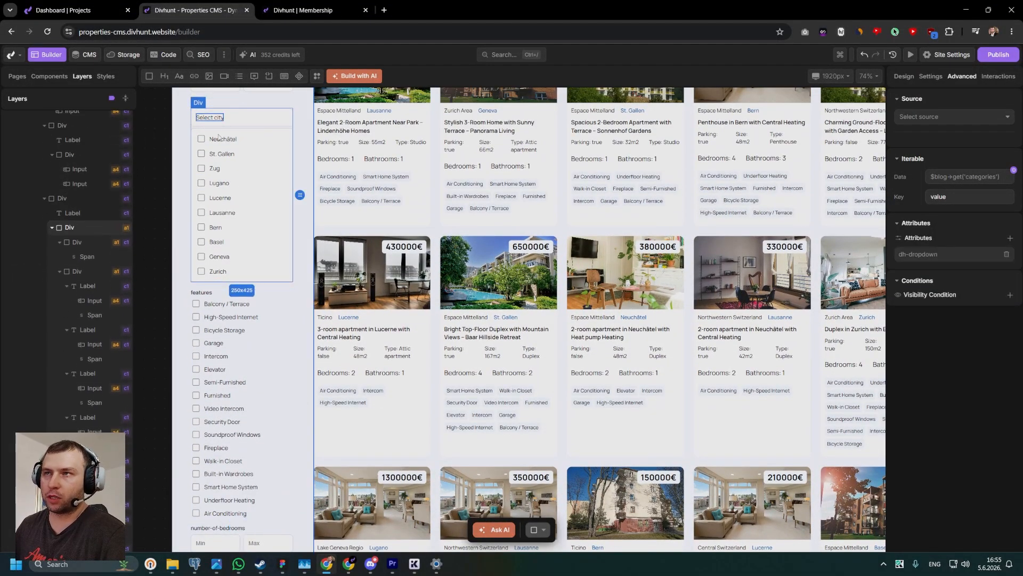
scroll(213, 219, "down", 2)
left_click(202, 235)
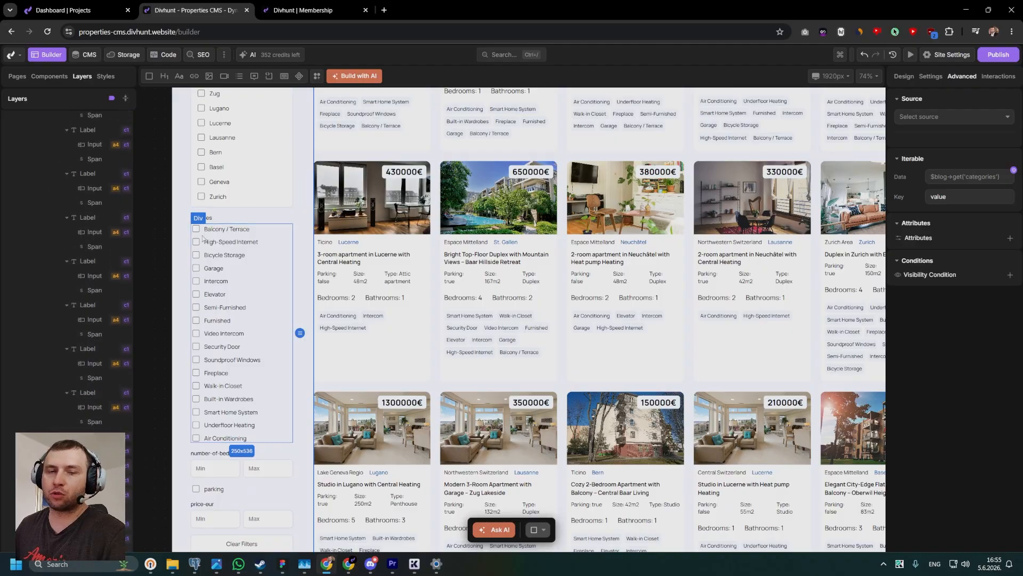
left_click_drag(154, 206, 204, 232)
scroll(205, 235, "up", 4)
scroll(272, 270, "down", 5)
left_click_drag(272, 270, 218, 215)
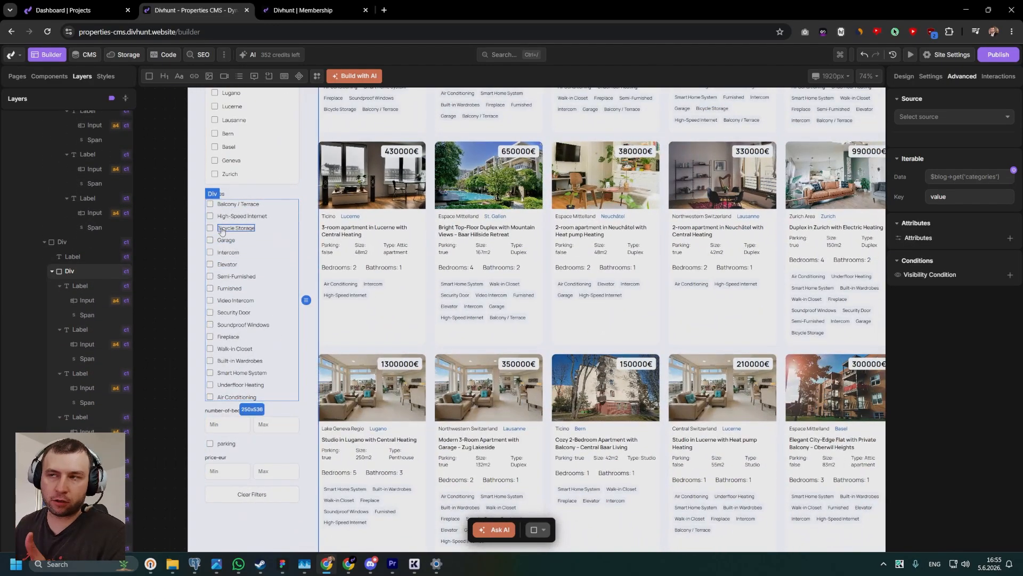
scroll(222, 243, "down", 2)
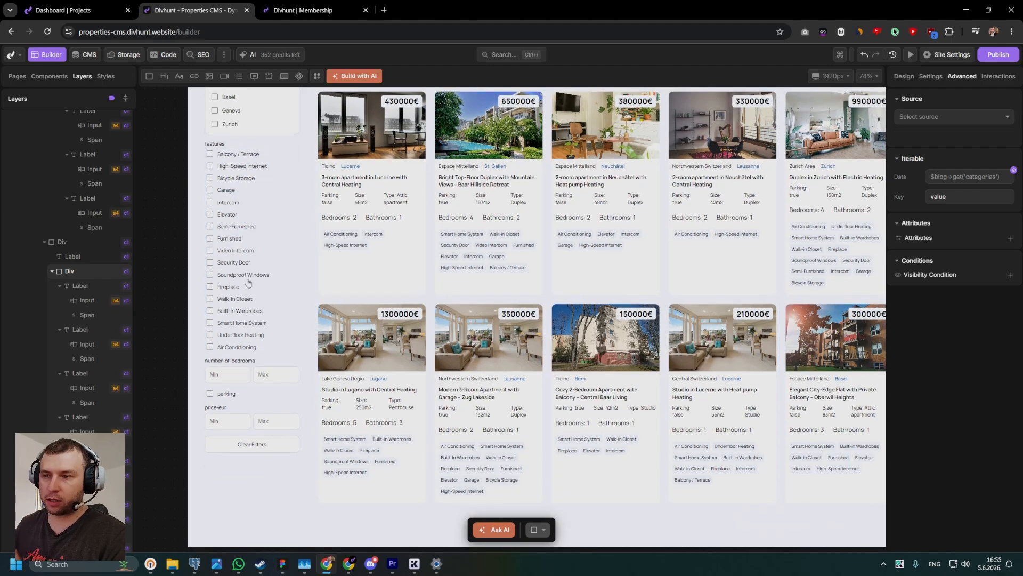
Inspect the generated number-of-bedrooms, parking and price-eur filters and the Clear Filters button.
left_click(224, 325)
scroll(244, 298, "up", 3)
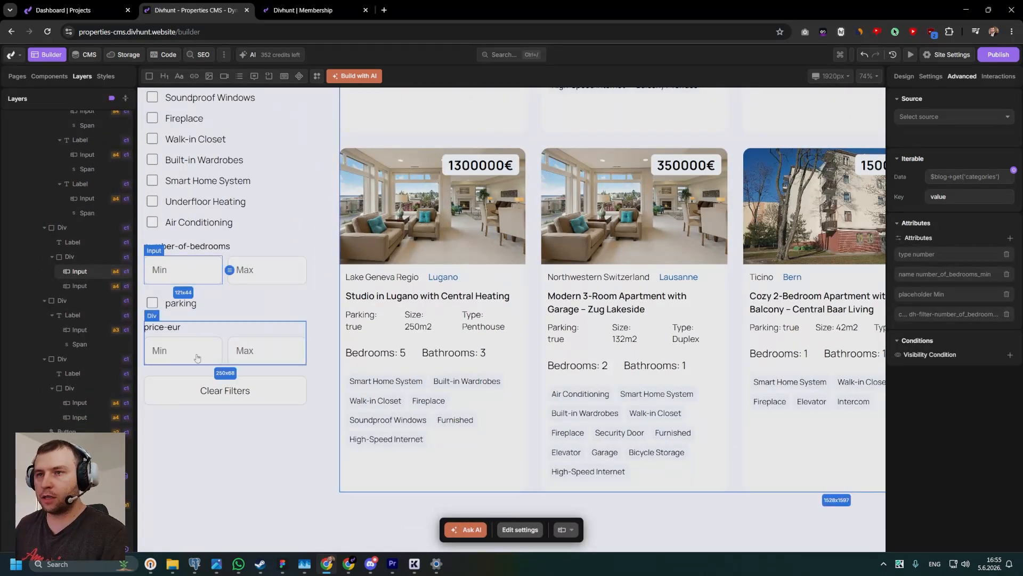
scroll(202, 362, "down", 1)
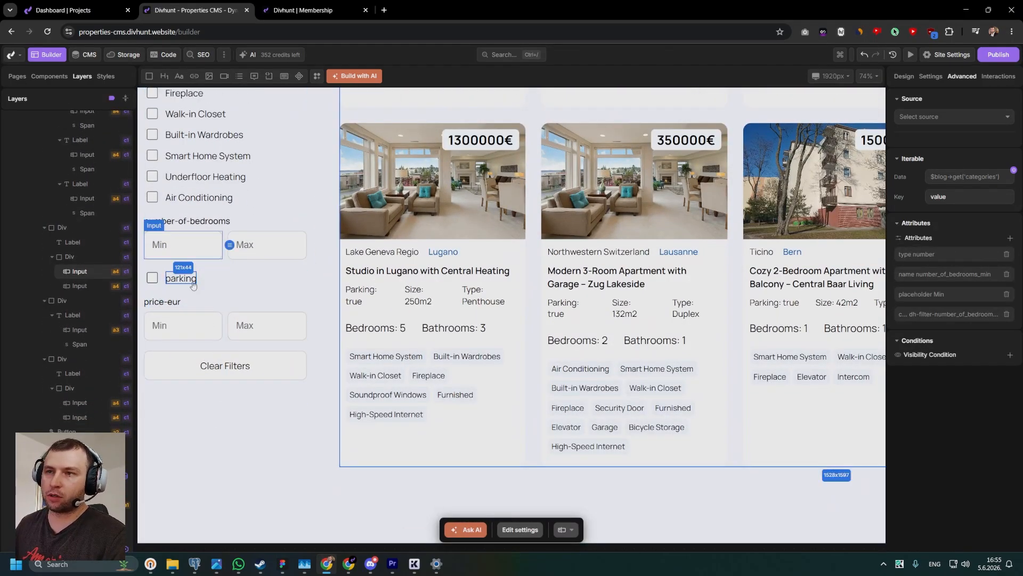
scroll(223, 341, "down", 2)
left_click(267, 318)
scroll(280, 318, "down", 3)
scroll(287, 315, "up", 10)
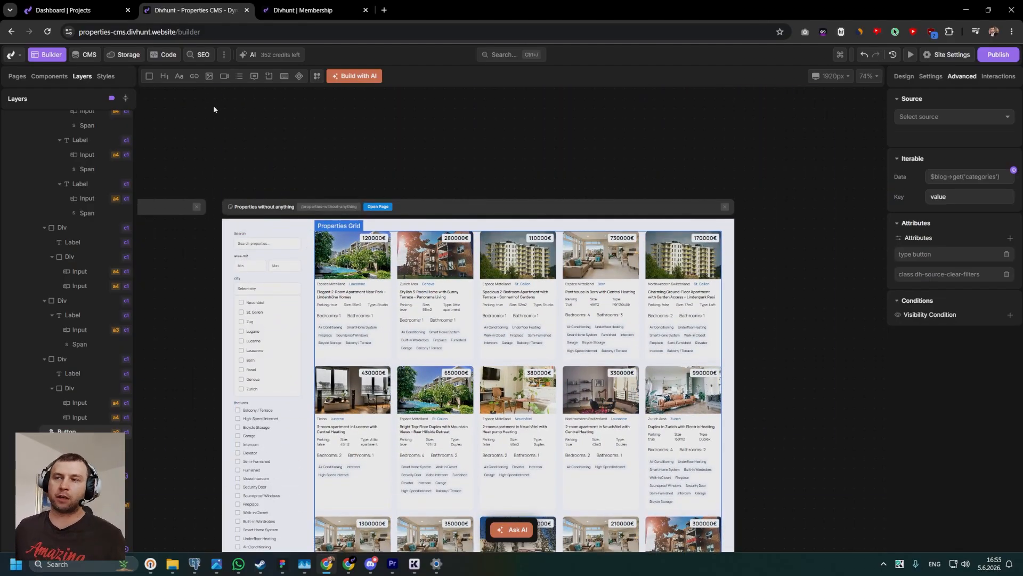
Open the live Properties without anything page and search the properties for "park".
left_click(378, 206)
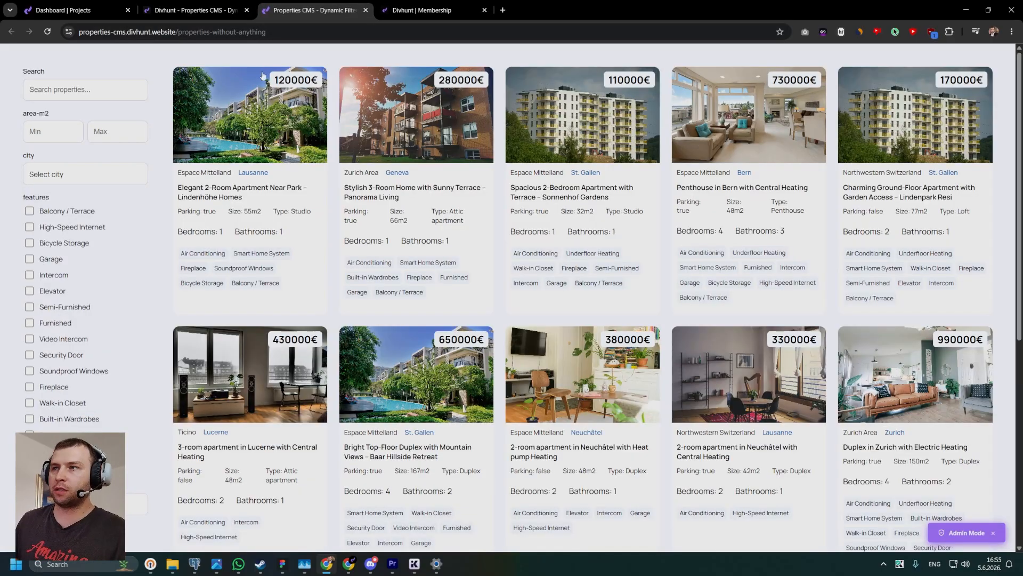
left_click(84, 91)
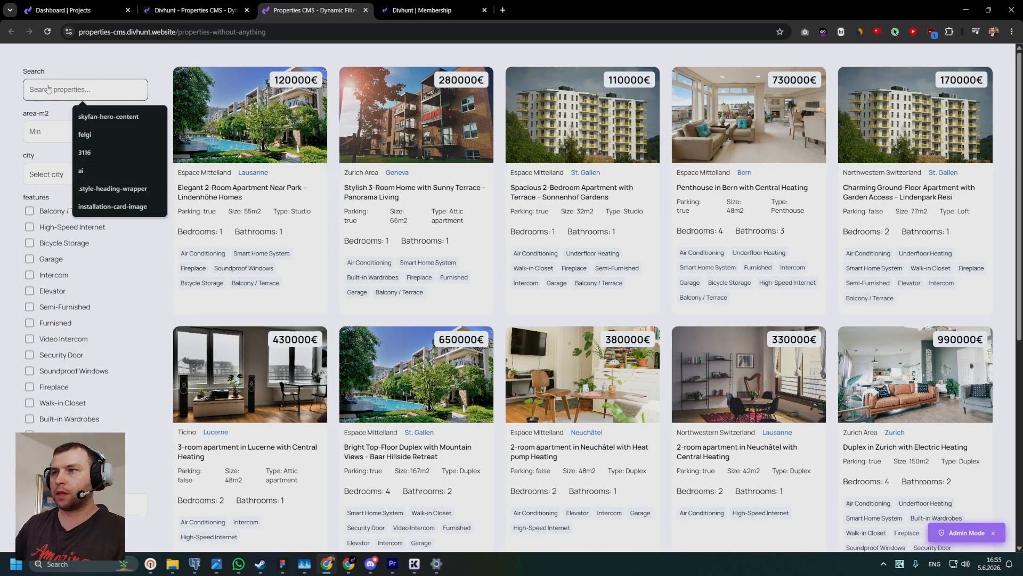
type("park")
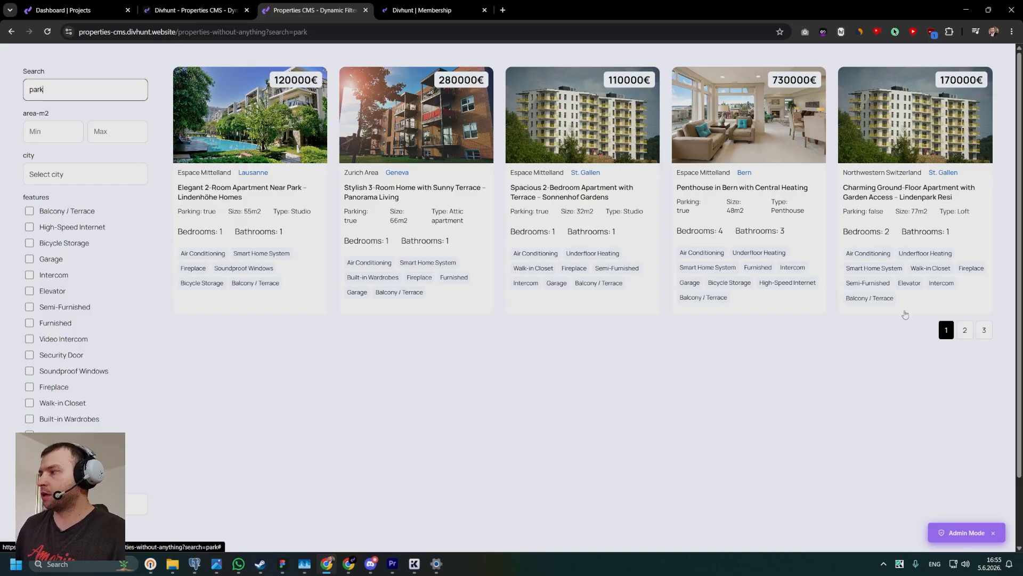
Test the pagination of the search results by switching among pages 1, 2 and 3, ending on page 1.
left_click(966, 331)
left_click(983, 334)
left_click(949, 334)
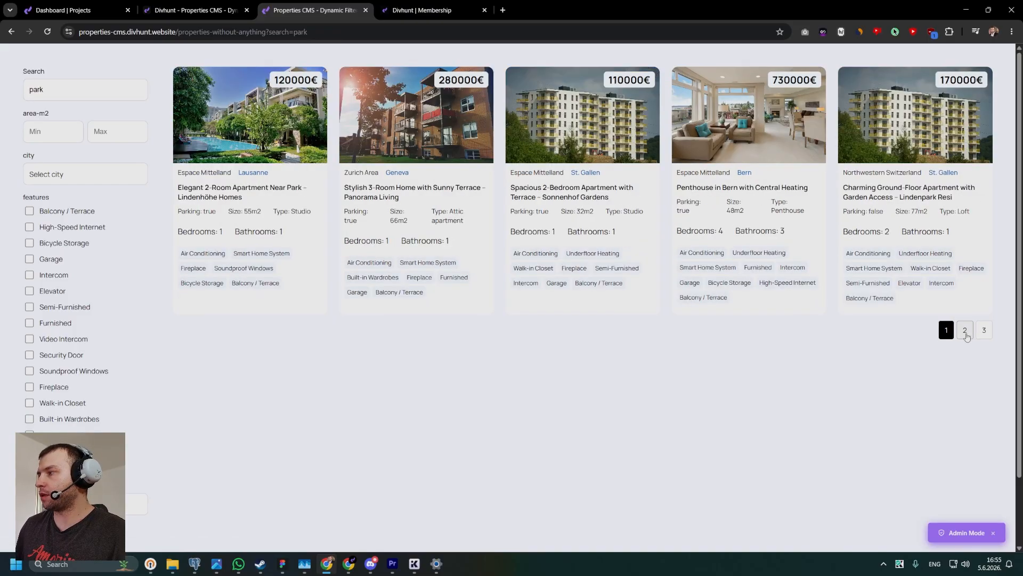
left_click(965, 332)
left_click(985, 348)
left_click(965, 331)
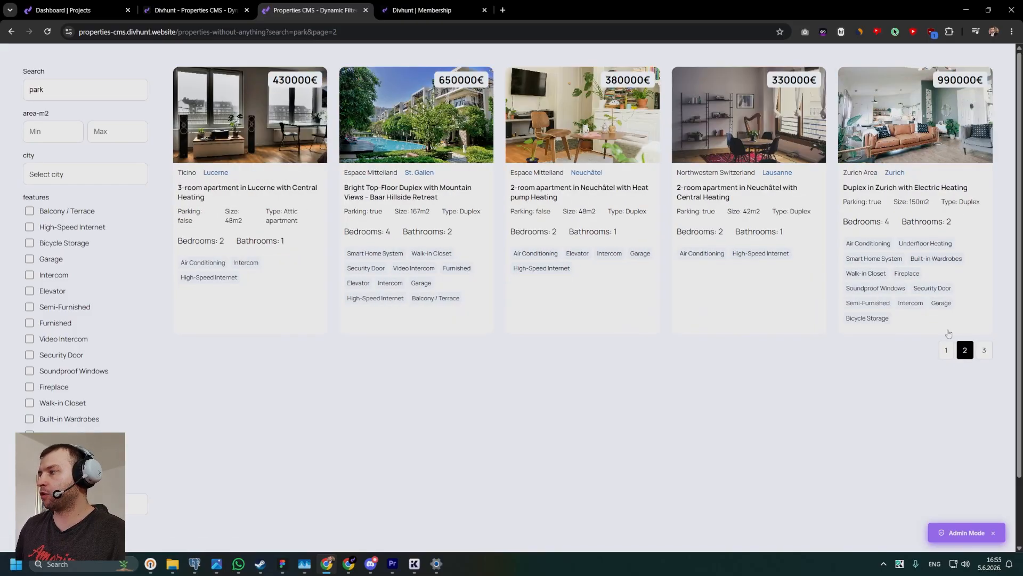
left_click(947, 350)
Replace the property search text with "elegant 2" to test a more specific search.
left_click(101, 95)
key("ctrl+a")
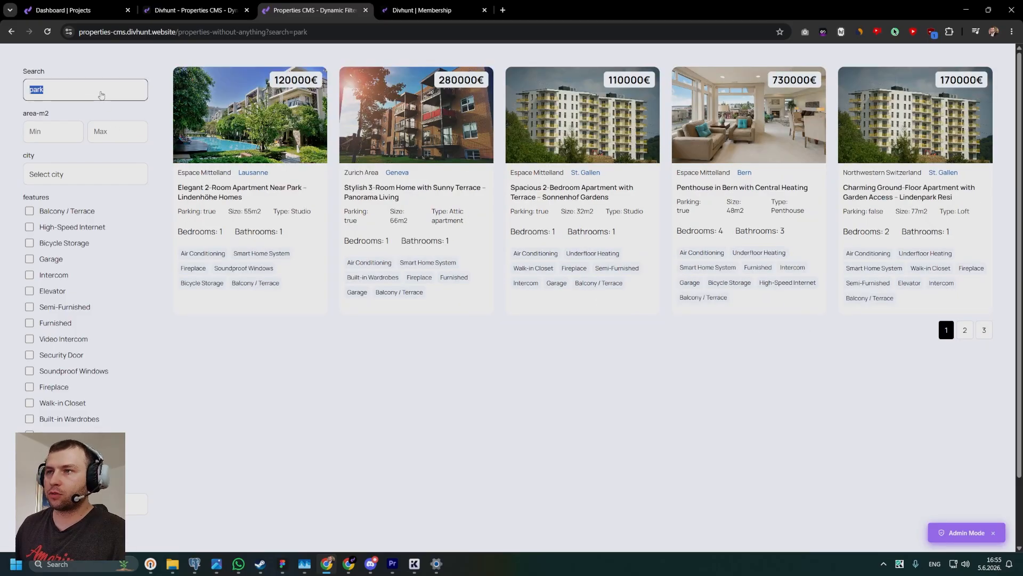
key("BackSpace")
type("elegant 2")
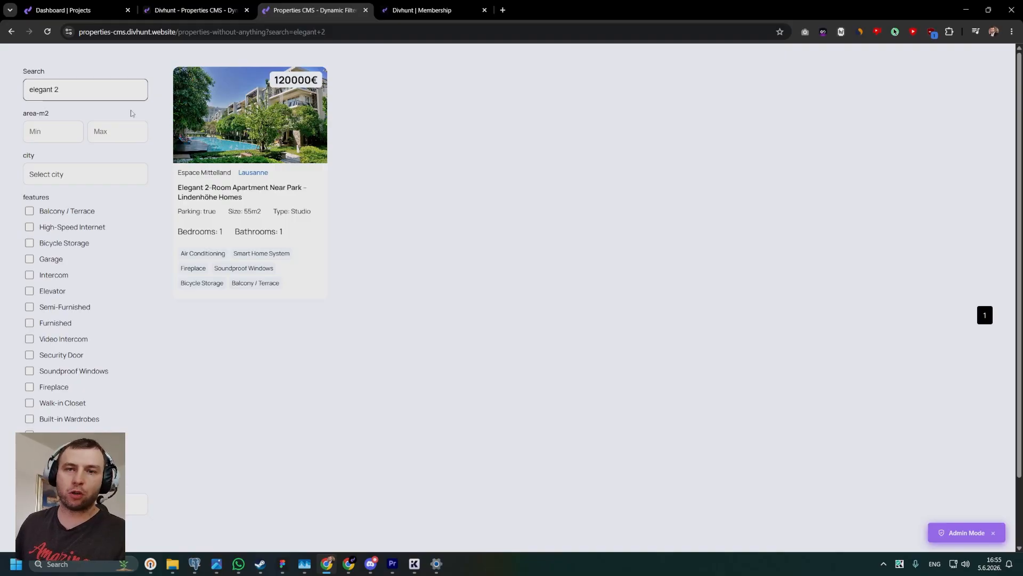
Clear the property search and search for "park" again.
triple_click(112, 89)
key("BackSpace")
left_click(106, 92)
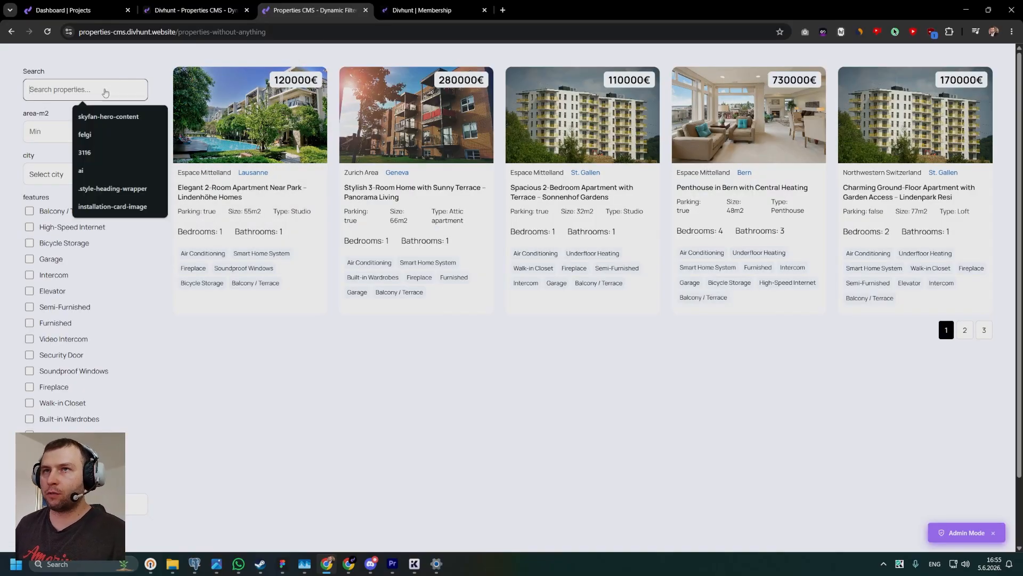
type("park")
Filter the properties by area-m2 with a minimum of 65 and a maximum of 100, and check the listed sizes.
left_click(44, 132)
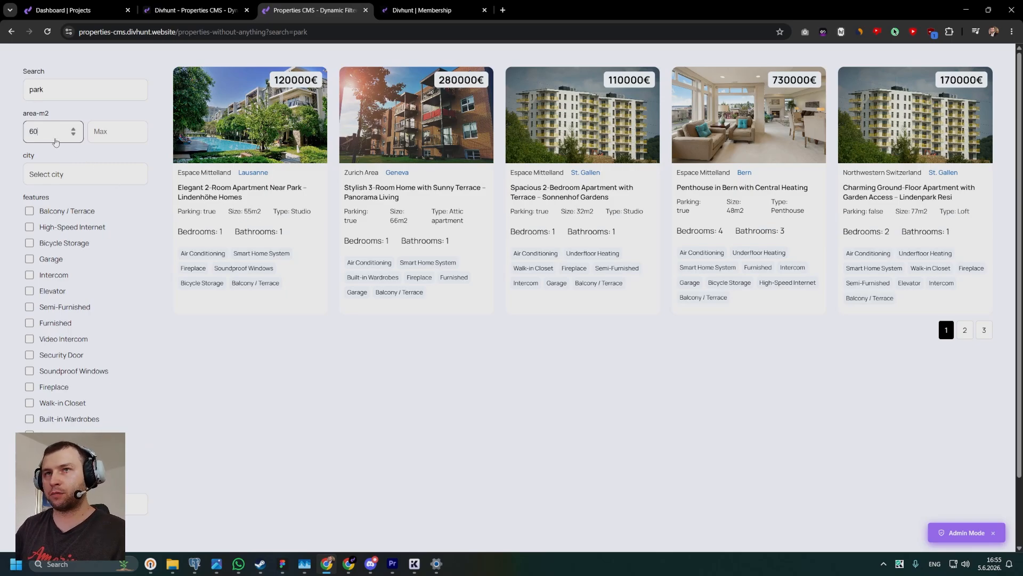
key("BackSpace")
type("5")
left_click(117, 137)
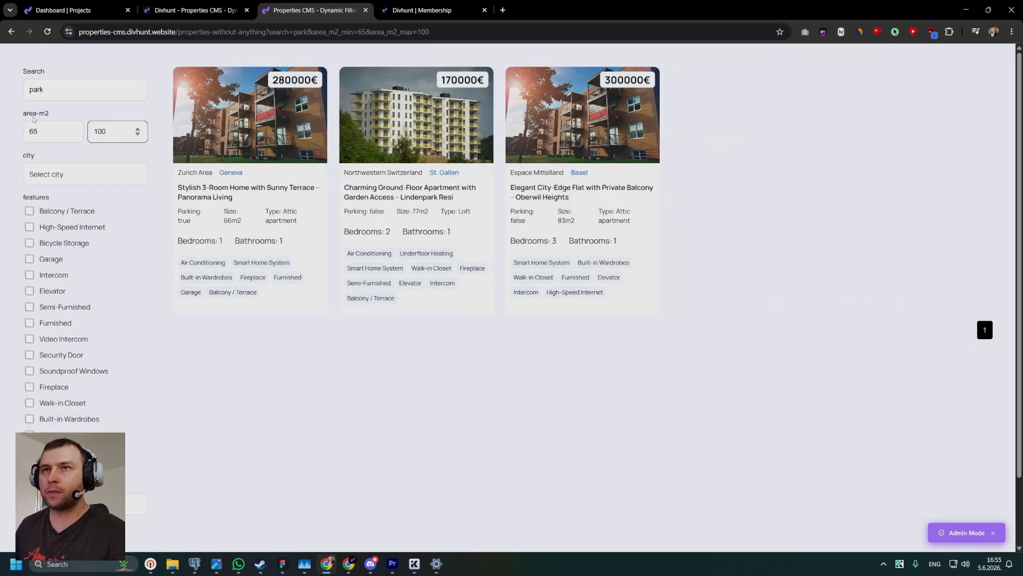
left_click_drag(21, 113, 73, 132)
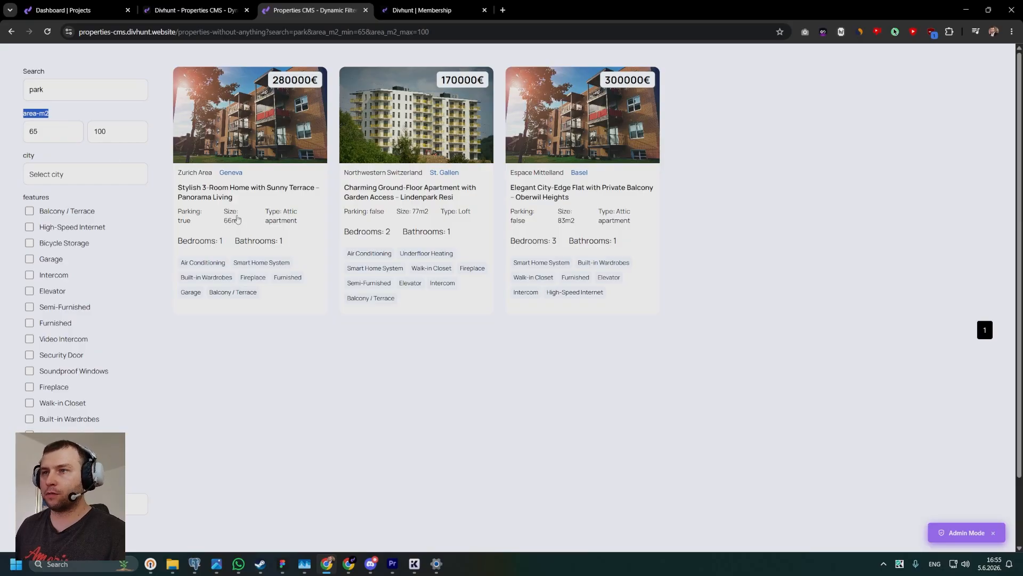
left_click_drag(43, 136, 33, 137)
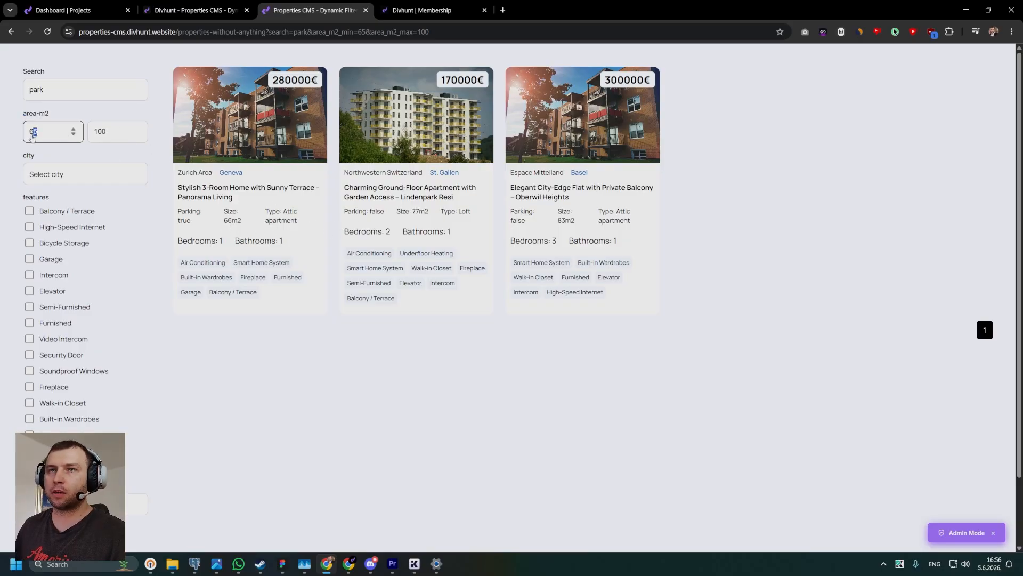
double_click(106, 137)
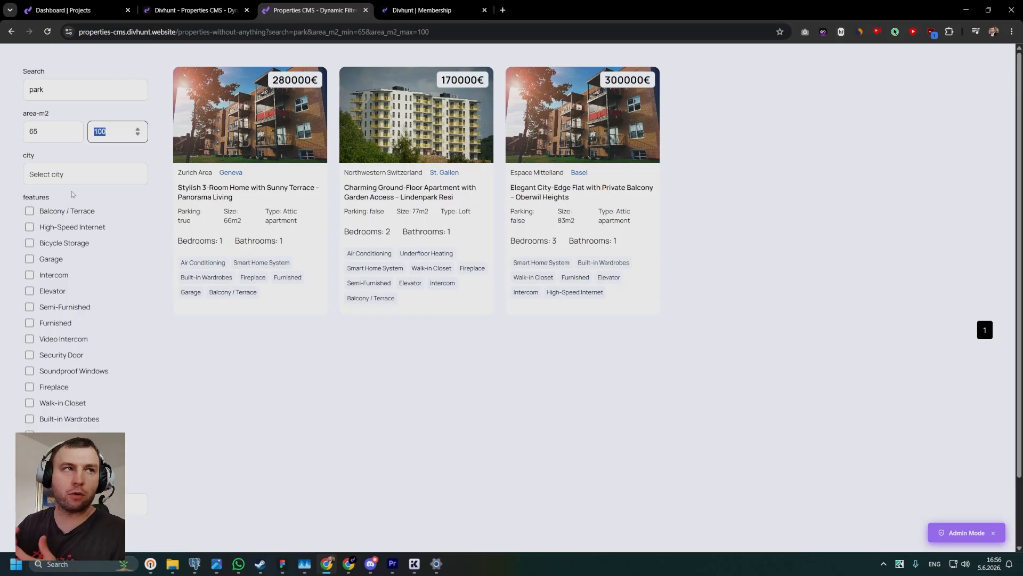
left_click(252, 367)
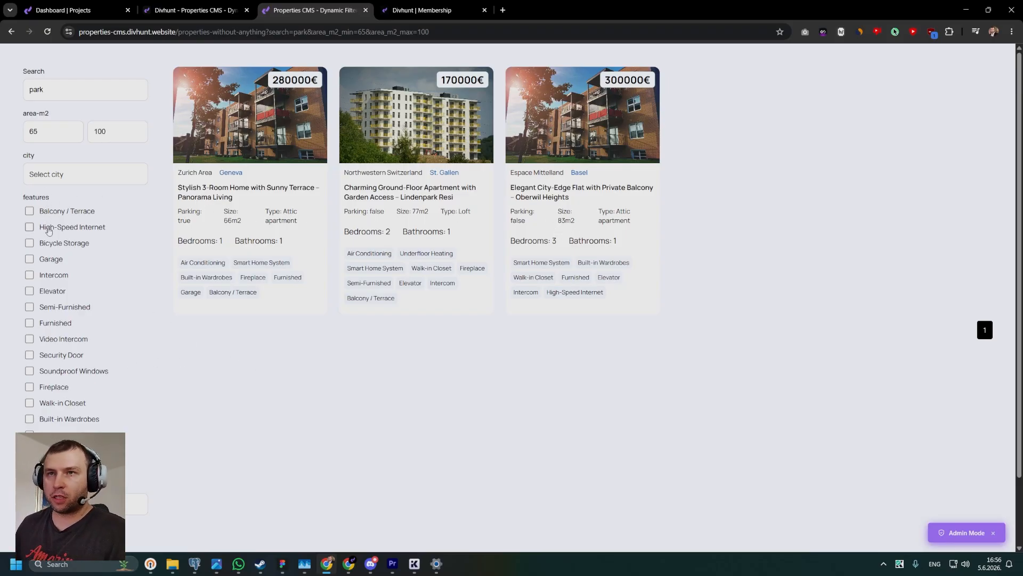
Filter the properties by the Garage, Intercom, Elevator and Bicycle Storage features.
left_click(56, 259)
left_click(53, 275)
left_click(53, 291)
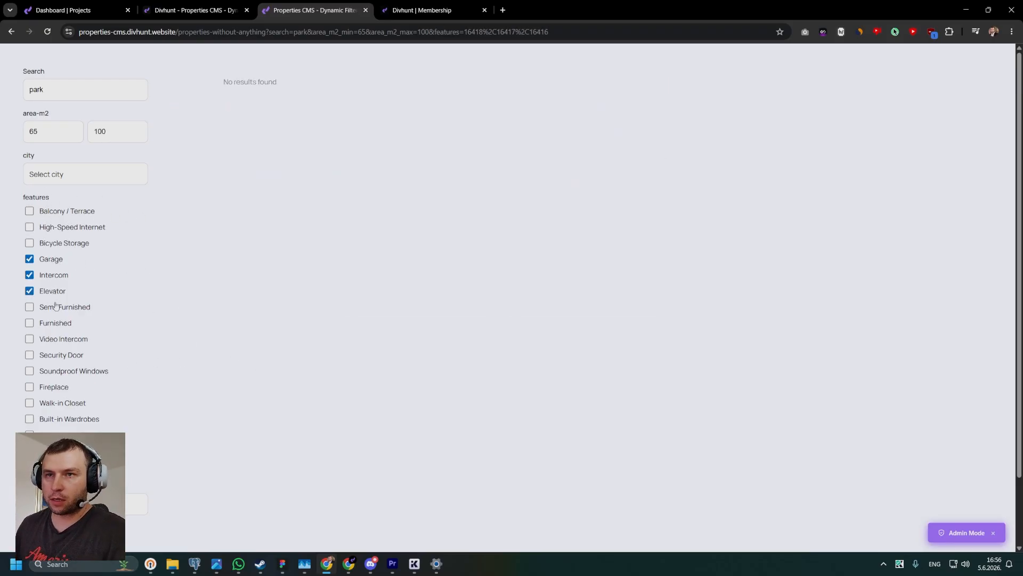
left_click(54, 245)
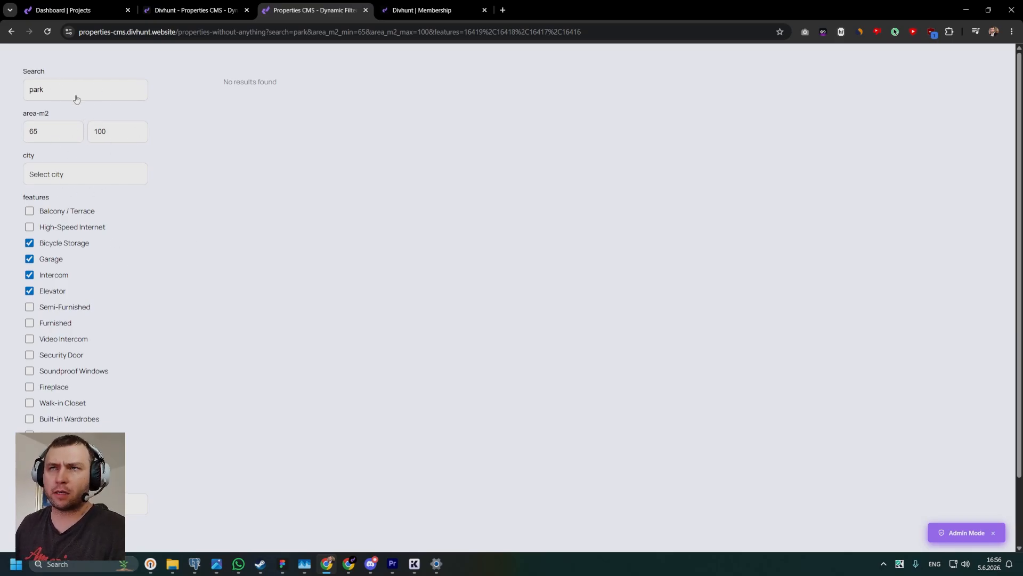
Remove the Bicycle Storage, Garage, Intercom and Elevator feature filters one by one.
left_click(29, 243)
left_click(29, 258)
left_click(29, 274)
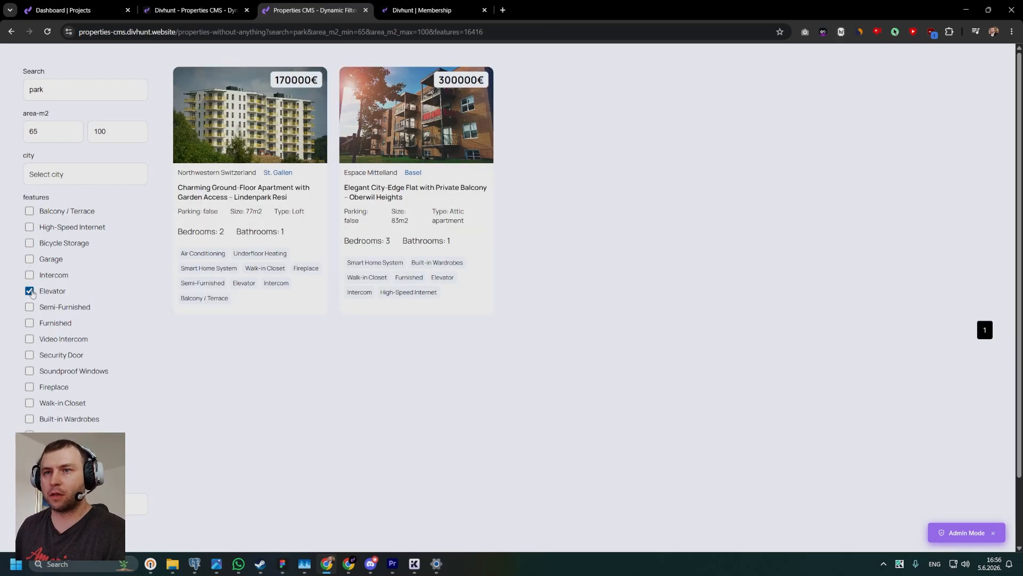
left_click(29, 291)
Filter by Furnished, try Video Intercom, Security Door and Soundproof Windows in turn, and leave only Furnished and Fireplace selected.
left_click(29, 323)
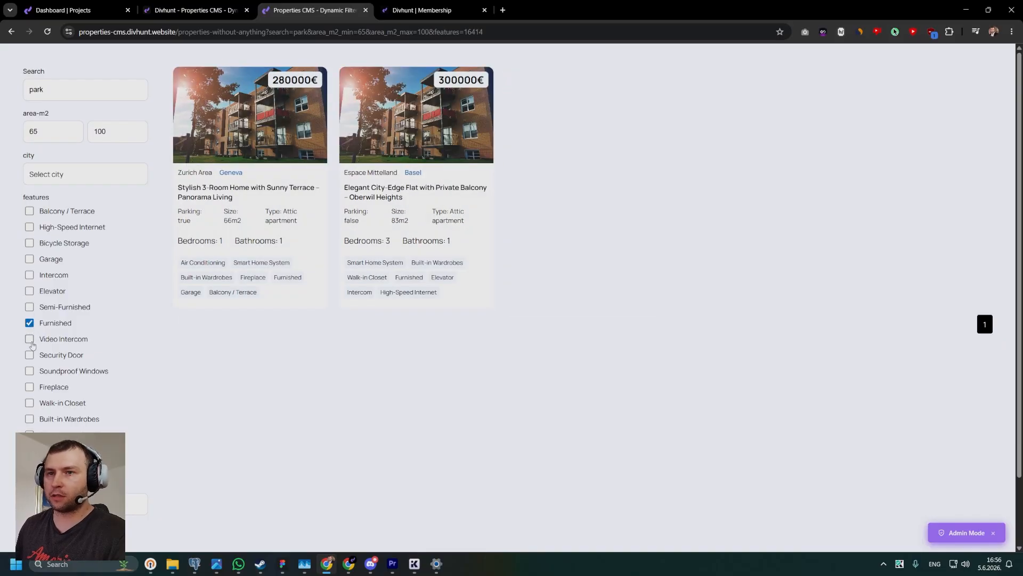
left_click(31, 341)
left_click(30, 341)
left_click(29, 355)
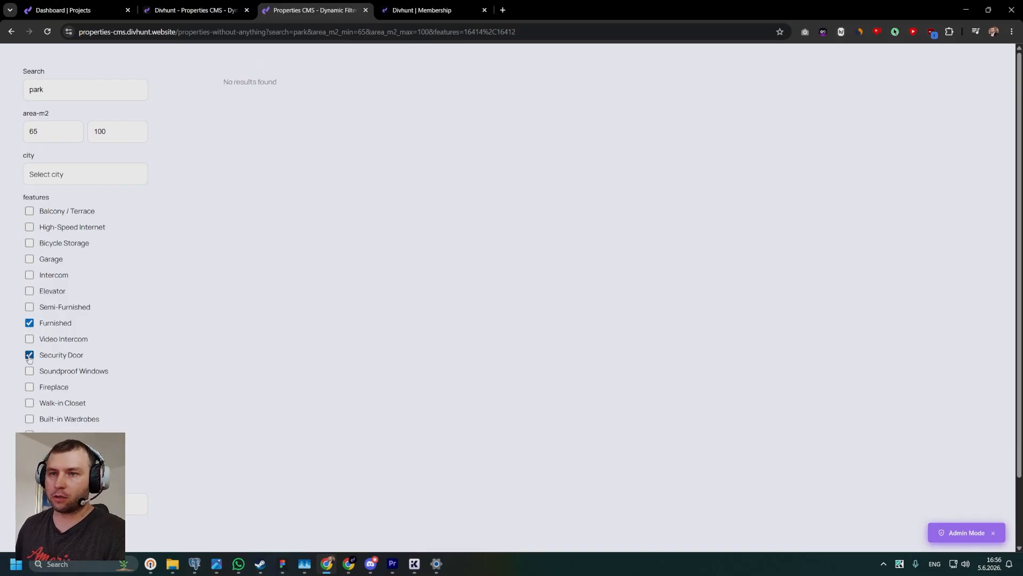
left_click(29, 355)
left_click(29, 371)
left_click(29, 387)
left_click(30, 371)
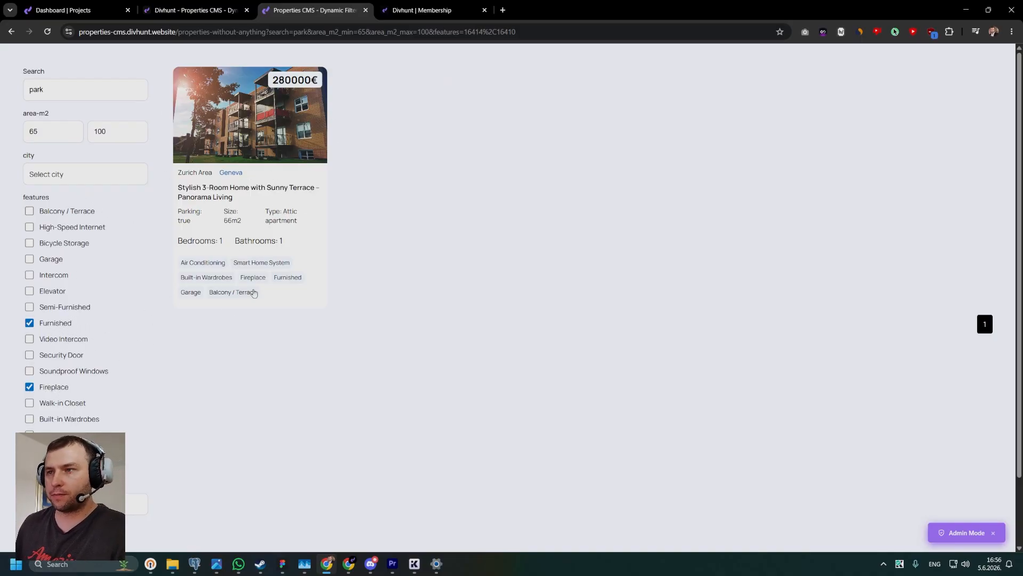
Test the number-of-bedrooms filter with a minimum of 2, and clear that value again.
scroll(26, 387, "down", 1)
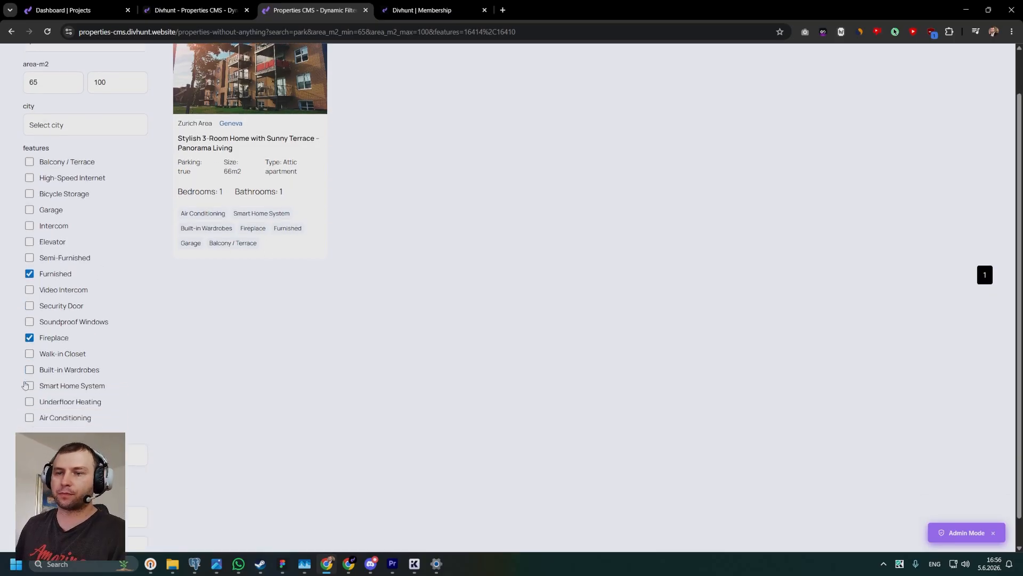
scroll(32, 400, "down", 1)
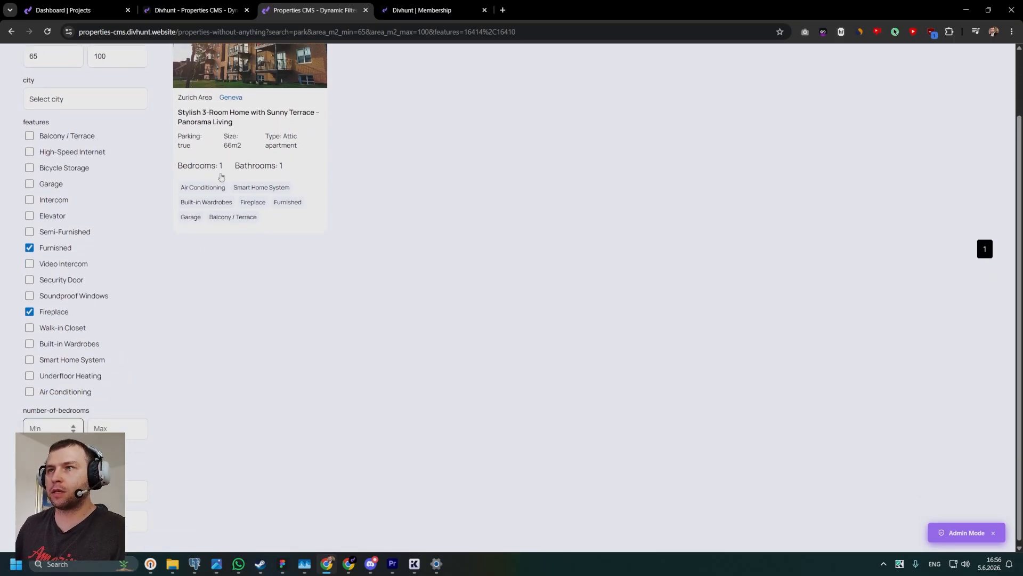
scroll(301, 104, "up", 1)
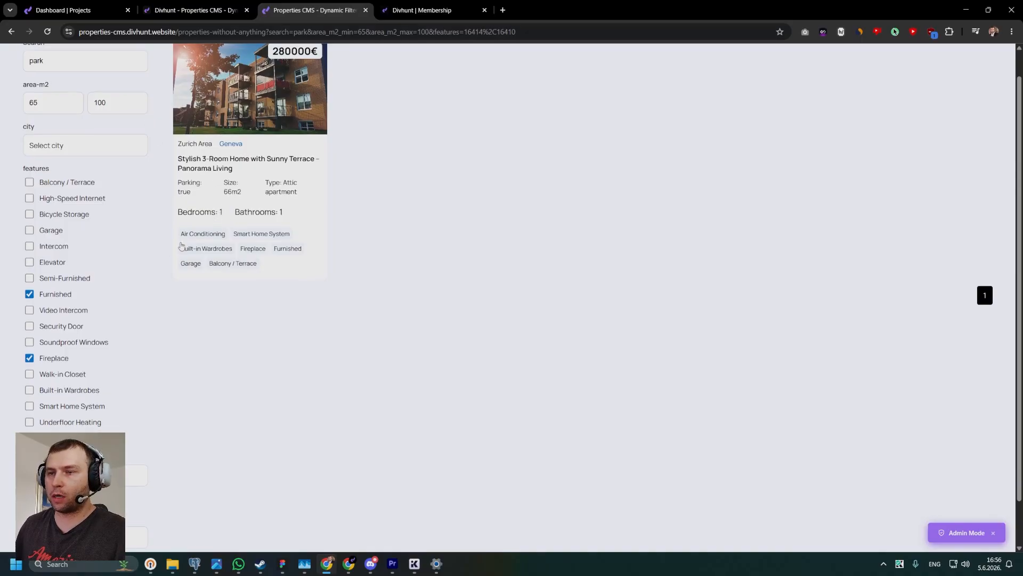
scroll(58, 409, "down", 1)
scroll(258, 251, "up", 2)
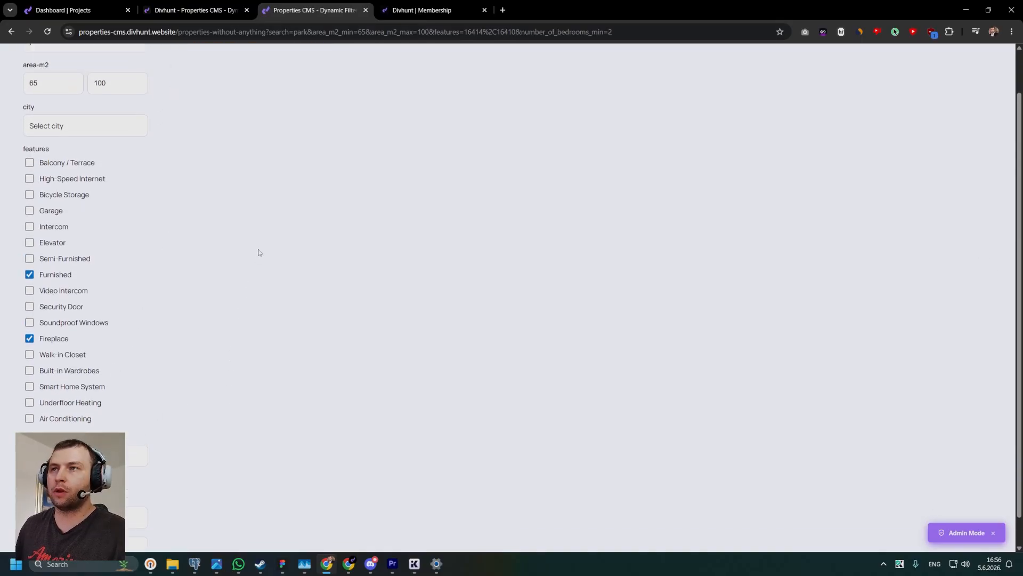
left_click_drag(281, 79, 220, 85)
scroll(263, 172, "down", 2)
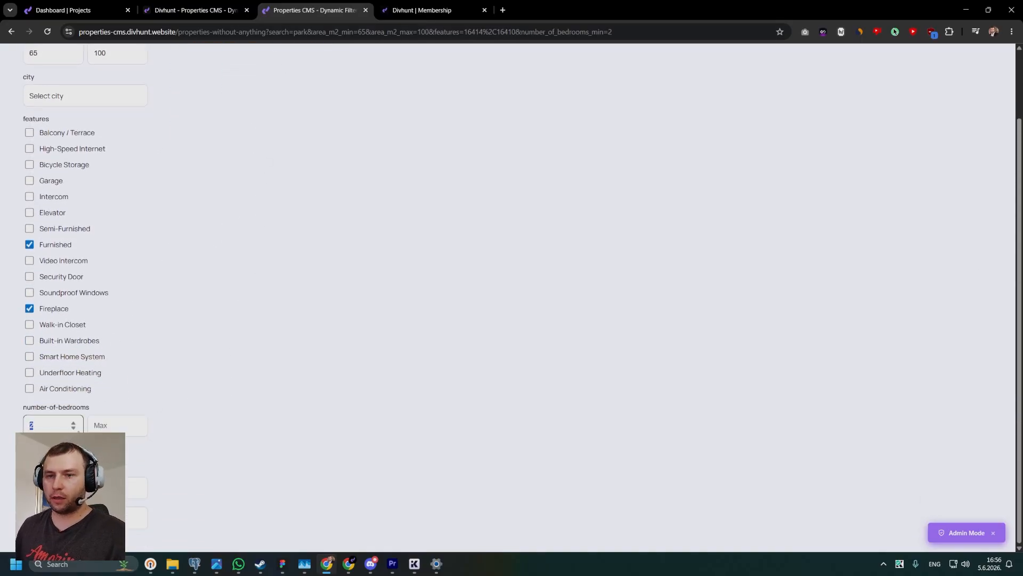
key("BackSpace")
scroll(237, 176, "up", 2)
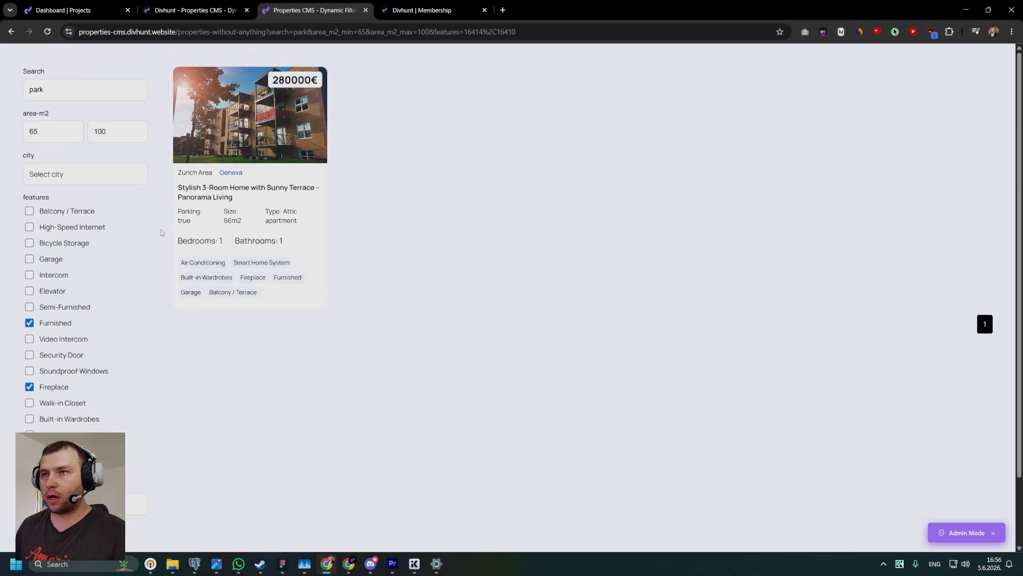
Remove the Furnished and Fireplace filters and test a minimum price-eur of 200000 on the listed properties.
left_click(29, 322)
left_click(29, 386)
scroll(237, 204, "down", 1)
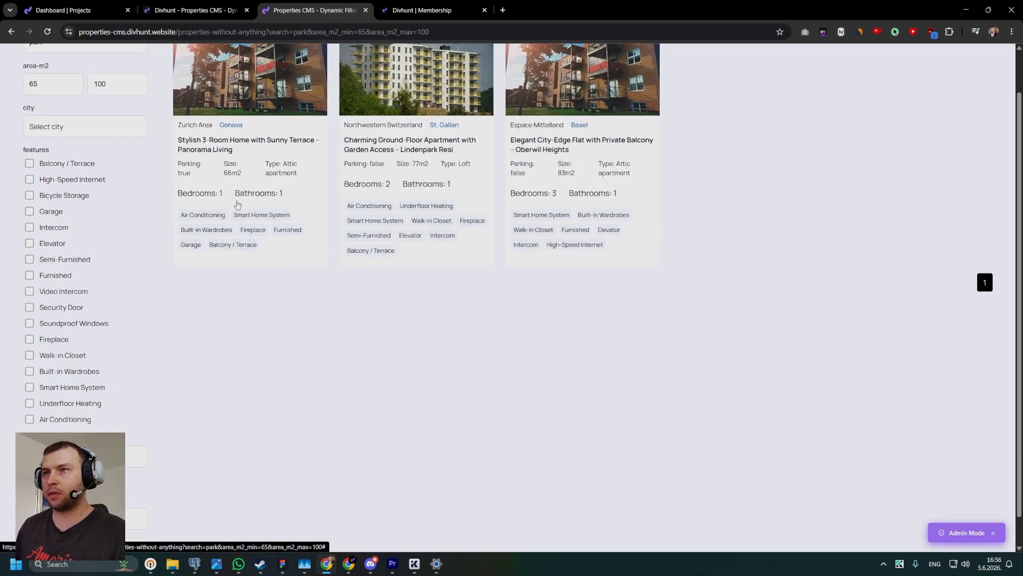
scroll(237, 204, "up", 1)
scroll(481, 91, "down", 2)
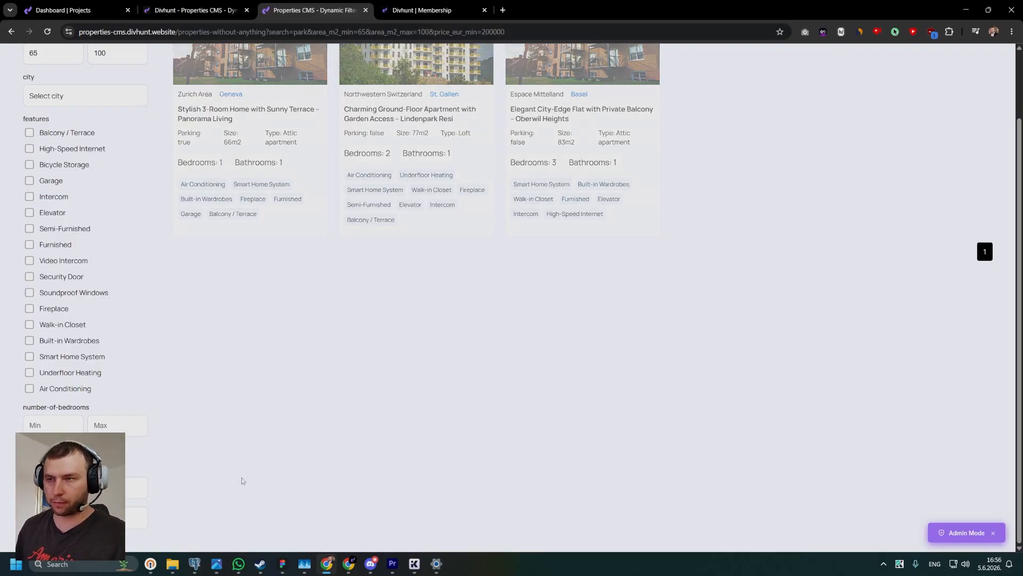
scroll(365, 377, "up", 2)
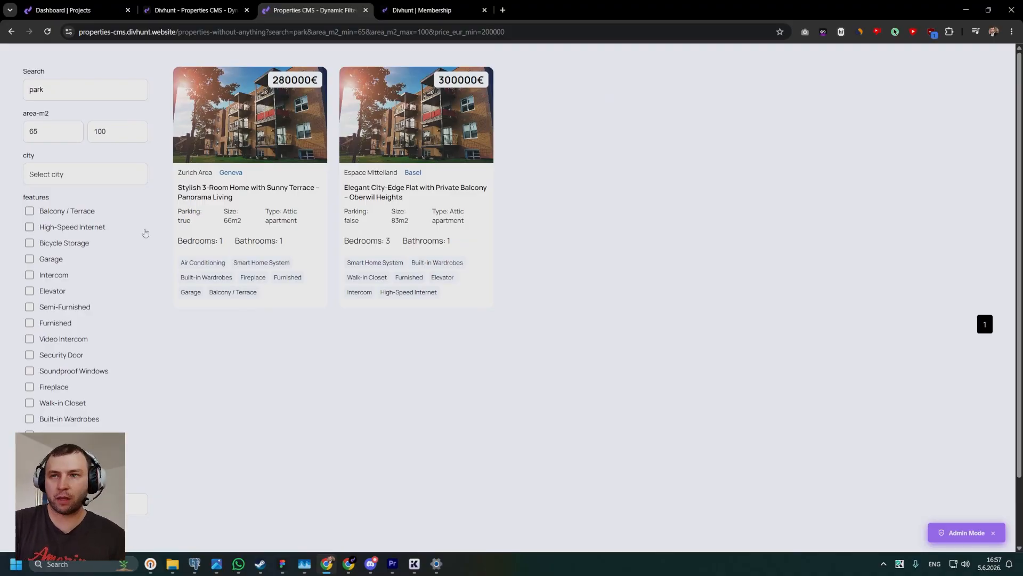
scroll(765, 288, "down", 1)
scroll(967, 303, "up", 1)
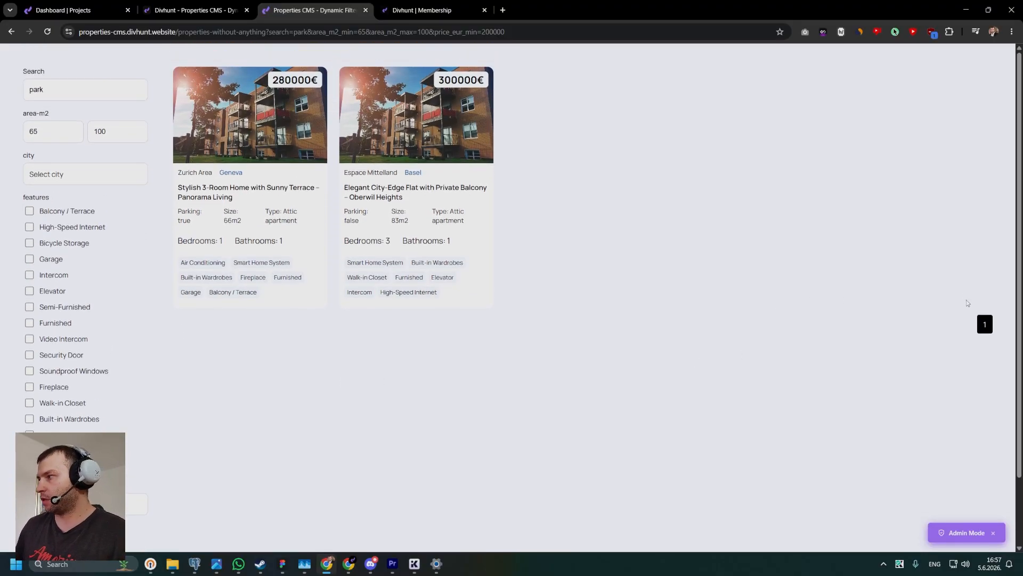
scroll(126, 293, "down", 1)
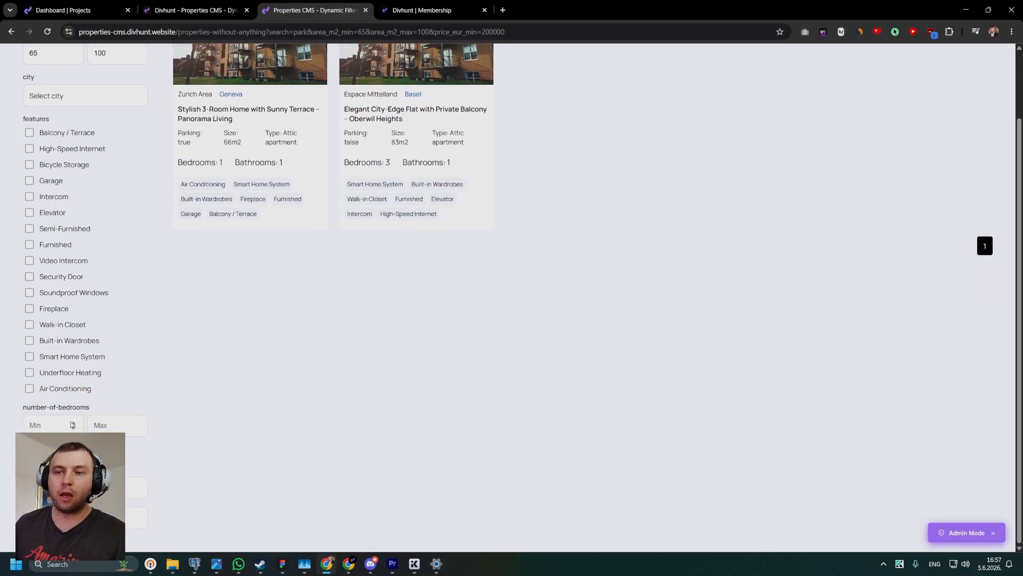
Clear the minimum price and test the parking filter by switching it on, off and on again.
key("BackSpace")
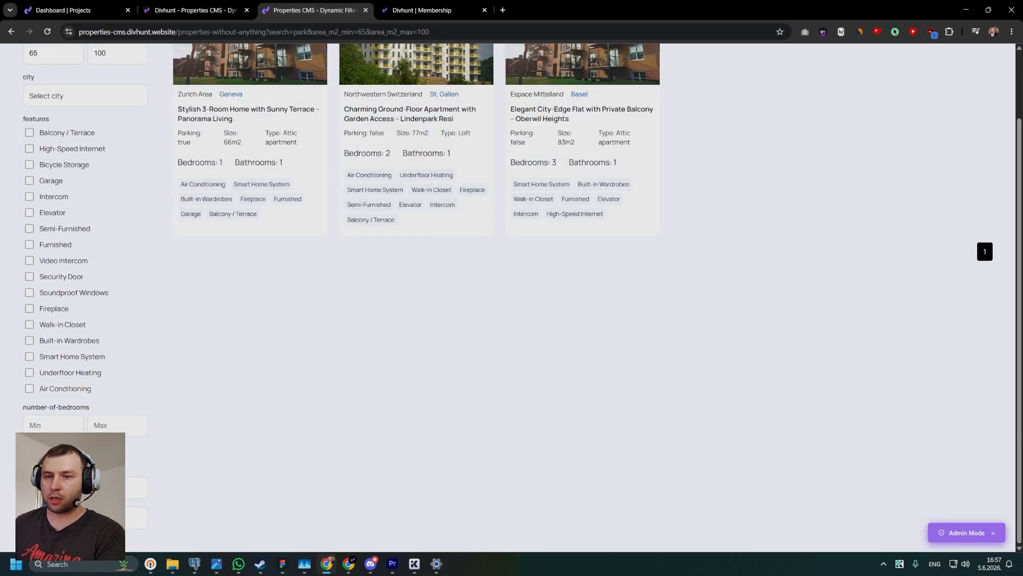
left_click(29, 451)
scroll(192, 375, "up", 1)
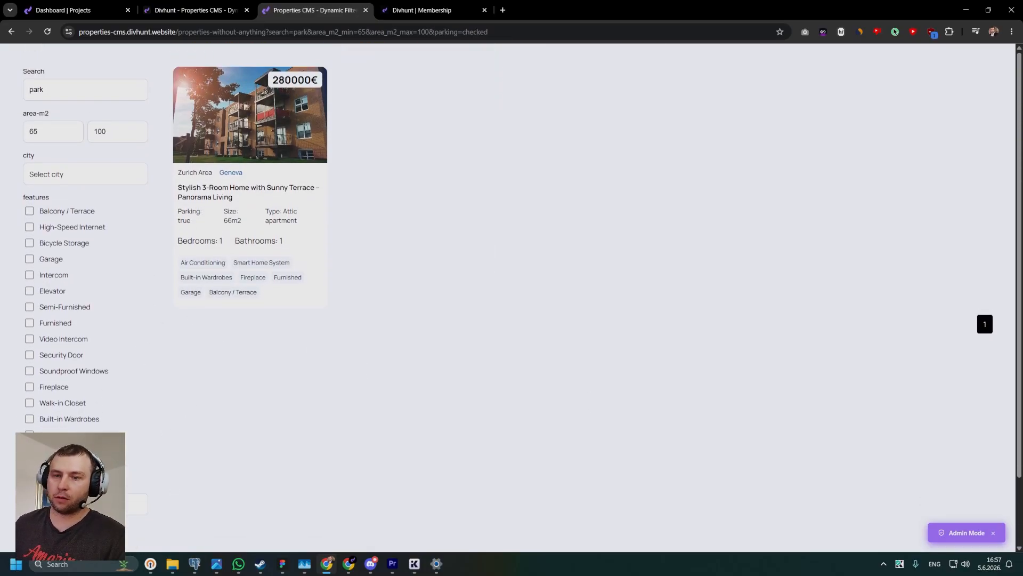
scroll(64, 479, "down", 1)
left_click(30, 479)
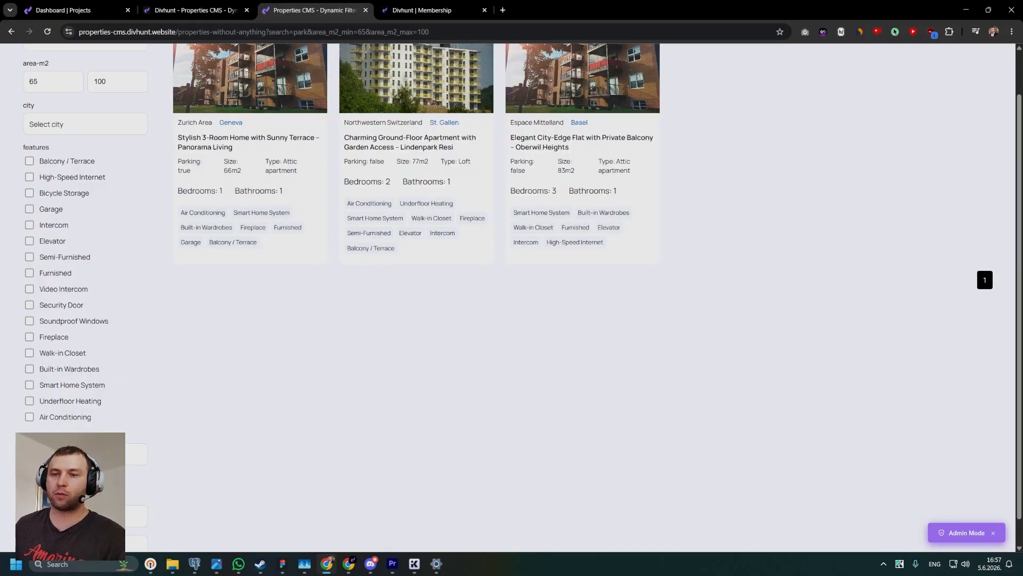
left_click(29, 480)
scroll(254, 193, "up", 1)
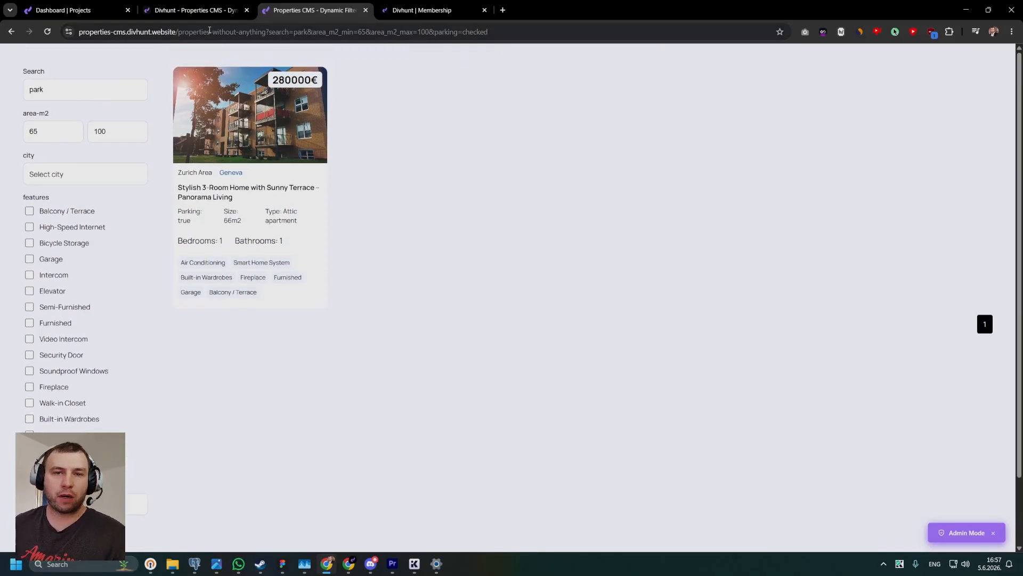
Switch to the Divhunt builder and select the Div that holds the city dropdown's checkbox options.
left_click(183, 4)
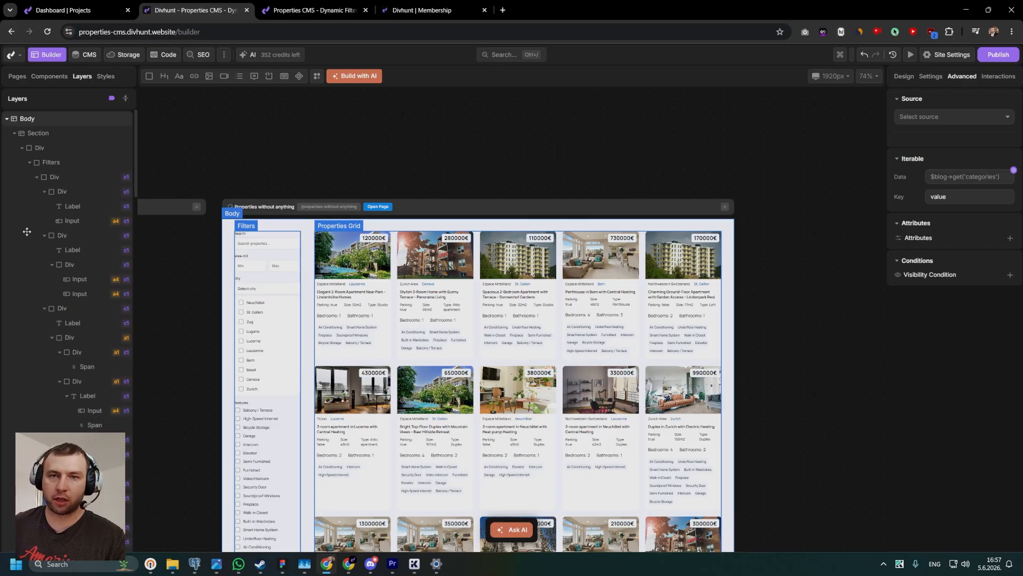
scroll(201, 274, "up", 5)
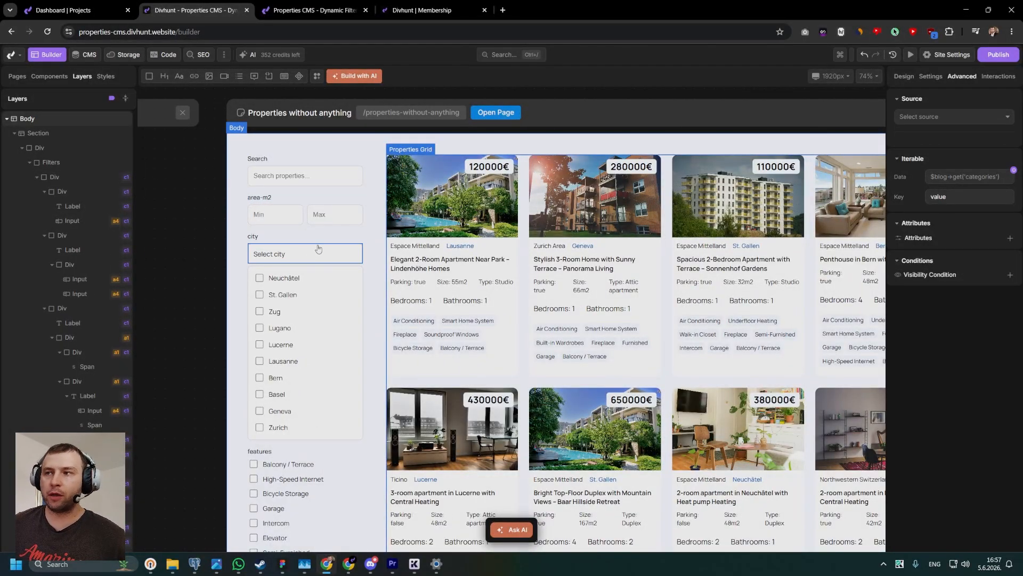
scroll(320, 254, "up", 2)
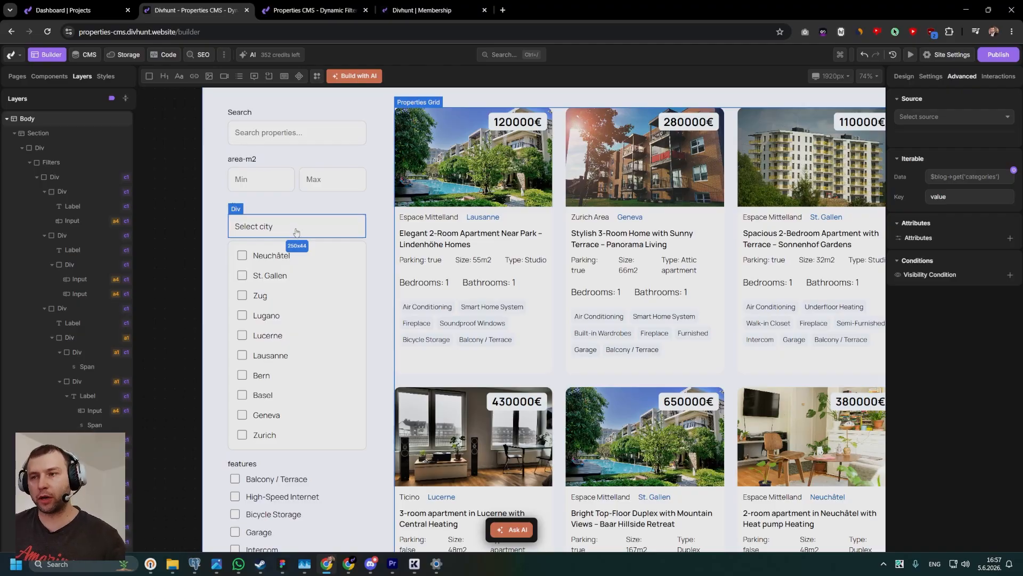
scroll(277, 271, "down", 2)
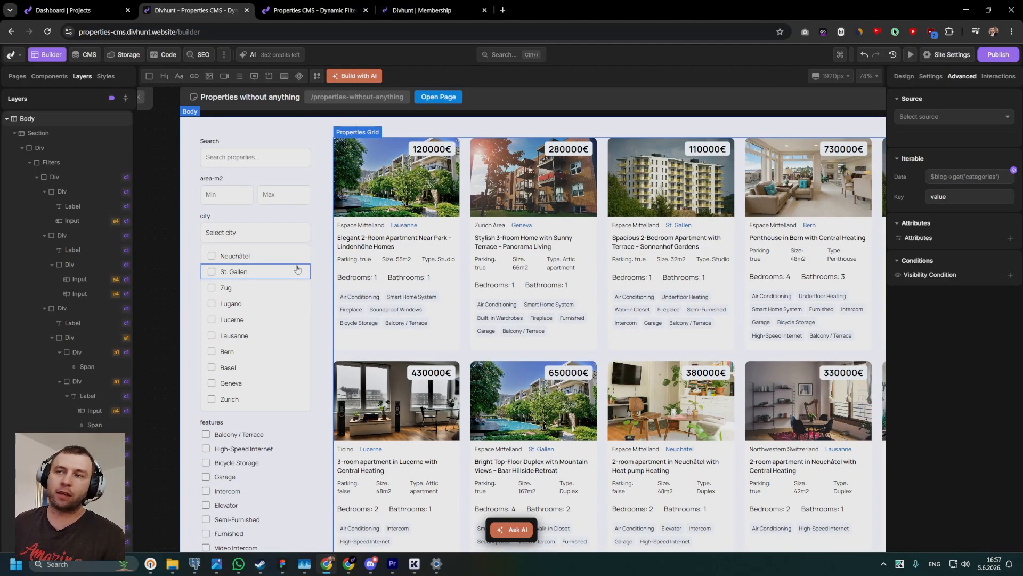
left_click(306, 251)
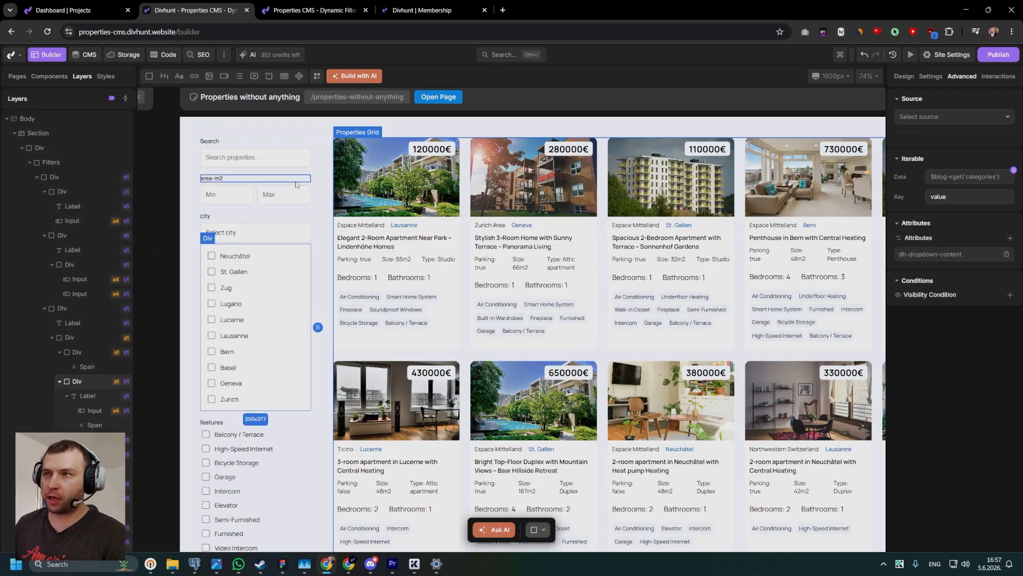
Examine the features filter's checkbox labels on the canvas and the design settings of the Garage label.
scroll(279, 185, "down", 4)
scroll(242, 325, "up", 3)
scroll(233, 238, "down", 2)
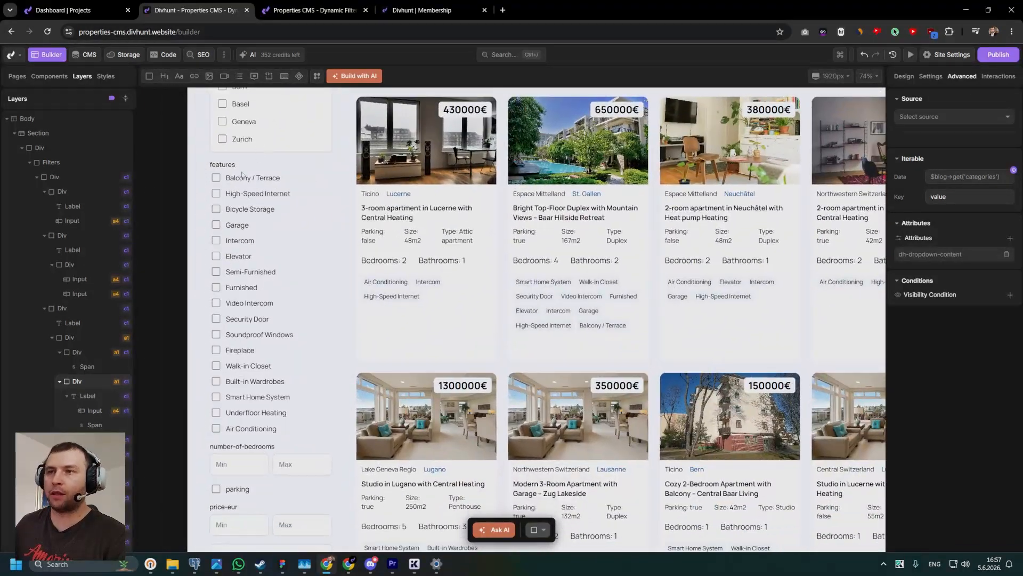
left_click(232, 179)
left_click(231, 194)
left_click(225, 228)
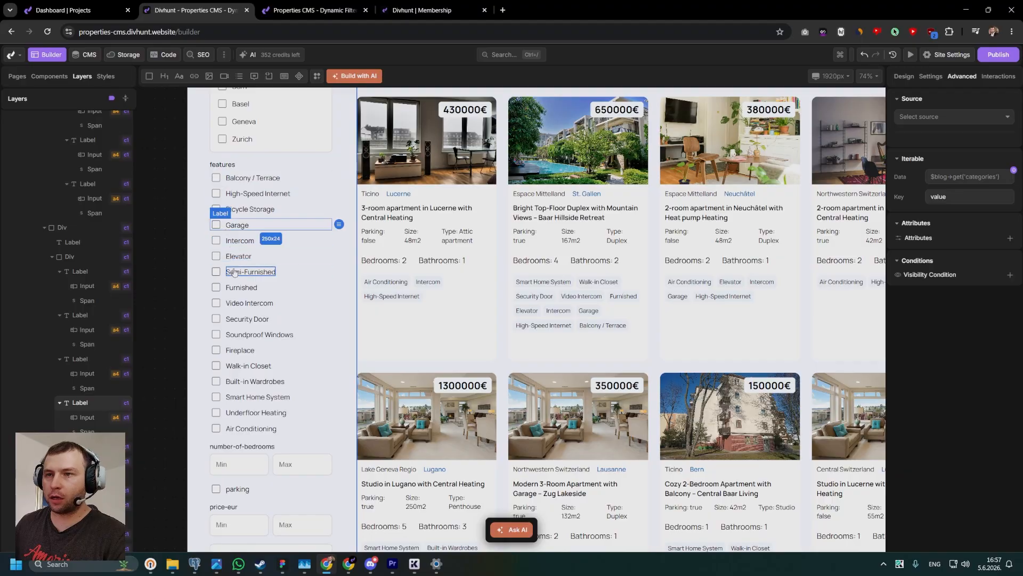
left_click(904, 77)
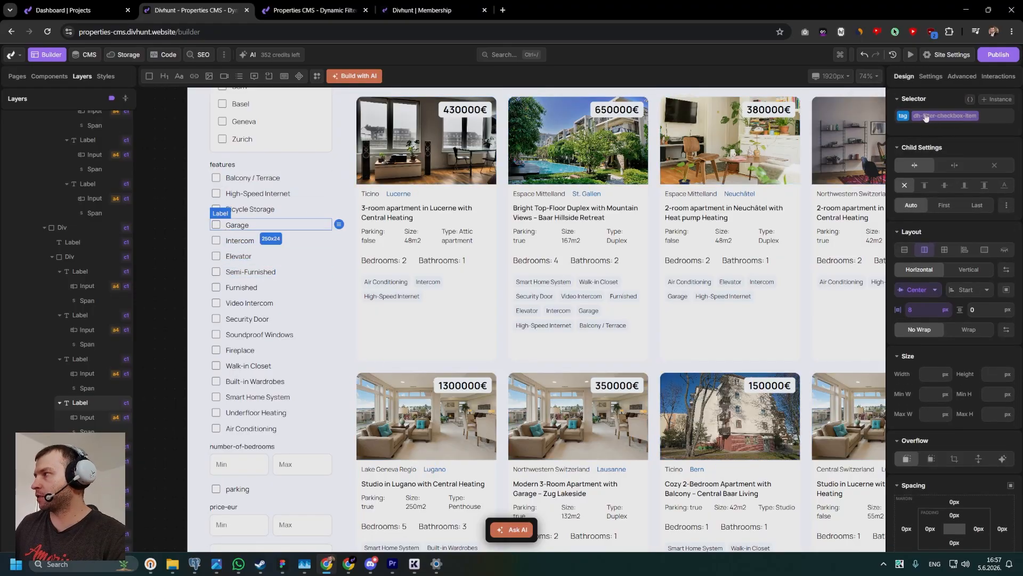
left_click(221, 249)
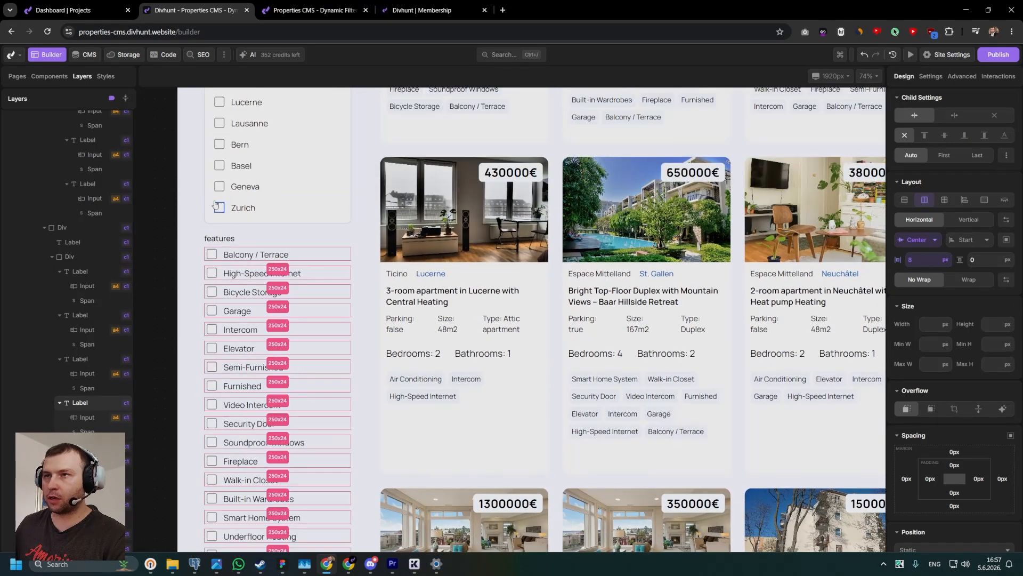
left_click(227, 212)
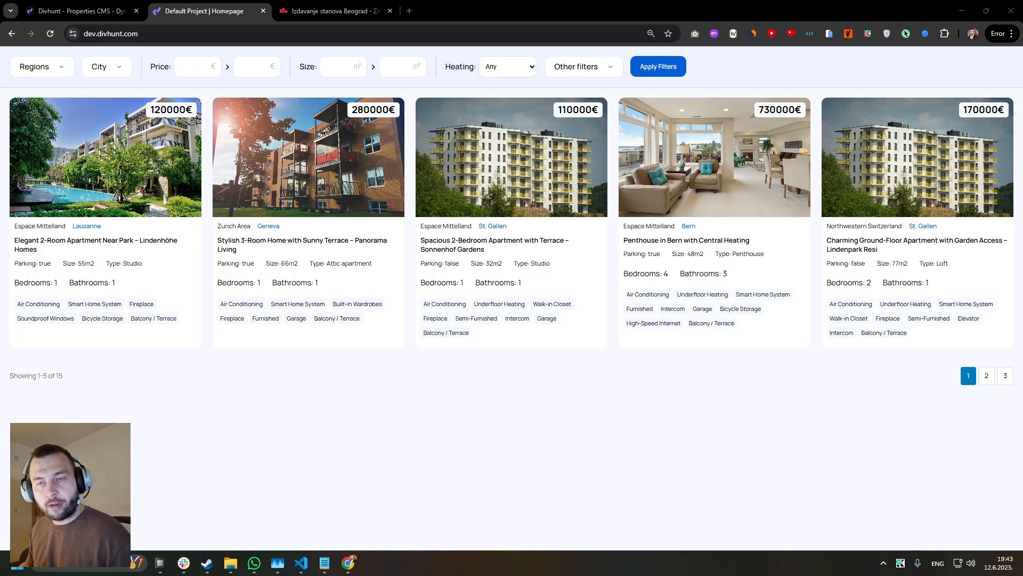
Filter the listed properties by the regions Ticino, Zurich Area and Espace Mittelland on the live demo page.
left_click(57, 70)
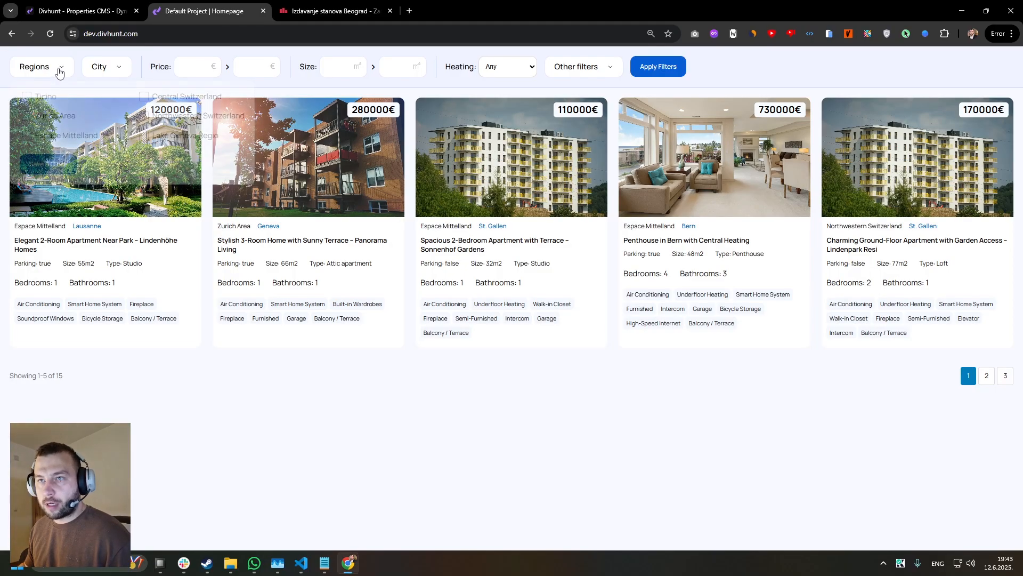
left_click(32, 118)
left_click(28, 135)
left_click(27, 97)
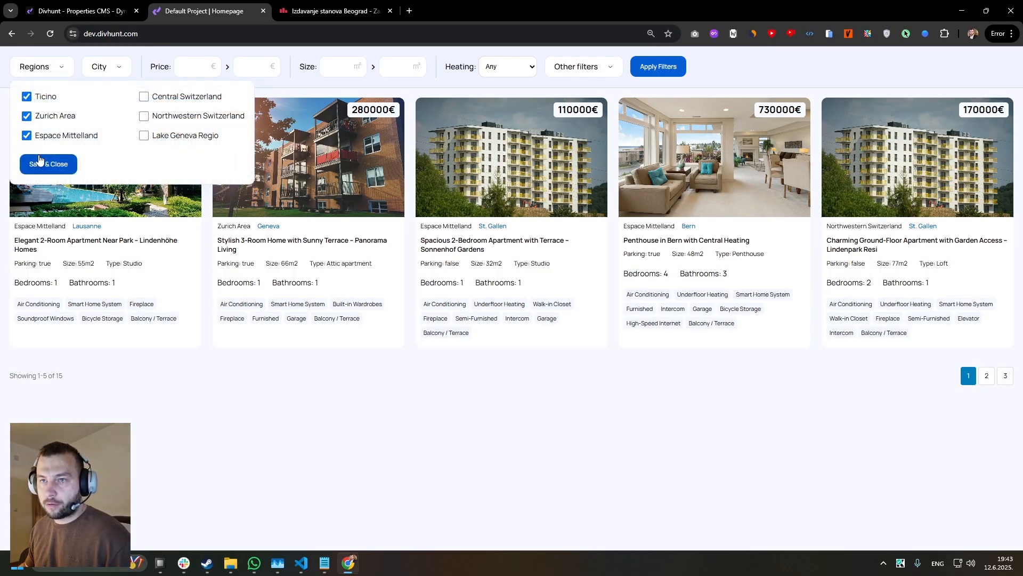
left_click(48, 164)
left_click(674, 65)
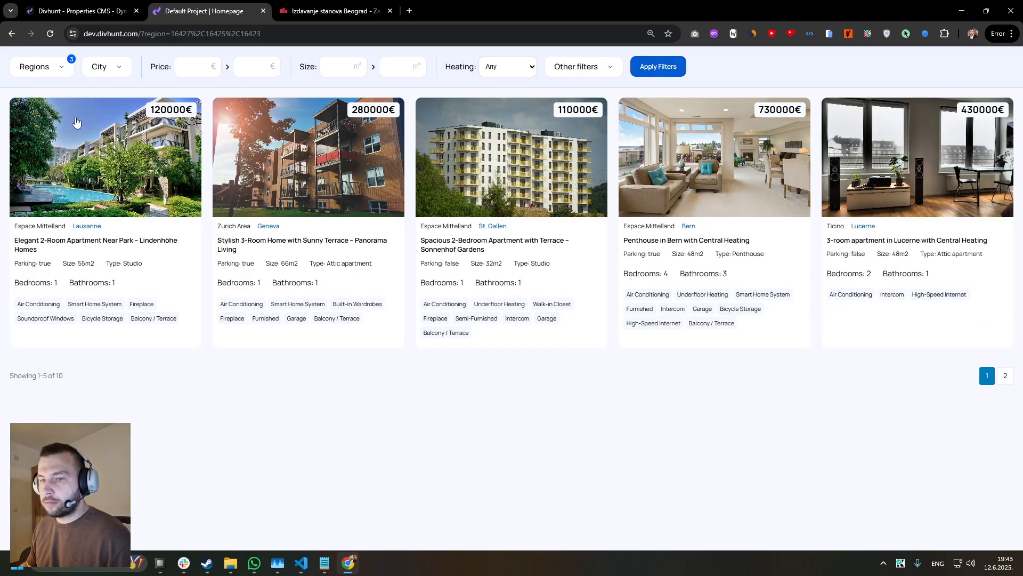
Test a minimum size of 50 m² on the region-filtered properties, and clear that value again.
left_click(335, 74)
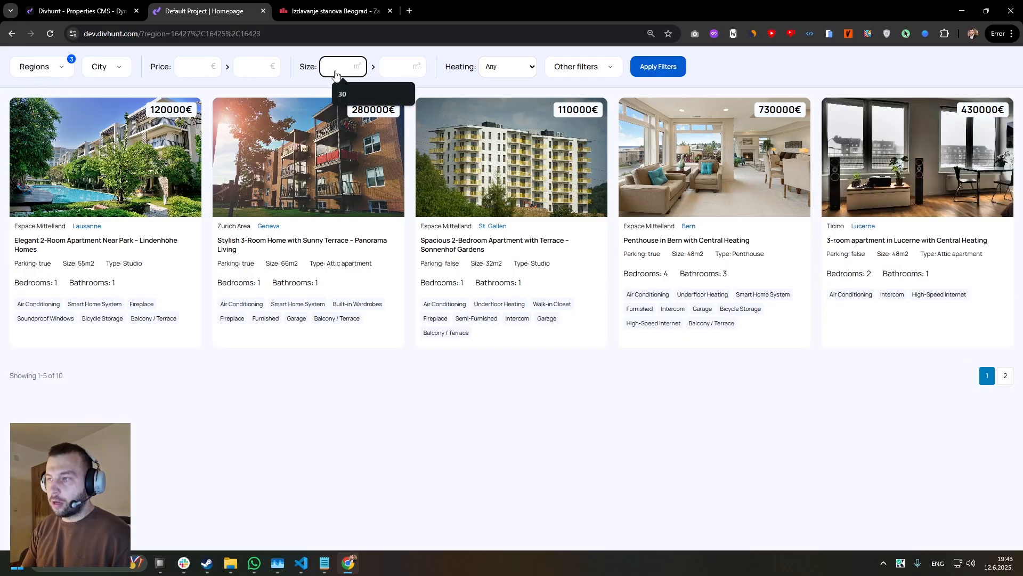
type("50")
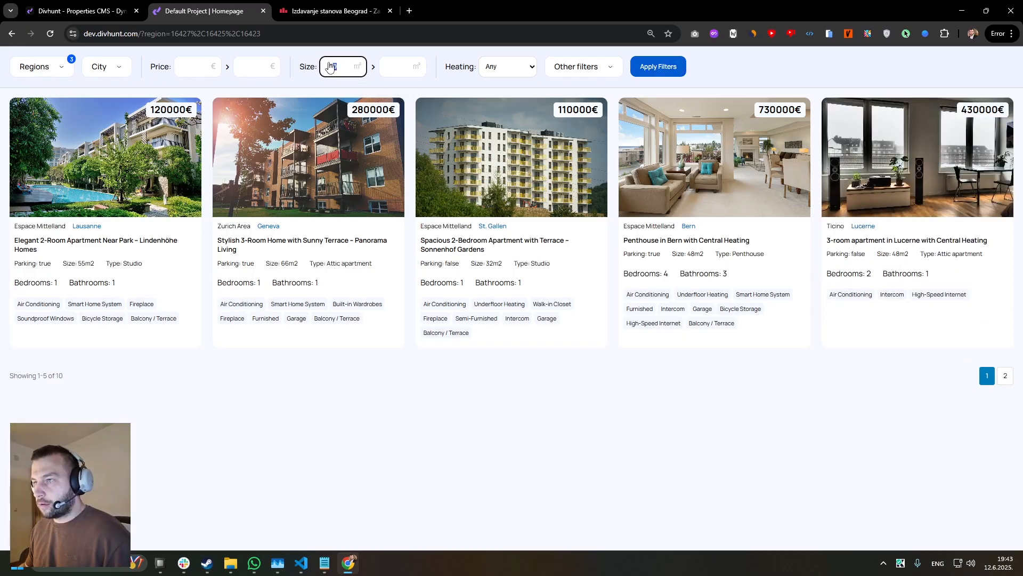
left_click(654, 65)
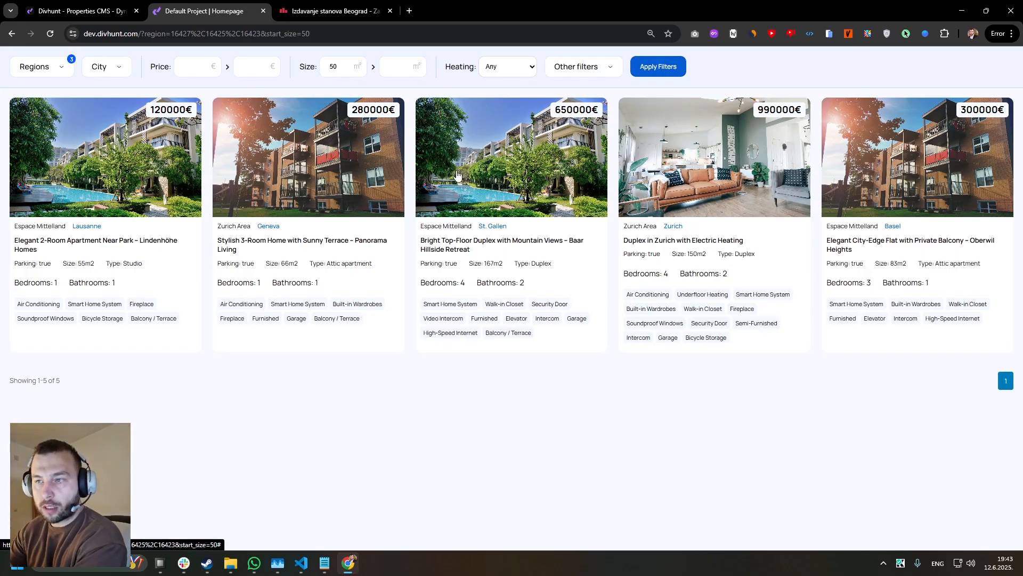
left_click(339, 78)
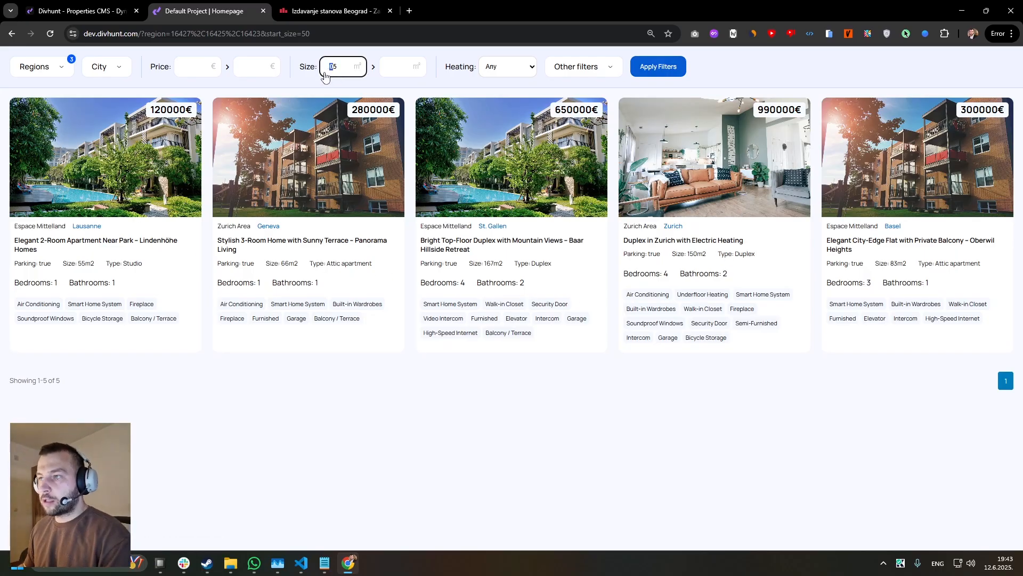
key("BackSpace")
key("BackSpace")
left_click(647, 73)
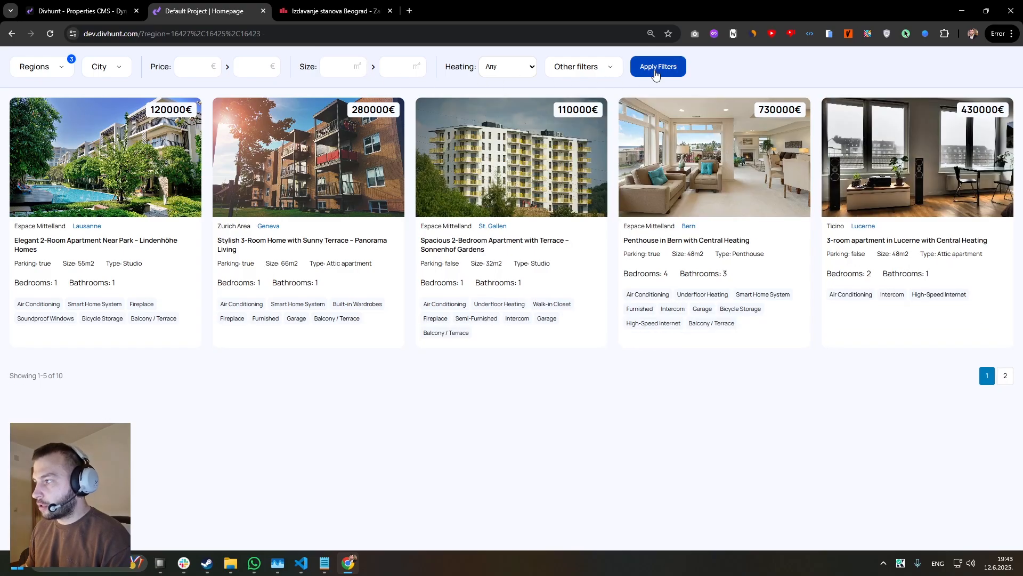
Test the pagination of the region-filtered properties by going back and forth between pages 1 and 2.
left_click(1005, 376)
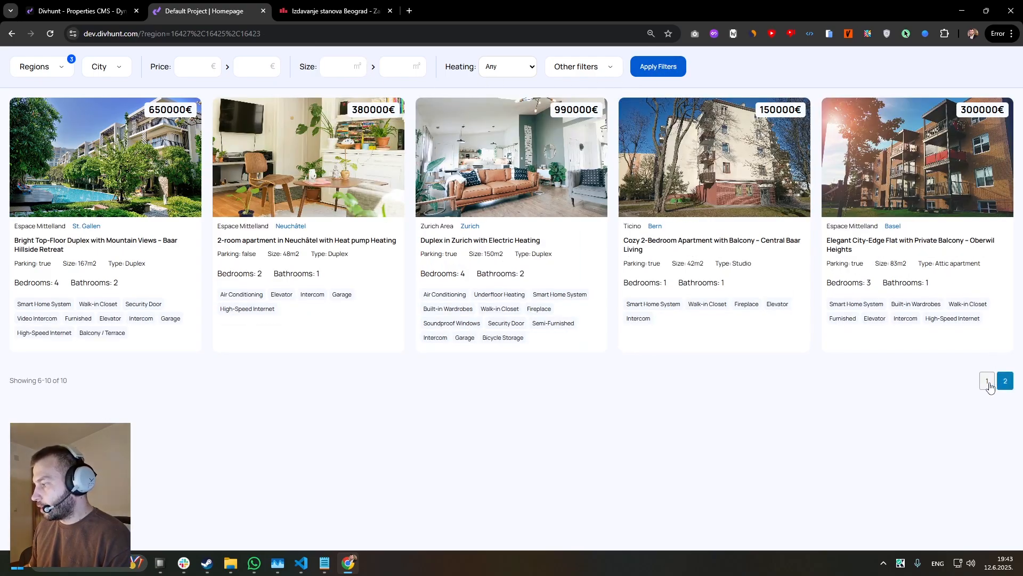
left_click(1004, 380)
left_click(989, 382)
left_click(1003, 379)
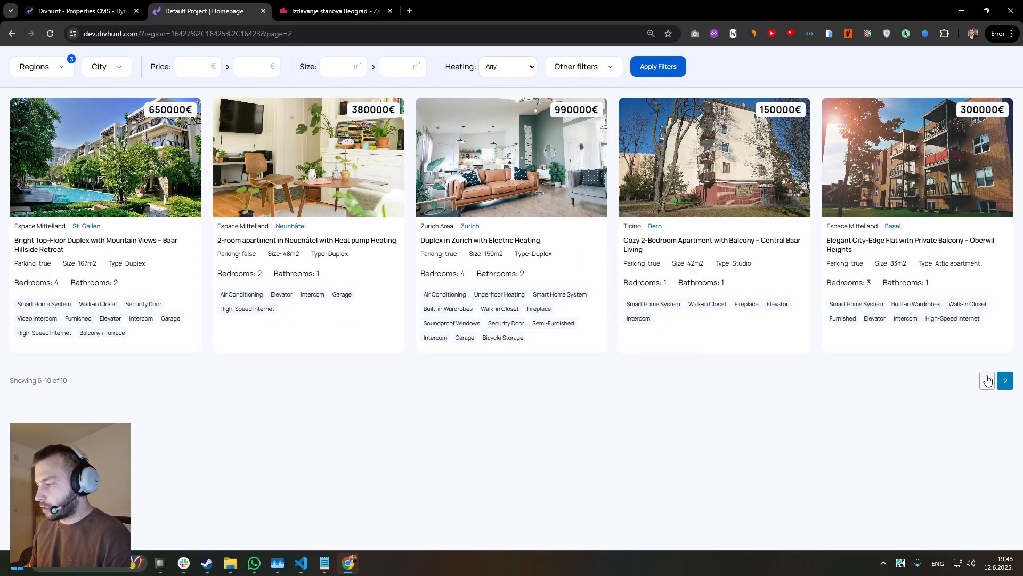
left_click(988, 378)
Remove the Ticino, Zurich Area and Espace Mittelland filters and page through the unfiltered properties to page 3.
left_click(52, 70)
left_click(26, 97)
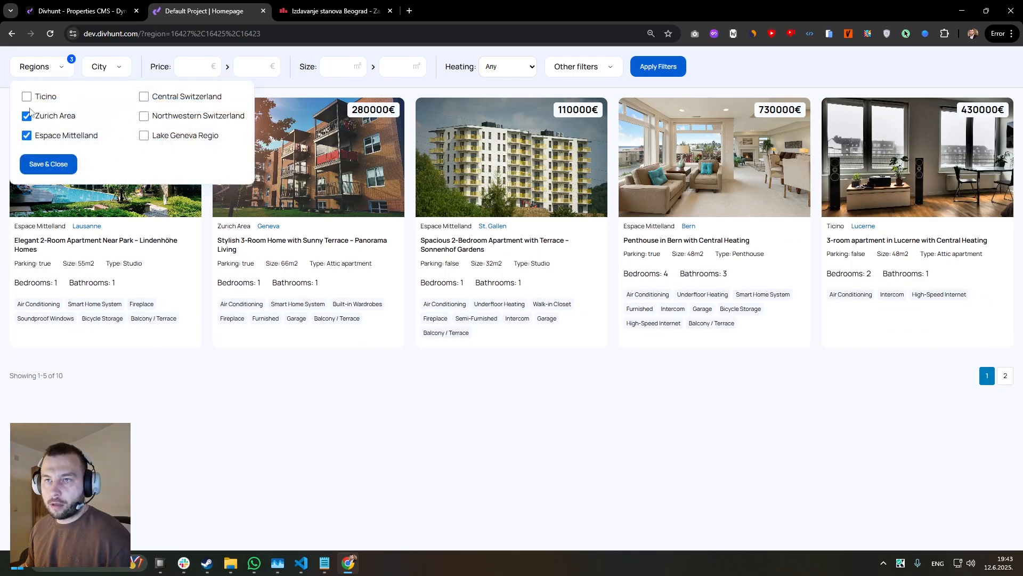
left_click(26, 116)
left_click(26, 135)
left_click(37, 164)
left_click(655, 75)
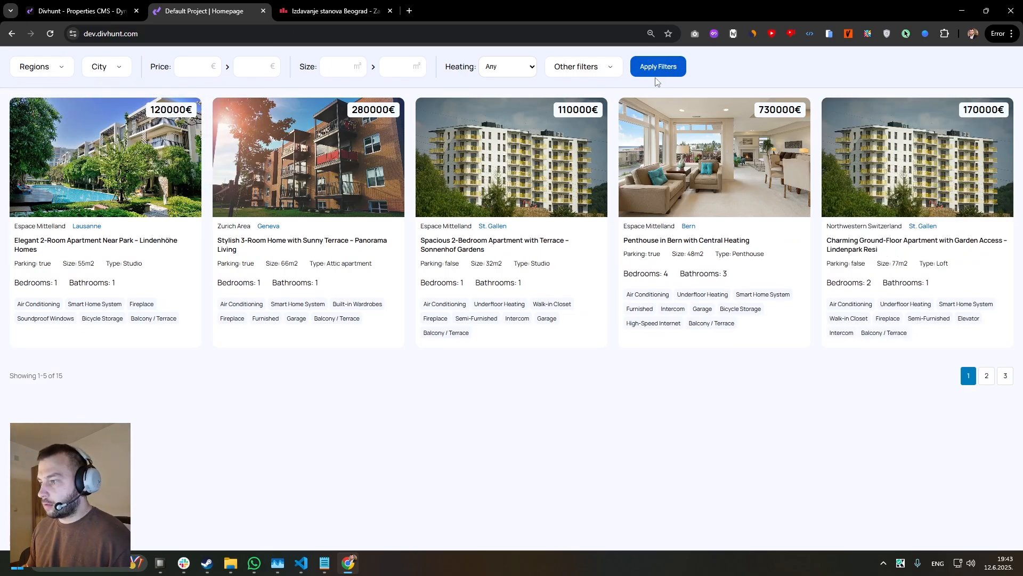
left_click(987, 377)
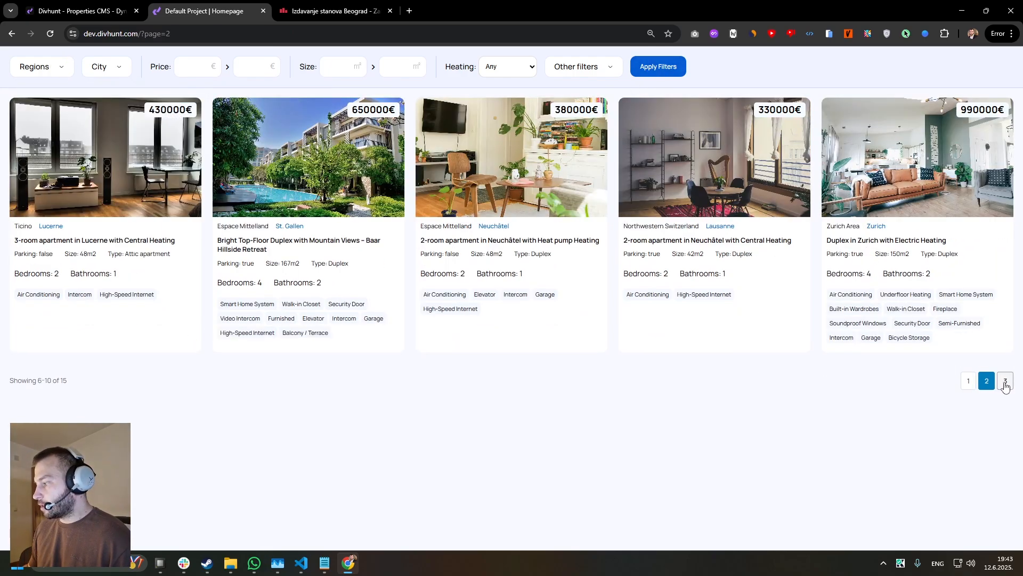
left_click(1005, 379)
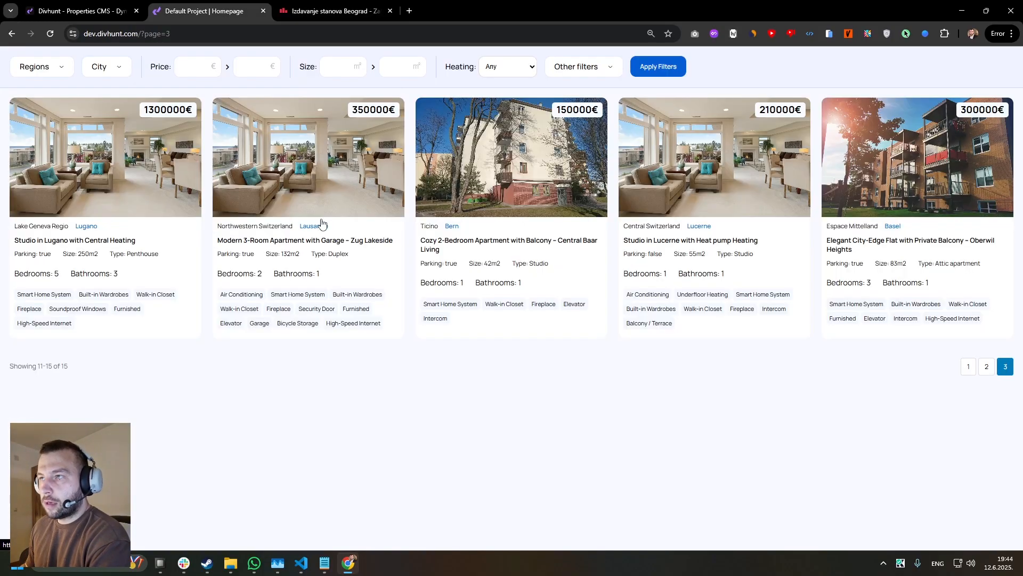
Switch to the cityexpert.rs rental listings and examine the city, Lokacija, Tip, Površina and Struktura filters and the results.
left_click(315, 12)
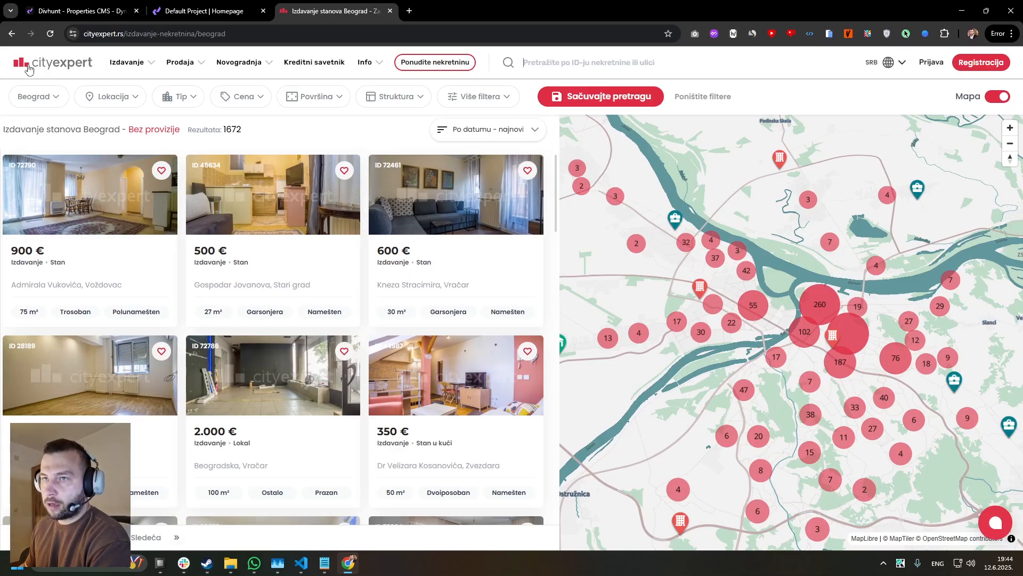
left_click(56, 97)
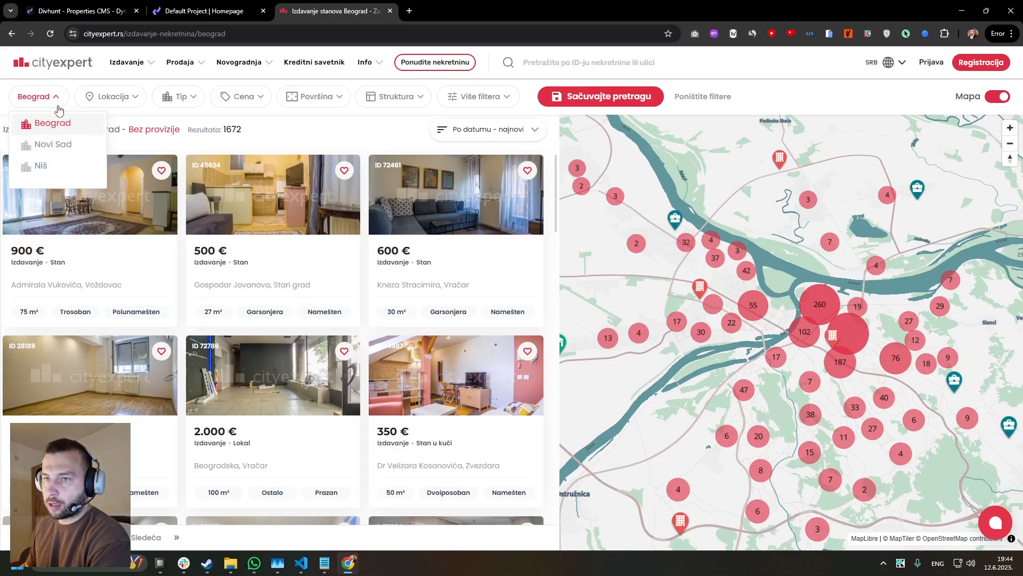
left_click(36, 100)
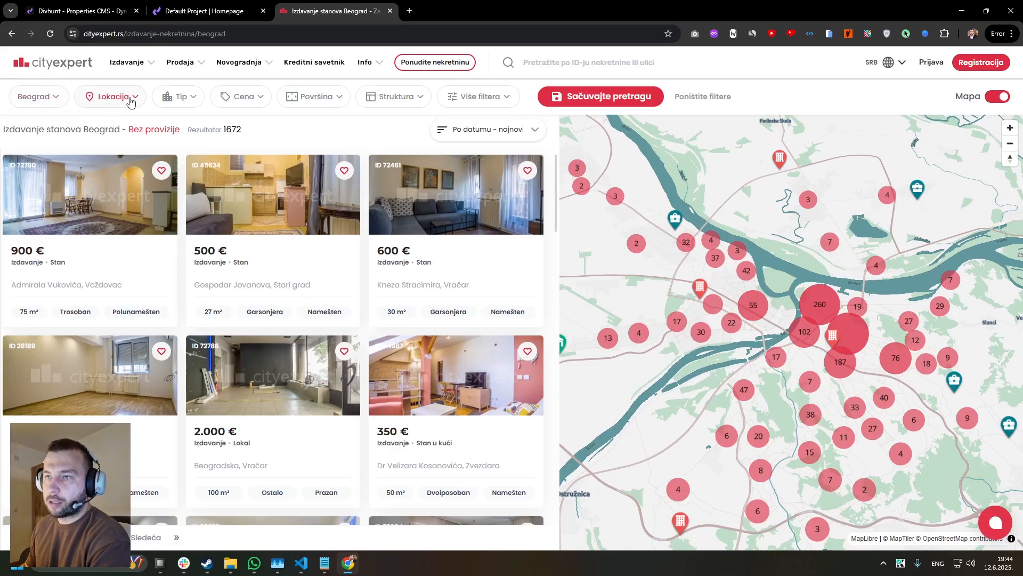
left_click(131, 101)
left_click(131, 101)
left_click(180, 97)
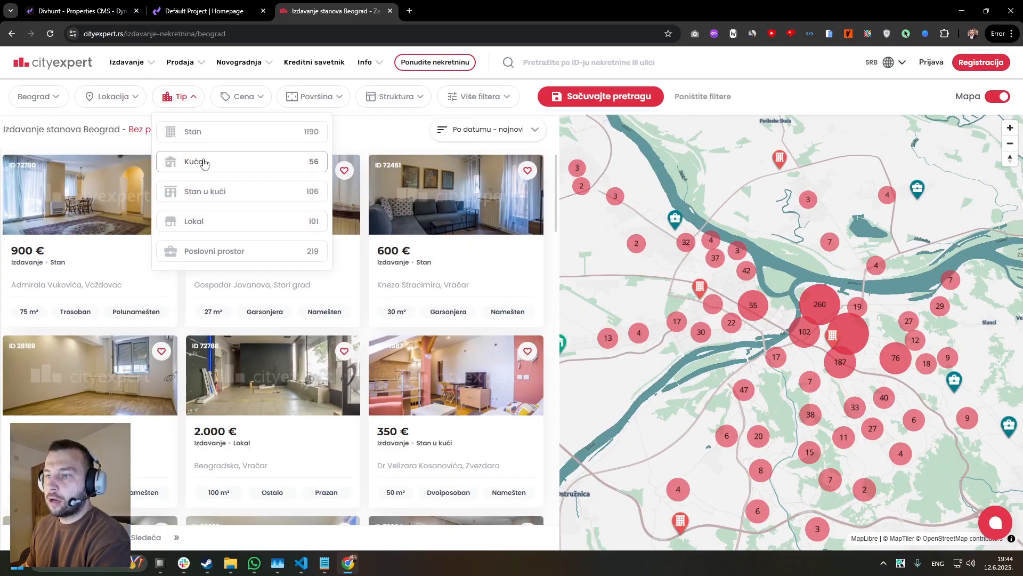
left_click(314, 97)
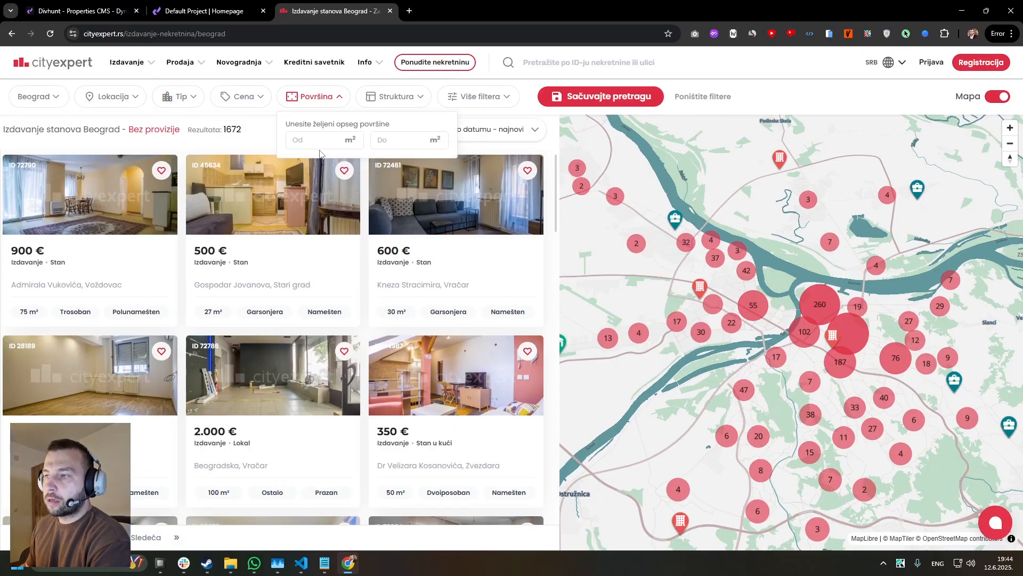
left_click(268, 133)
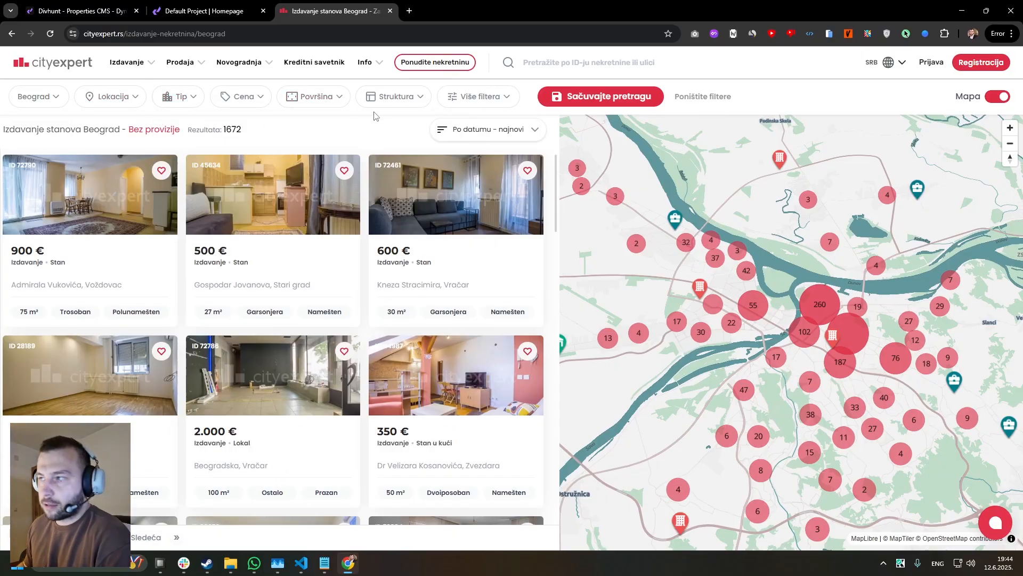
left_click(379, 98)
left_click(313, 127)
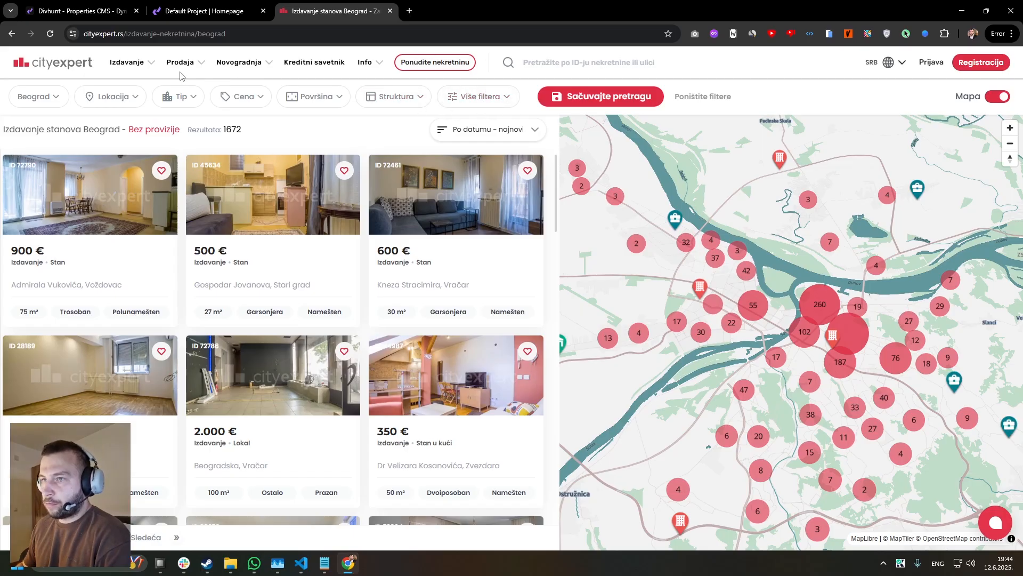
scroll(427, 206, "down", 5)
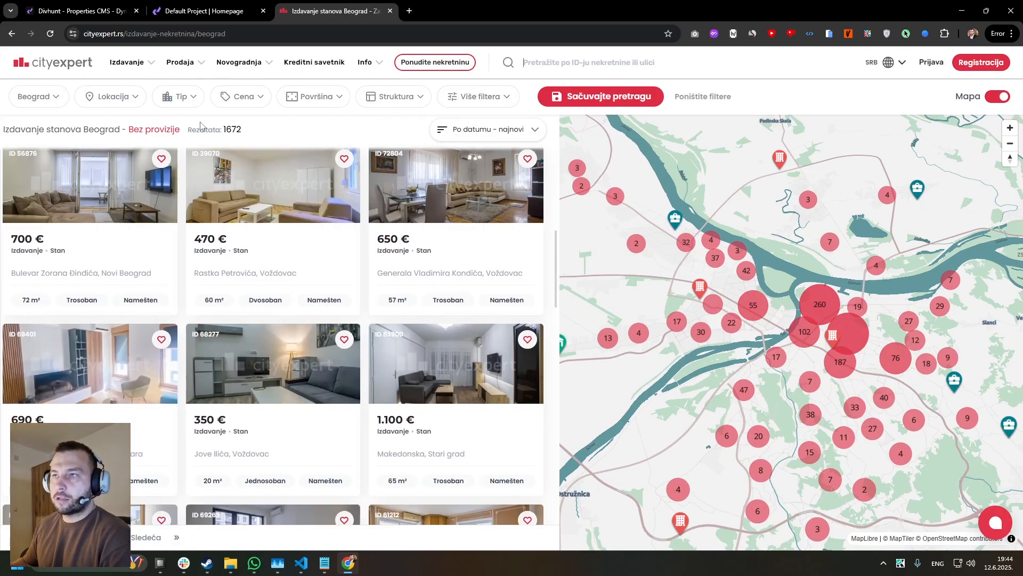
Switch to the Divhunt builder and select the Properties Grid on the Video Page.
left_click(204, 11)
left_click(80, 11)
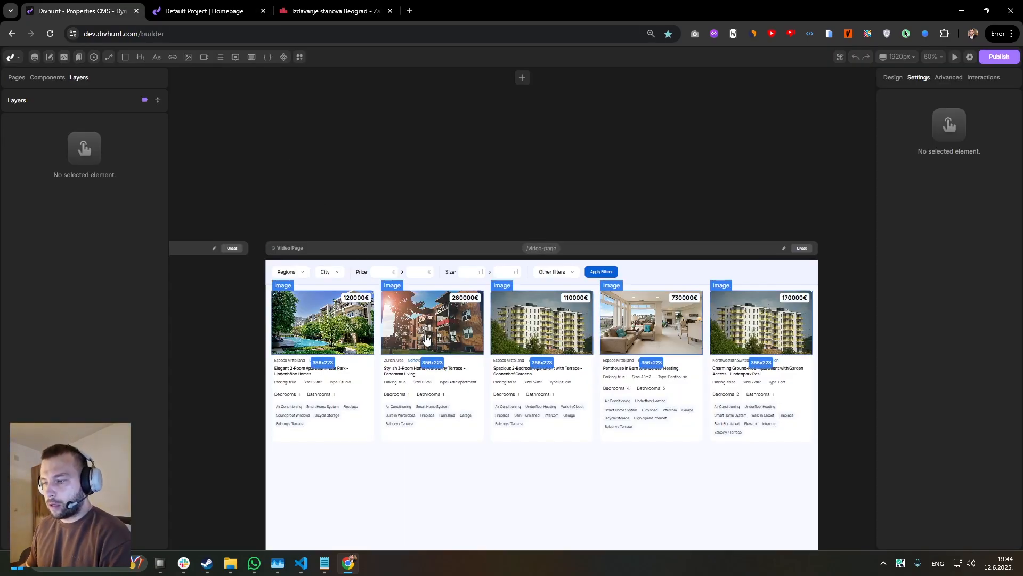
left_click(378, 330)
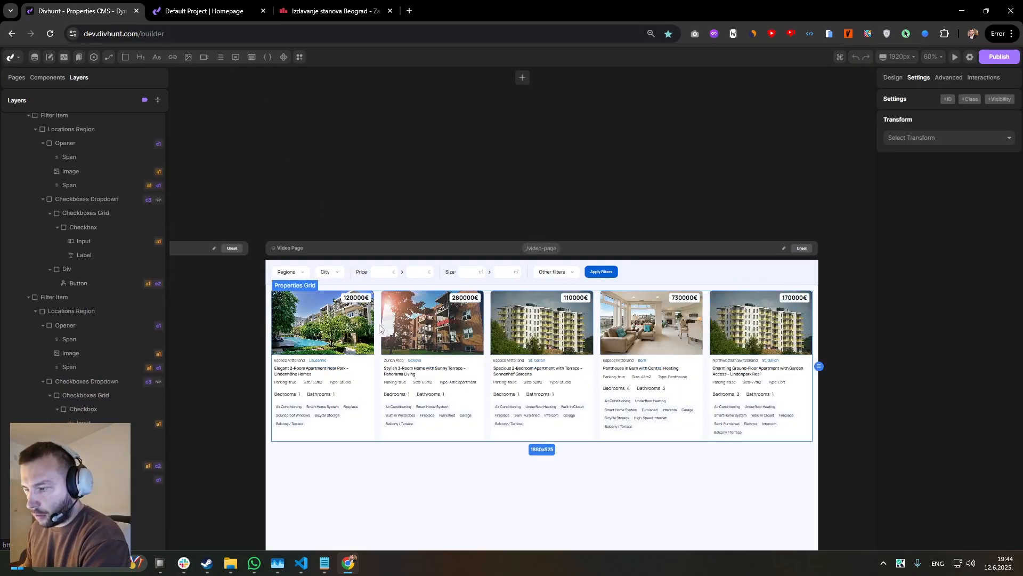
scroll(377, 322, "up", 2)
left_click_drag(377, 323, 326, 275)
scroll(319, 261, "down", 3)
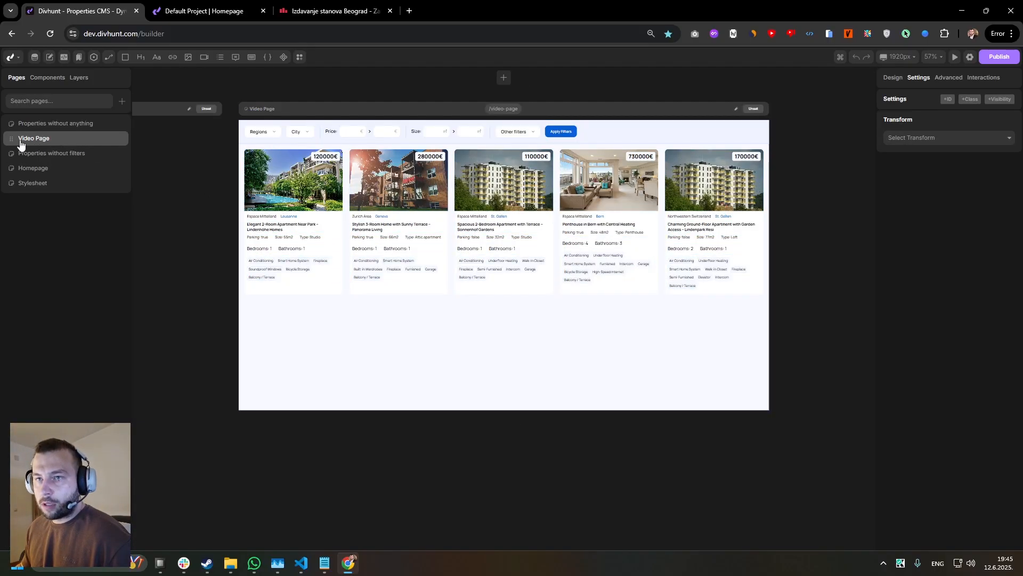
Open the Homepage in the builder and compare its filter bar and properties grid with the published page.
left_click(39, 168)
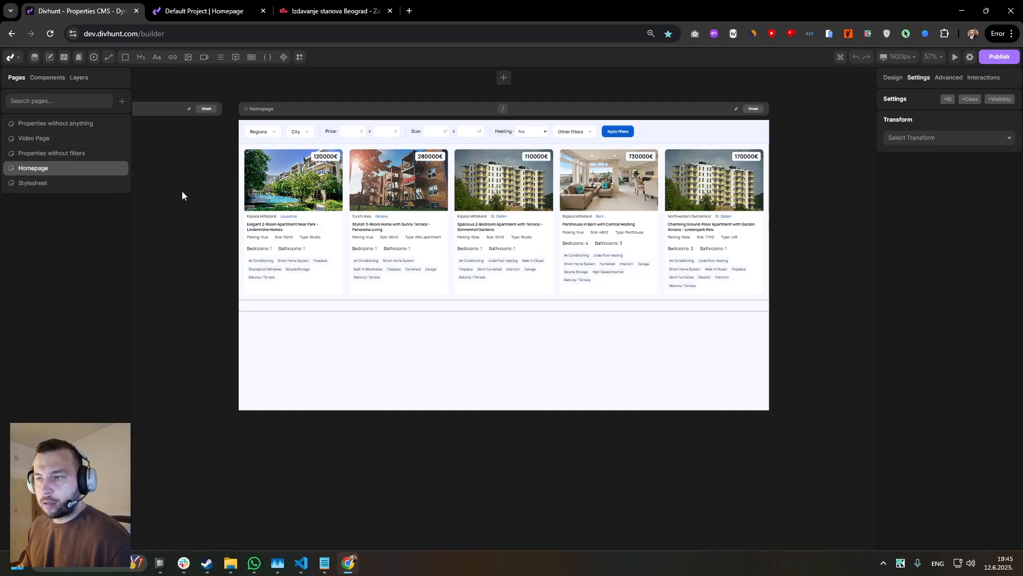
scroll(344, 161, "up", 1)
scroll(345, 160, "down", 1)
left_click_drag(345, 161, 346, 198)
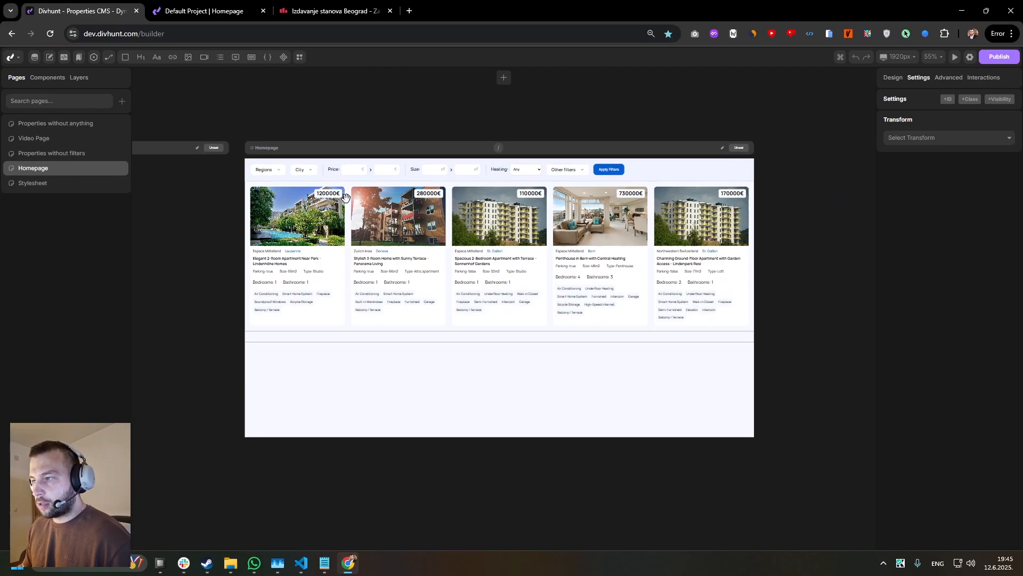
scroll(345, 197, "up", 3)
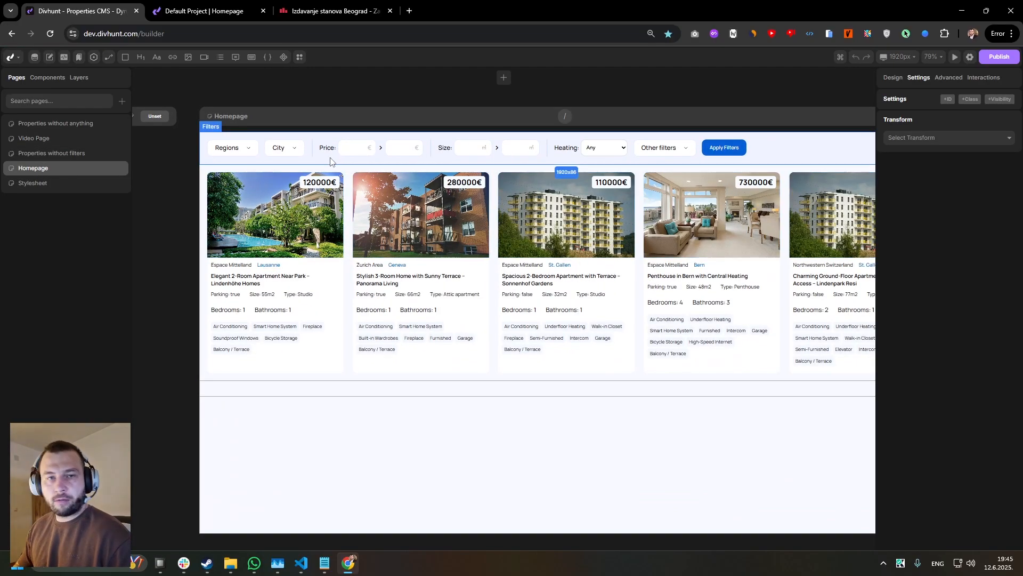
left_click(205, 10)
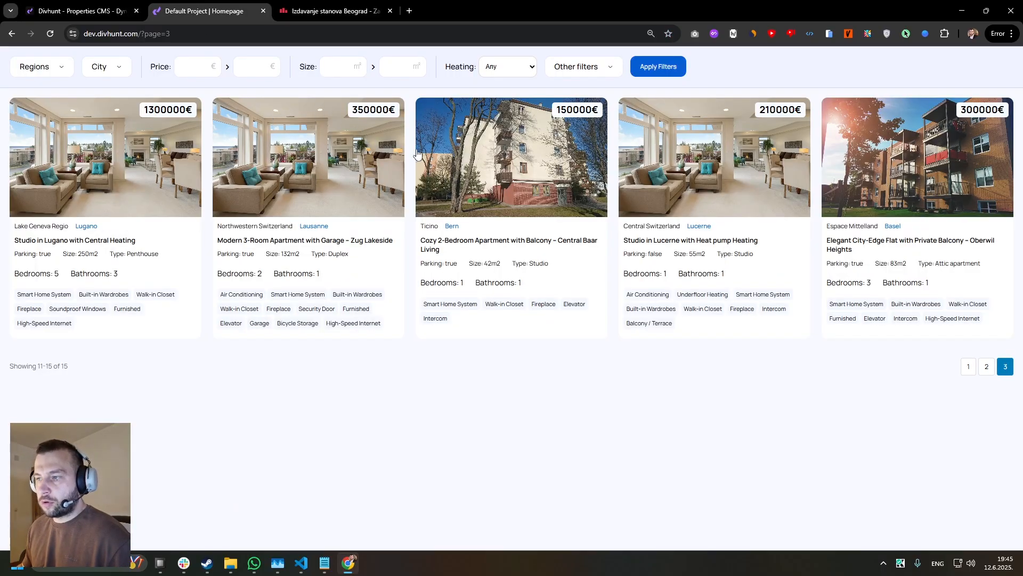
left_click(80, 11)
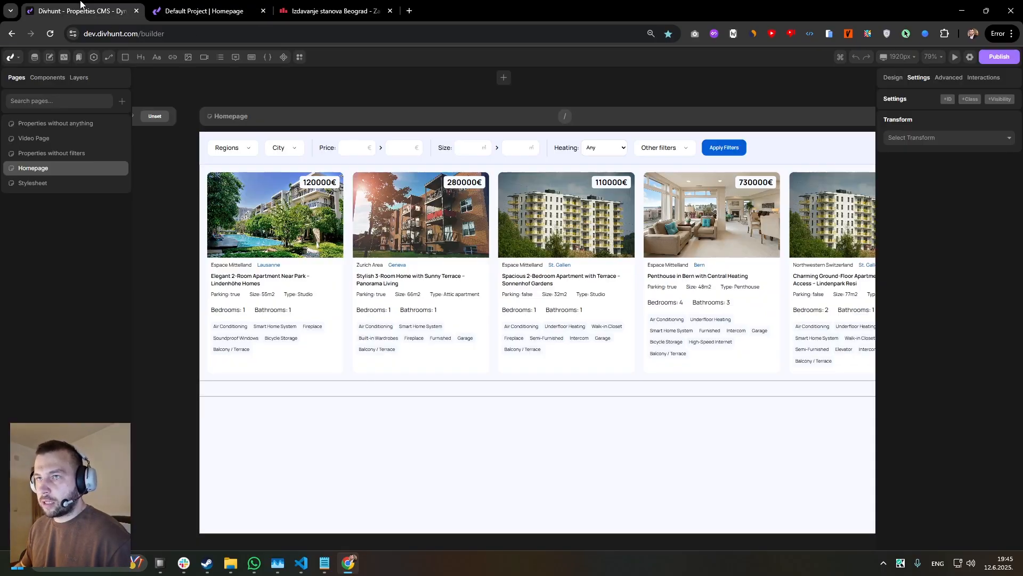
Open the Video Page in the builder, select its Filters section and compare it with the published page's filter bar.
left_click(46, 140)
scroll(284, 261, "down", 2)
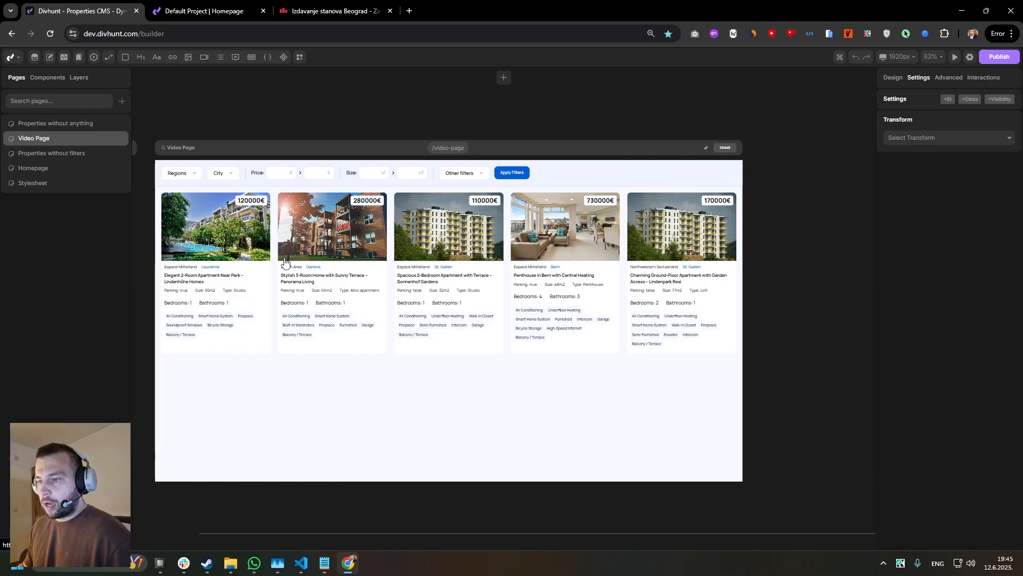
scroll(250, 249, "up", 3)
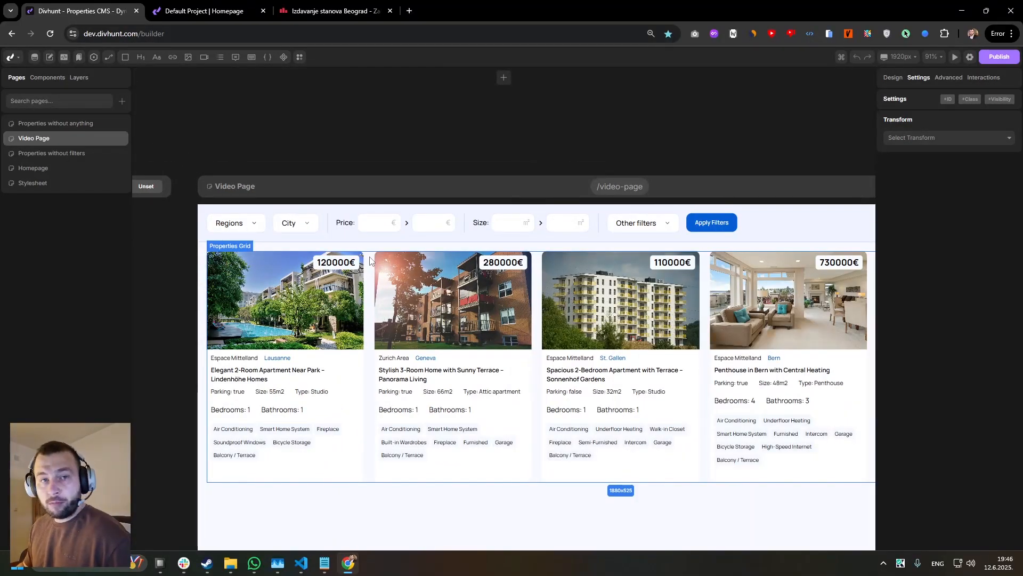
left_click(307, 235)
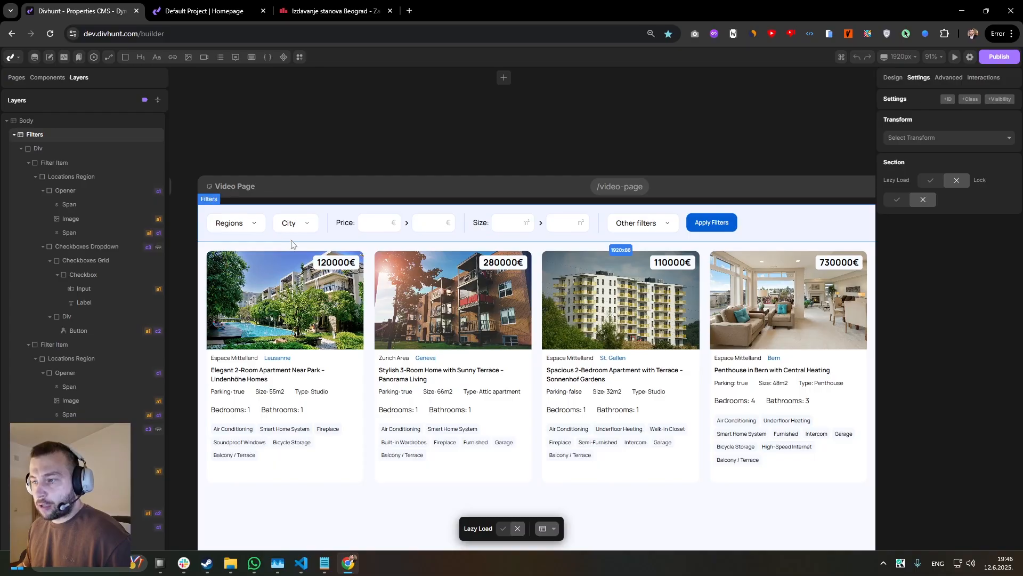
left_click(207, 11)
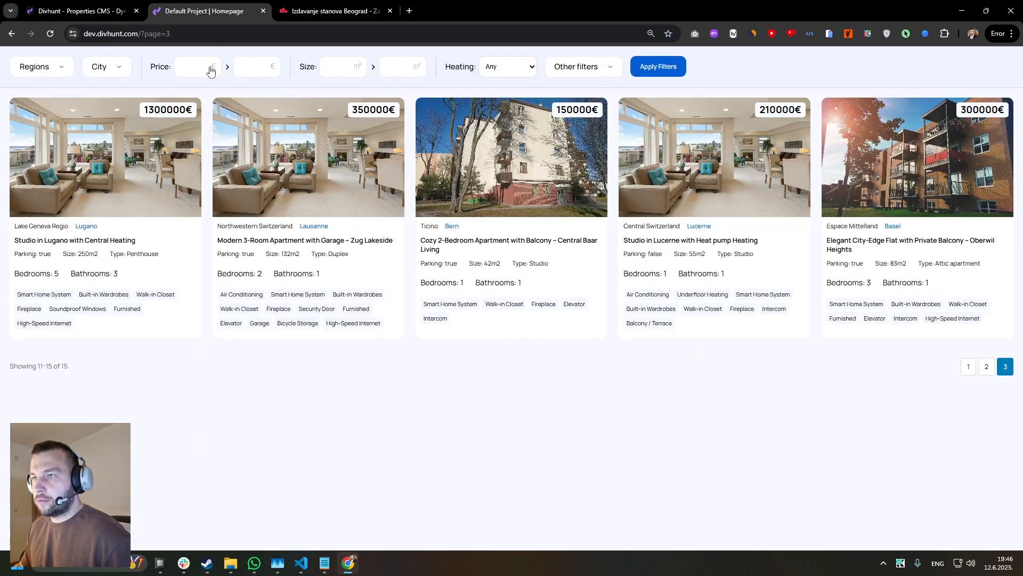
left_click(48, 73)
left_click(96, 14)
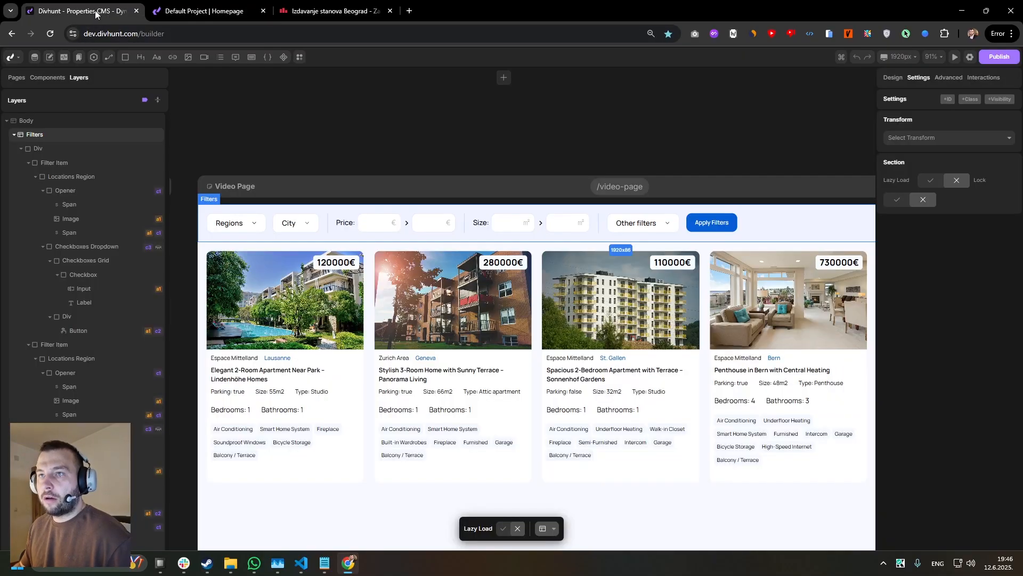
Examine the Price and Size range inputs, the Other filters opener and the Apply Filters button on the Video Page.
left_click(379, 218)
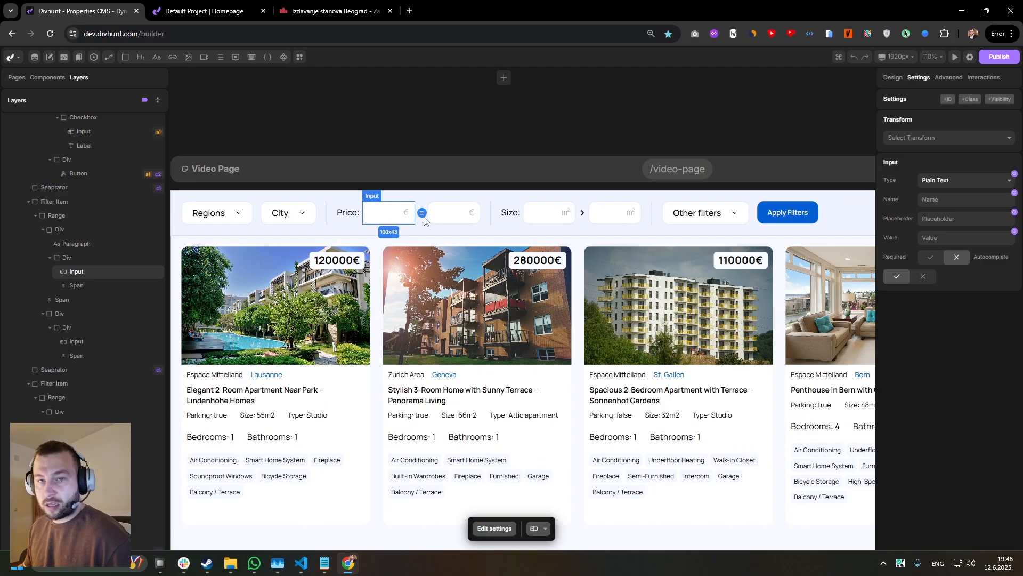
left_click(457, 214)
left_click(613, 214)
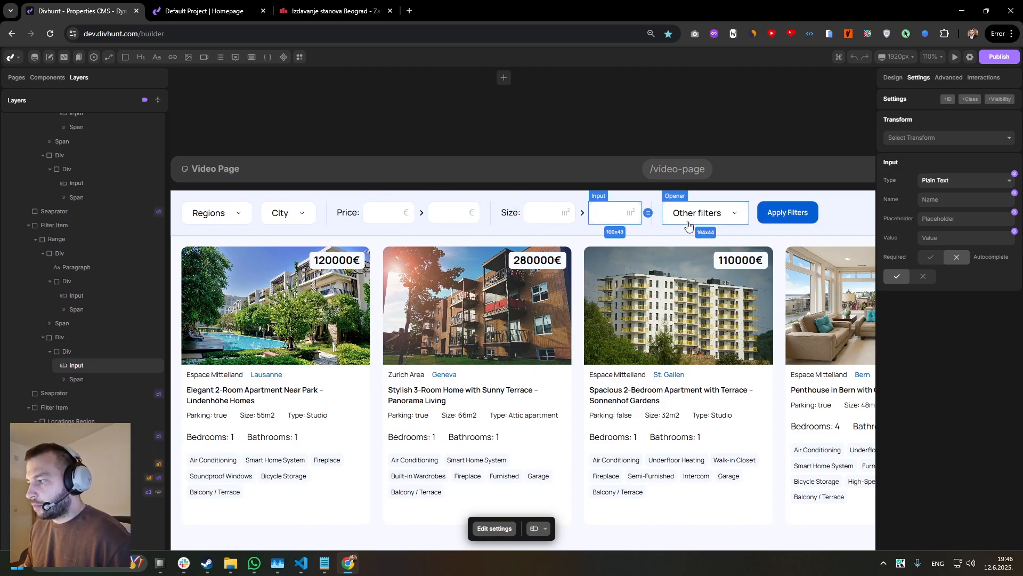
left_click_drag(769, 224, 665, 217)
scroll(665, 215, "down", 2)
left_click(668, 213)
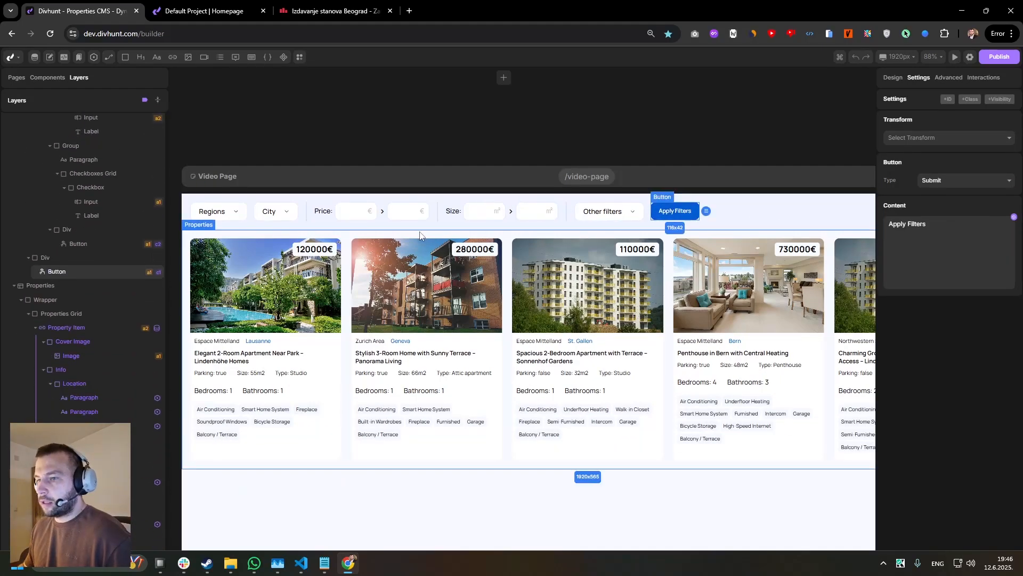
Unhide the Checkboxes Dropdown of the Regions filter on the Video Page through its layout display setting.
left_click(218, 212)
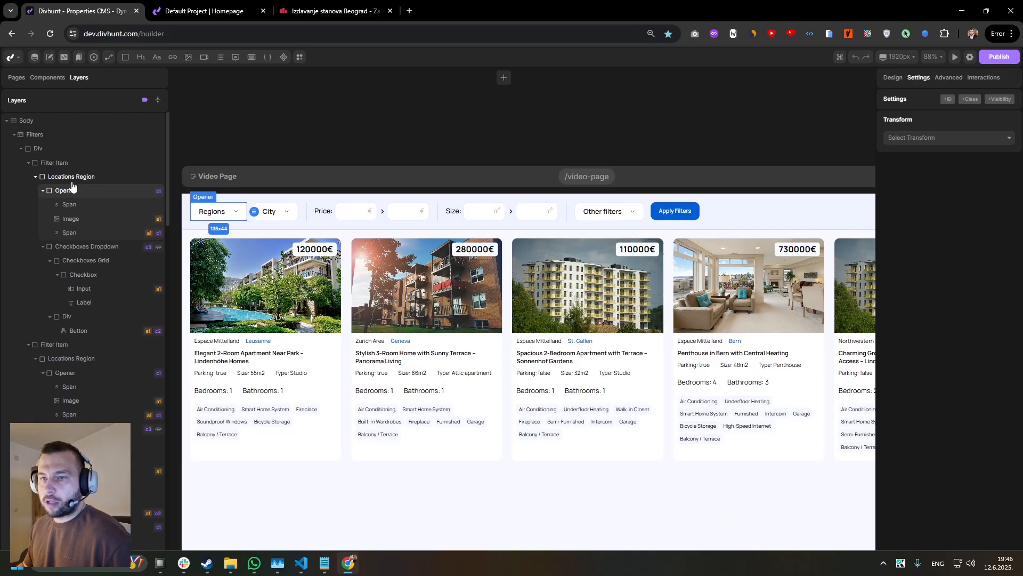
scroll(246, 220, "up", 2)
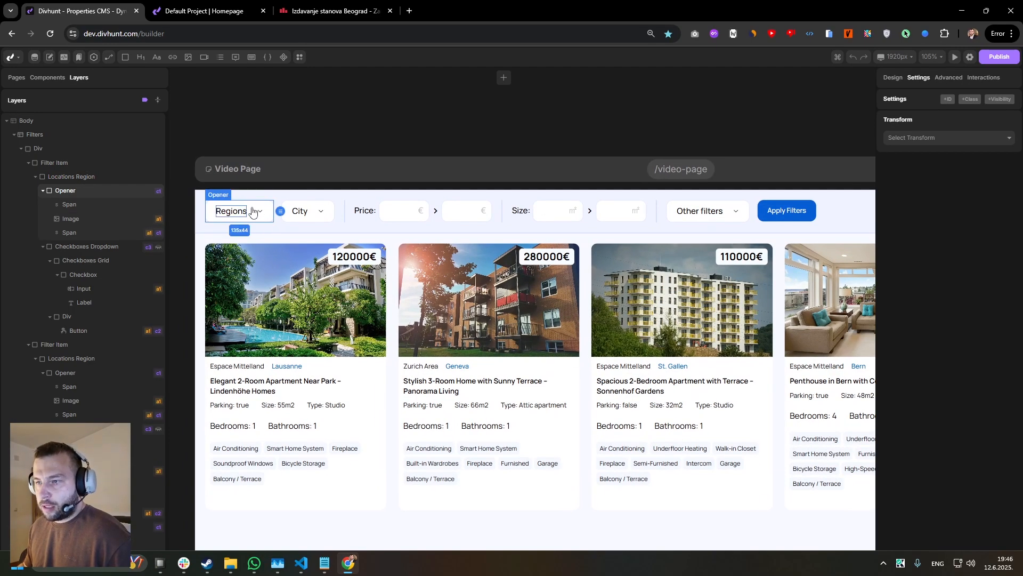
left_click(86, 246)
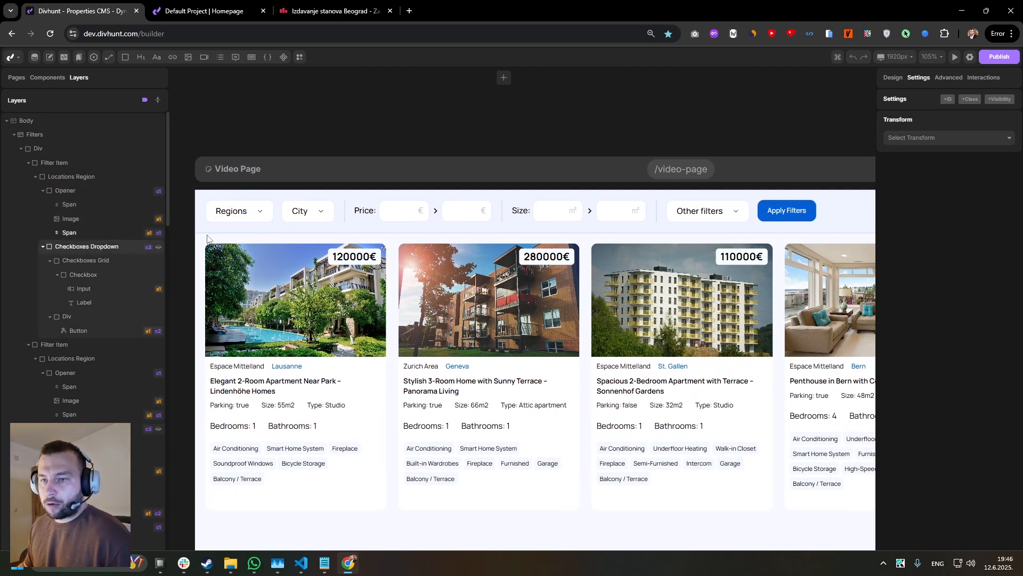
left_click(894, 78)
left_click(905, 175)
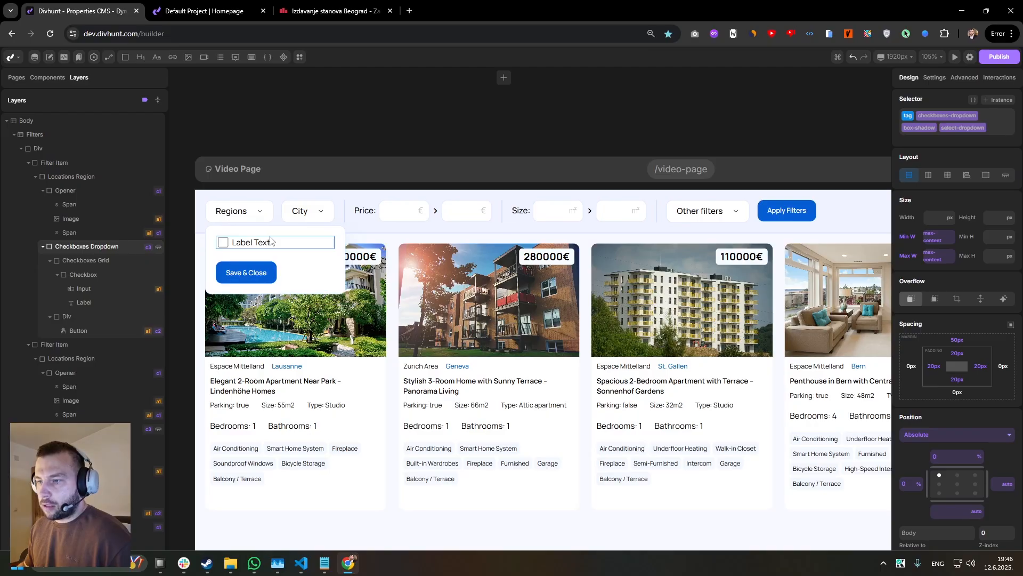
Switch to the published Homepage and examine the Regions filter's checkbox dropdown.
left_click(211, 6)
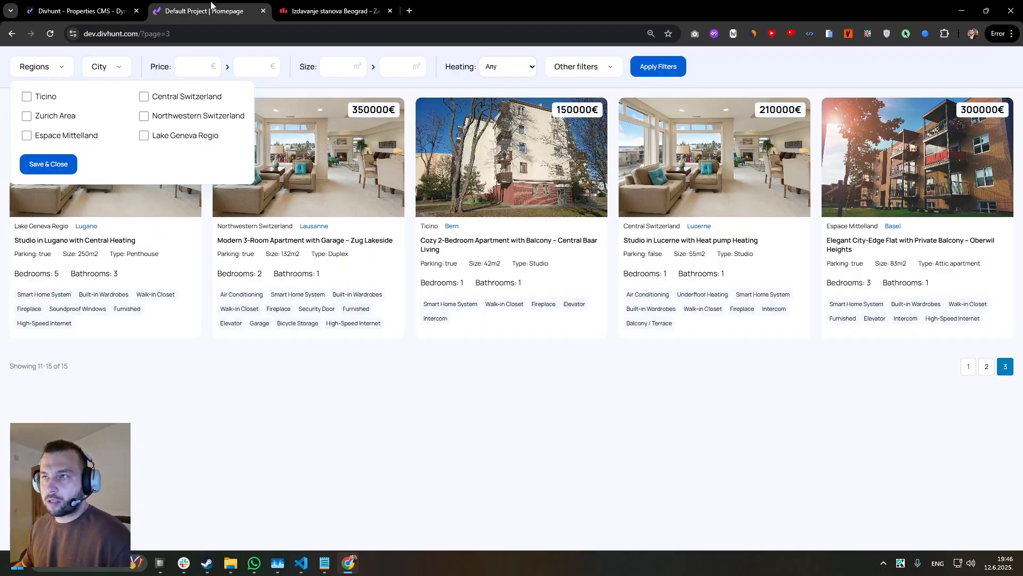
left_click(53, 72)
left_click(61, 67)
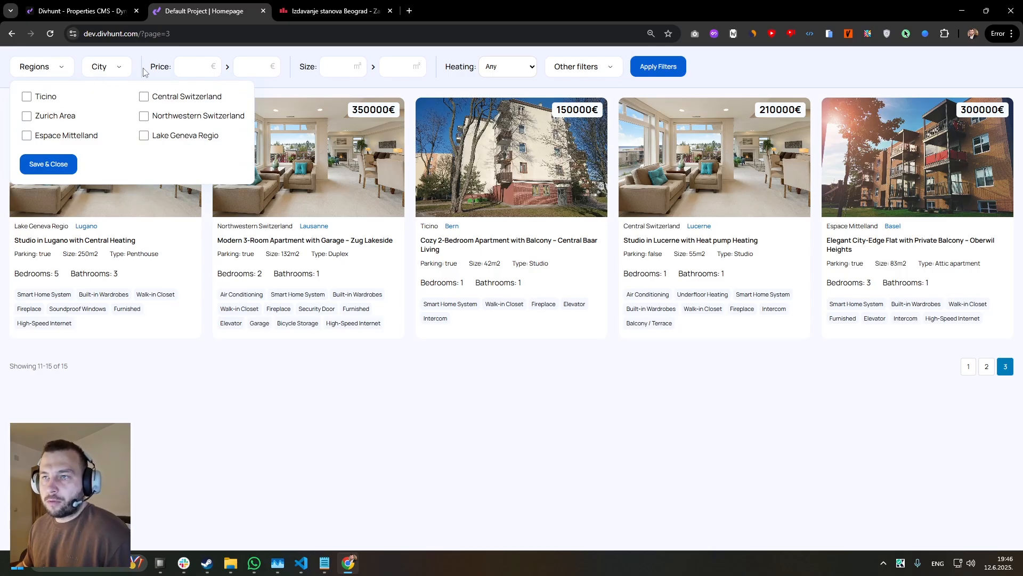
left_click(101, 53)
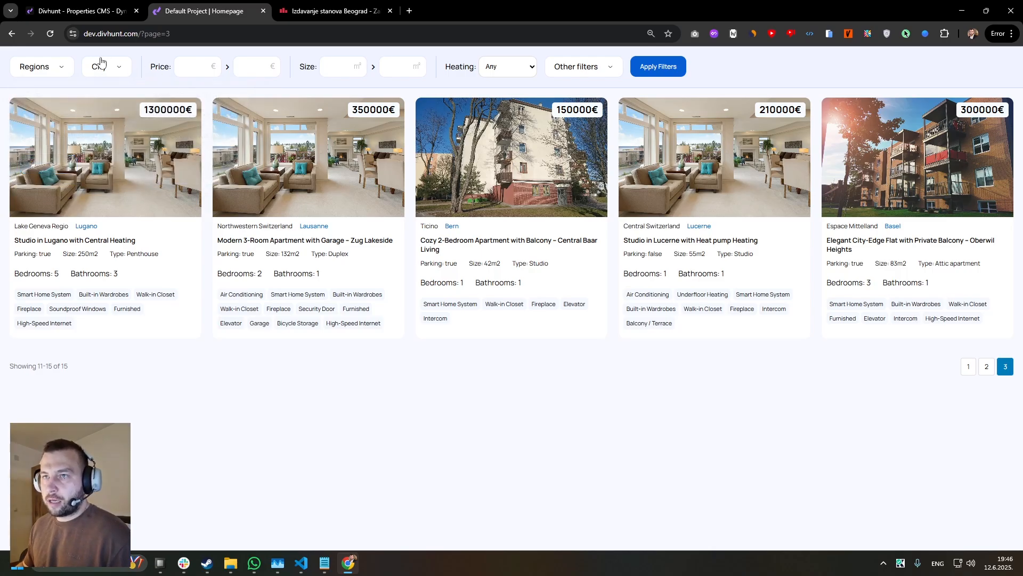
Examine the Price and Size ranges, the Heating options and the Other filters checkboxes on the published page.
left_click(189, 70)
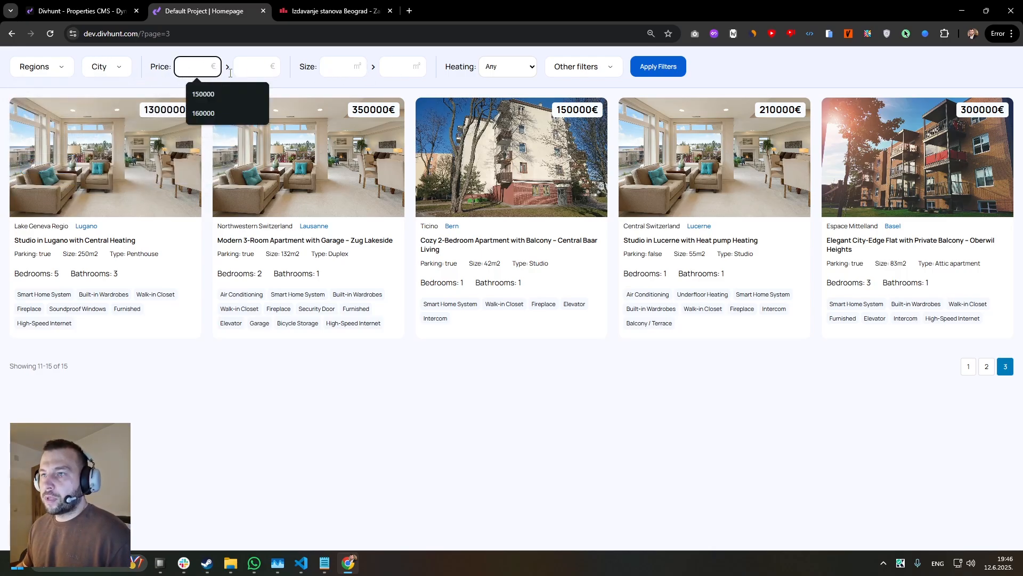
left_click(246, 66)
left_click(339, 68)
left_click(397, 68)
left_click(506, 67)
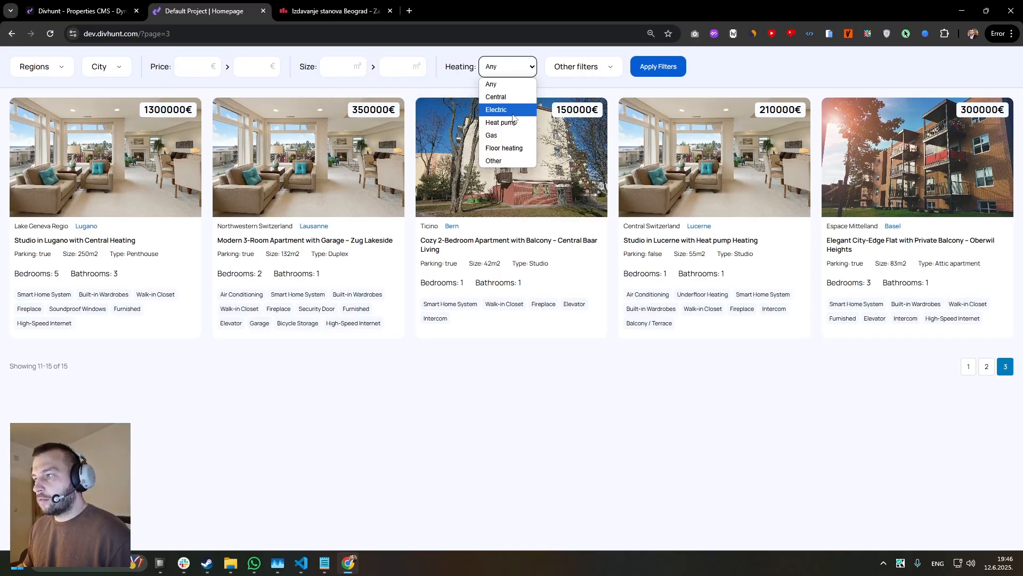
left_click(594, 68)
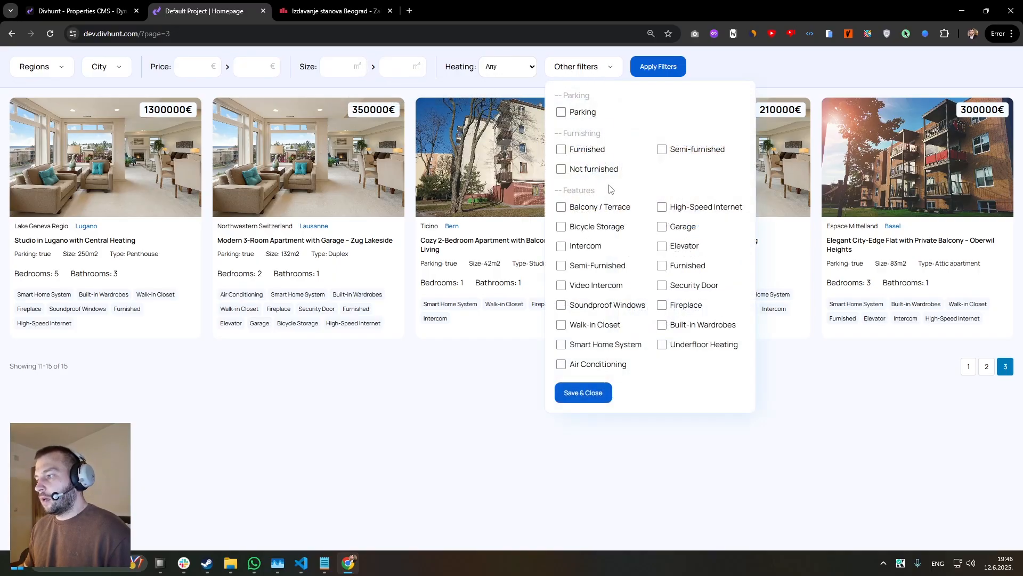
left_click(385, 89)
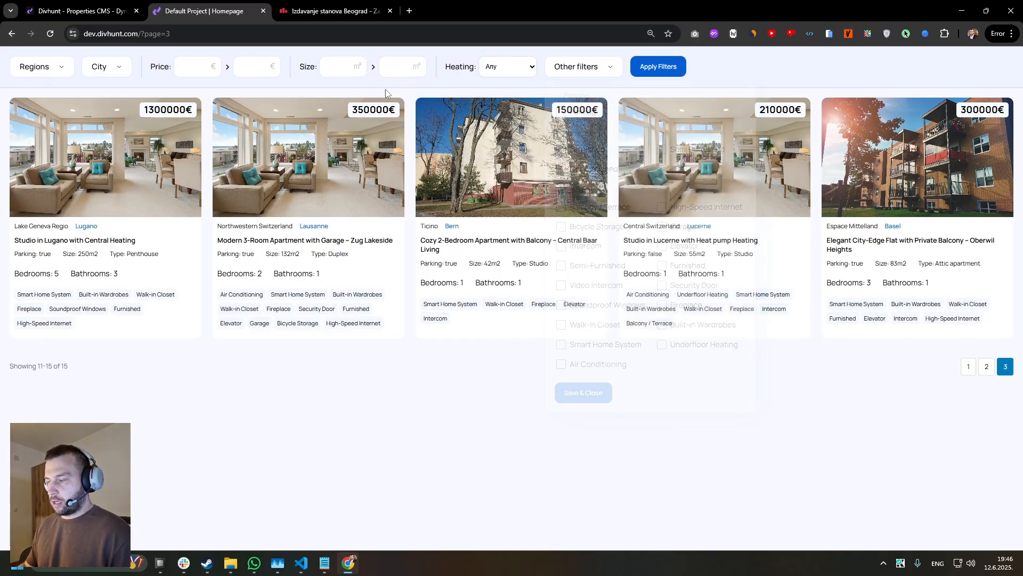
Open the Elegant 2-Room Apartment Near Park item in the CMS Properties collection and examine its price, region and city fields.
left_click(84, 7)
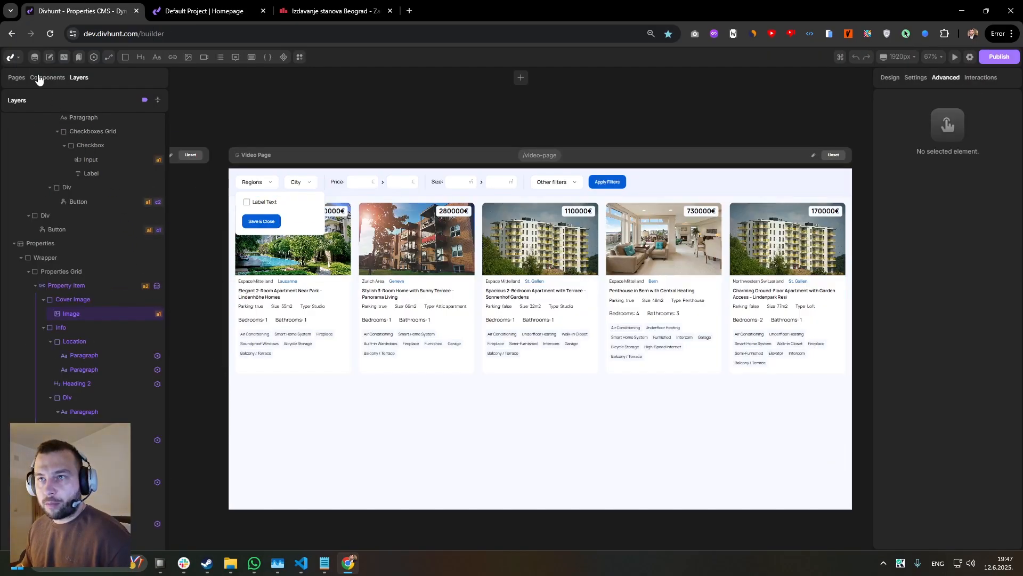
left_click(34, 57)
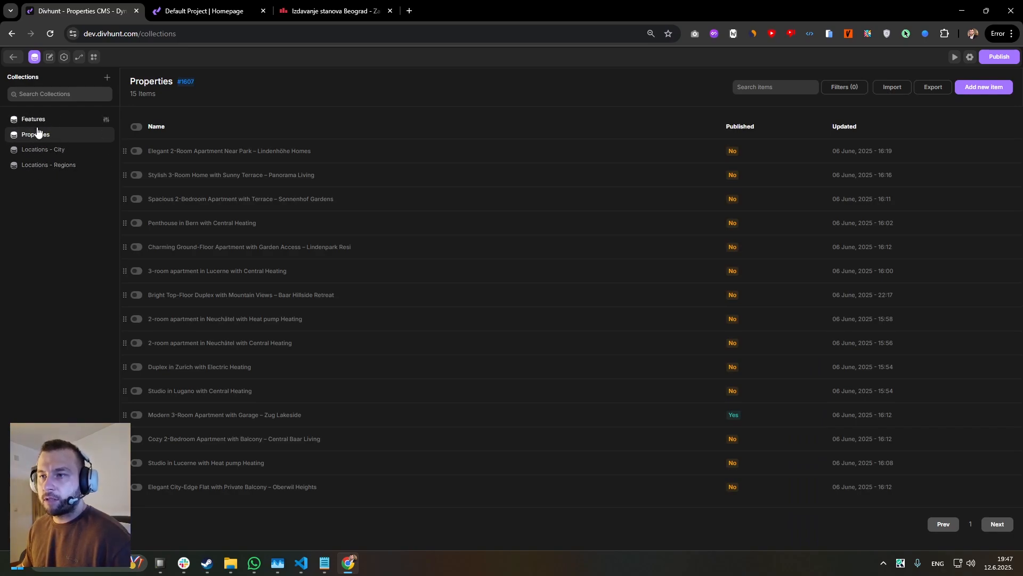
left_click(179, 152)
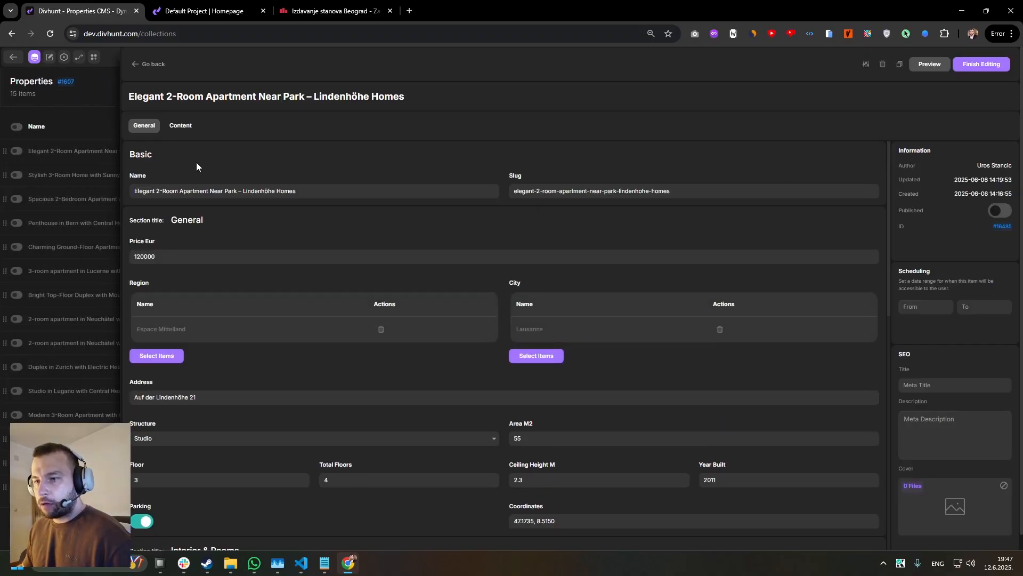
scroll(186, 181, "down", 1)
double_click(180, 201)
scroll(196, 213, "down", 1)
left_click_drag(153, 177, 141, 177)
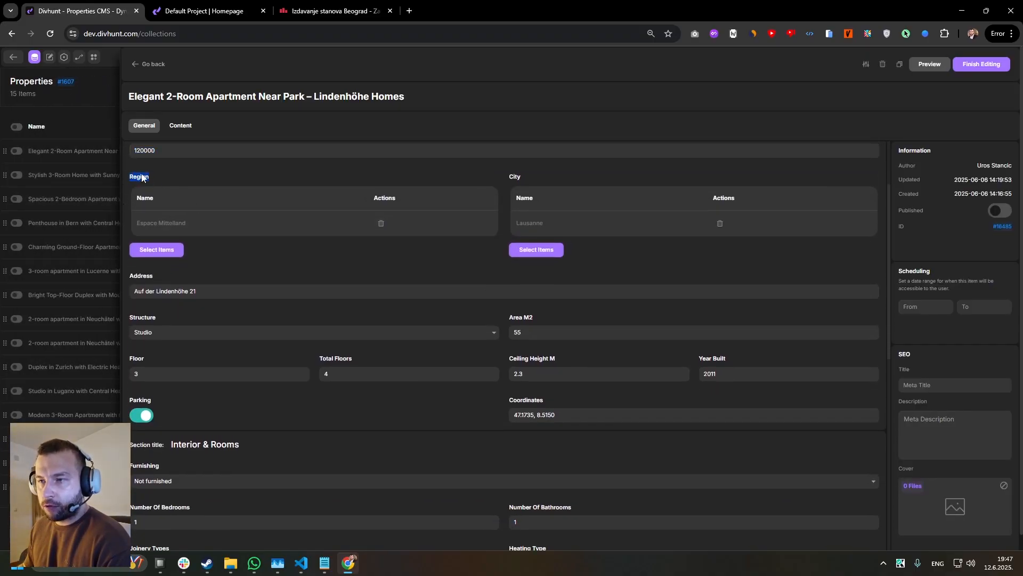
left_click_drag(539, 178, 504, 182)
left_click(534, 178)
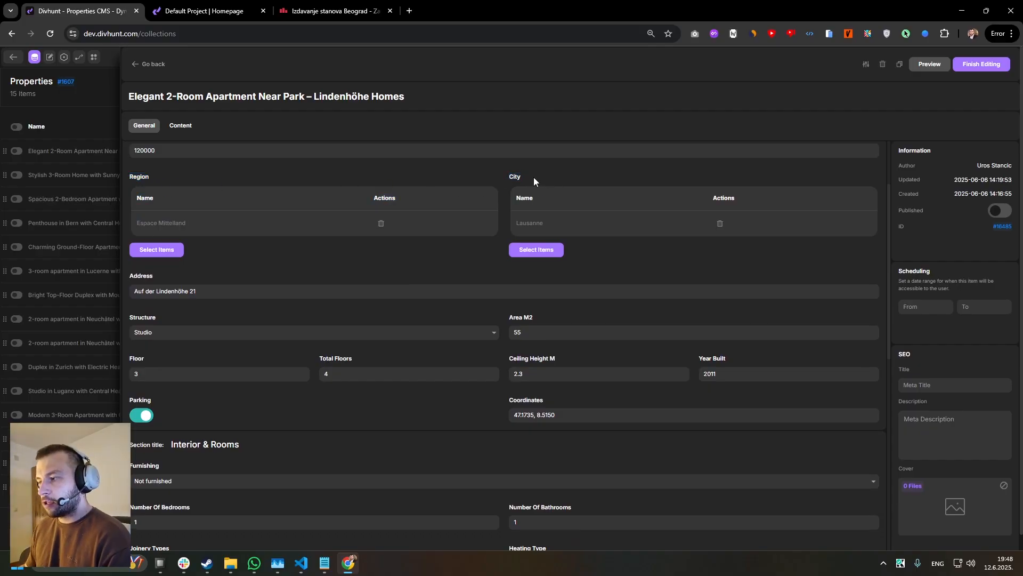
Examine the apartment item's address, structure, area, parking, images and features fields.
scroll(356, 208, "down", 2)
left_click(212, 185)
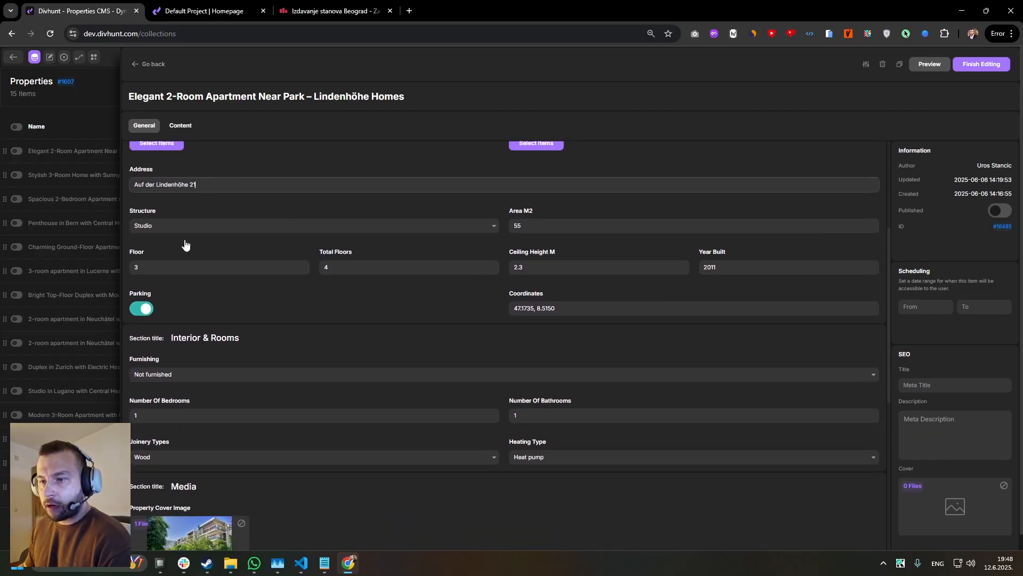
left_click_drag(159, 295, 134, 295)
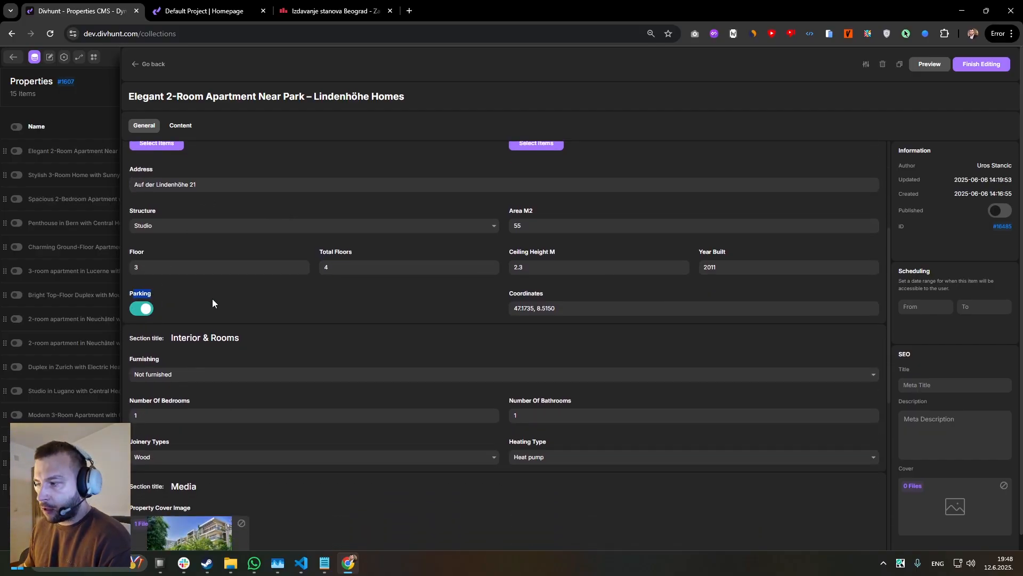
left_click(575, 225)
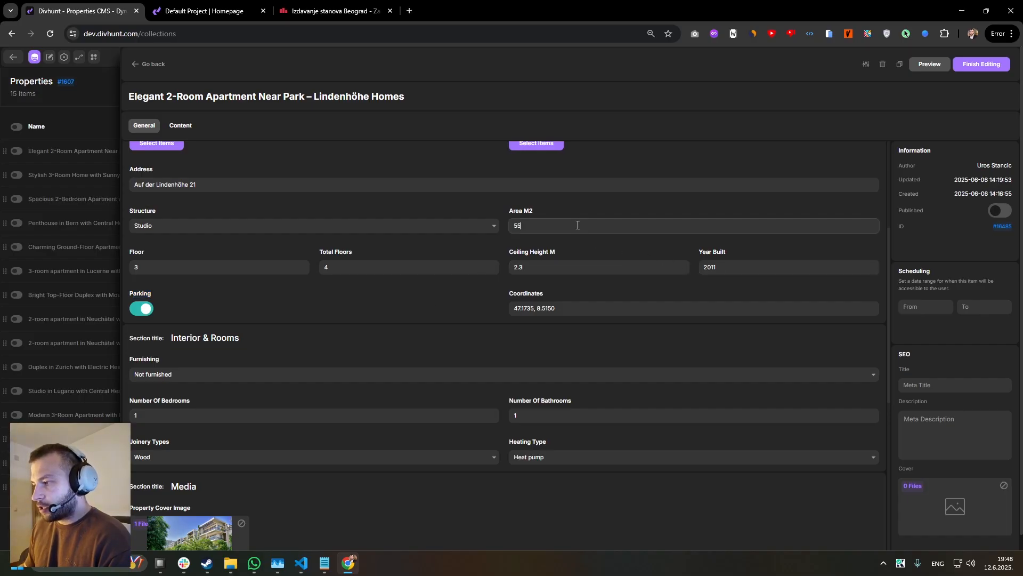
scroll(534, 255, "down", 1)
scroll(297, 258, "down", 5)
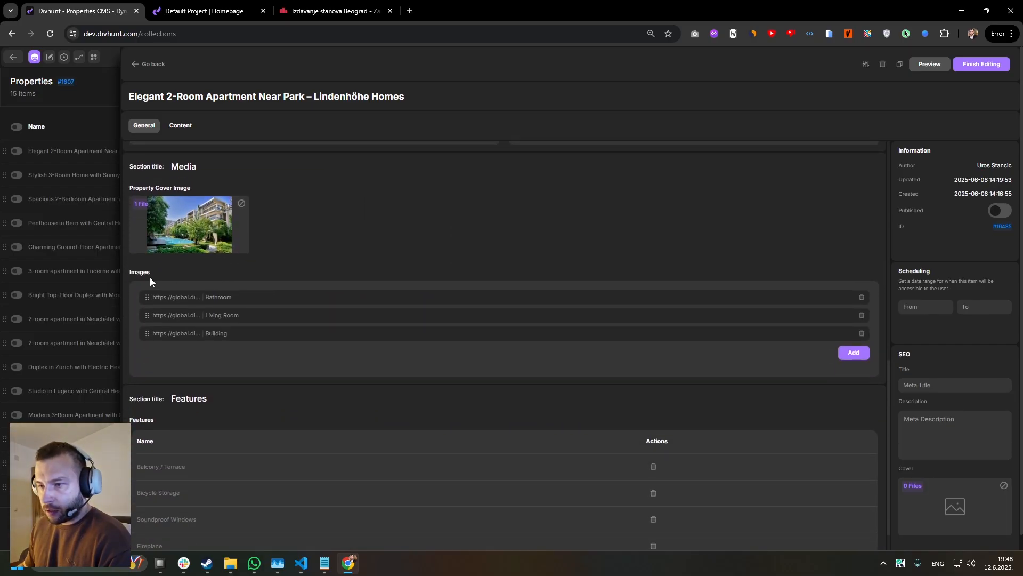
scroll(187, 268, "down", 2)
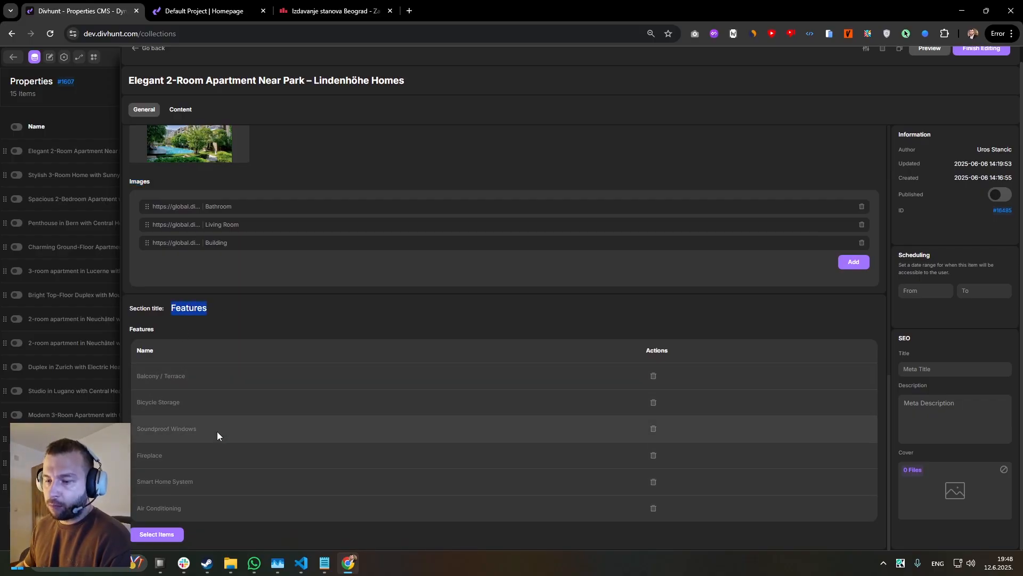
Review the apartment's Interior & Rooms fields, including the joinery types and Heating Type options, and return to the Properties list.
scroll(514, 315, "up", 8)
scroll(512, 322, "down", 3)
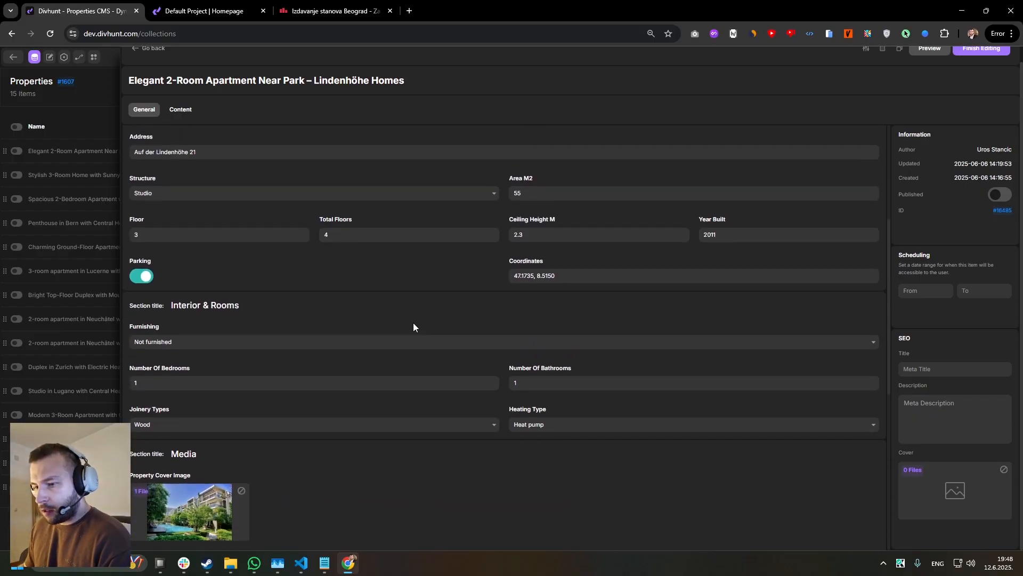
left_click(158, 313)
left_click_drag(132, 298, 211, 302)
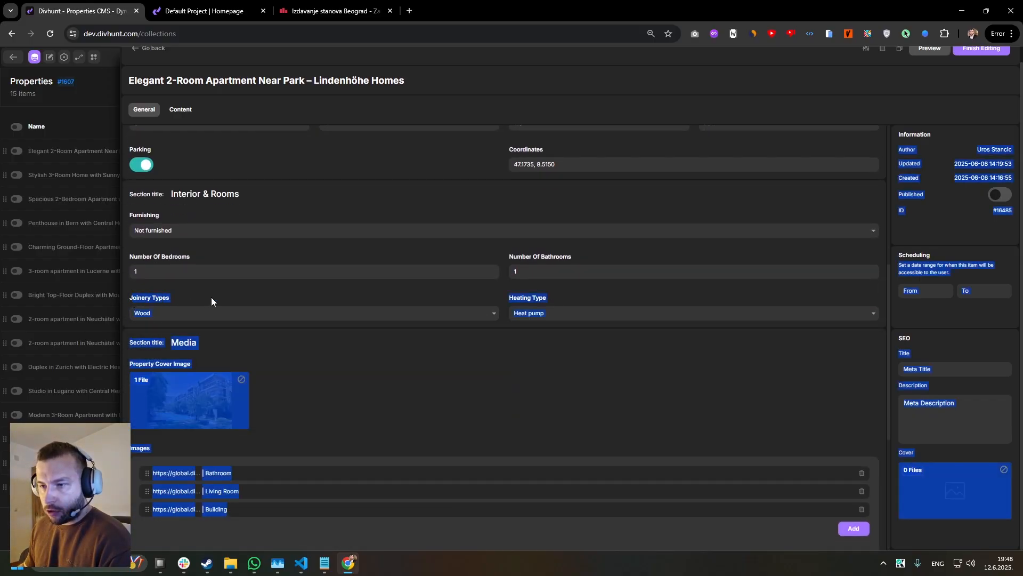
left_click(516, 298)
left_click(548, 311)
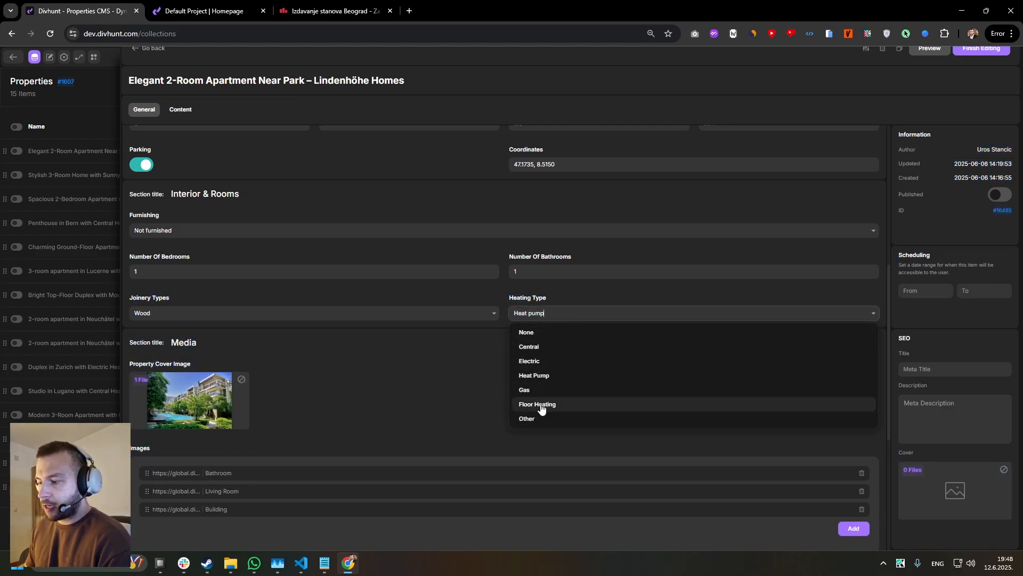
scroll(457, 254, "up", 7)
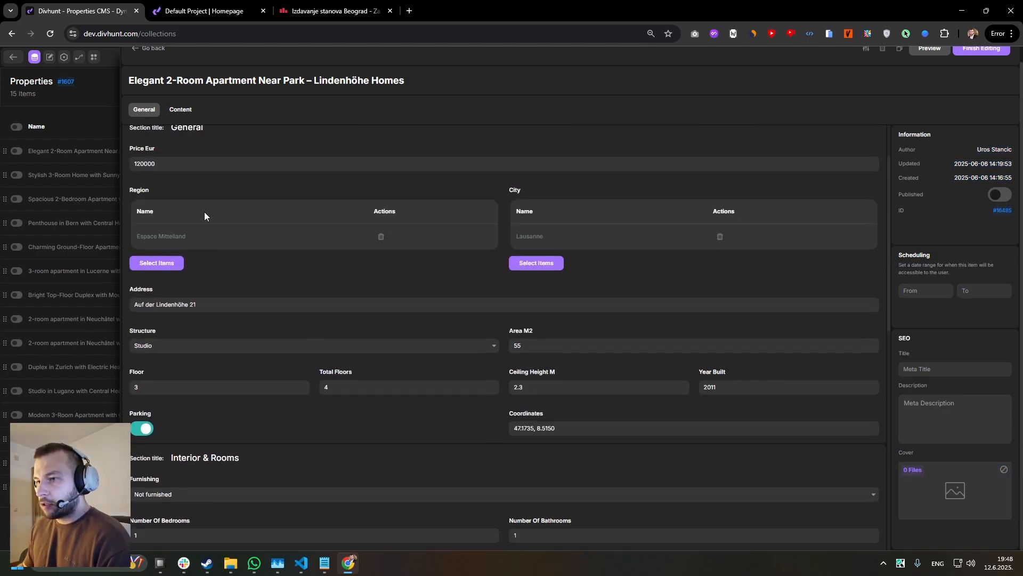
left_click(143, 68)
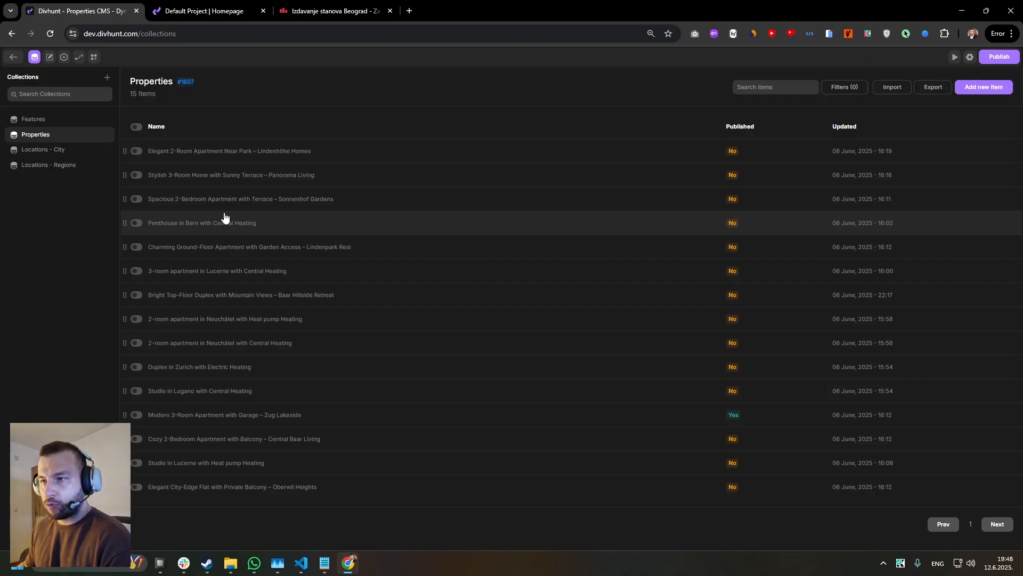
Open the Stylish 3-Room Home with Sunny Terrace item and examine its field values.
left_click(225, 175)
scroll(299, 267, "down", 5)
scroll(279, 240, "up", 2)
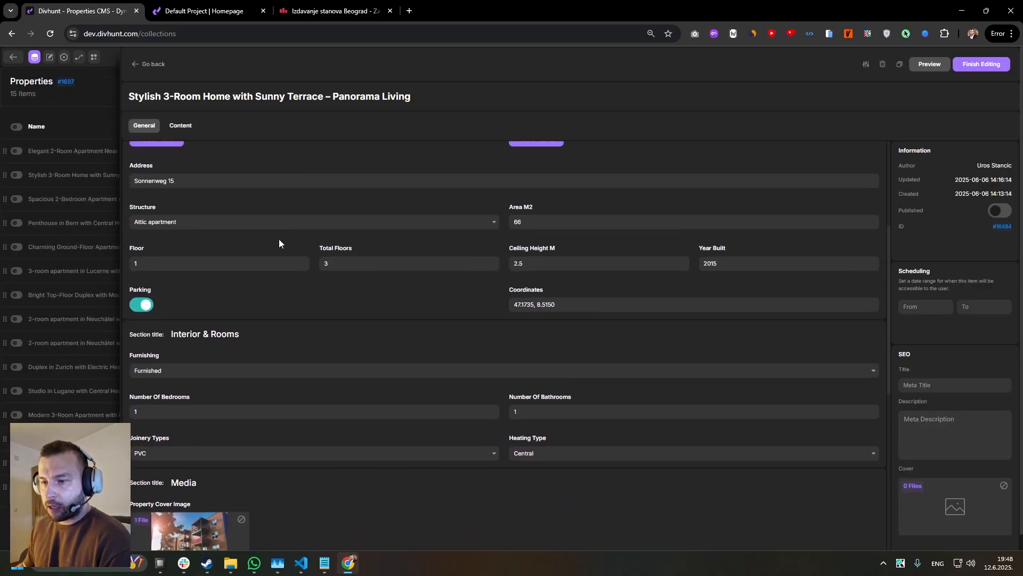
Leave the Stylish 3-Room Home item, return to the builder and select the Property Item in the properties grid.
scroll(240, 224, "up", 5)
left_click(140, 65)
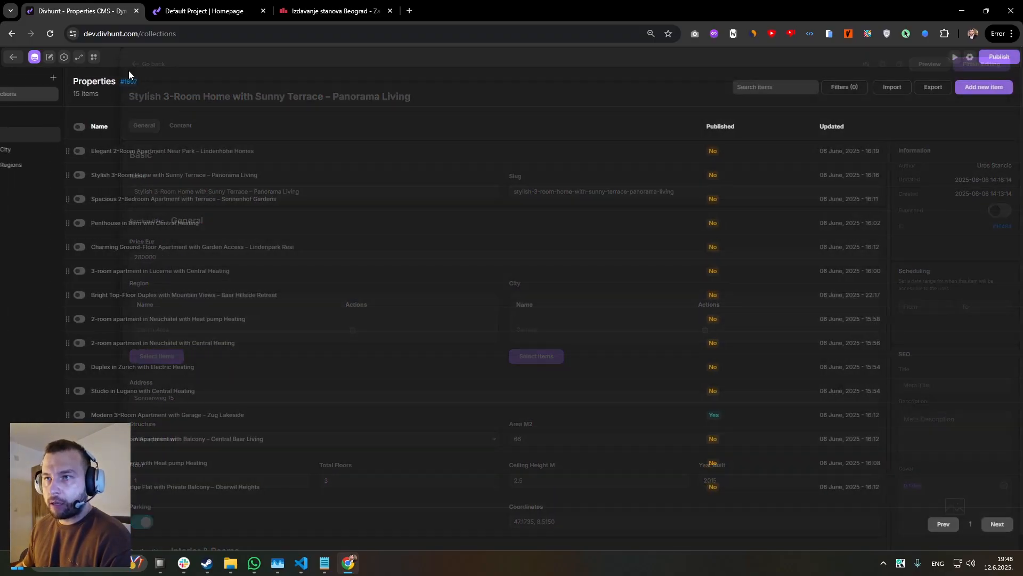
left_click(39, 62)
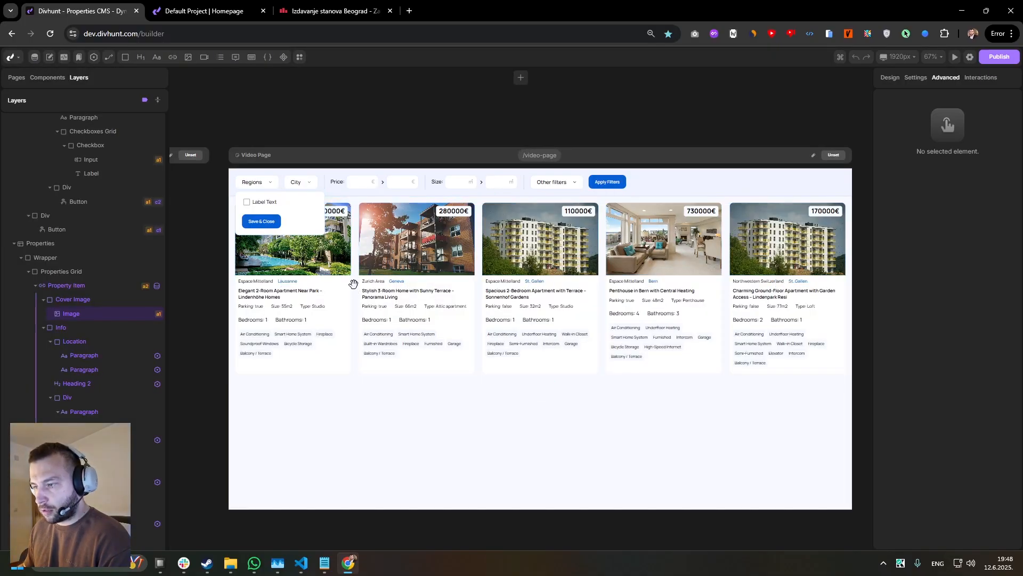
scroll(353, 283, "up", 2)
left_click(349, 279)
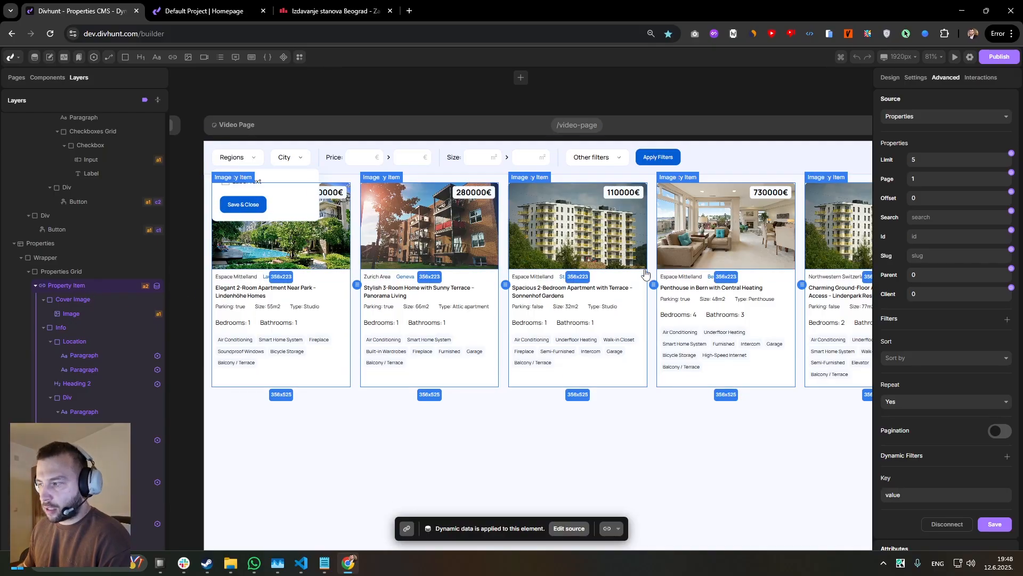
Examine the Property Item's dynamic source settings, including its limit, filters and pagination, alongside the filter bar.
scroll(757, 268, "down", 2)
left_click_drag(746, 266, 644, 275)
left_click_drag(924, 161, 889, 167)
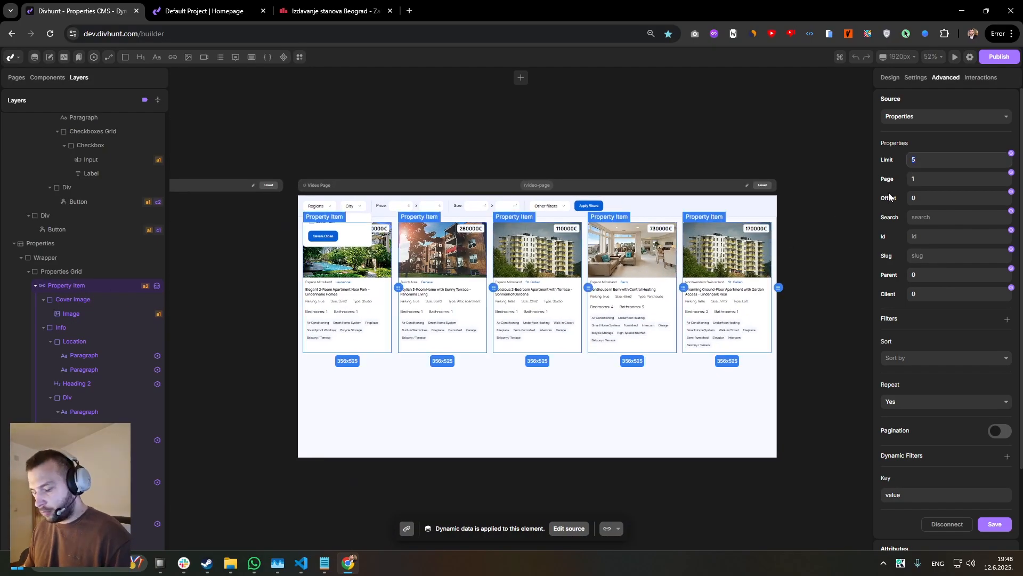
scroll(912, 342, "down", 2)
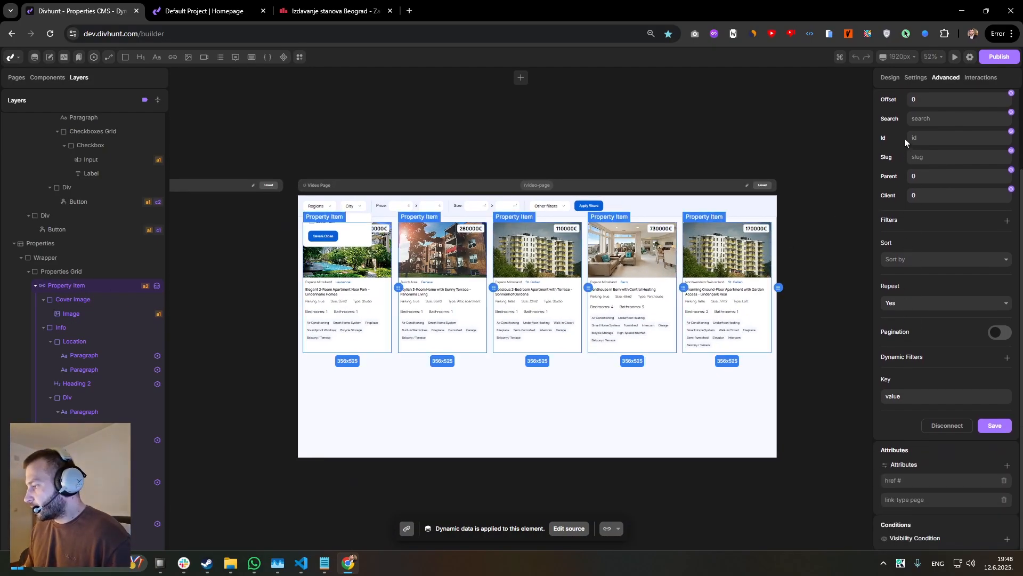
scroll(923, 368, "up", 2)
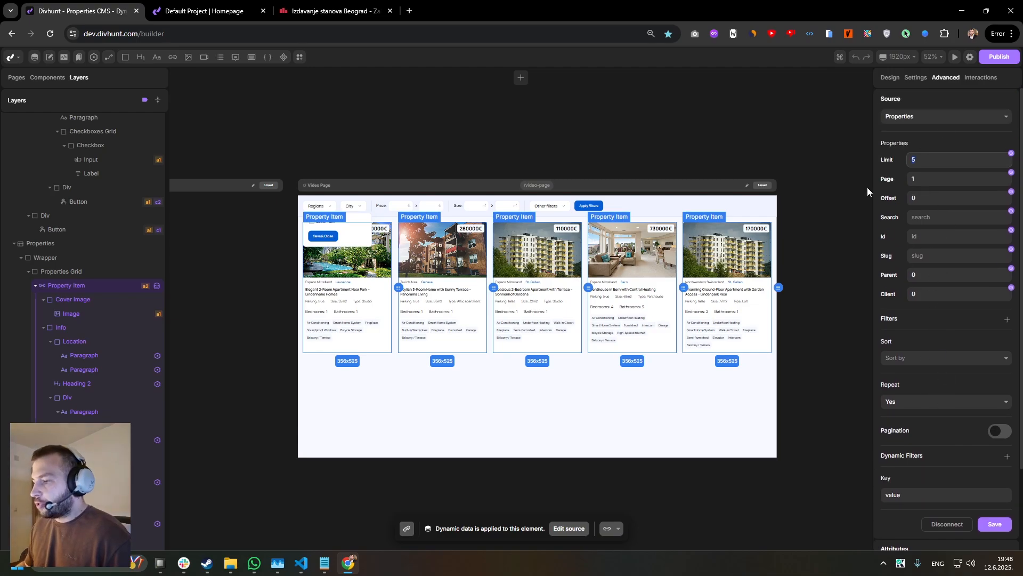
scroll(346, 288, "up", 1)
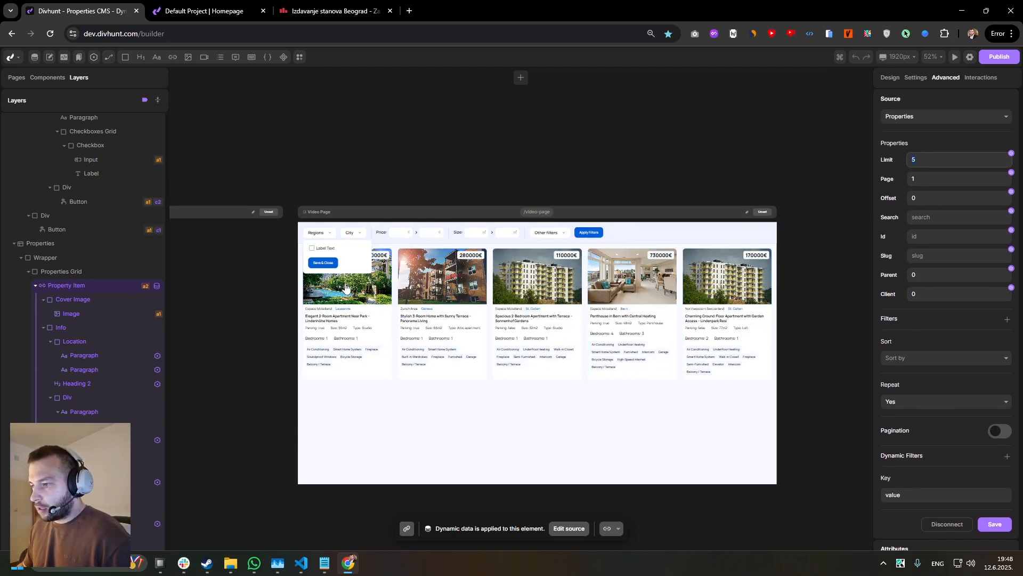
scroll(558, 301, "up", 2)
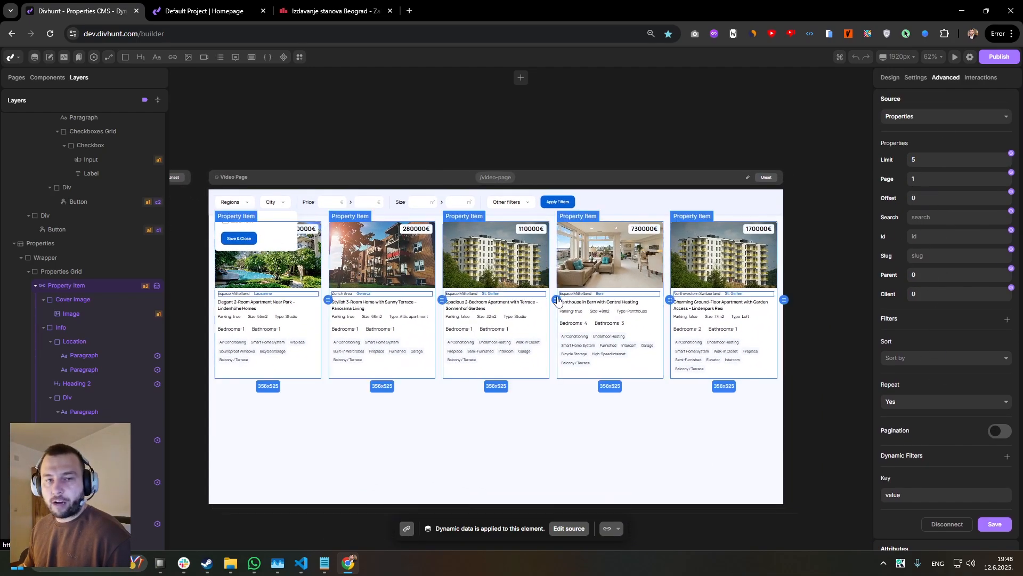
scroll(558, 301, "up", 3)
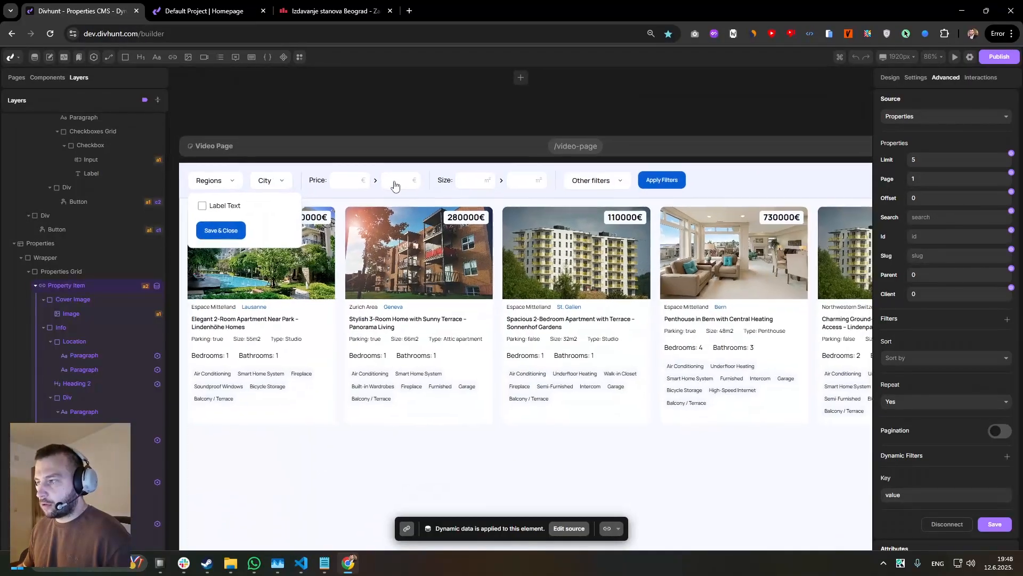
Open the live Video Page on dev.divhunt.com and test the filter bar with a minimum price of 50000.
left_click(566, 147)
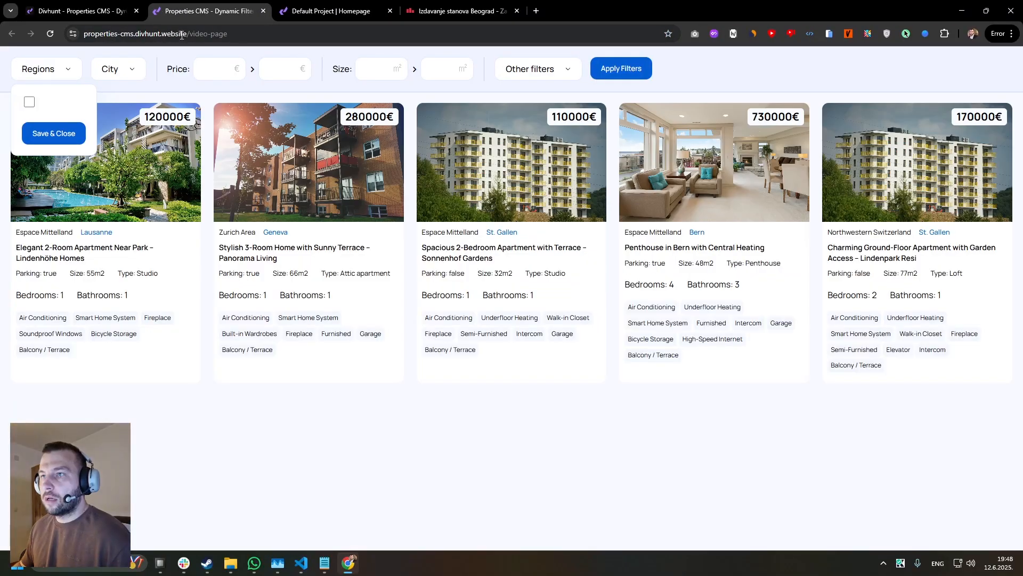
left_click(183, 34)
left_click(190, 36)
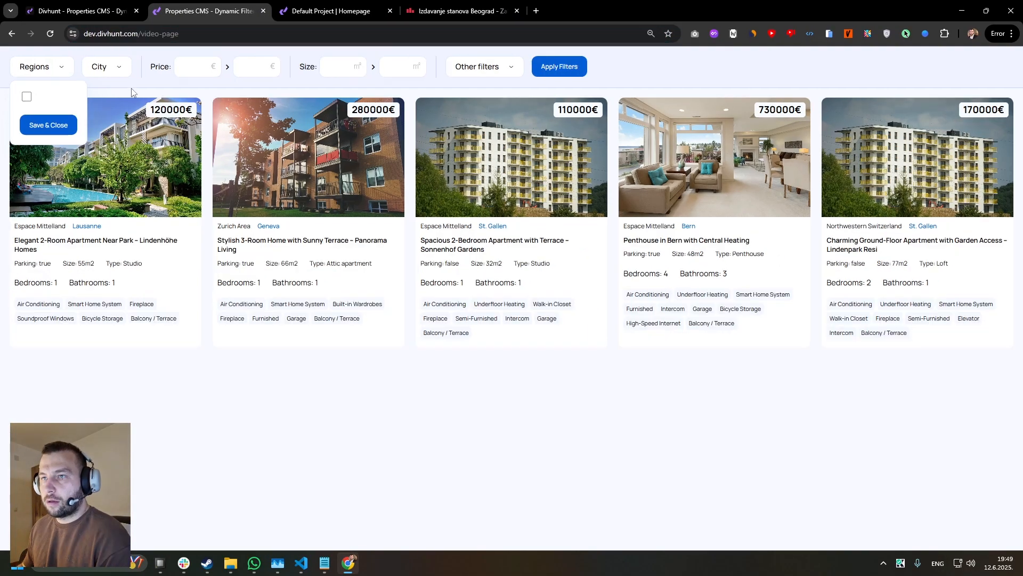
left_click(117, 72)
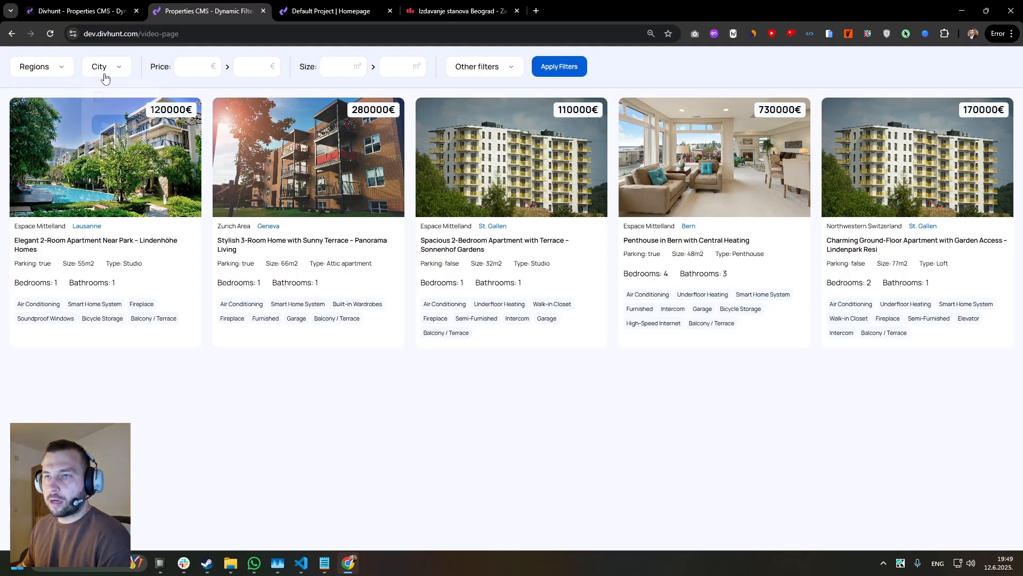
left_click(188, 68)
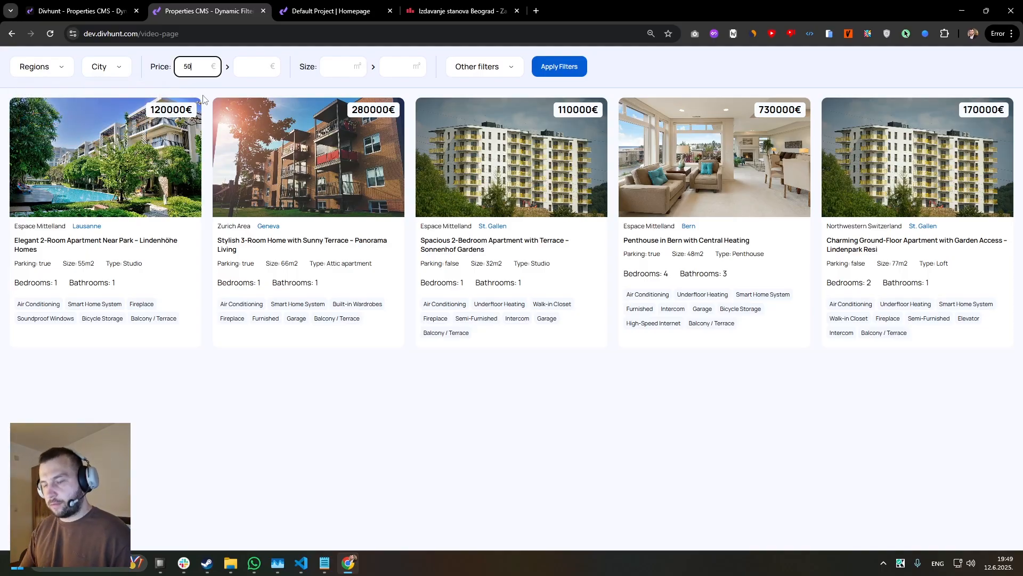
left_click(568, 75)
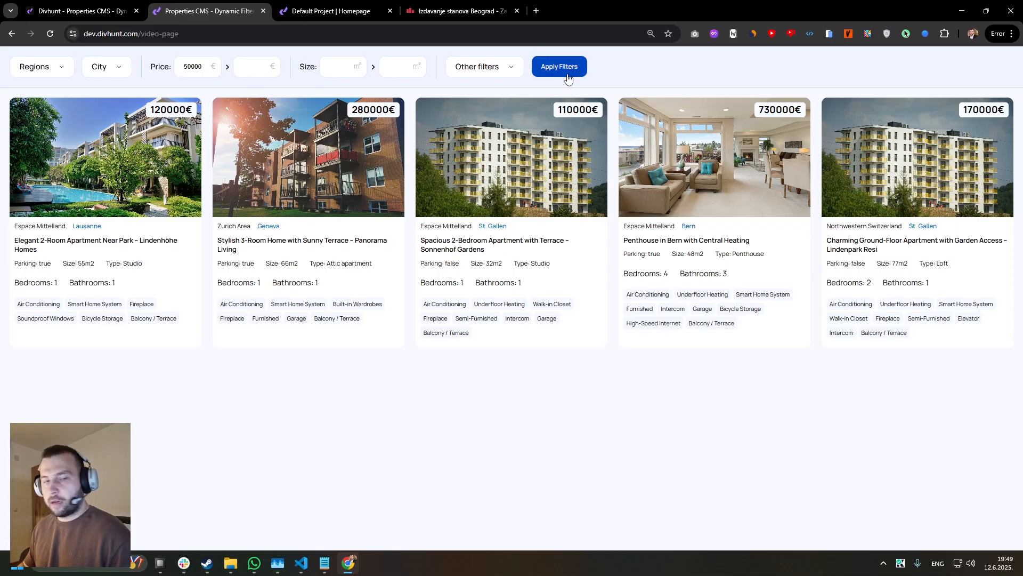
Inspect the Regions dropdown's Checkbox in the builder and examine the items in the Locations - Regions collection.
left_click(142, 8)
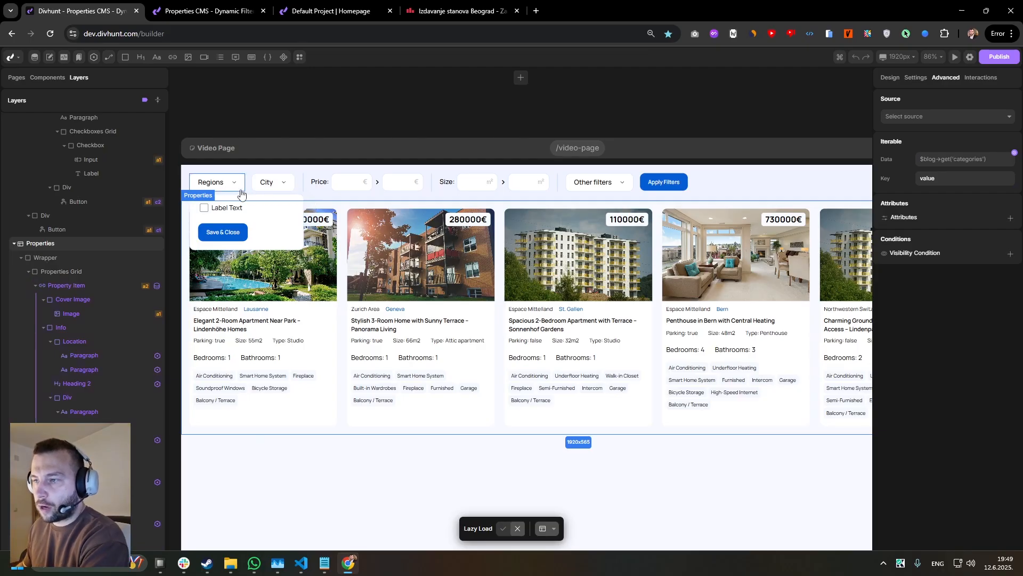
scroll(248, 196, "up", 2)
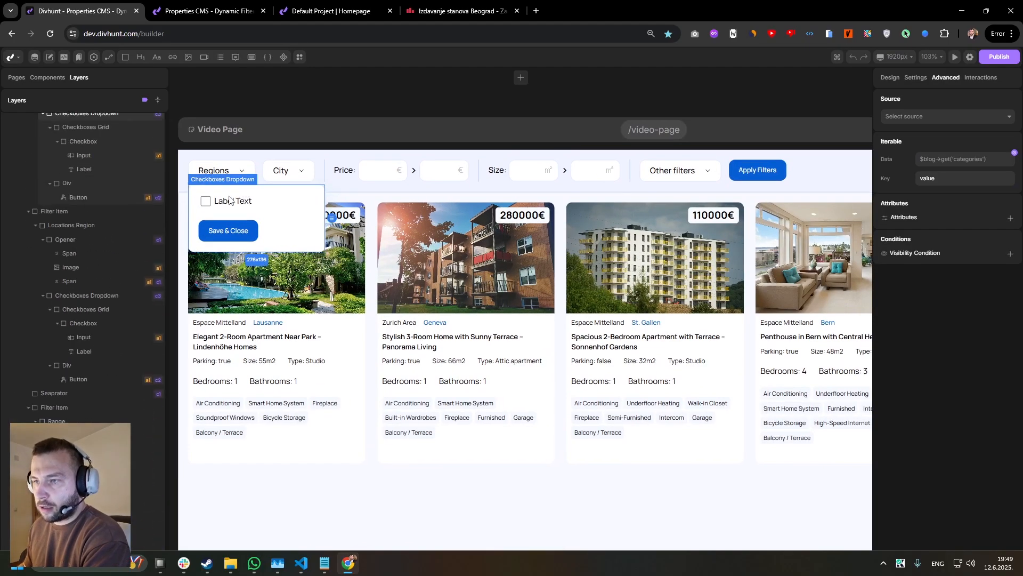
left_click(203, 202)
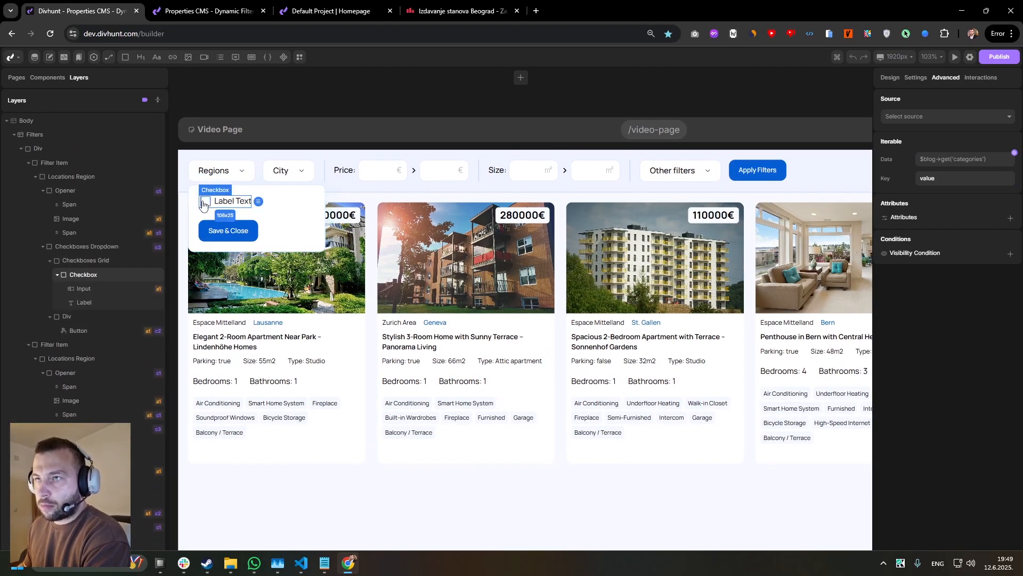
left_click(35, 57)
left_click(45, 167)
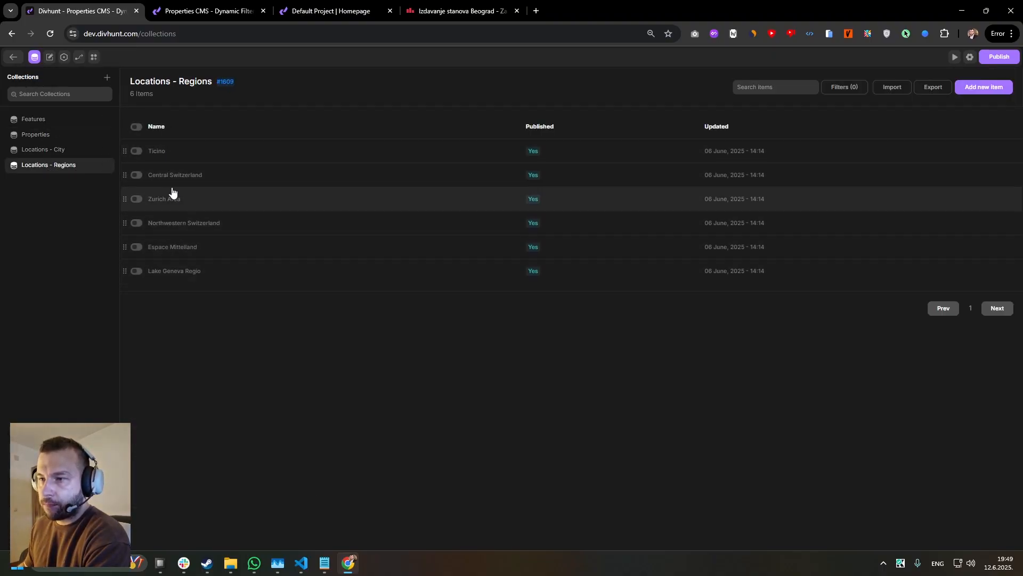
left_click(33, 57)
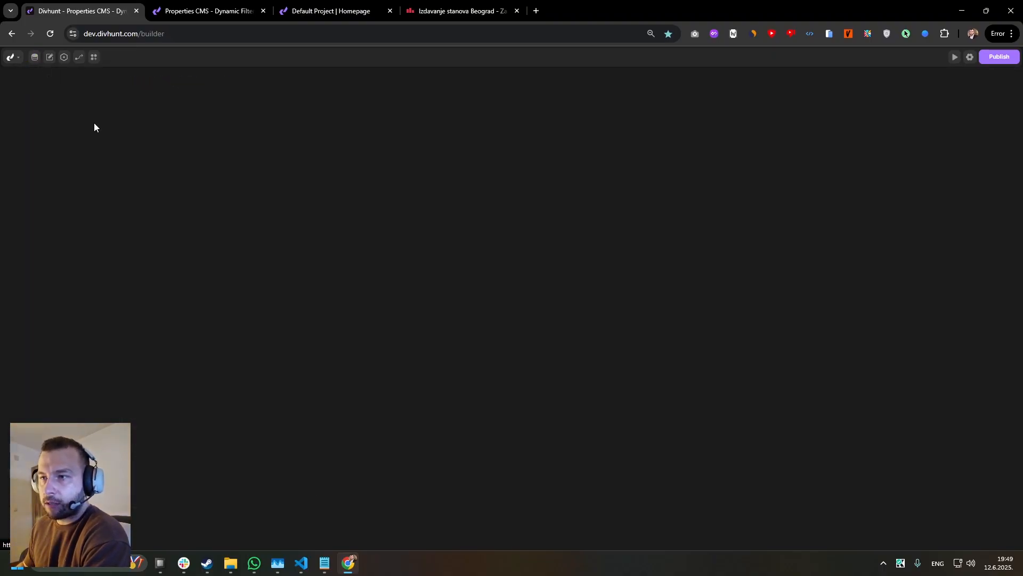
Connect the Regions dropdown's Checkbox element to the Locations - Regions collection as its repeating source.
left_click(213, 202)
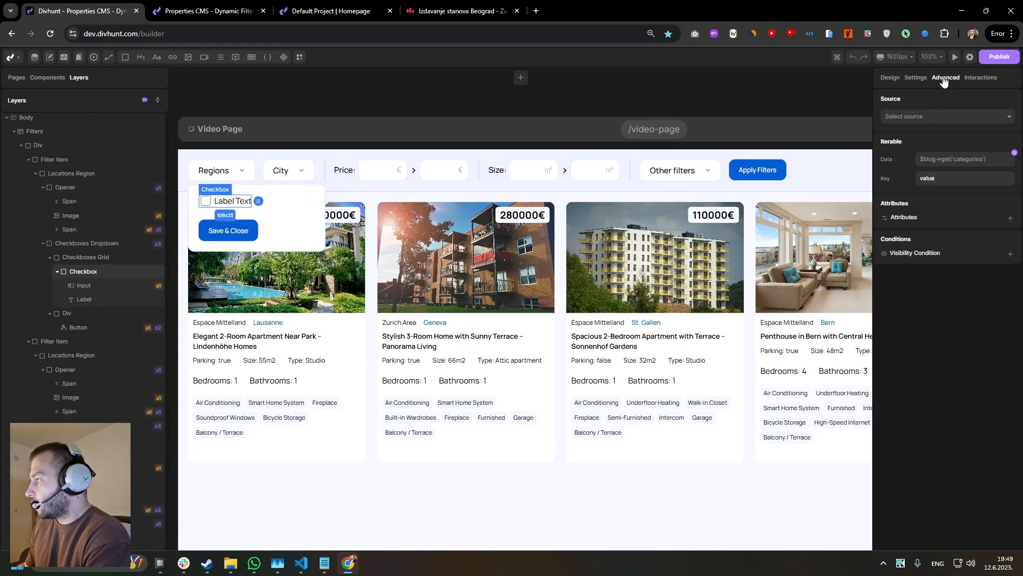
left_click(932, 116)
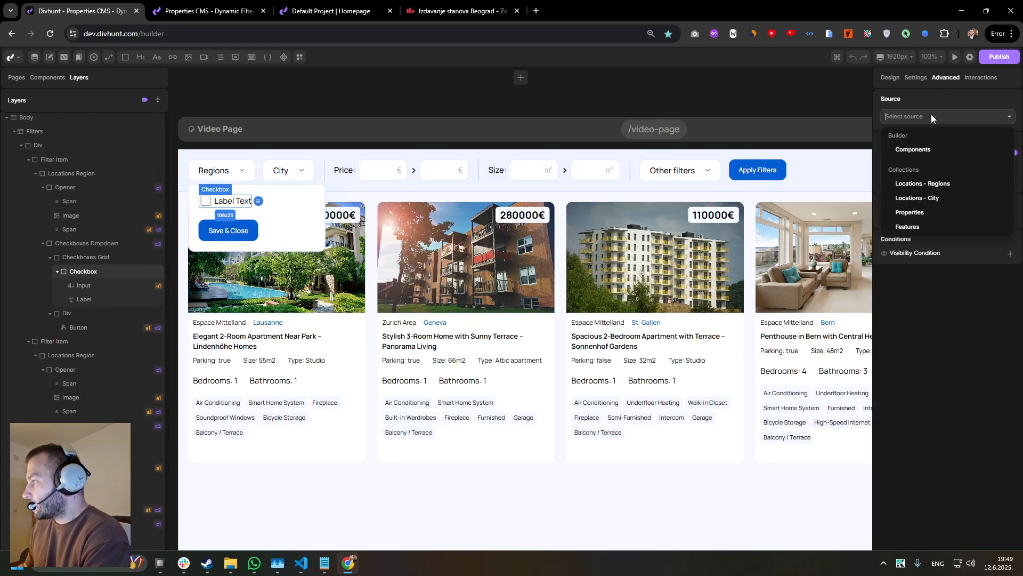
left_click(913, 186)
scroll(933, 437, "down", 3)
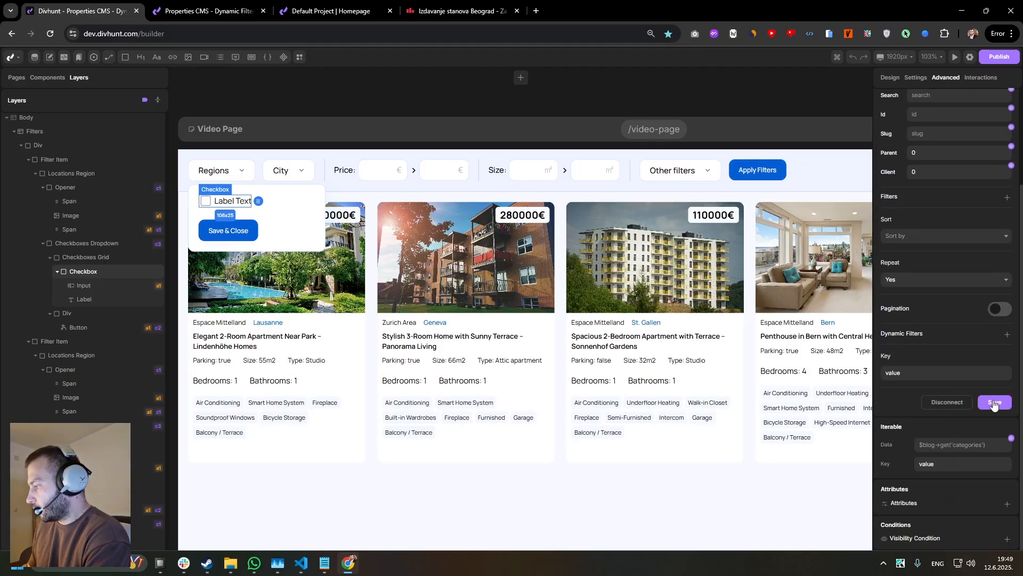
left_click(995, 402)
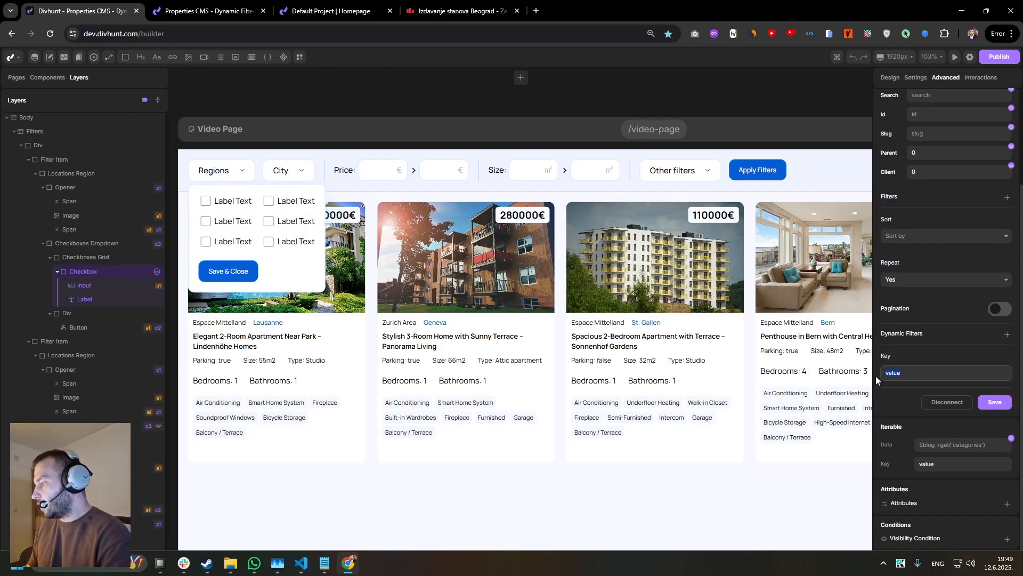
Set the Checkbox source's key to region and save the source.
double_click(906, 372)
type("region")
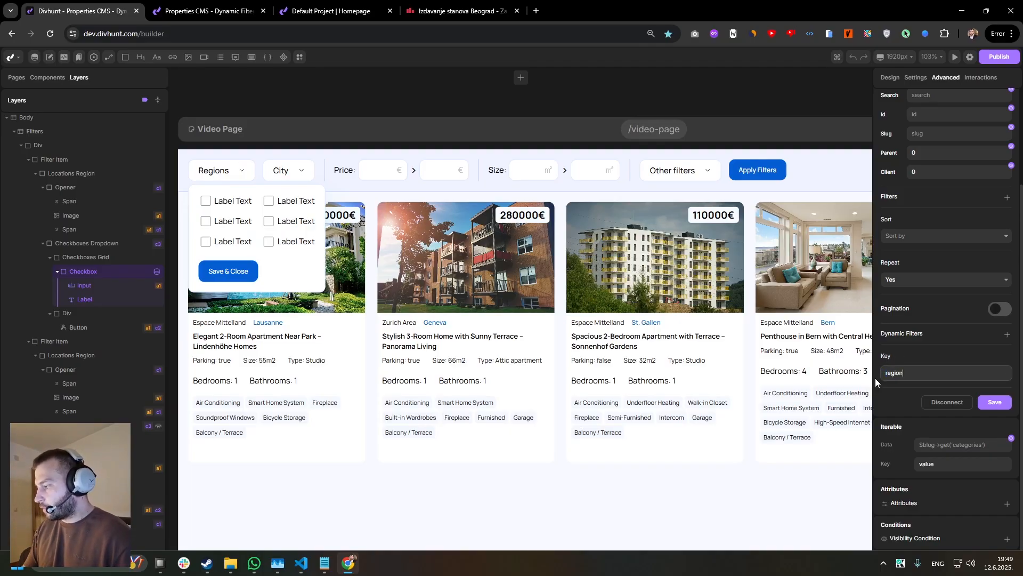
left_click(896, 402)
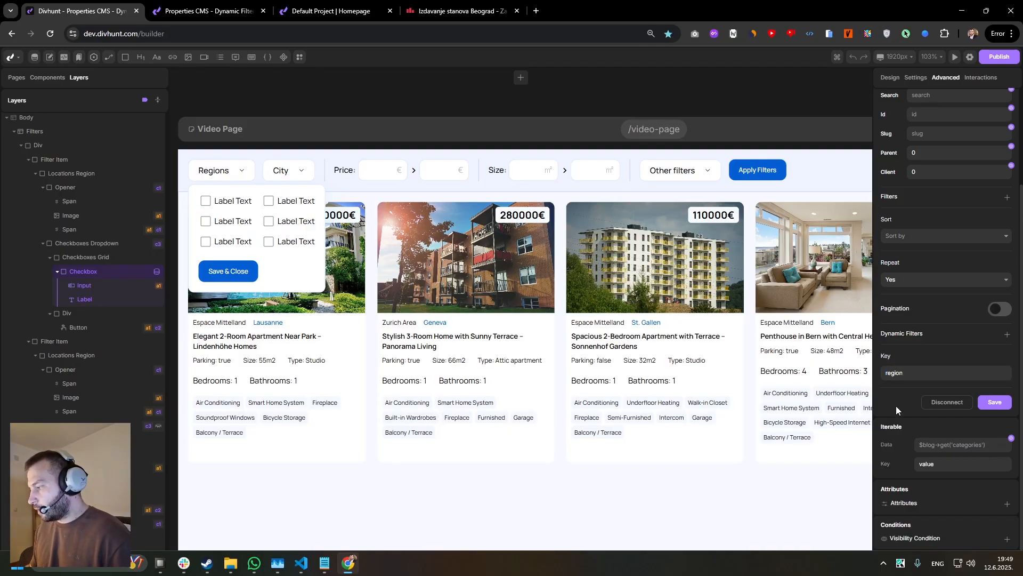
left_click(995, 402)
Bind the content of the Label inside the repeated Checkbox to the region's Name variable.
left_click(231, 203)
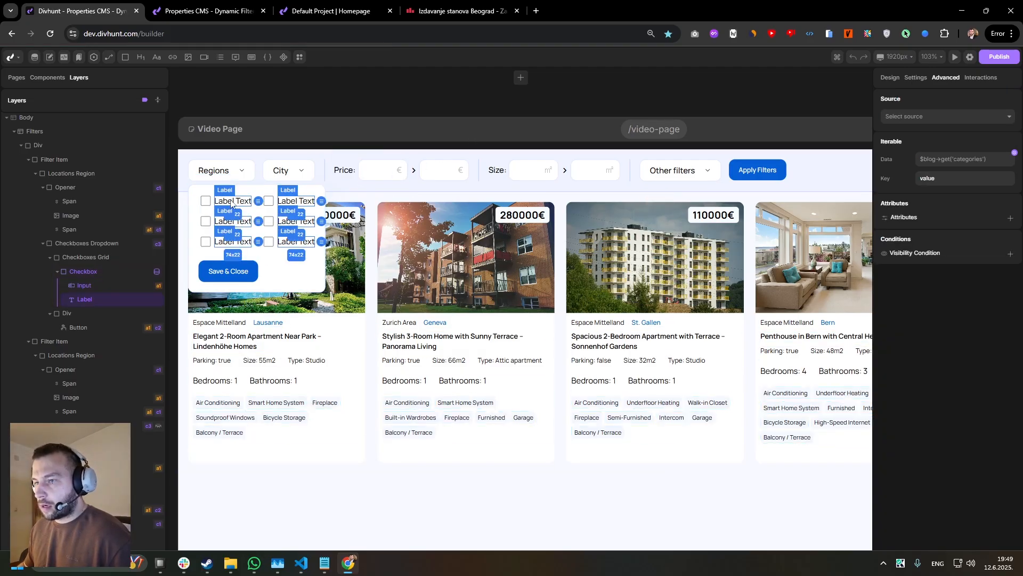
left_click(917, 77)
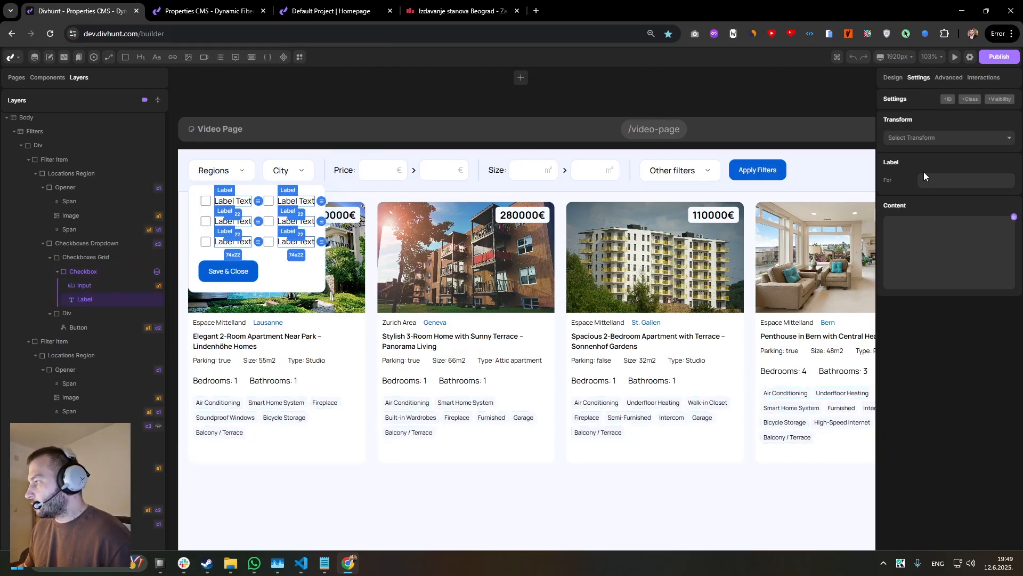
left_click(1015, 217)
left_click(777, 300)
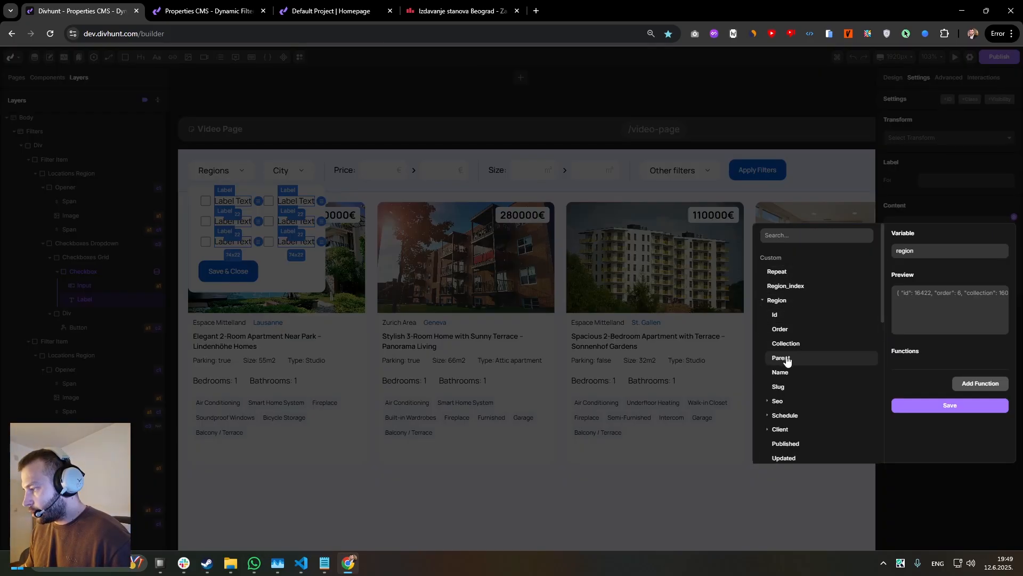
left_click(780, 372)
left_click(922, 405)
scroll(241, 183, "up", 4)
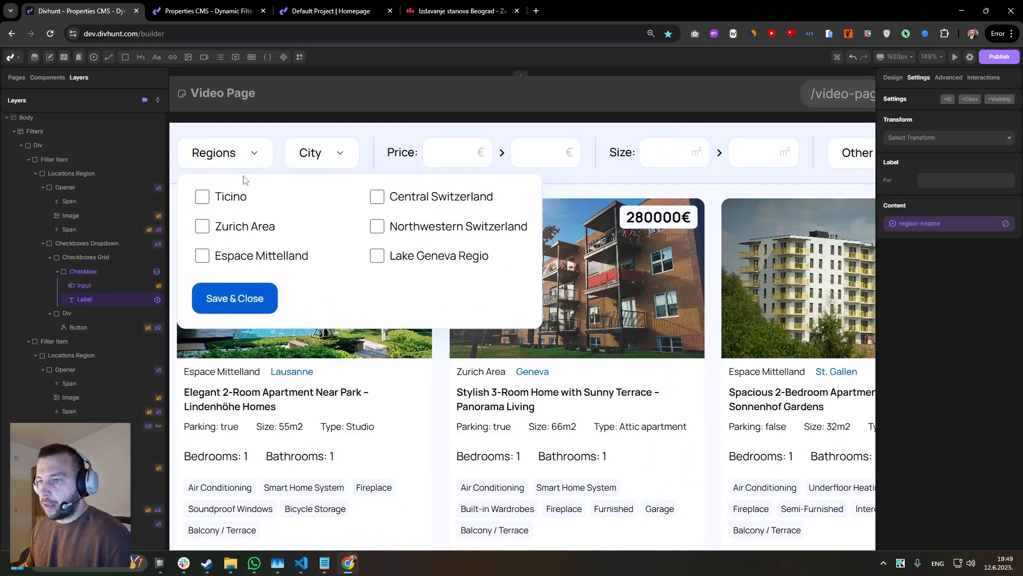
Bind the value of the checkbox Input in the Regions dropdown to the region's Id variable.
left_click(202, 197)
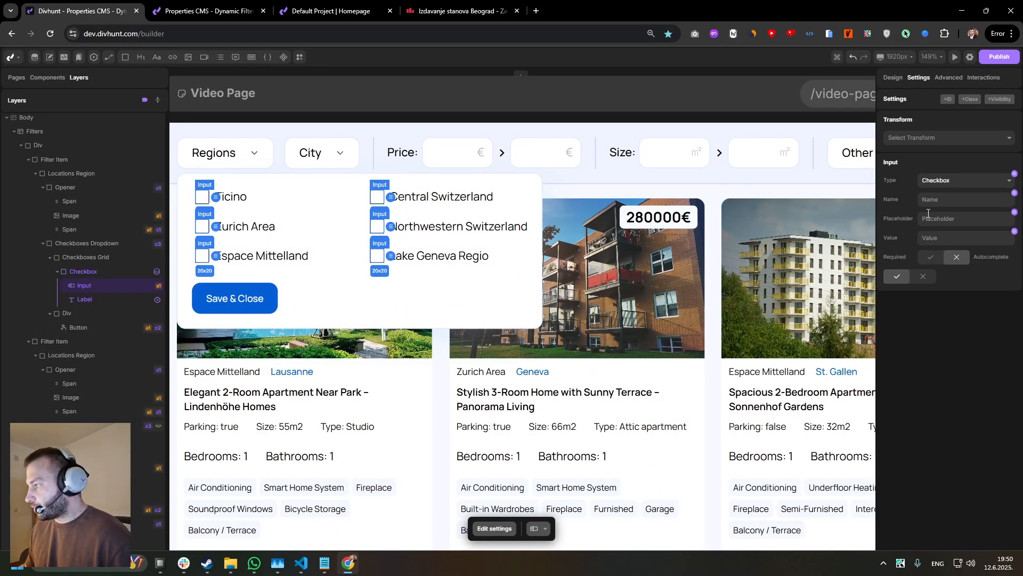
left_click(931, 236)
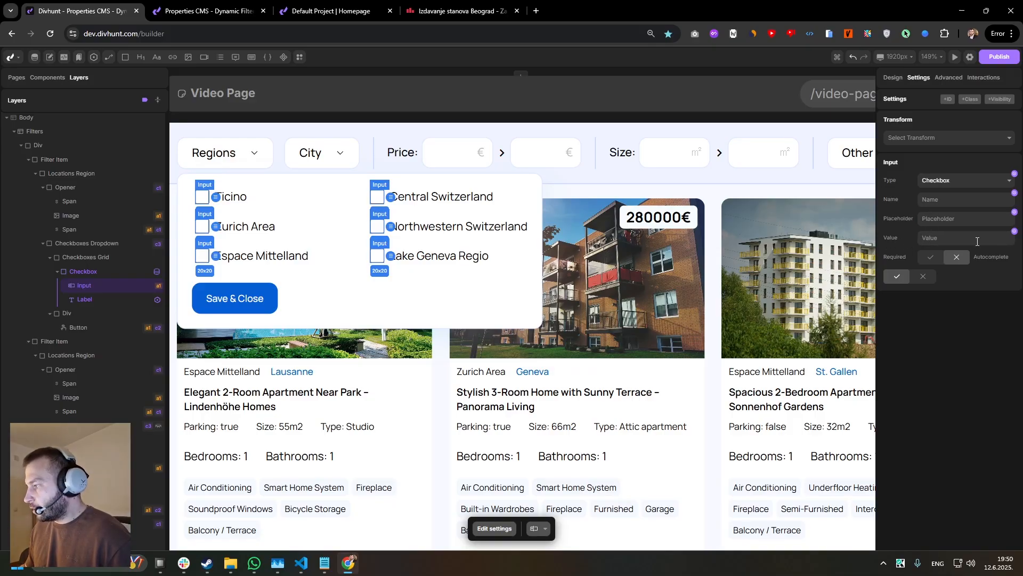
left_click(1015, 231)
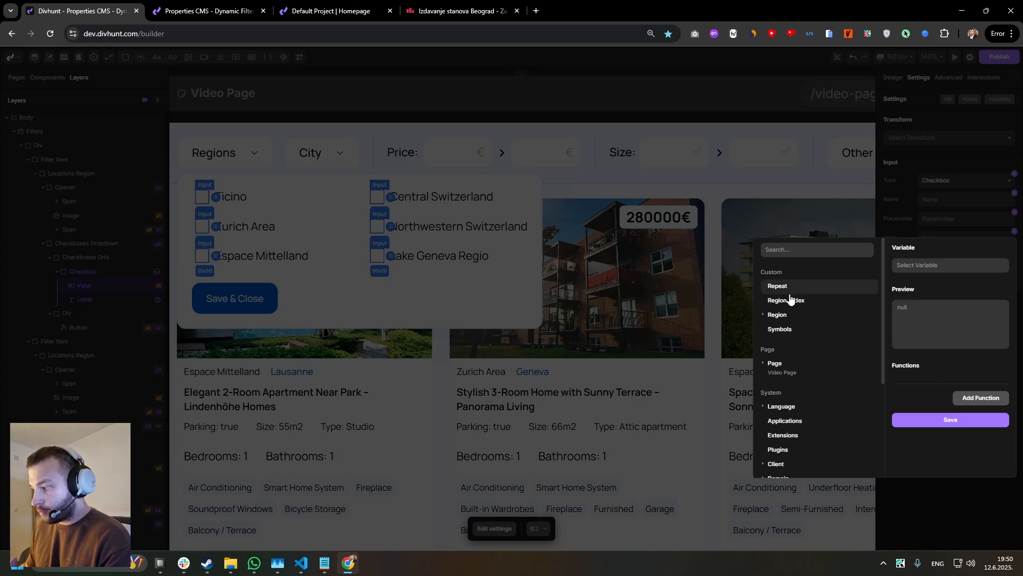
left_click(783, 314)
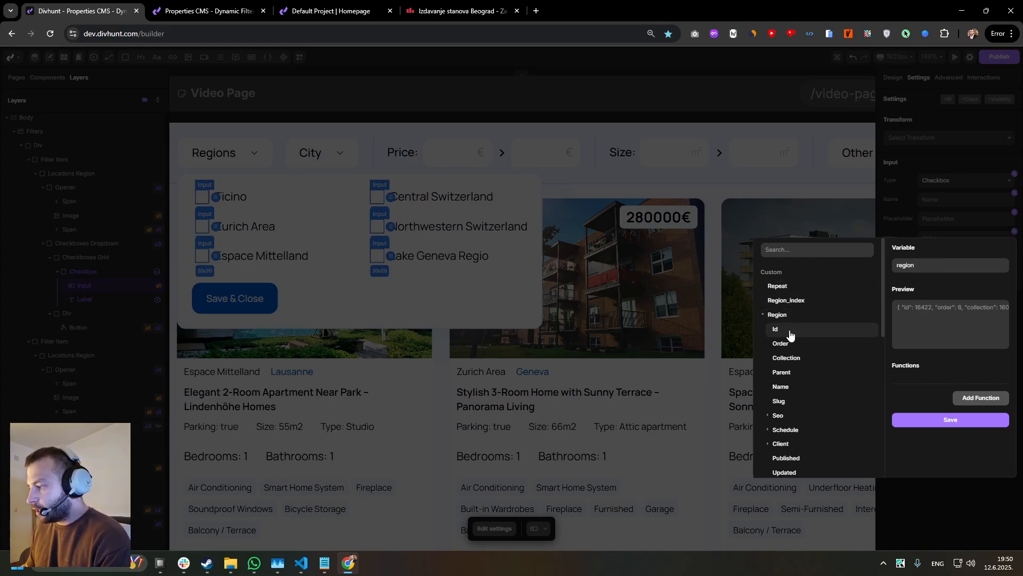
left_click(778, 330)
left_click(929, 421)
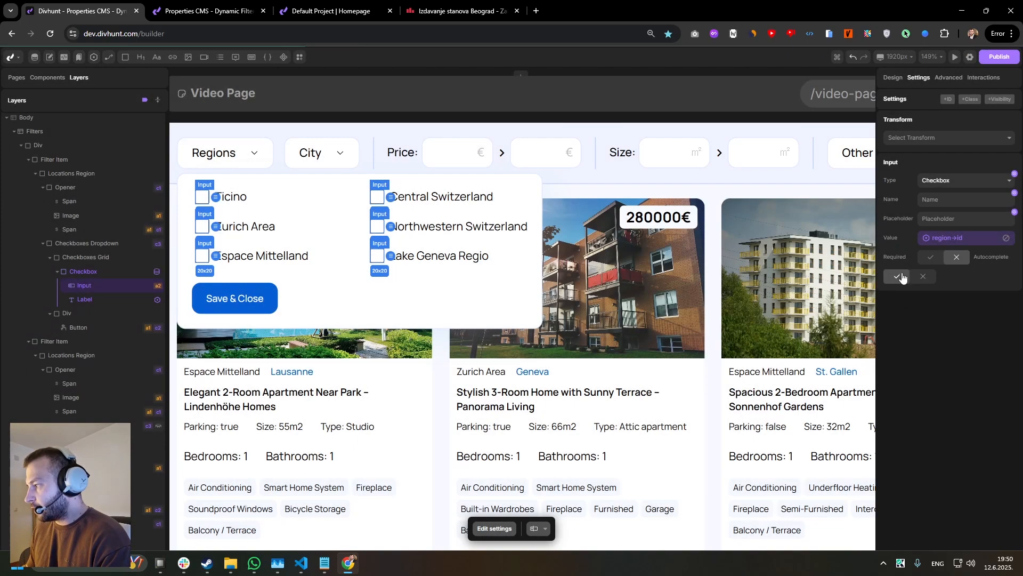
left_click(949, 240)
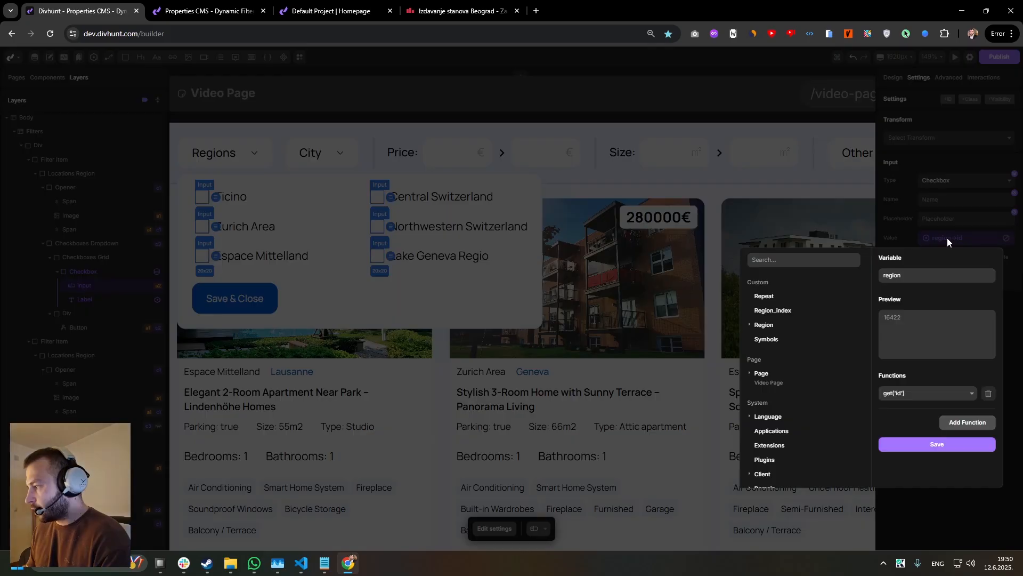
left_click(765, 324)
left_click(762, 339)
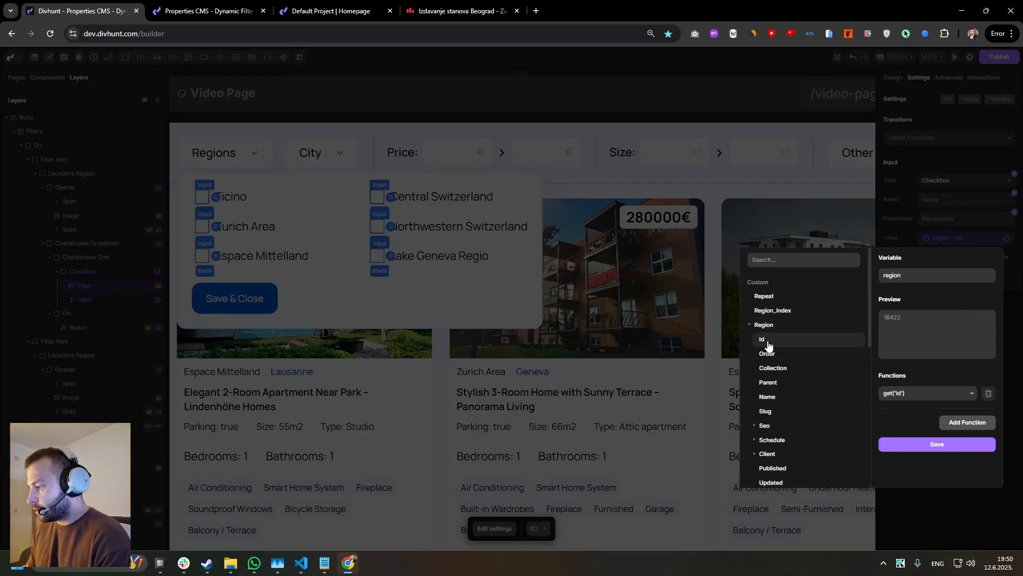
left_click(918, 437)
Name the Regions checkbox Input region and compare it with the live page's URL.
left_click(935, 200)
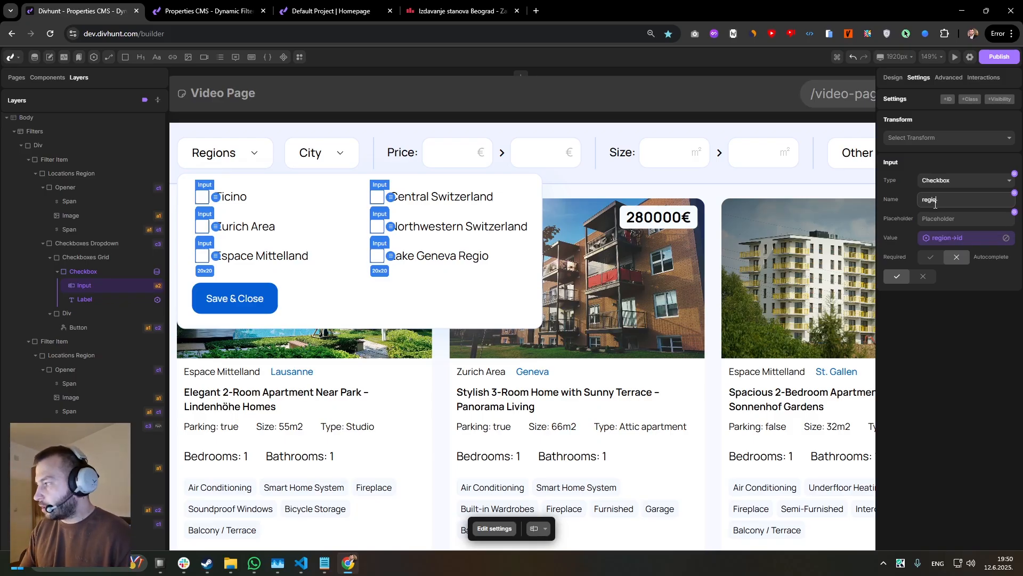
left_click(958, 262)
left_click_drag(947, 201, 920, 215)
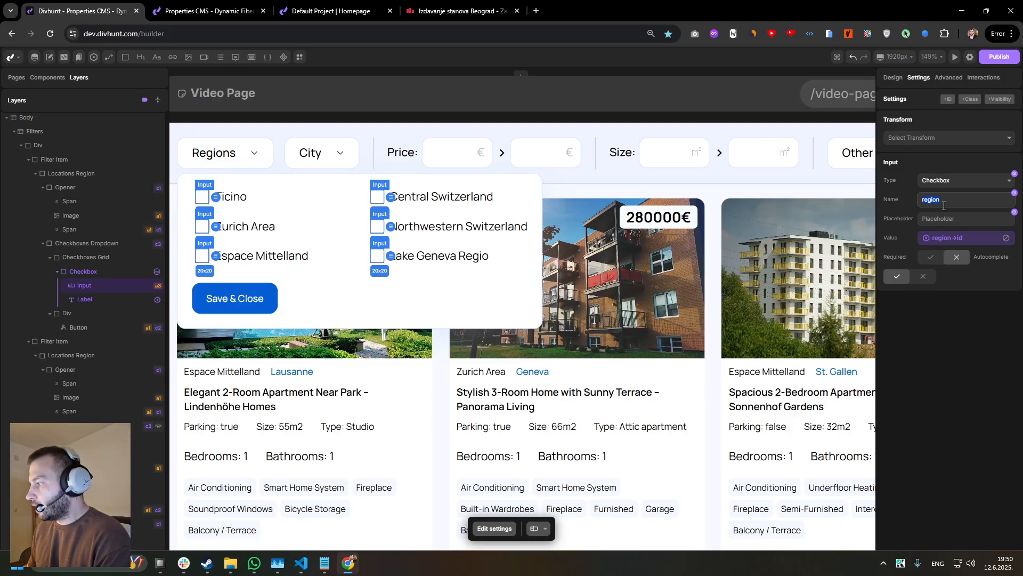
left_click(221, 10)
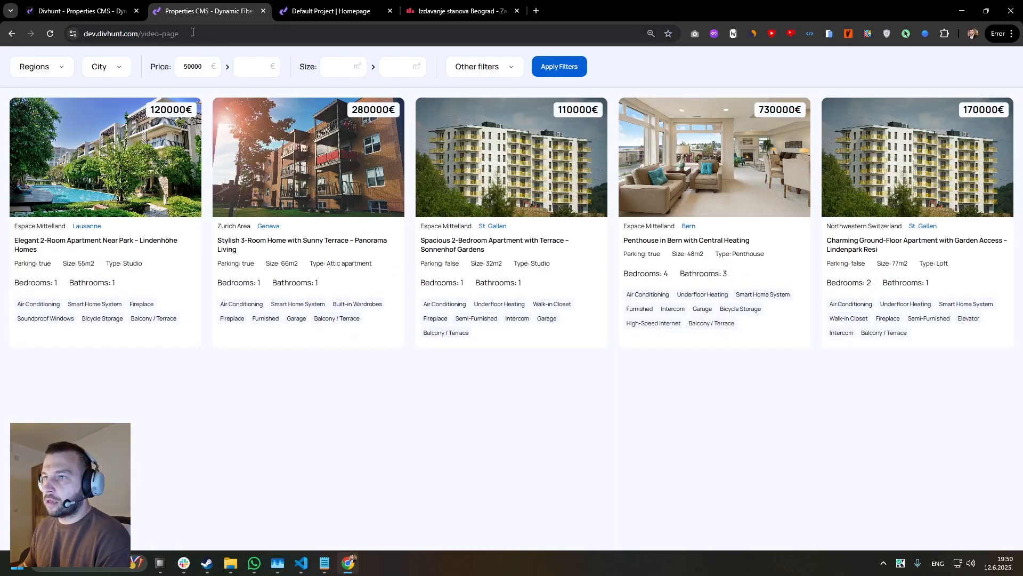
left_click(91, 4)
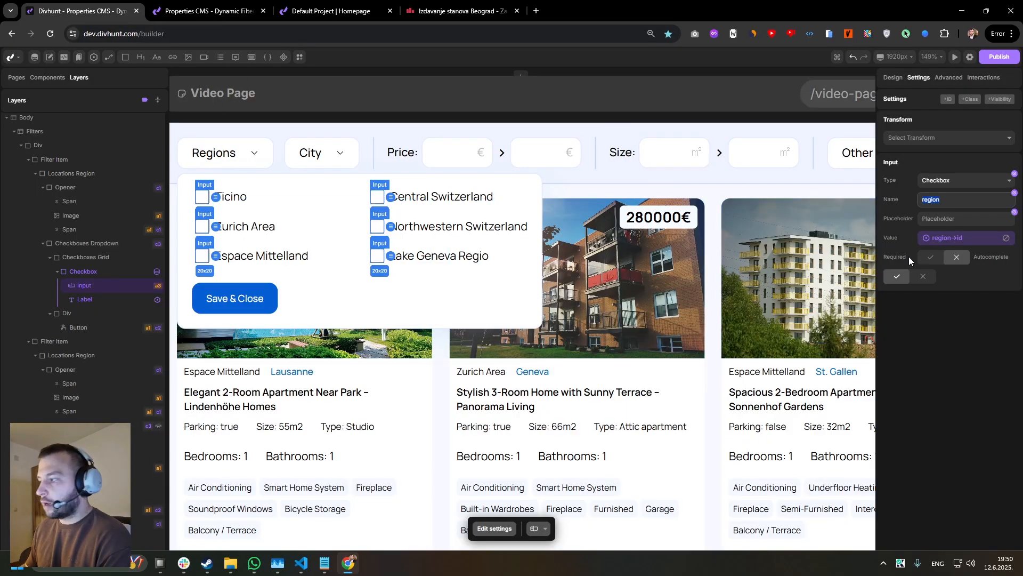
left_click(932, 205)
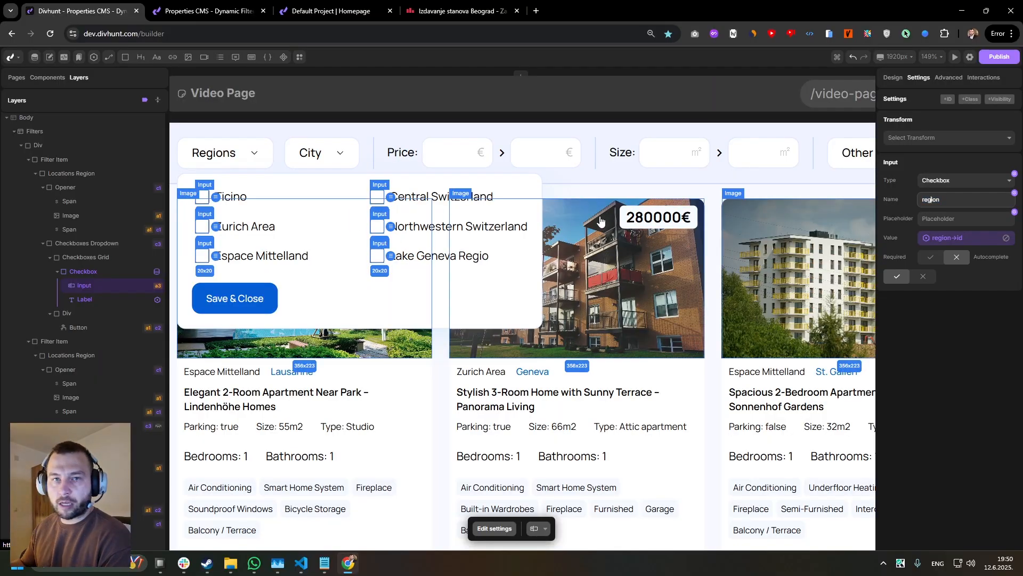
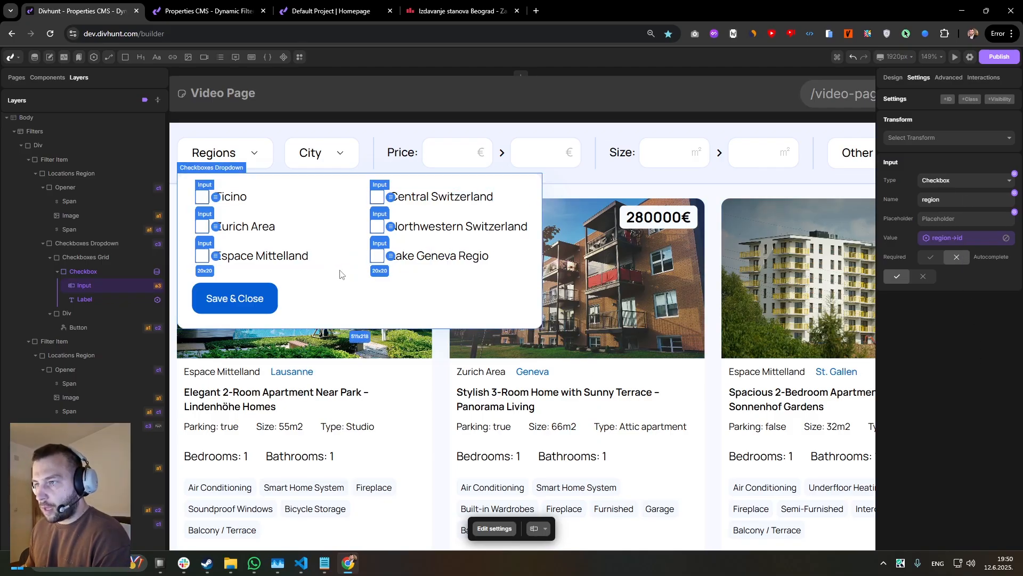
Start a new dynamic filter on the Property Item's source with the field type Checkboxes (Multiple).
scroll(340, 275, "down", 5)
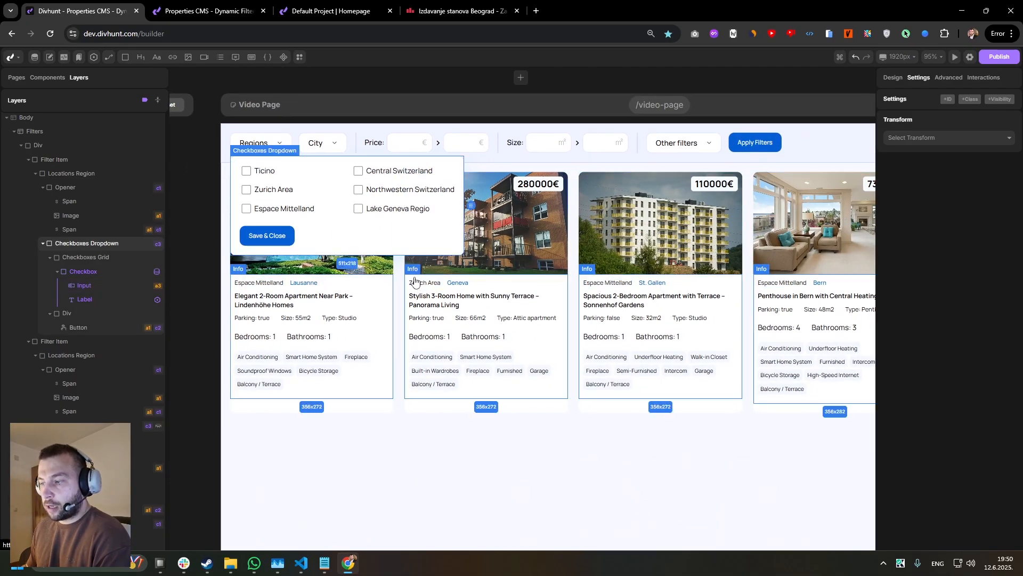
left_click(414, 279)
left_click(73, 231)
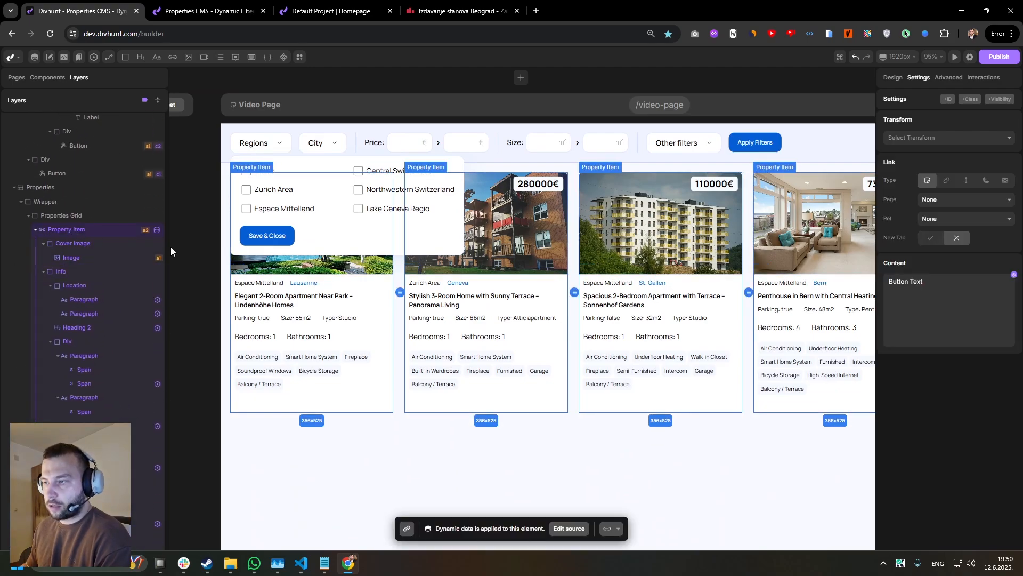
left_click(949, 79)
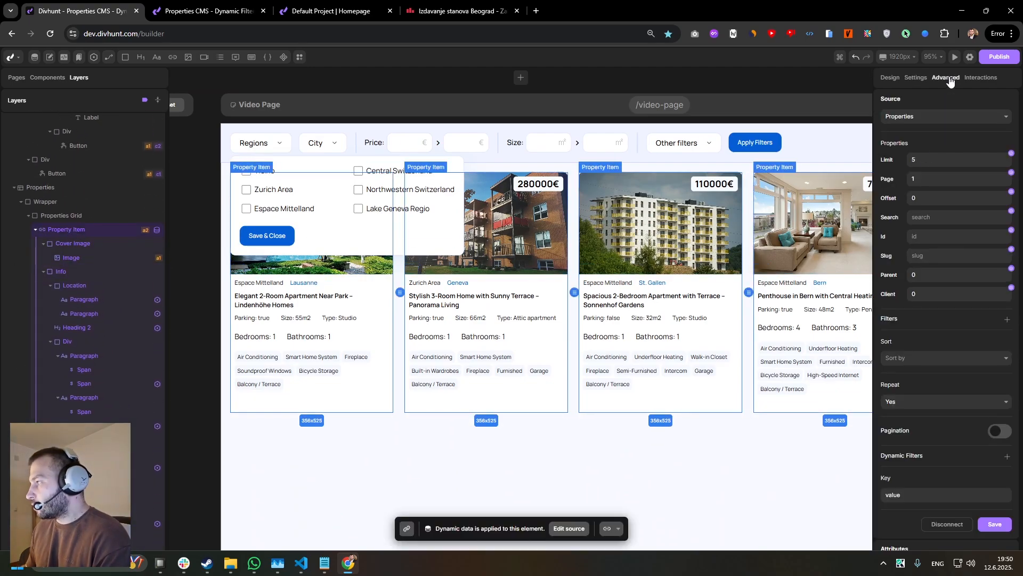
scroll(909, 308, "down", 2)
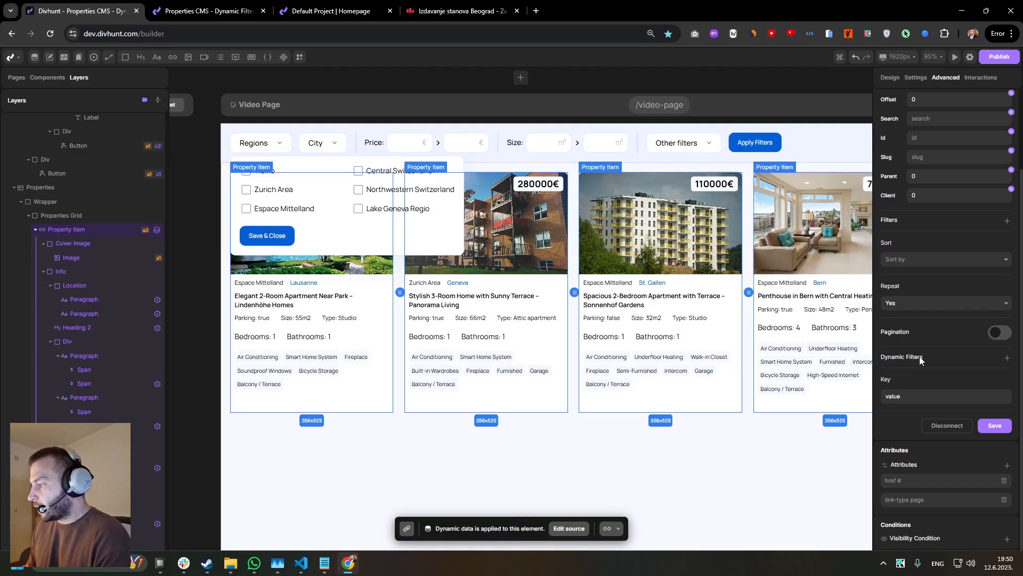
left_click(1007, 357)
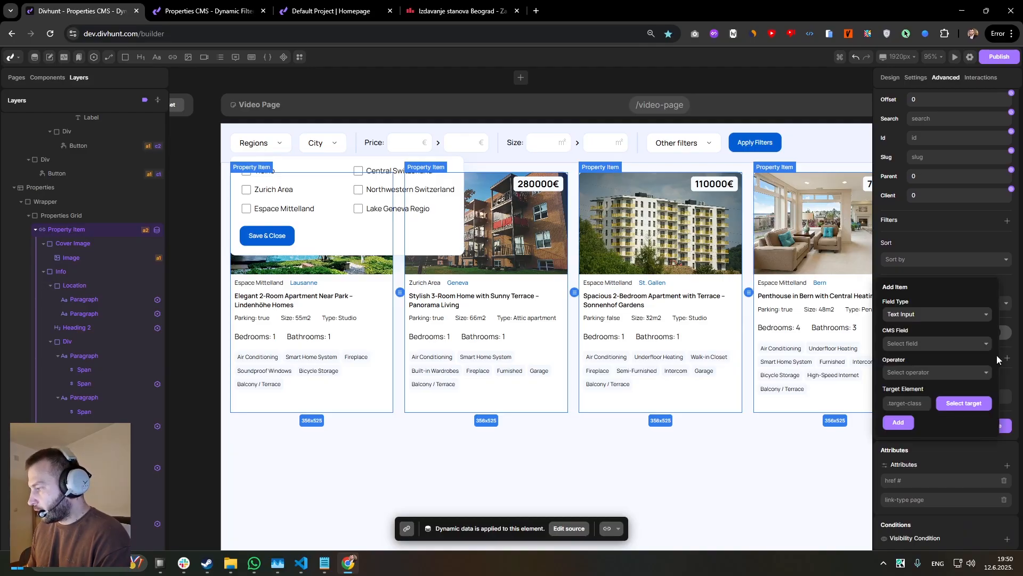
left_click(940, 319)
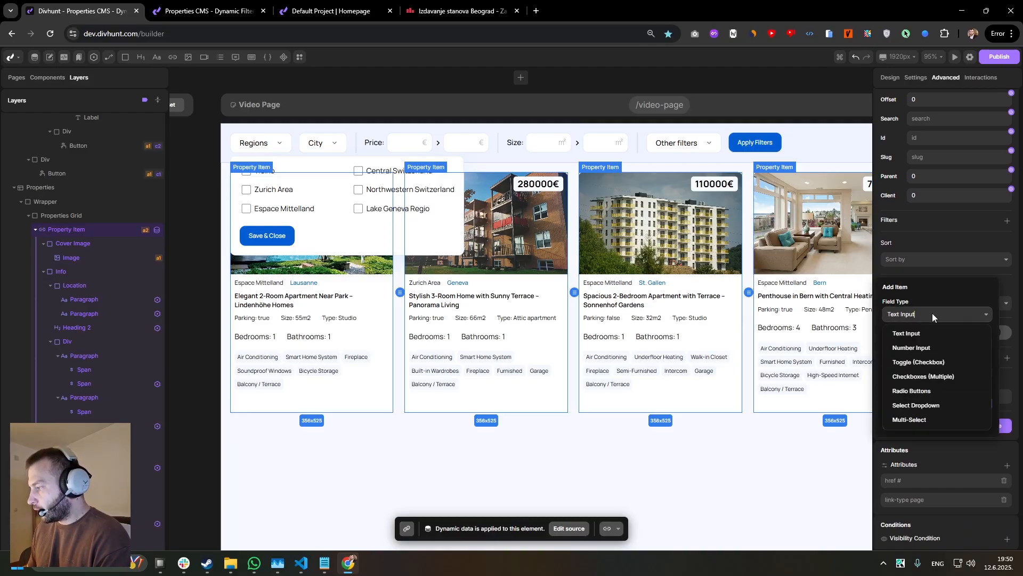
left_click(899, 379)
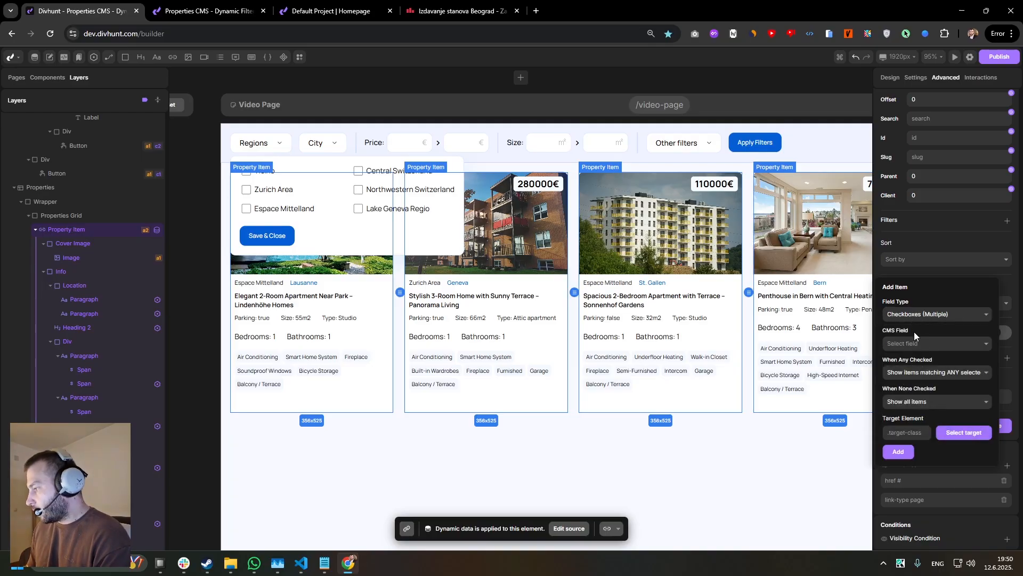
Set the dynamic filter's CMS field to Region.
left_click_drag(914, 335, 889, 331)
double_click(885, 332)
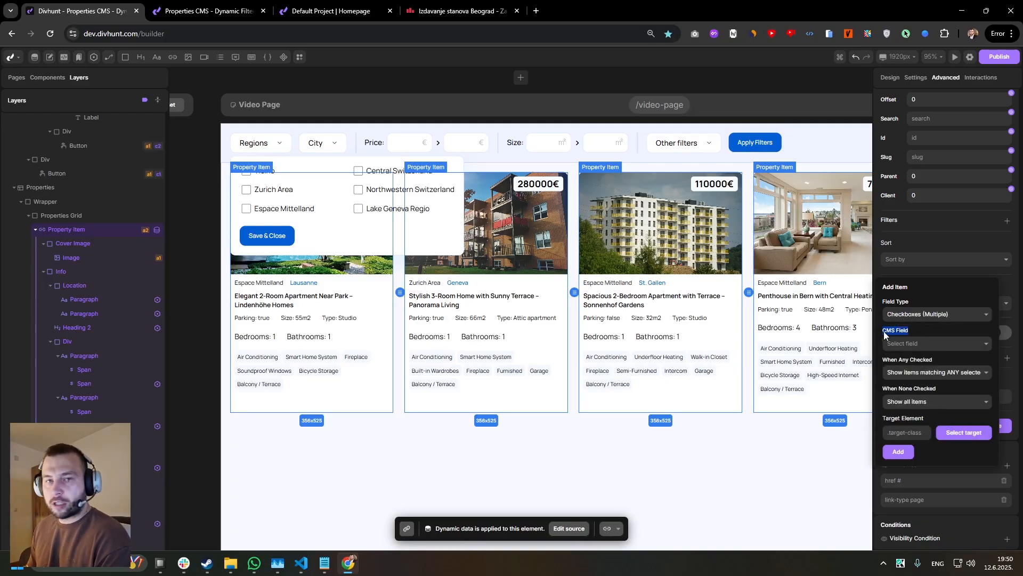
left_click(920, 345)
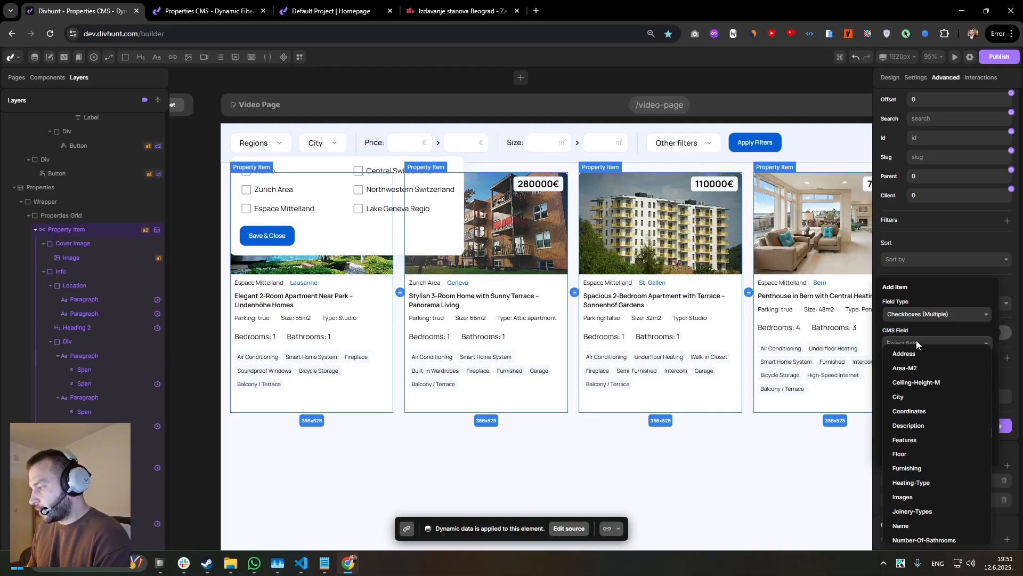
scroll(919, 368, "down", 2)
scroll(914, 405, "down", 4)
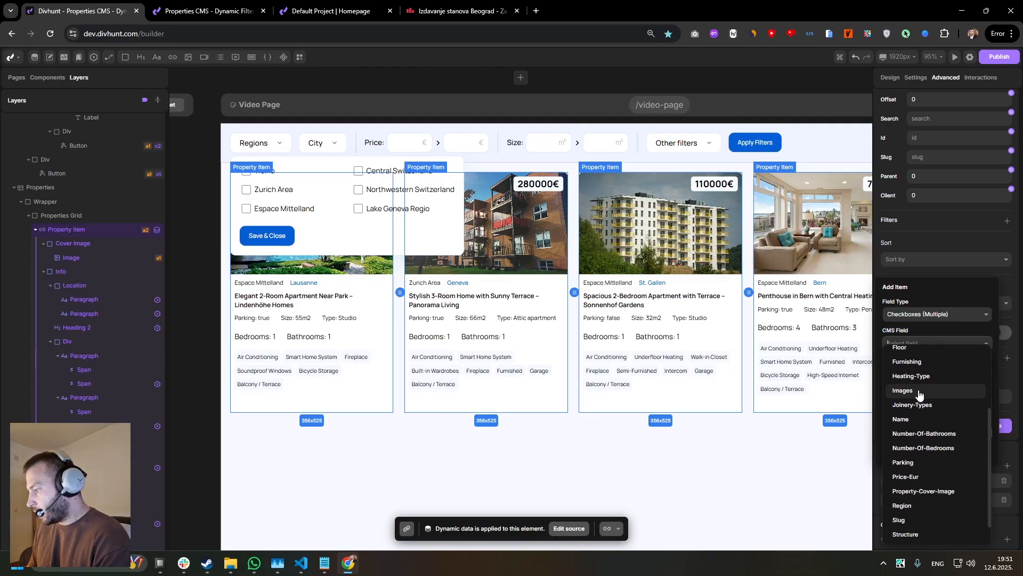
left_click(907, 480)
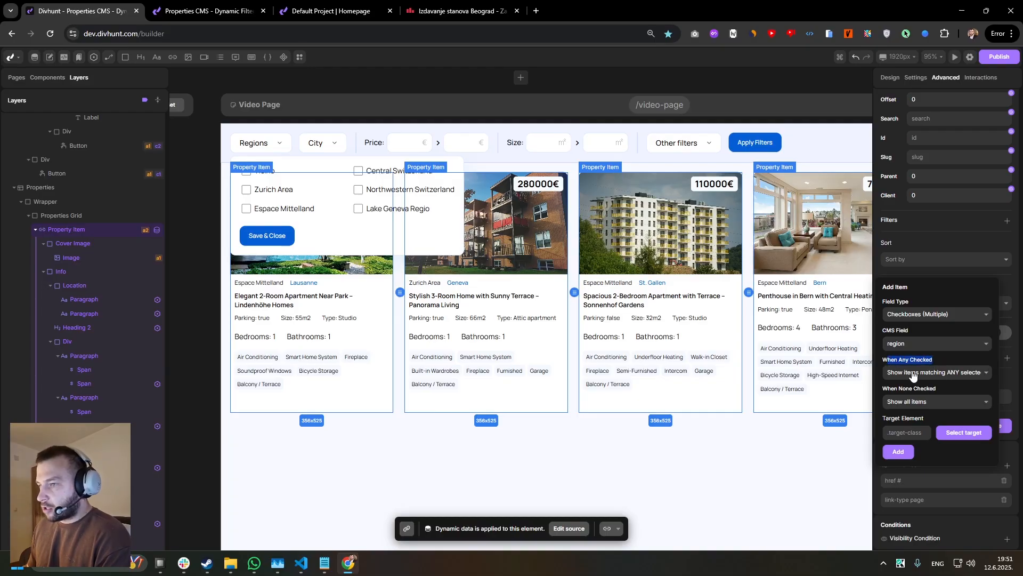
Set the filter to show items matching ANY selected when any checkbox is checked.
left_click(914, 375)
left_click(942, 371)
left_click(942, 373)
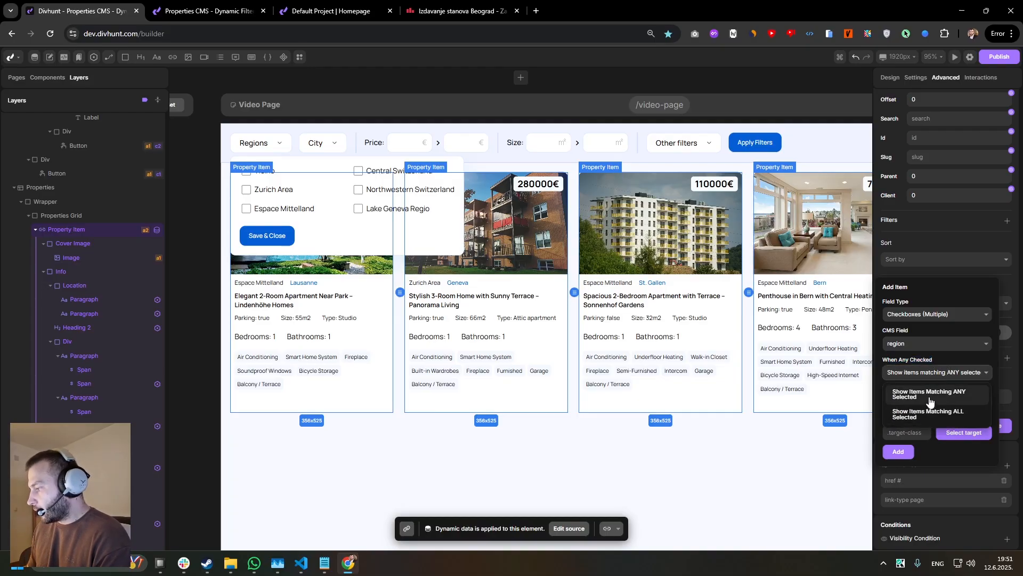
left_click(939, 393)
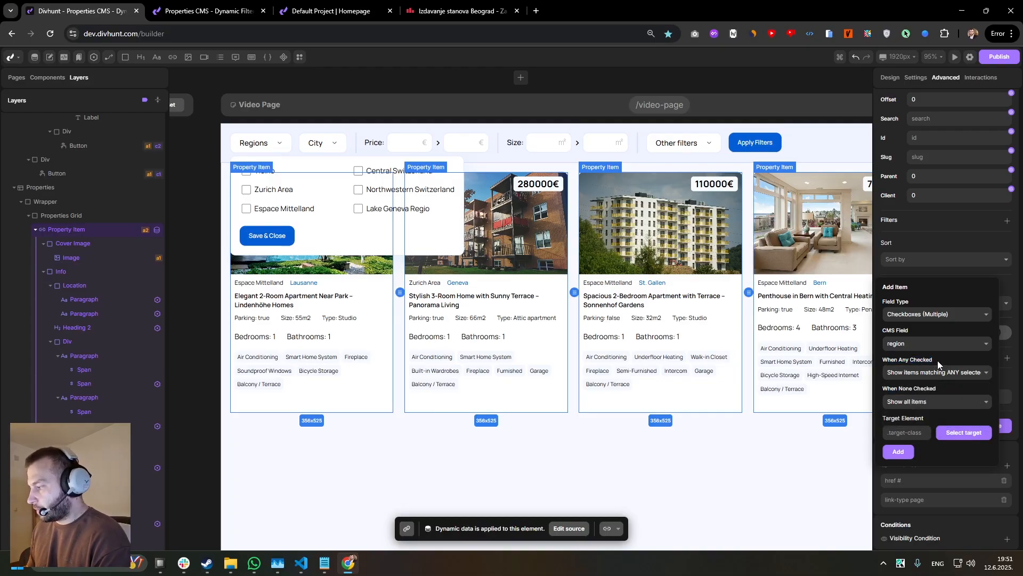
Reload the live video page, check Ticino and Zurich Area in the Regions dropdown, and return to the builder.
left_click(207, 11)
left_click(51, 74)
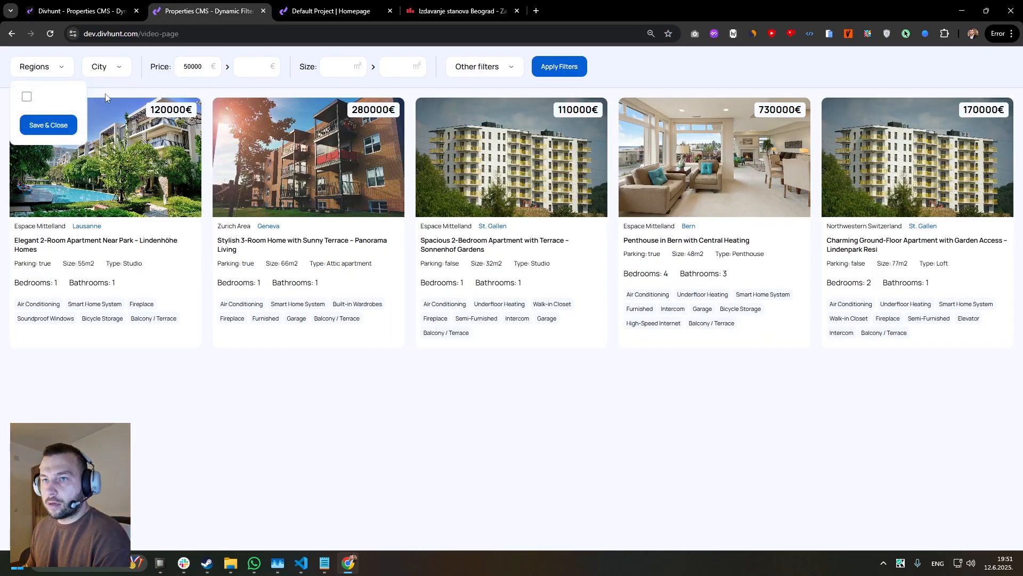
left_click(146, 85)
key("F5")
left_click(47, 72)
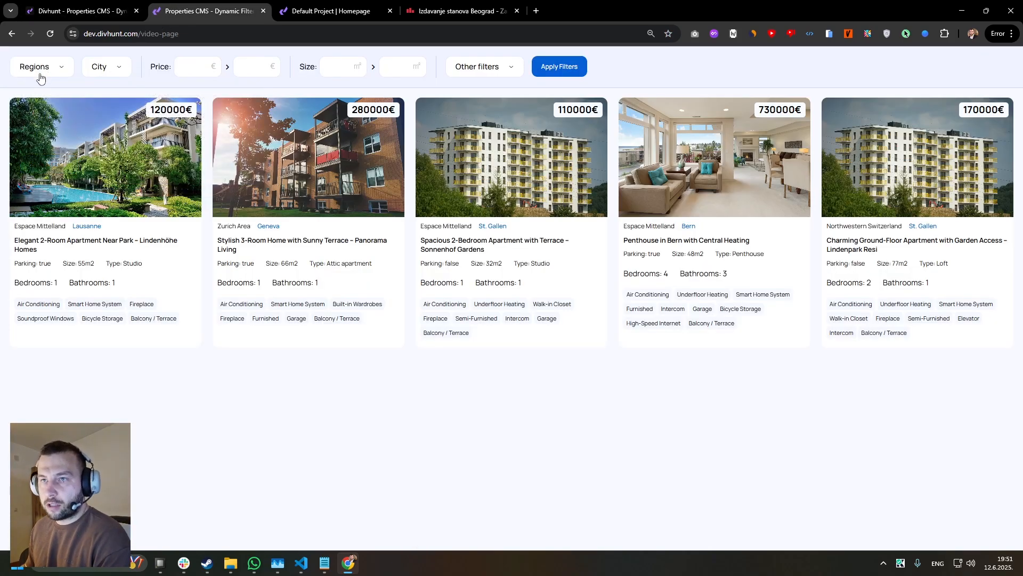
left_click(35, 75)
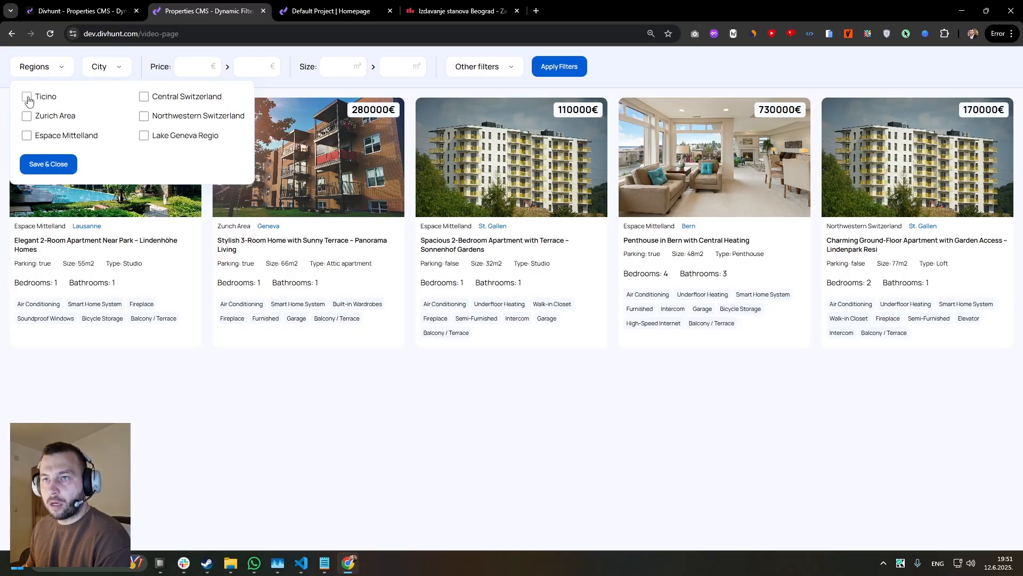
left_click(27, 98)
left_click(28, 117)
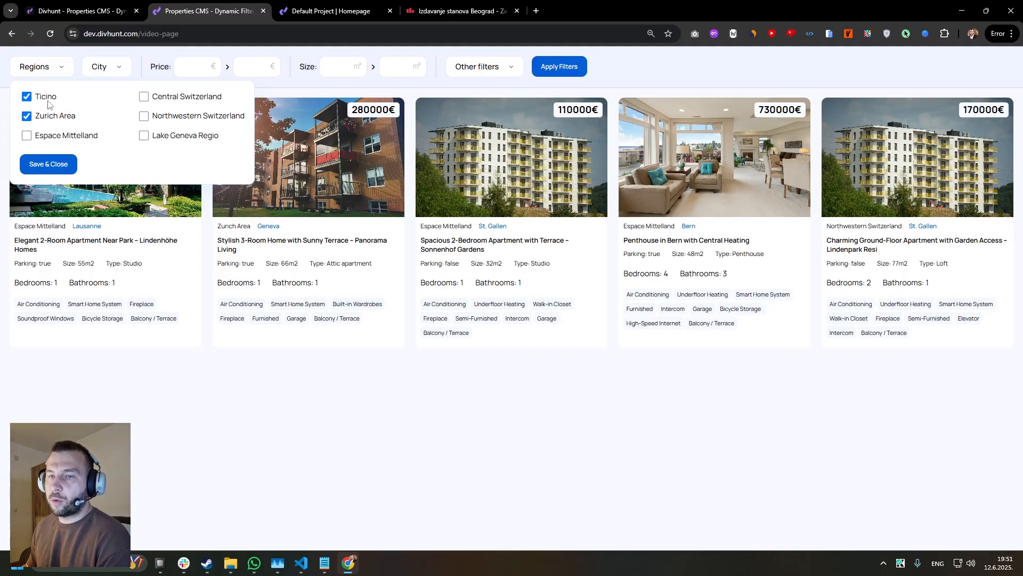
left_click(72, 16)
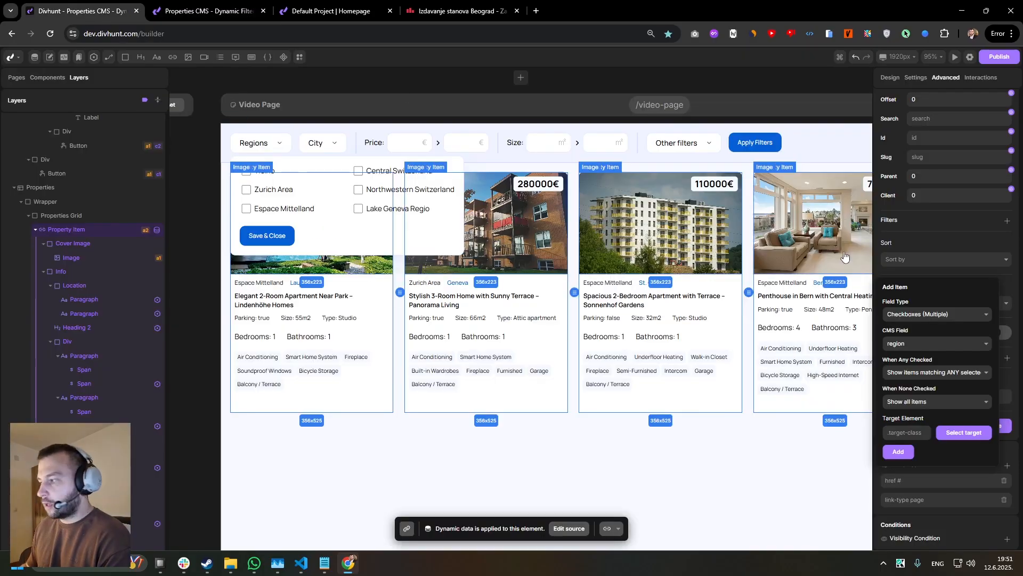
left_click(196, 6)
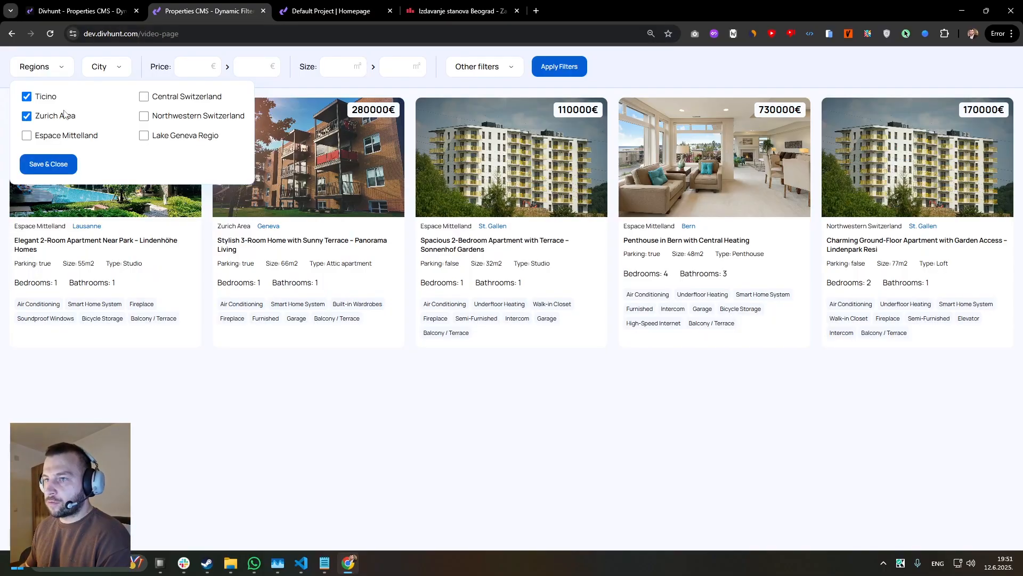
left_click(88, 13)
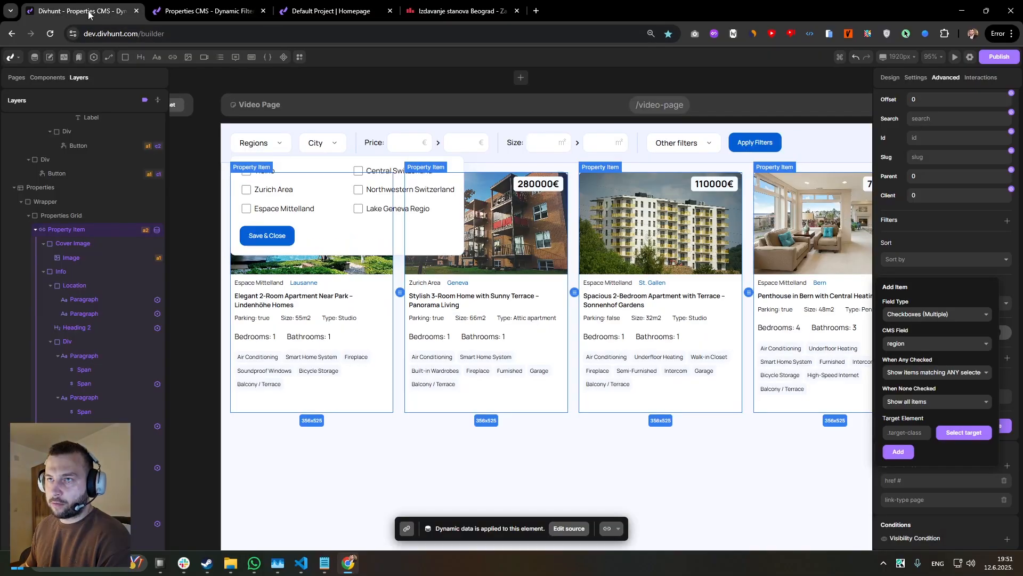
Review the When Any Checked options, and examine the Other filters dropdown on the live page.
left_click(937, 372)
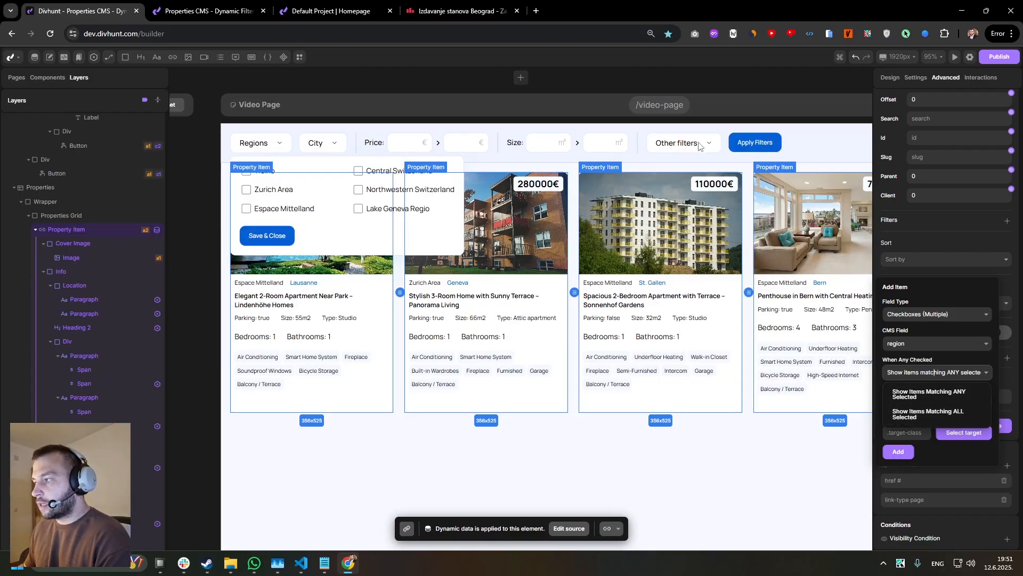
left_click(208, 11)
left_click(482, 67)
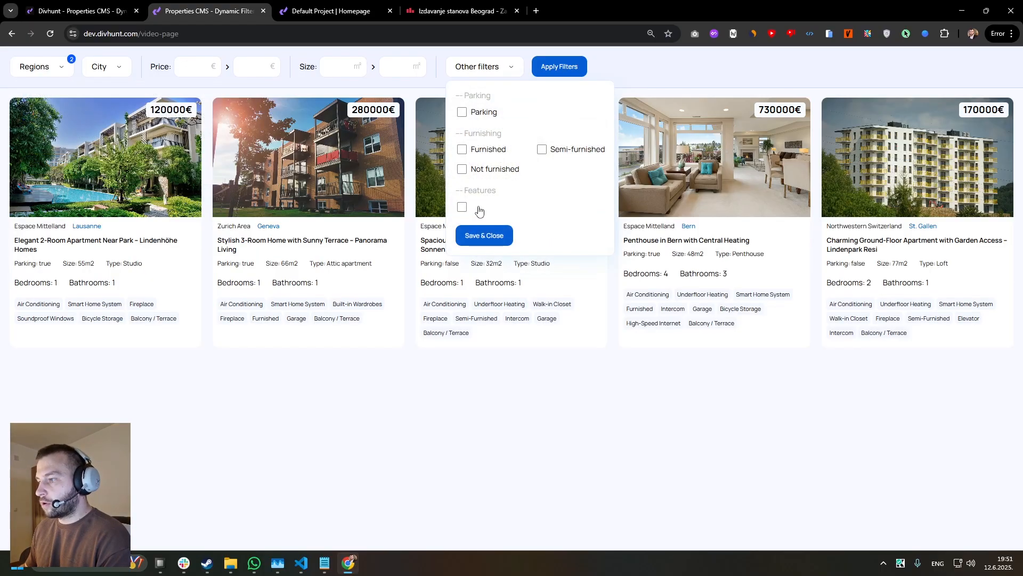
Back in the builder, set the region filter to show all items when none are checked.
left_click(104, 11)
left_click(930, 374)
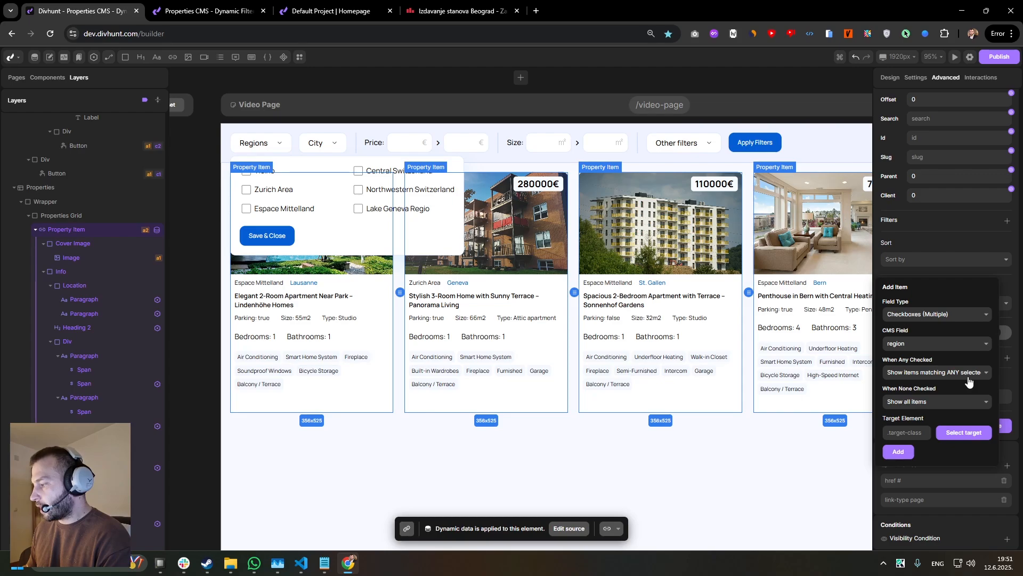
left_click(930, 402)
left_click(920, 421)
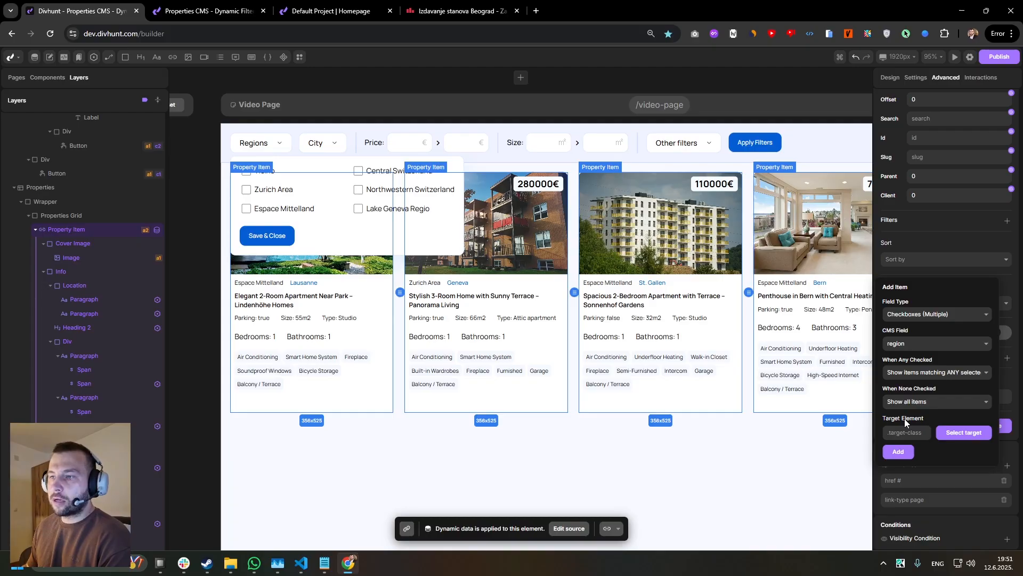
left_click(912, 432)
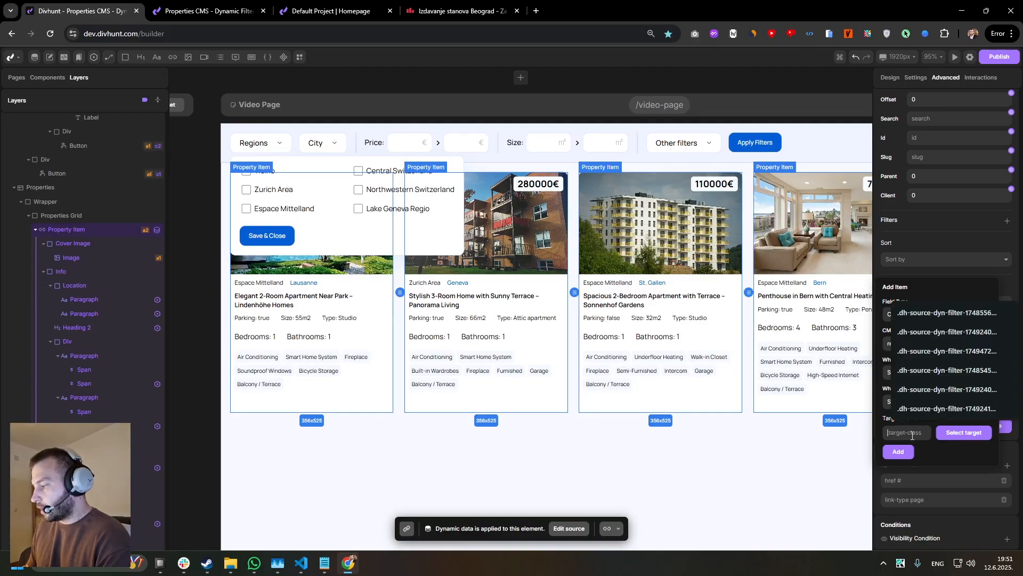
left_click(932, 450)
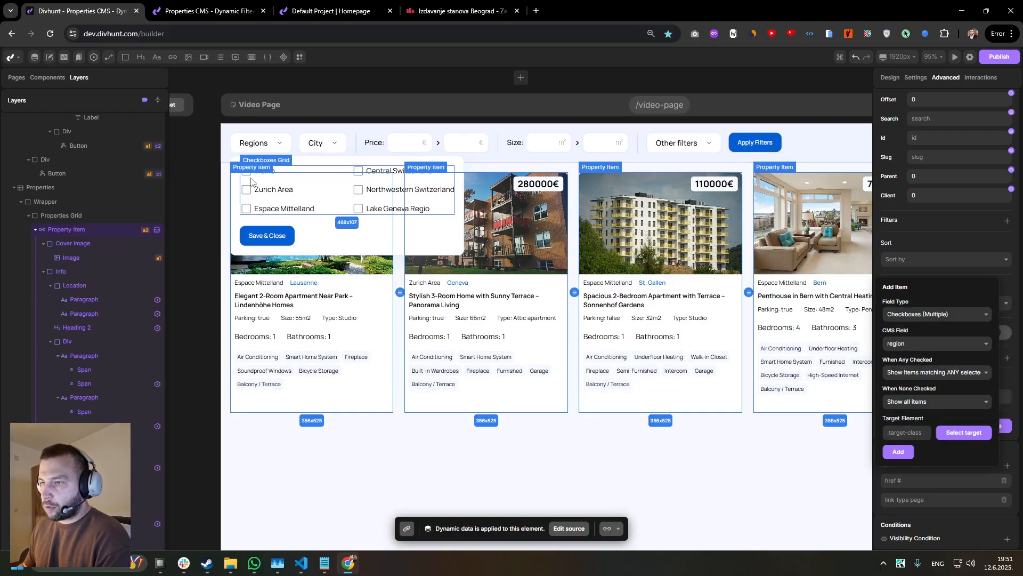
left_click(909, 433)
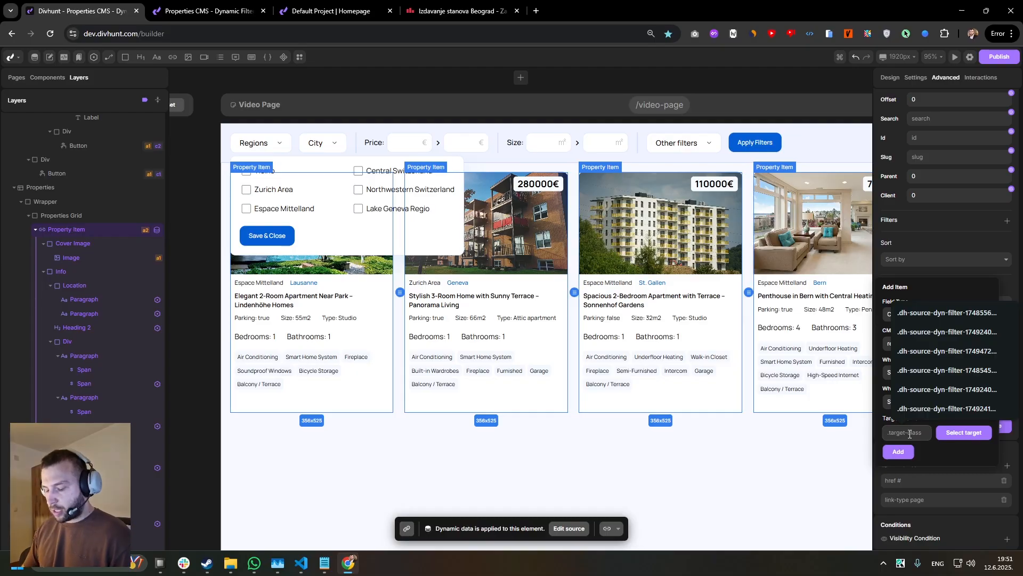
type(".cujstom-class")
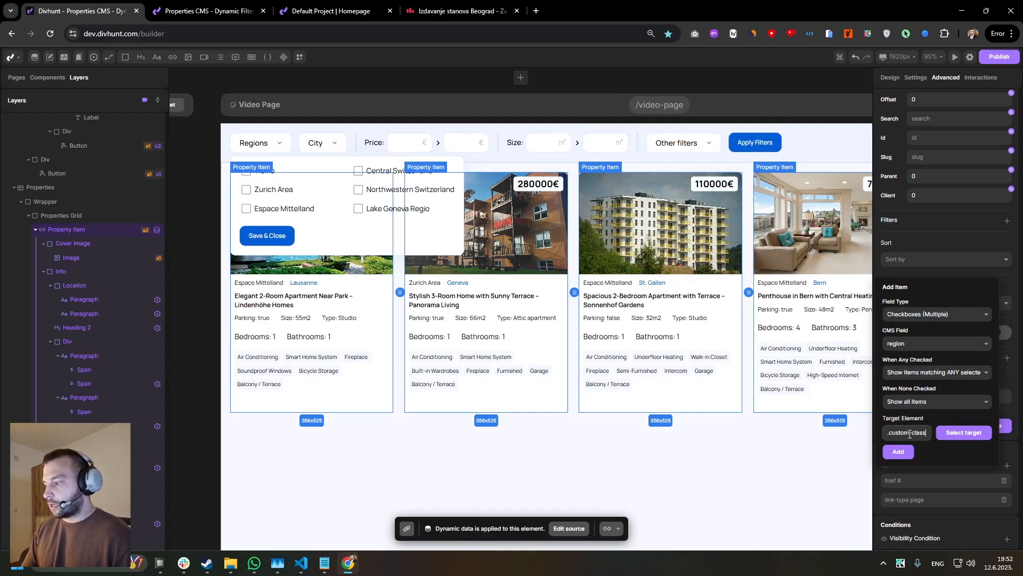
key("ctrl+a")
key("BackSpace")
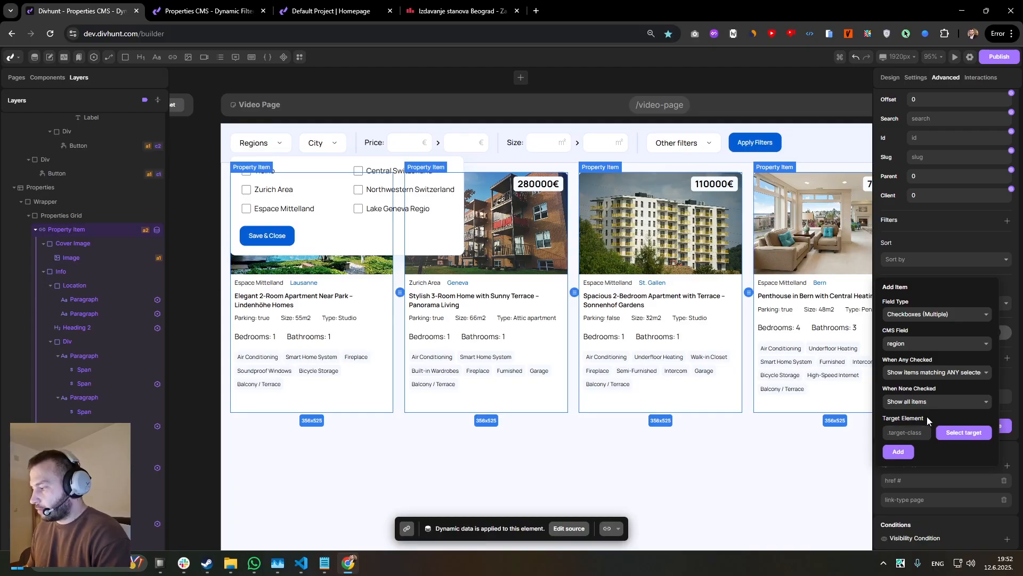
Pick the Regions dropdown's checkbox input as the filter's target element and save the Property Item source.
left_click(954, 435)
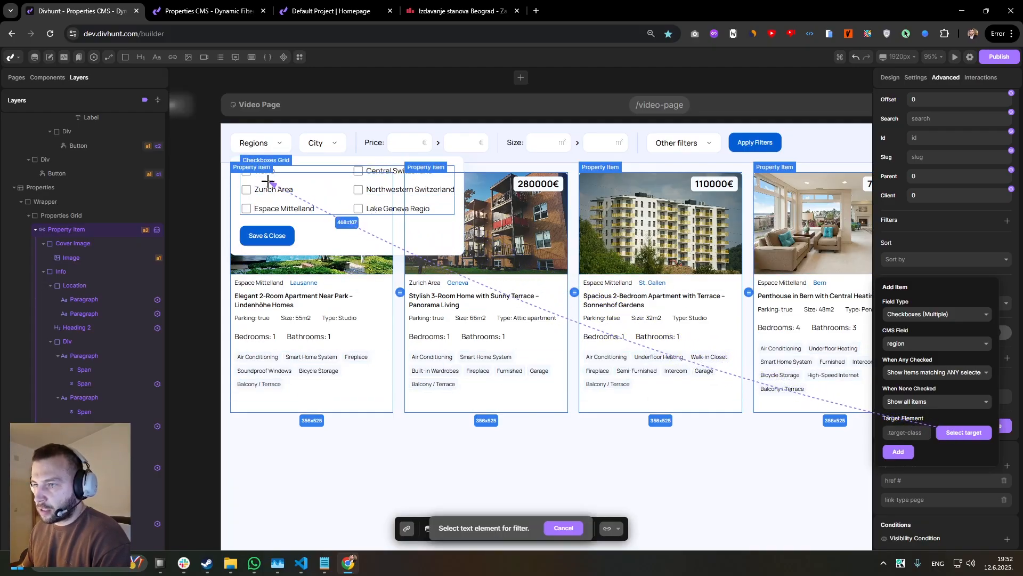
left_click(247, 191)
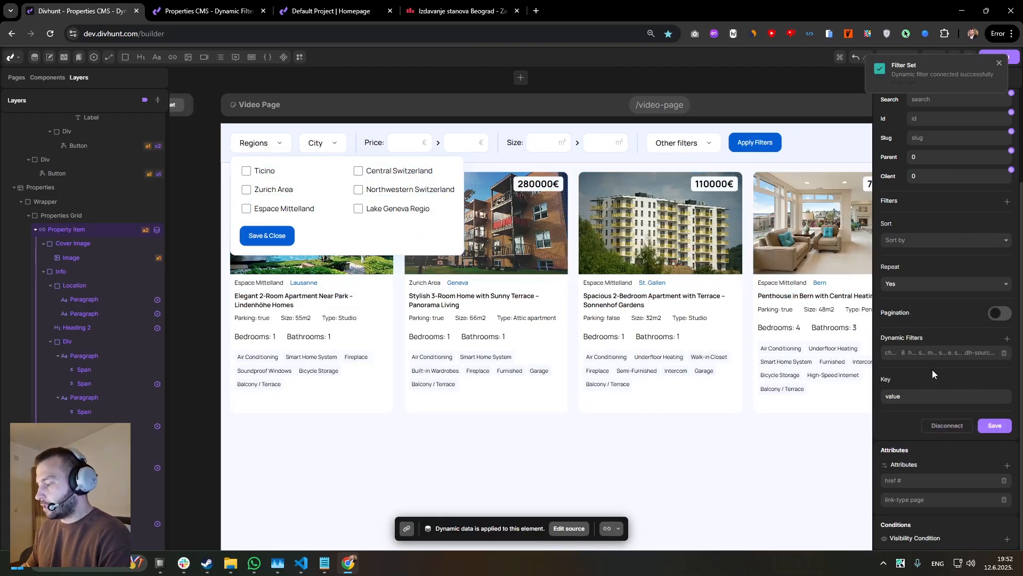
left_click(992, 430)
Reload the live video page and test the Regions filter with Ticino and Central Switzerland checked.
left_click(221, 8)
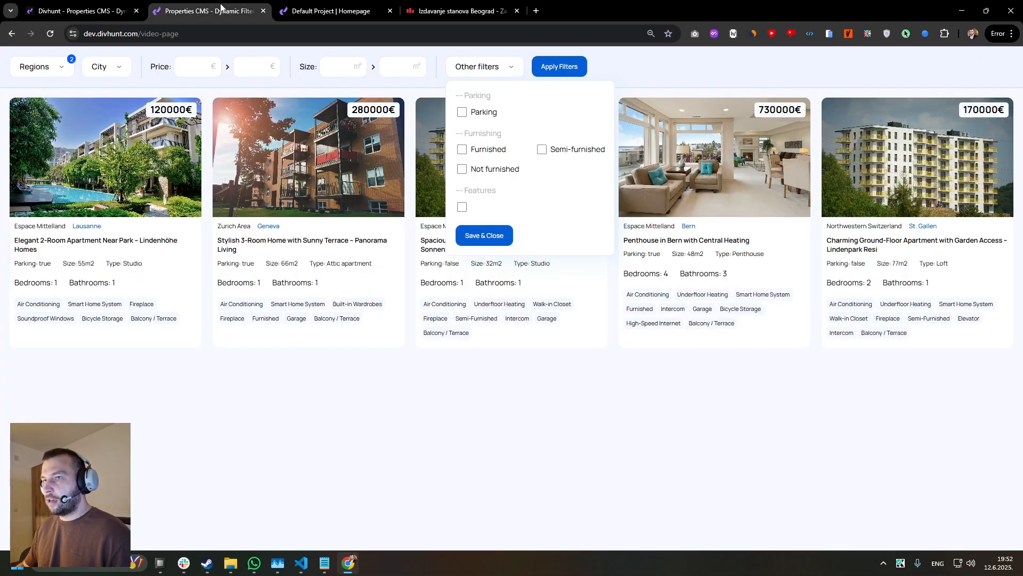
key("ctrl+r")
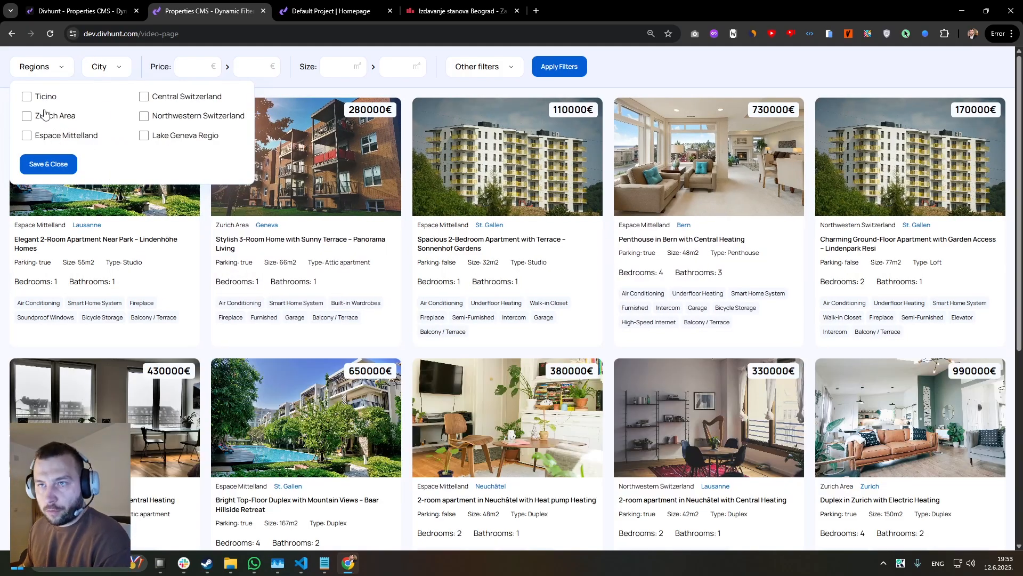
left_click(27, 97)
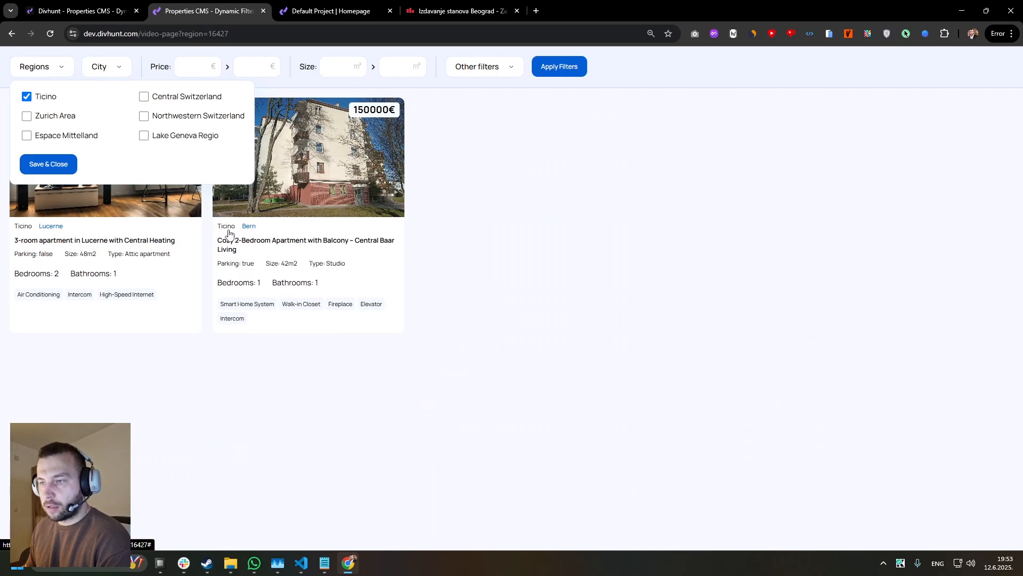
left_click(144, 97)
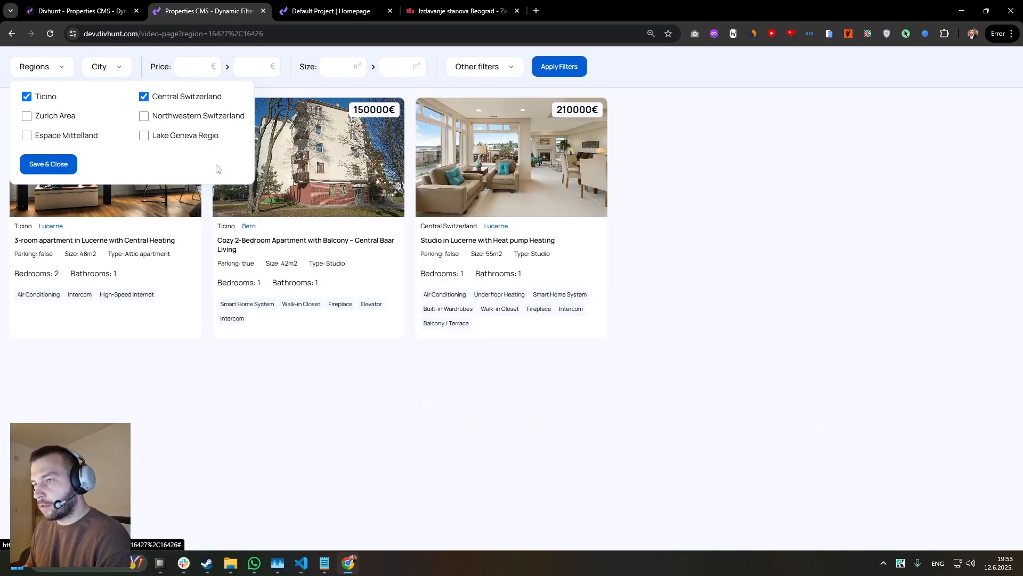
Extend the live Regions filter with Lake Geneva Regio and Espace Mittelland, then save and close the dropdown.
left_click(144, 136)
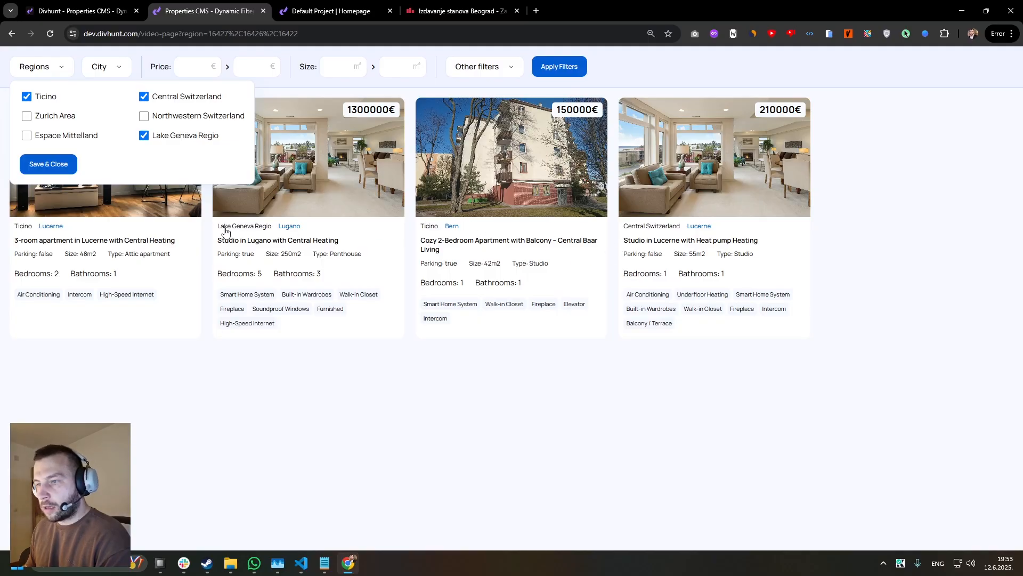
left_click(26, 137)
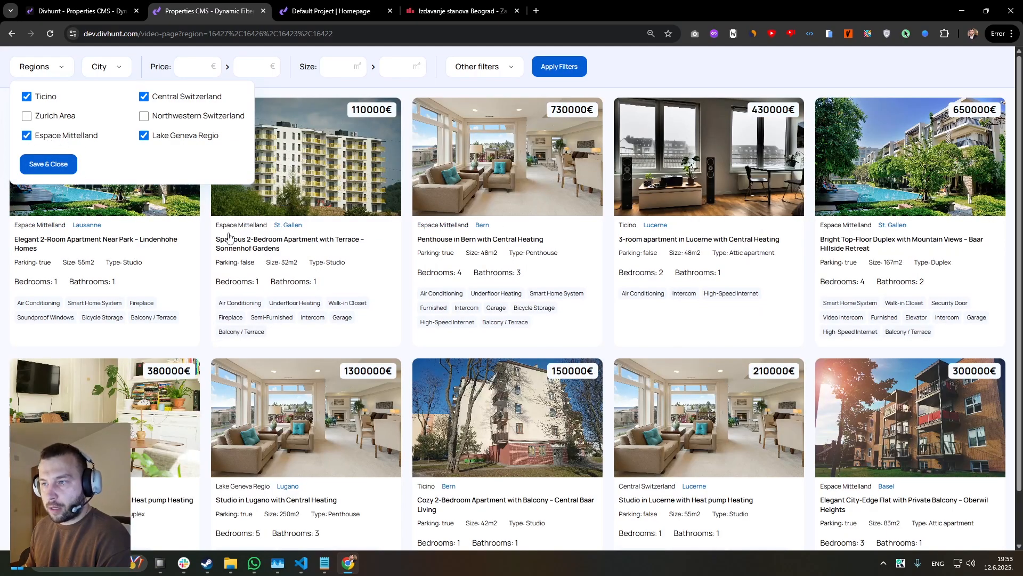
left_click(60, 170)
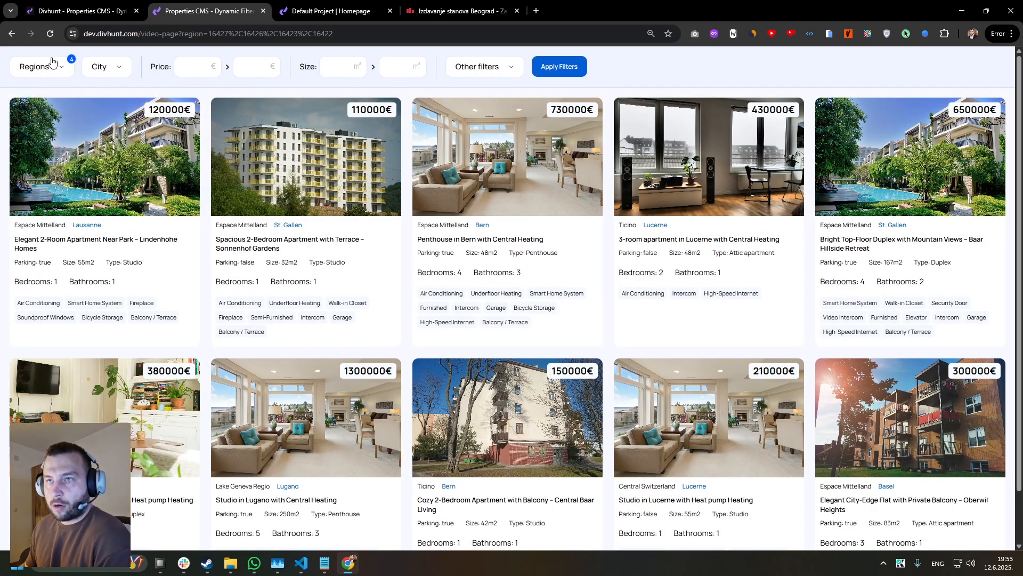
Reload the filtered page and examine the checked regions and the region parameter in the page address.
key("F5")
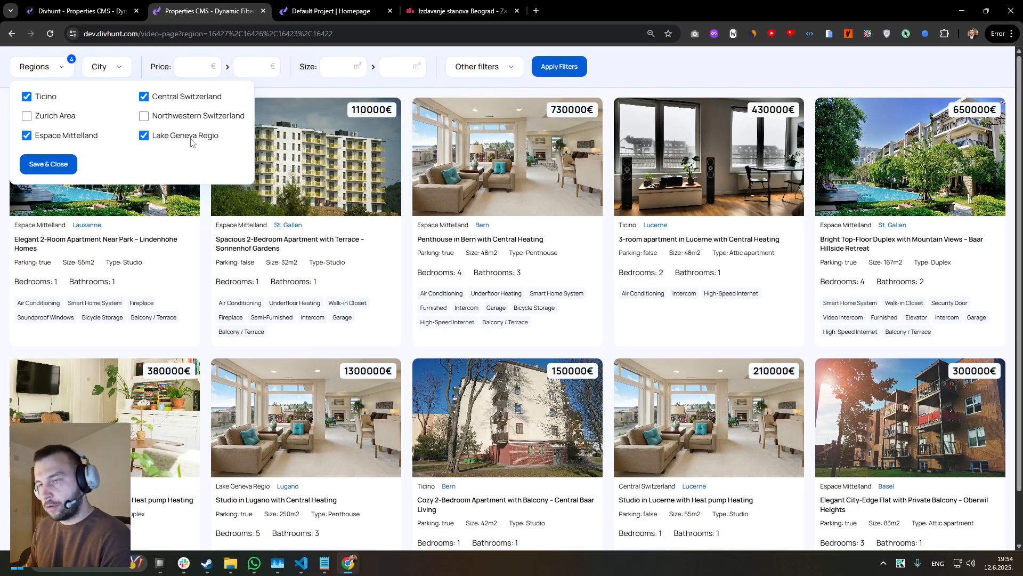
left_click(238, 35)
left_click(241, 33)
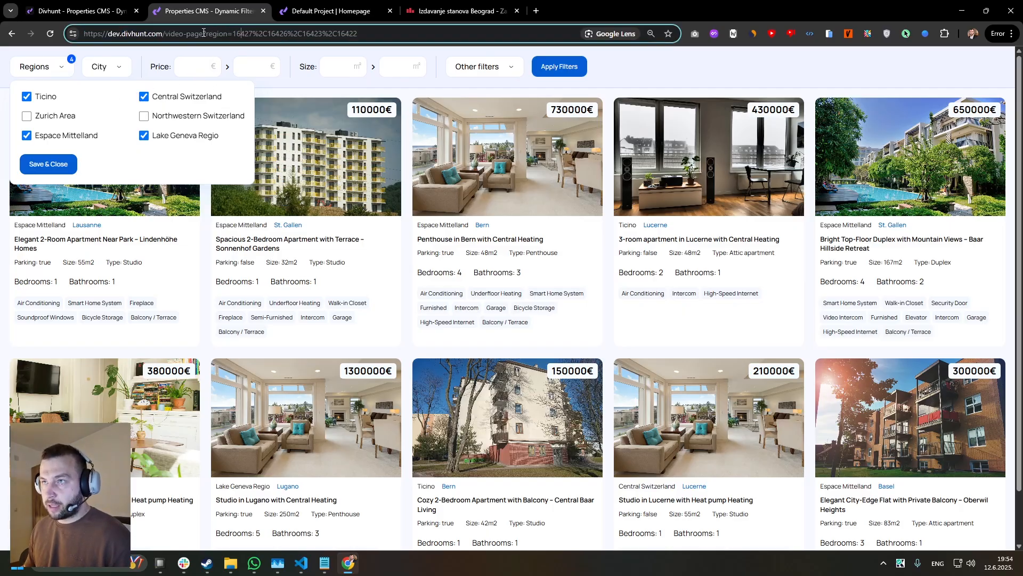
left_click_drag(203, 33, 394, 30)
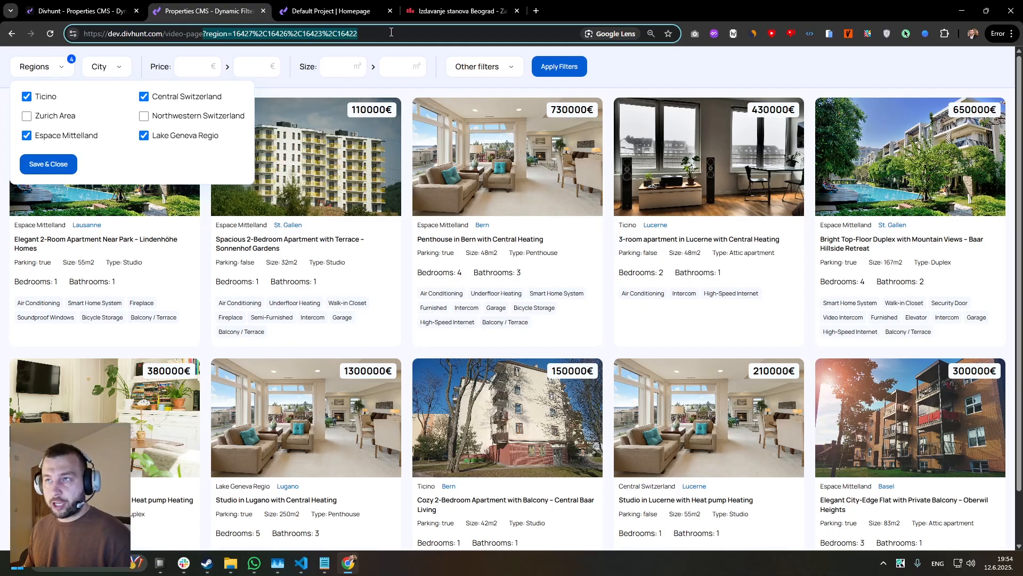
Back in the builder, hide the Regions filter's Checkboxes Dropdown on the Video Page.
left_click(103, 11)
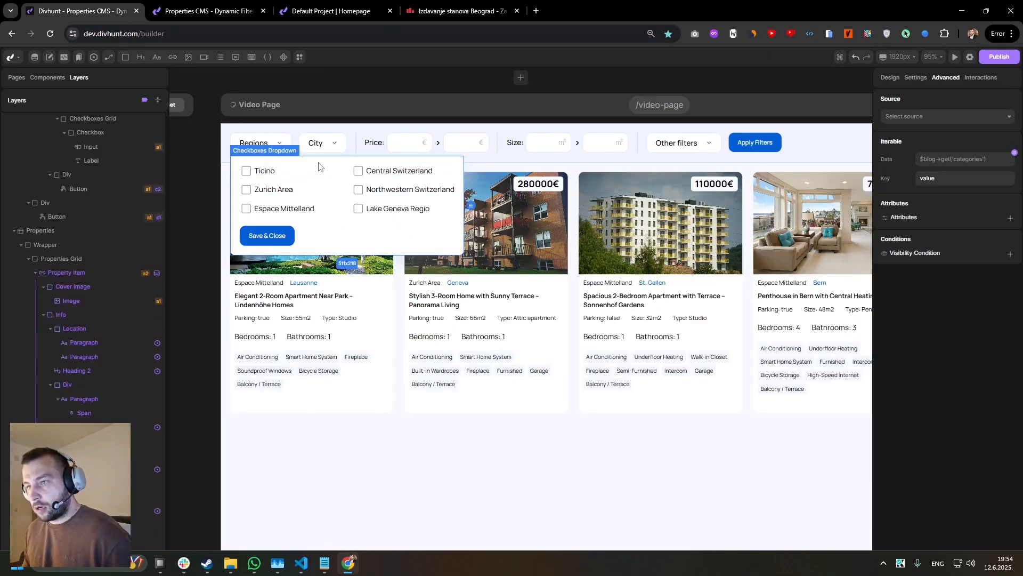
scroll(75, 229, "up", 12)
left_click(890, 78)
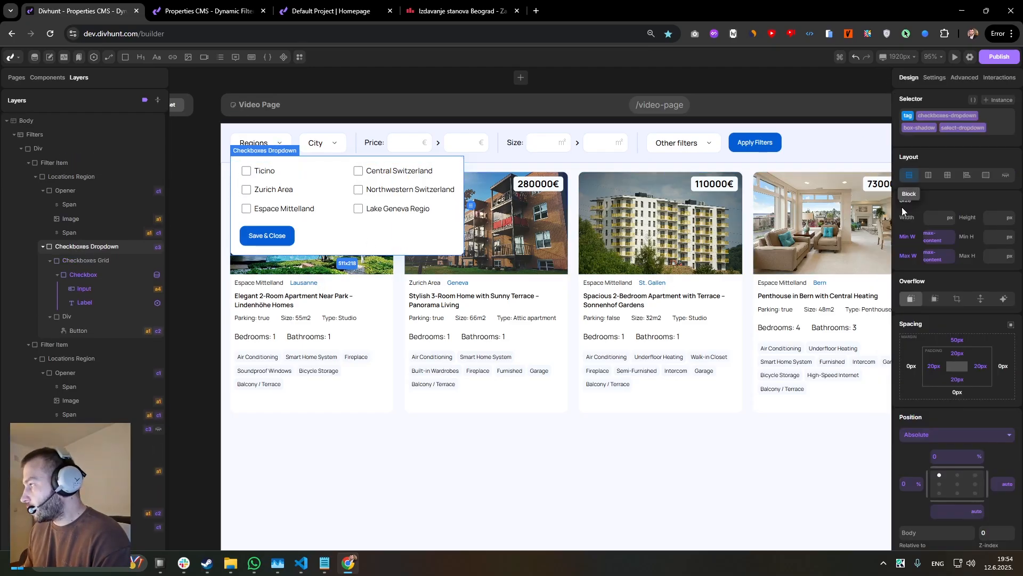
right_click(909, 178)
left_click(919, 203)
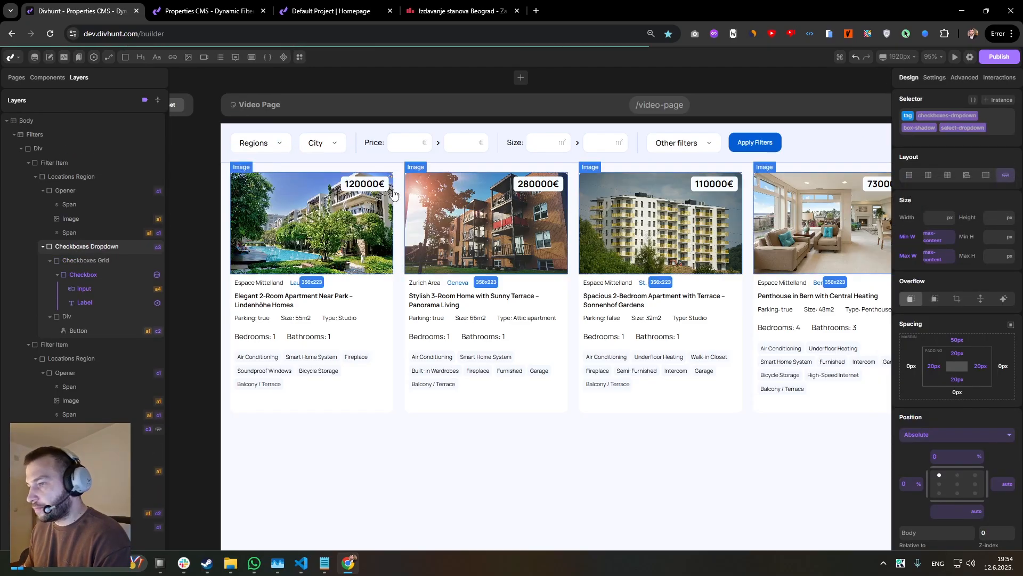
Make the City filter's hidden Checkboxes Dropdown visible on the canvas.
left_click(331, 141)
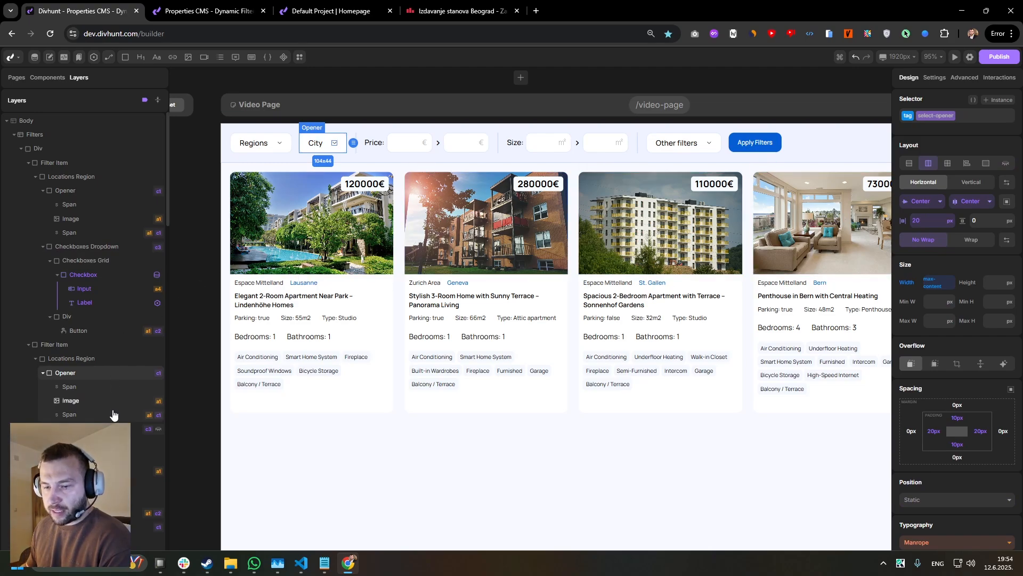
left_click(71, 358)
key("ctrl+z")
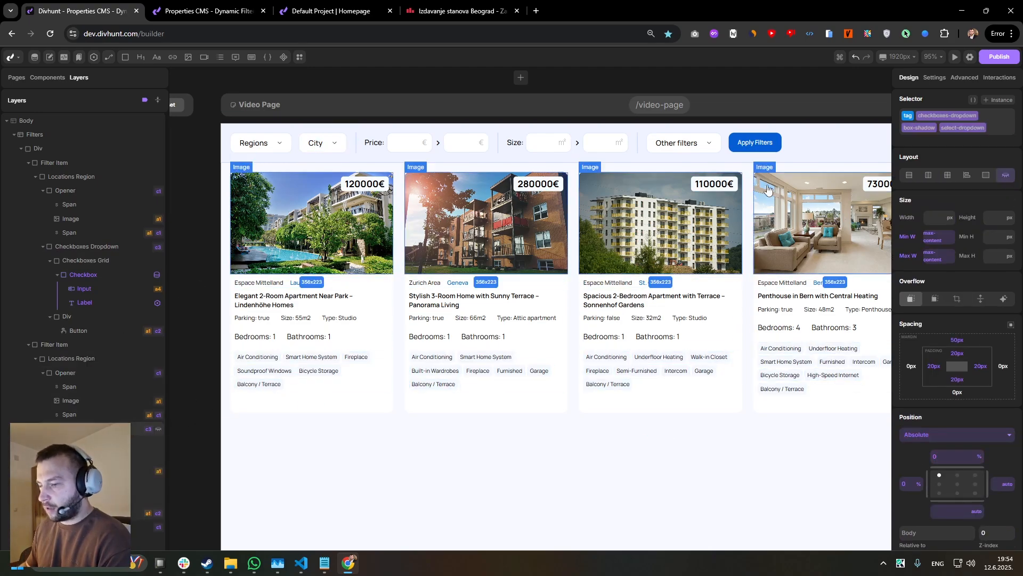
Connect the City dropdown's Checkbox element to the Locations - City source and save it.
left_click(321, 171)
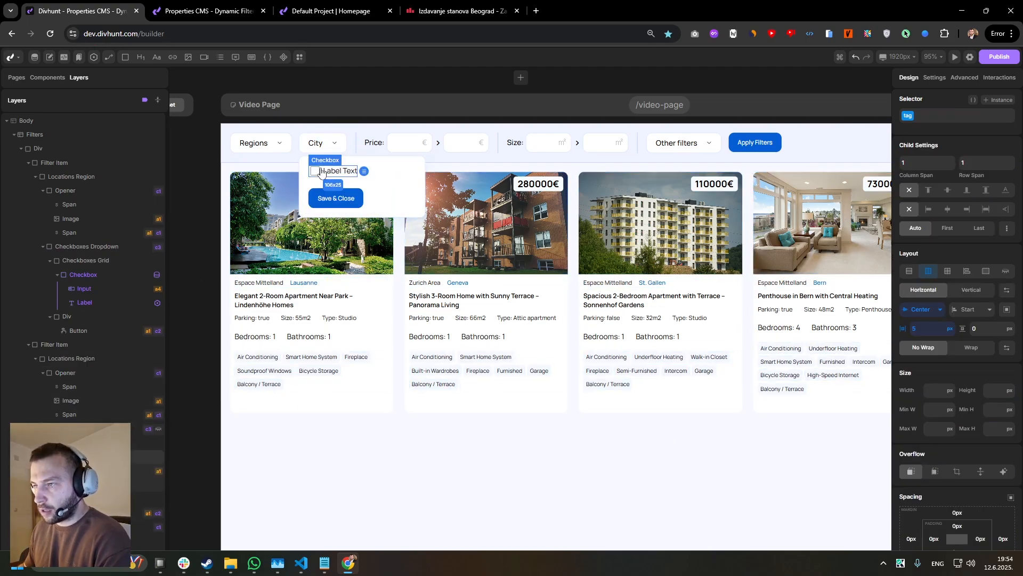
left_click(965, 79)
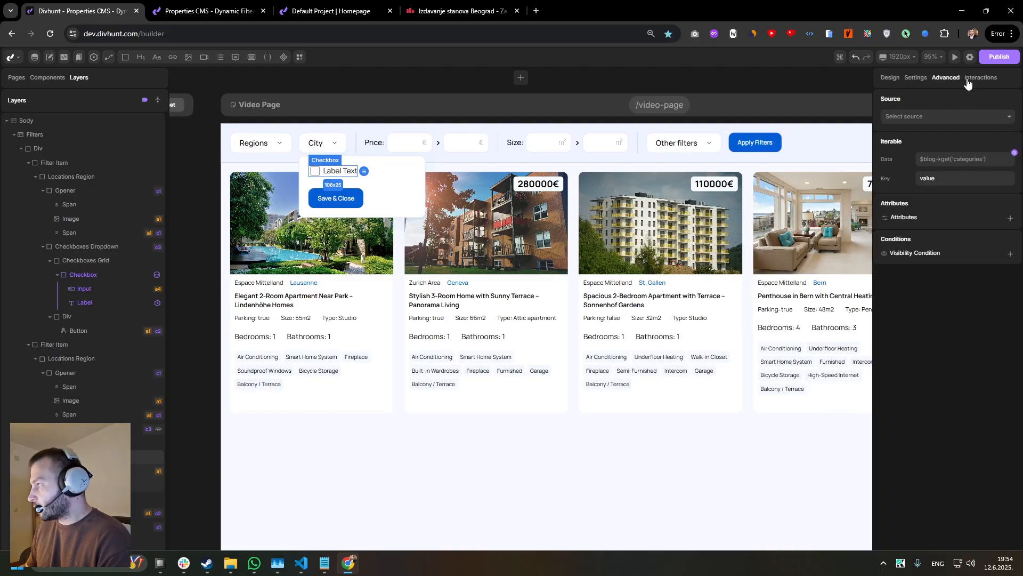
left_click(928, 119)
left_click(921, 198)
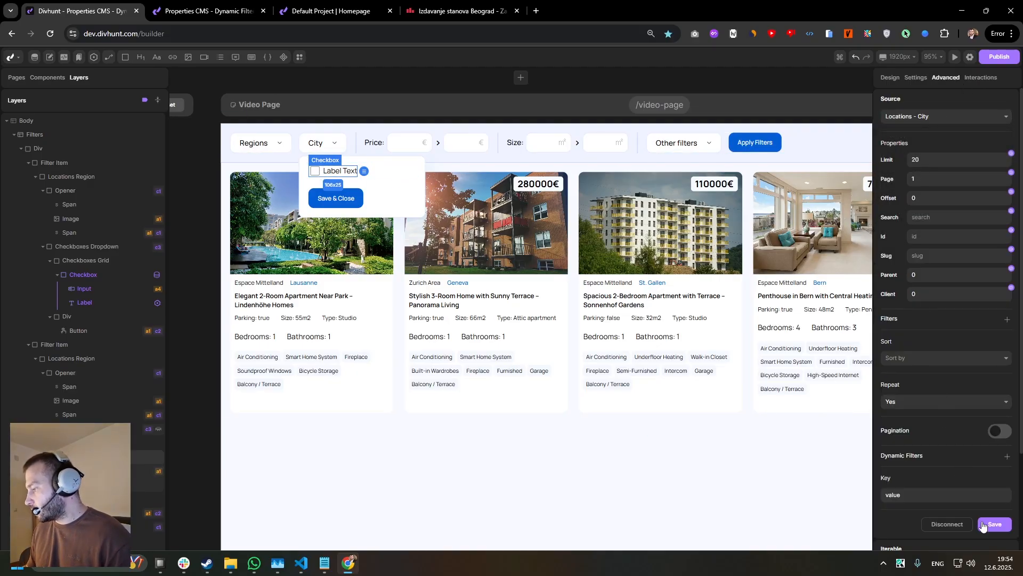
left_click(992, 524)
Set the key of the City checkbox's data source to "city" and save the source.
left_click(347, 172)
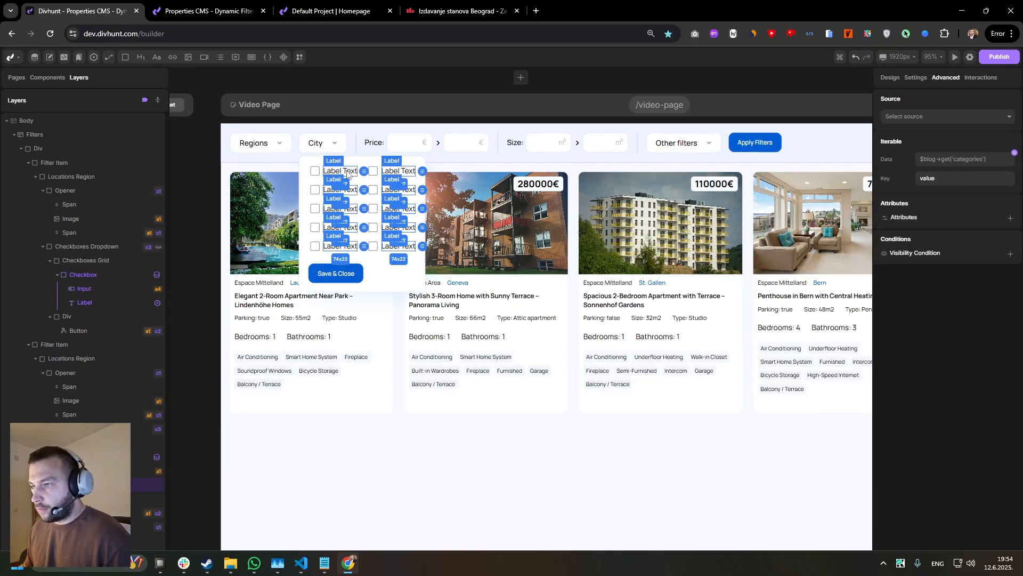
left_click(99, 457)
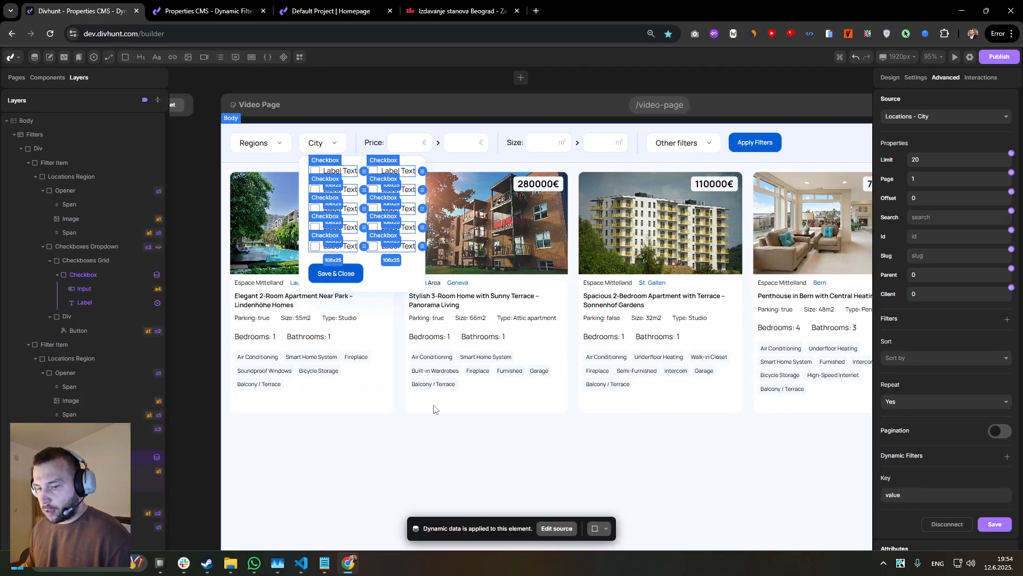
left_click(910, 502)
type("ci")
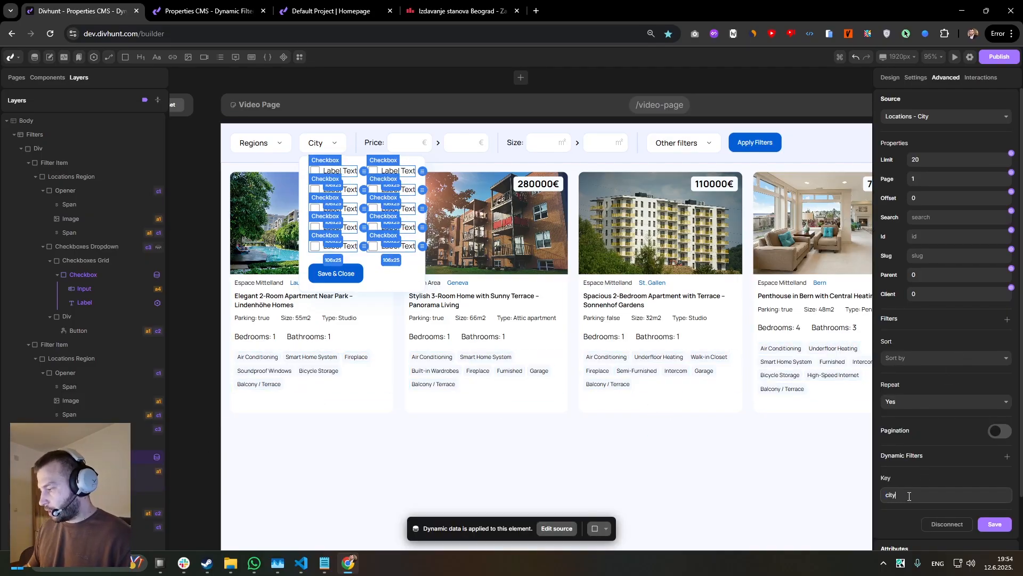
type("ty")
left_click(994, 524)
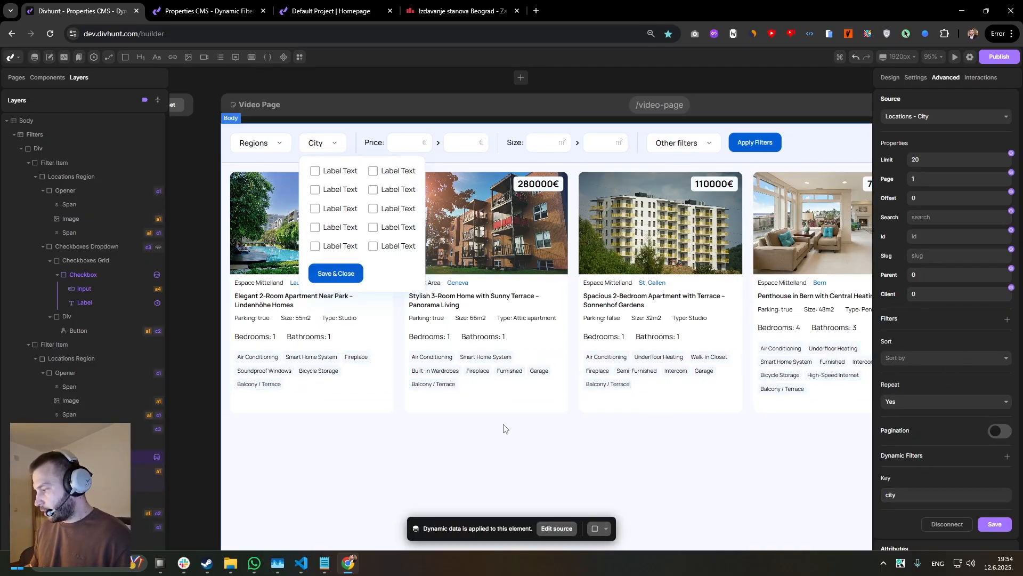
Bind the content of the City checkbox's label to the city's Name variable.
left_click(327, 209)
left_click(917, 78)
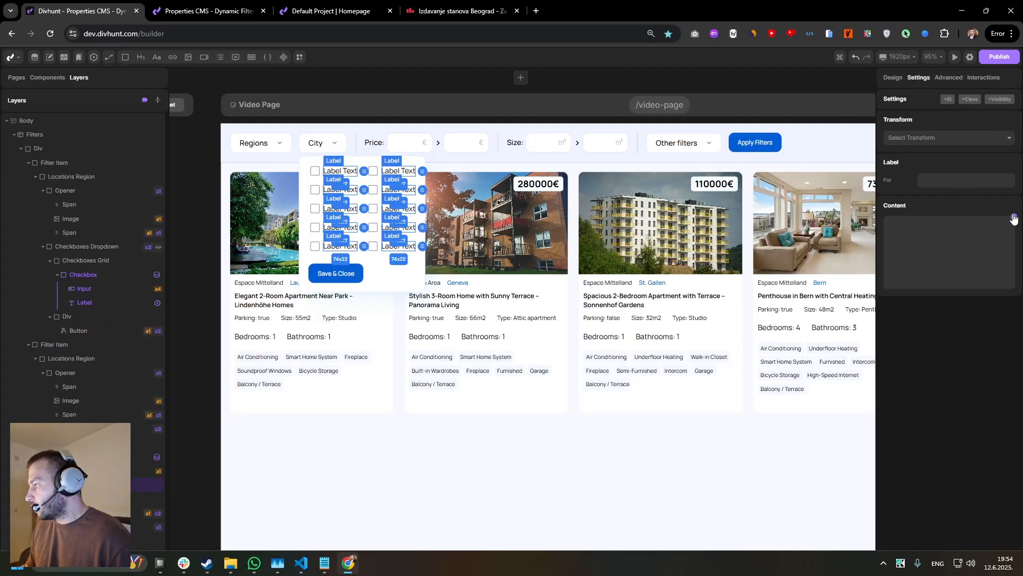
left_click(1014, 218)
left_click(774, 300)
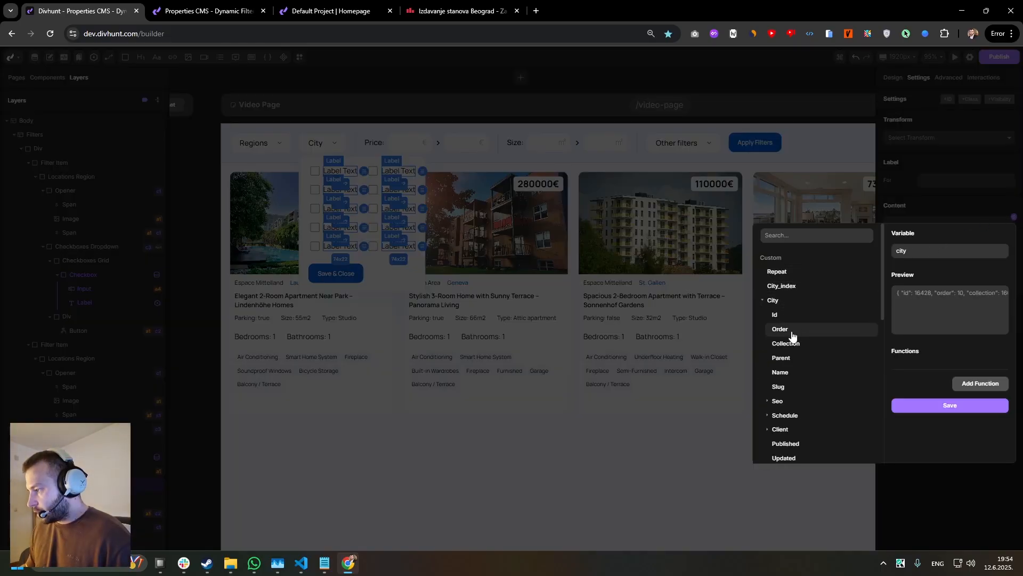
left_click(788, 373)
left_click(926, 421)
Bind the City checkbox input's value to the city's Id and set the input's name to "city".
left_click(315, 171)
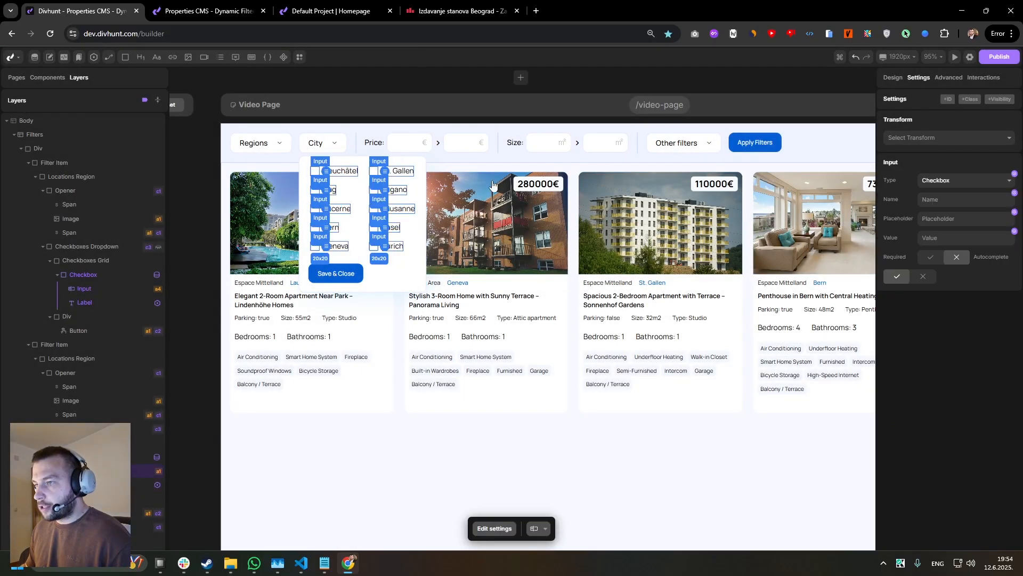
left_click(1015, 232)
left_click(776, 319)
left_click(778, 330)
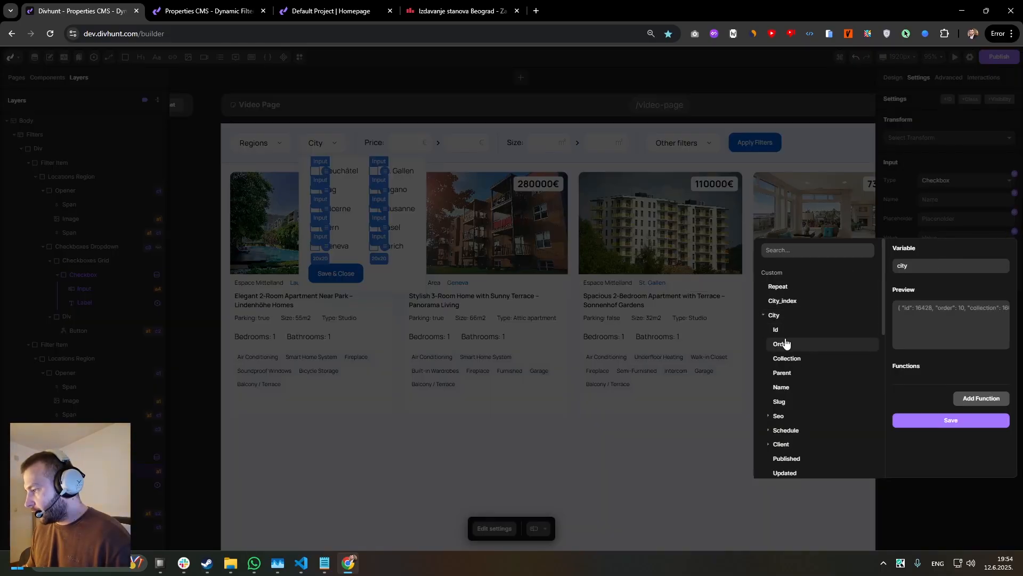
left_click(938, 426)
left_click(922, 201)
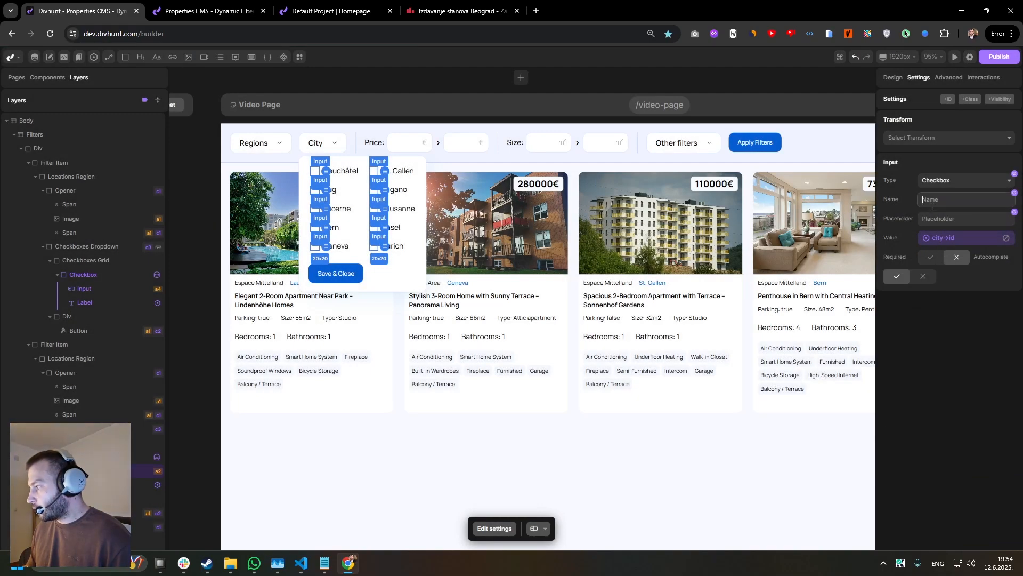
left_click(972, 367)
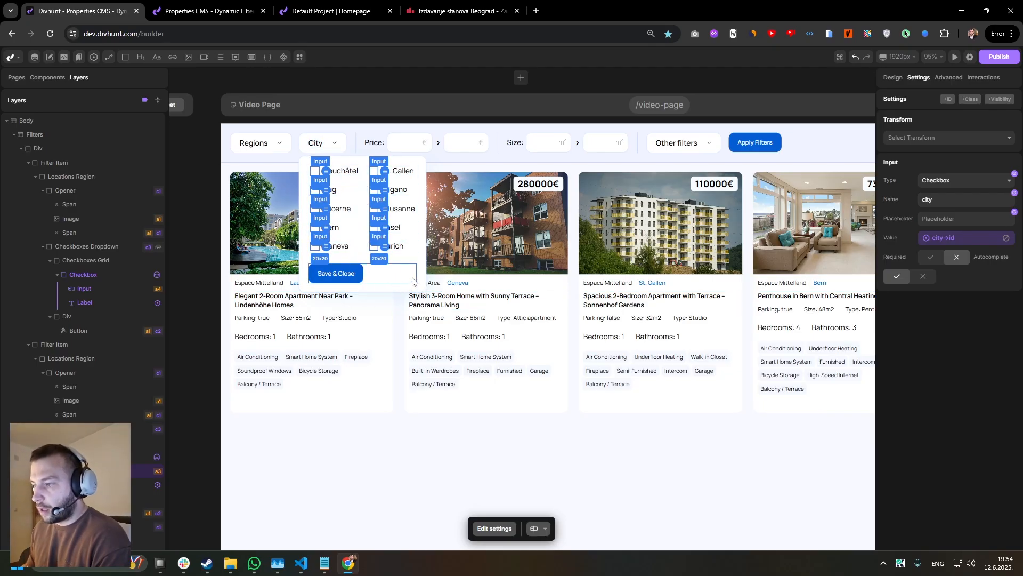
Add a Checkboxes (Multiple) dynamic filter on the city field to the Property Item source, targeting the City dropdown's checkbox input.
left_click(484, 283)
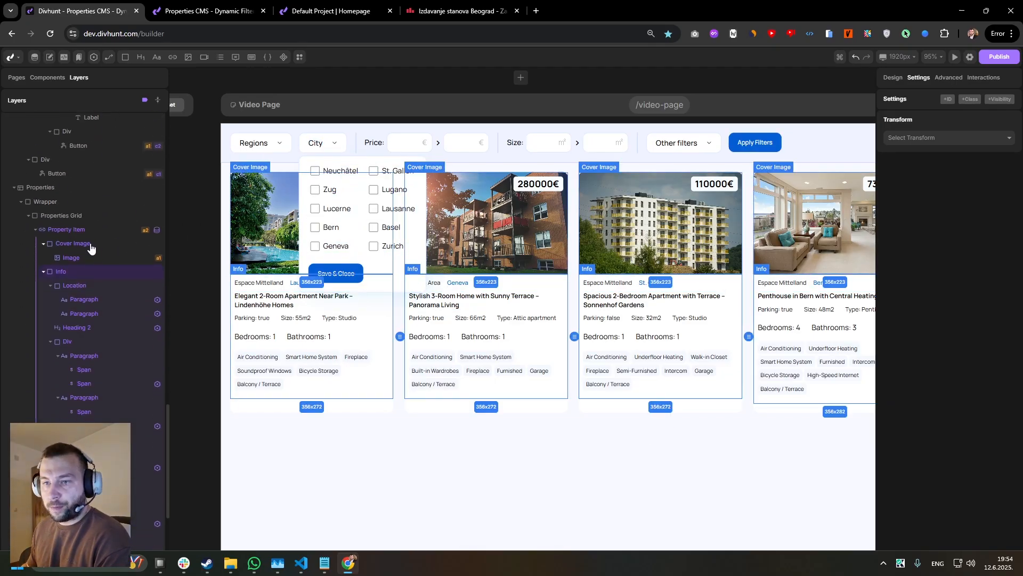
left_click(88, 229)
left_click(957, 79)
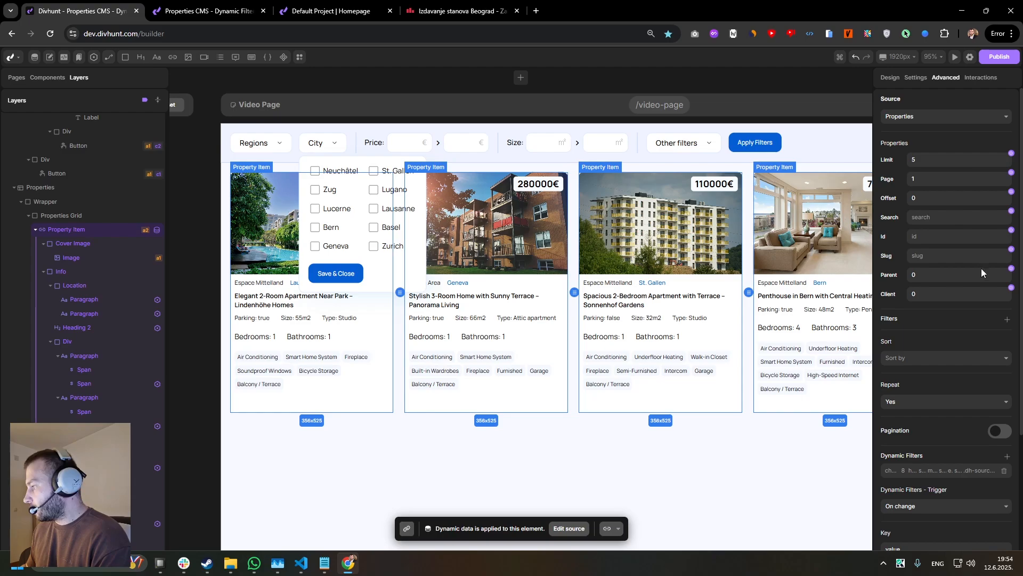
scroll(978, 298, "down", 3)
left_click(1007, 303)
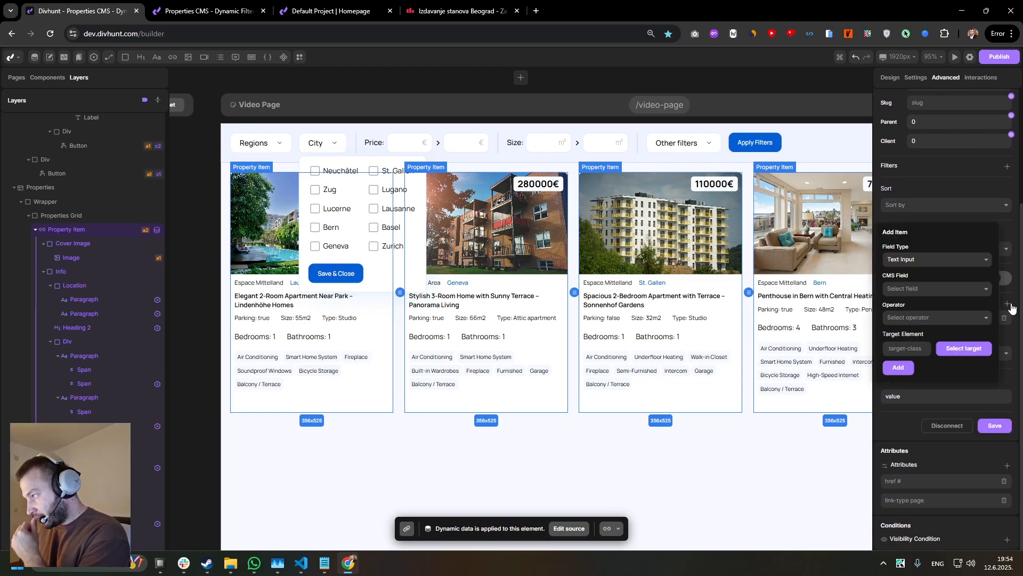
left_click(939, 258)
left_click(926, 321)
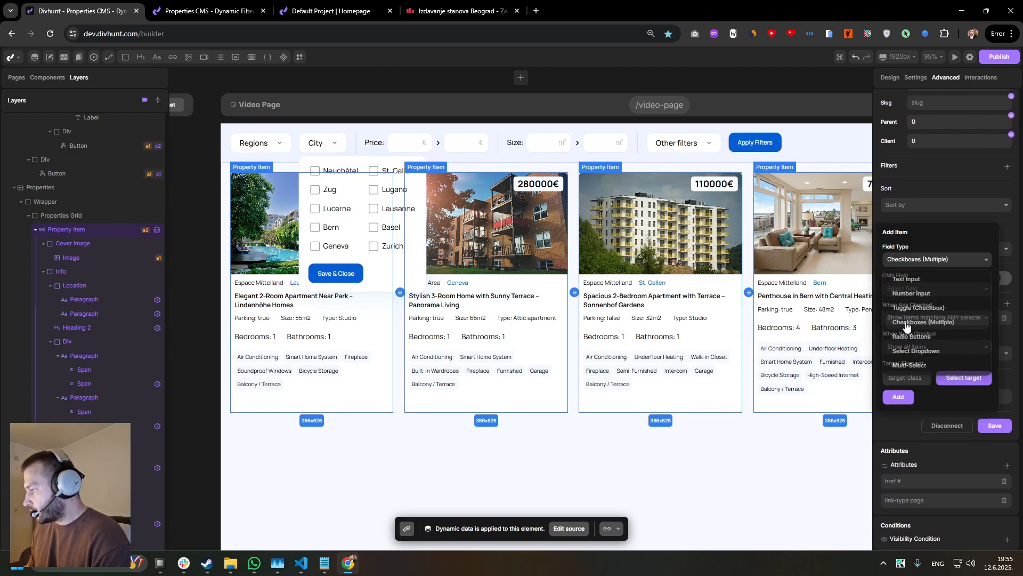
left_click(916, 290)
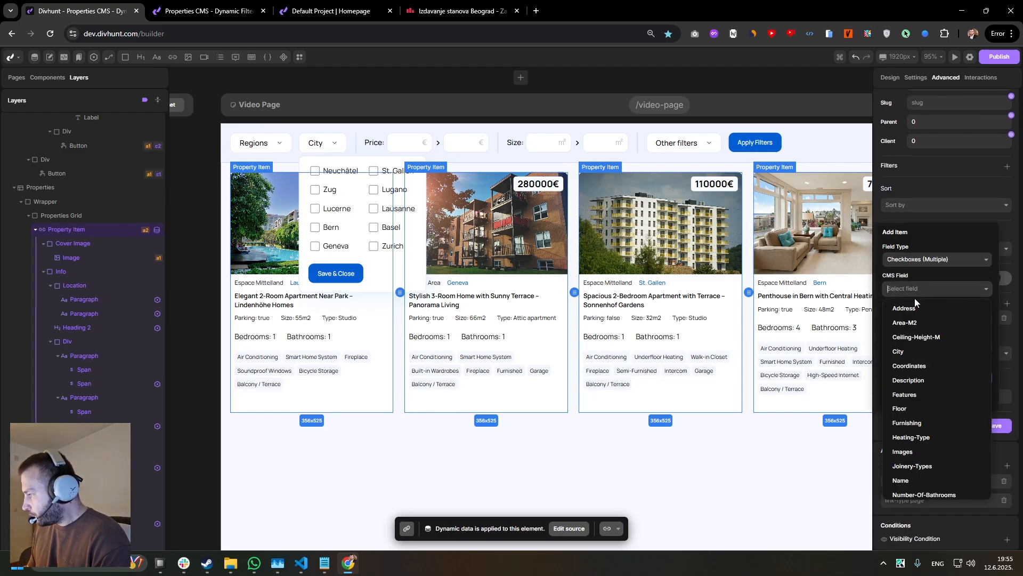
left_click(906, 351)
left_click(947, 378)
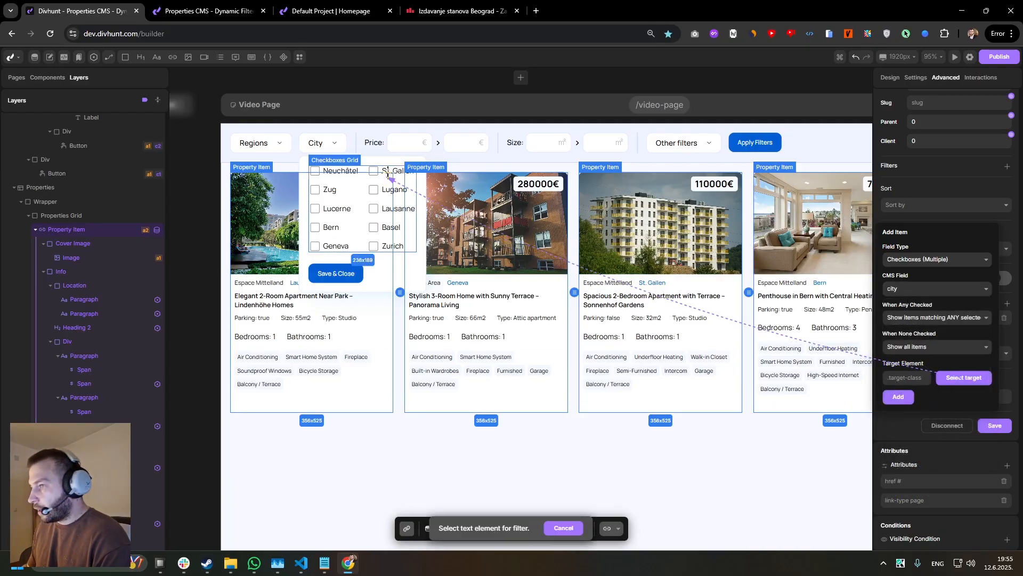
left_click(353, 251)
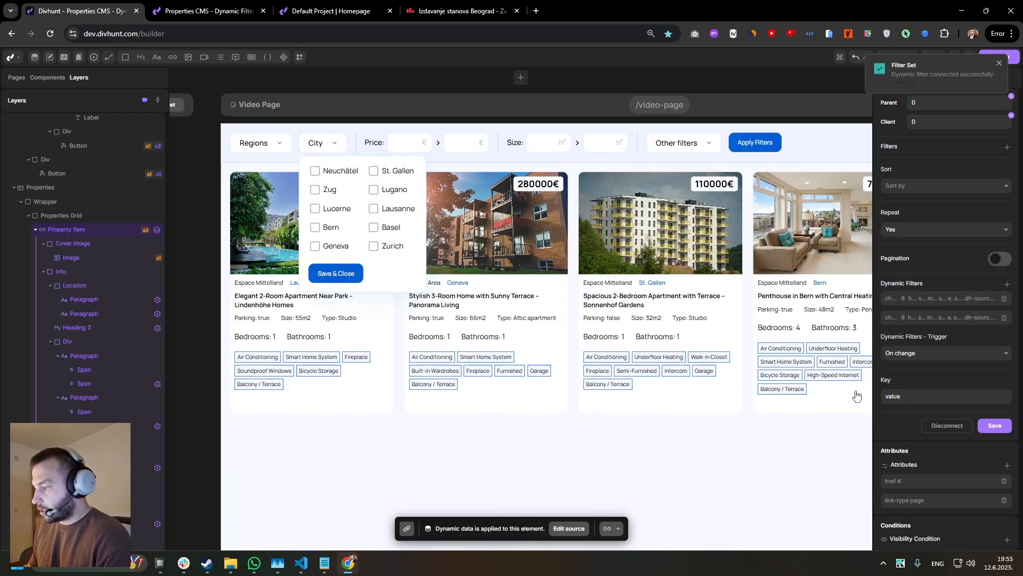
Dismiss the filter notification and hide the City filter's Checkboxes Dropdown.
left_click(368, 255)
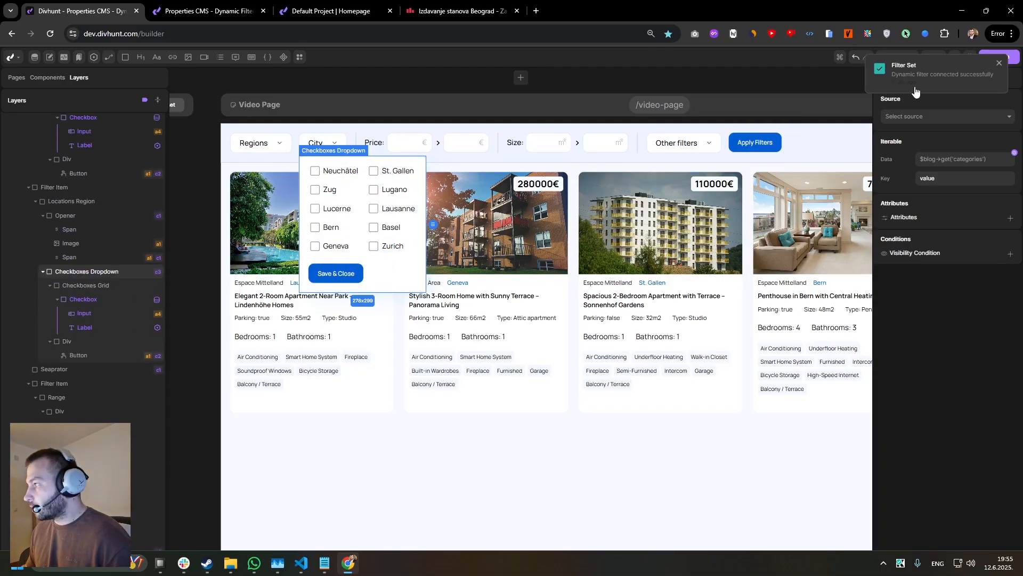
left_click(999, 64)
left_click(897, 79)
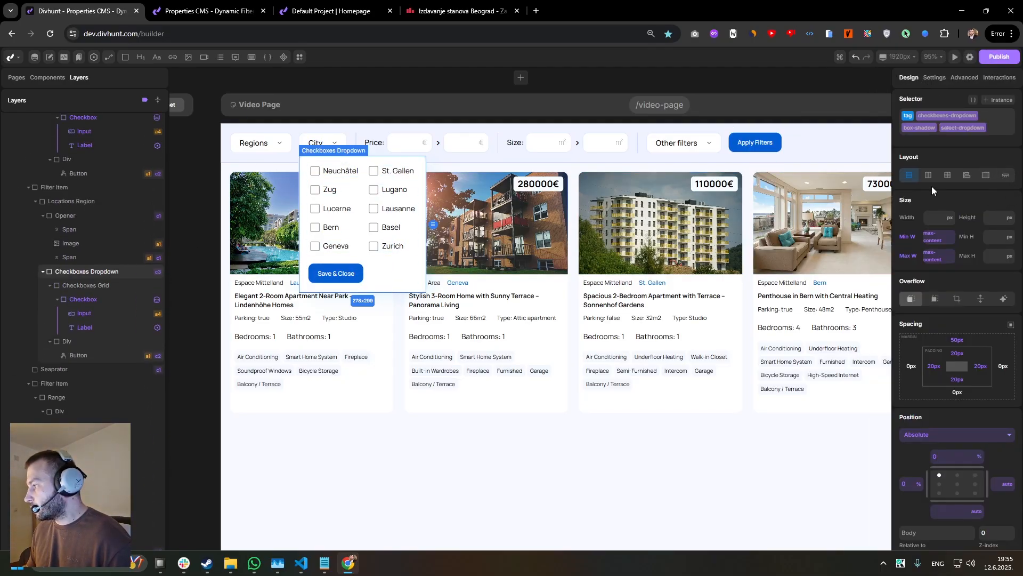
right_click(909, 179)
left_click(930, 208)
Reload the live video page and tick Zug, Lucerne, Bern, Geneva, Basel and Lausanne in the City filter to test it.
left_click(208, 10)
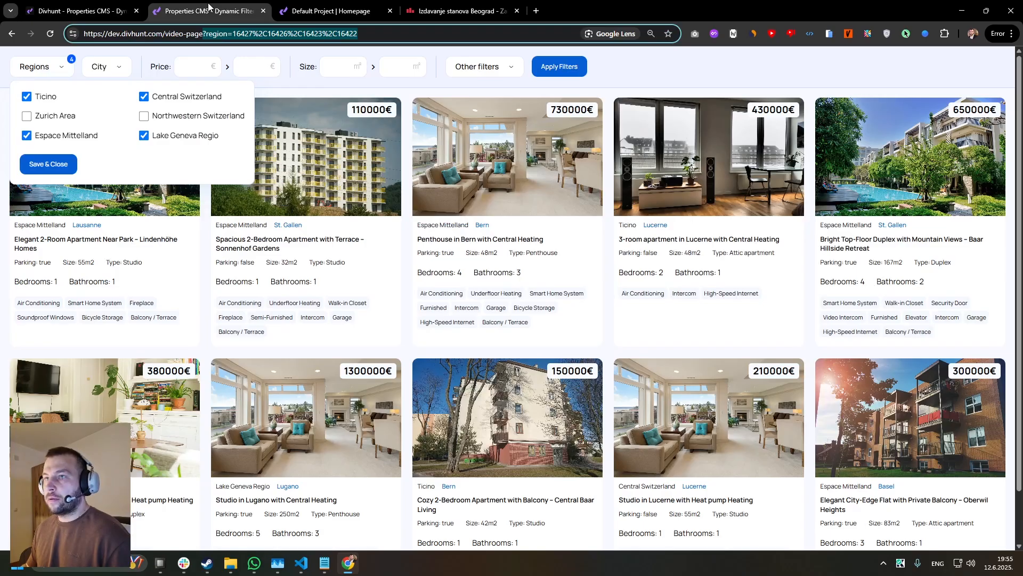
key("F5")
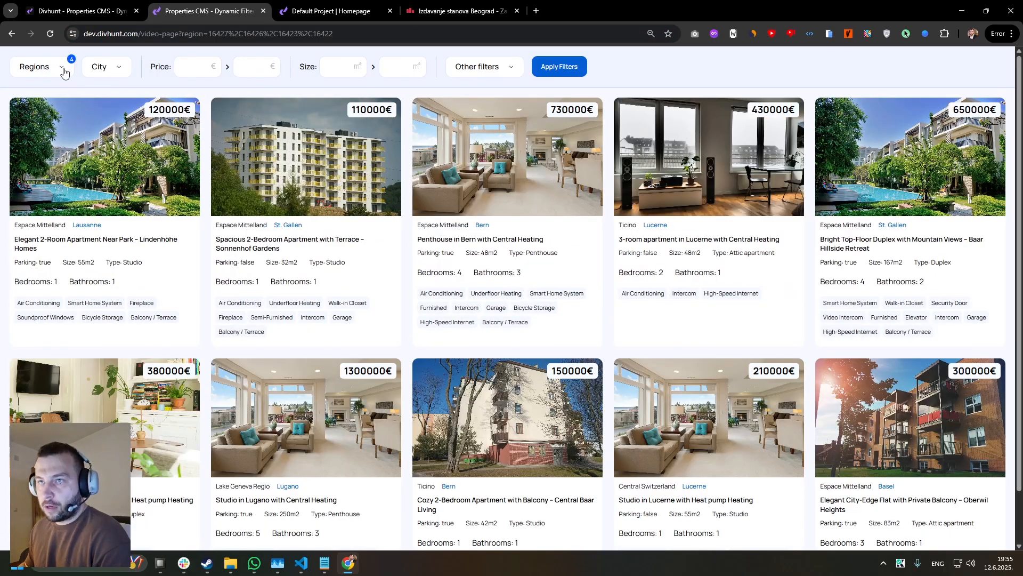
left_click(109, 66)
left_click(98, 116)
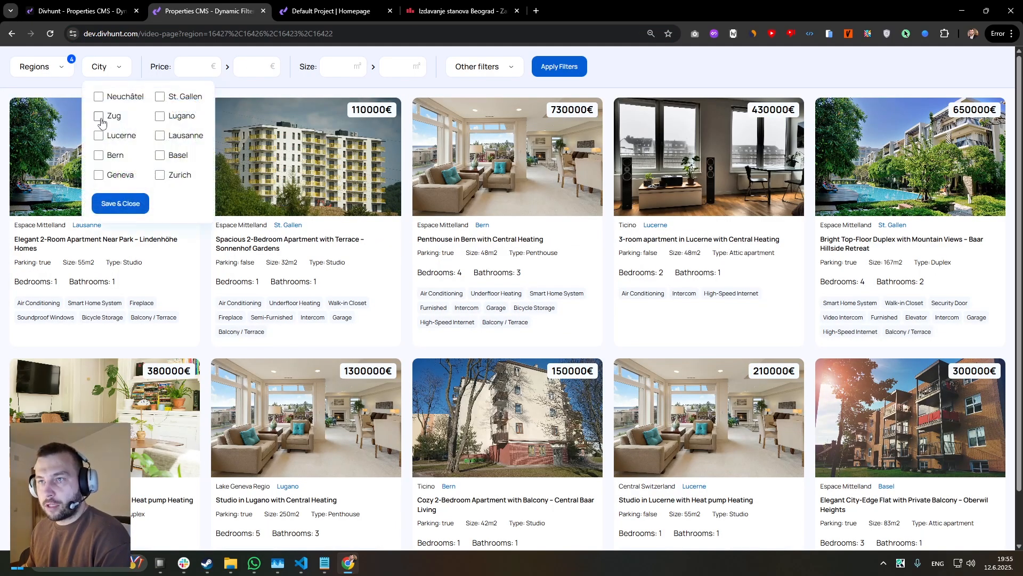
left_click(99, 136)
left_click(99, 155)
left_click(100, 176)
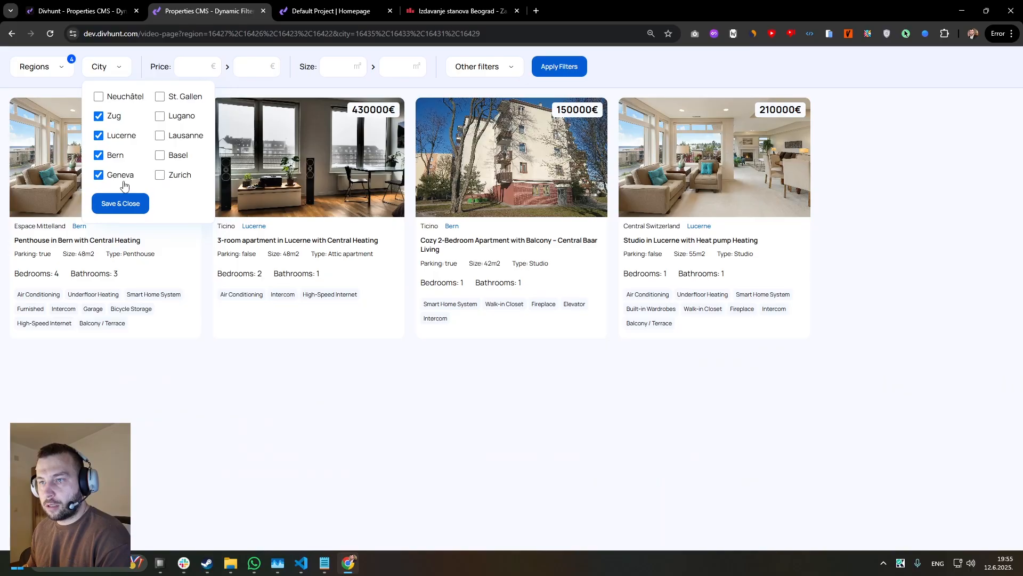
left_click(159, 155)
left_click(159, 136)
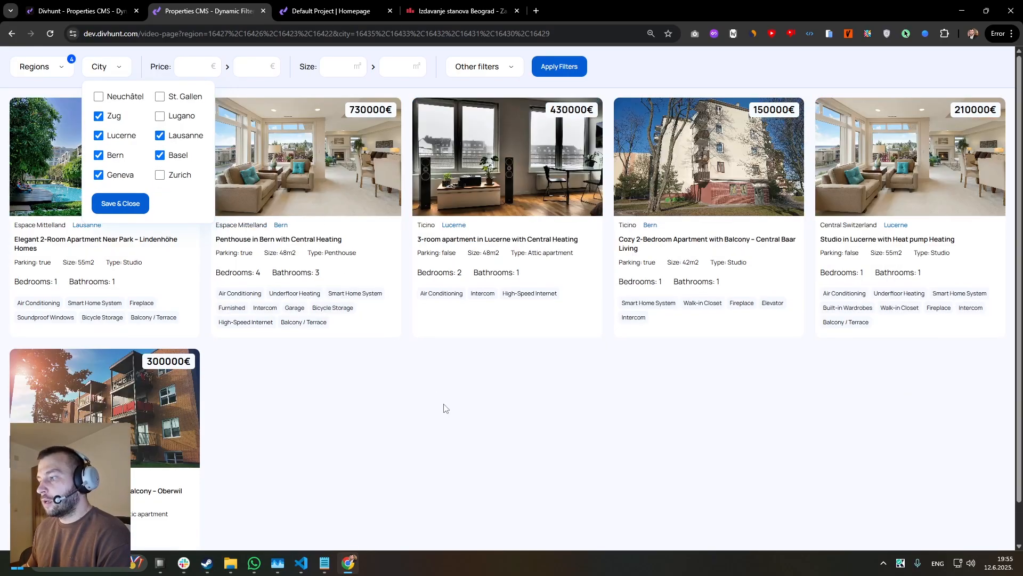
left_click(446, 408)
Check the selected options in the live page's Regions filter and try the Apply Filters button.
left_click(47, 67)
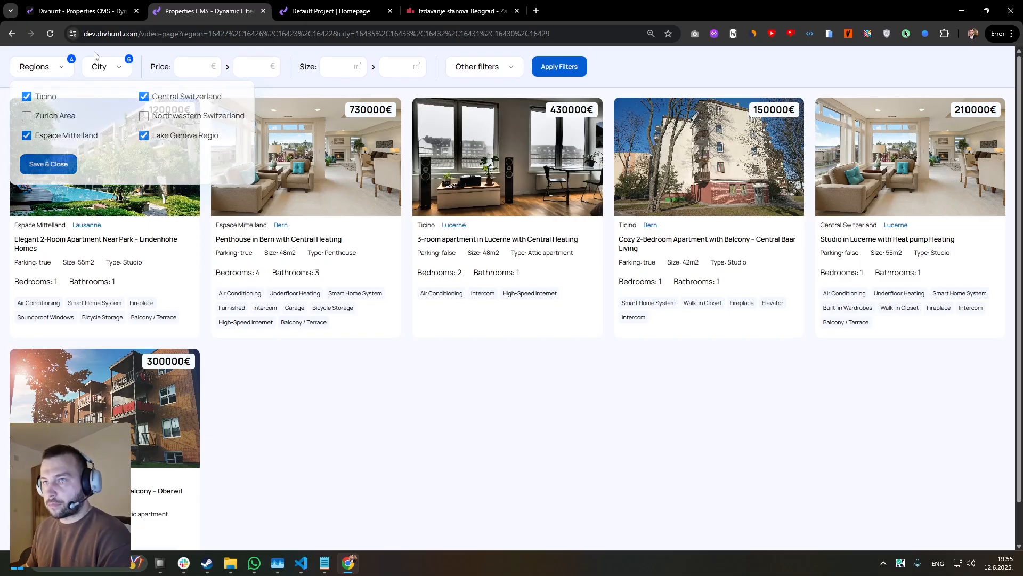
left_click(96, 11)
left_click(165, 7)
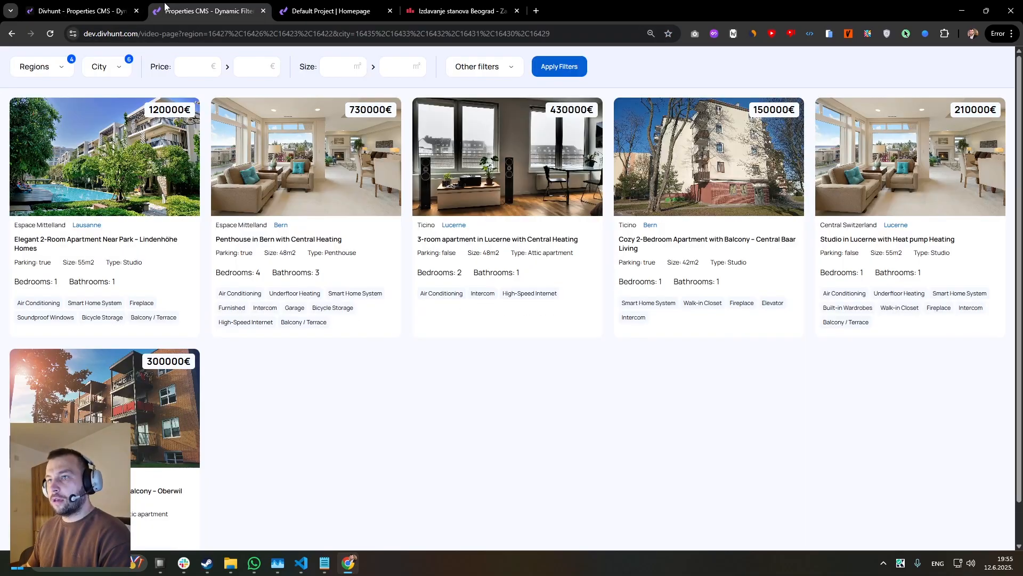
left_click(566, 71)
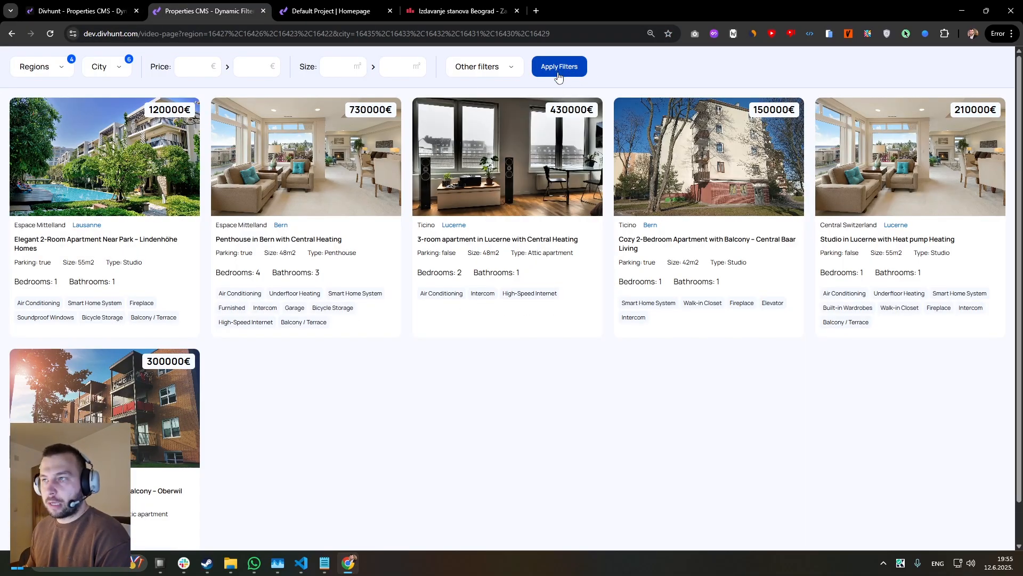
Test the City filter further by adding Zurich and Lugano, toggling Lugano off and on before closing the list.
left_click(109, 68)
left_click(160, 175)
left_click(159, 115)
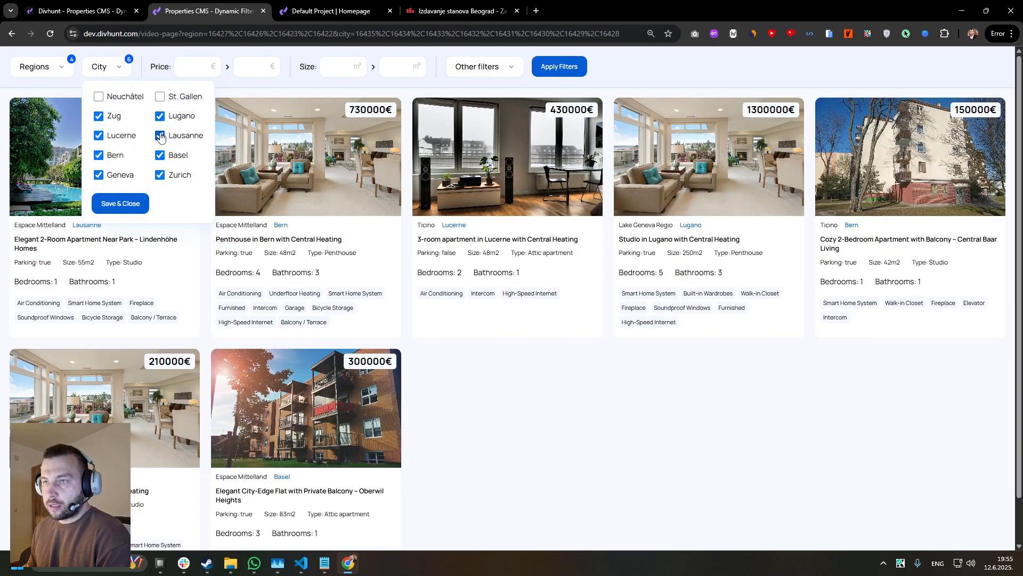
left_click(160, 116)
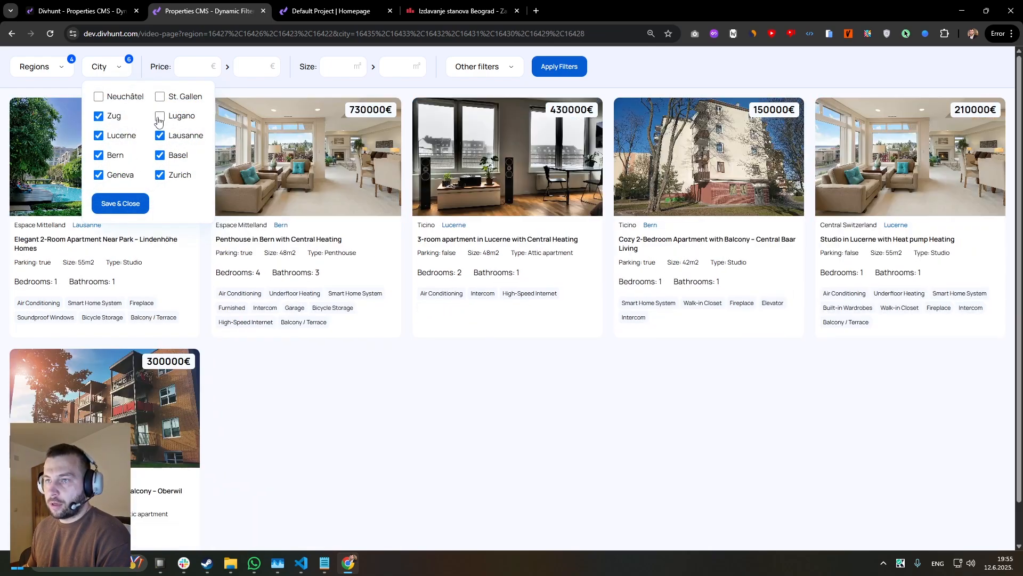
left_click(159, 117)
left_click(598, 78)
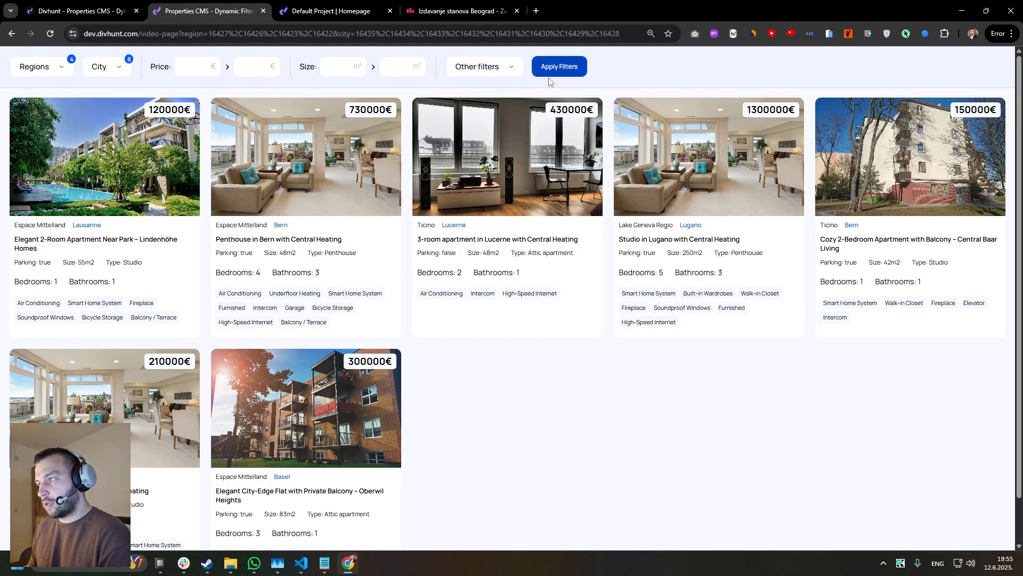
Return to the builder and set the Property Item source's dynamic filters trigger to On Button Click.
left_click(80, 10)
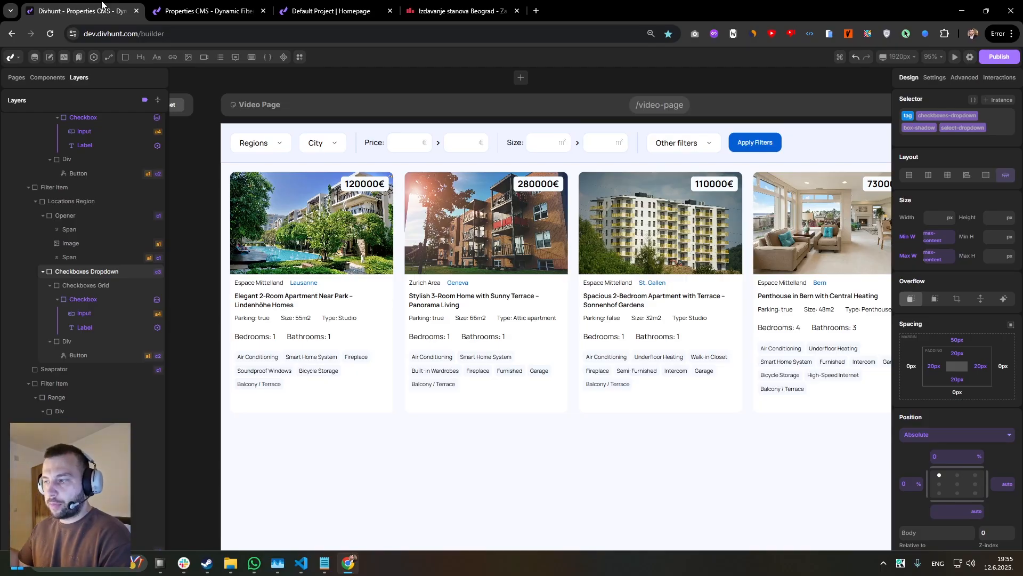
scroll(410, 178, "down", 2)
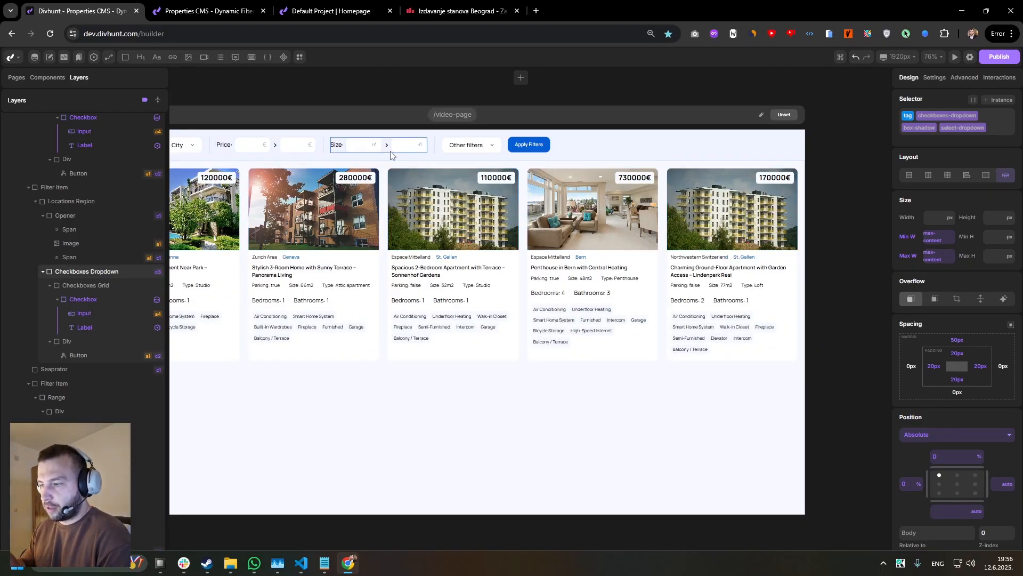
left_click_drag(465, 158, 519, 169)
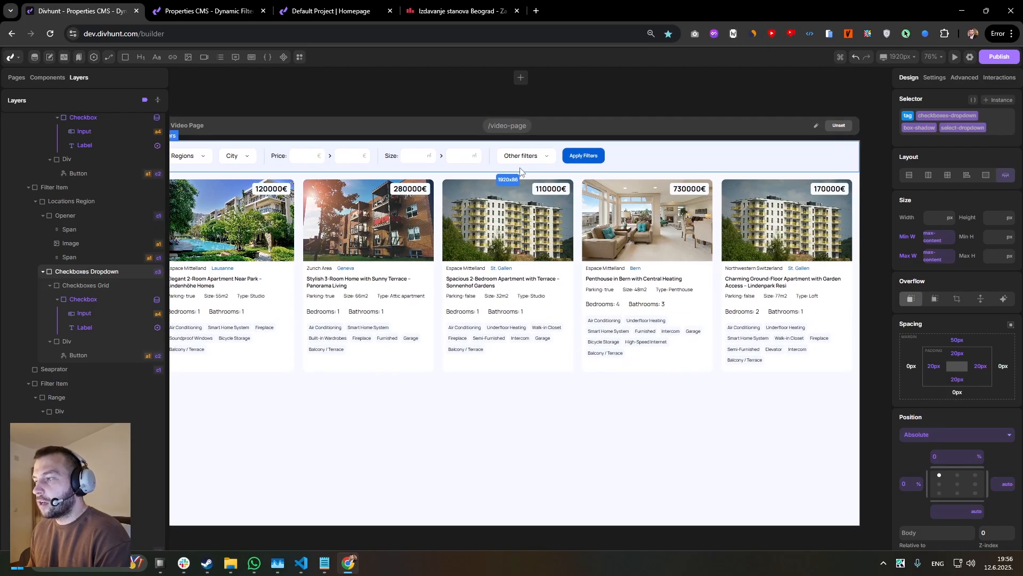
scroll(153, 257, "up", 3)
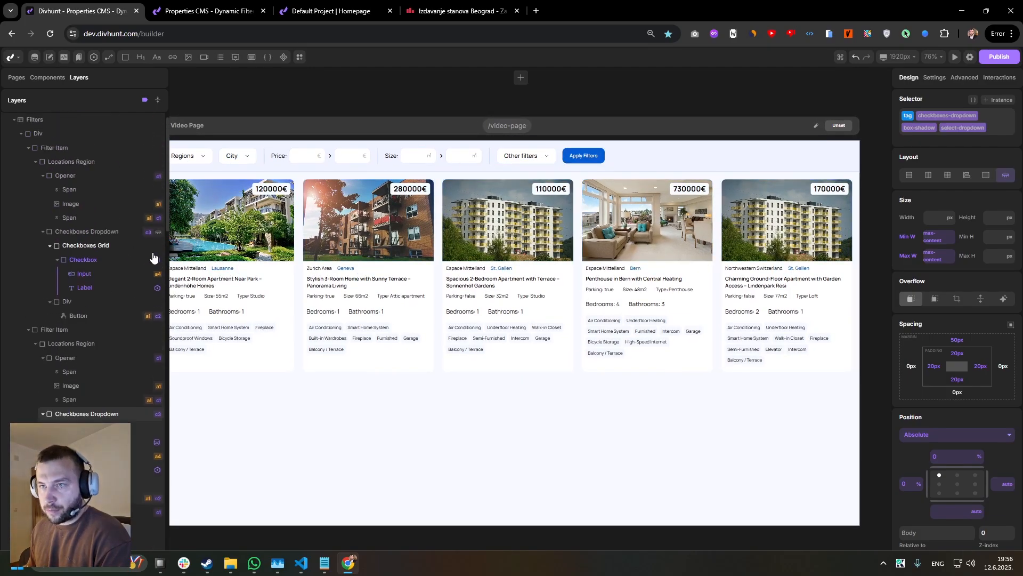
left_click(244, 270)
left_click_drag(245, 270, 323, 263)
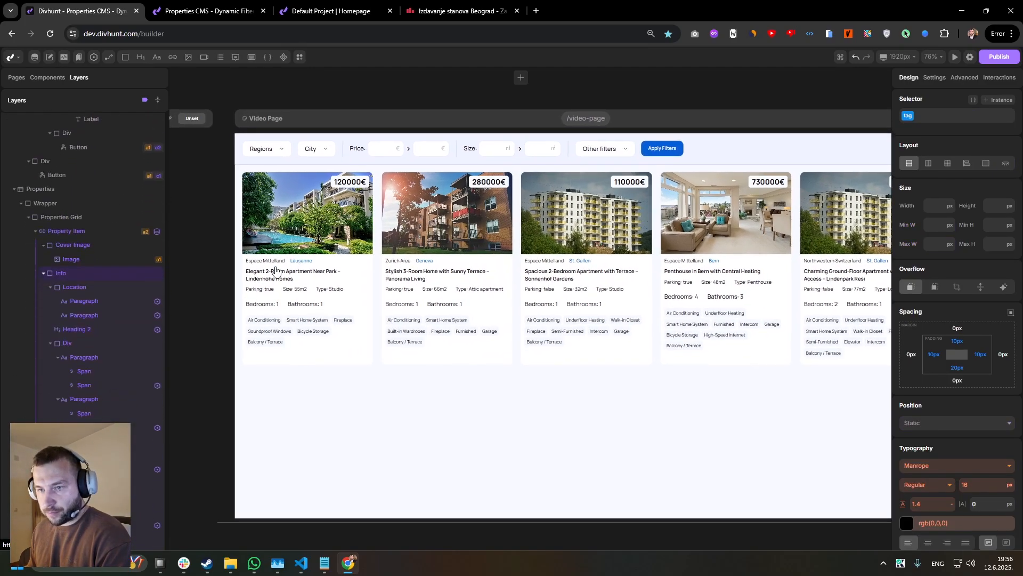
left_click(80, 231)
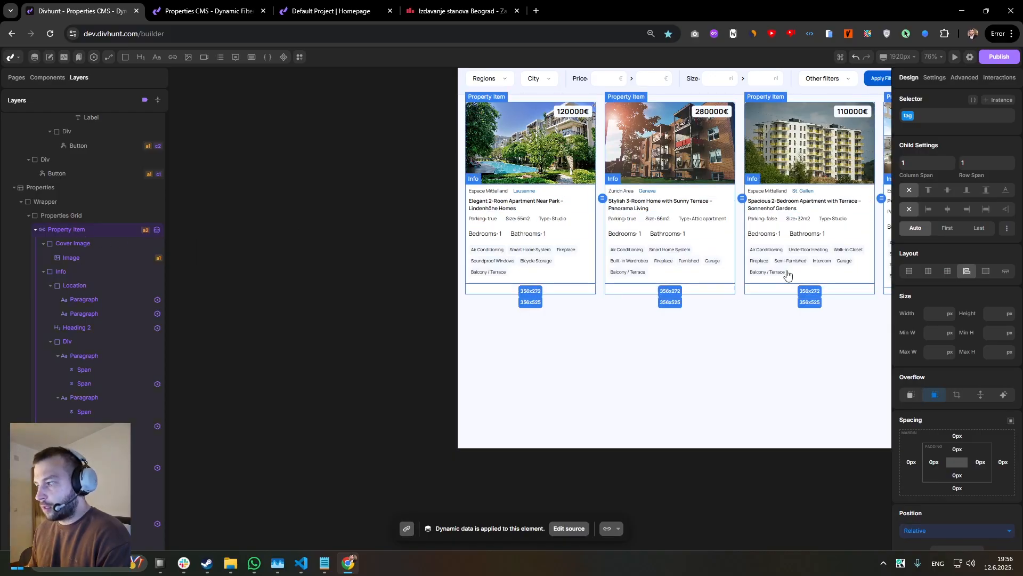
left_click(965, 78)
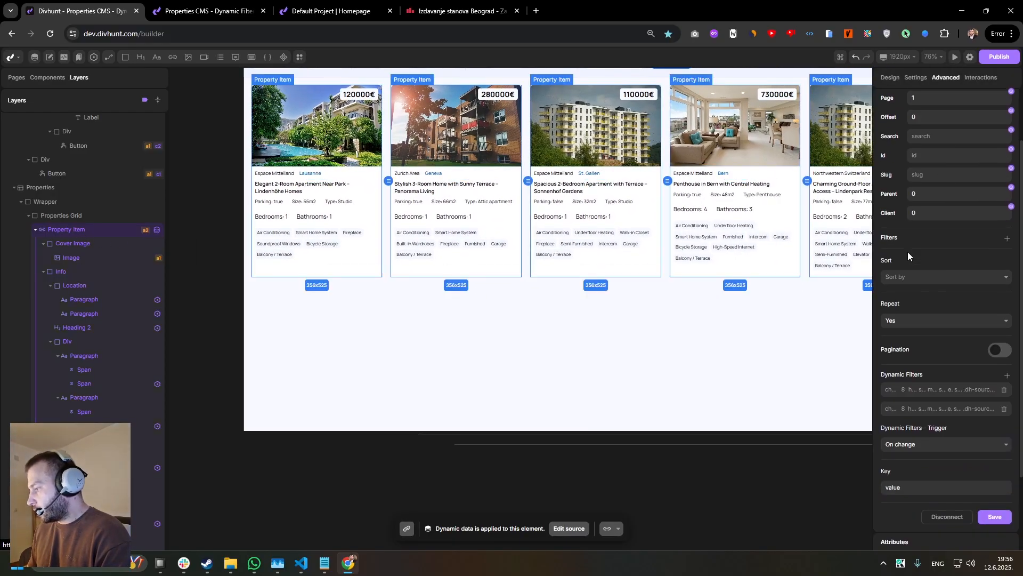
scroll(911, 272, "down", 2)
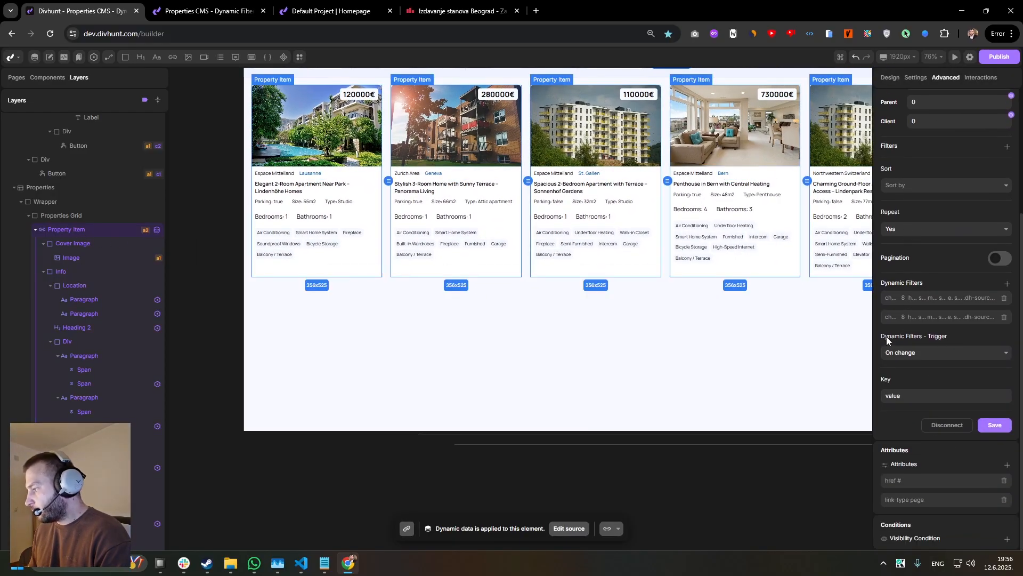
left_click(908, 353)
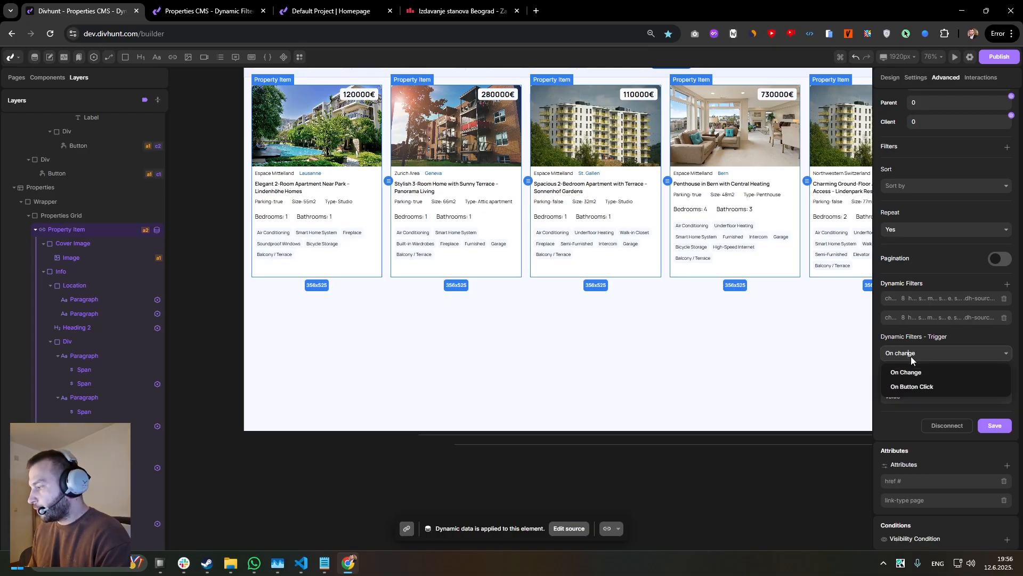
left_click(909, 389)
Assign the Apply Filters button as the trigger button for the Property Item source's dynamic filters and save the source.
scroll(818, 331, "up", 3)
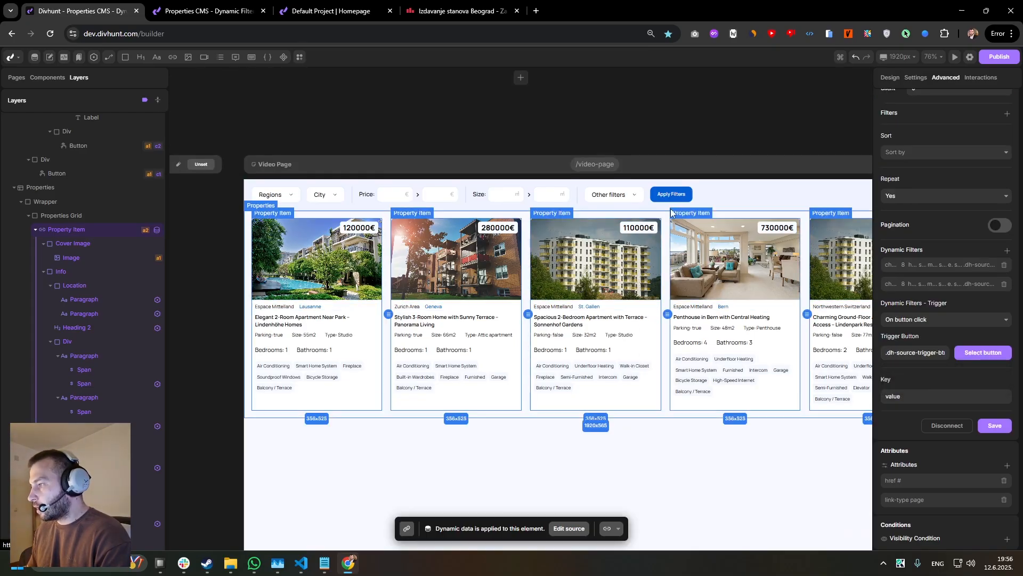
double_click(912, 352)
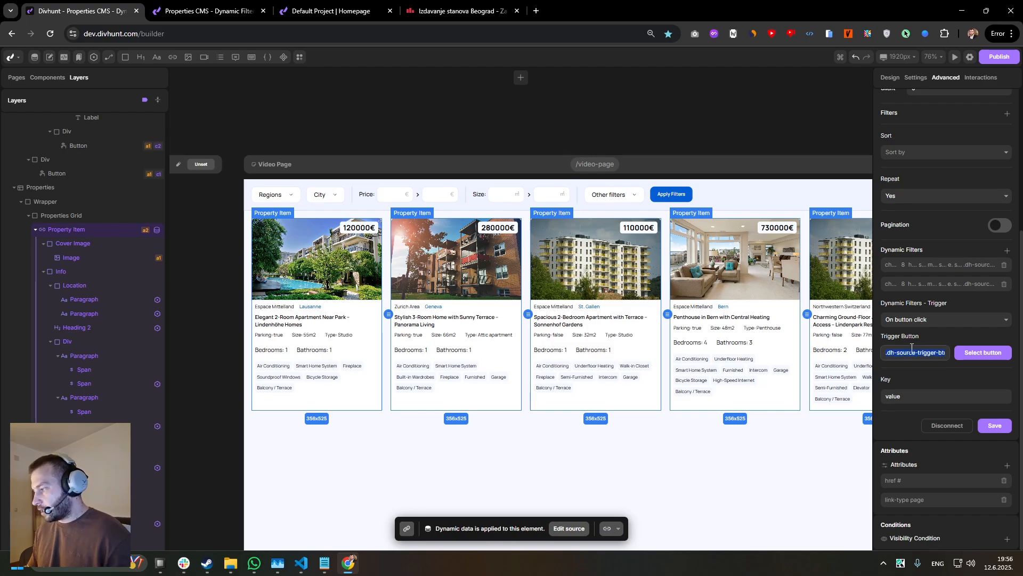
type(".button")
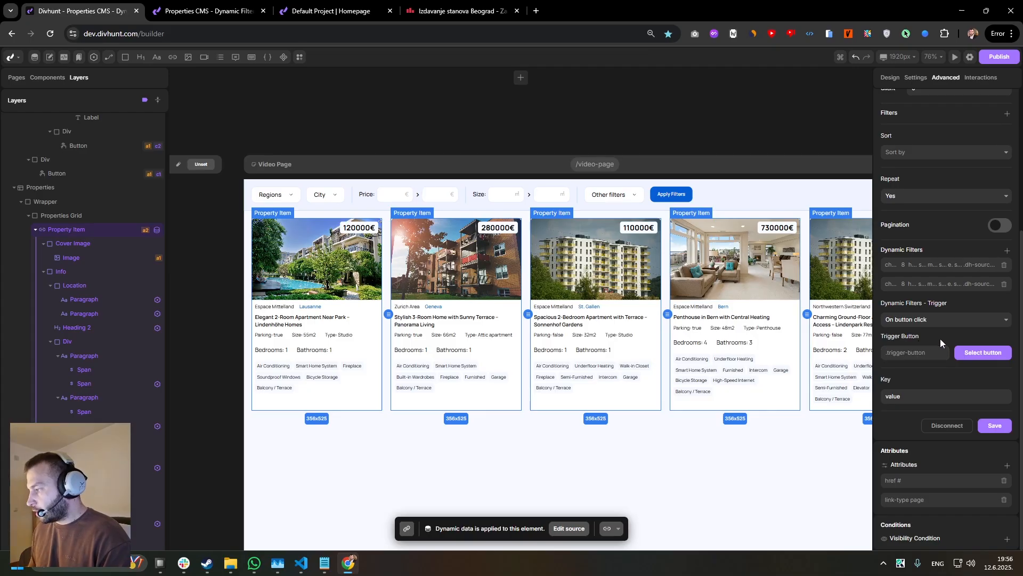
left_click(980, 357)
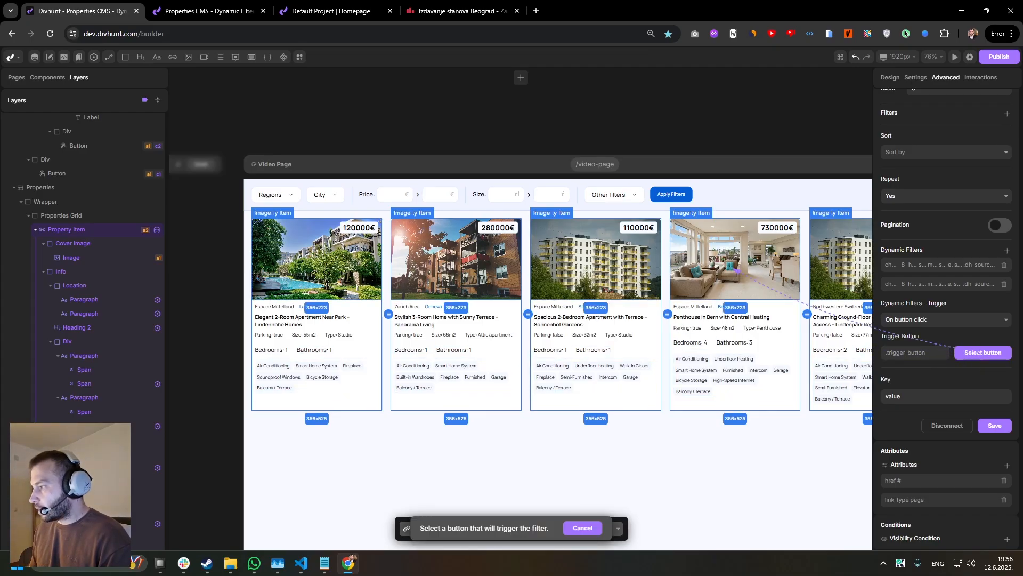
left_click(672, 194)
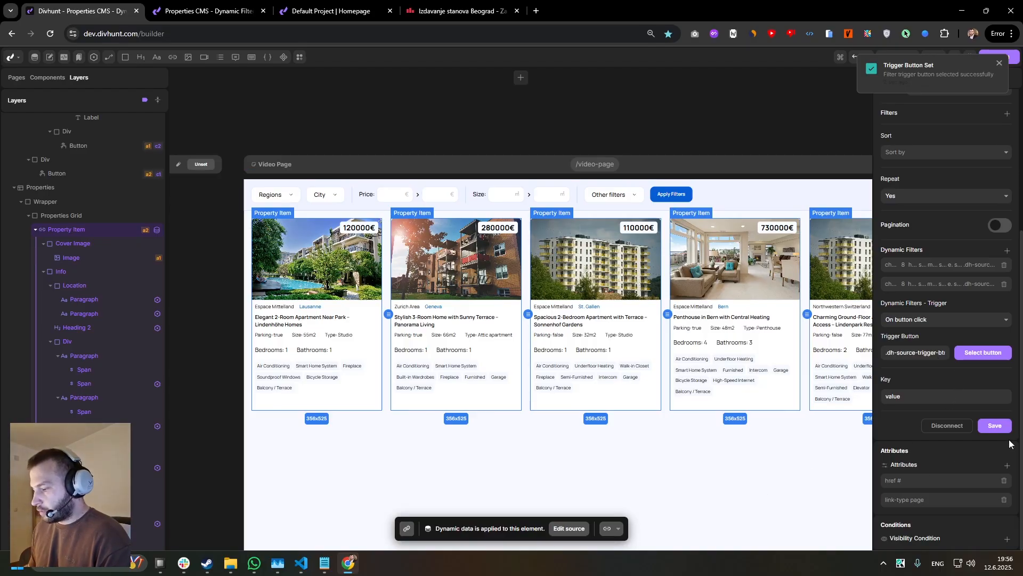
left_click(995, 426)
Reload the live page, untick Basel, Zurich, Lausanne and Lugano in the City filter, save the selection and apply the filters.
left_click(164, 6)
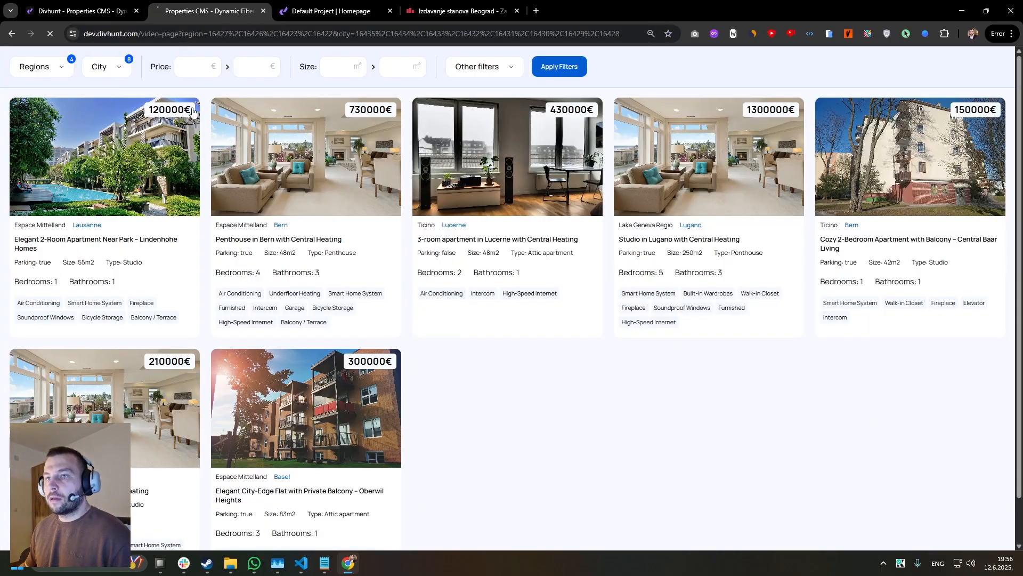
left_click(118, 68)
left_click(160, 155)
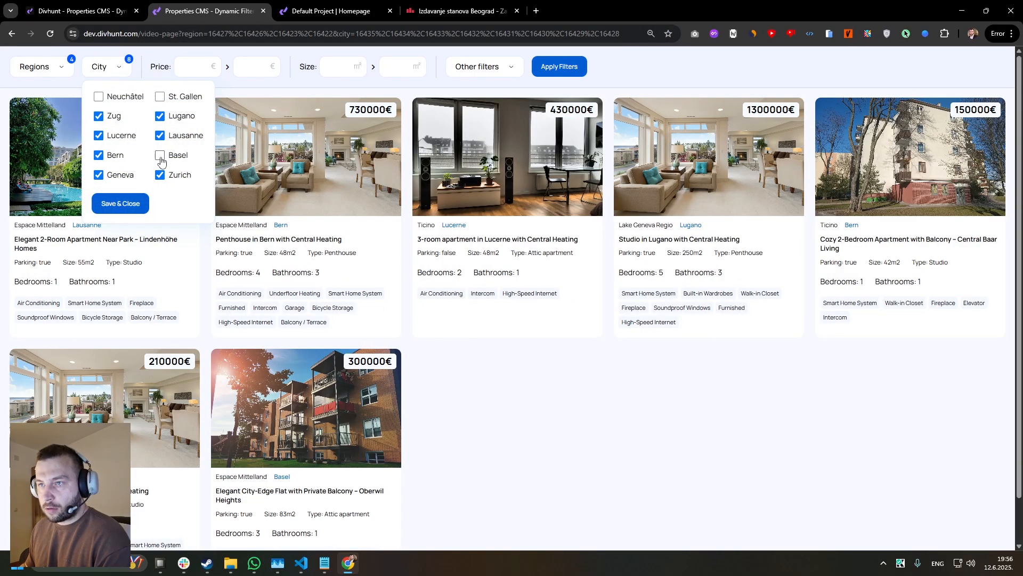
left_click(160, 175)
left_click(160, 135)
left_click(160, 116)
left_click(121, 205)
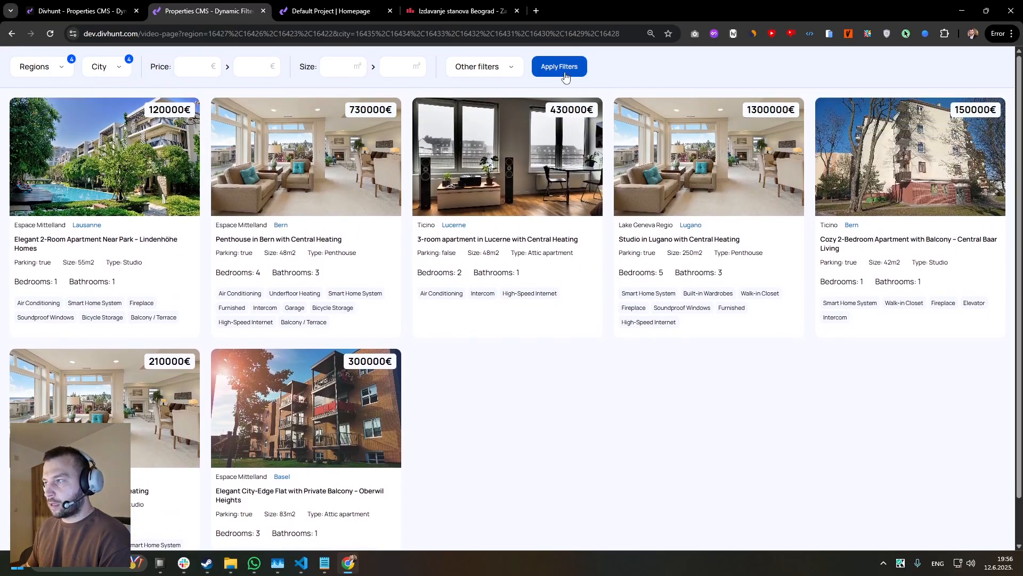
left_click(565, 75)
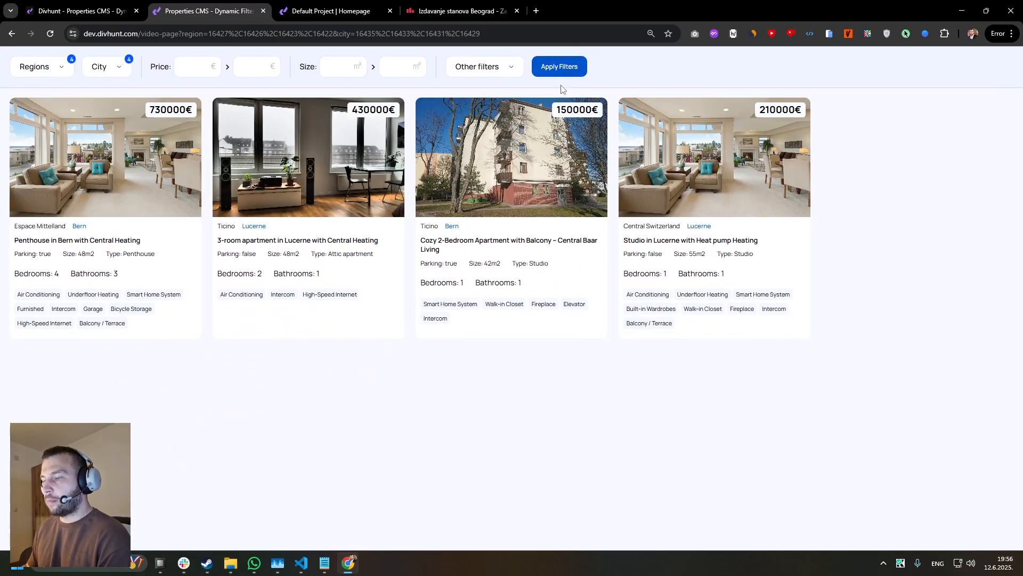
Return to the builder and examine the Price filter's minimum and maximum input elements.
left_click(85, 10)
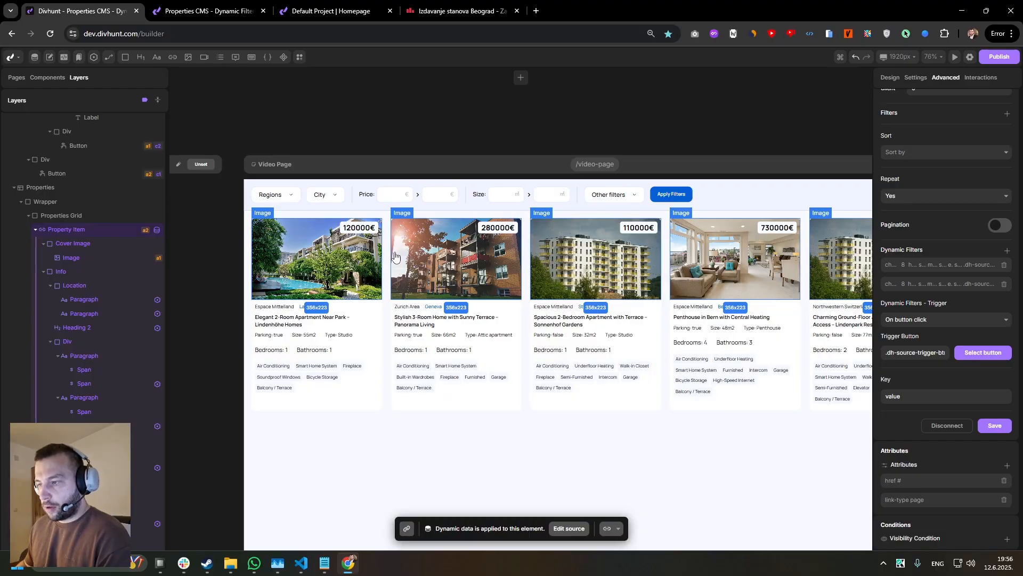
left_click(391, 198)
scroll(375, 238, "up", 3)
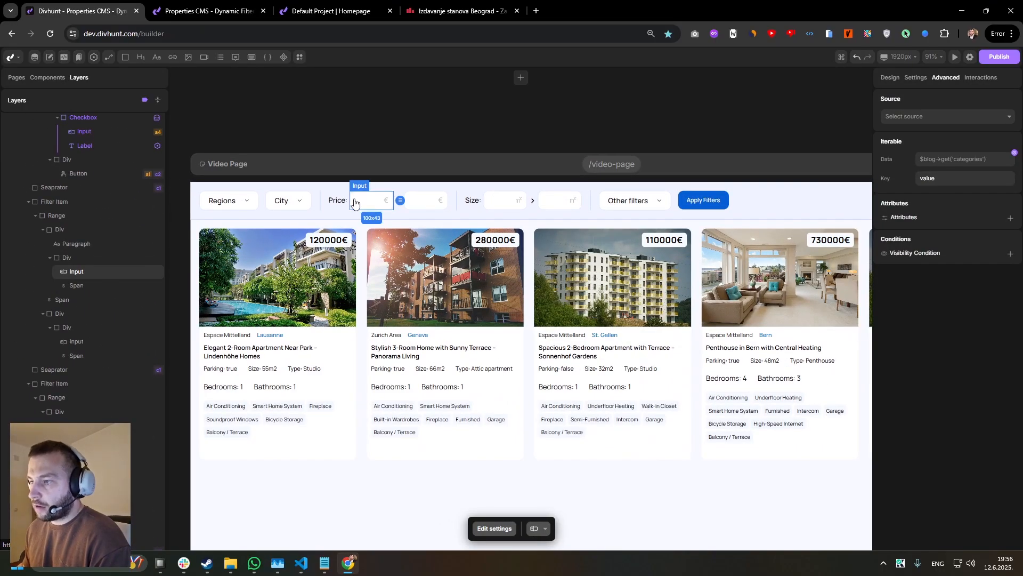
left_click(349, 219)
scroll(343, 214, "up", 2)
left_click_drag(368, 262, 367, 227)
scroll(367, 227, "up", 1)
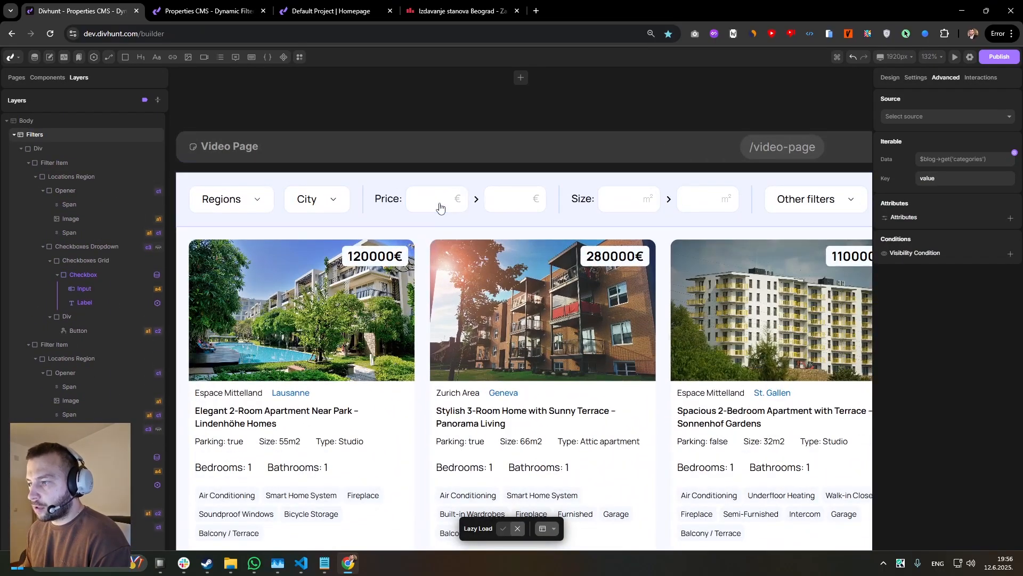
left_click_drag(441, 208, 361, 214)
left_click(358, 210)
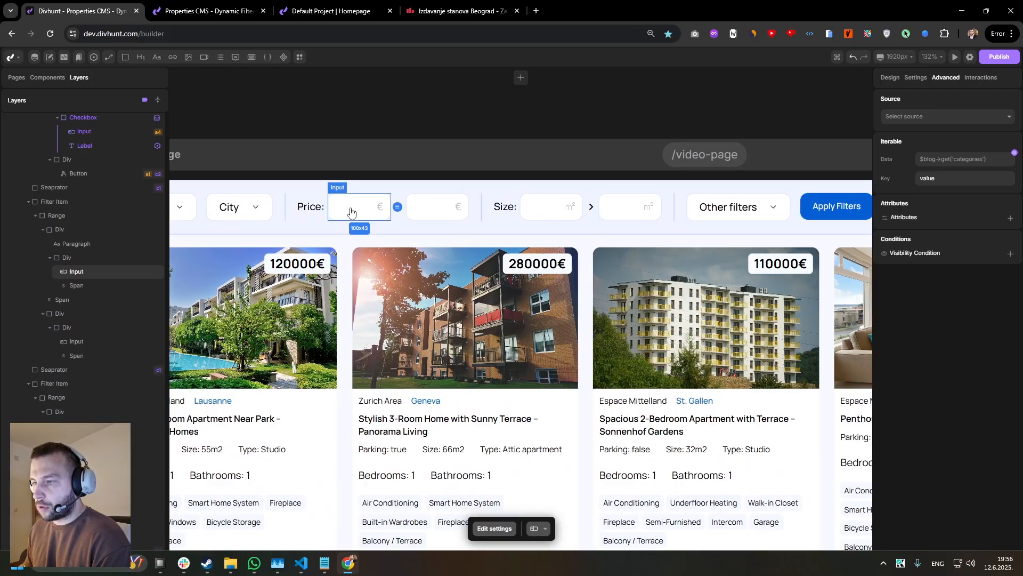
scroll(352, 224, "down", 3)
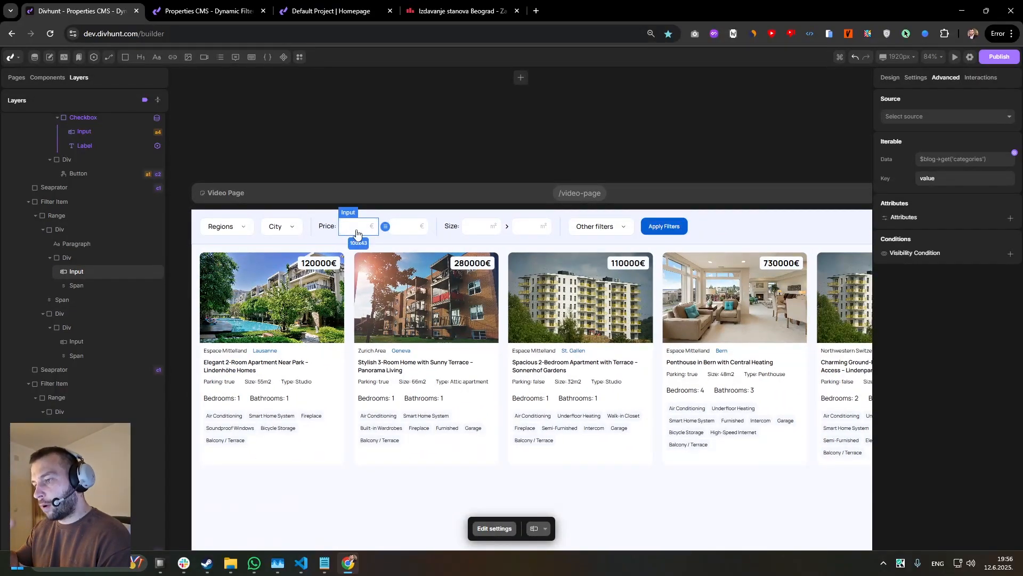
left_click(397, 232)
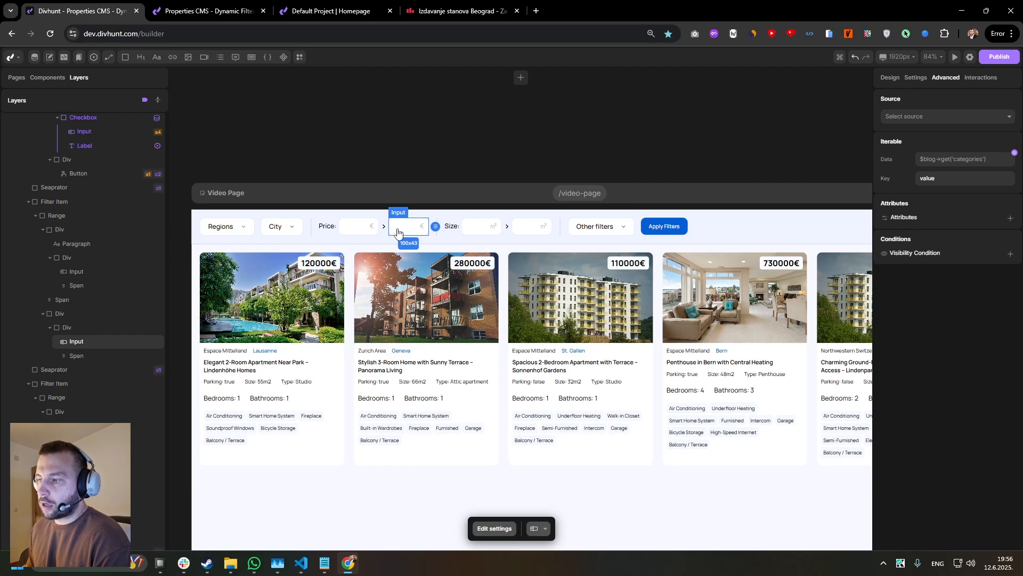
Name the Price filter's minimum input start_price and its maximum input end_price.
left_click(355, 230)
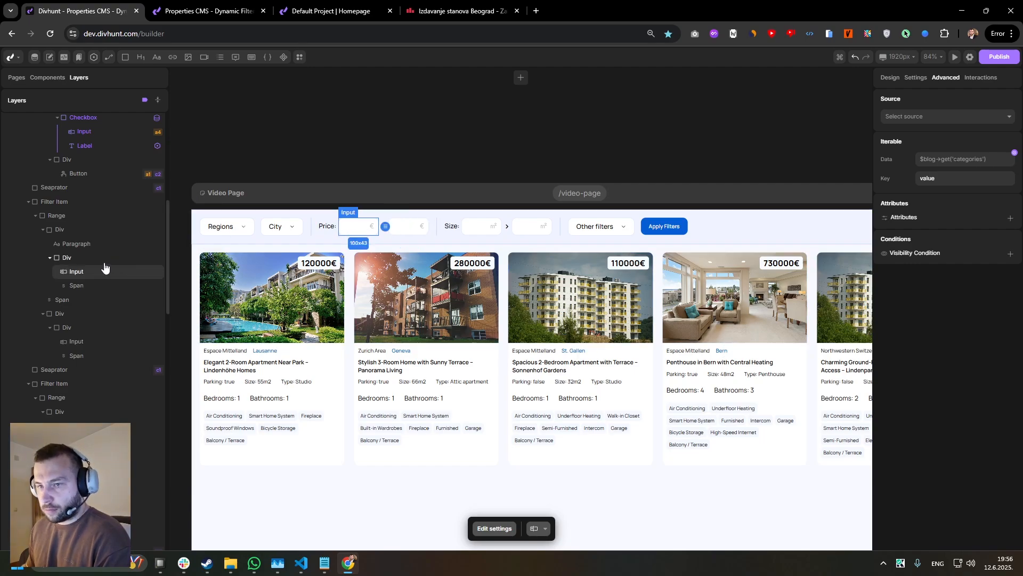
left_click(916, 78)
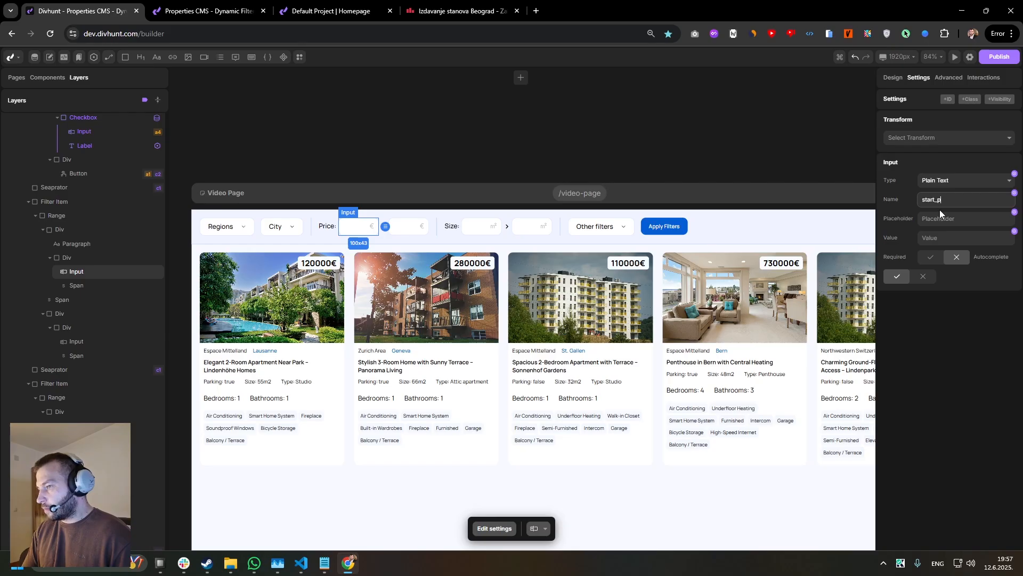
key("ctrl+a")
key("ctrl+c")
left_click(954, 360)
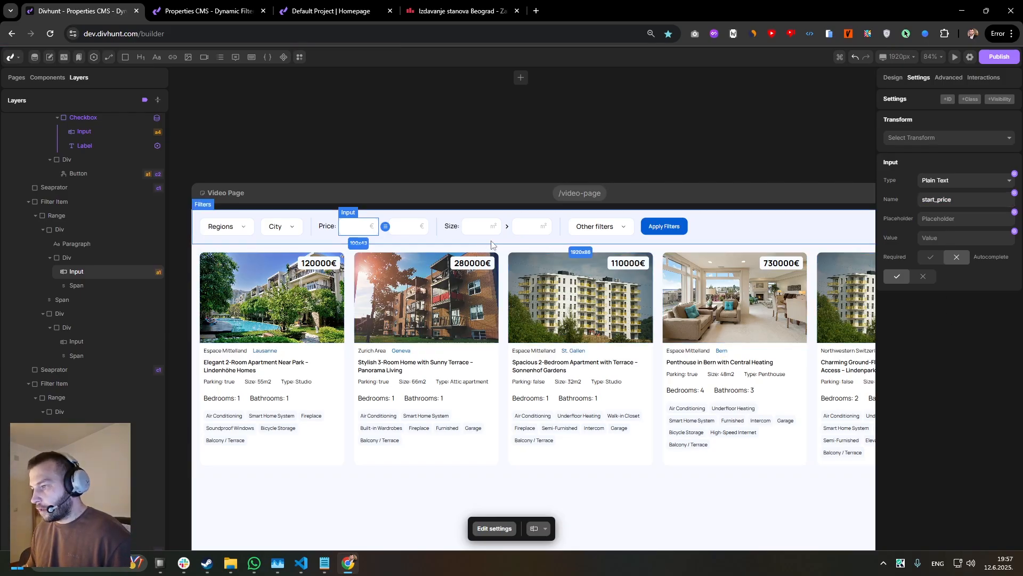
left_click(402, 233)
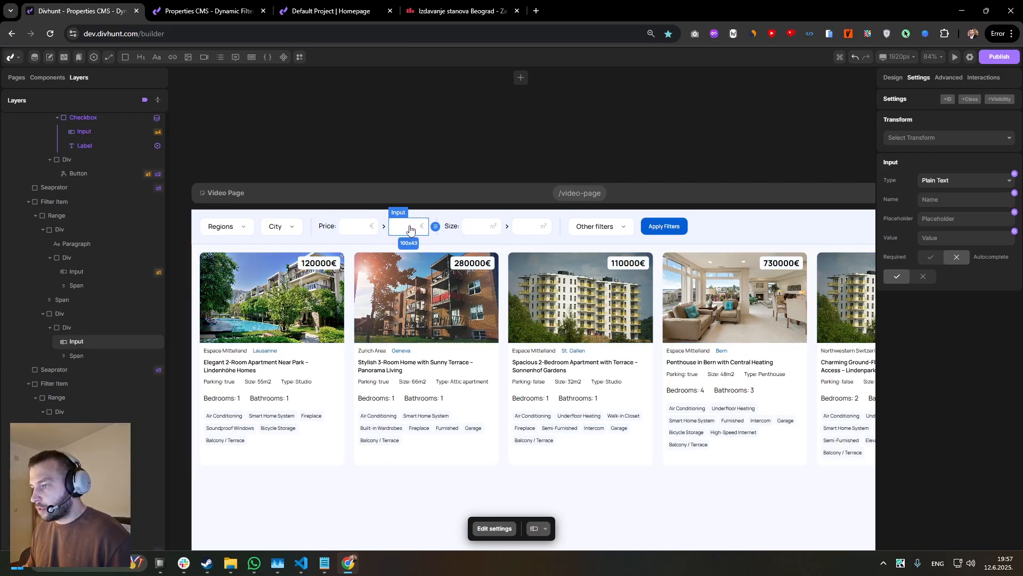
key("ctrl+v")
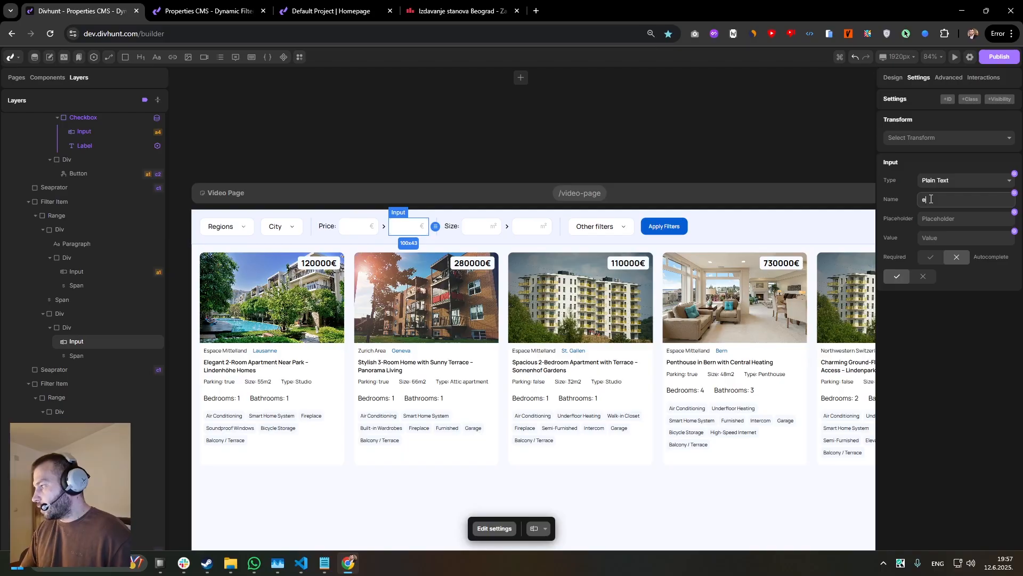
left_click(961, 319)
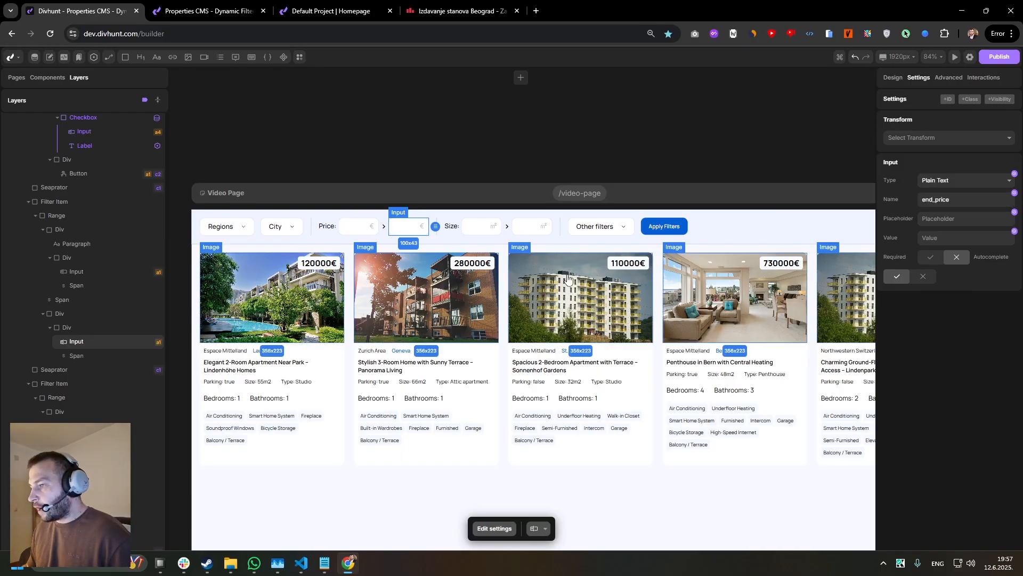
Name the Size filter's minimum input start_size and its maximum input end_size.
left_click(473, 233)
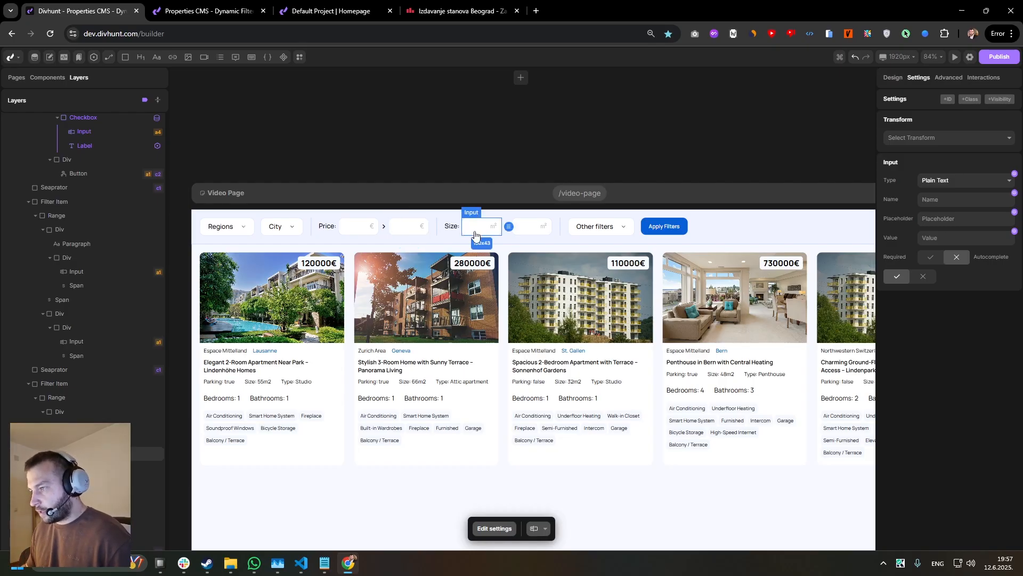
type("sta")
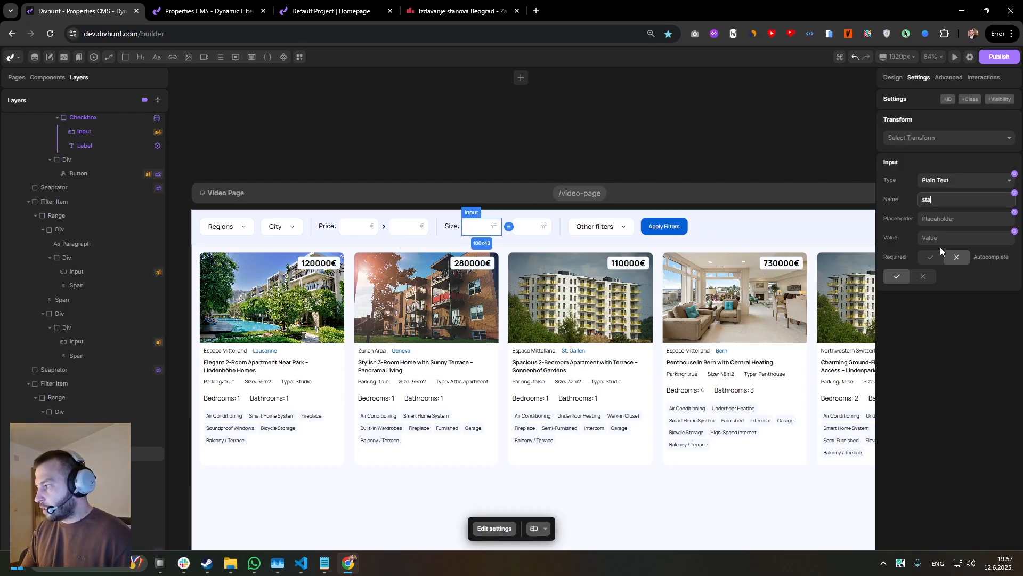
type("rt_size")
left_click(952, 306)
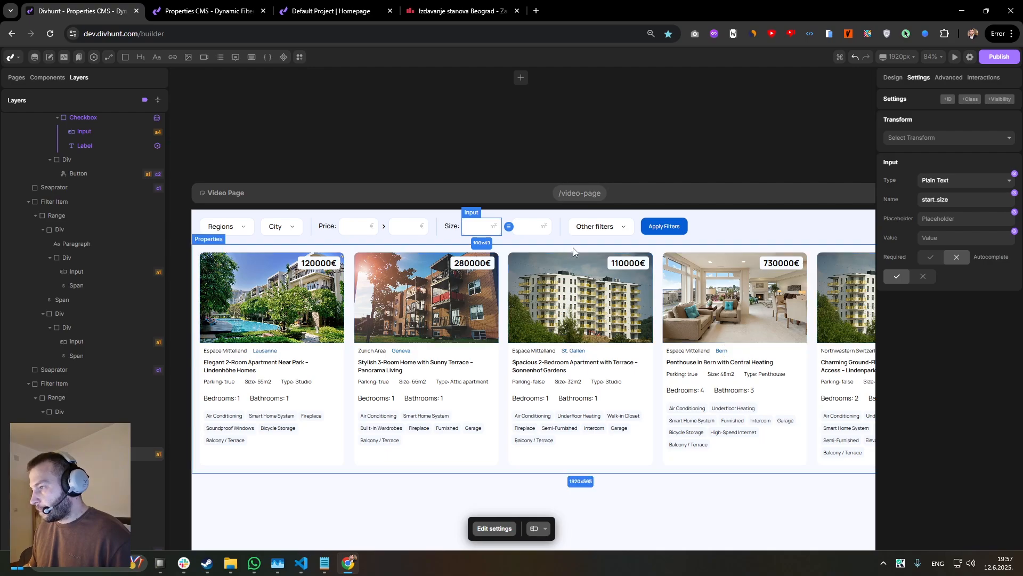
left_click(533, 231)
left_click(970, 200)
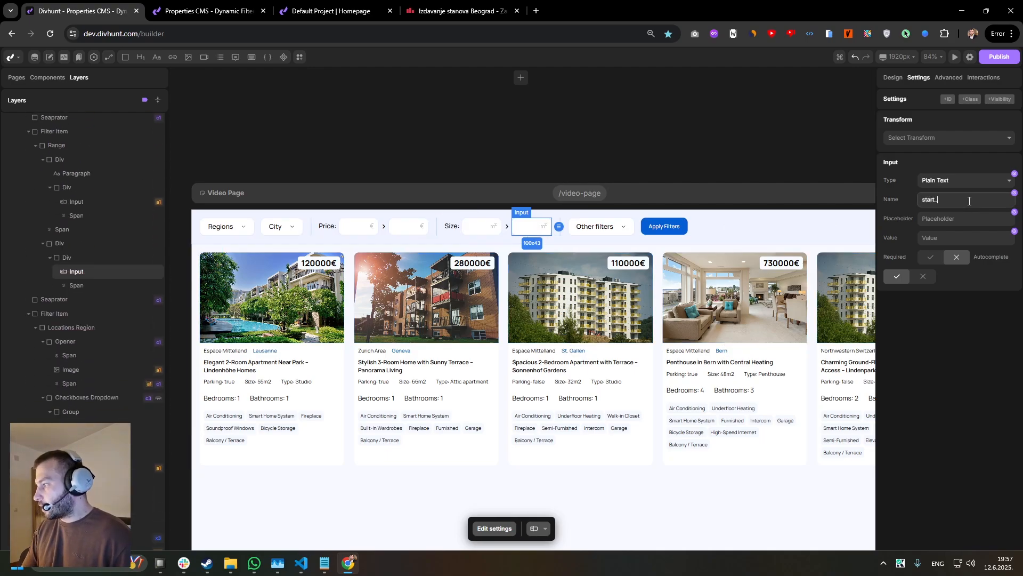
left_click(954, 356)
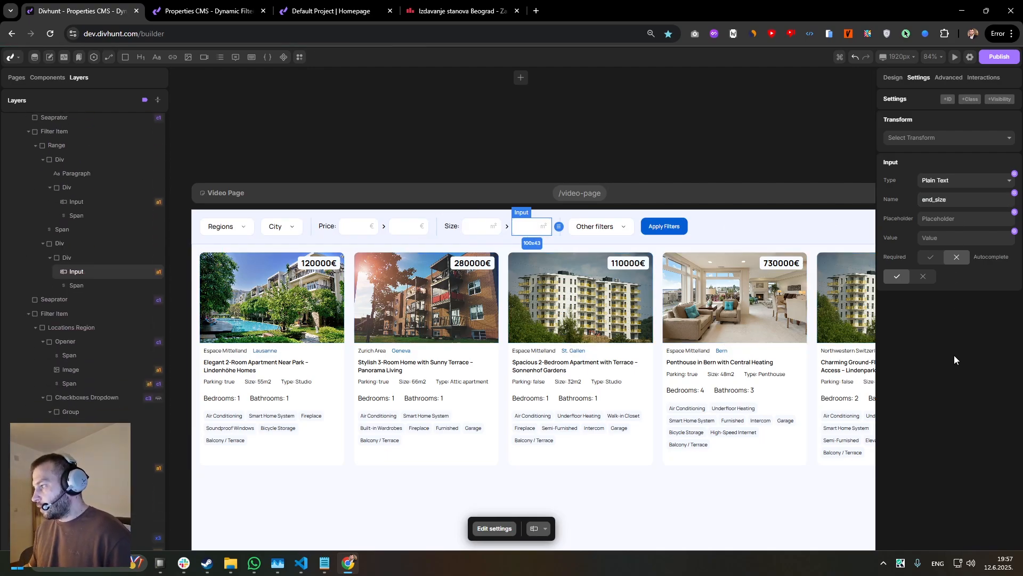
Begin a new dynamic filter on the Property Item source with field type Number Input and CMS field price-eur.
left_click(485, 350)
left_click(67, 305)
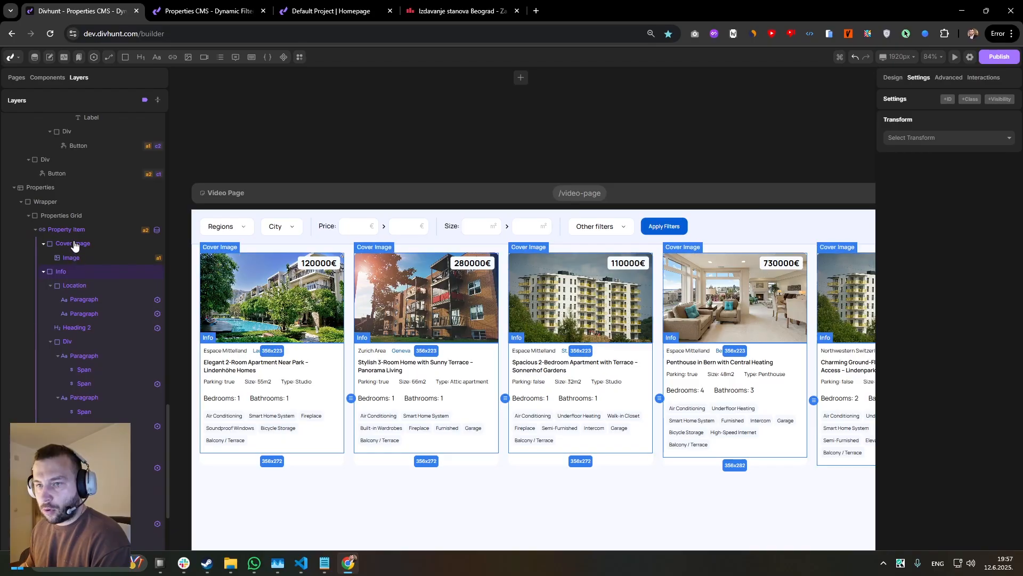
left_click(949, 78)
scroll(974, 277, "down", 3)
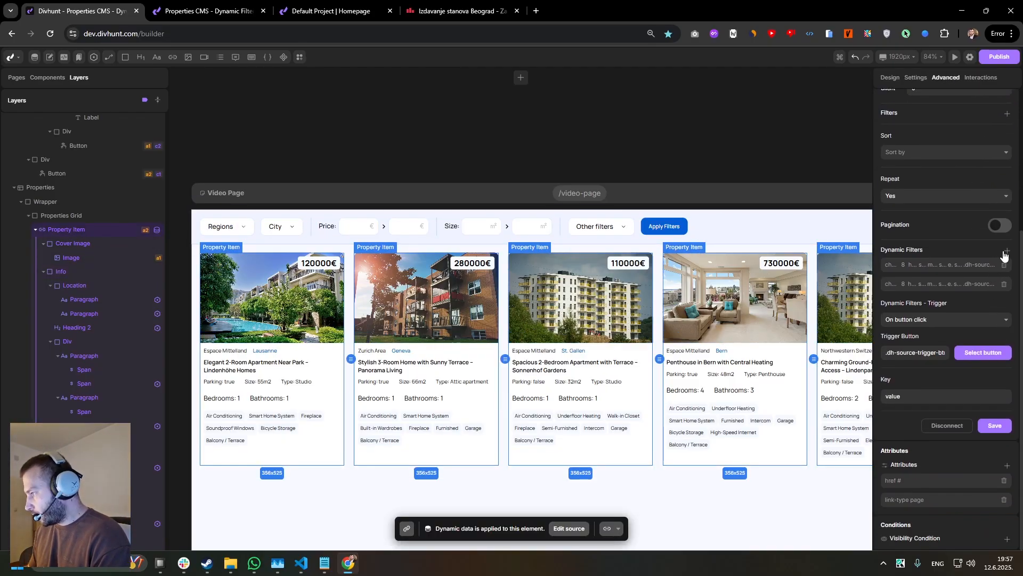
left_click(1005, 251)
left_click(930, 205)
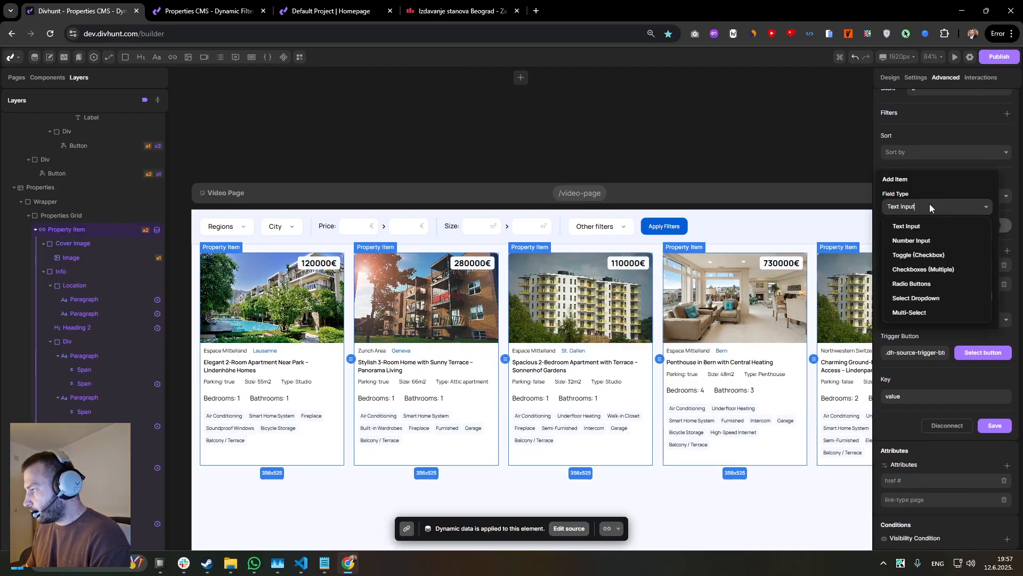
left_click(901, 243)
left_click(906, 236)
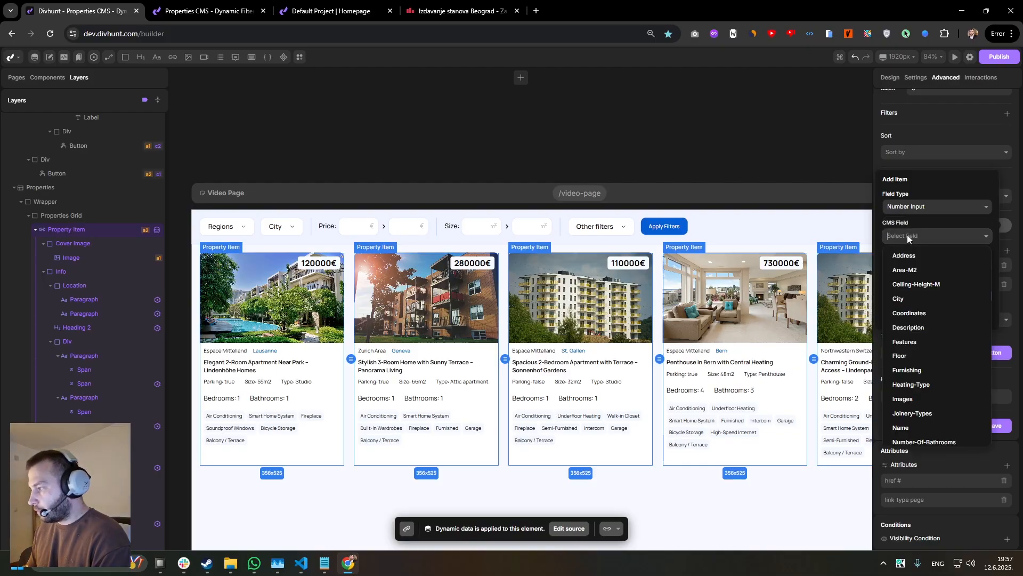
scroll(915, 362, "down", 2)
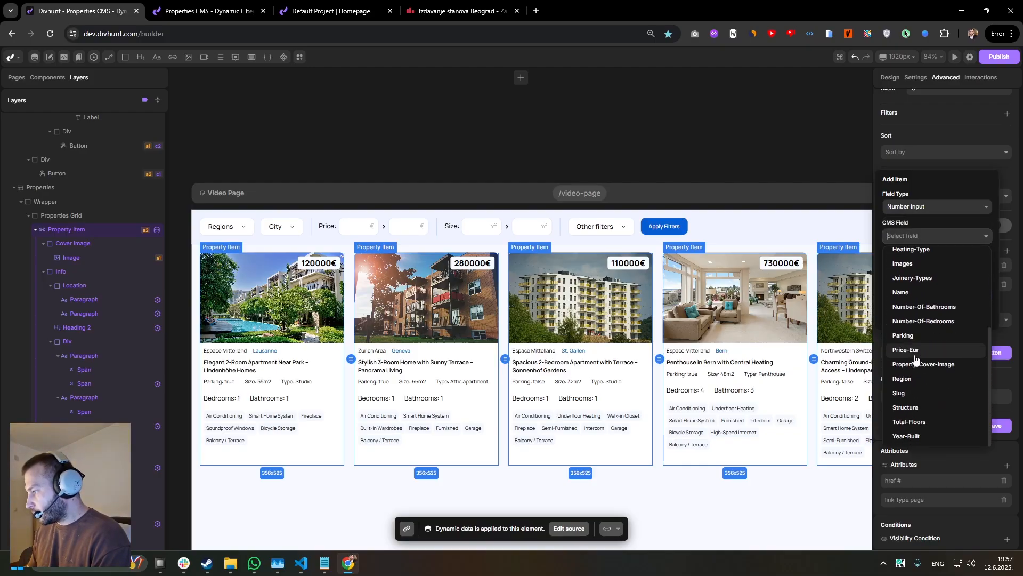
left_click(911, 377)
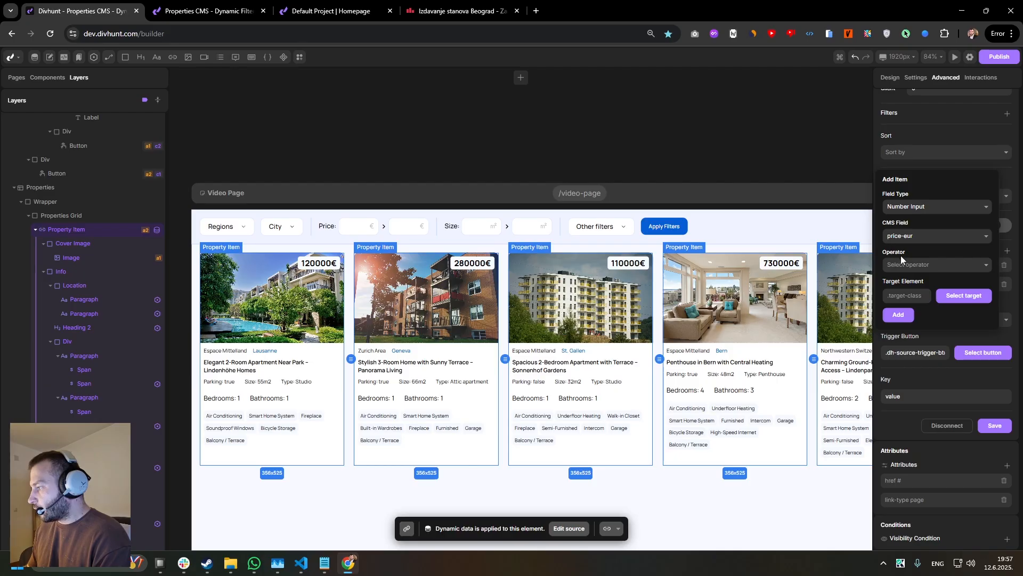
Set the price filter's operator to Greater Equal Than and target the minimum Price input.
left_click(913, 266)
scroll(908, 299, "down", 3)
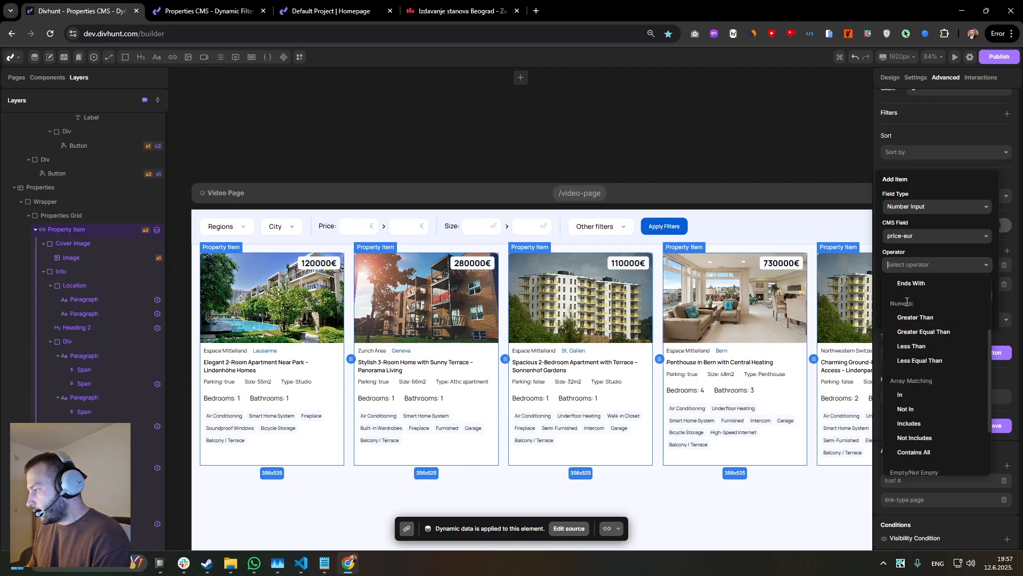
left_click_drag(917, 301, 919, 336)
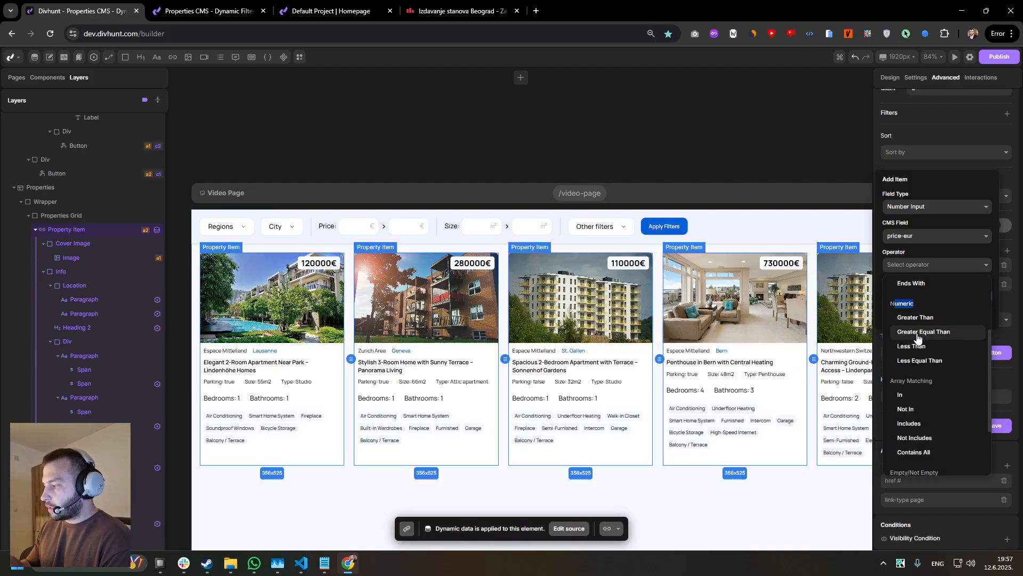
left_click(918, 336)
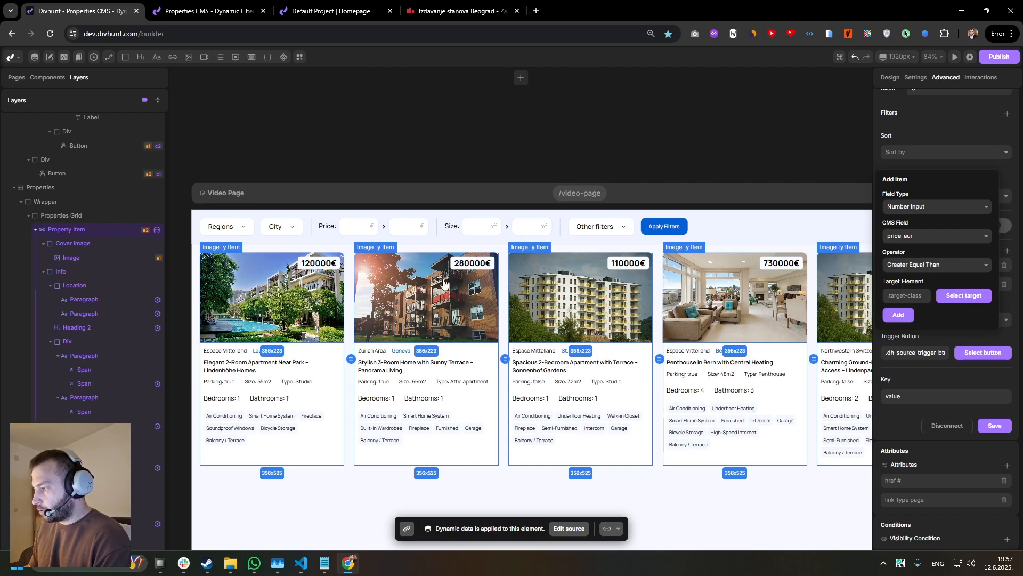
left_click(957, 298)
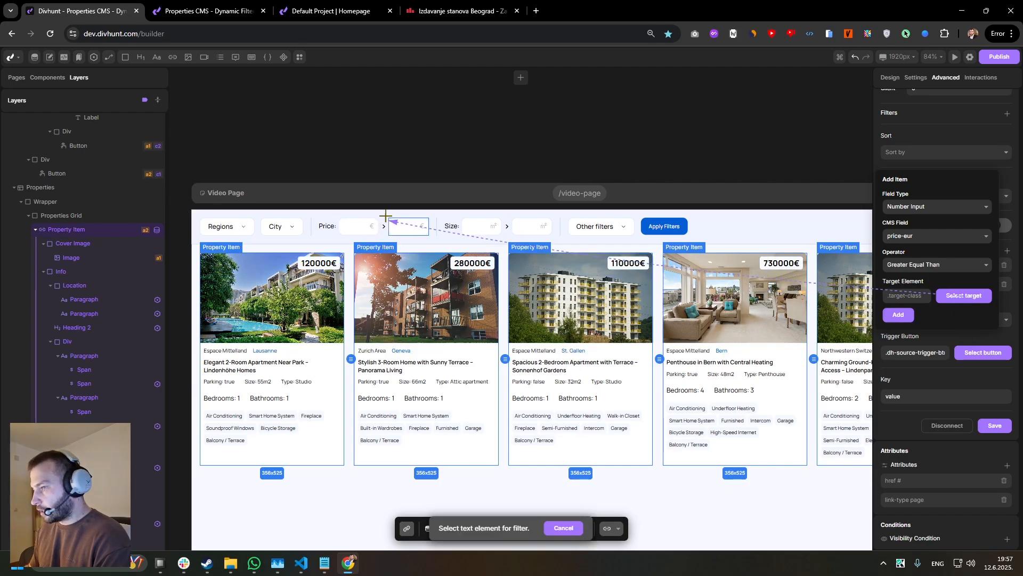
left_click(361, 232)
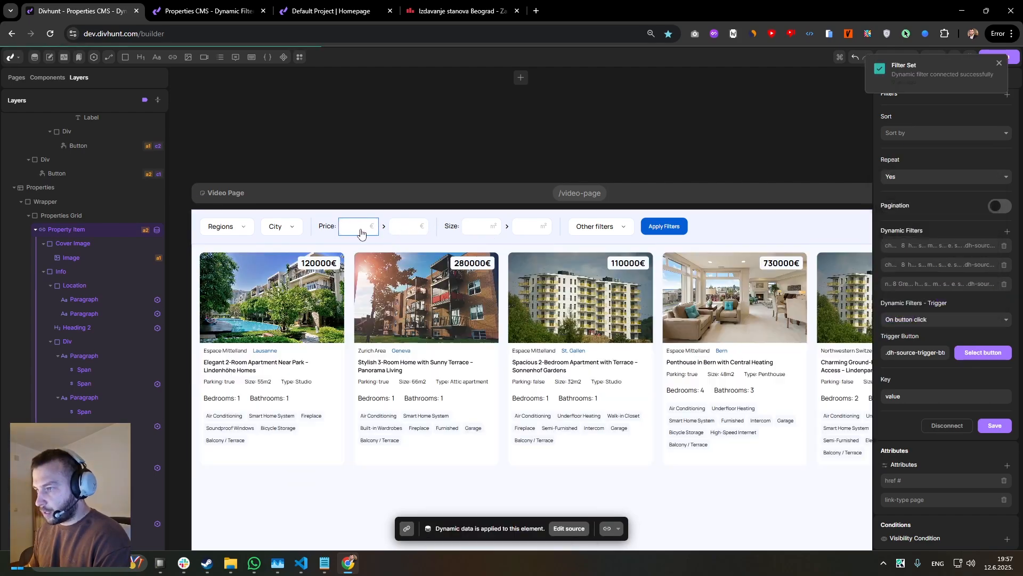
Add a Number Input dynamic filter on price-eur with operator Less Equal Than, targeting the maximum Price input.
left_click(1007, 234)
left_click(919, 187)
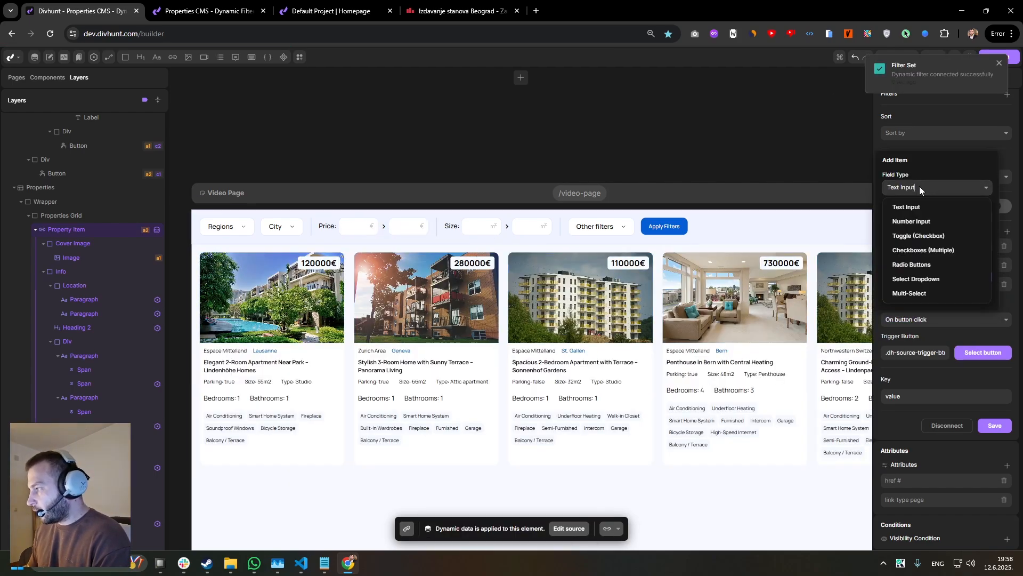
left_click(922, 221)
left_click(922, 218)
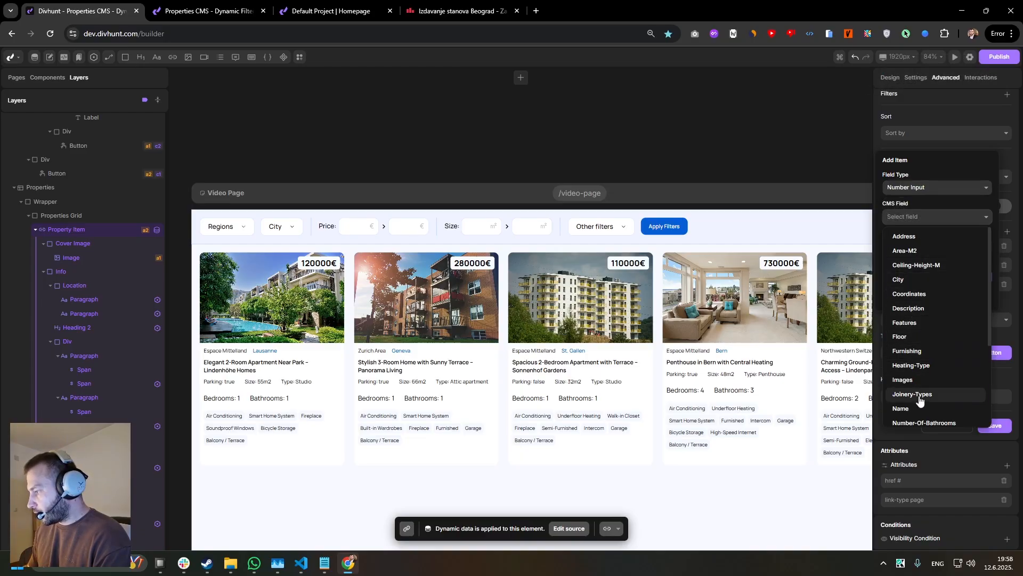
scroll(918, 372, "down", 3)
left_click(906, 331)
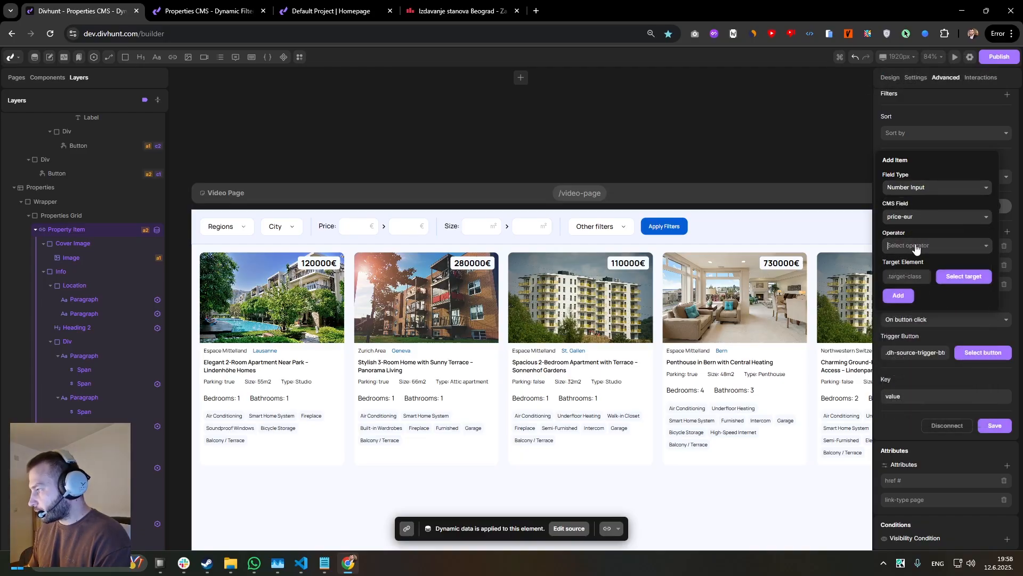
left_click(914, 245)
scroll(919, 341, "down", 2)
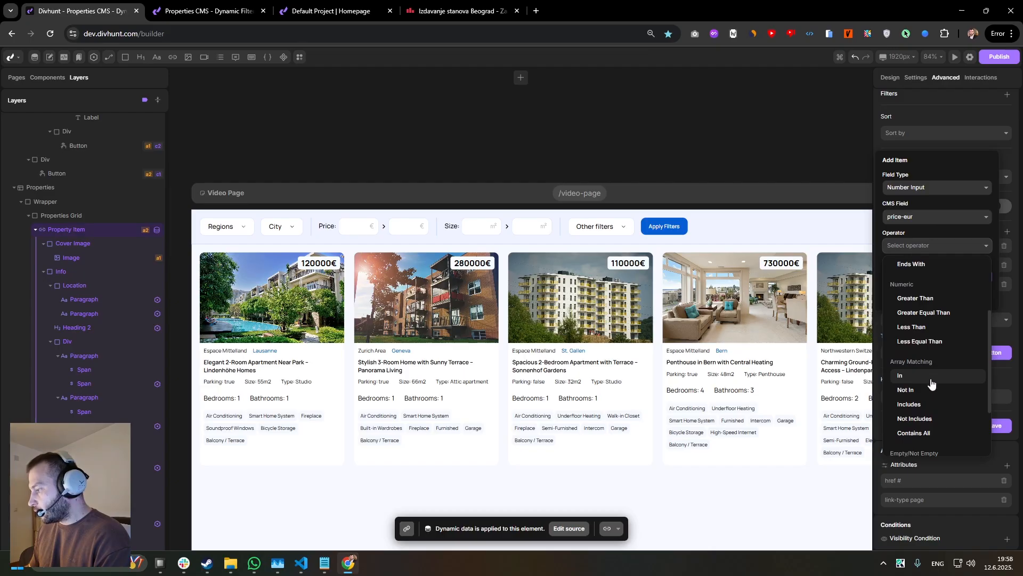
left_click(919, 341)
left_click(953, 277)
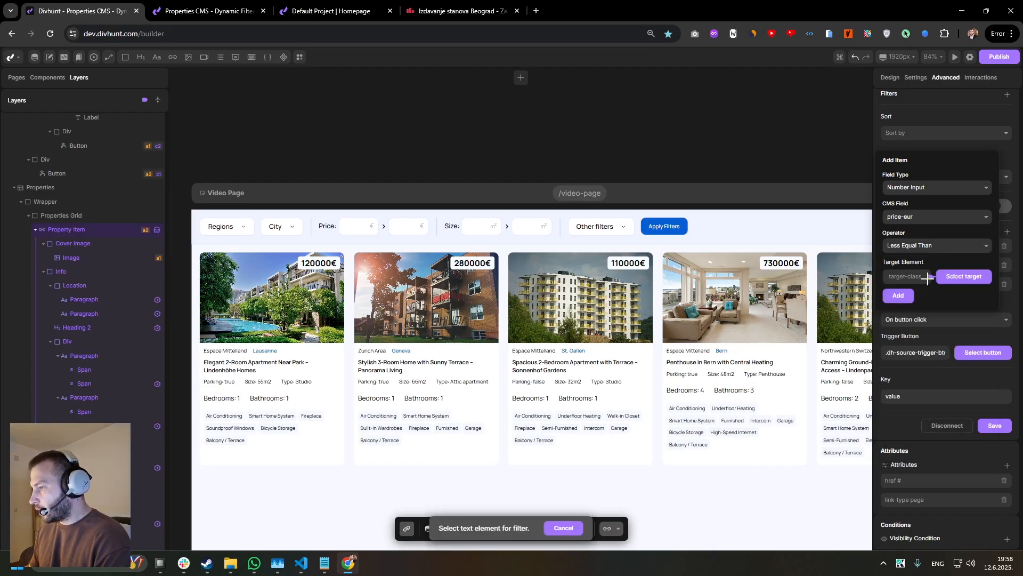
left_click(406, 229)
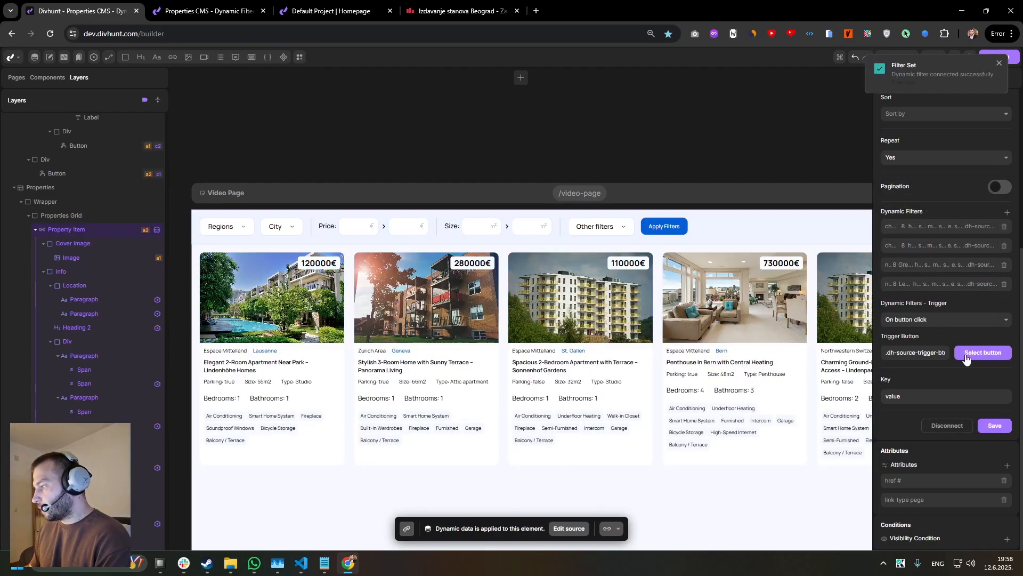
Add a Number Input dynamic filter on area-m2 with operator Greater Equal Than, targeting the minimum Size input.
left_click(1006, 214)
left_click(932, 169)
left_click(920, 205)
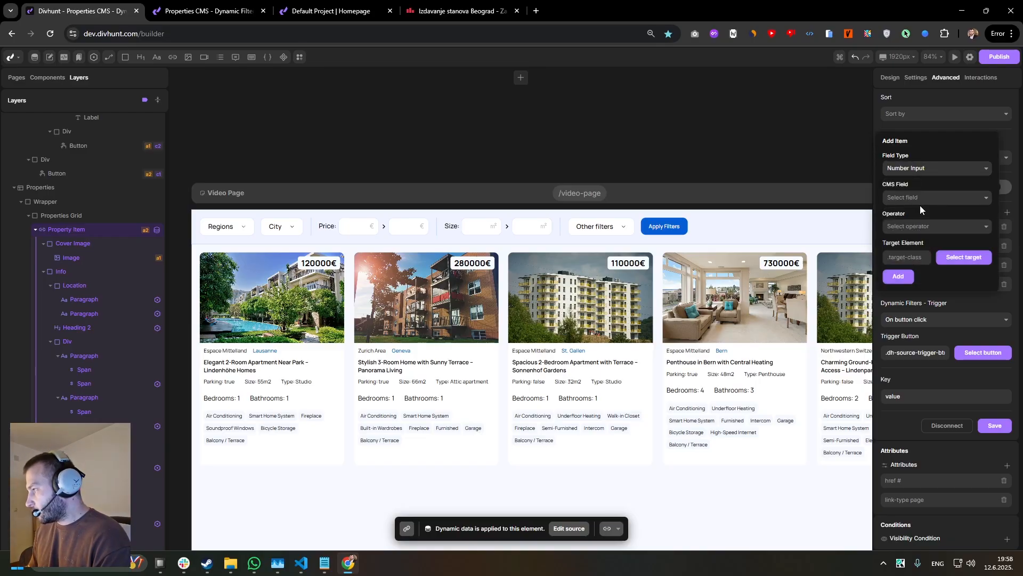
left_click(920, 198)
left_click(901, 232)
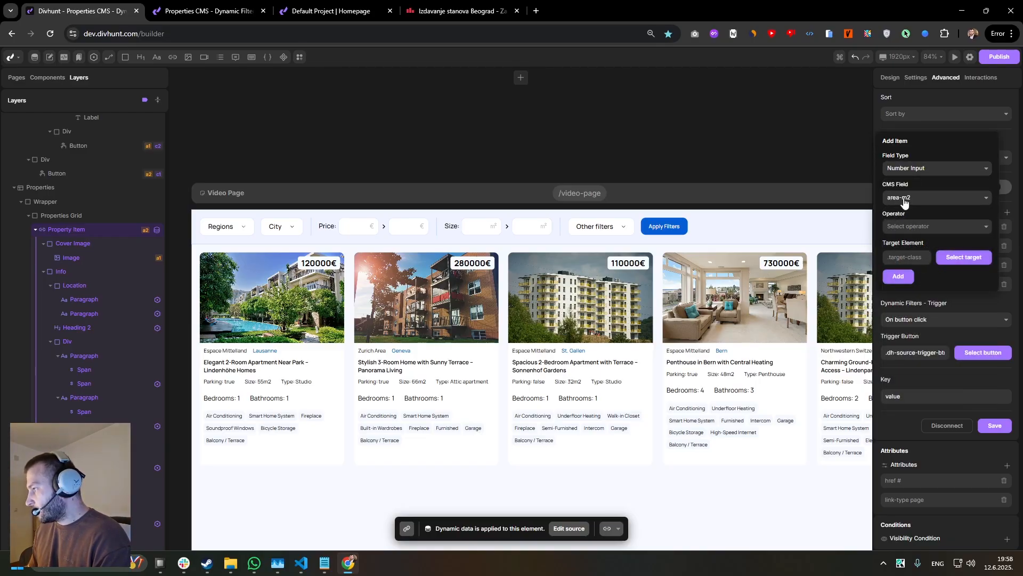
left_click(921, 227)
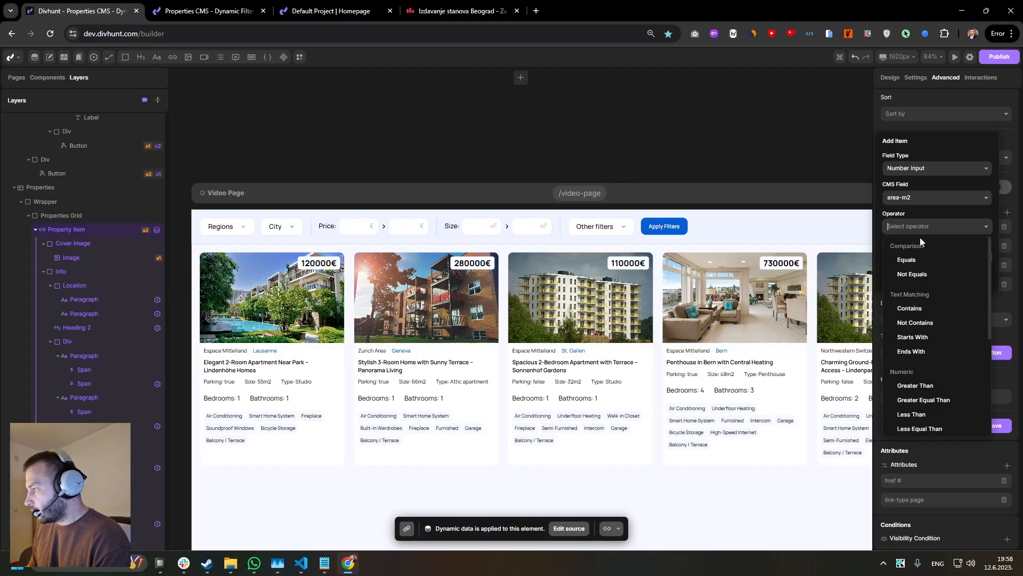
left_click(924, 400)
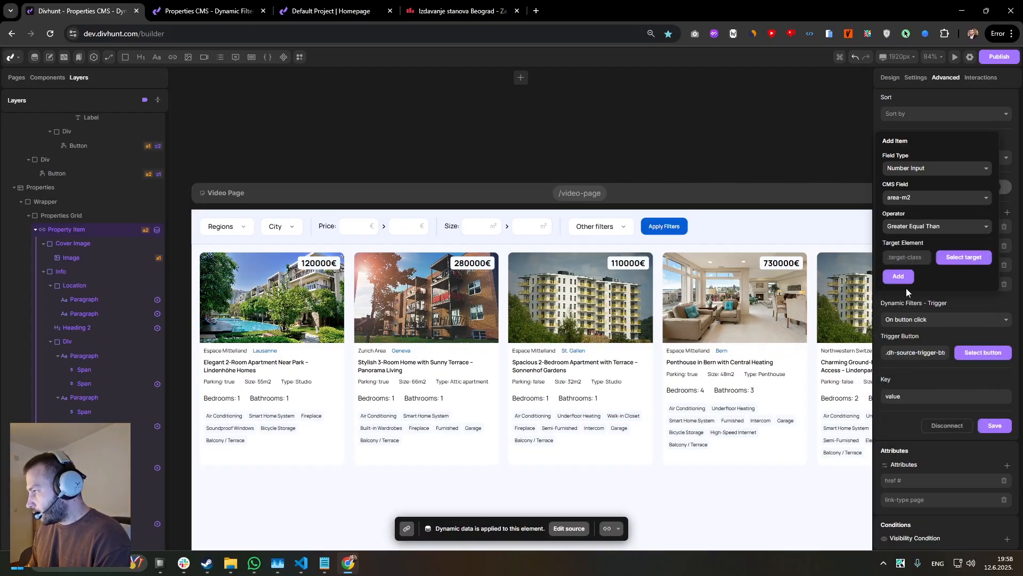
left_click(954, 258)
left_click(475, 229)
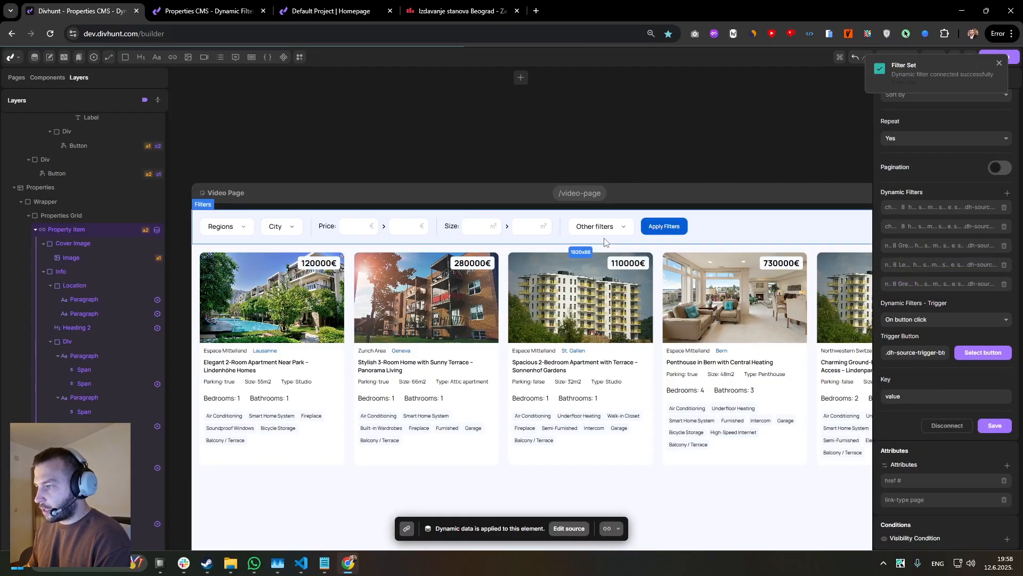
Add a Number Input dynamic filter on area-m2 with operator Less Equal Than, targeting the maximum Size input.
left_click(1007, 192)
left_click(923, 150)
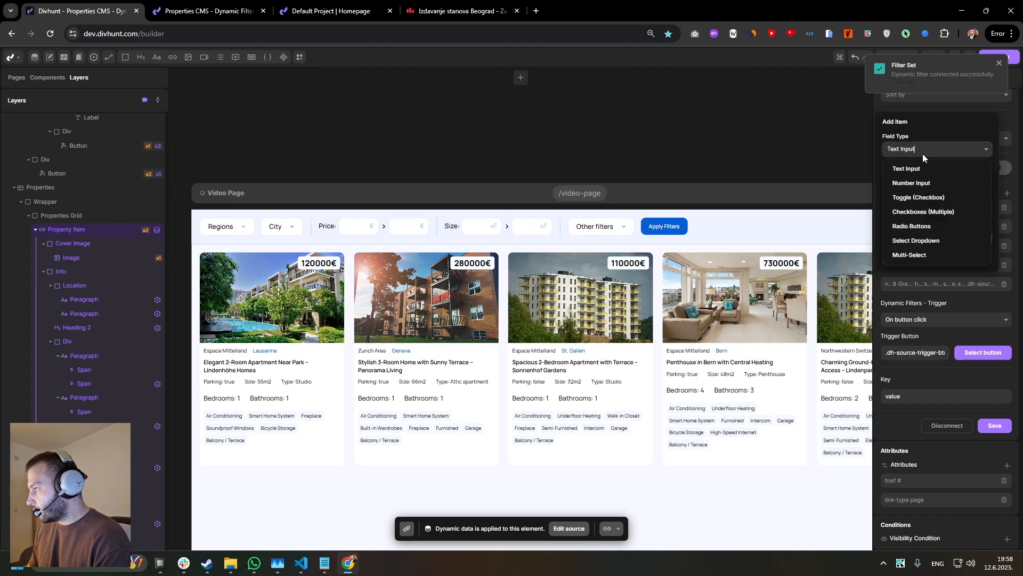
left_click(920, 183)
left_click(943, 179)
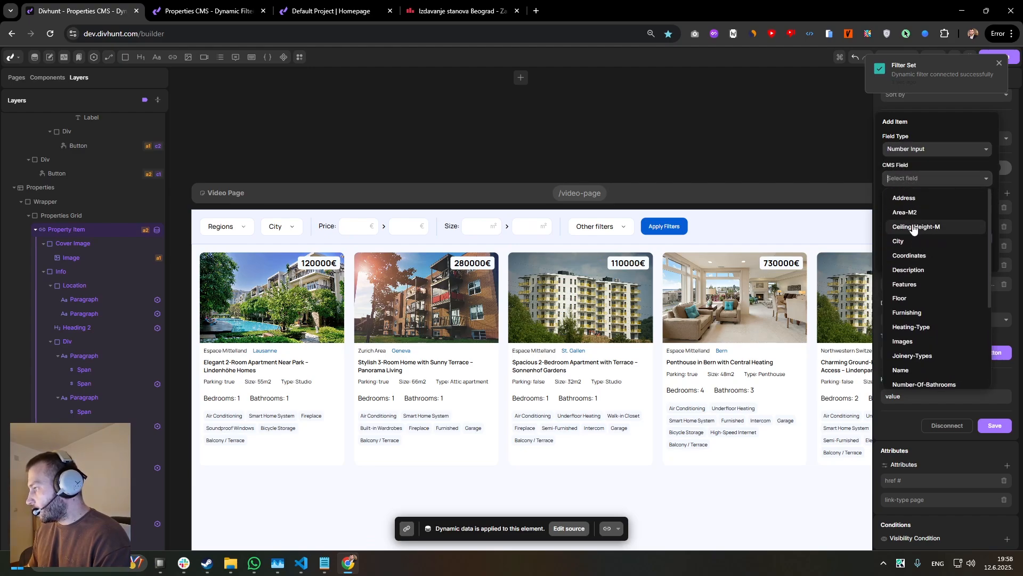
left_click(917, 212)
left_click(932, 208)
scroll(934, 288, "down", 5)
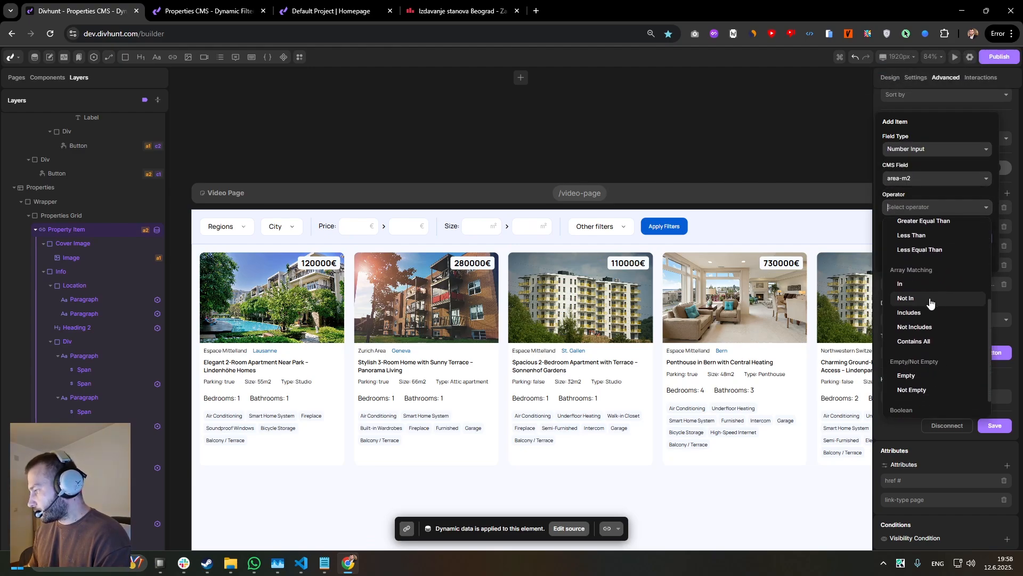
left_click(957, 240)
left_click(551, 226)
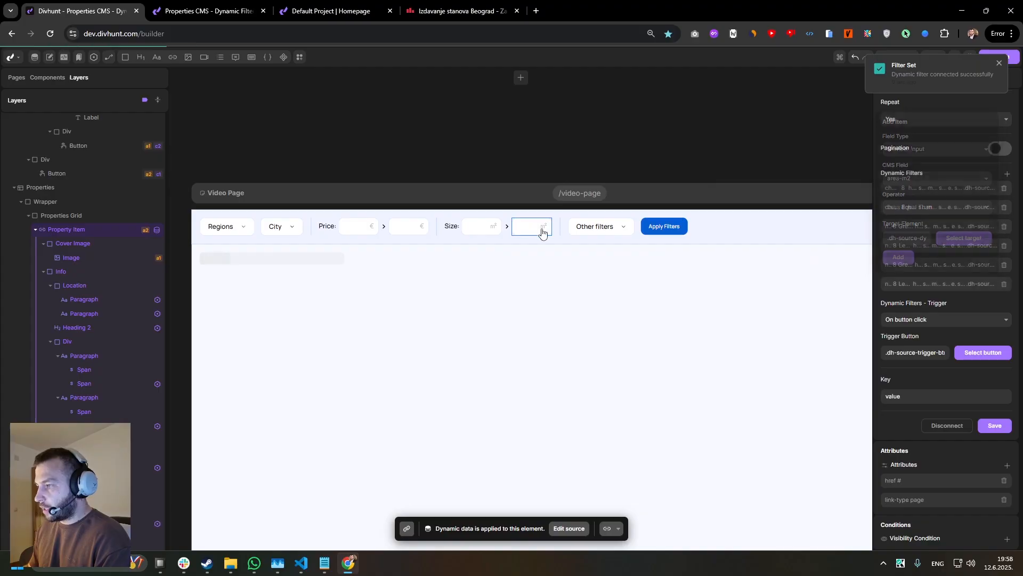
On the live page, filter by a minimum price of 200000 and add a maximum of 500000, applying the filters after each value.
left_click(209, 11)
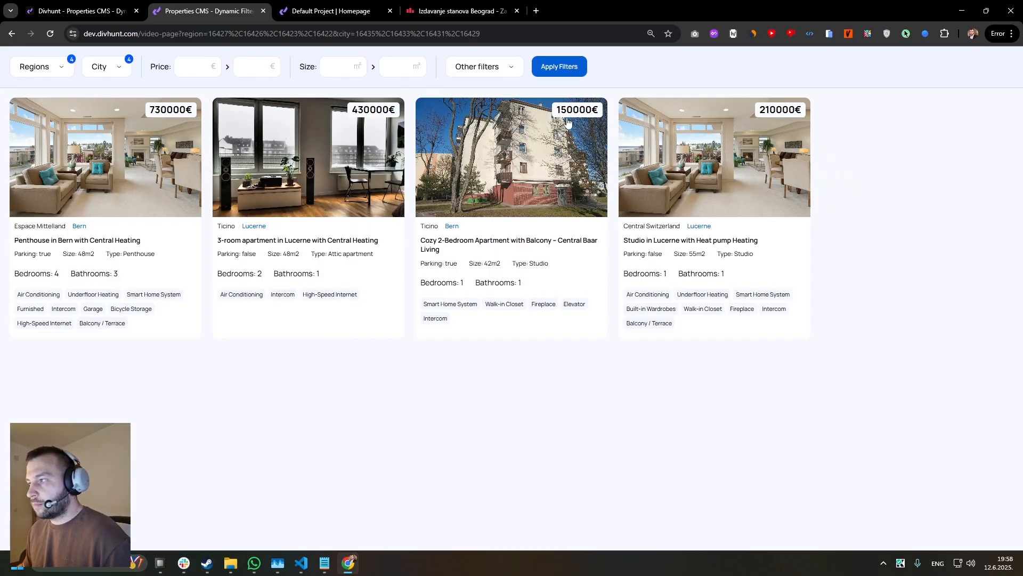
left_click(190, 71)
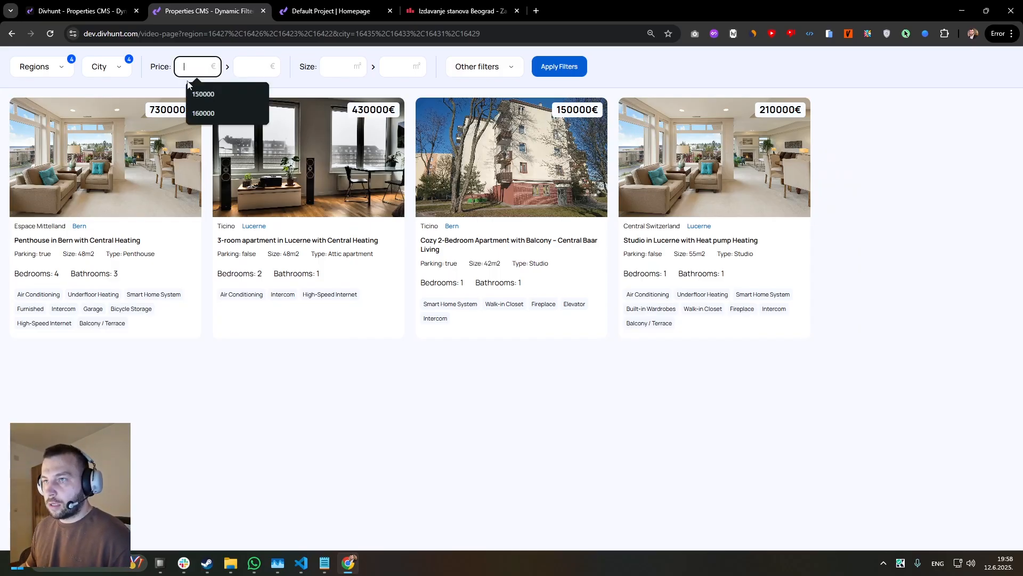
type("200000")
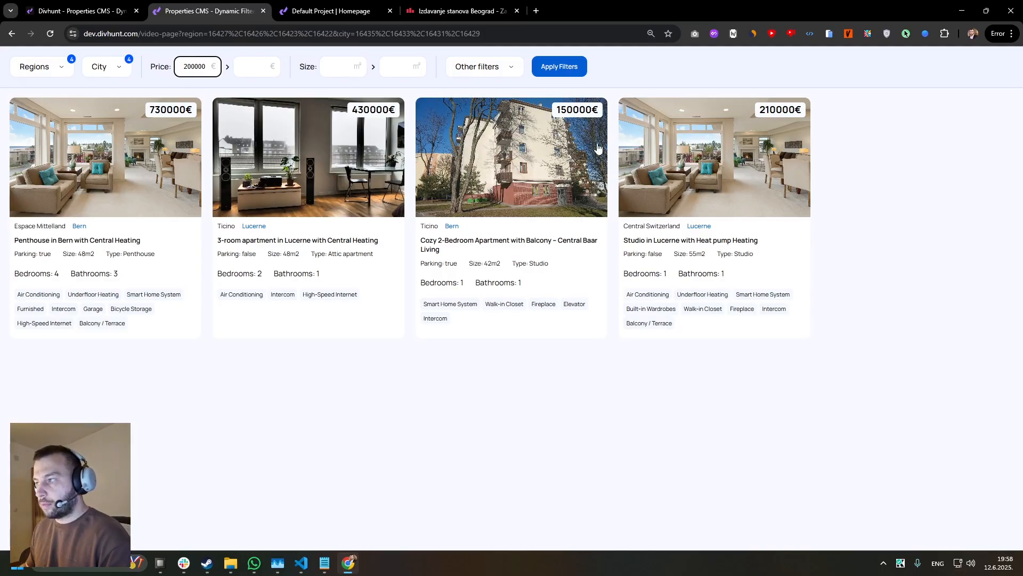
left_click(555, 69)
left_click(239, 74)
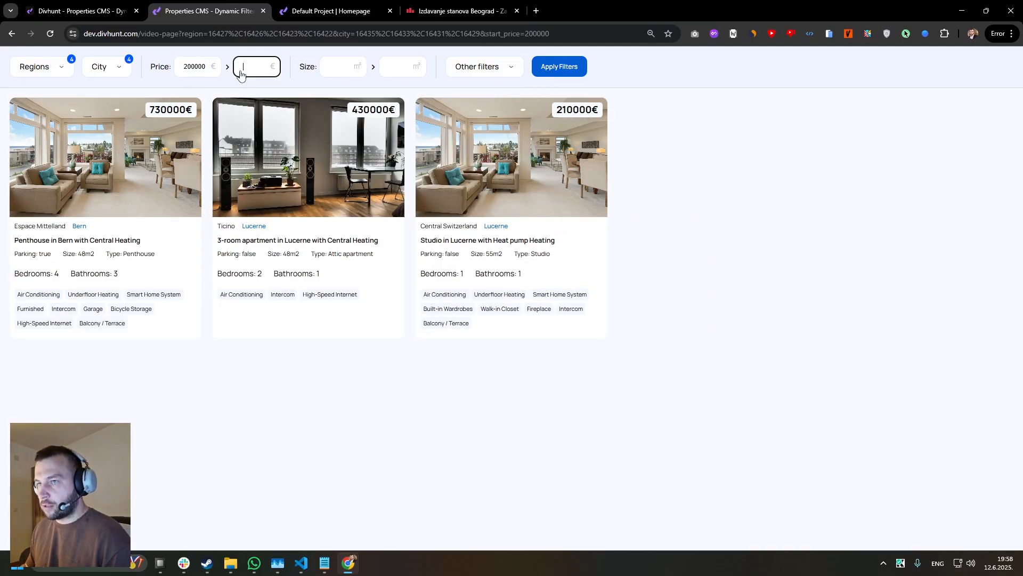
type("500000")
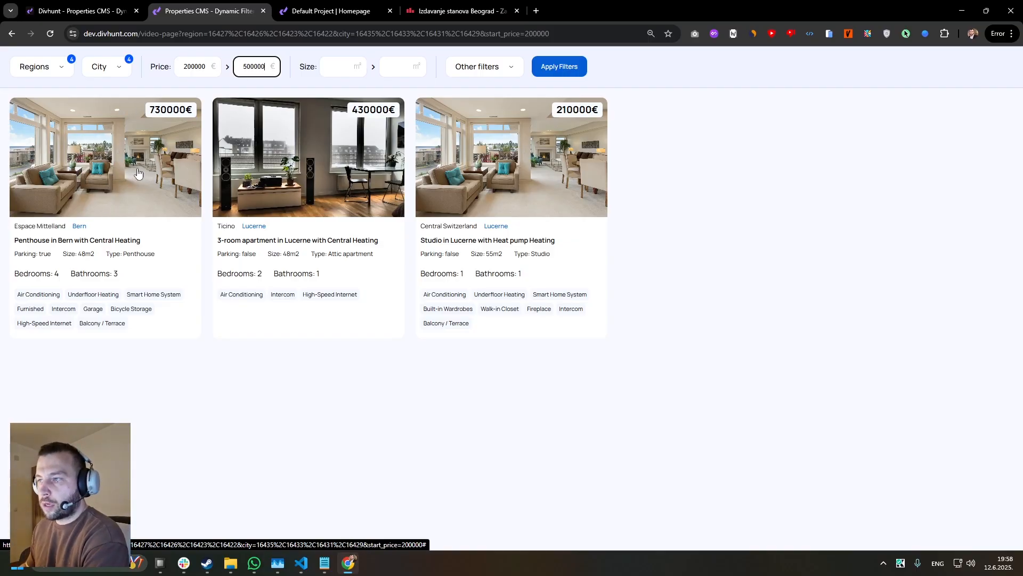
left_click(540, 69)
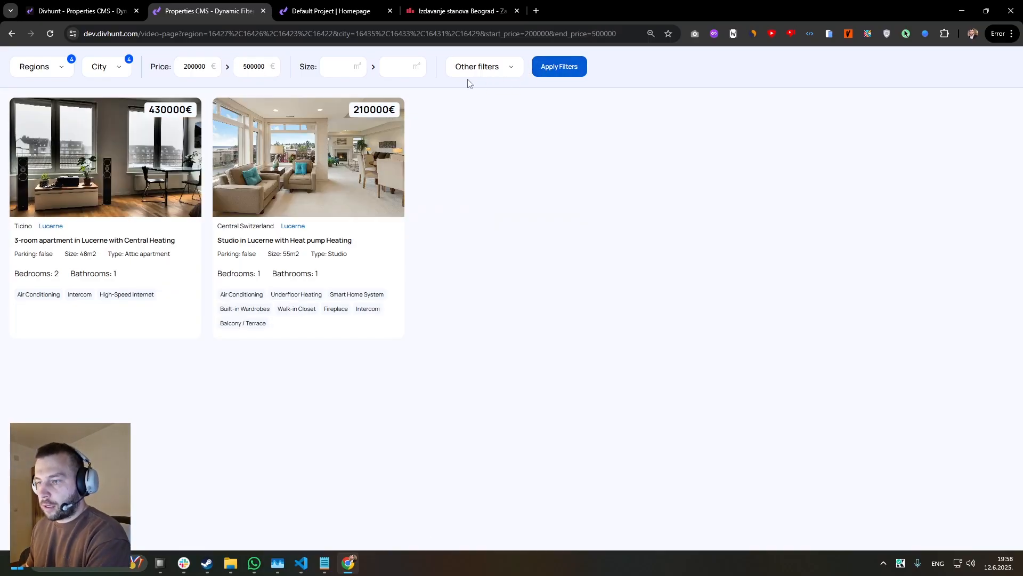
Set the minimum size to 50 and apply the filters together with the price range.
left_click(336, 69)
type("30")
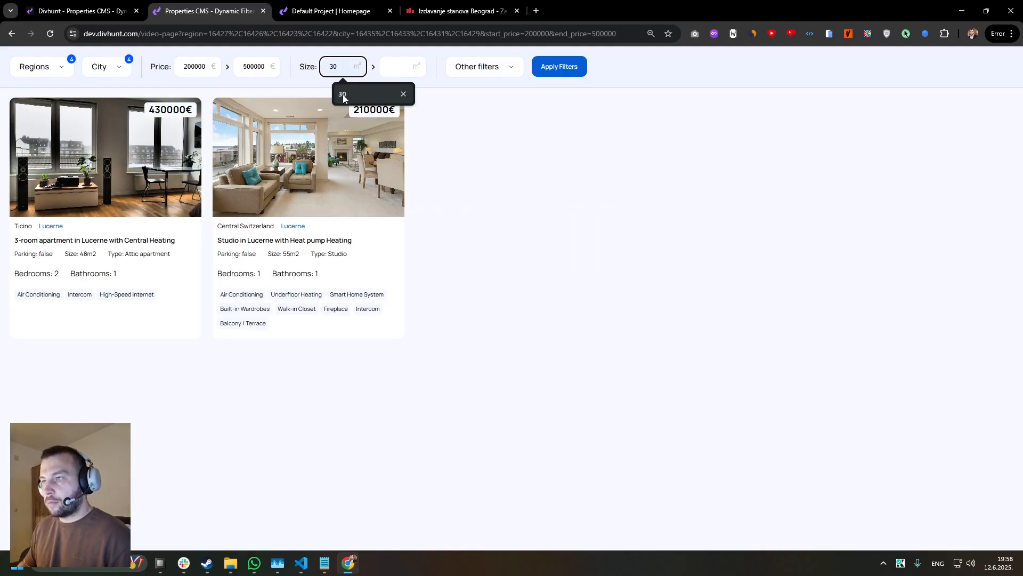
key("BackSpace")
key("BackSpace")
type("4")
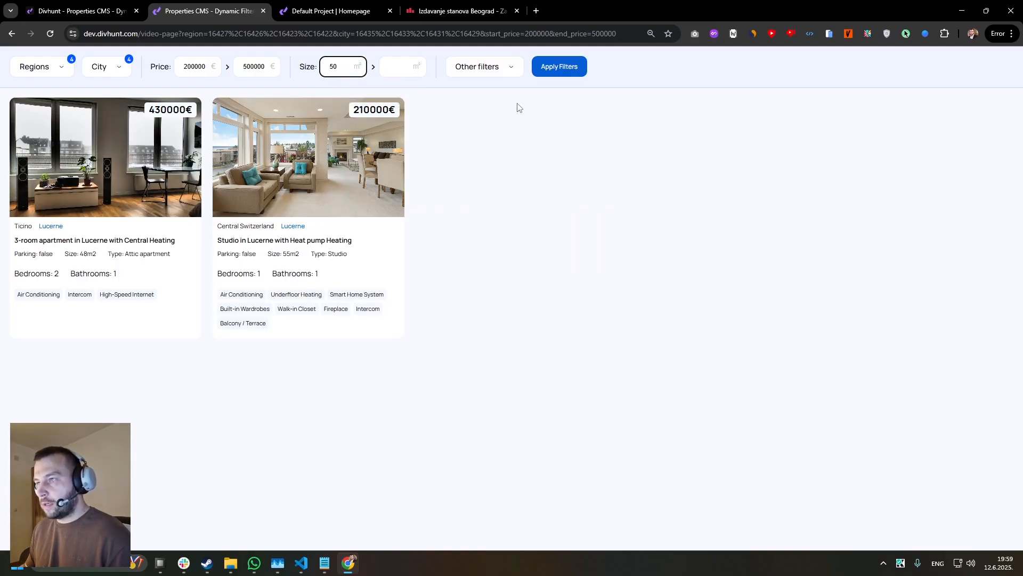
left_click(555, 73)
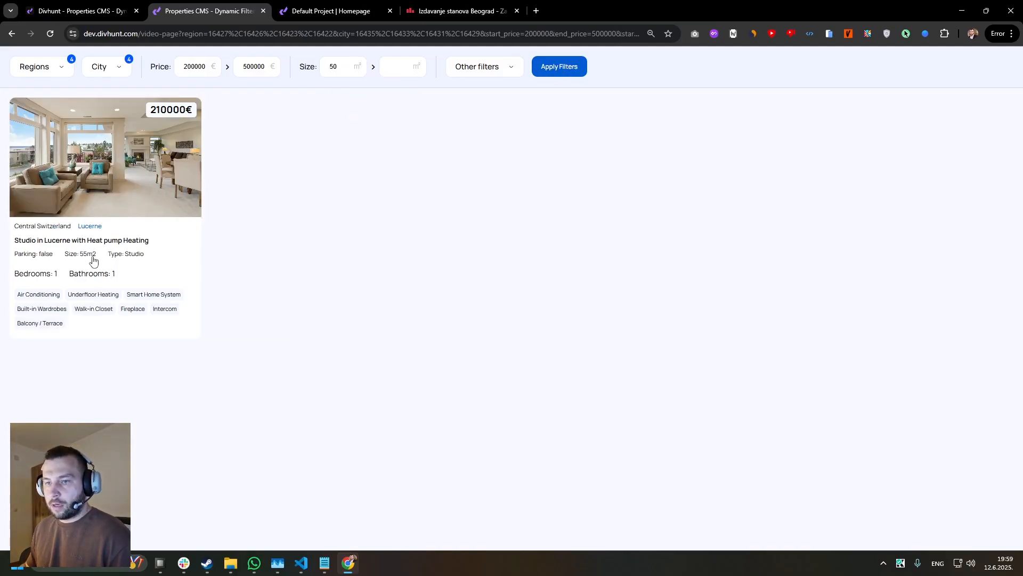
Clear the minimum and maximum price values and reapply the filters.
double_click(243, 67)
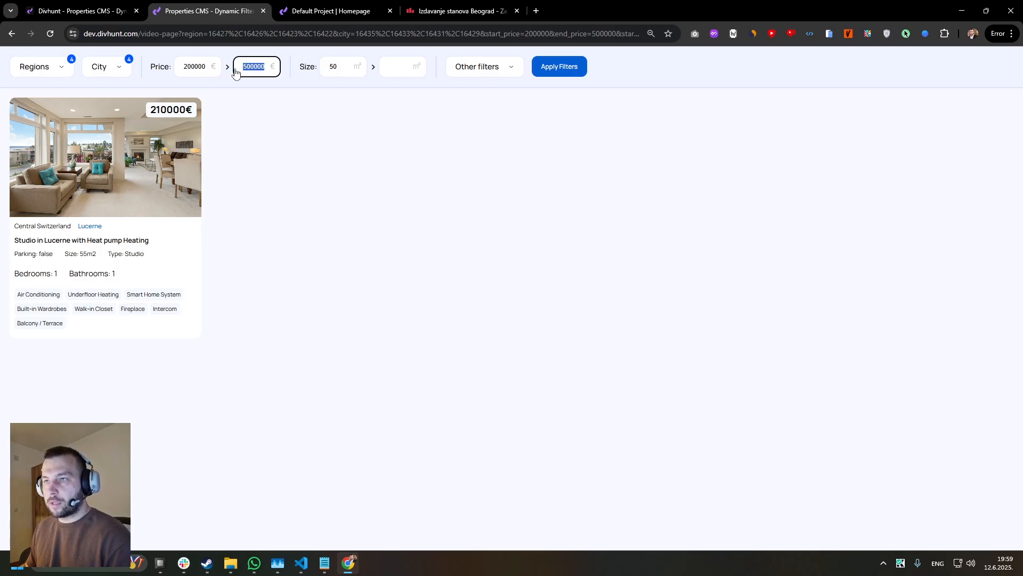
key("BackSpace")
double_click(193, 68)
key("BackSpace")
left_click(576, 68)
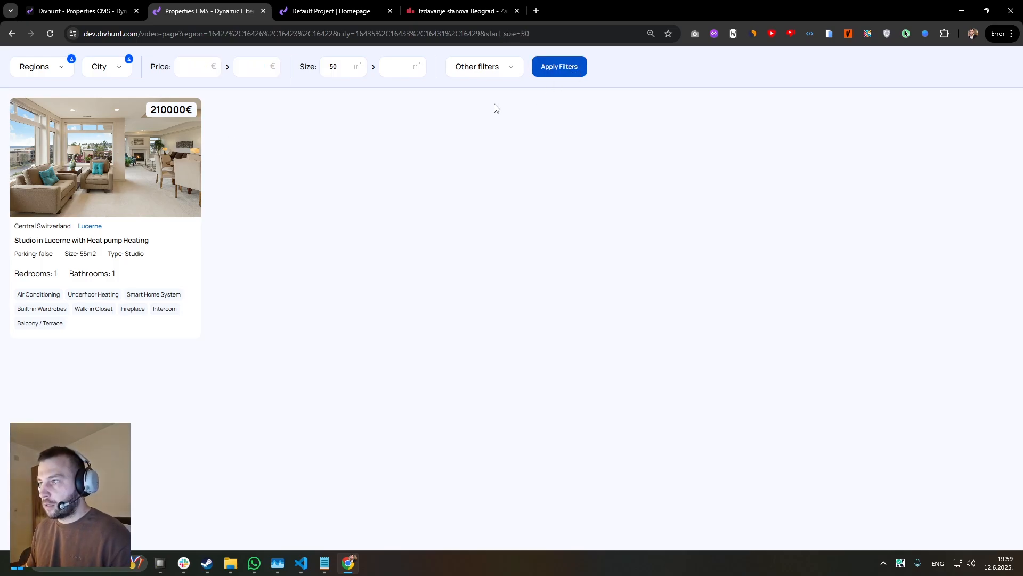
Lower the minimum size to 40 and apply the filters.
left_click(336, 74)
double_click(333, 67)
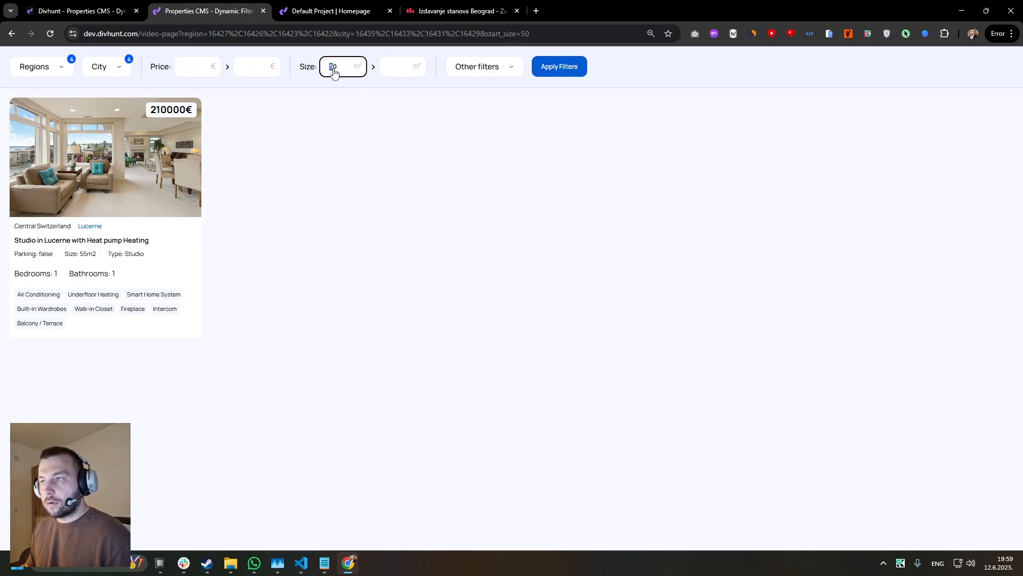
type("40")
left_click(559, 68)
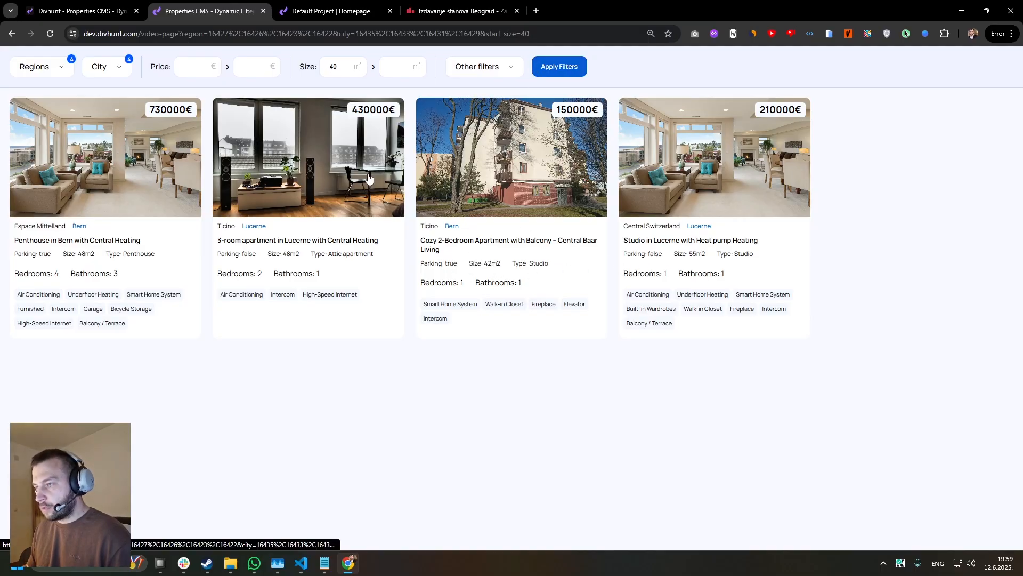
Deselect Zug, Lucerne, Bern and Geneva in the City filter and save the selection.
left_click(103, 71)
left_click(98, 116)
left_click(98, 136)
left_click(98, 155)
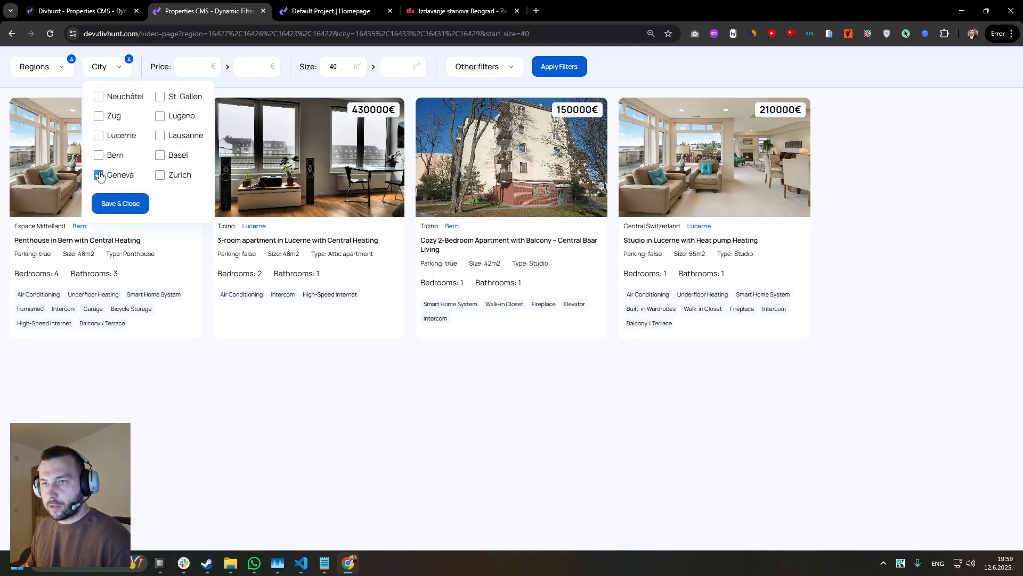
left_click(98, 175)
left_click(120, 204)
Deselect Espace Mittelland, Ticino, Central Switzerland and Lake Geneva Regio in the Regions filter, save the selection and apply the filters.
left_click(38, 67)
left_click(27, 136)
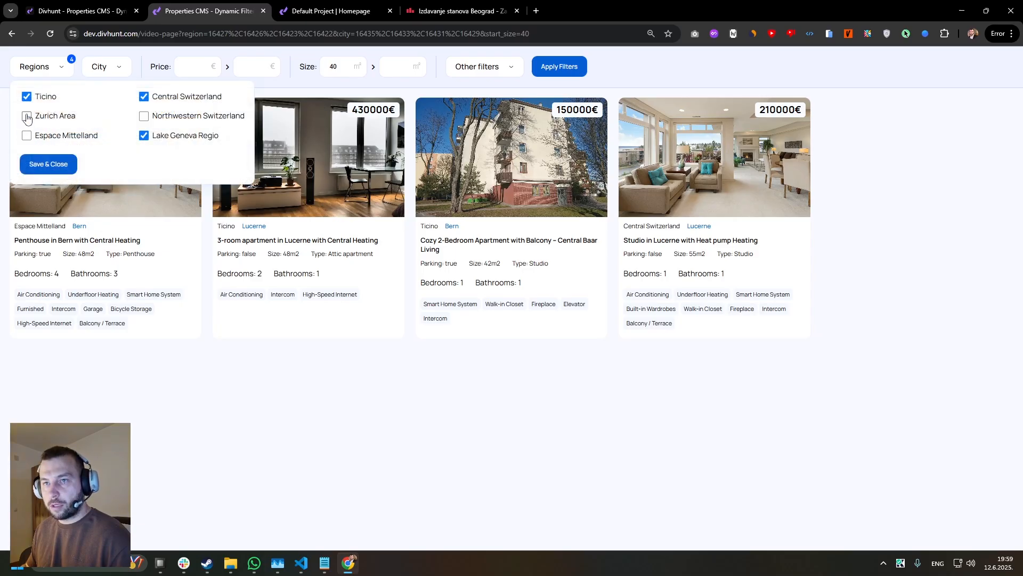
left_click(27, 96)
left_click(143, 97)
left_click(144, 136)
left_click(48, 164)
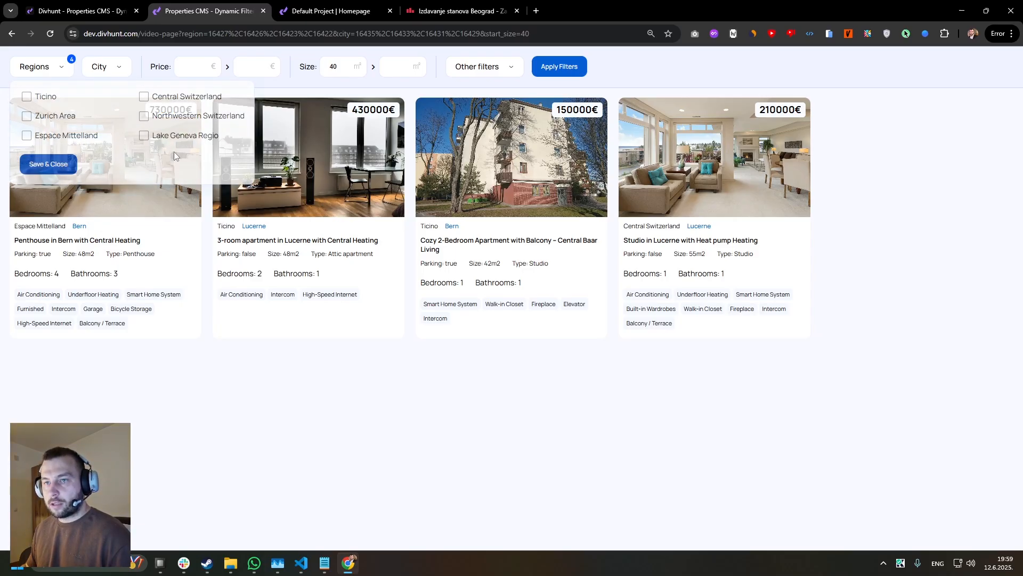
left_click(557, 70)
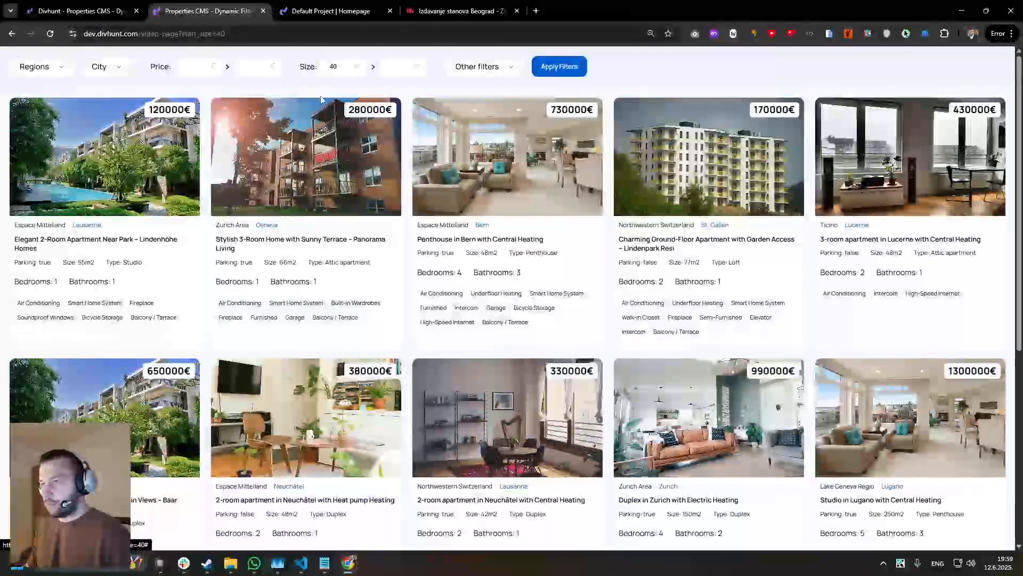
Test the Size range with a maximum of 140 and raise the minimum to 70, applying the filters after each value.
left_click(366, 73)
left_click(399, 67)
type("140")
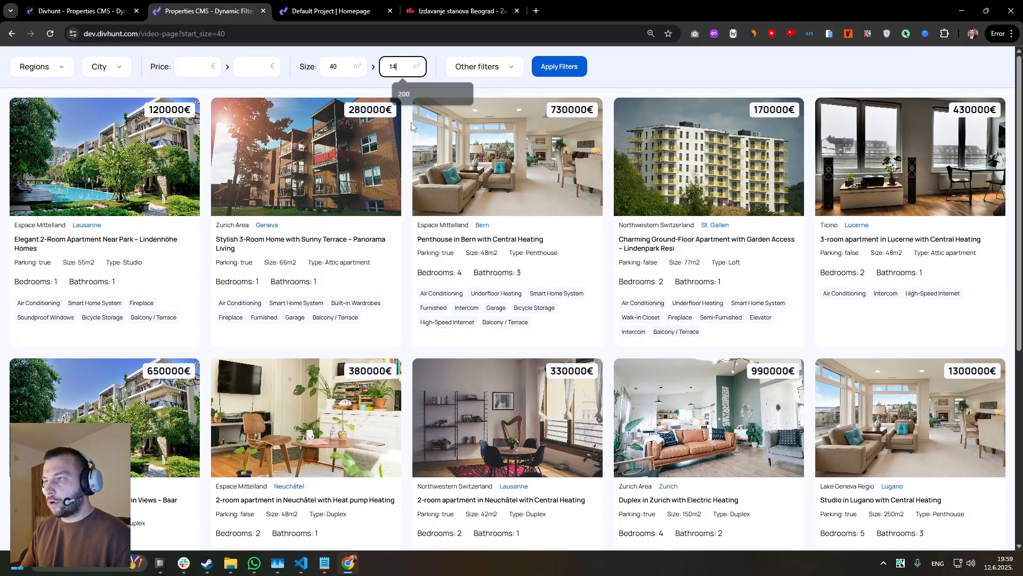
left_click(576, 71)
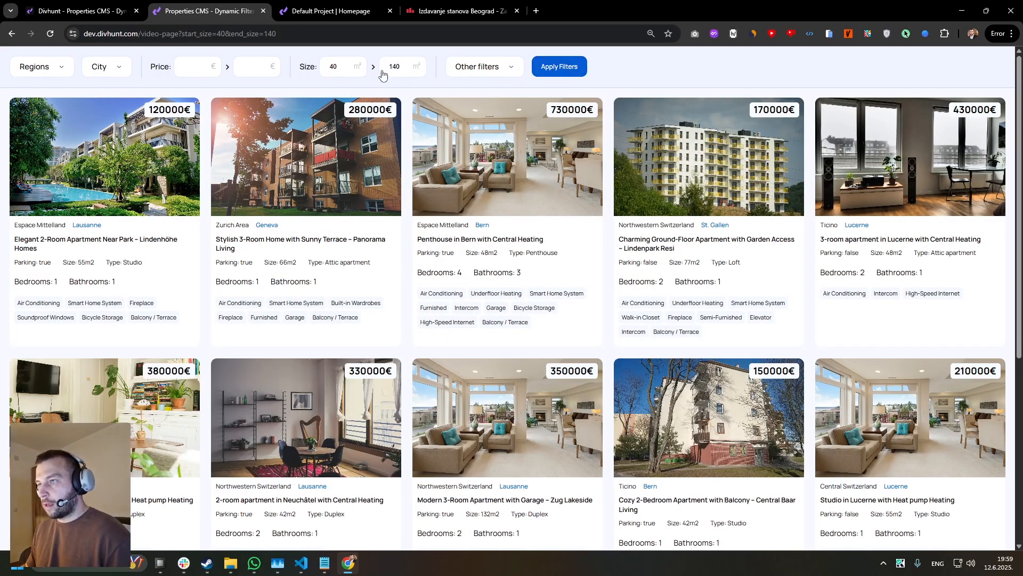
double_click(337, 73)
type("70")
left_click(568, 67)
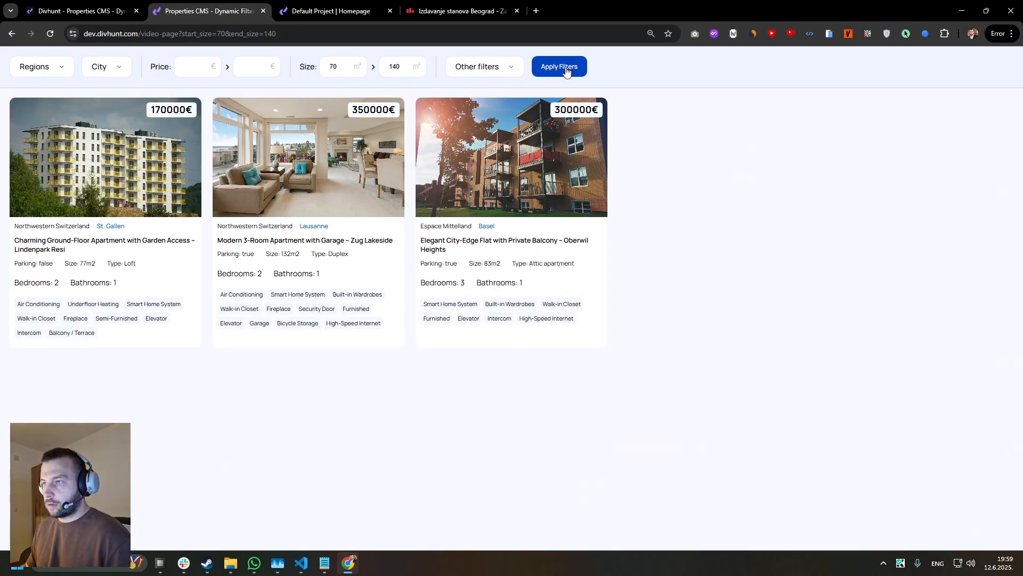
Add a minimum price of 200000 to the size range and apply the filters.
left_click(193, 68)
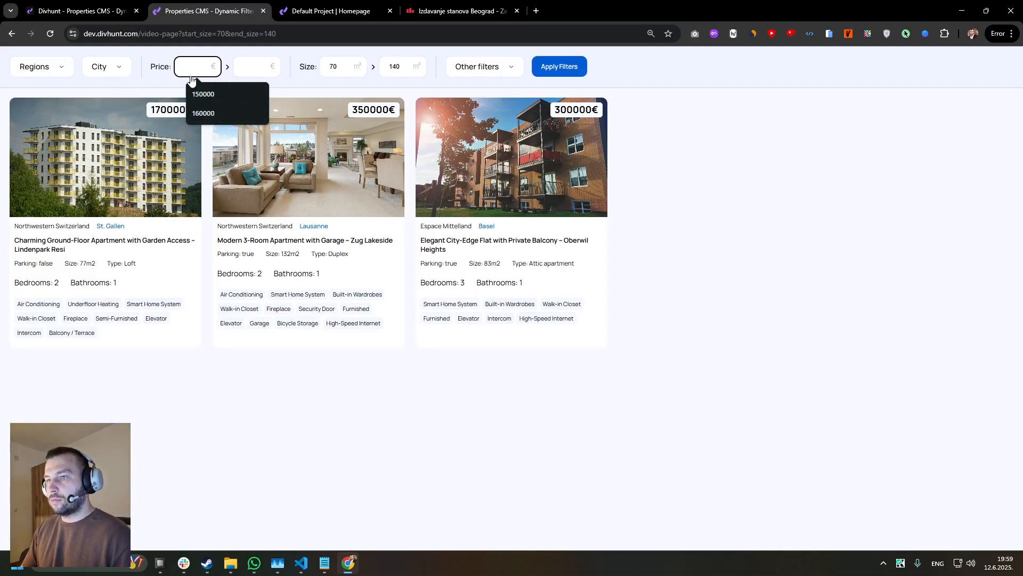
type("200000")
left_click(551, 70)
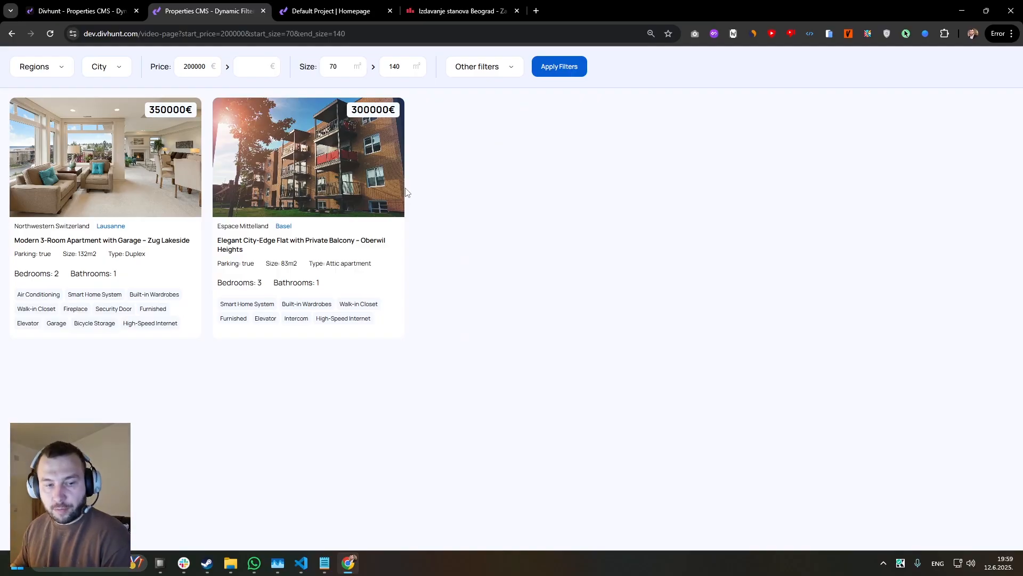
Return to the builder, reveal the Checkboxes Dropdown under Other filters and select its Parking checkbox.
key("ctrl+shift+Tab")
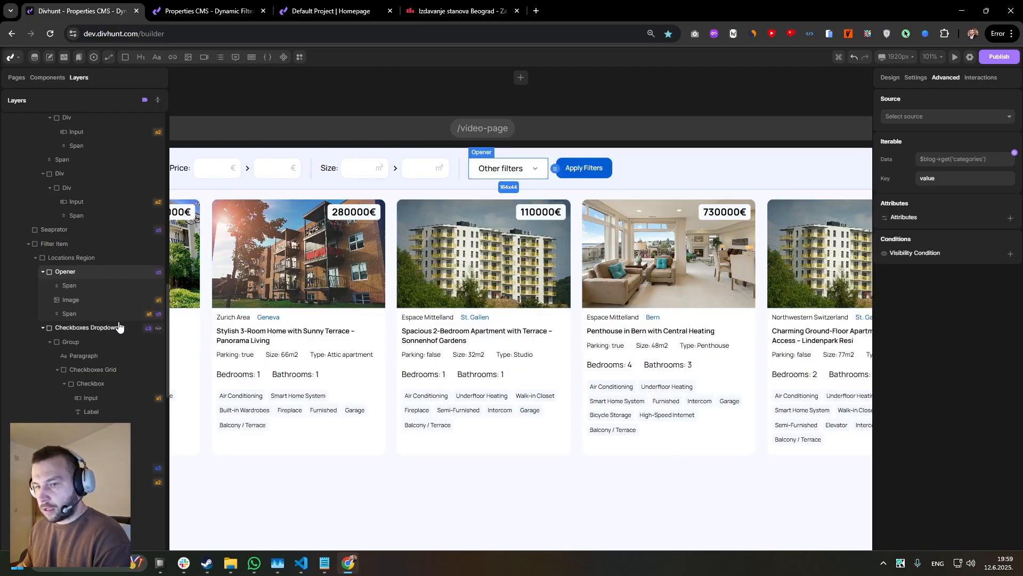
left_click(91, 328)
left_click(888, 79)
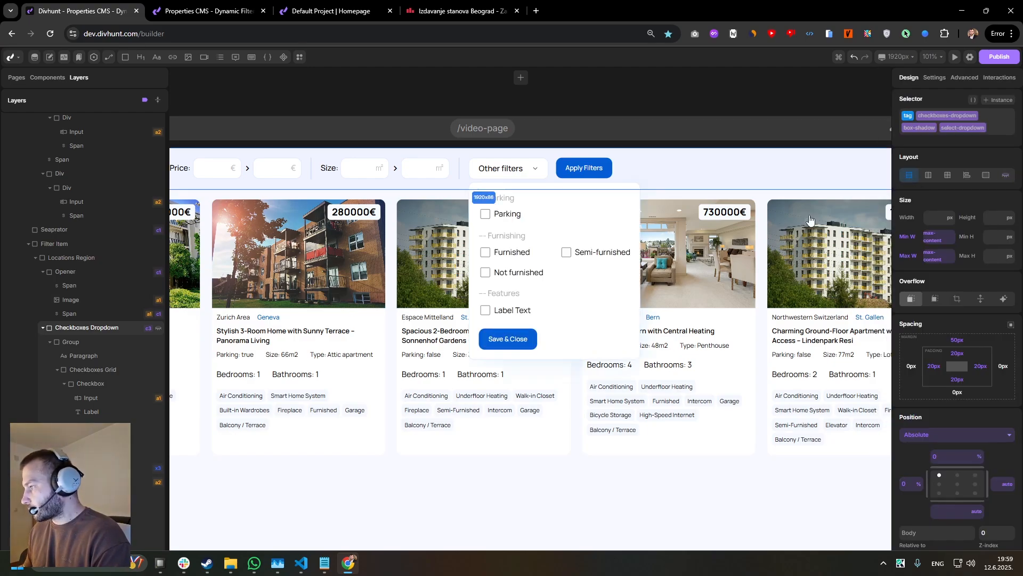
scroll(720, 194, "up", 2)
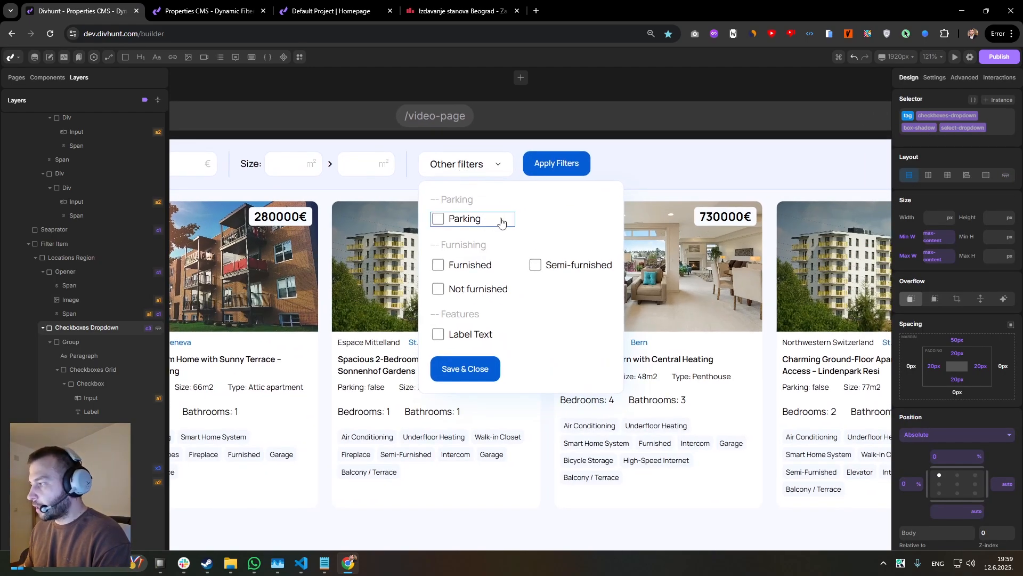
left_click(504, 221)
scroll(473, 214, "up", 1)
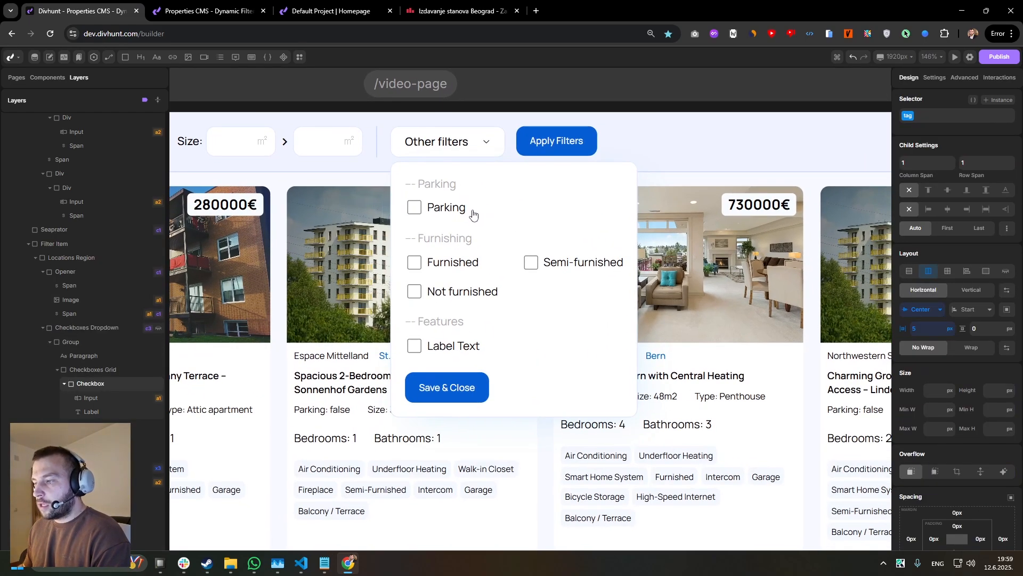
Open items of the Properties collection in the CMS and examine their Parking field.
left_click(171, 7)
left_click(78, 5)
left_click(35, 57)
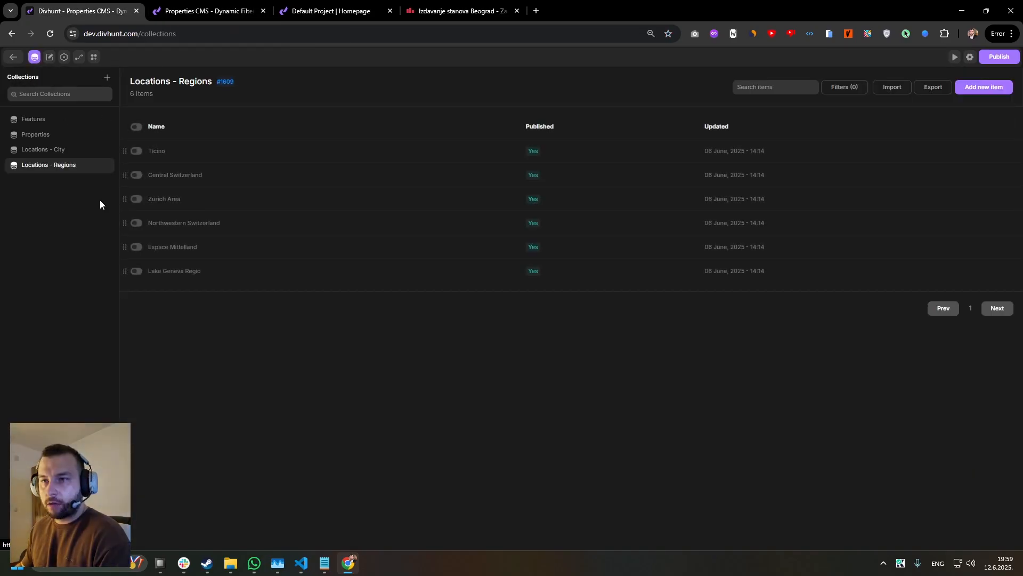
left_click(91, 136)
left_click(187, 199)
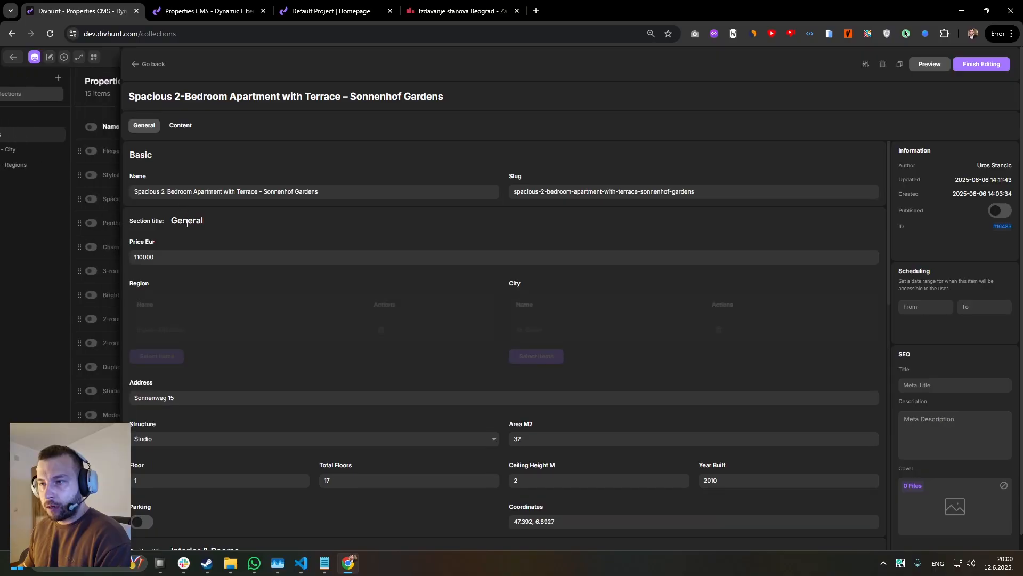
scroll(180, 306, "down", 15)
scroll(171, 370, "up", 10)
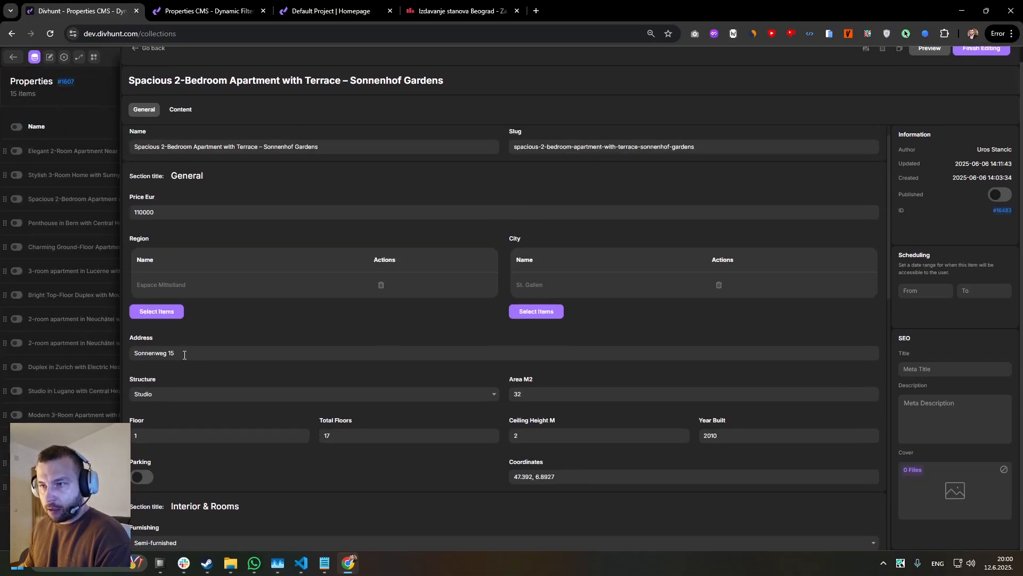
scroll(154, 378, "down", 3)
left_click(140, 347)
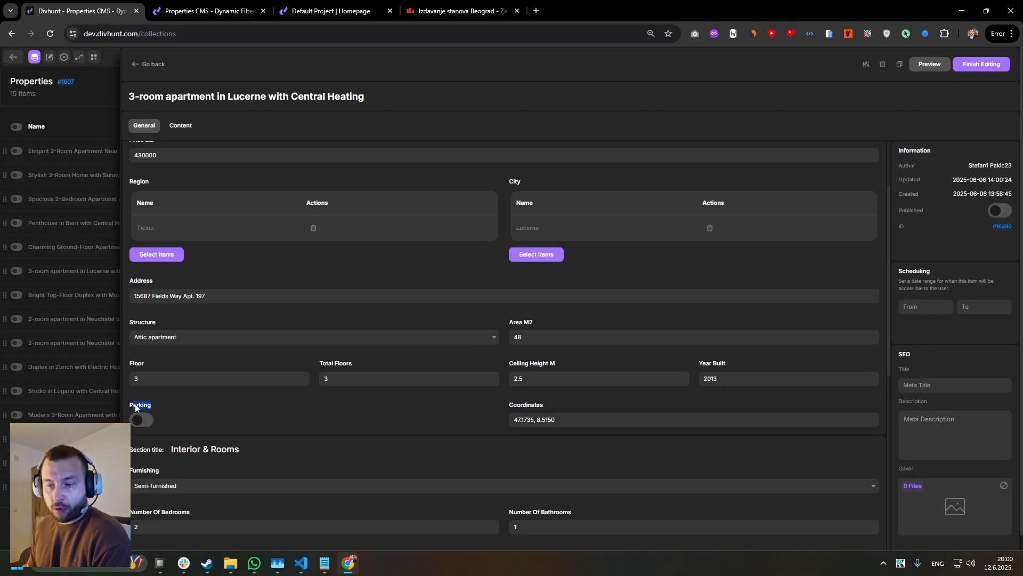
left_click(151, 405)
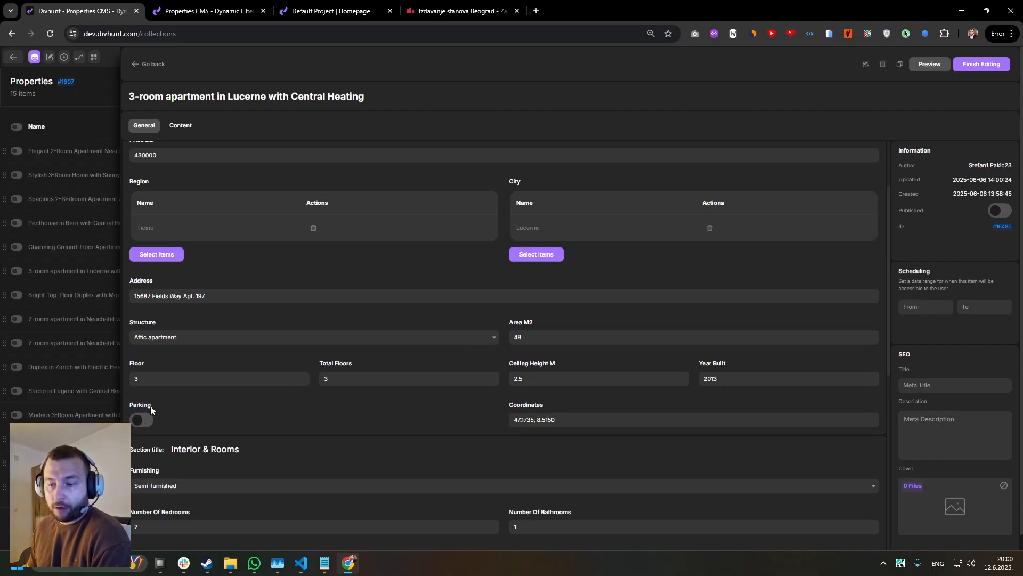
Return to the builder and set the name of the Parking checkbox's input to parking.
left_click(155, 70)
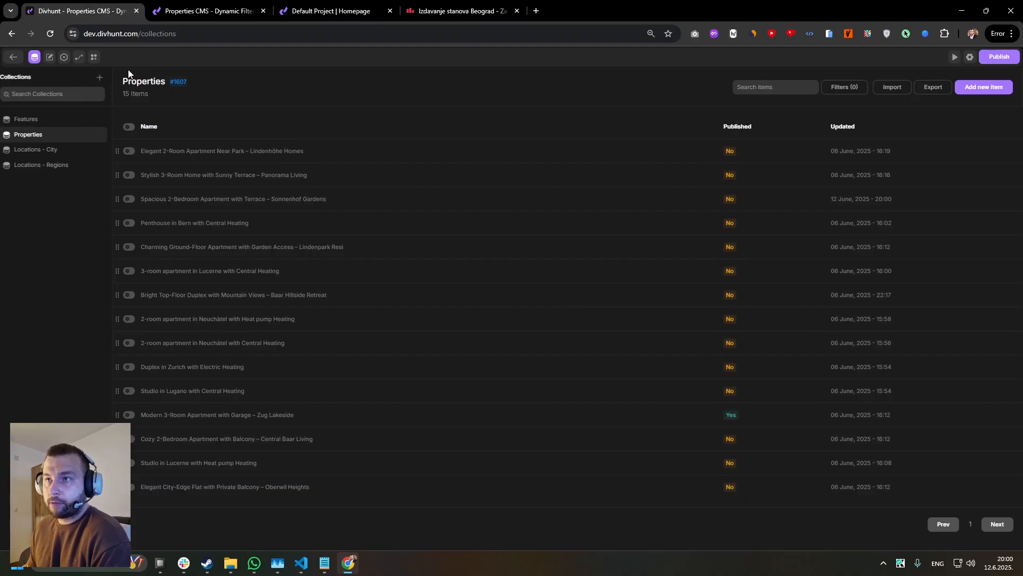
left_click(14, 57)
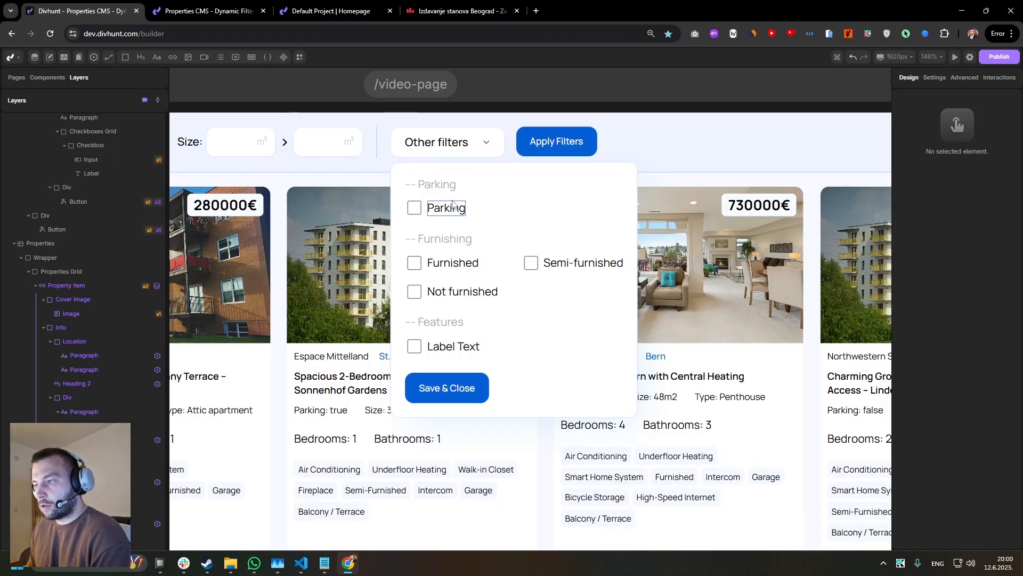
scroll(442, 207, "up", 3)
left_click(482, 207)
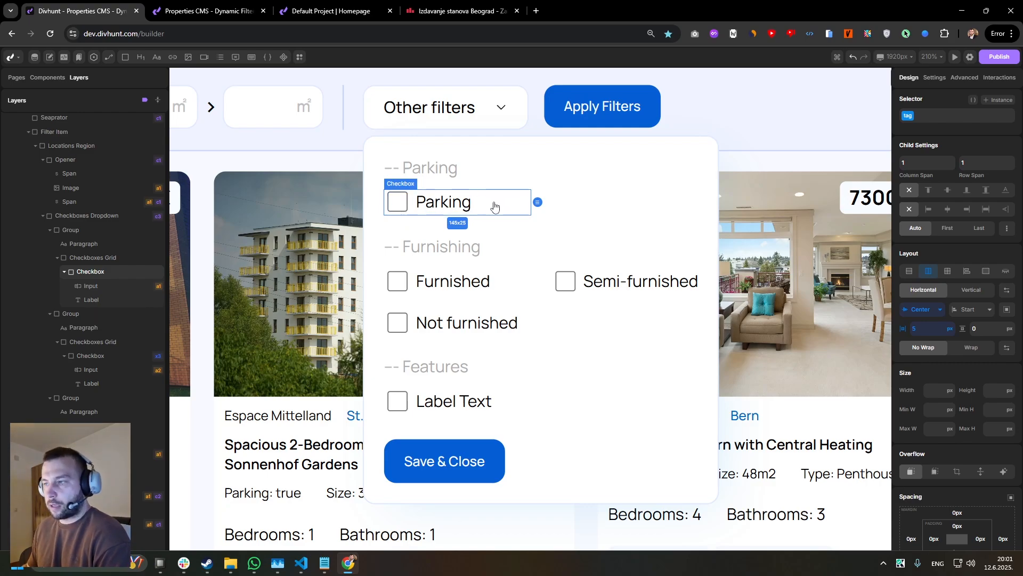
scroll(495, 206, "down", 5)
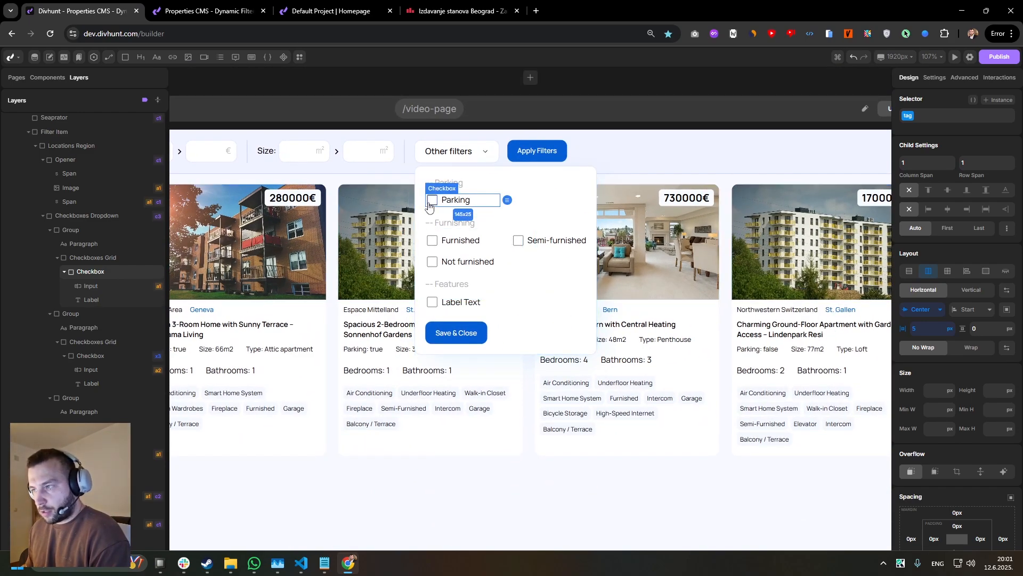
left_click(431, 201)
left_click(933, 78)
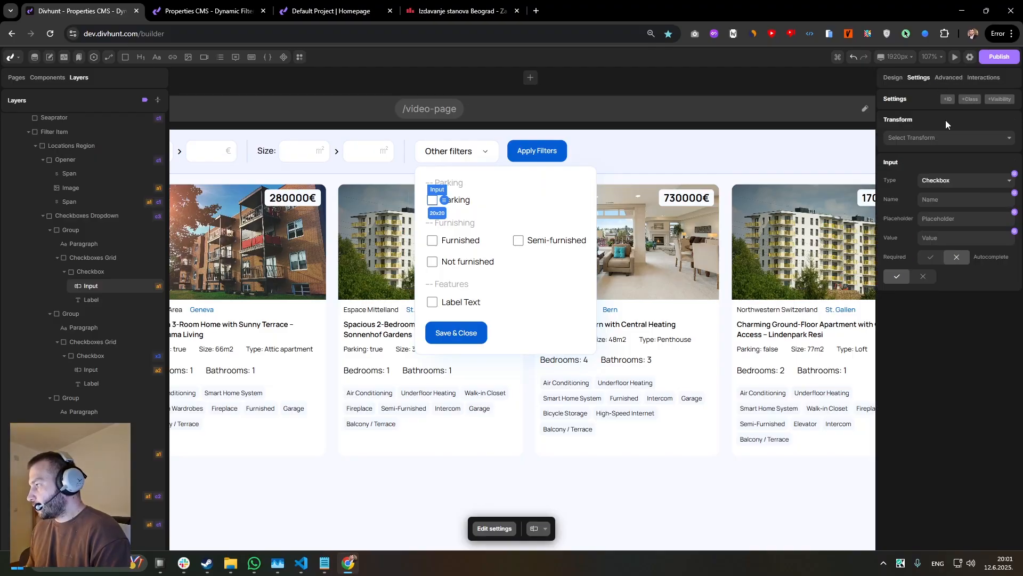
left_click(938, 201)
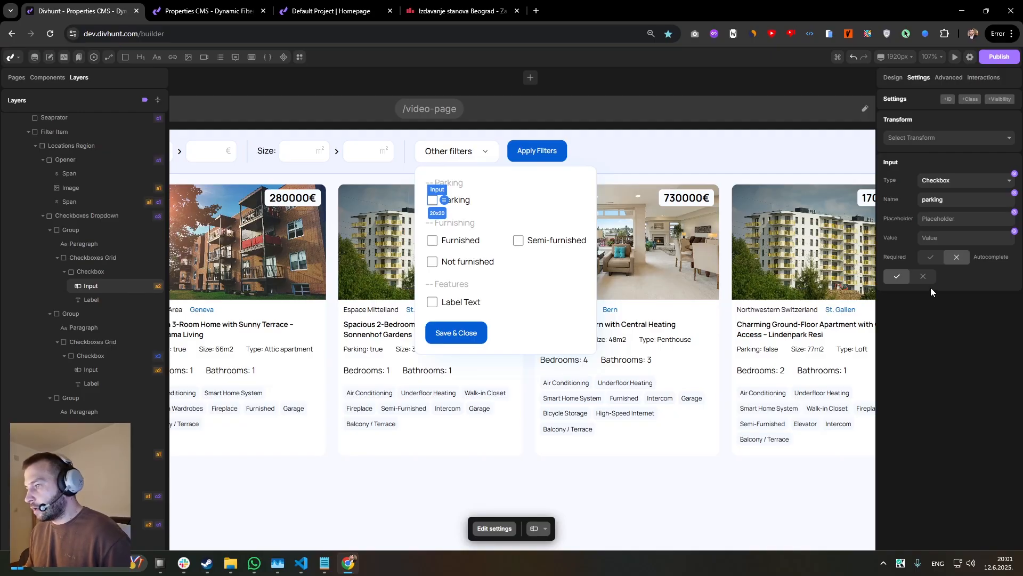
left_click(944, 236)
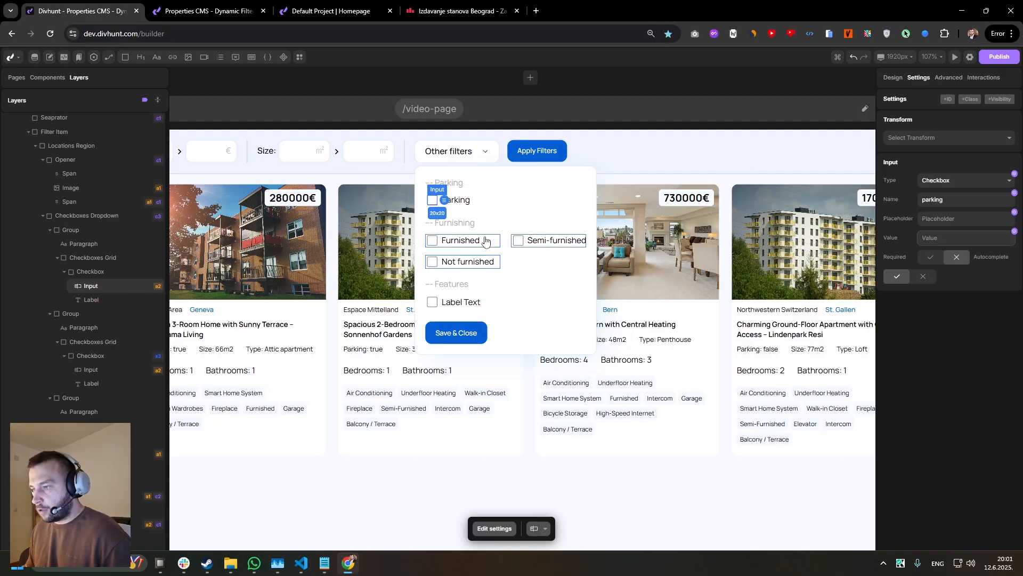
left_click(462, 200)
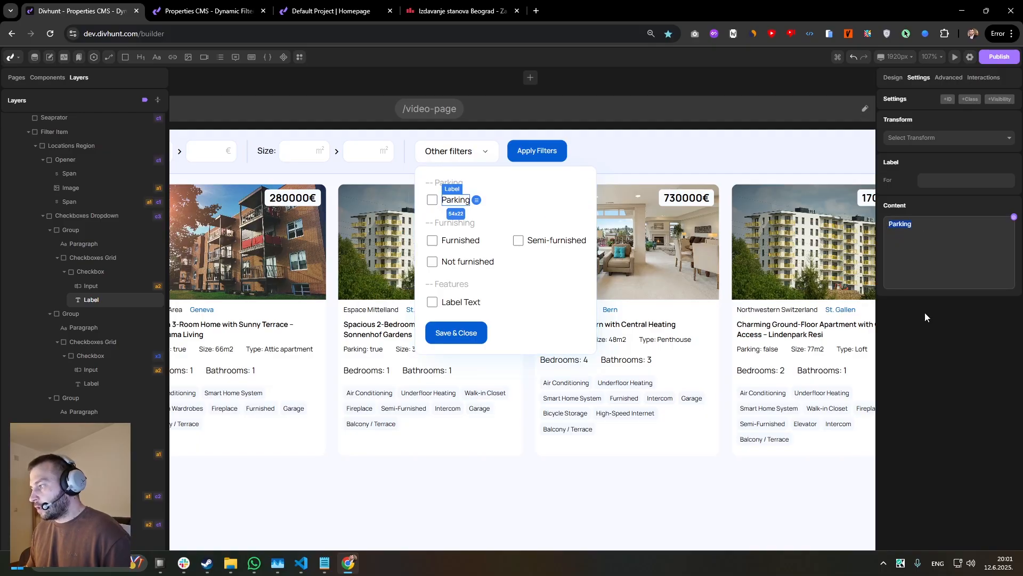
Start a Toggle (Checkbox) dynamic filter for the Property Item on the parking field, showing items with value when checked.
left_click(708, 297)
left_click(59, 244)
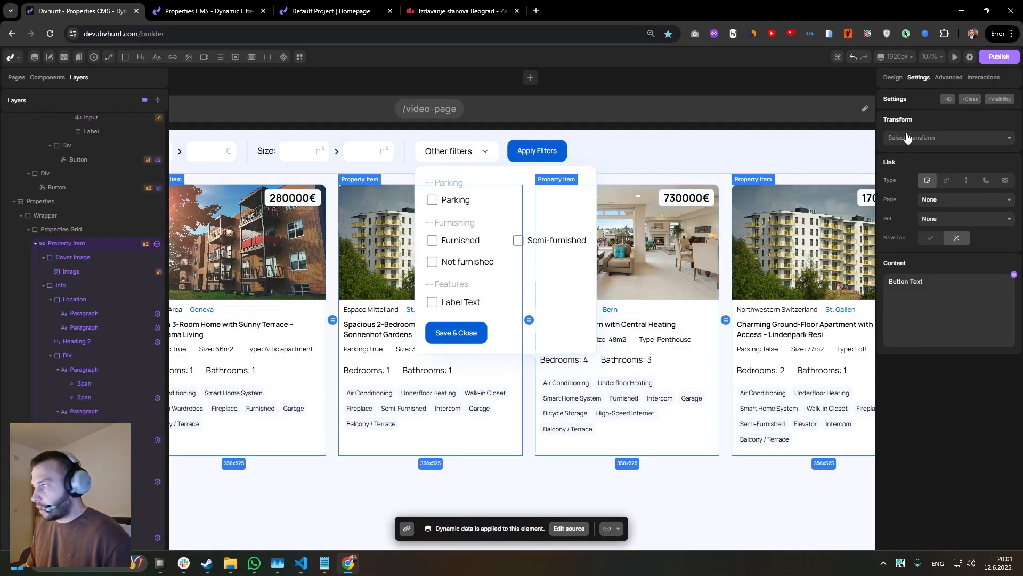
left_click(953, 80)
scroll(997, 192, "down", 5)
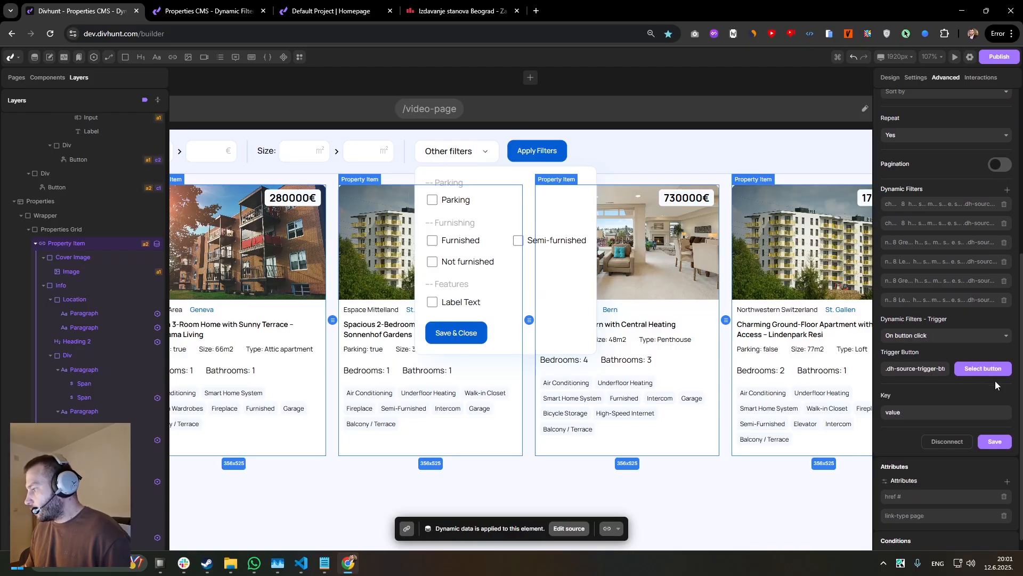
left_click(1007, 189)
left_click(917, 147)
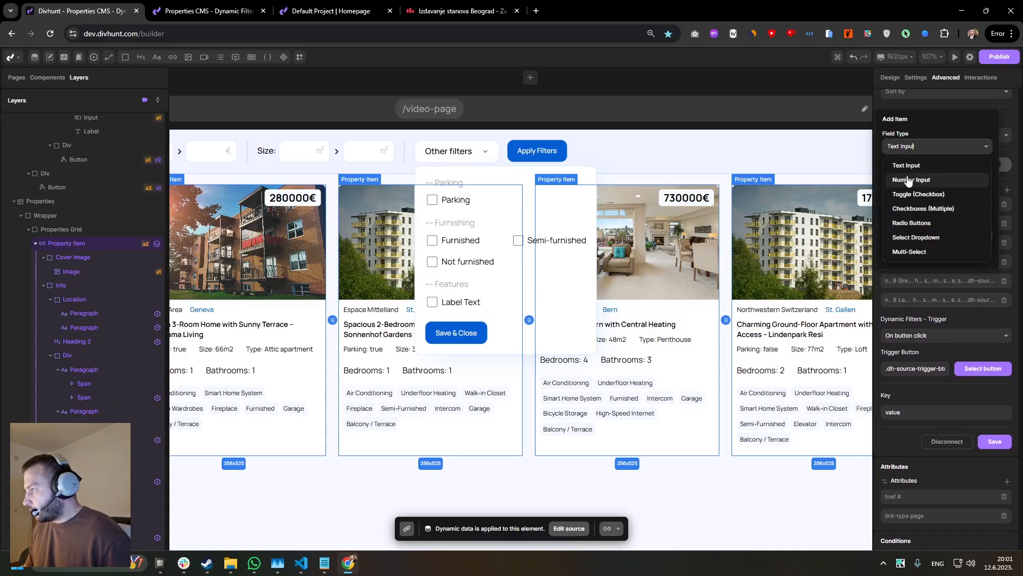
left_click(905, 195)
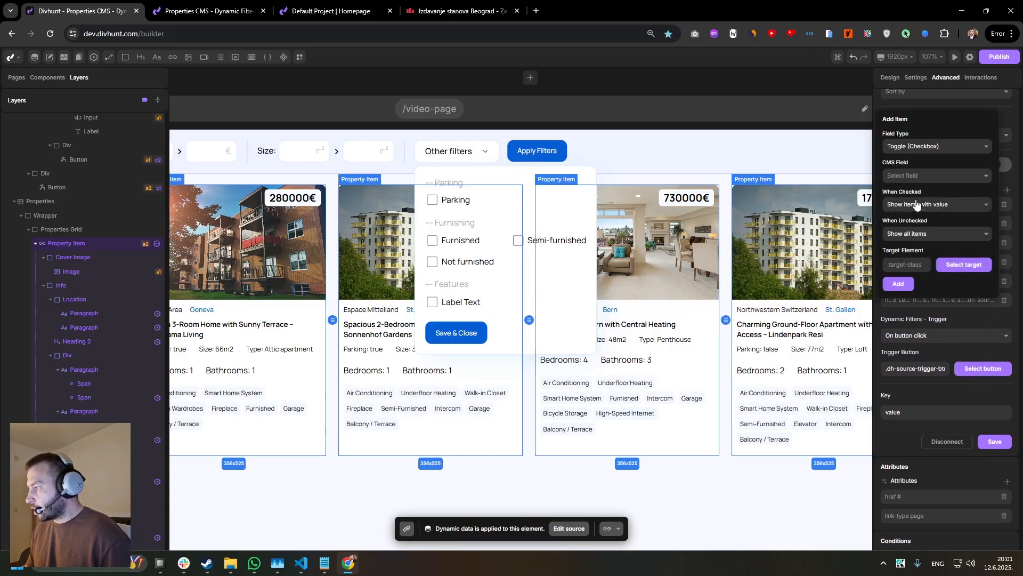
left_click(924, 176)
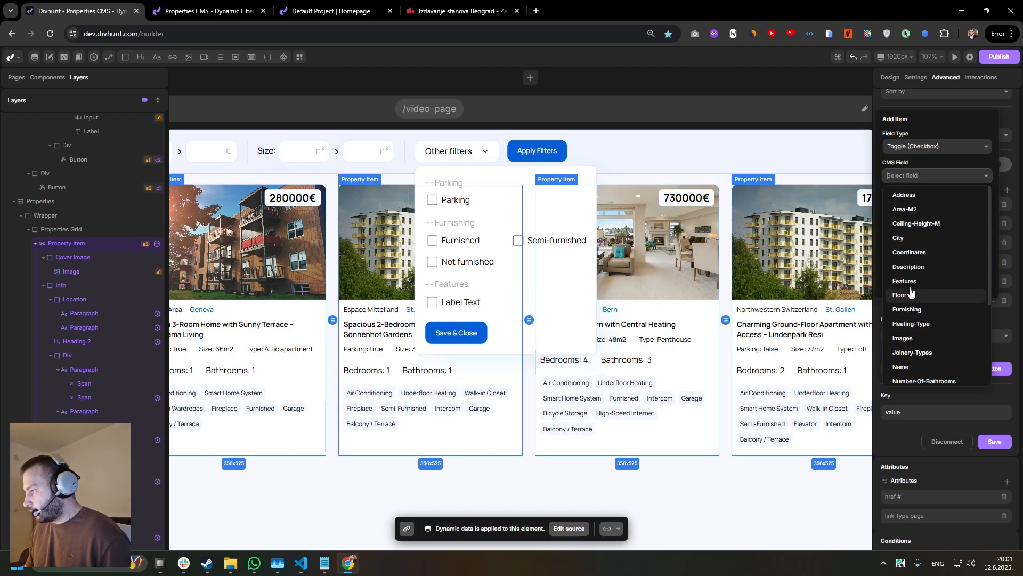
scroll(912, 240, "down", 5)
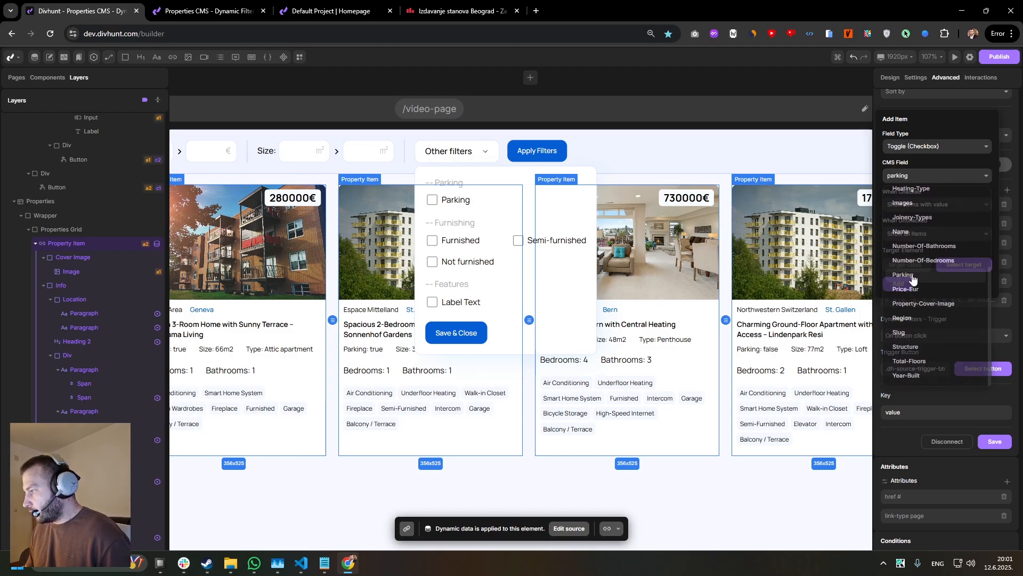
left_click(924, 251)
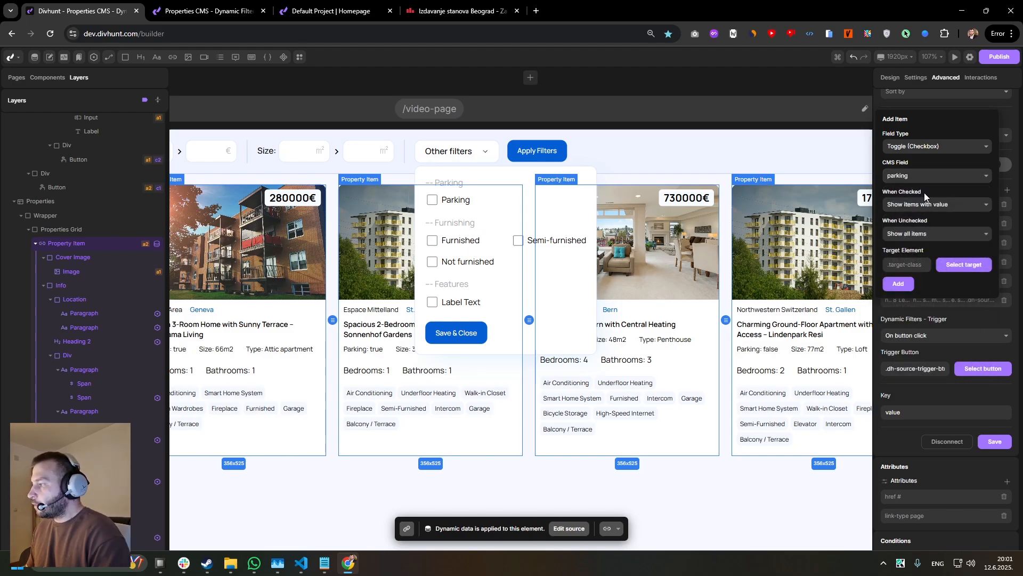
left_click(922, 205)
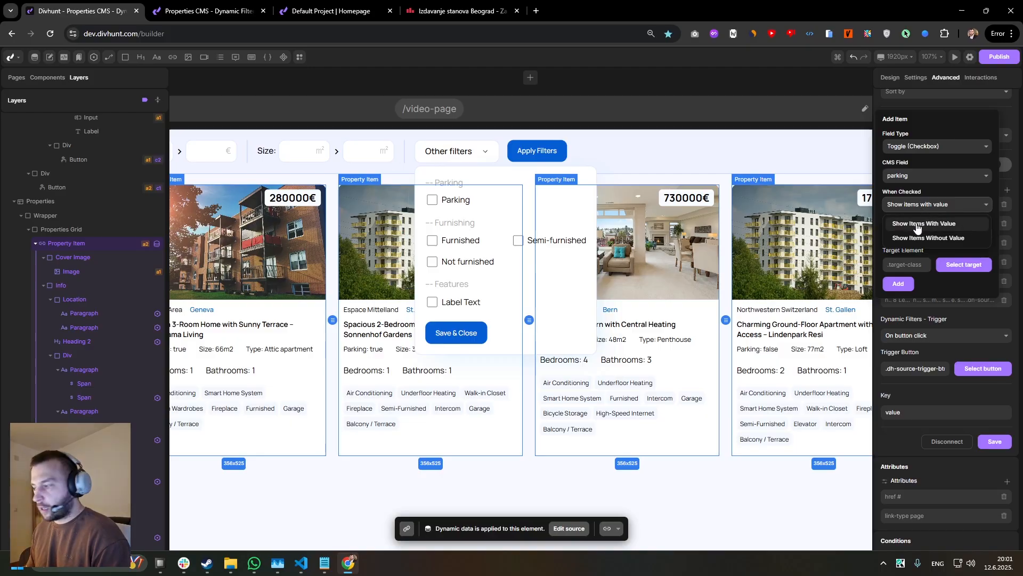
left_click(923, 223)
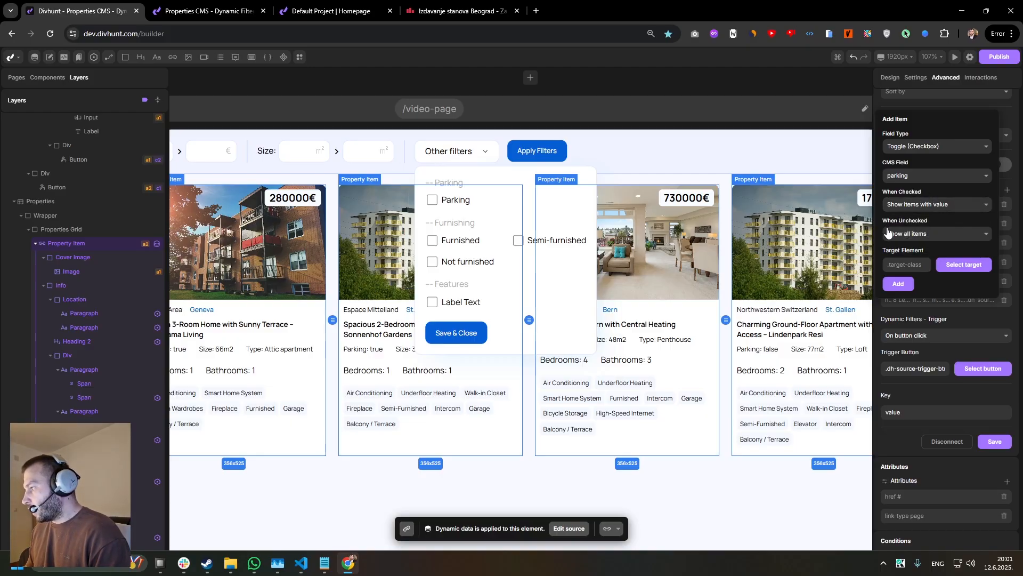
Try Apply opposite as the toggle filter's behaviour when unchecked.
left_click(926, 234)
left_click(925, 235)
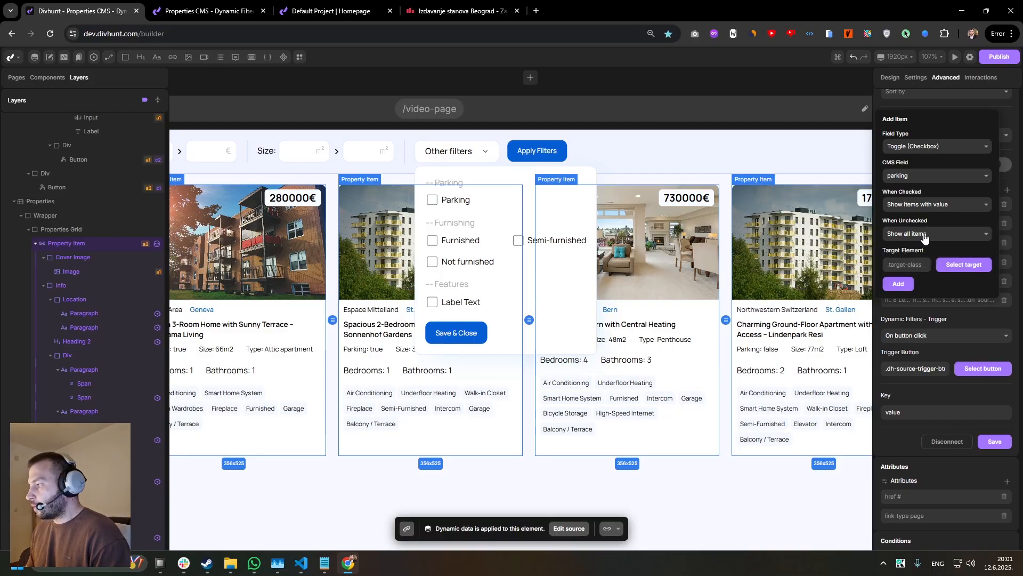
left_click(924, 236)
left_click(924, 237)
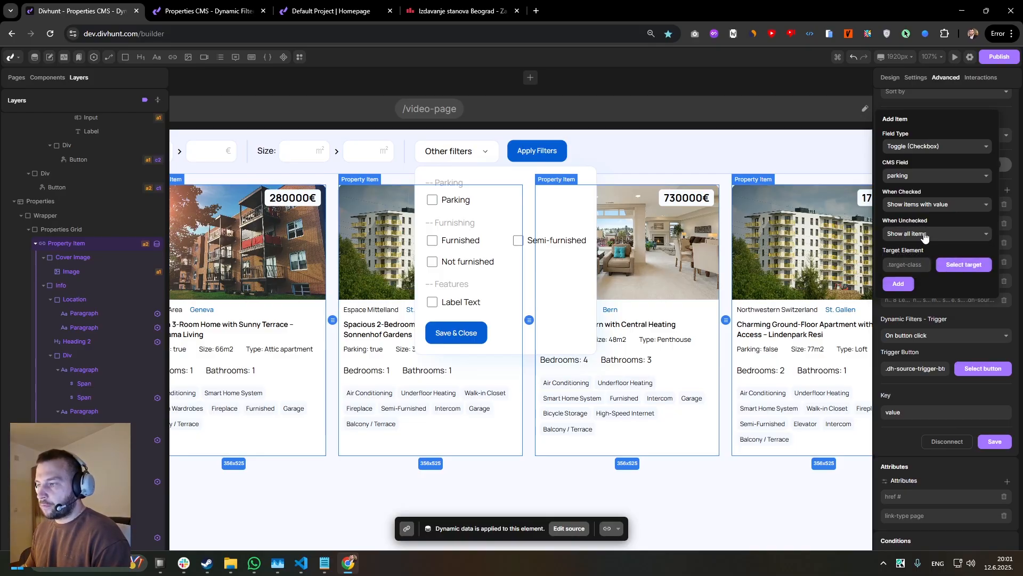
left_click(923, 238)
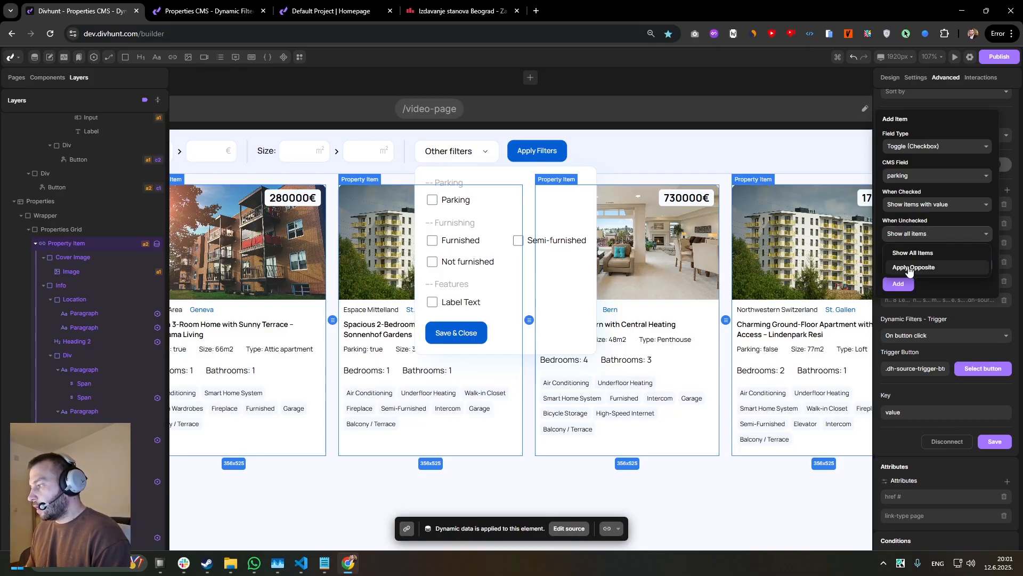
left_click(909, 271)
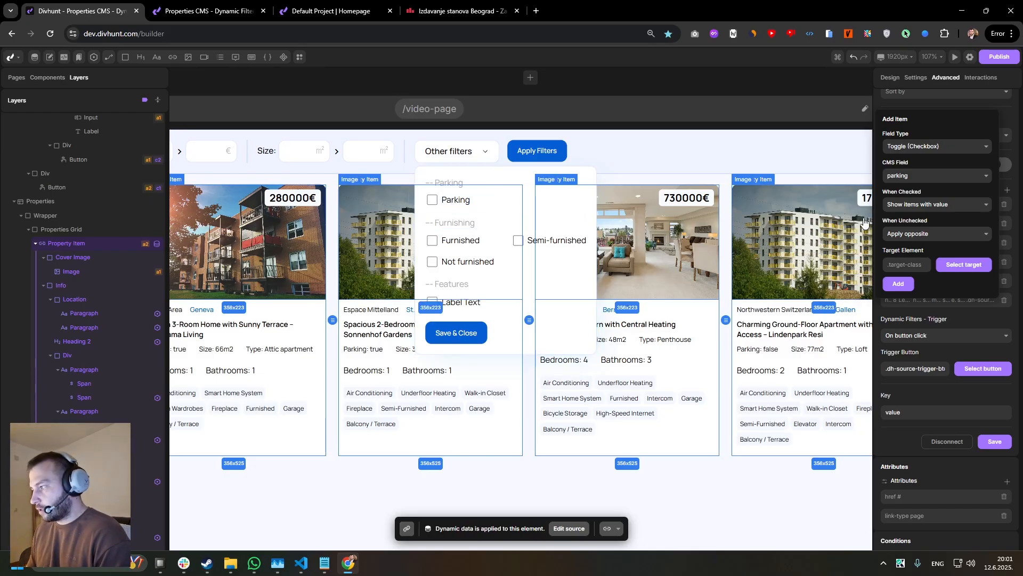
Set the toggle filter to show all items when unchecked, then add it with the Parking checkbox input as its target.
left_click(906, 234)
left_click(900, 254)
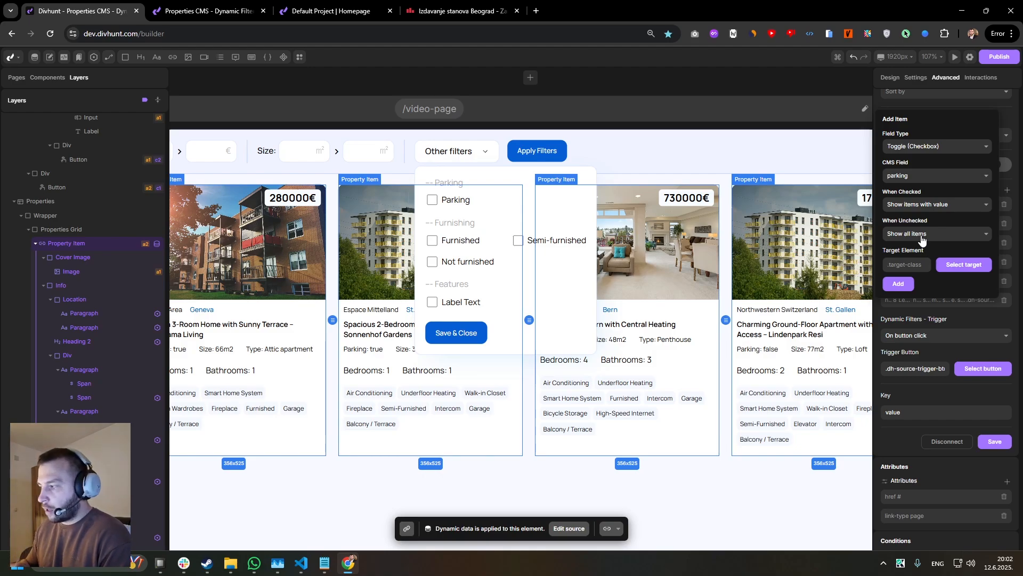
left_click(958, 273)
left_click(433, 201)
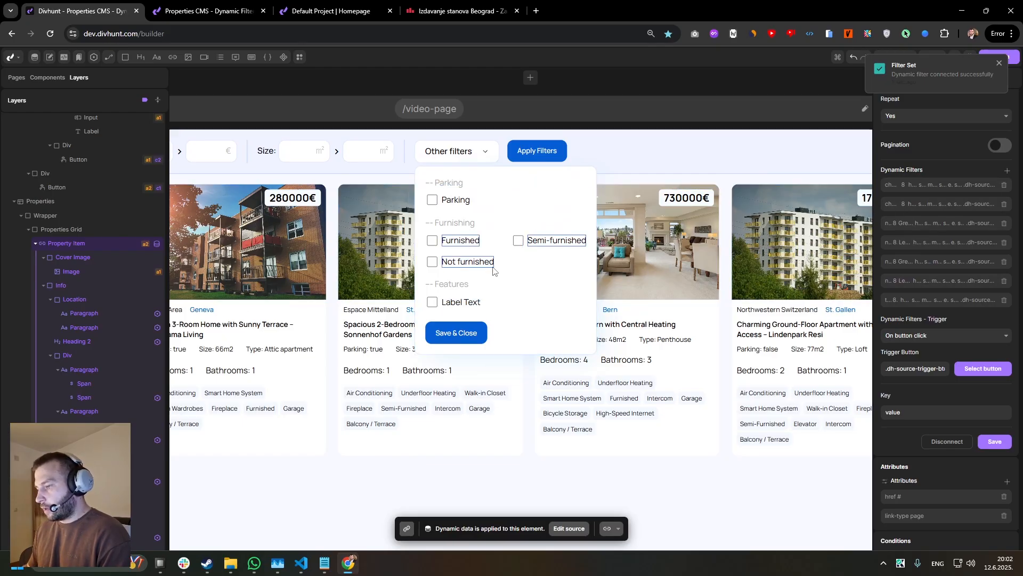
Inspect the Furnishing group's checkboxes grid and its repeated checkbox in the layer structure.
left_click(449, 244)
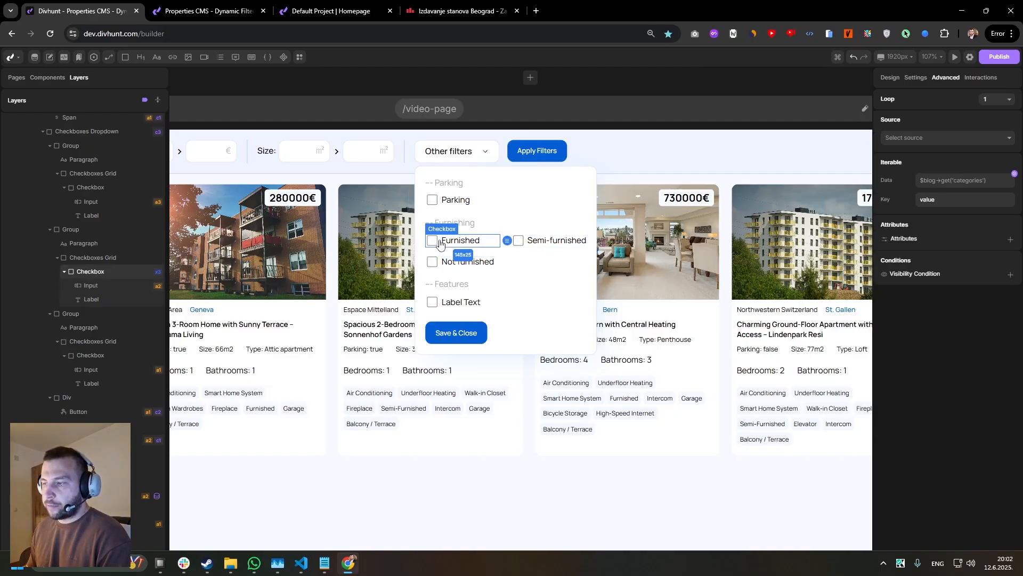
left_click(539, 255)
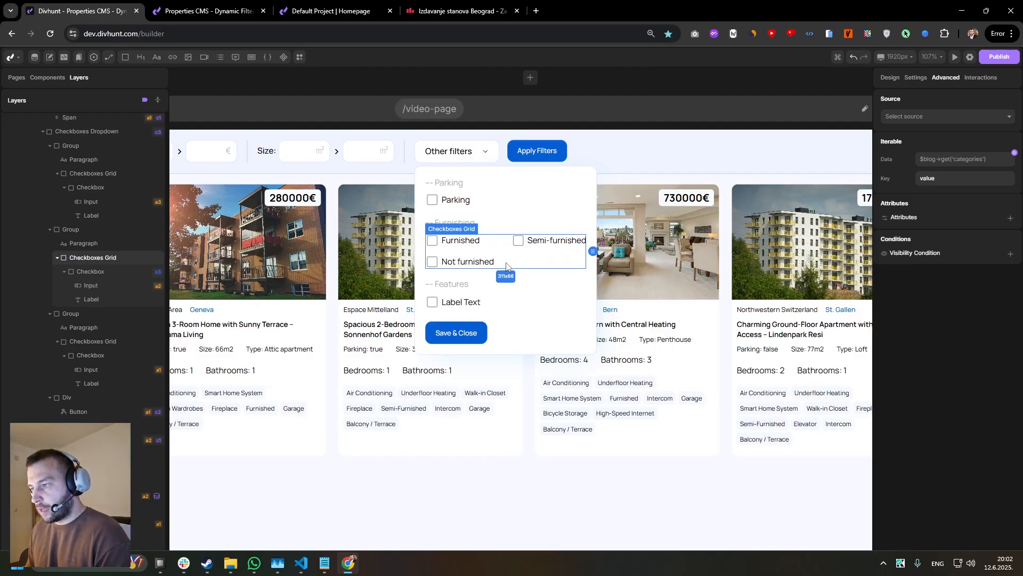
left_click(442, 245)
left_click(111, 262)
left_click(89, 275)
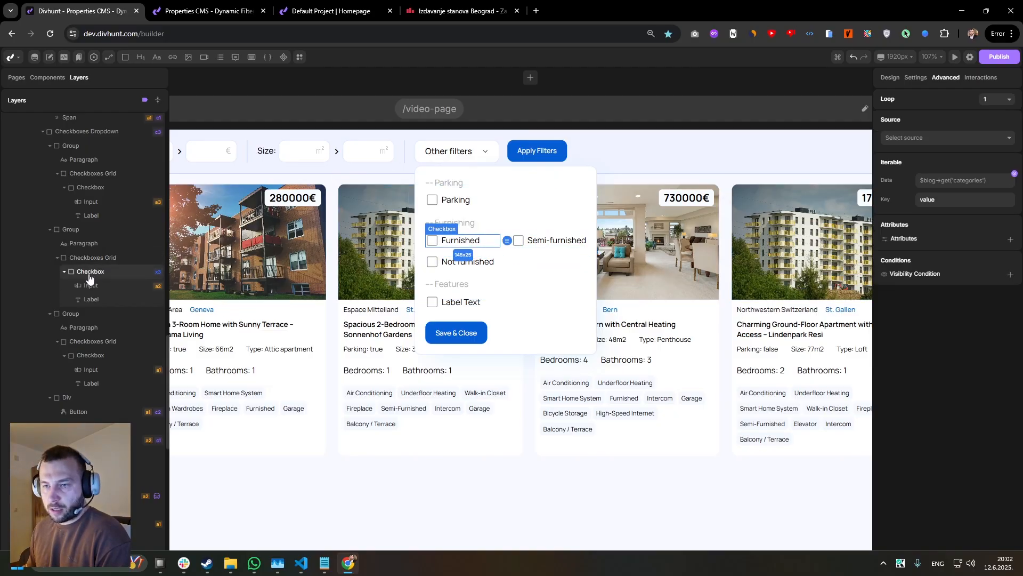
Open the Properties collection's field structure in the CMS and examine the options of the Furnishing select field.
left_click(35, 62)
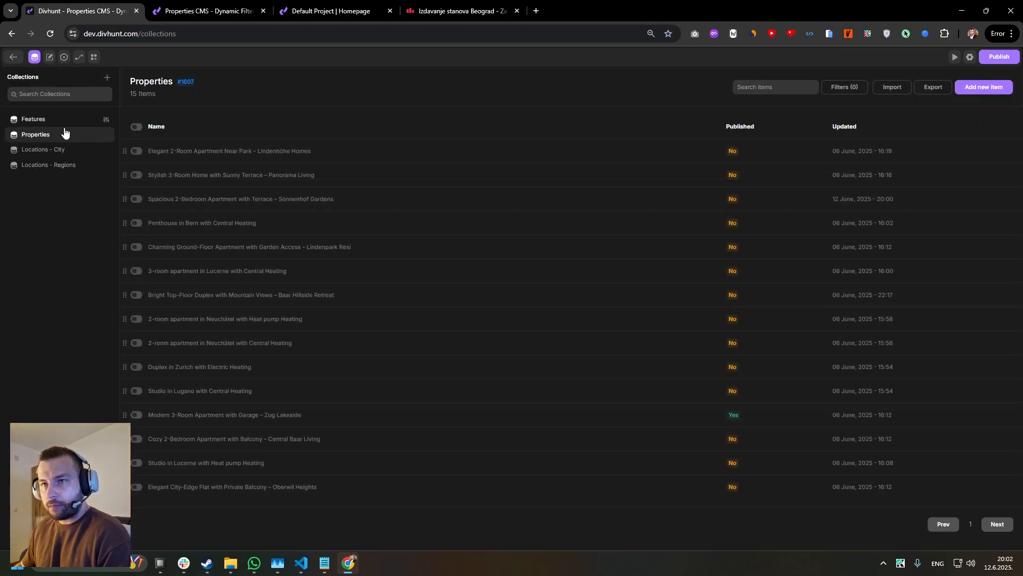
left_click(104, 134)
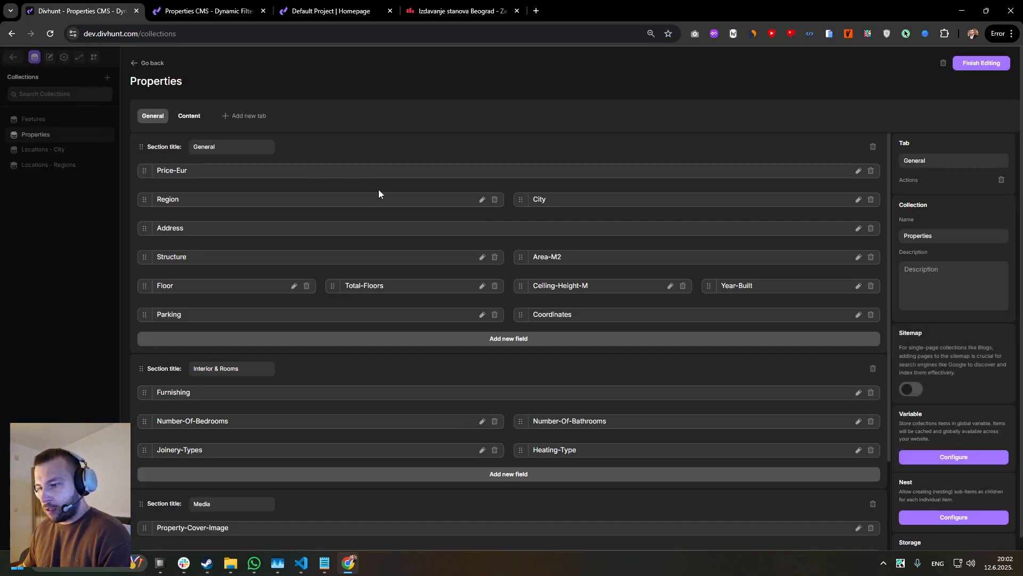
scroll(338, 270, "down", 3)
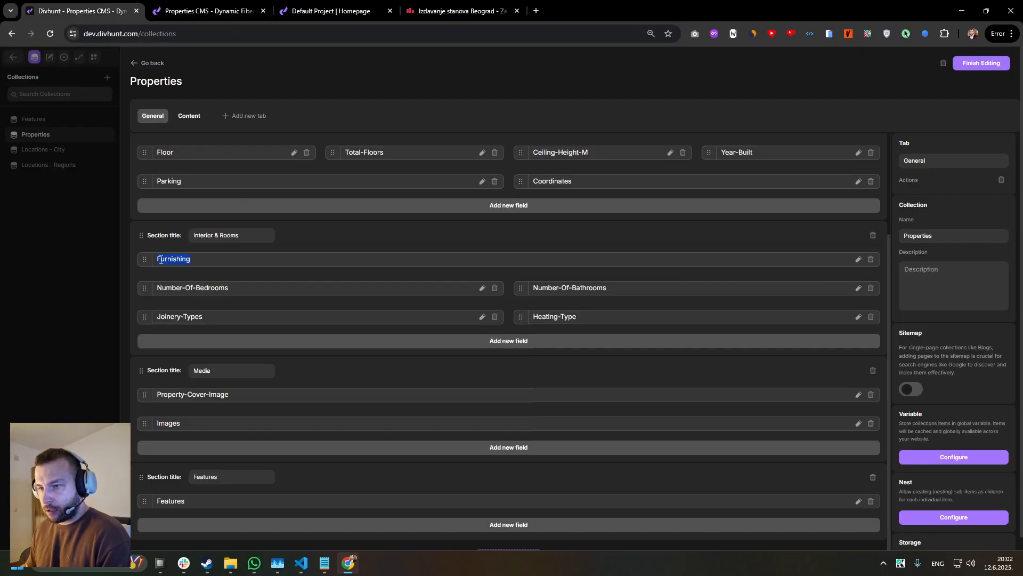
left_click(858, 261)
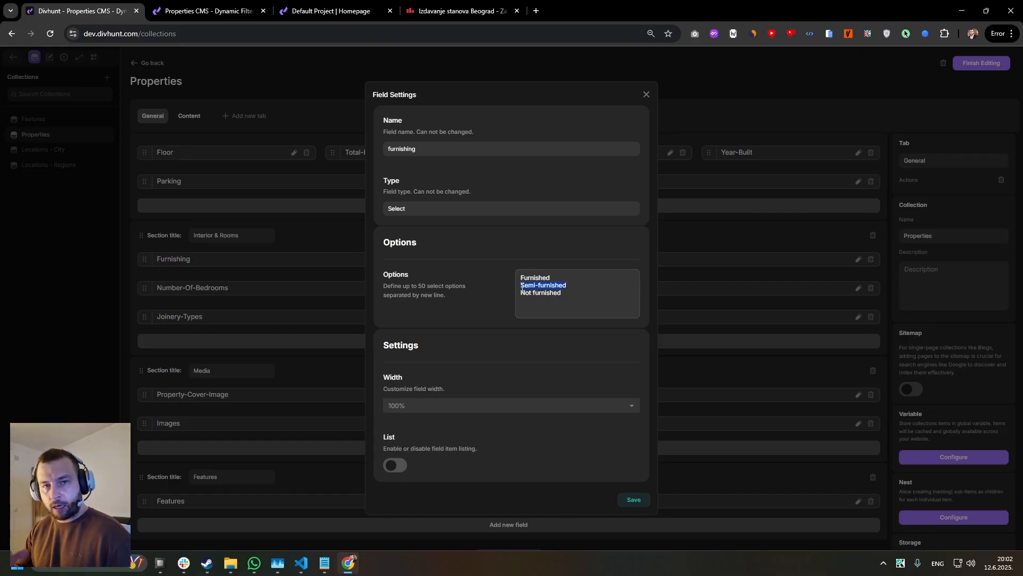
Return to the builder and examine the attributes of the Furnished and Semi-furnished checkbox inputs.
left_click(208, 11)
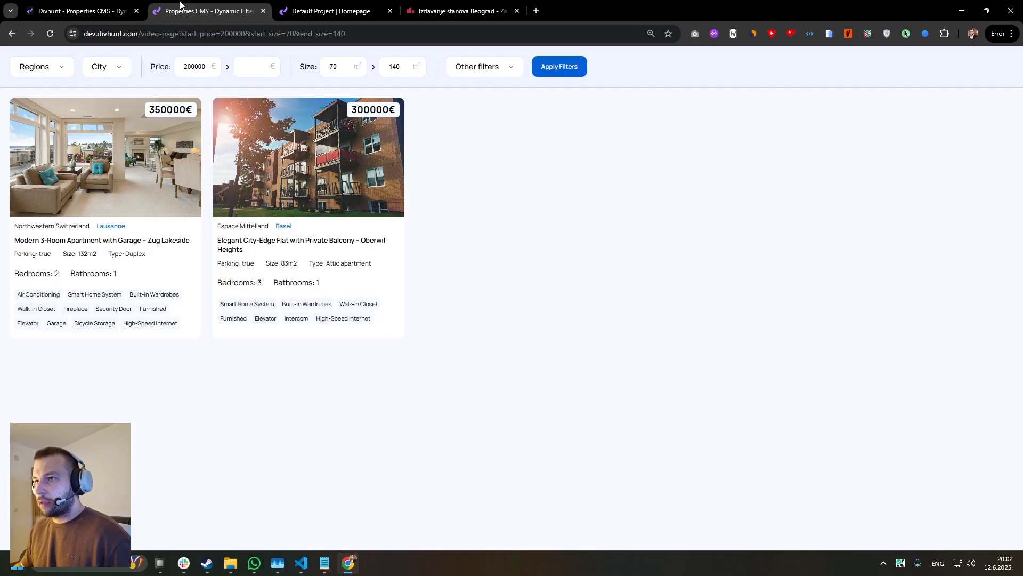
left_click(80, 10)
left_click(33, 59)
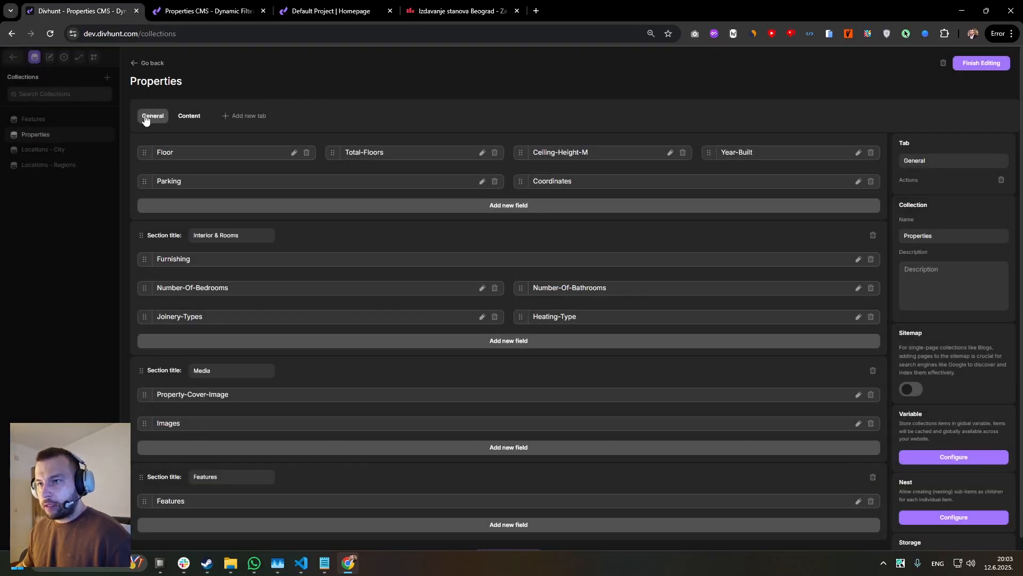
left_click(136, 63)
left_click(14, 57)
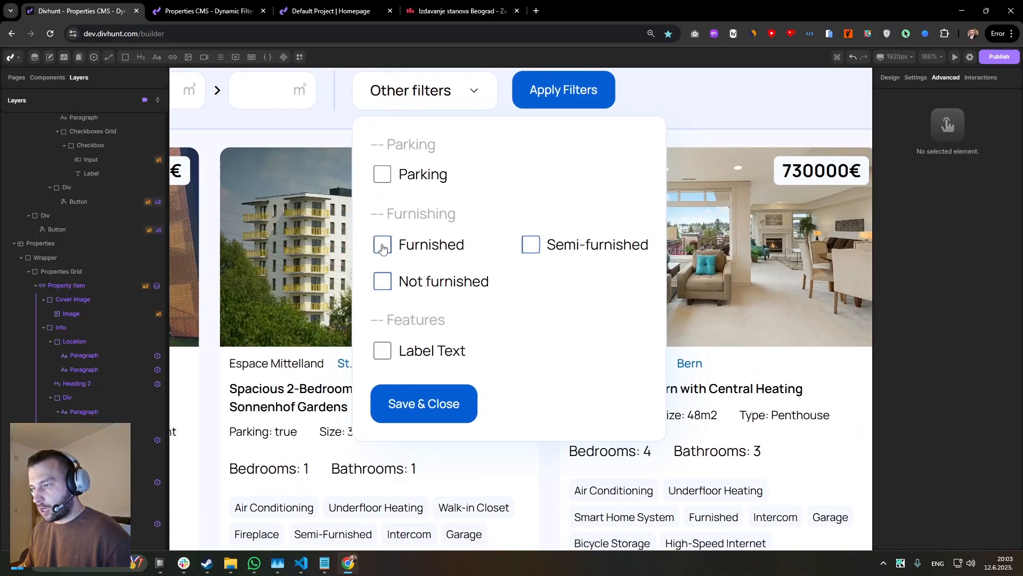
left_click(388, 246)
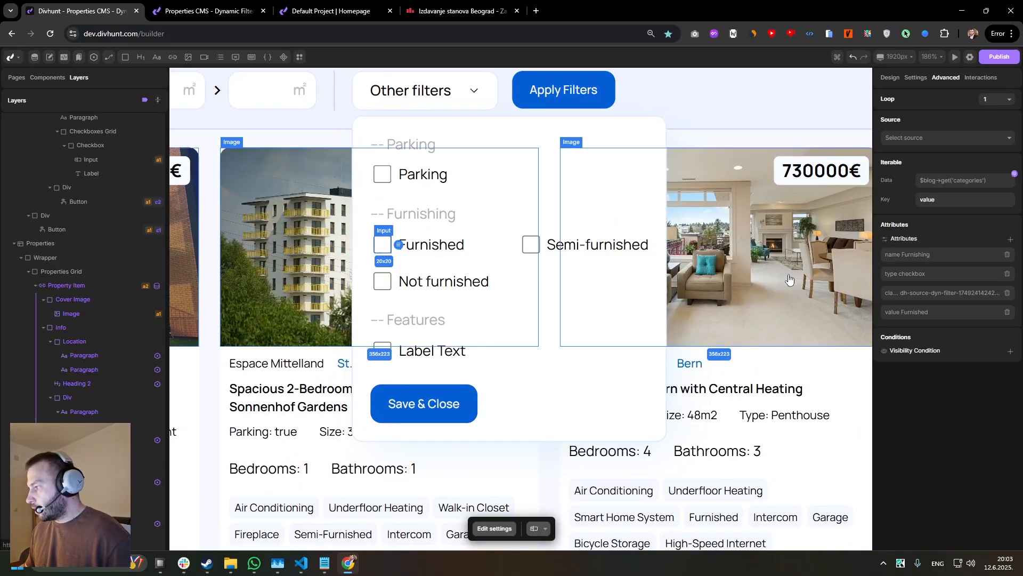
left_click(531, 246)
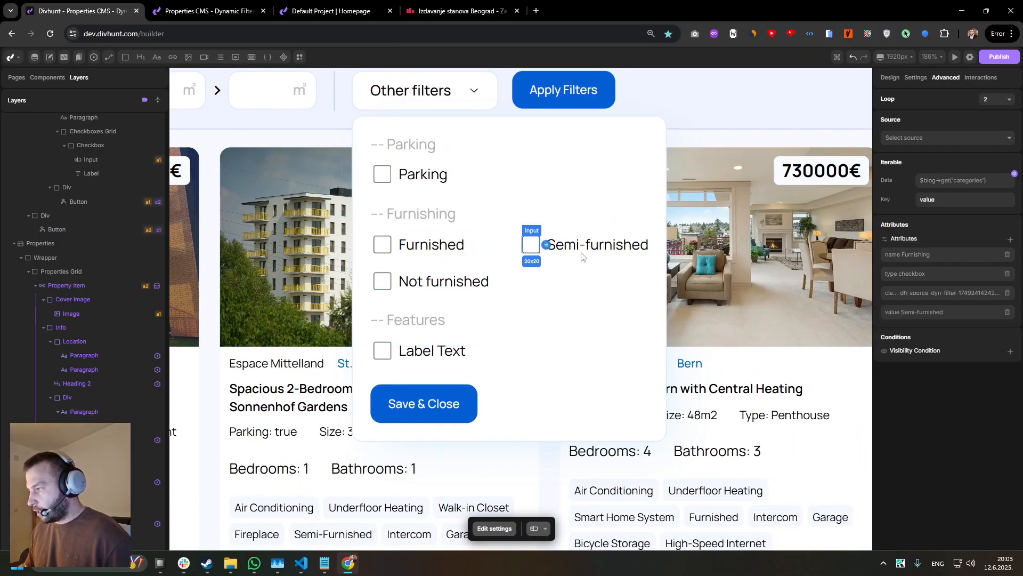
Examine the attributes and value settings of the Furnished, Semi-furnished and Not furnished checkbox inputs.
left_click(382, 281)
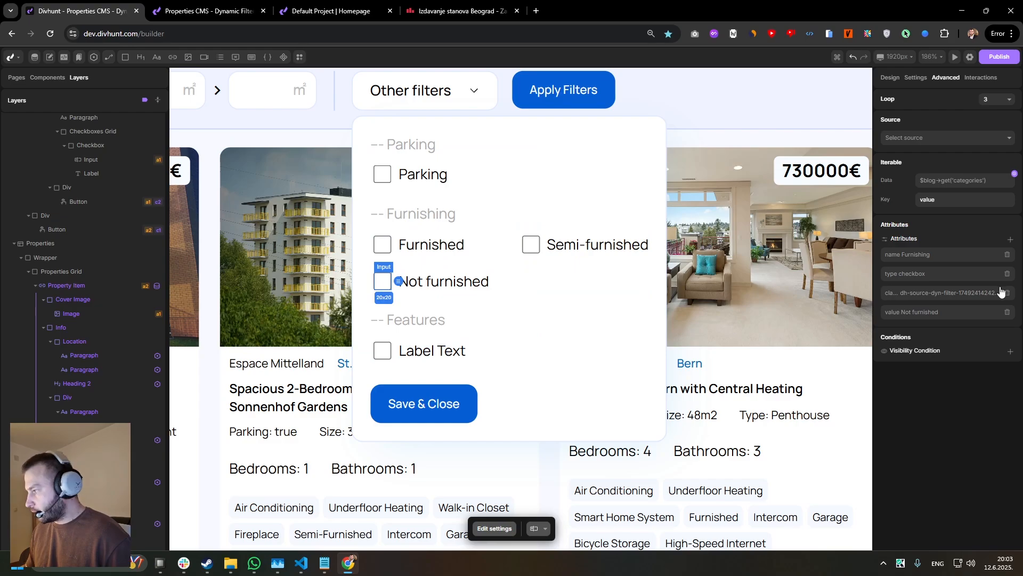
left_click(382, 244)
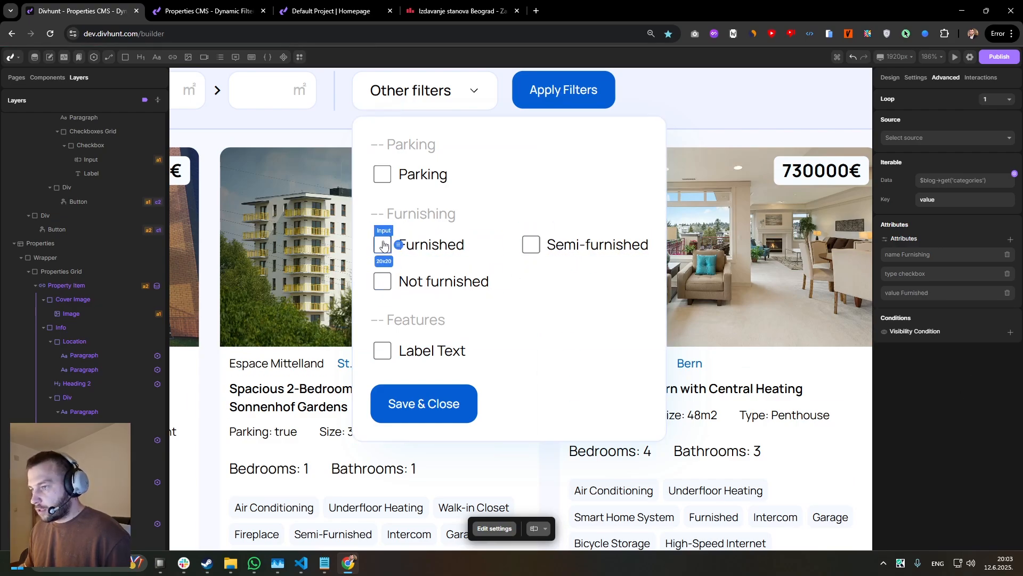
left_click(919, 78)
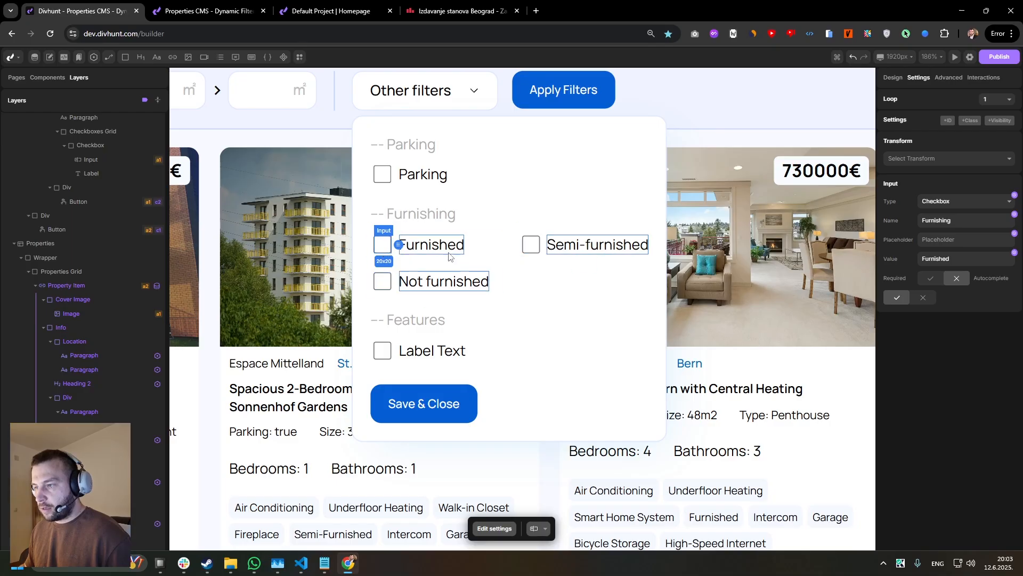
left_click_drag(958, 259, 936, 261)
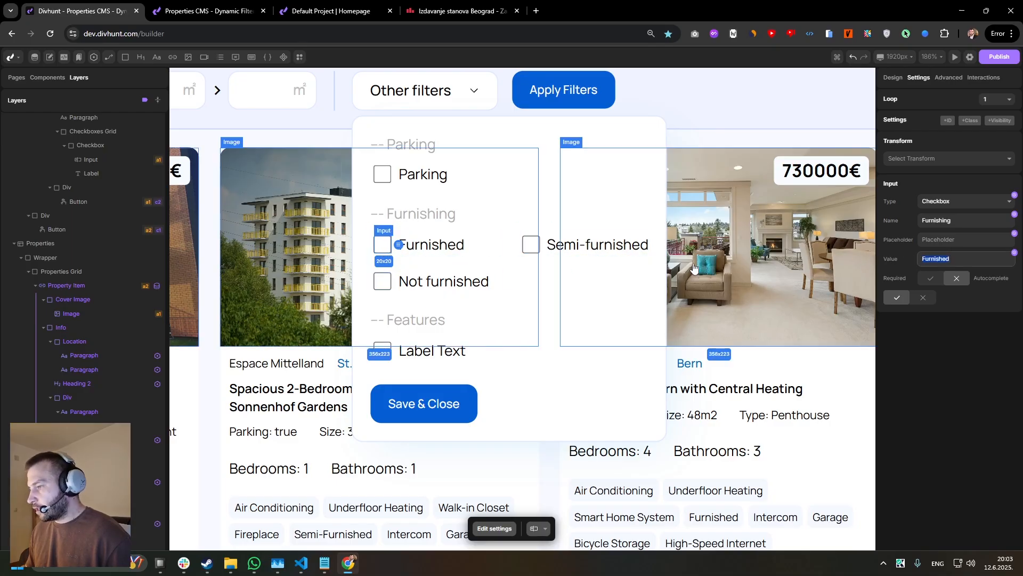
left_click(556, 261)
left_click(533, 245)
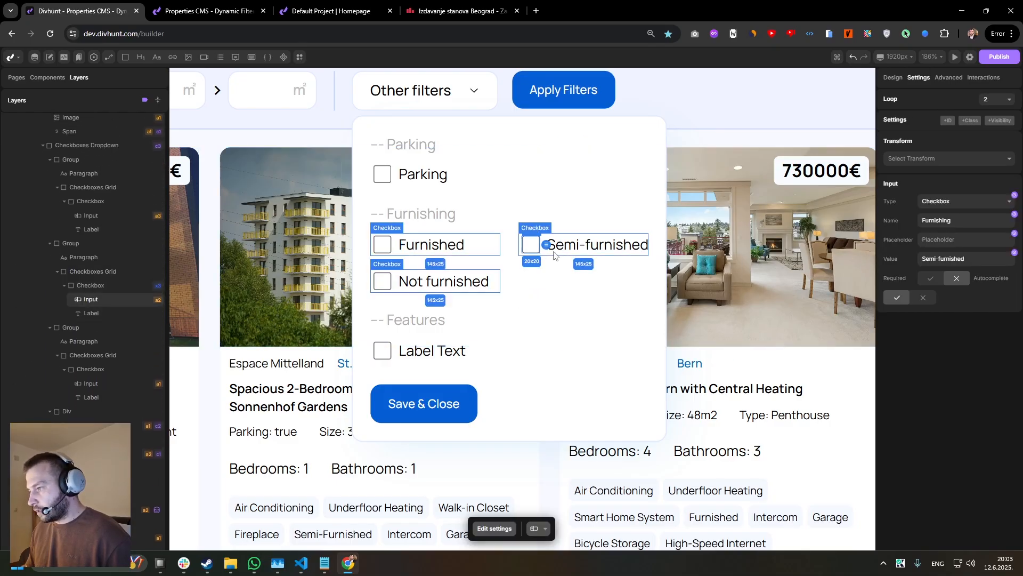
left_click(566, 292)
left_click(382, 283)
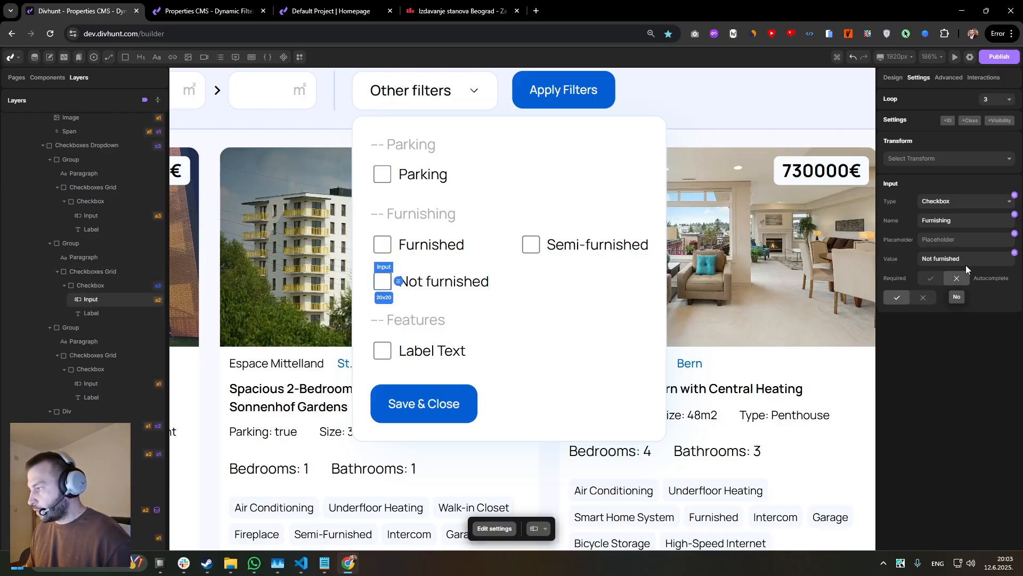
Compare the Name setting across the three checkbox inputs of the Furnishing group.
double_click(939, 224)
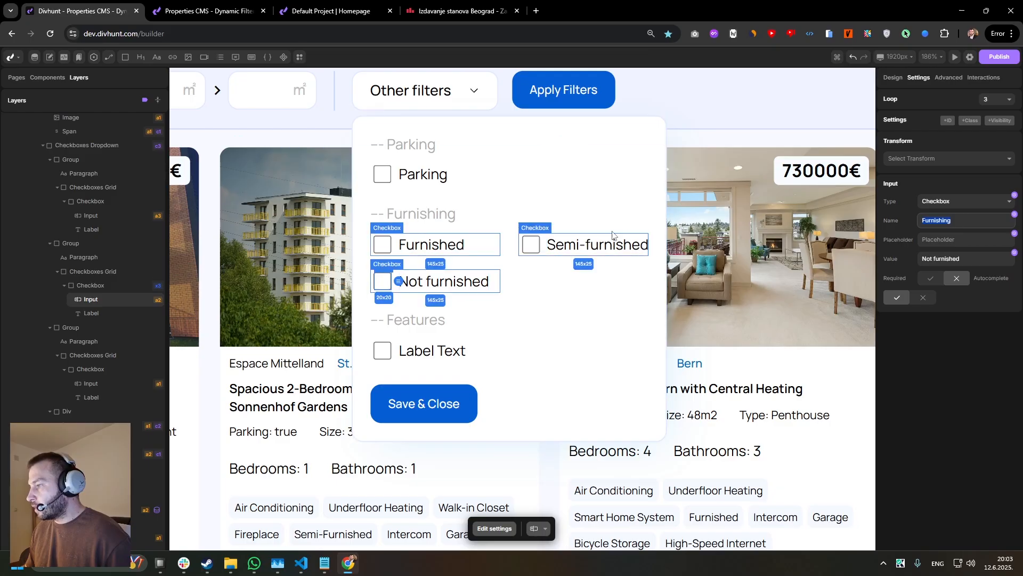
left_click(585, 217)
left_click(527, 246)
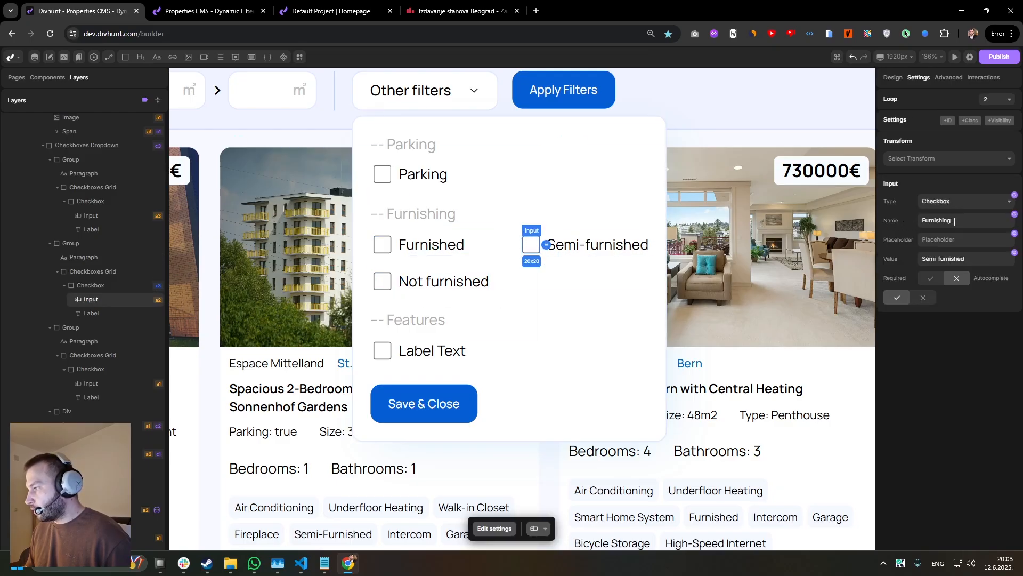
left_click(383, 244)
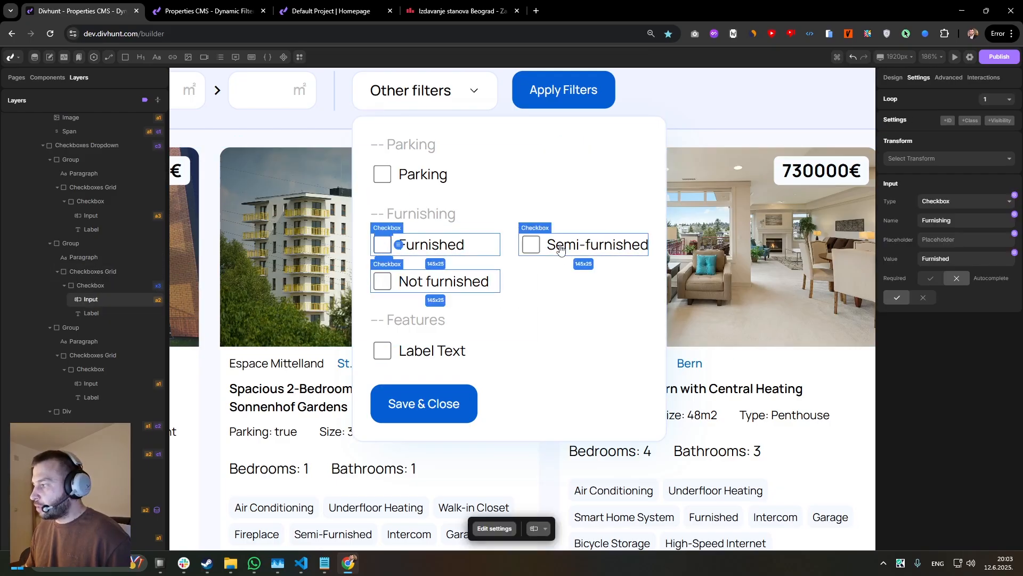
double_click(955, 223)
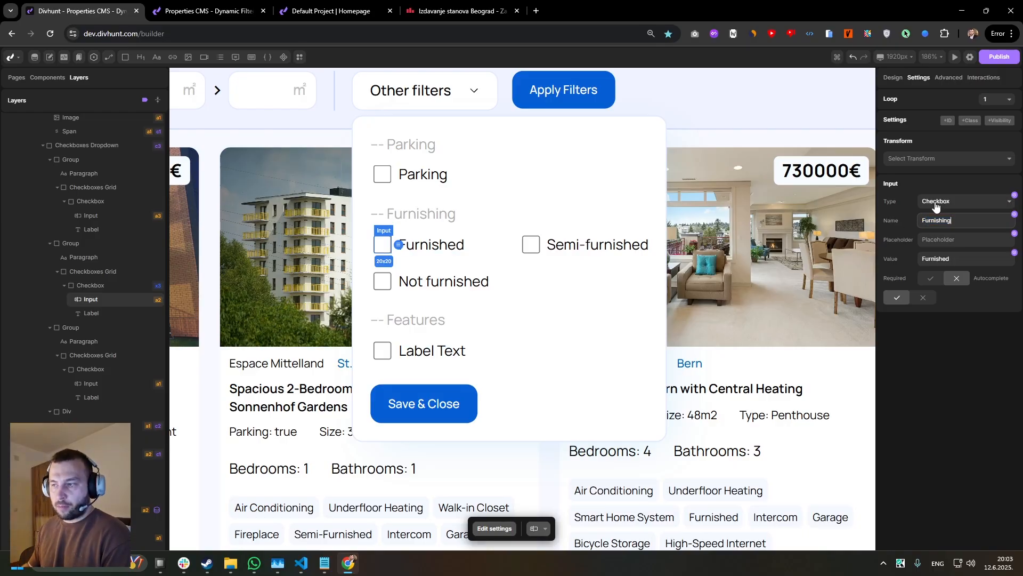
Inspect the repeated checkbox wrappers in the Furnishing group and the value setting of the Furnished input.
left_click(471, 248)
left_click(550, 247)
left_click(543, 248)
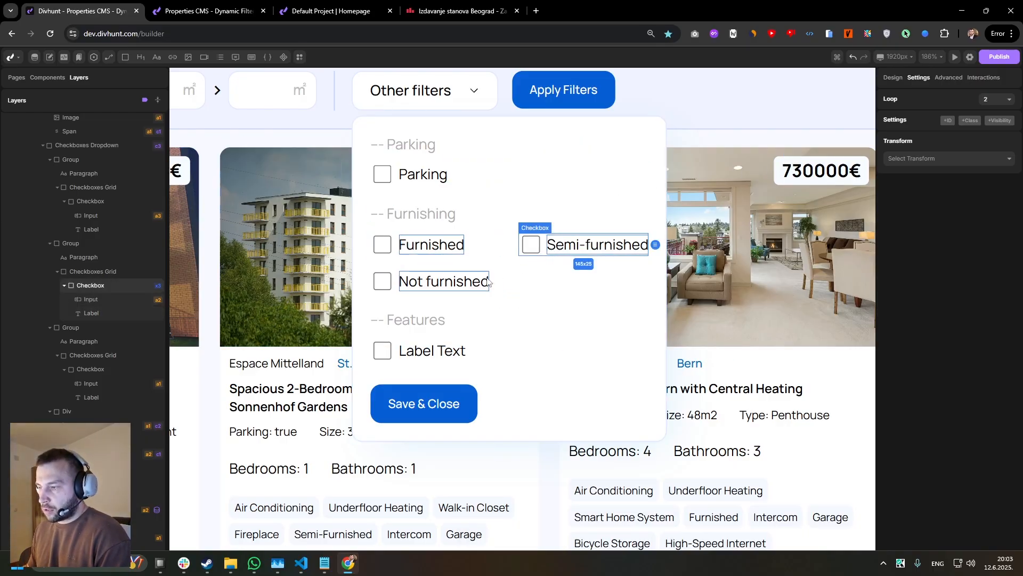
left_click(488, 282)
left_click(395, 281)
left_click(477, 246)
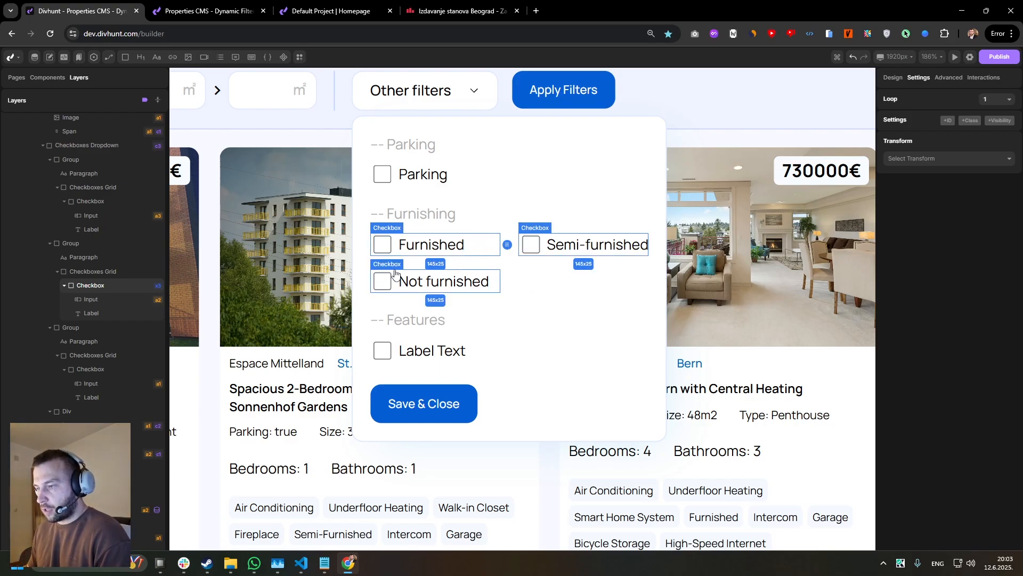
left_click(547, 242)
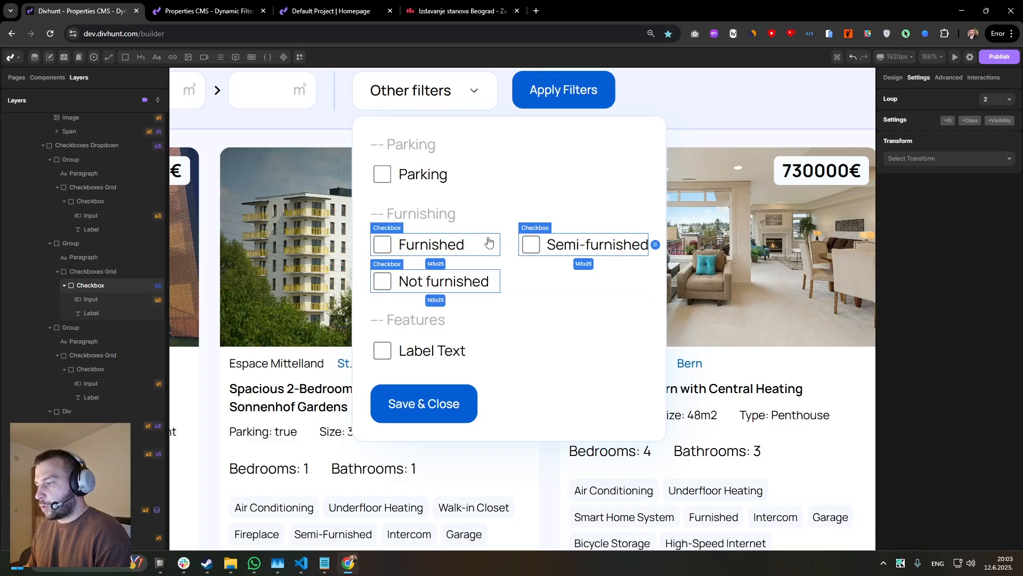
left_click(454, 243)
left_click(468, 243)
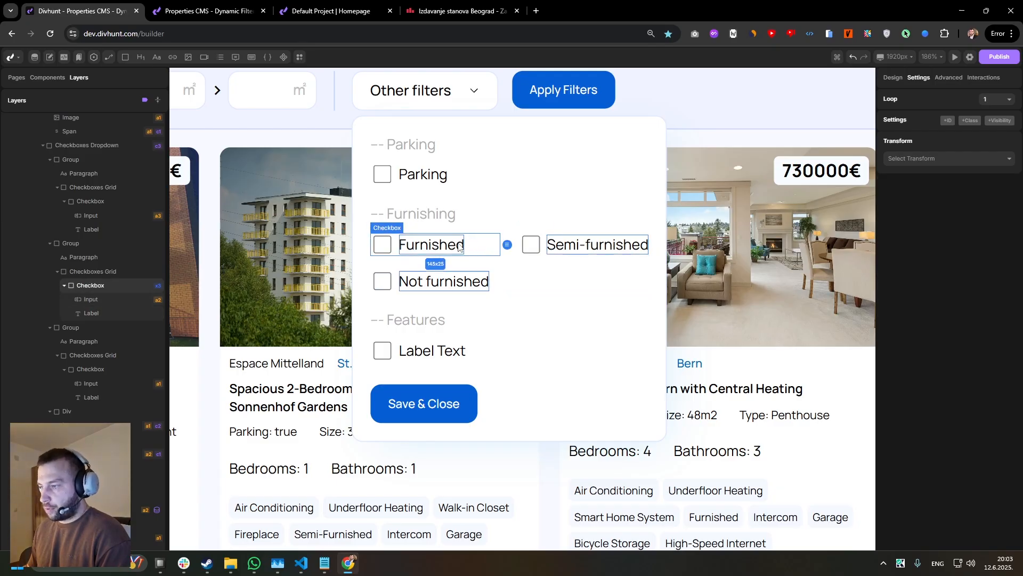
left_click(389, 246)
left_click(393, 262)
left_click(383, 245)
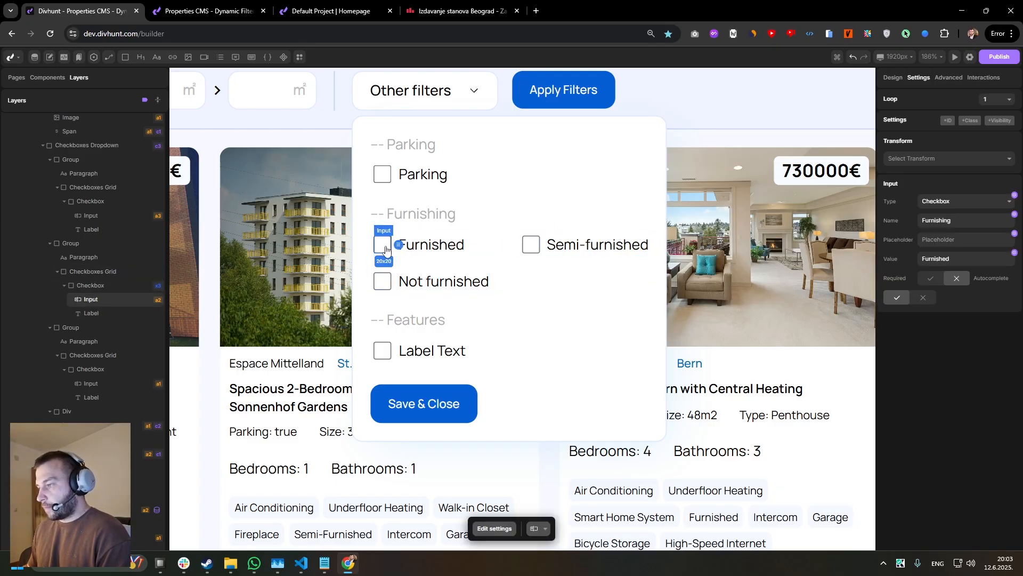
left_click_drag(951, 259, 939, 259)
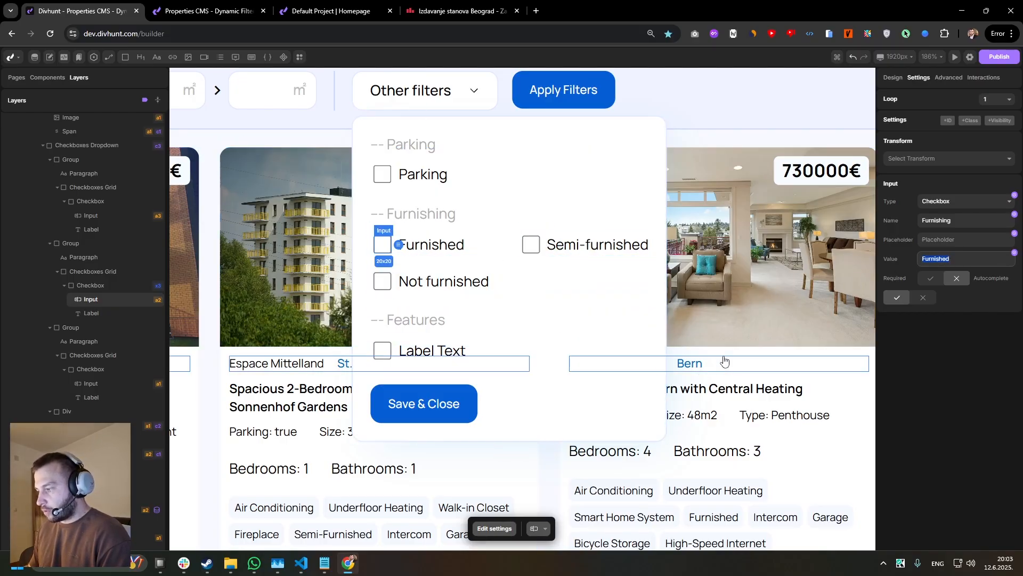
Start a new dynamic filter on the Property Item's source, with field type Checkboxes (Multiple) and the Furnishing CMS field.
scroll(789, 366, "down", 5)
left_click_drag(789, 366, 632, 344)
left_click(641, 344)
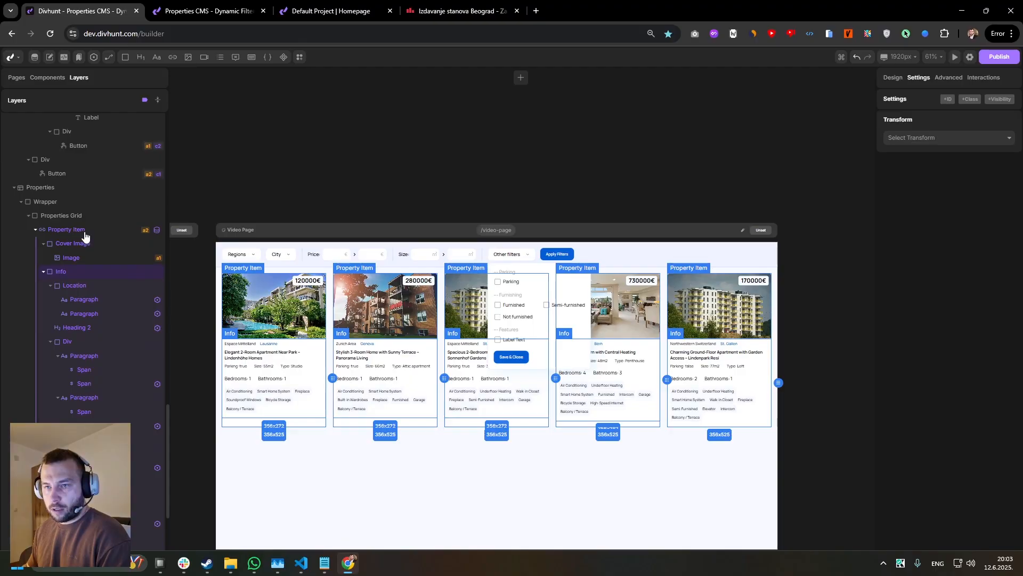
left_click(85, 232)
left_click(949, 77)
scroll(974, 213, "up", 5)
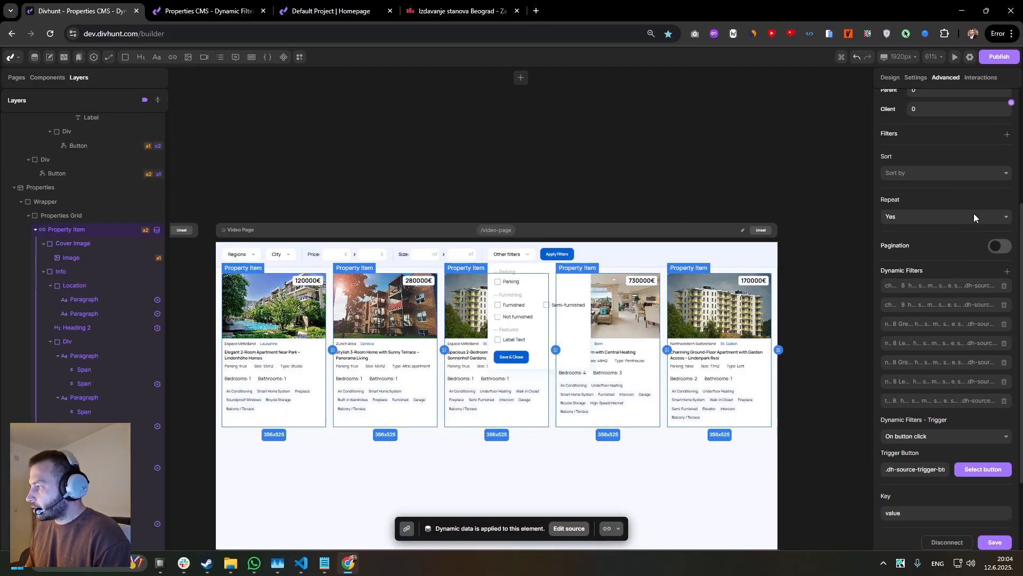
scroll(980, 272, "down", 3)
left_click(1008, 297)
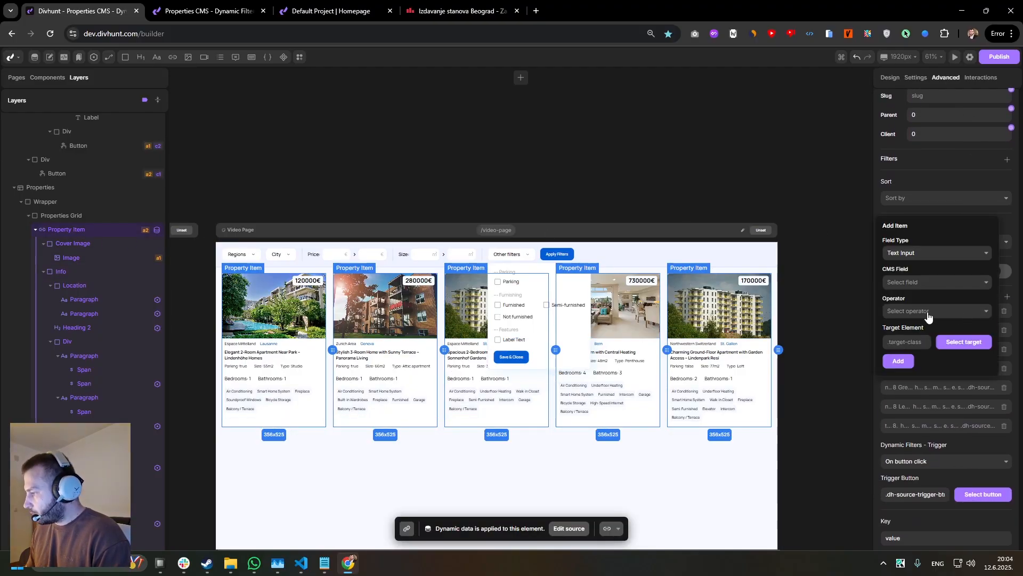
left_click(918, 255)
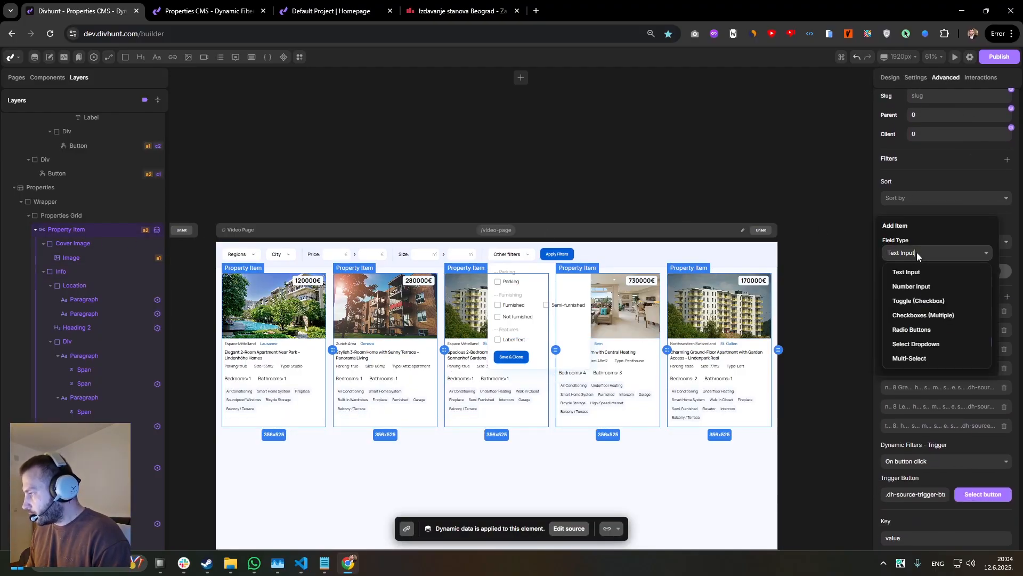
left_click(912, 316)
left_click(917, 282)
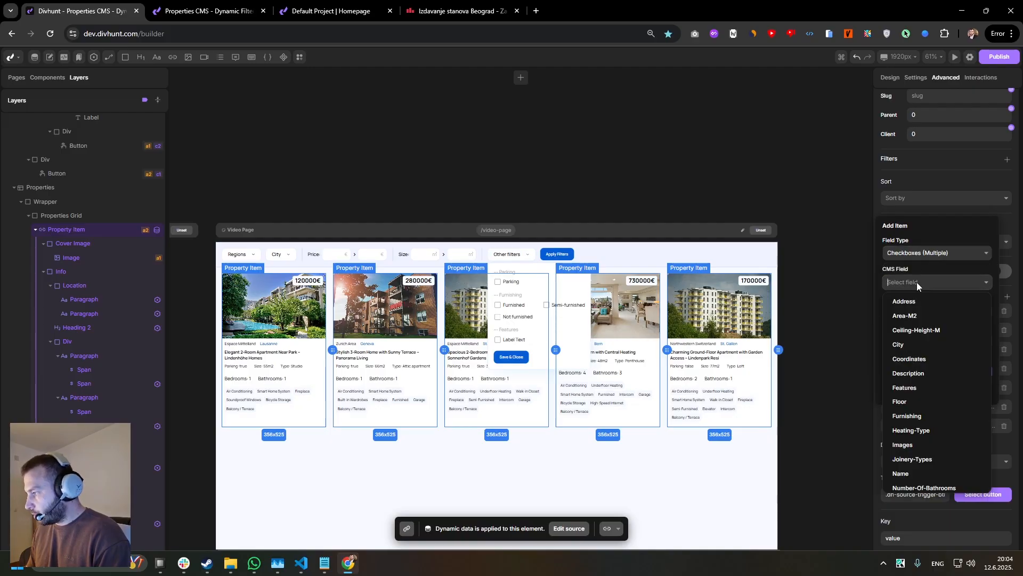
left_click(913, 417)
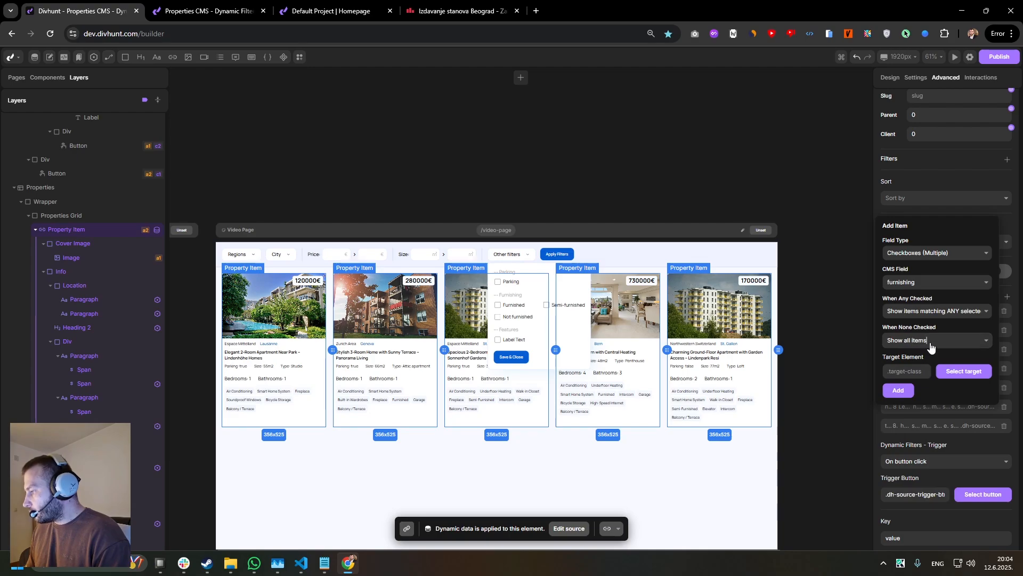
Add the filter with ANY-selected matching, all items when none checked and the Furnished checkbox input as target, and save the source.
left_click(932, 345)
left_click(938, 324)
left_click(926, 316)
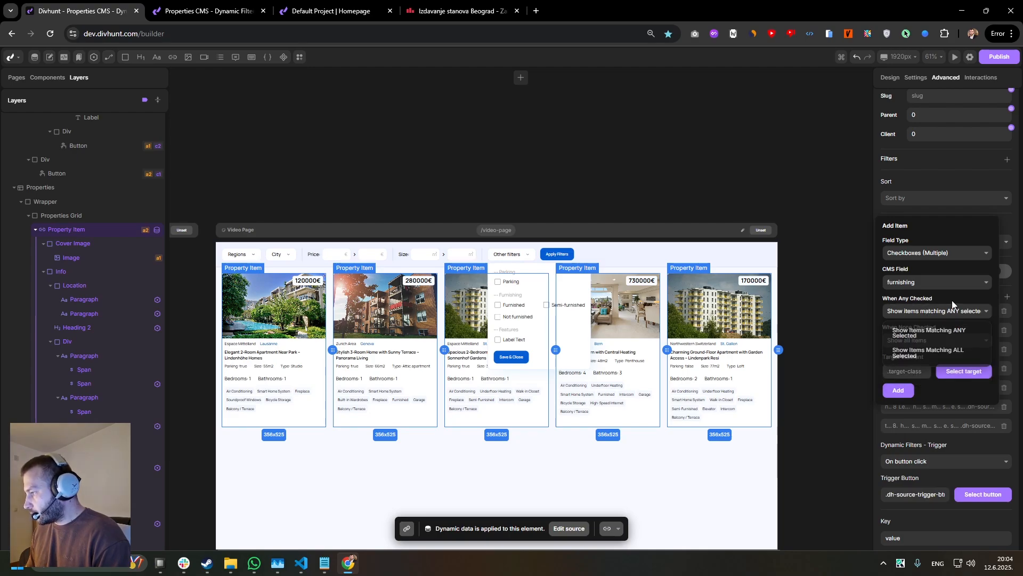
left_click(925, 326)
left_click(964, 371)
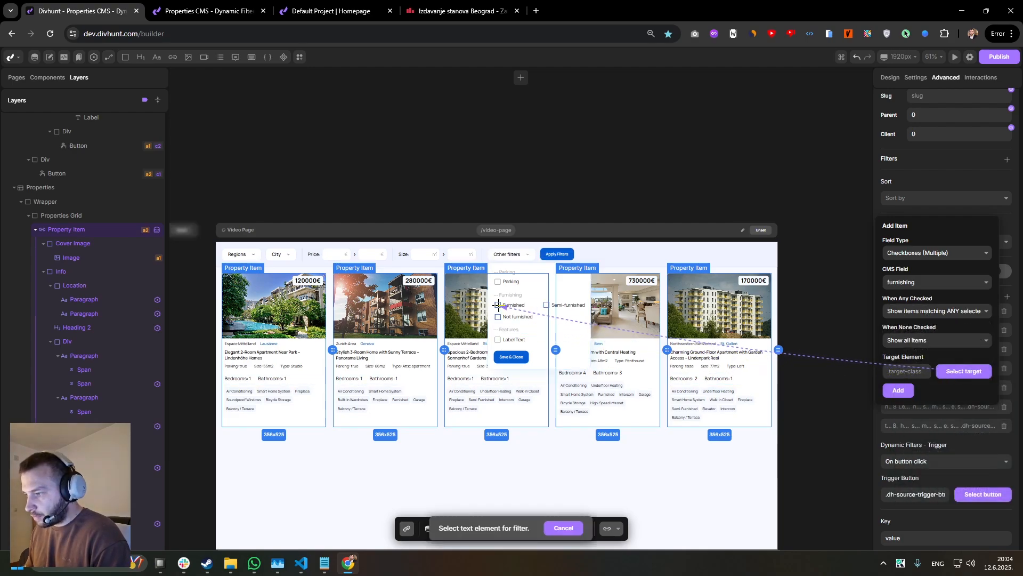
left_click(514, 306)
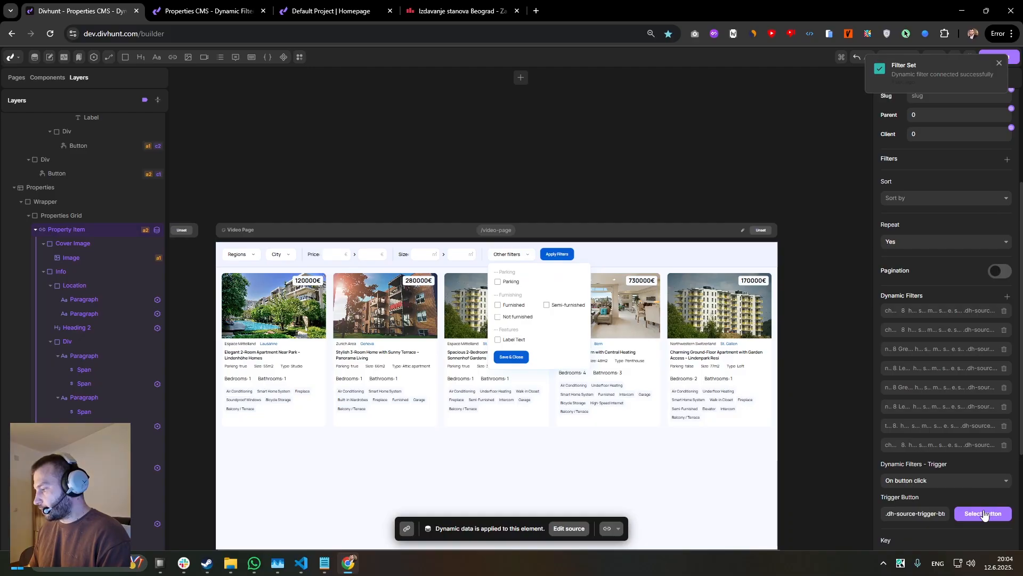
scroll(981, 509, "down", 3)
left_click(990, 427)
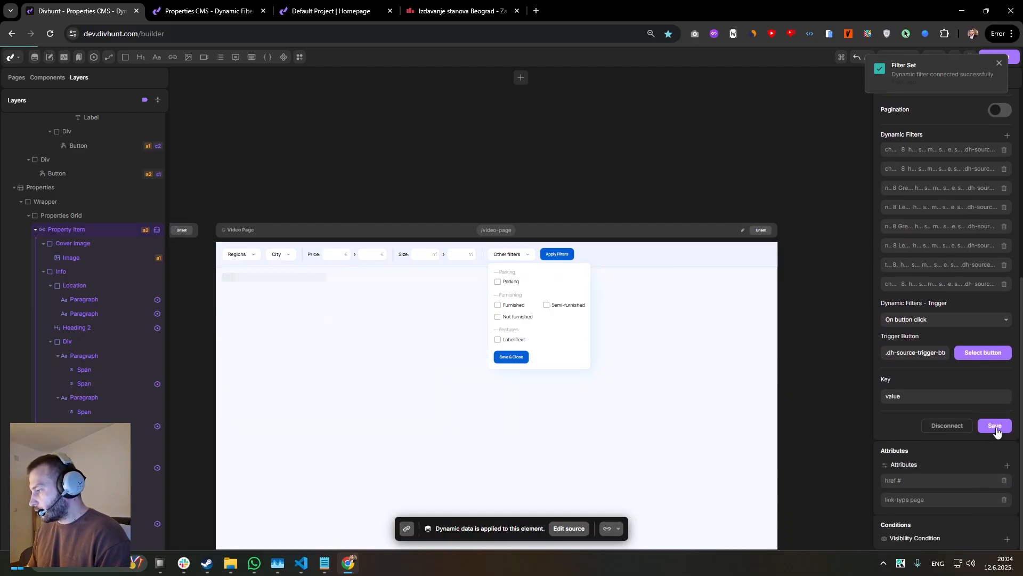
Reload the live properties page and apply the Furnished option from Other filters.
left_click(212, 12)
key("F5")
left_click(492, 74)
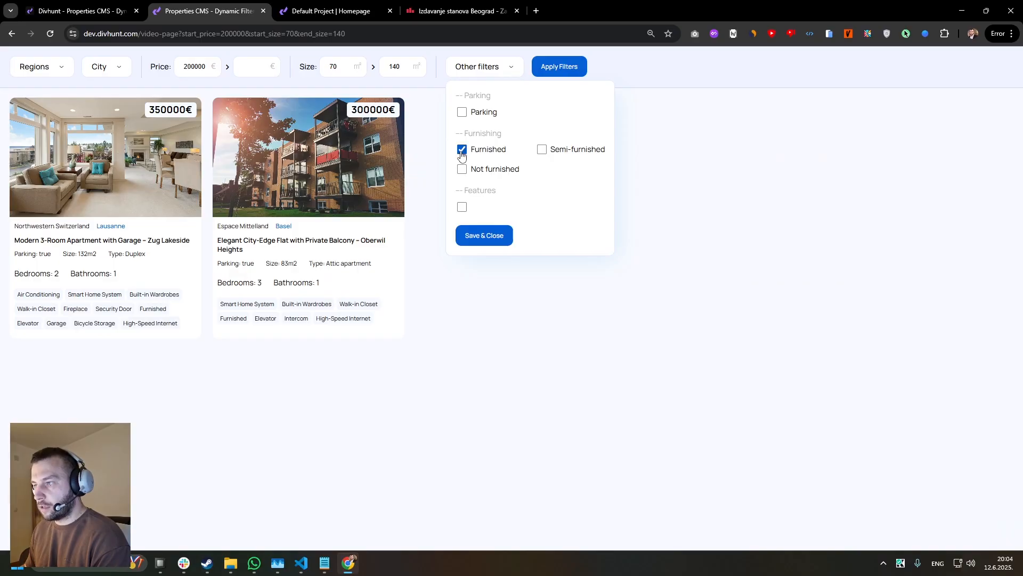
left_click(483, 236)
left_click(547, 69)
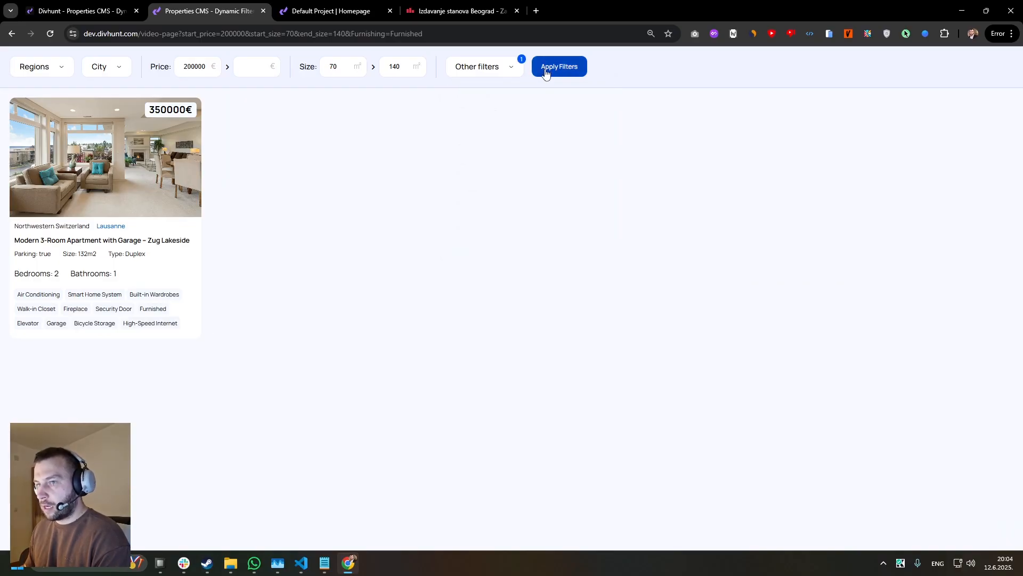
Replace the Furnished option with Not furnished in Other filters and apply the filters.
left_click(497, 73)
left_click(462, 170)
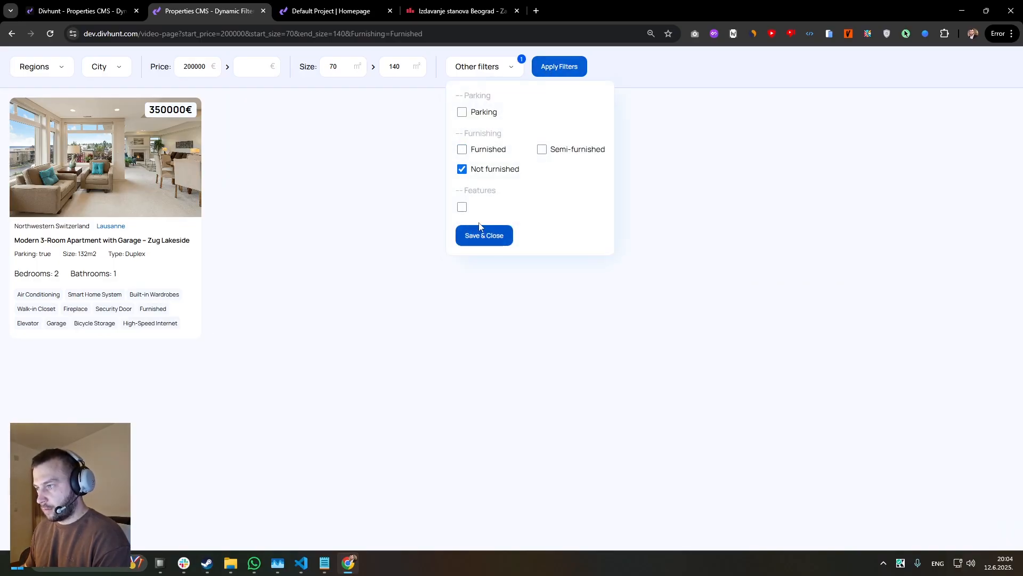
left_click(484, 235)
left_click(549, 68)
Test the Furnishing filter with only Semi-furnished checked instead of Not furnished.
left_click(503, 72)
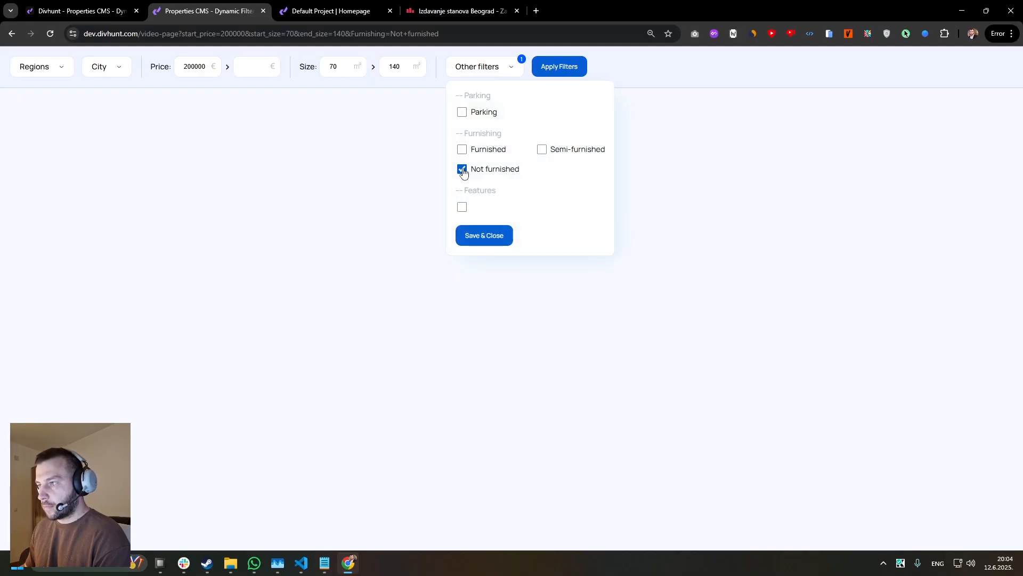
left_click(462, 169)
left_click(539, 151)
left_click(488, 234)
left_click(550, 68)
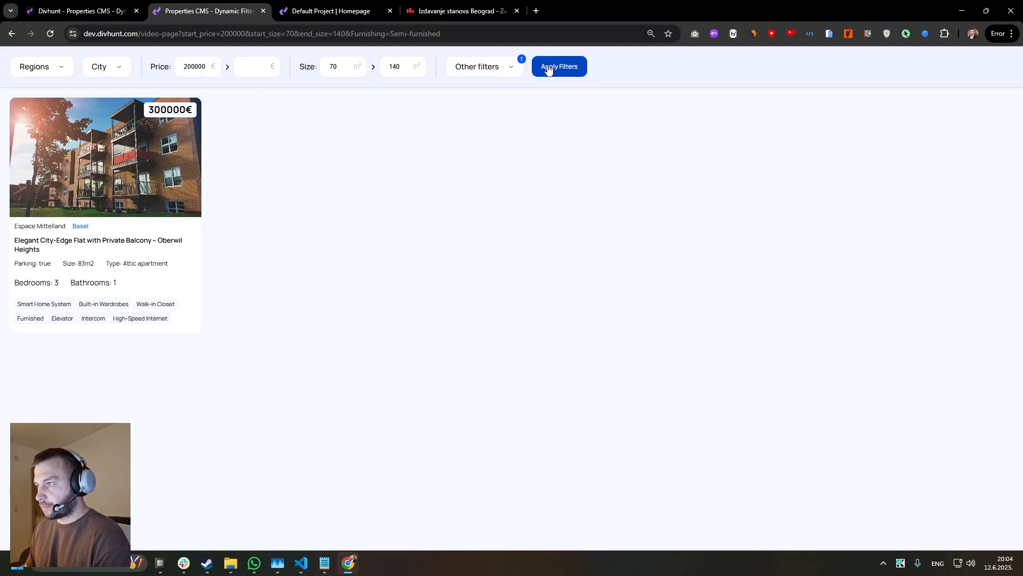
Check Furnished in addition to Semi-furnished and apply both options together.
left_click(506, 67)
left_click(462, 150)
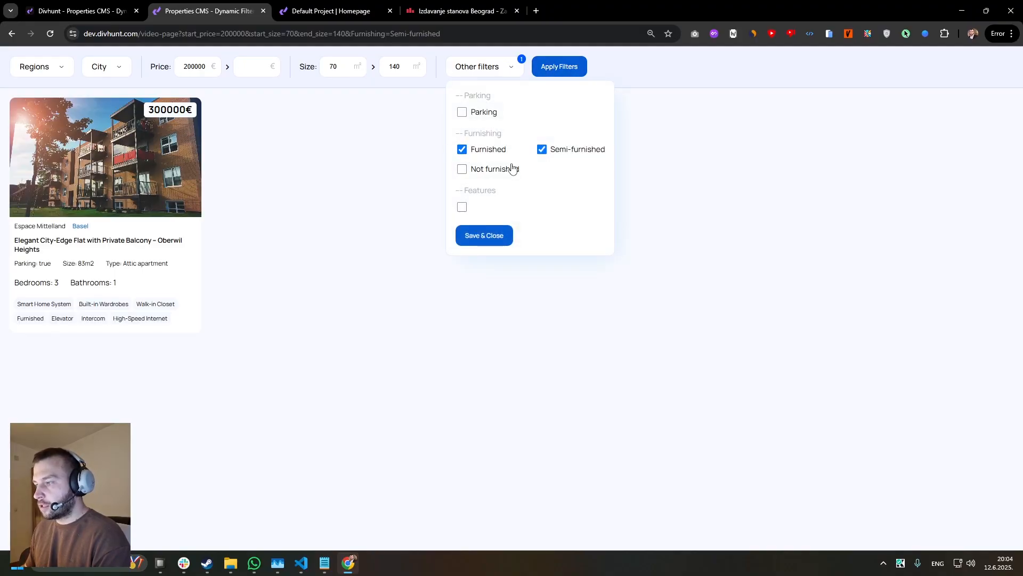
left_click(484, 235)
left_click(538, 72)
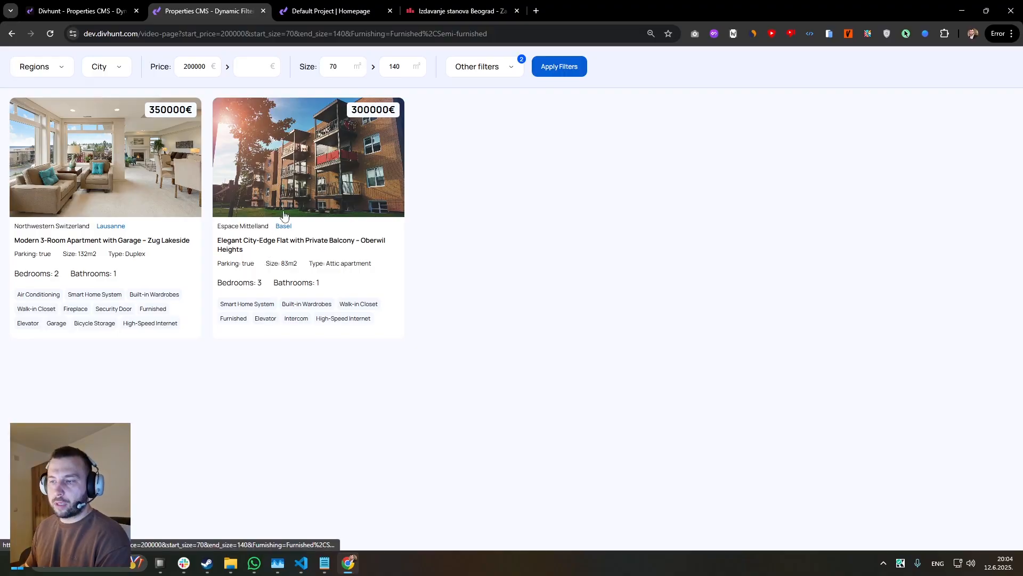
Apply Parking together with Furnished and Semi-furnished from Other filters on the live properties page.
left_click(115, 7)
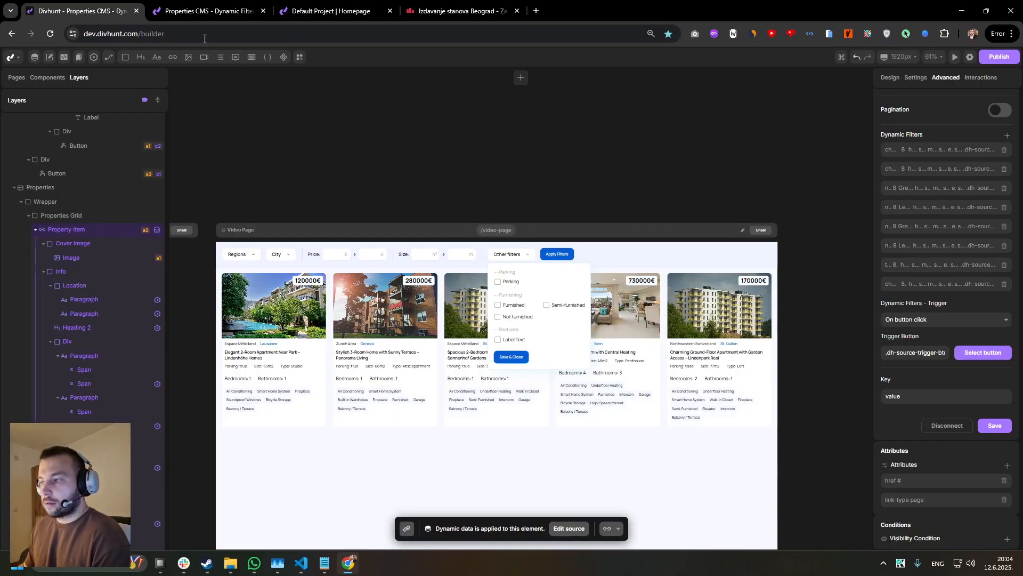
left_click(539, 277)
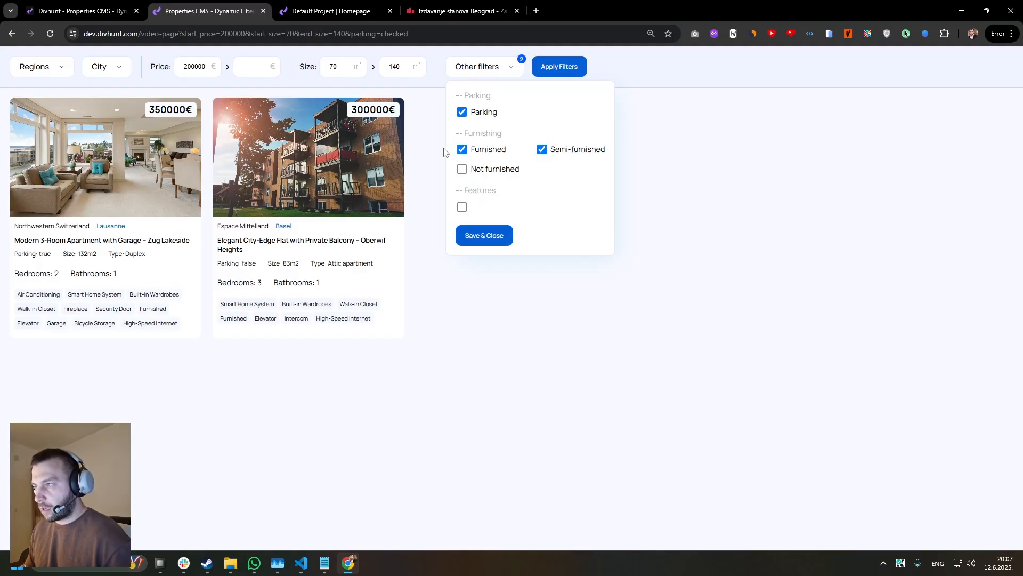
left_click(552, 68)
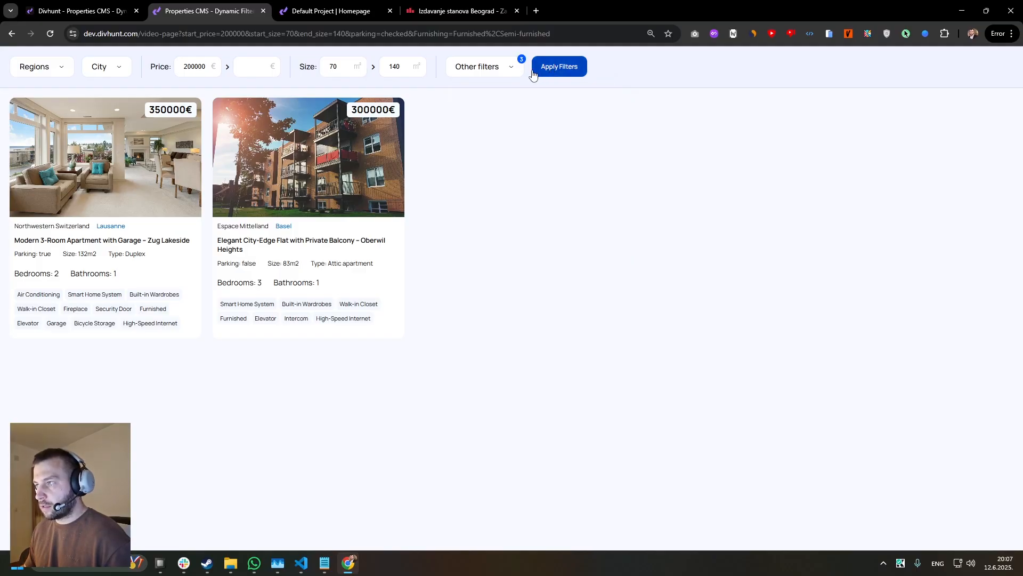
Clear the Furnished, Semi-furnished and Parking options in Other filters.
left_click(502, 71)
left_click(461, 149)
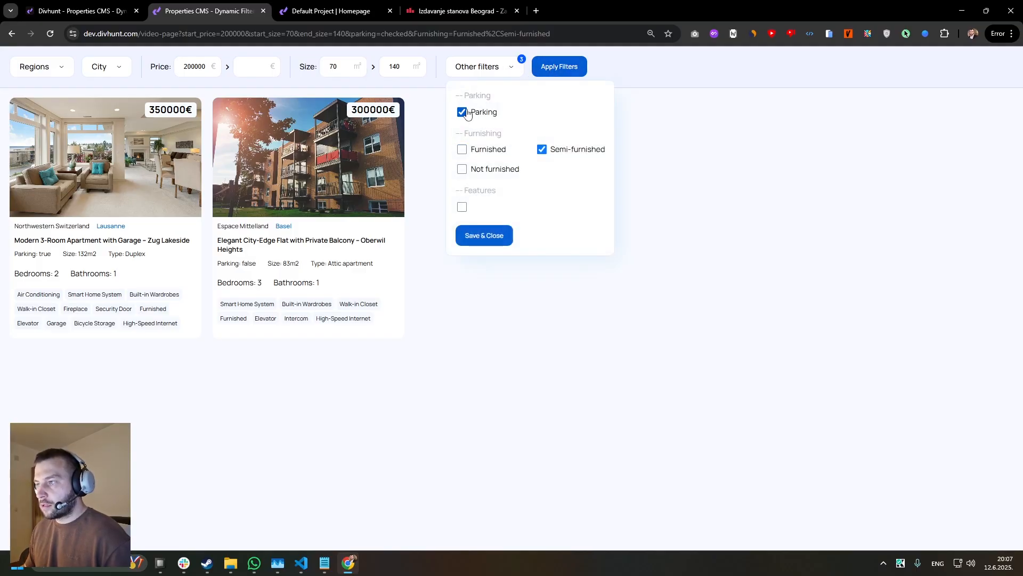
left_click(543, 151)
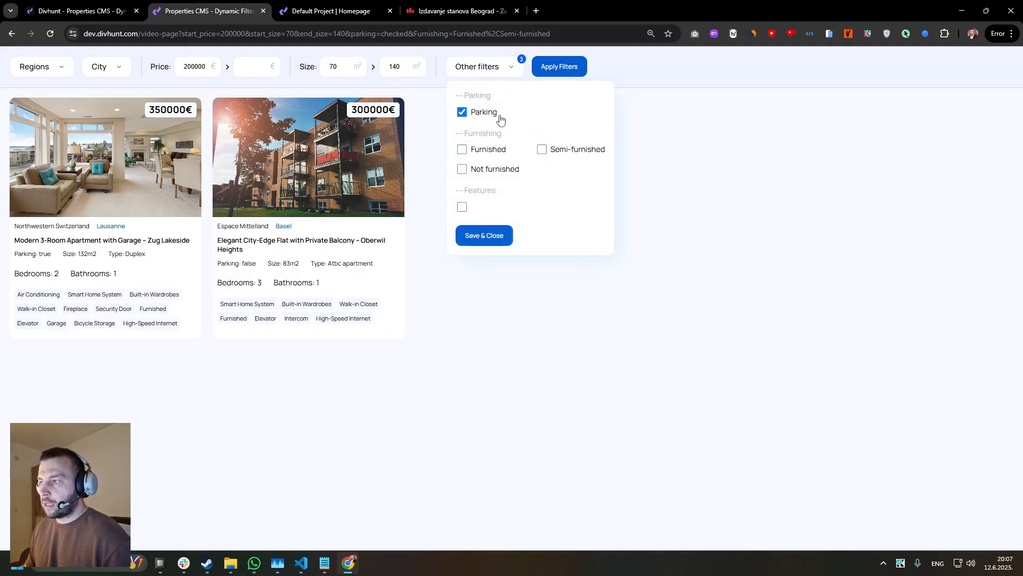
left_click(461, 114)
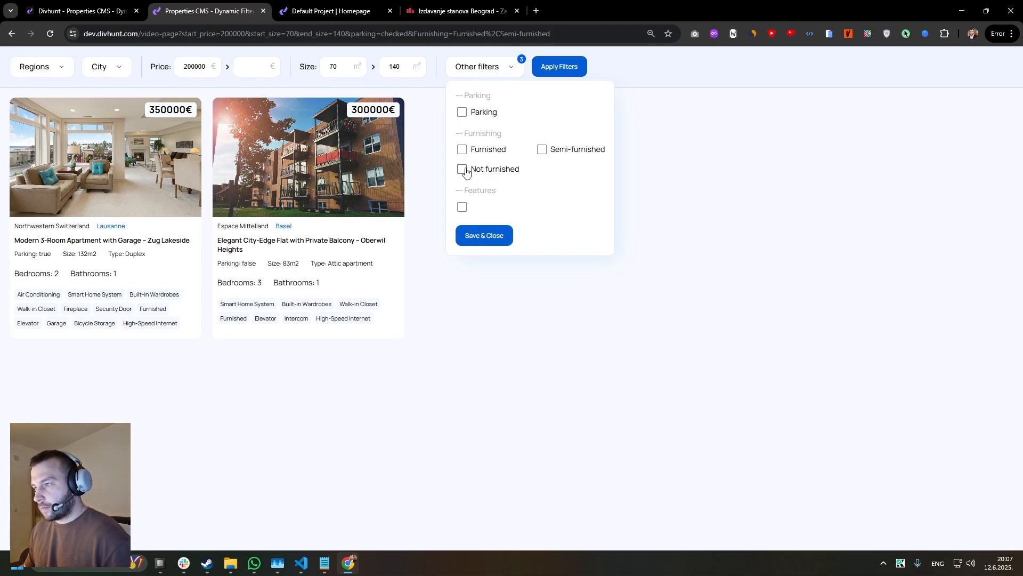
In the Divhunt builder, connect the Features group's checkbox to the Features collection with limit 500 and key feature.
left_click(83, 12)
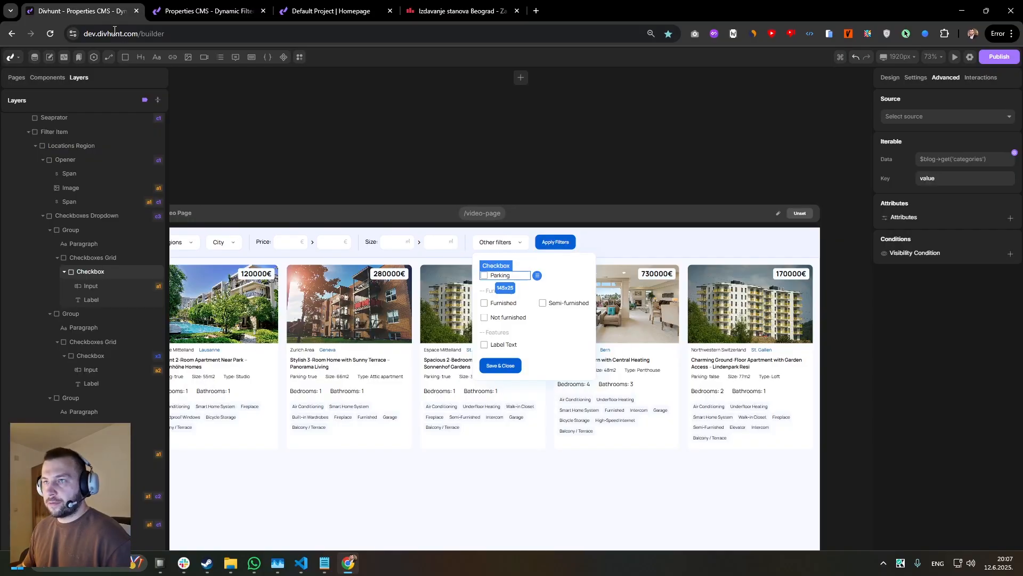
scroll(512, 317, "up", 5)
scroll(426, 267, "down", 2)
scroll(403, 265, "down", 3)
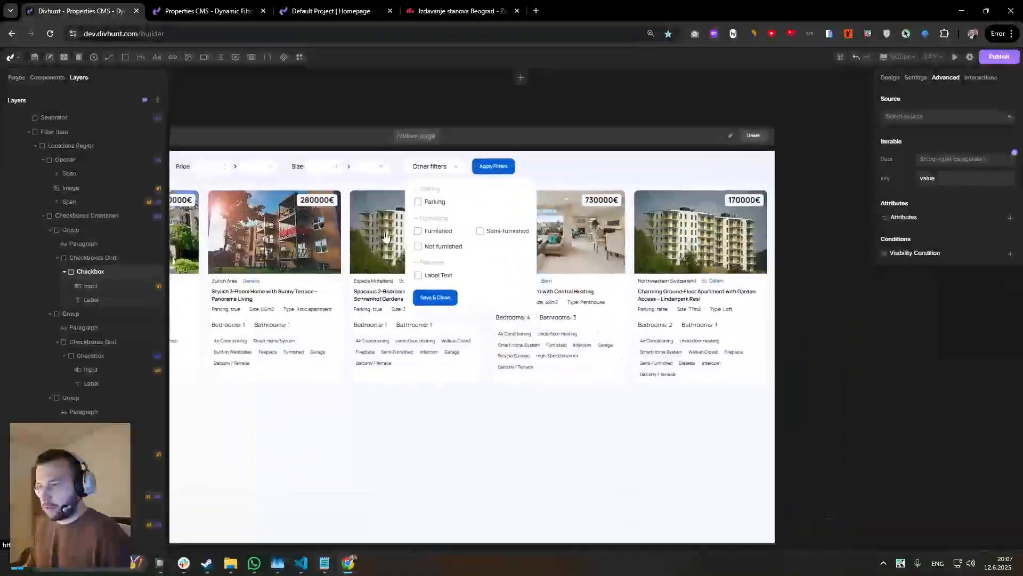
scroll(404, 266, "up", 2)
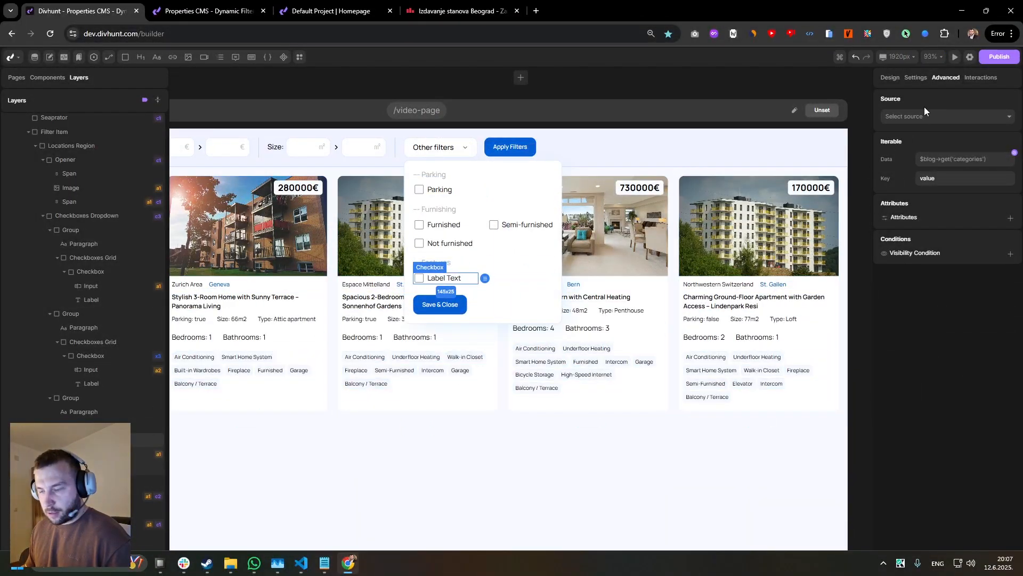
left_click(938, 117)
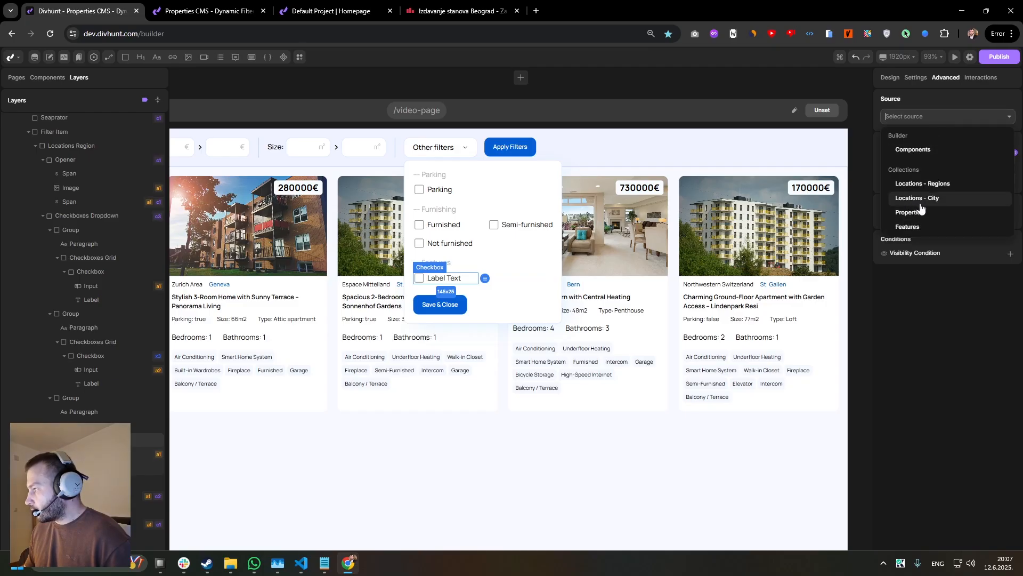
left_click(910, 228)
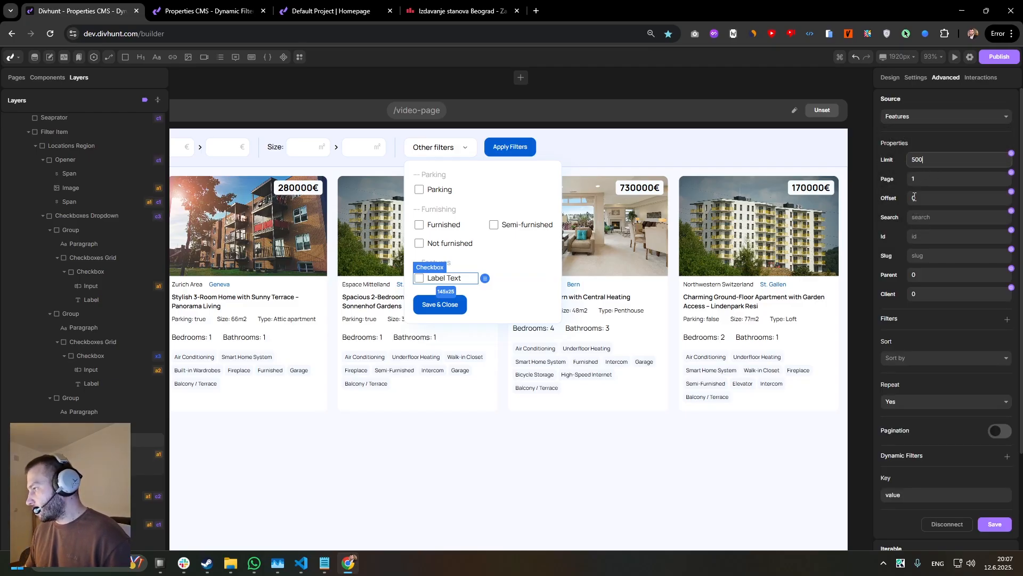
scroll(970, 425, "down", 2)
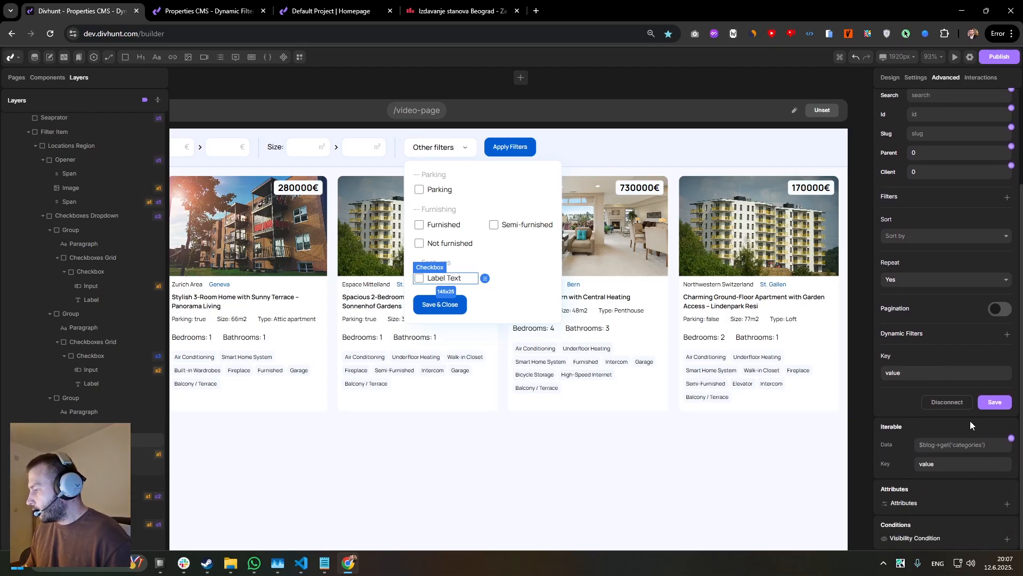
left_click(990, 403)
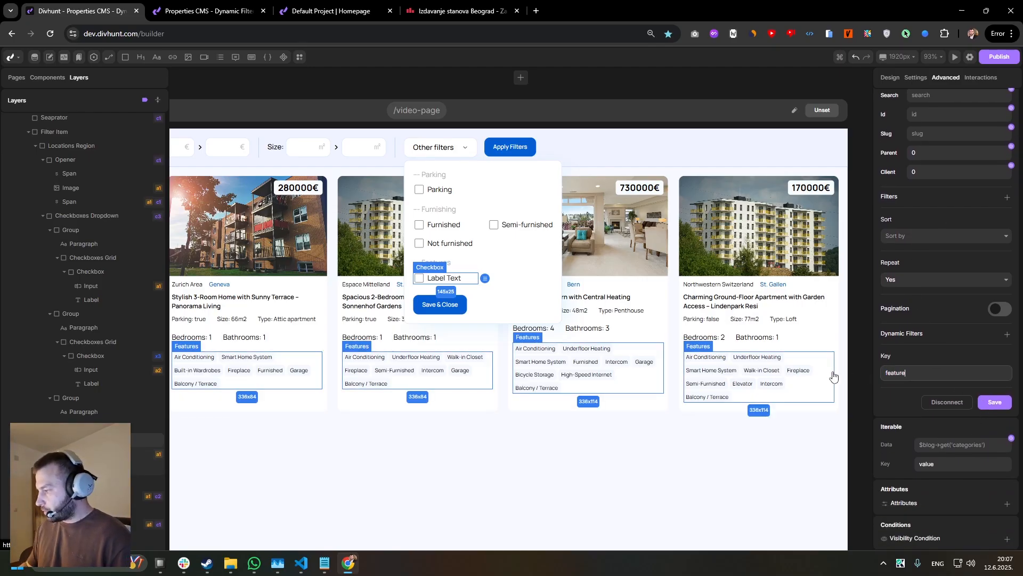
left_click(995, 402)
Bind the content of the repeated Features checkbox label to the feature's Name variable.
scroll(312, 308, "up", 5)
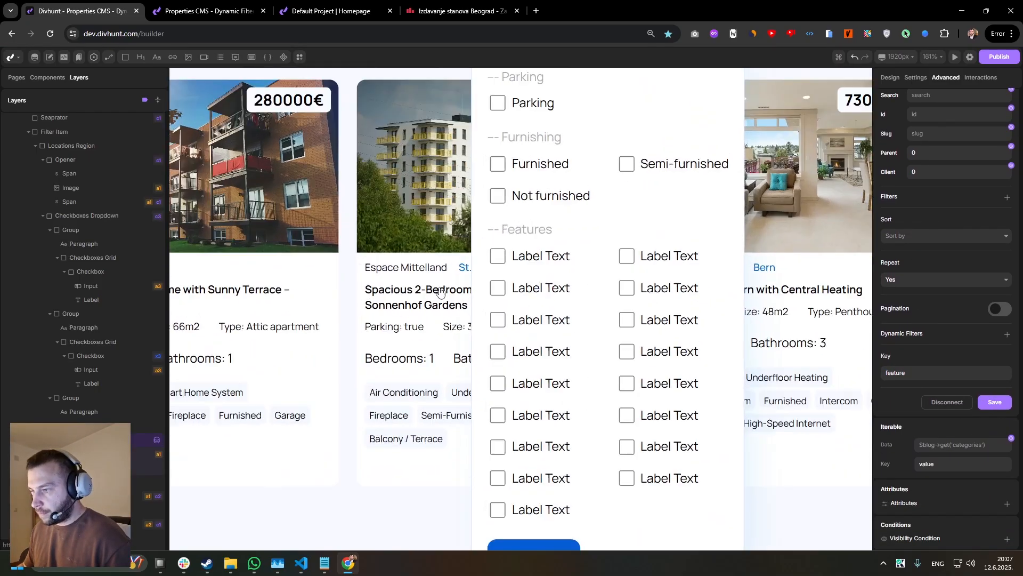
left_click(527, 261)
left_click(921, 77)
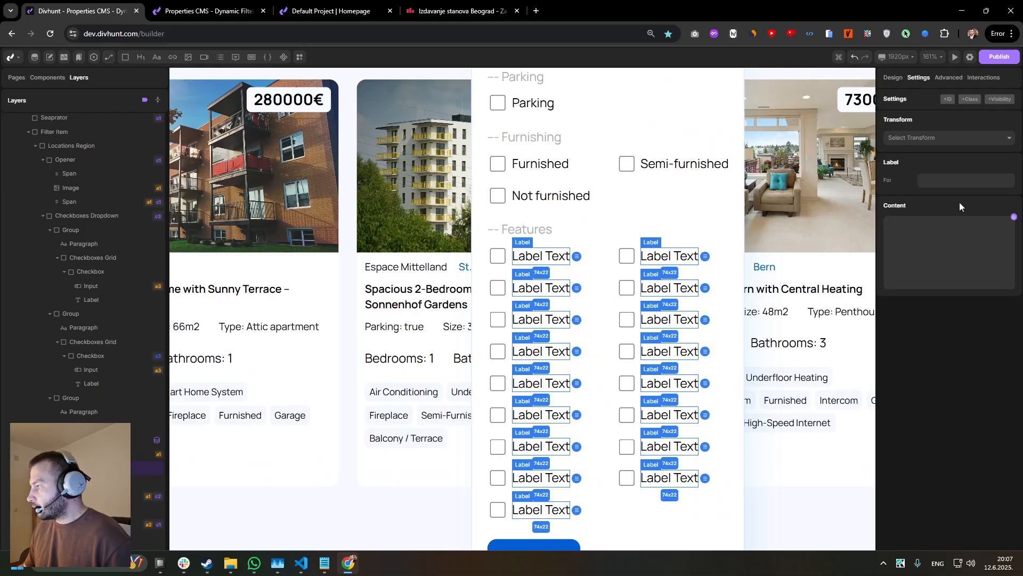
left_click(1014, 218)
left_click(786, 300)
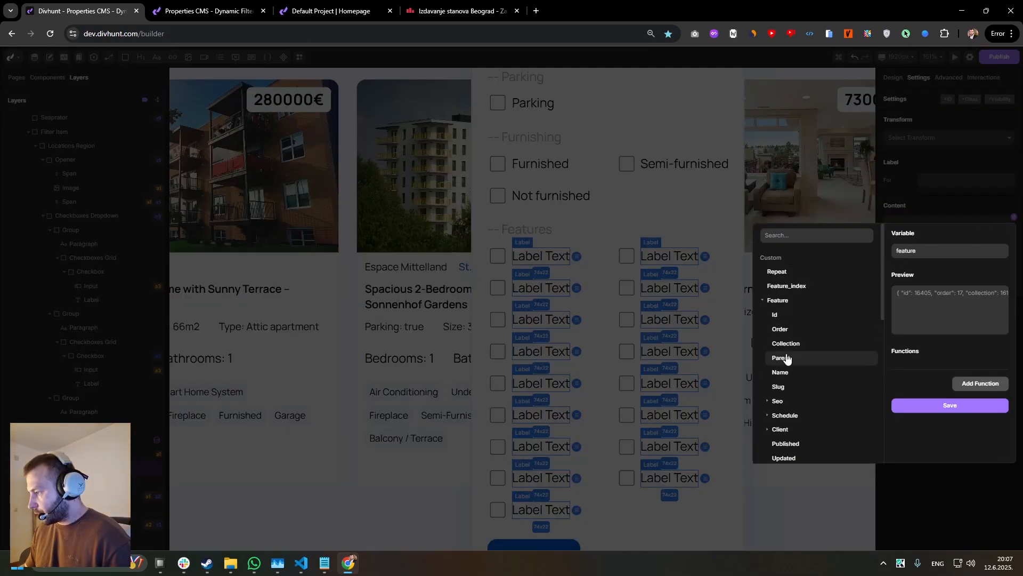
left_click(781, 372)
left_click(951, 405)
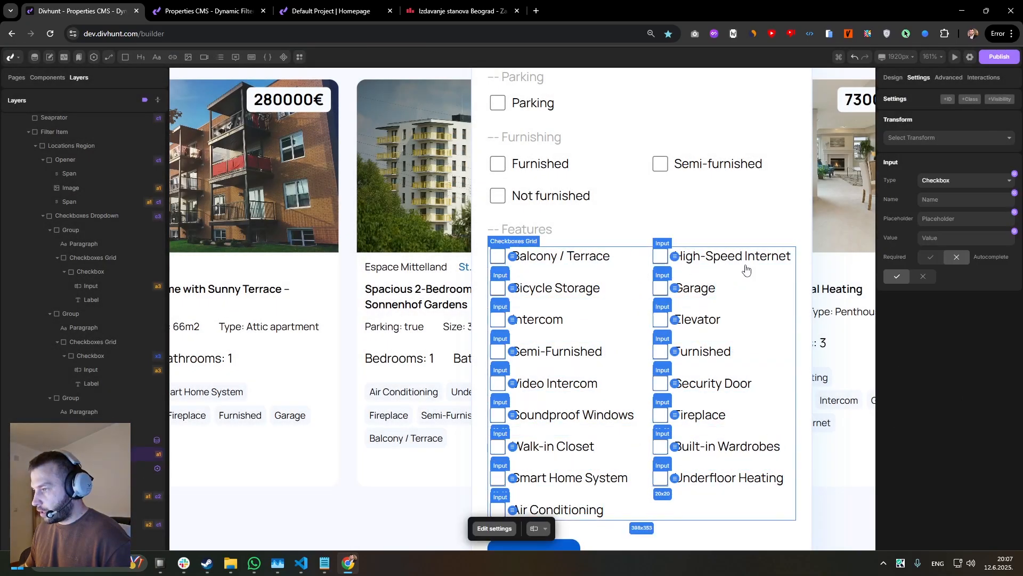
Name the Features checkbox input feature and bind its value to the feature's Id.
left_click(1015, 231)
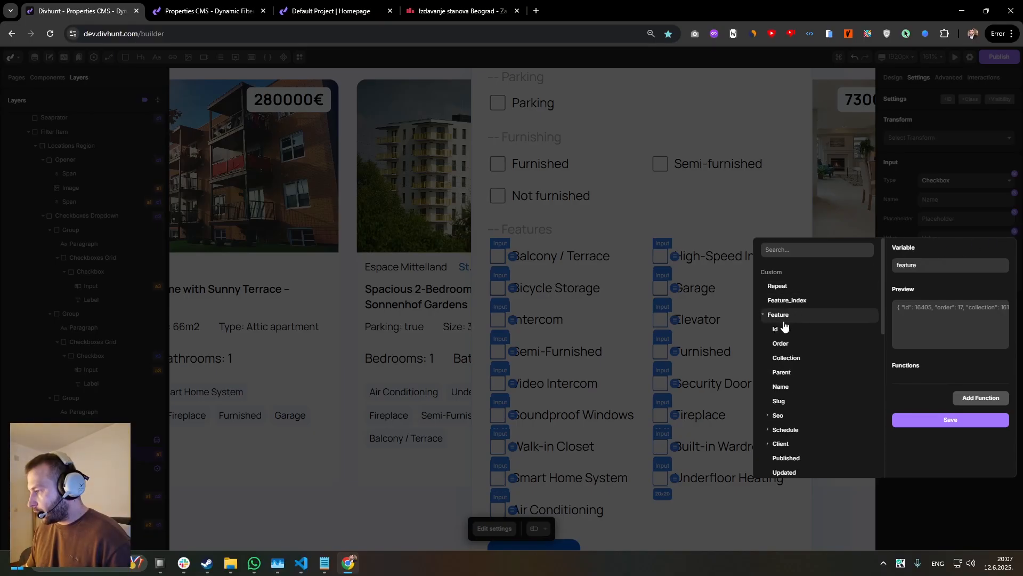
left_click(782, 328)
left_click(929, 432)
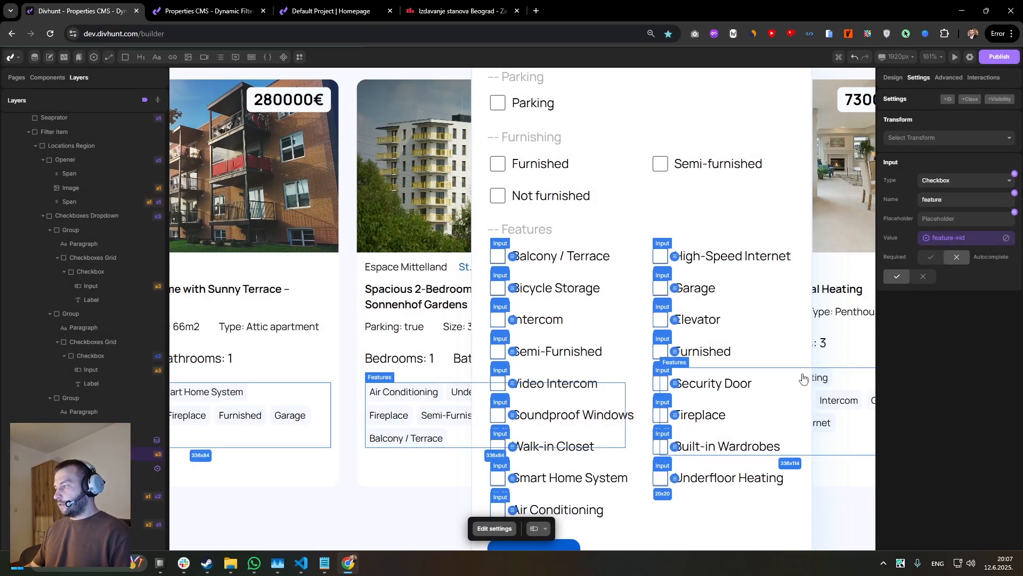
Examine the Features checkboxes generated in the Other filters dropdown and the surrounding page layout.
scroll(598, 234, "up", 2)
left_click_drag(596, 233, 447, 198)
scroll(587, 223, "down", 3)
scroll(446, 198, "down", 3)
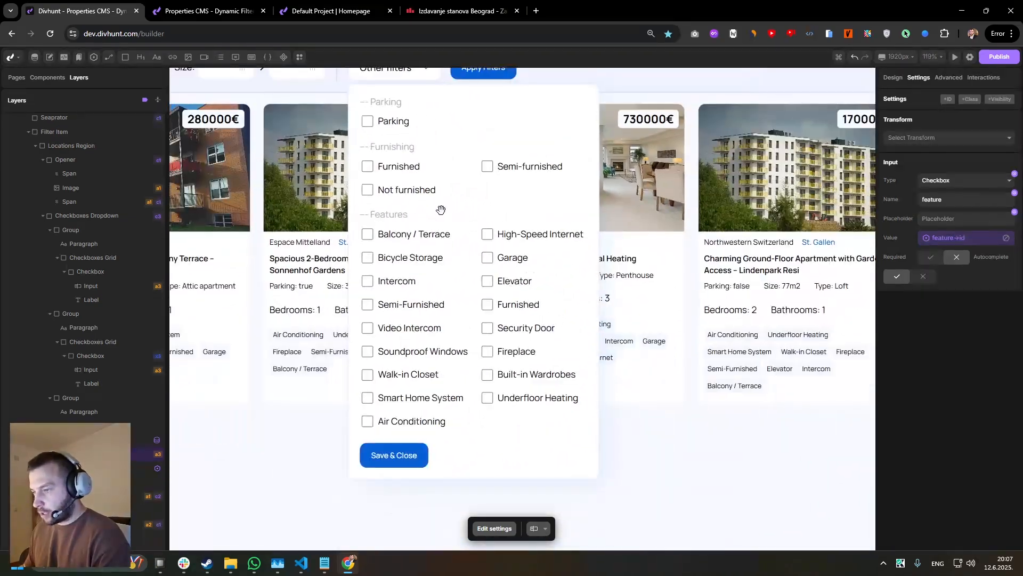
scroll(441, 208, "up", 2)
scroll(385, 247, "down", 4)
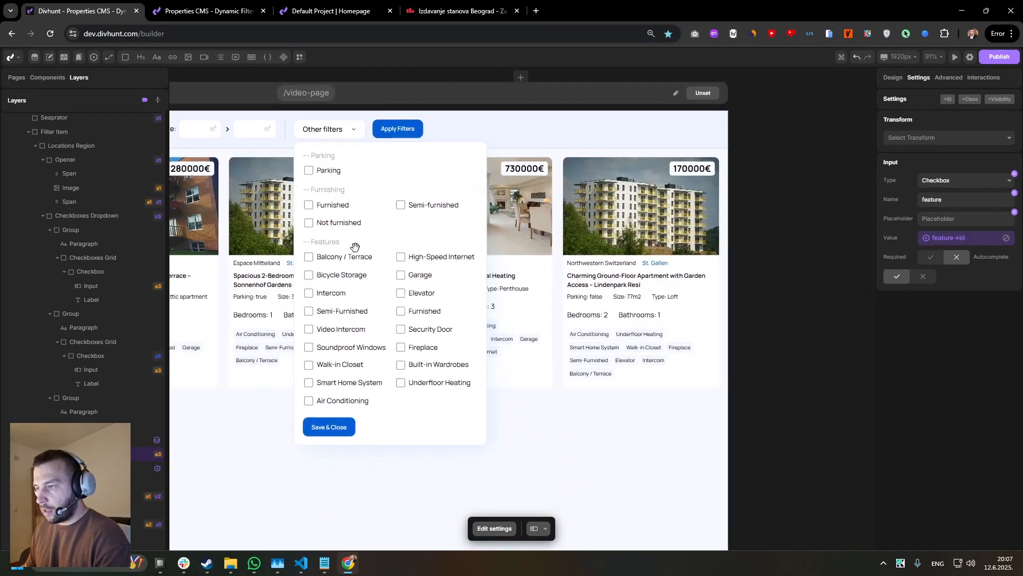
scroll(546, 274, "up", 2)
left_click_drag(545, 275, 791, 258)
Start a dynamic filter on the Property Item with Checkboxes (Multiple) for the features field, and open its When Any Checked options.
left_click(369, 228)
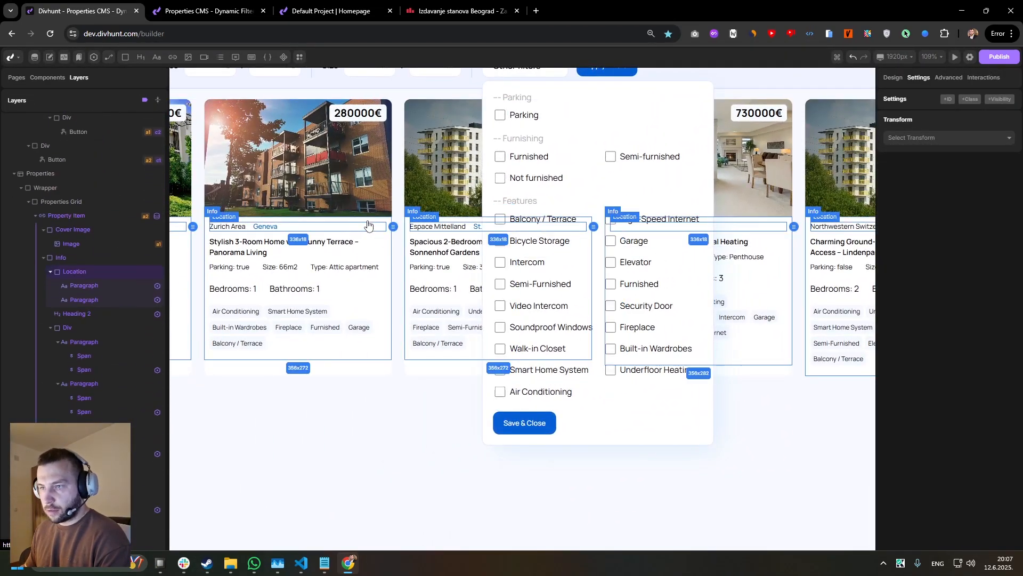
left_click(370, 221)
left_click(75, 217)
left_click(947, 78)
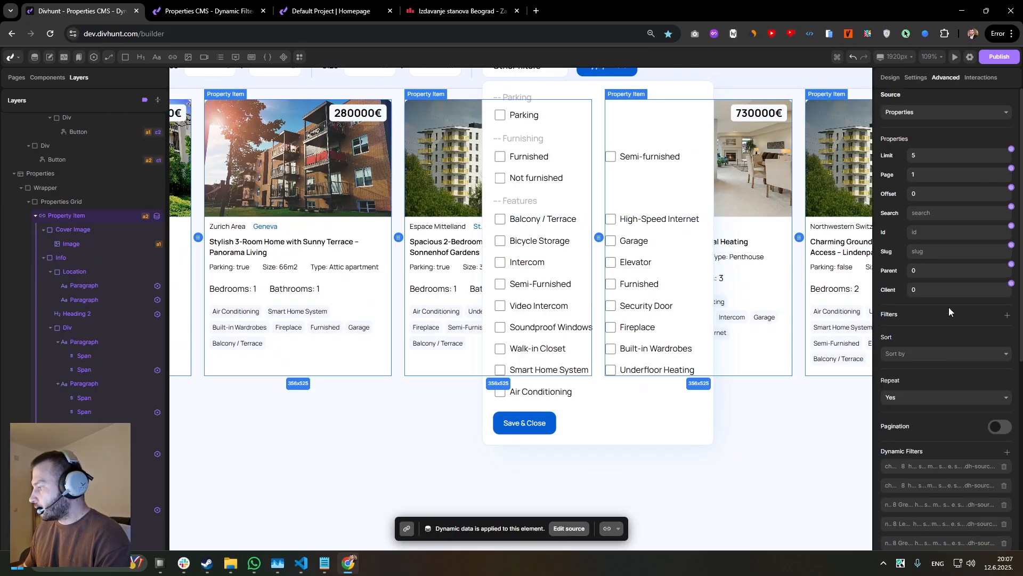
scroll(991, 299, "down", 5)
scroll(991, 298, "up", 2)
left_click(1007, 295)
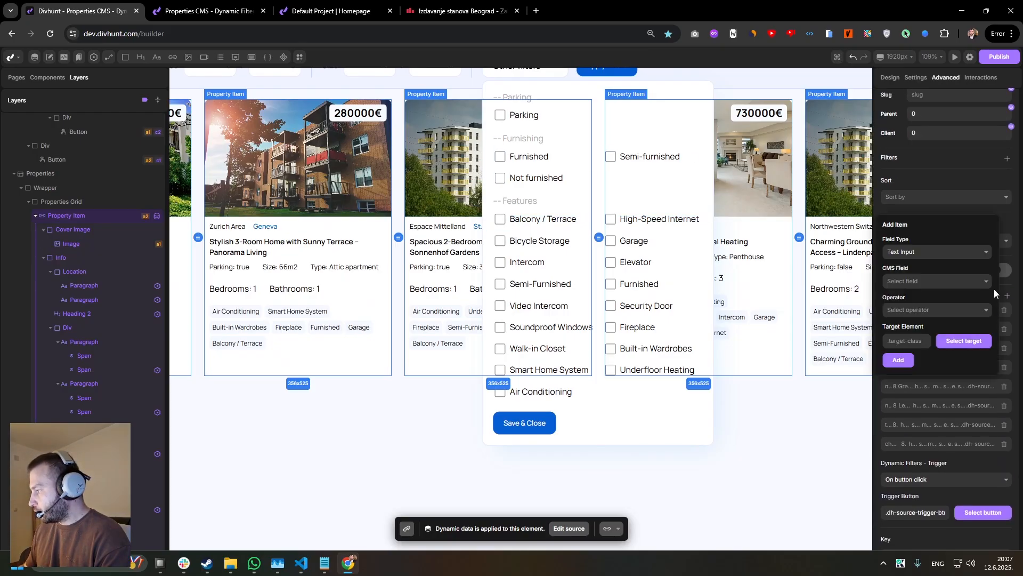
left_click(919, 250)
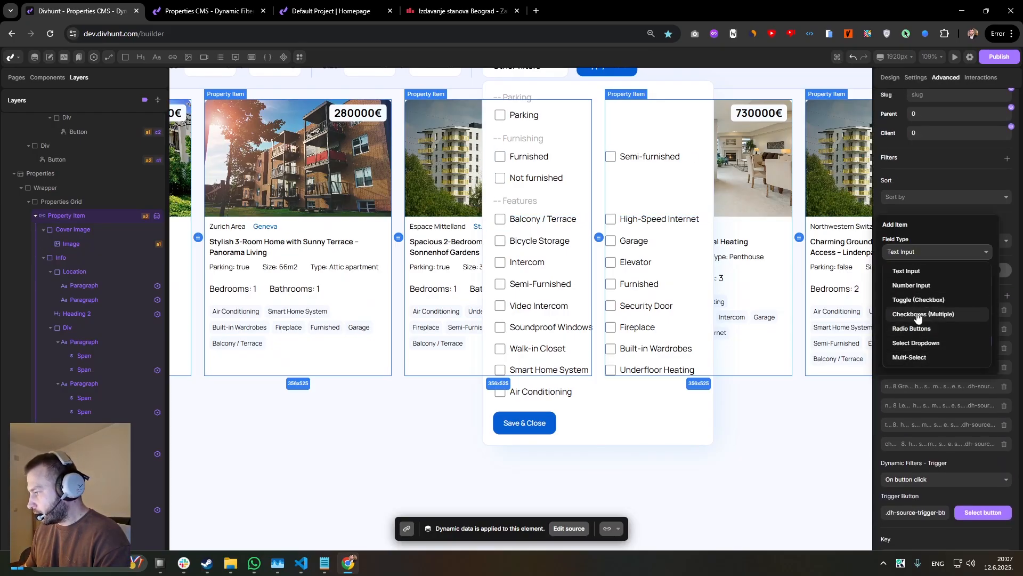
left_click(918, 315)
left_click(905, 282)
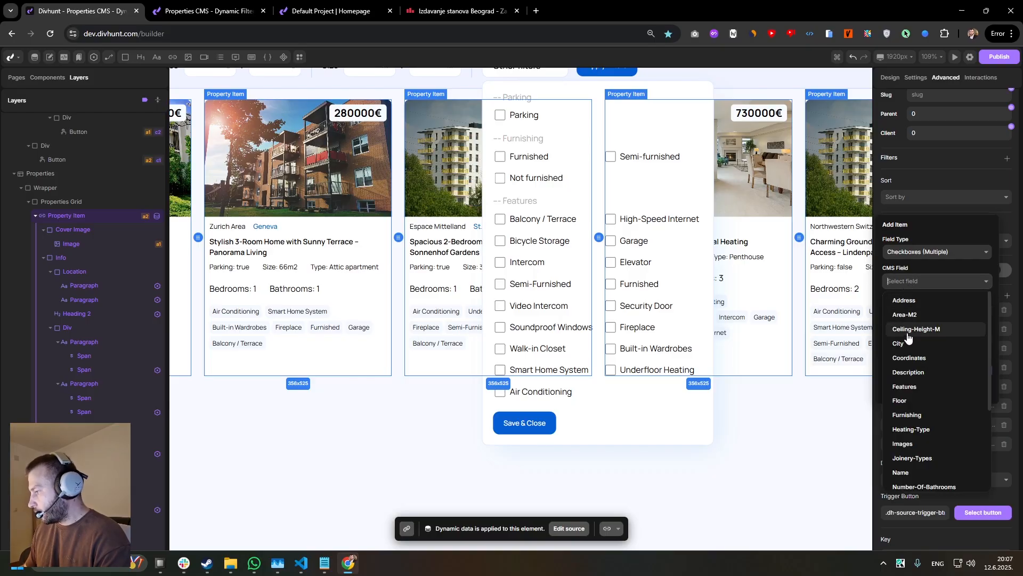
left_click(906, 387)
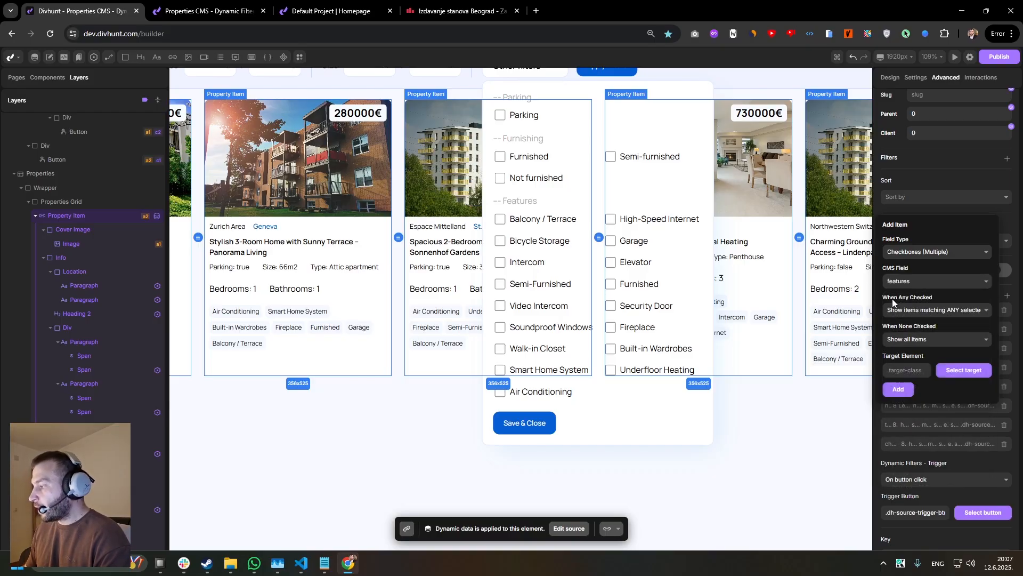
left_click(927, 311)
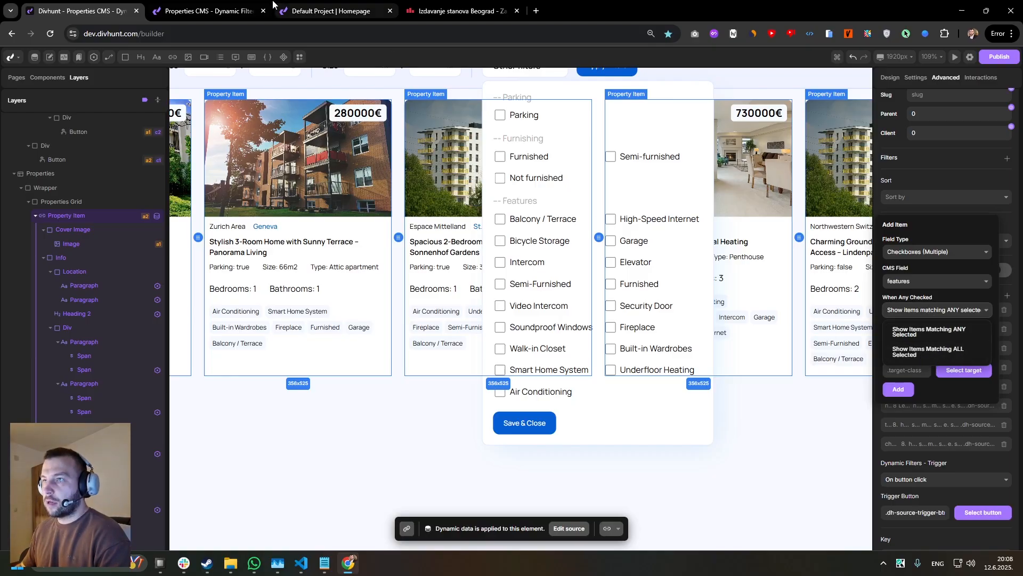
Reload the live properties page and check High-Speed Internet and Air Conditioning under Features in Other filters.
left_click(271, 6)
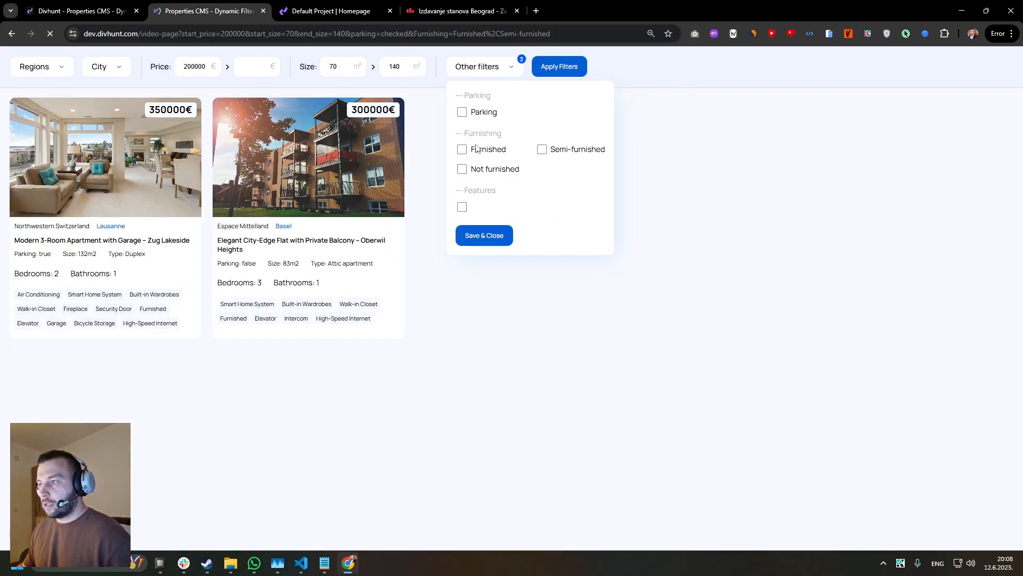
double_click(490, 68)
left_click(491, 73)
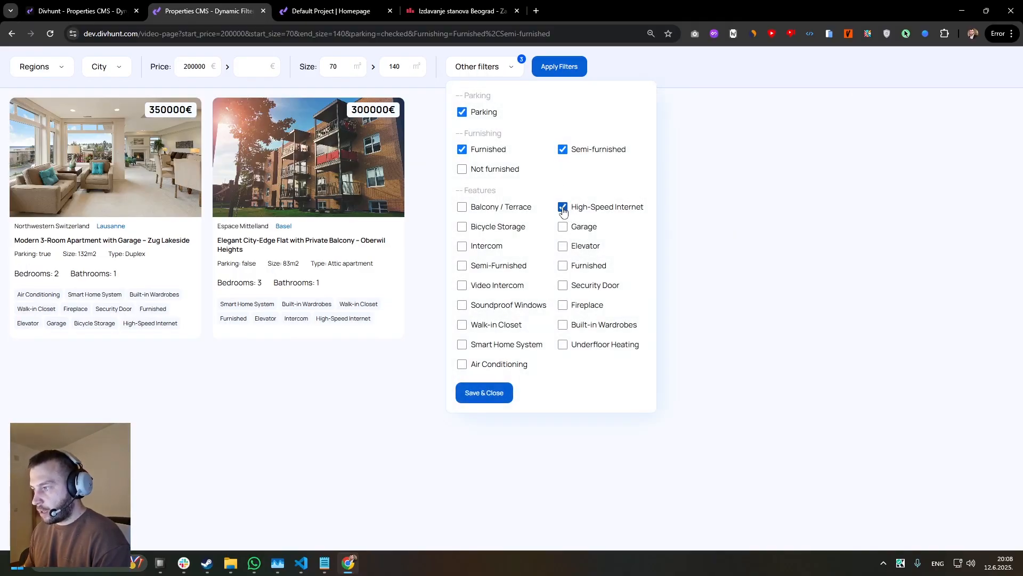
left_click(463, 367)
left_click_drag(530, 368, 471, 365)
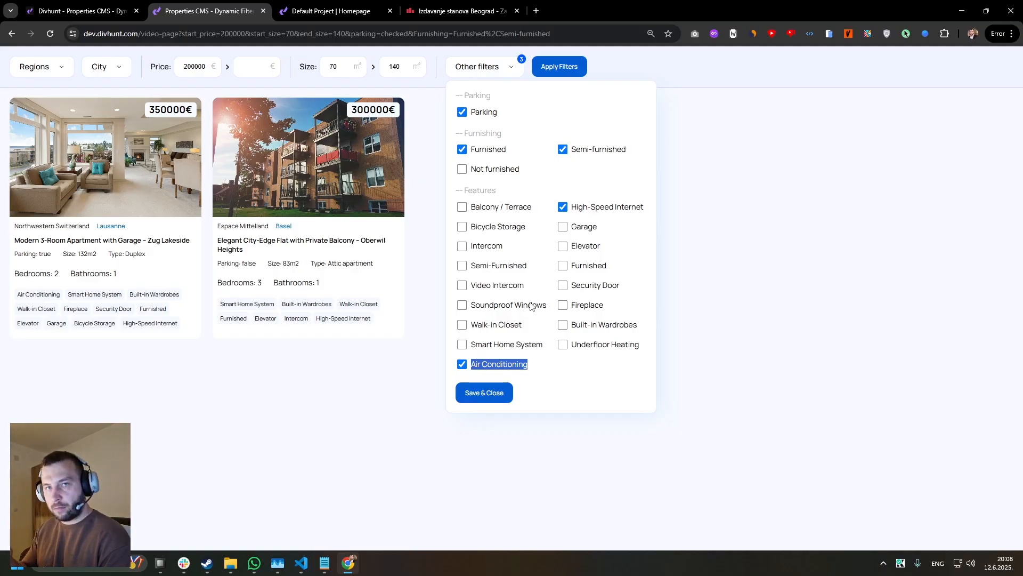
left_click(697, 189)
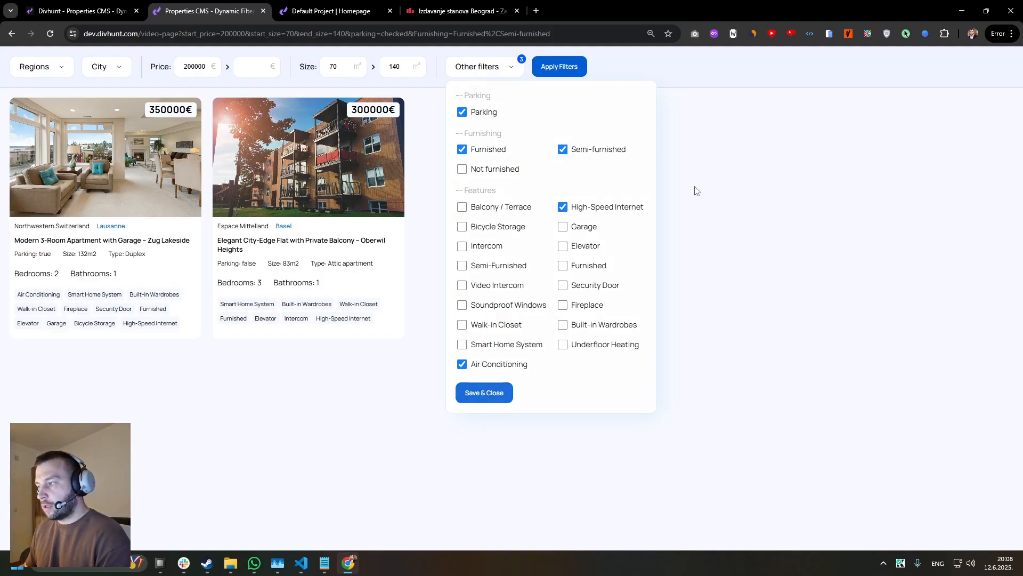
Check Zug, Lucerne and Bern in the City filter, and reopen Other filters.
left_click(99, 68)
left_click(99, 117)
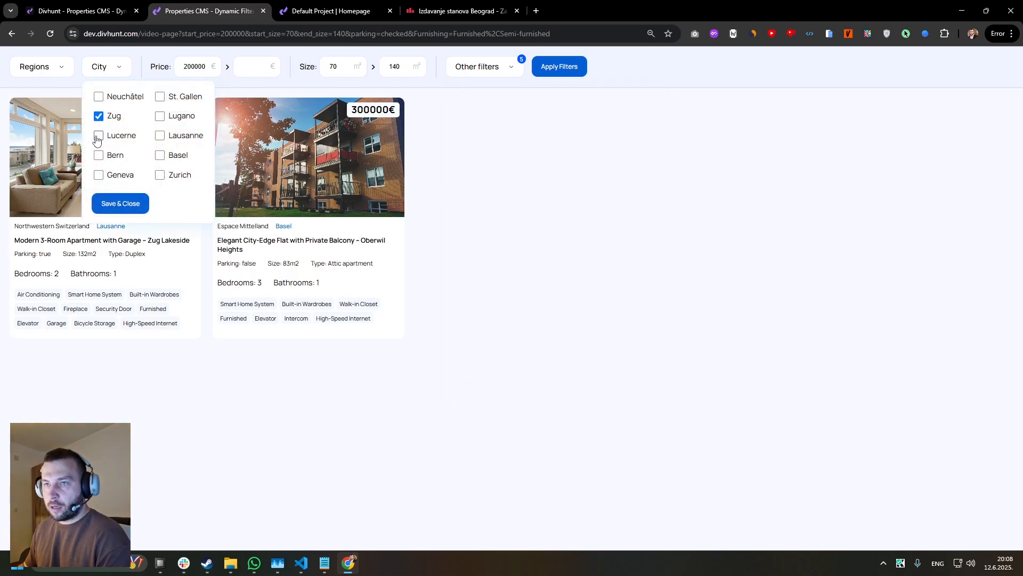
left_click(98, 136)
left_click(99, 155)
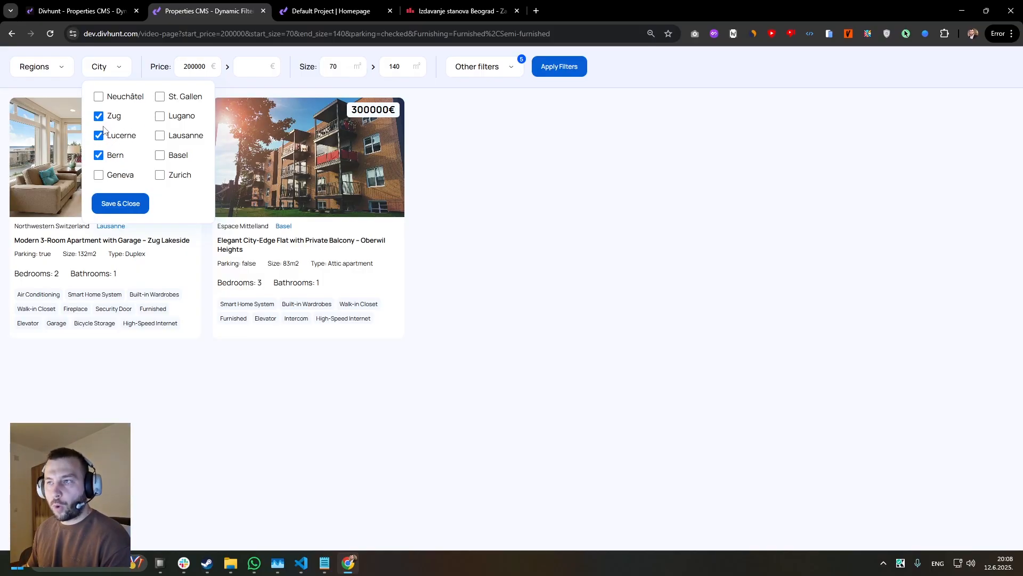
left_click(482, 68)
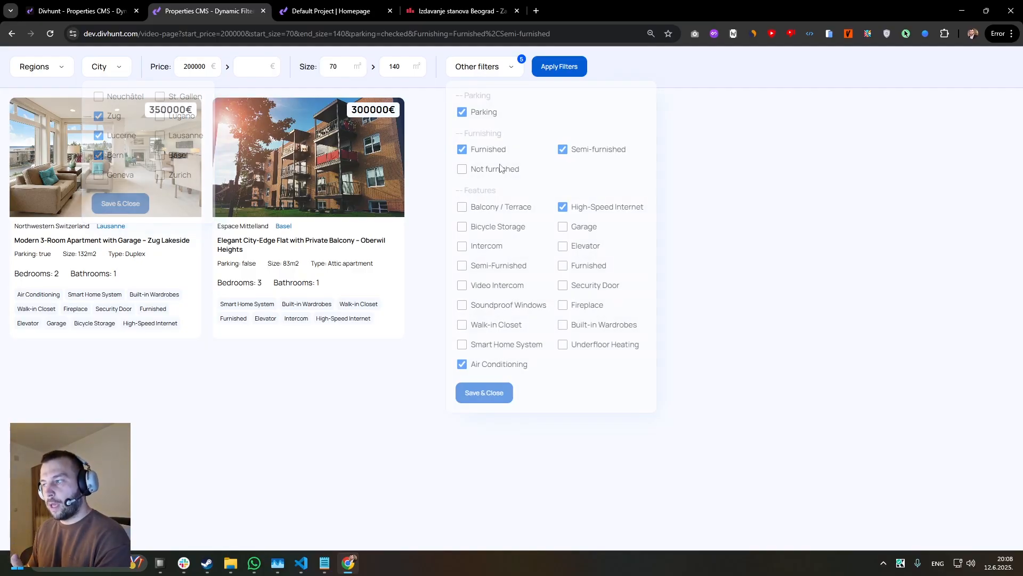
Complete the features filter with Show Items Matching ALL Selected, targeting the Features Checkboxes Grid, and save the Property Item's dynamic settings.
left_click_drag(572, 207, 634, 213)
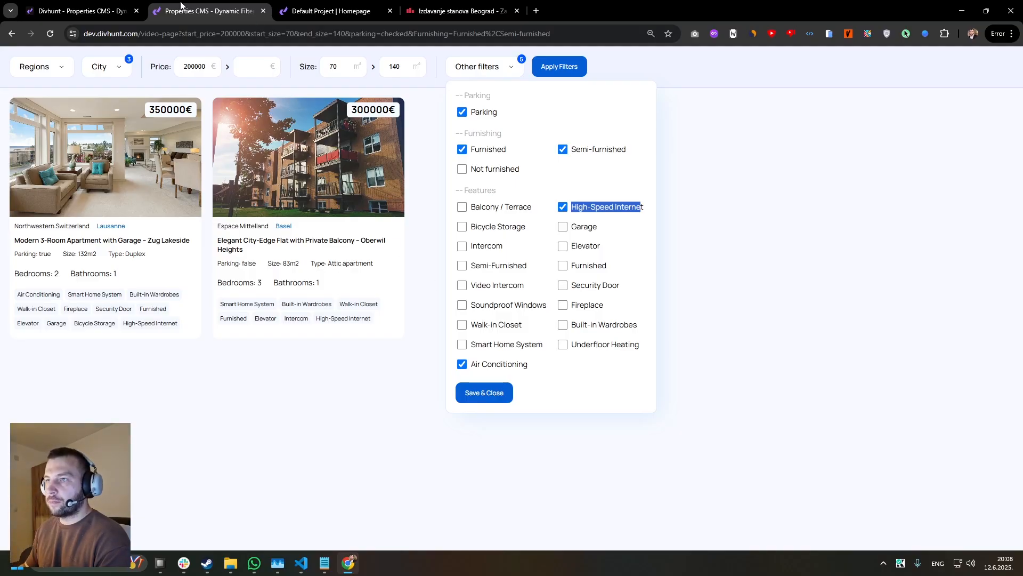
left_click(85, 6)
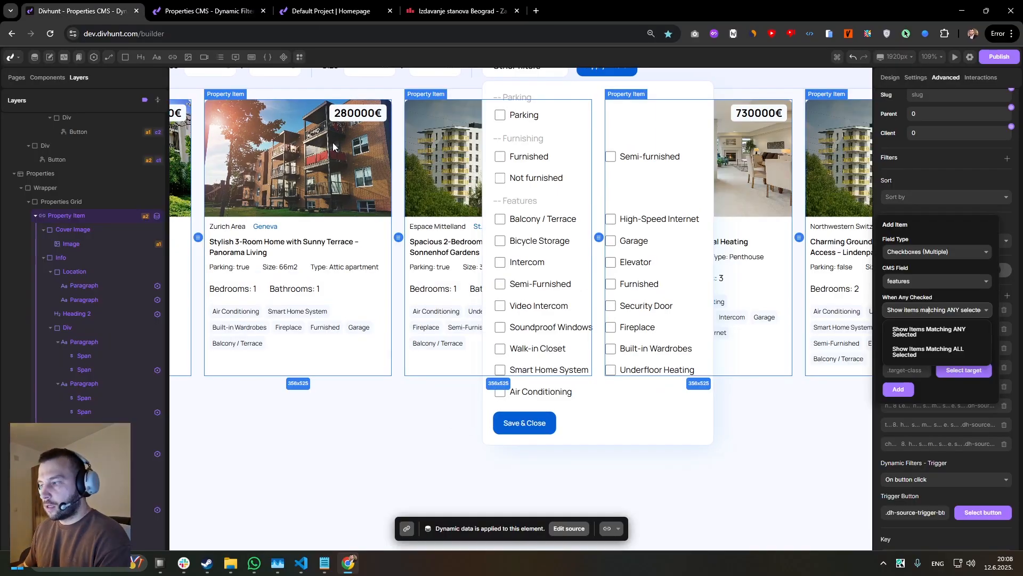
left_click(912, 354)
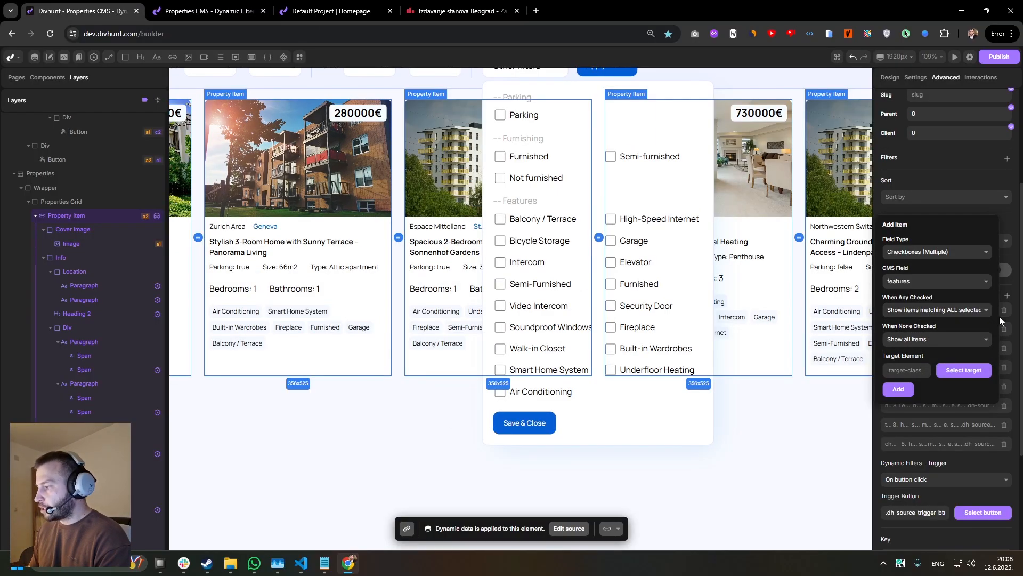
left_click(963, 371)
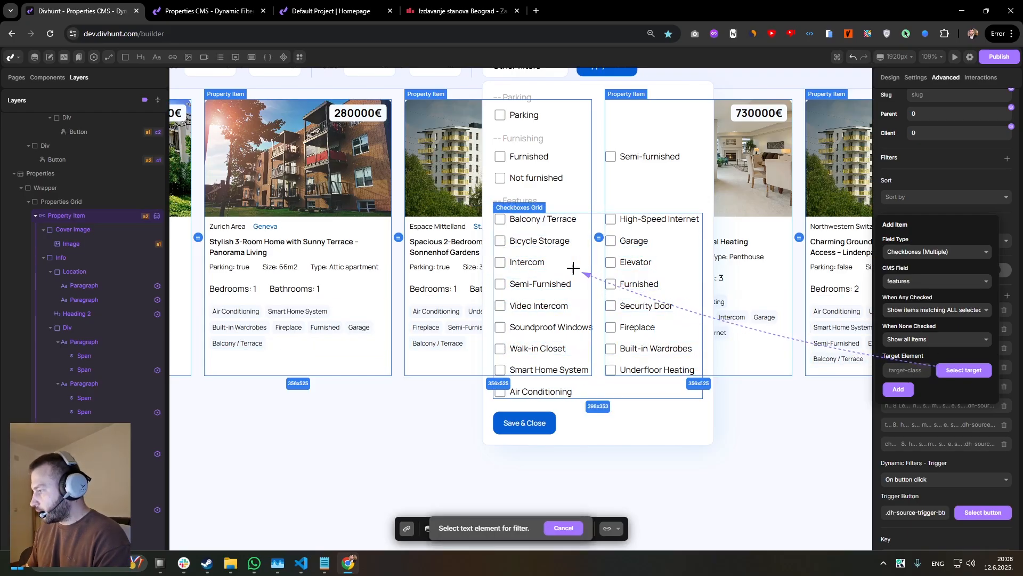
left_click(687, 272)
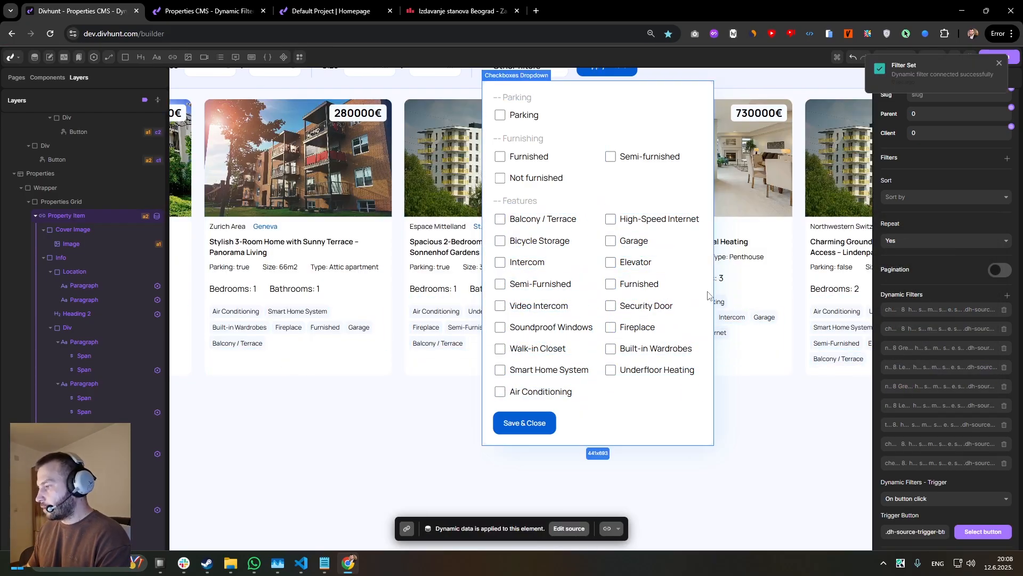
scroll(709, 295, "down", 1)
scroll(975, 533, "down", 3)
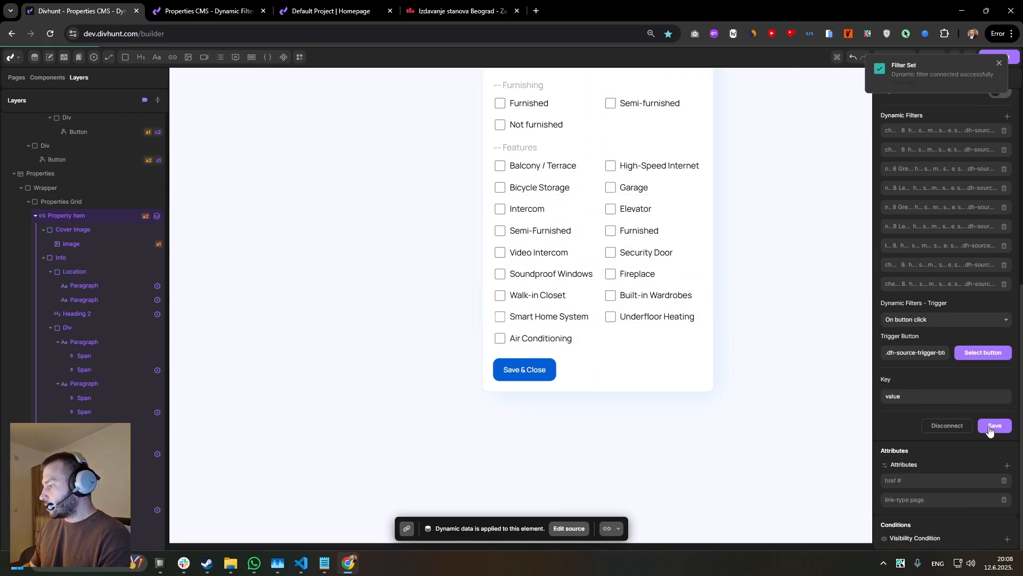
left_click(993, 426)
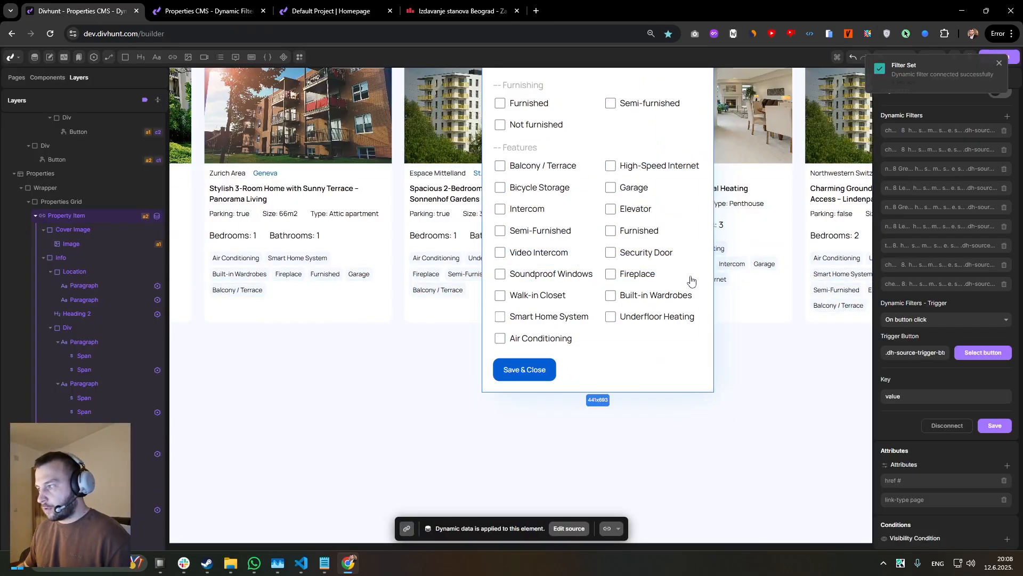
Hide the Checkboxes Dropdown of Other filters through its layout setting.
left_click(681, 393)
scroll(855, 111, "up", 1)
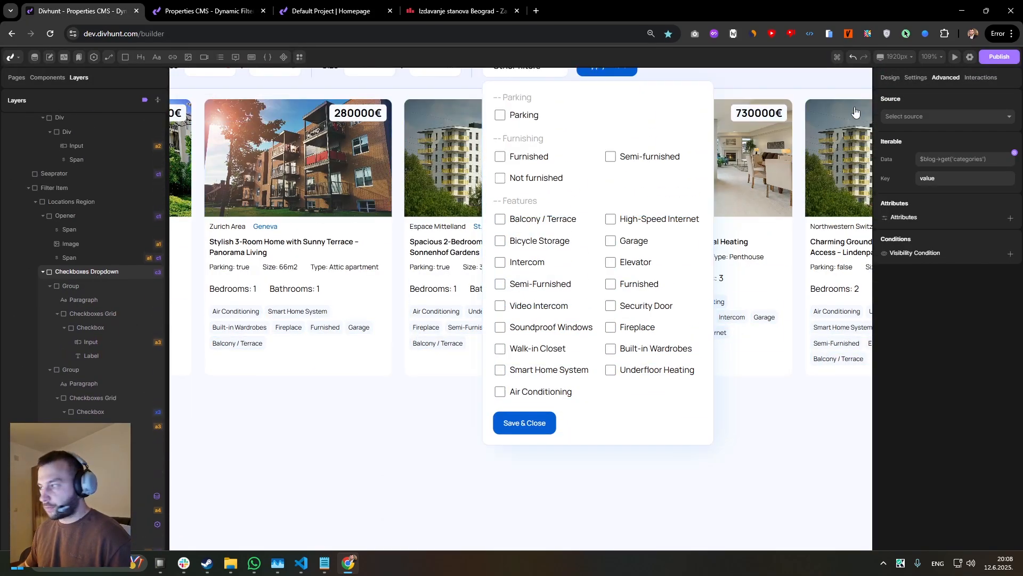
left_click(897, 79)
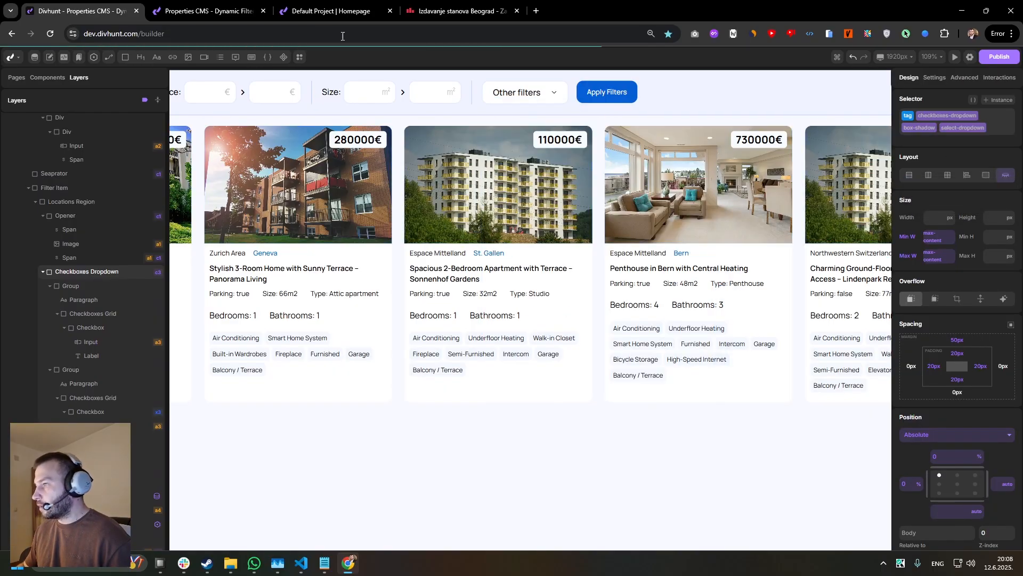
Reload the live properties page, check High-Speed Internet and Air Conditioning in Other filters, and apply the filters.
left_click(228, 10)
key("F5")
left_click(495, 76)
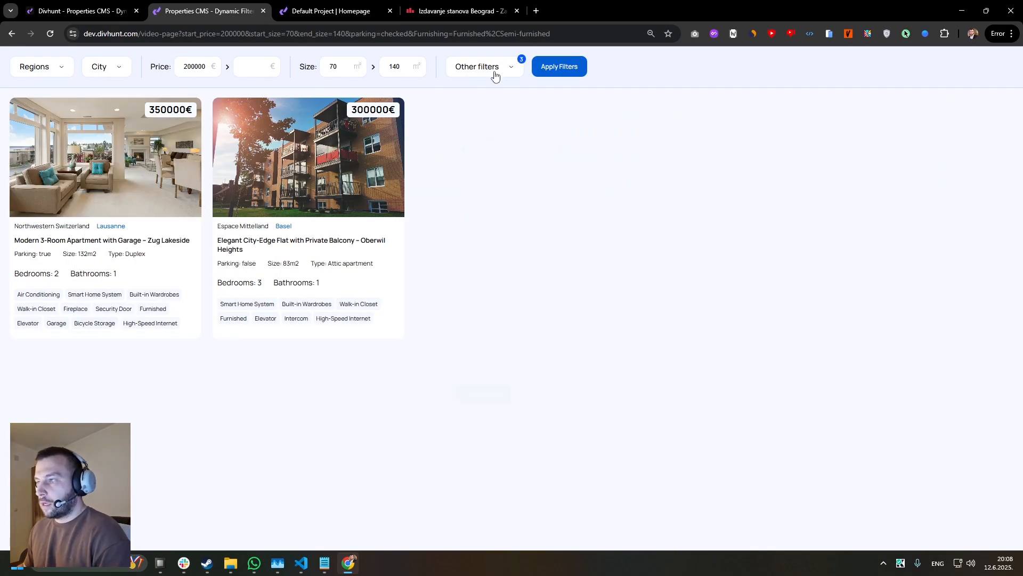
left_click(562, 207)
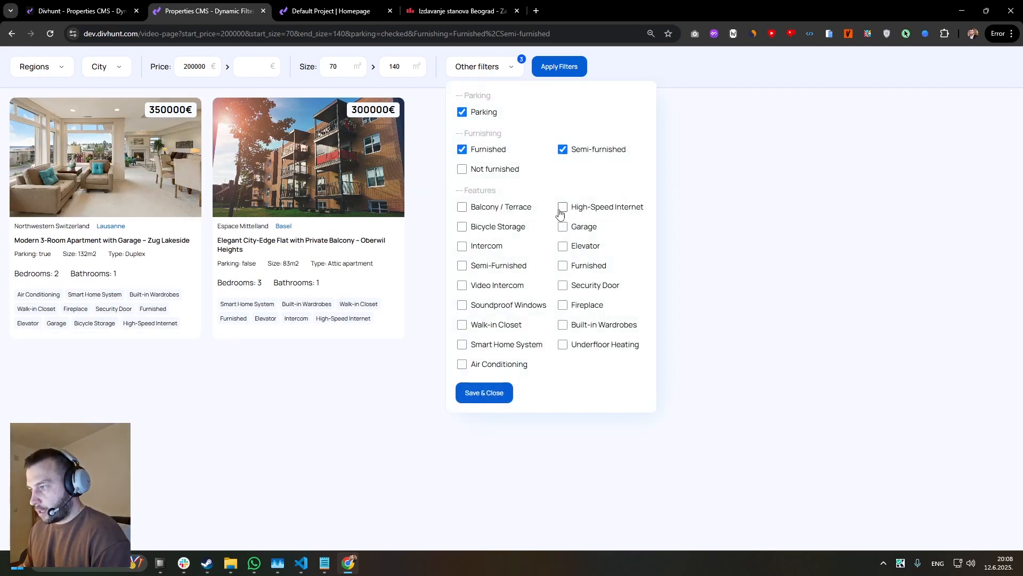
left_click(463, 365)
left_click(484, 392)
left_click(553, 71)
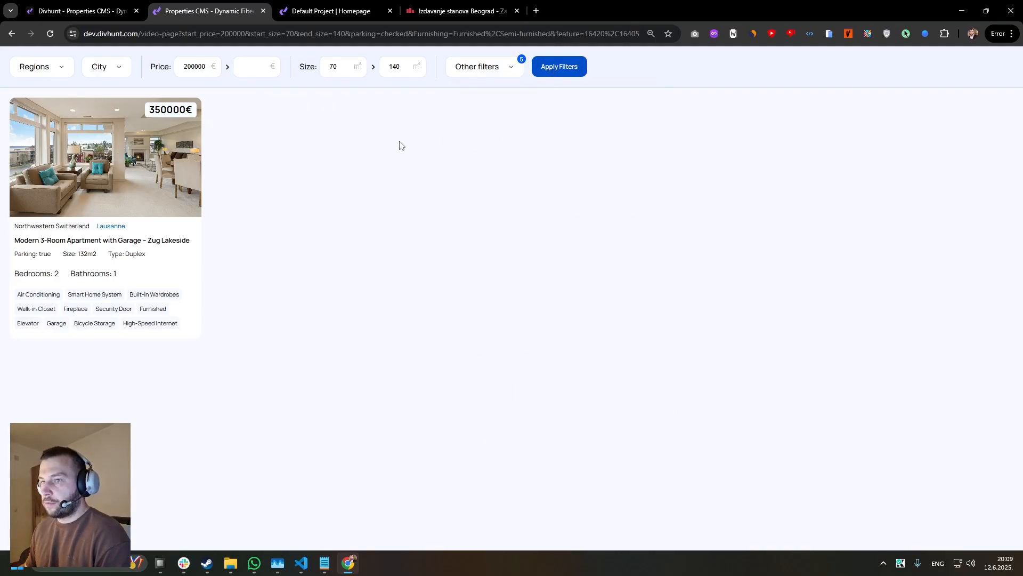
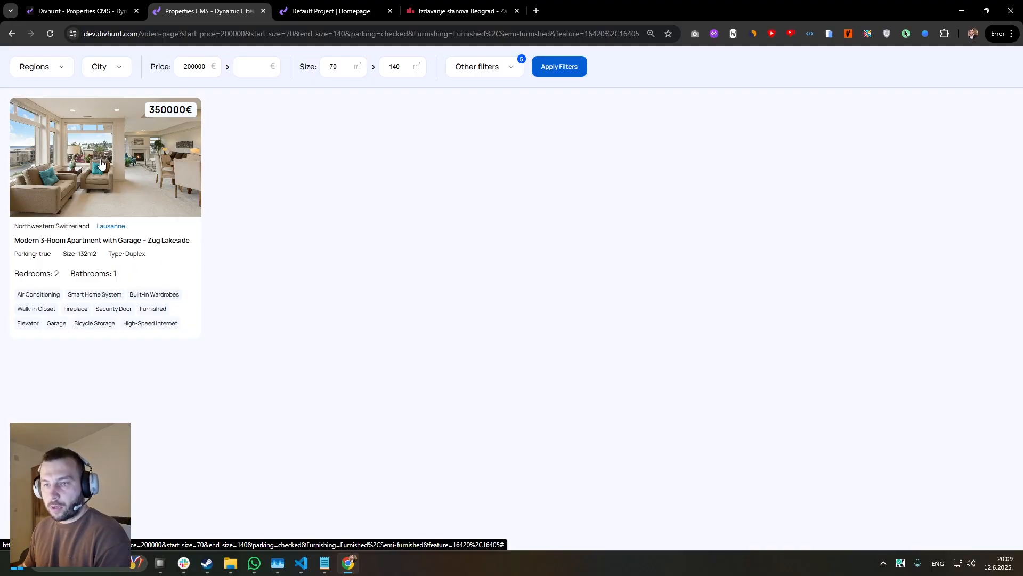
Clear the minimum price and the minimum size on the live properties page, and apply the filters.
double_click(194, 66)
key("BackSpace")
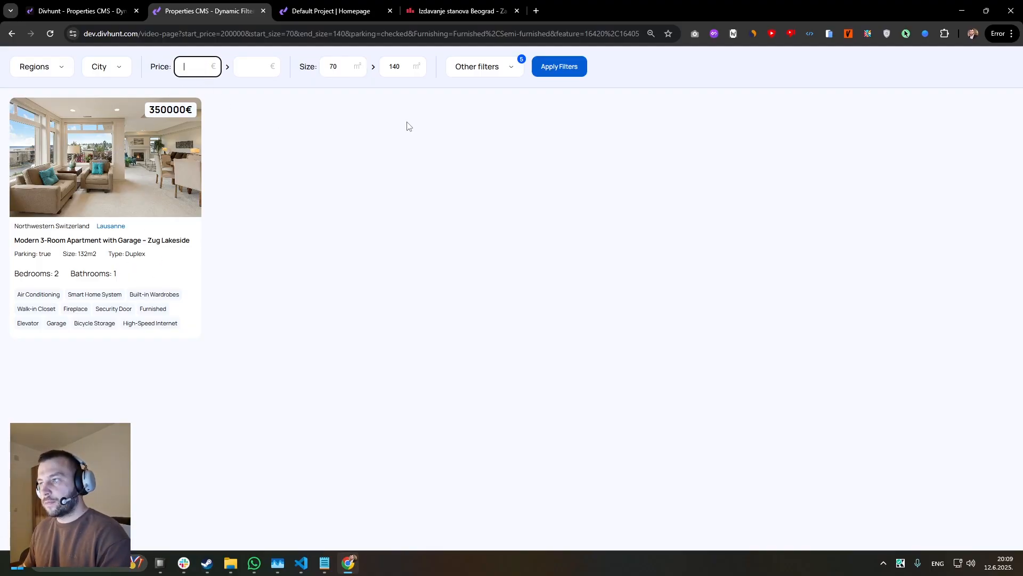
double_click(335, 67)
key("BackSpace")
double_click(395, 67)
left_click(556, 69)
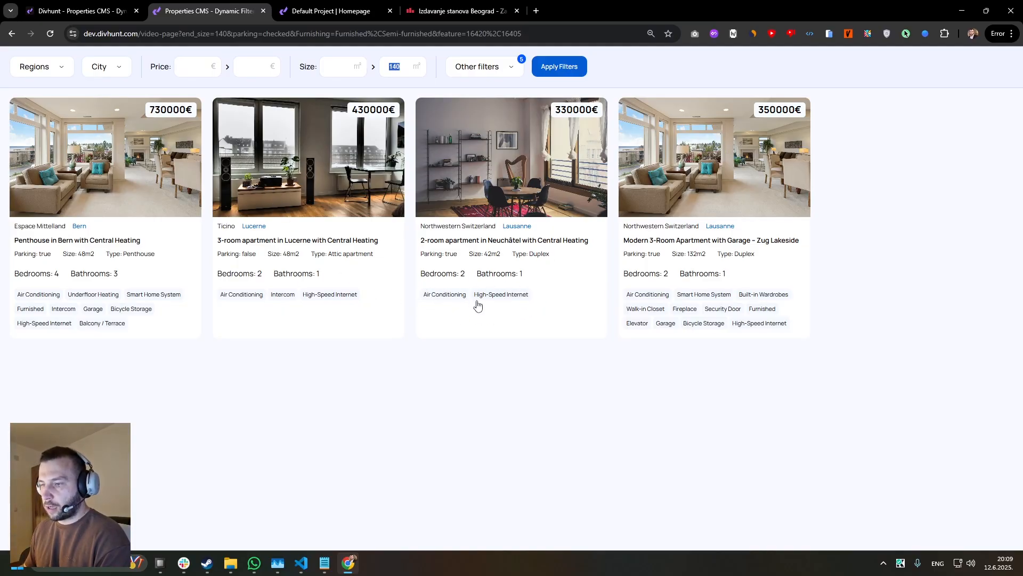
Check the features Furnished, Security Door, Fireplace and Built-in Wardrobes in Other filters, and apply the filters.
left_click(486, 67)
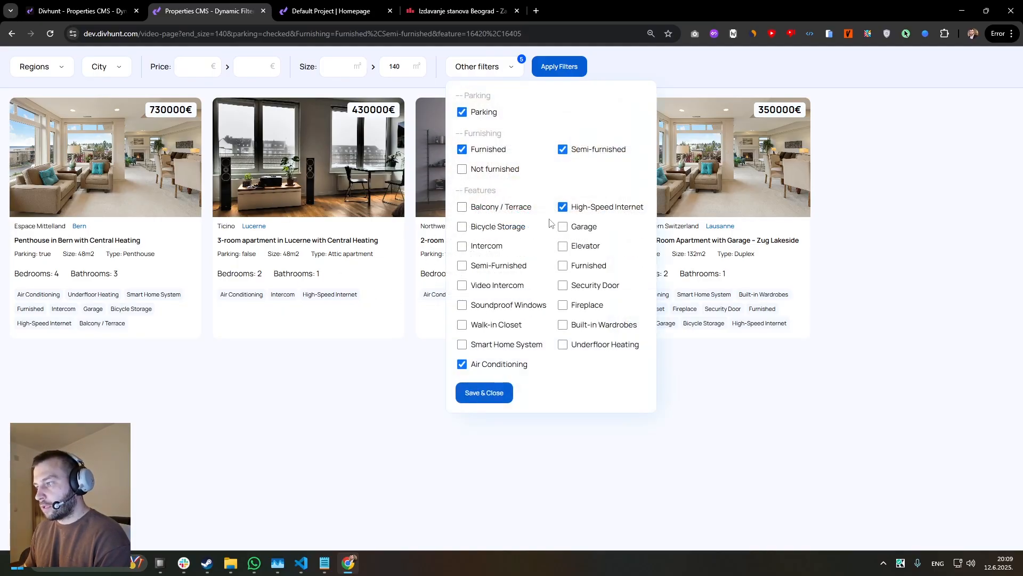
left_click(564, 266)
left_click(563, 285)
left_click(563, 305)
left_click(562, 325)
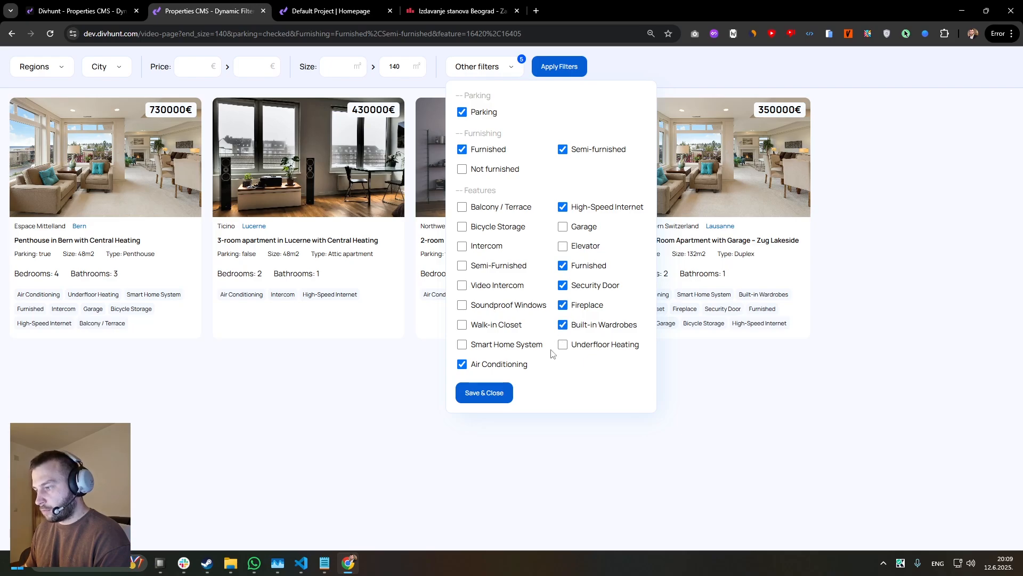
left_click(509, 386)
left_click(557, 79)
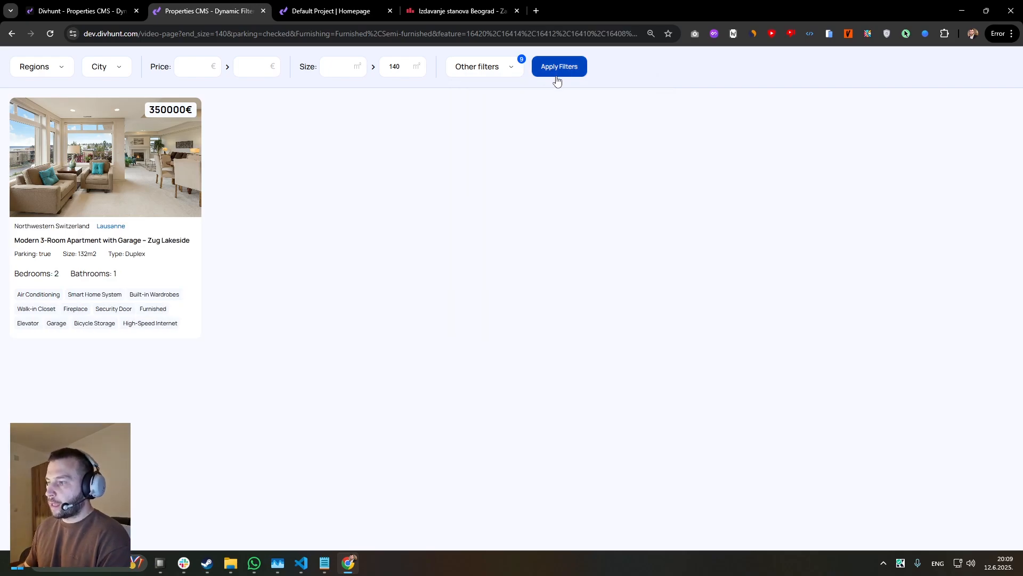
Add Intercom, Semi-Furnished and Video Intercom to the checked features in Other filters, and apply the filters.
left_click(486, 67)
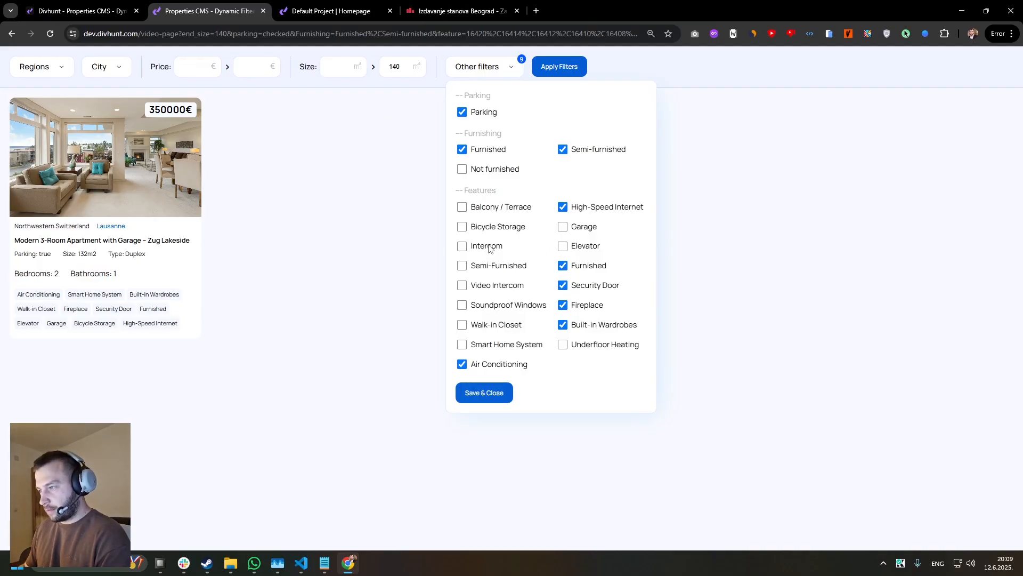
left_click(462, 246)
left_click(462, 266)
left_click(462, 285)
left_click(484, 393)
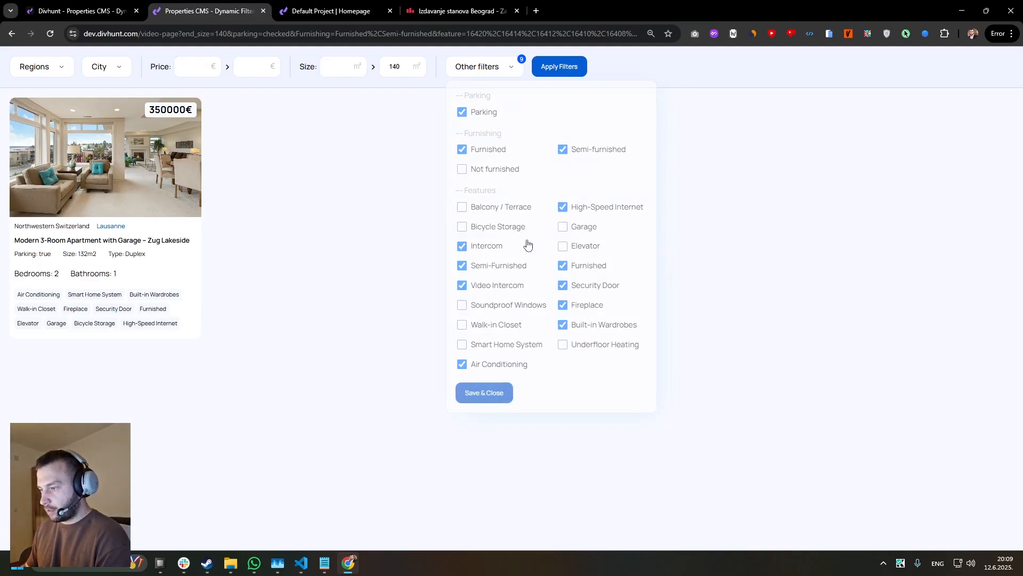
left_click(554, 76)
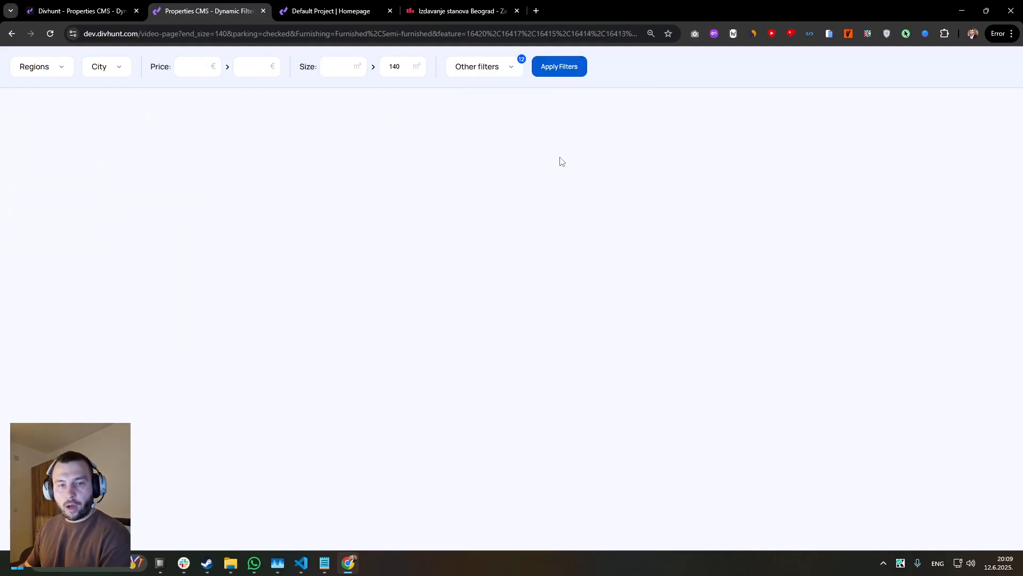
Uncheck Intercom, Semi-Furnished, Video Intercom, Built-in Wardrobes, Fireplace and Security Door in Other filters, and close the dropdown.
left_click(487, 72)
left_click(462, 247)
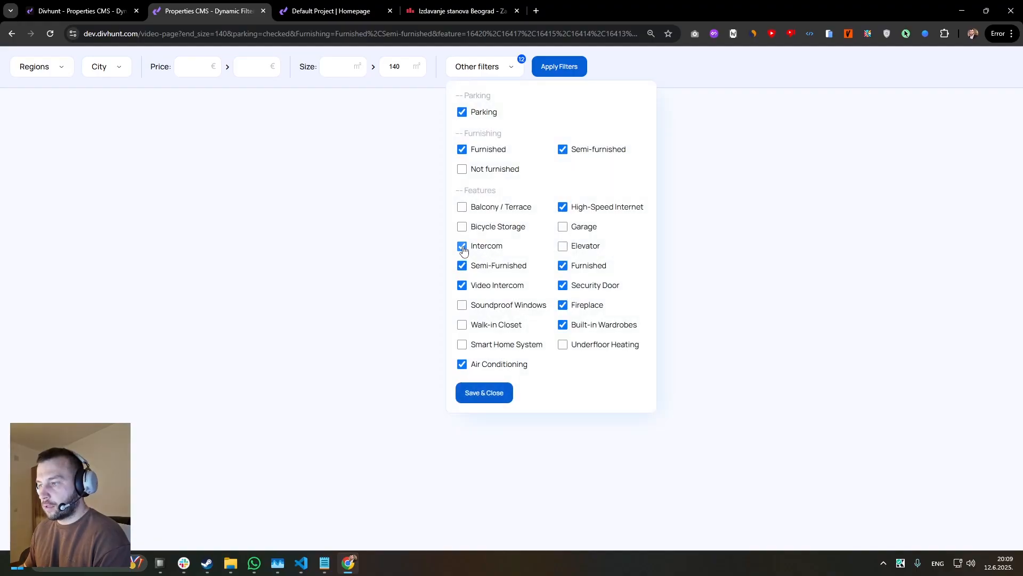
left_click(462, 266)
left_click(462, 285)
left_click(563, 325)
left_click(563, 305)
left_click(562, 285)
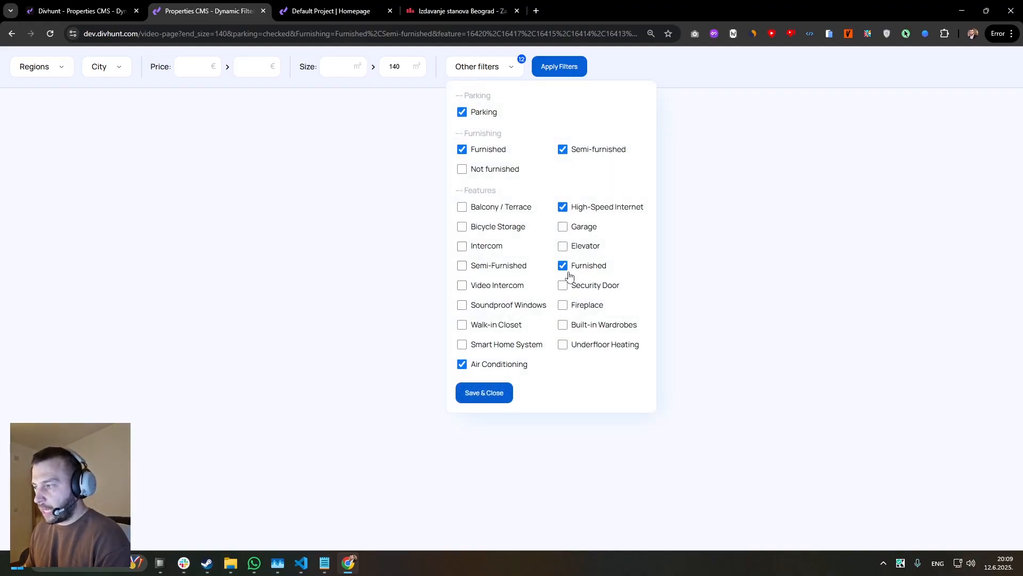
left_click(183, 151)
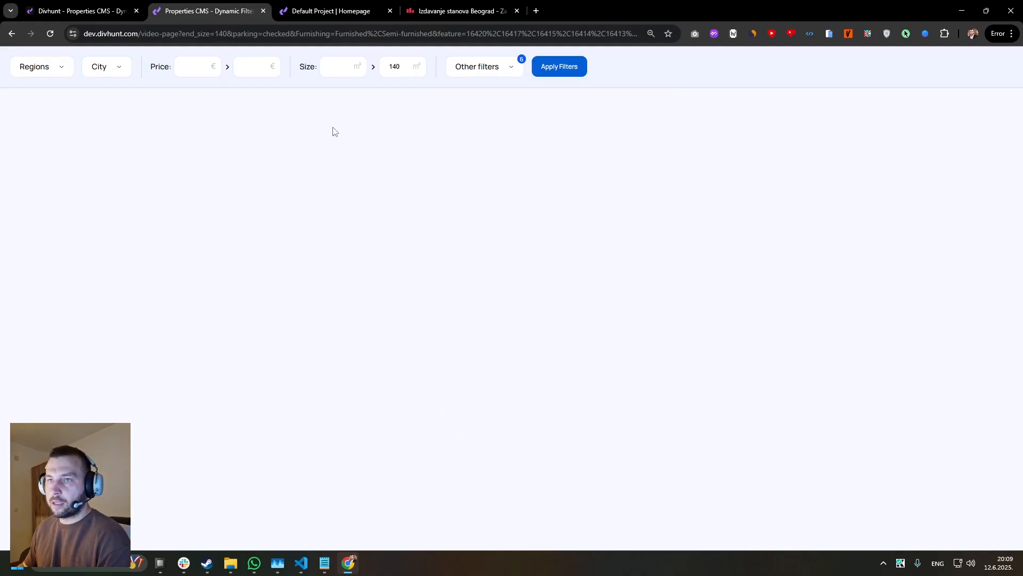
Back in the Divhunt builder, add a div after Properties Grid inside the Properties section's Wrapper and label it Empty State.
key("ctrl+Page_Up")
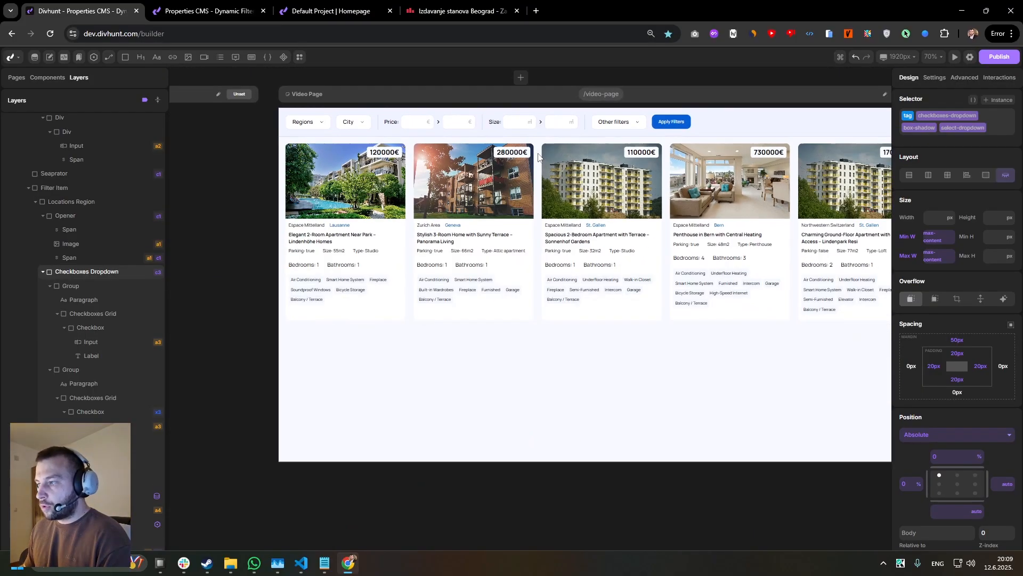
scroll(70, 266, "up", 2)
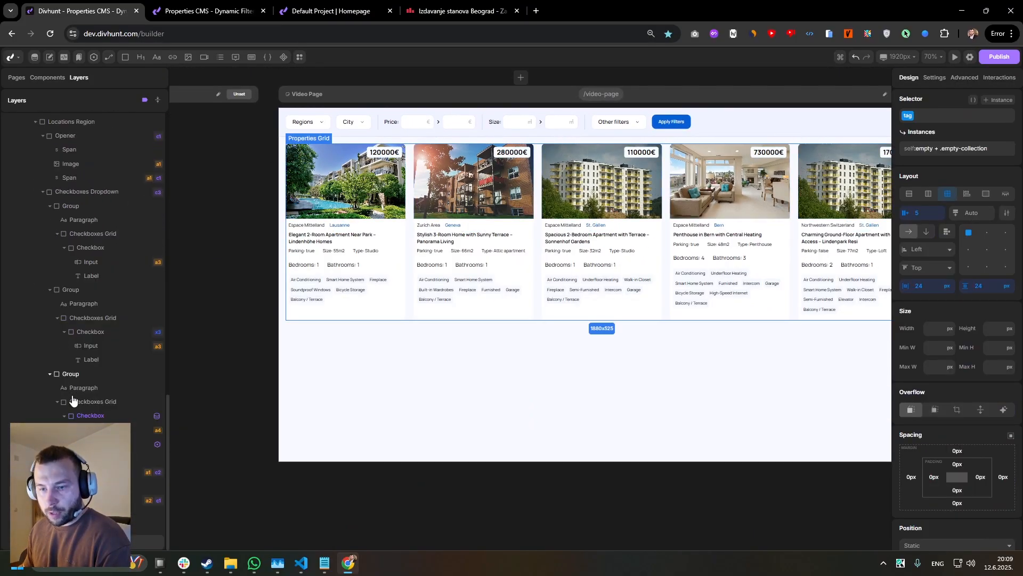
left_click(157, 100)
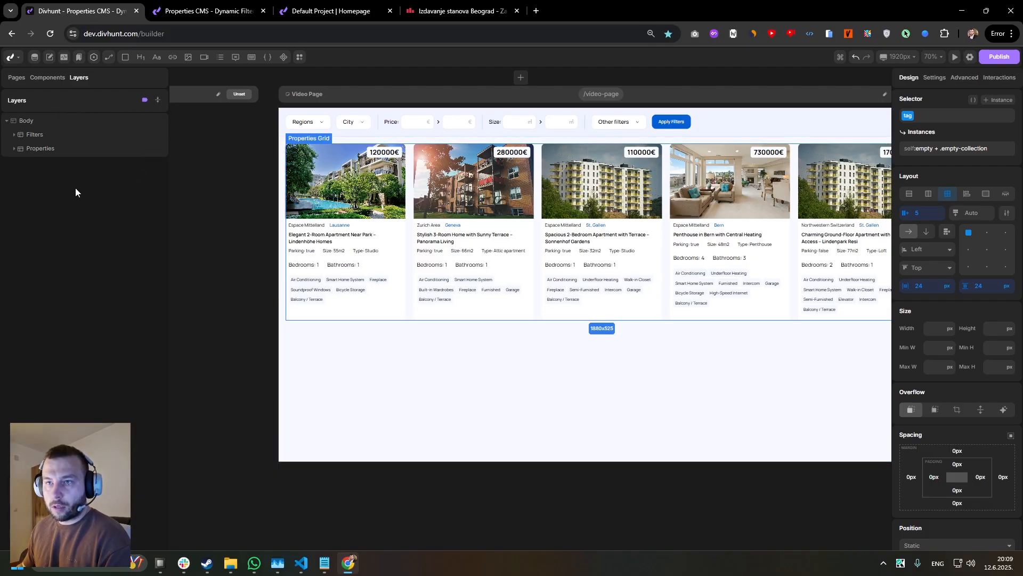
left_click(14, 149)
left_click(21, 163)
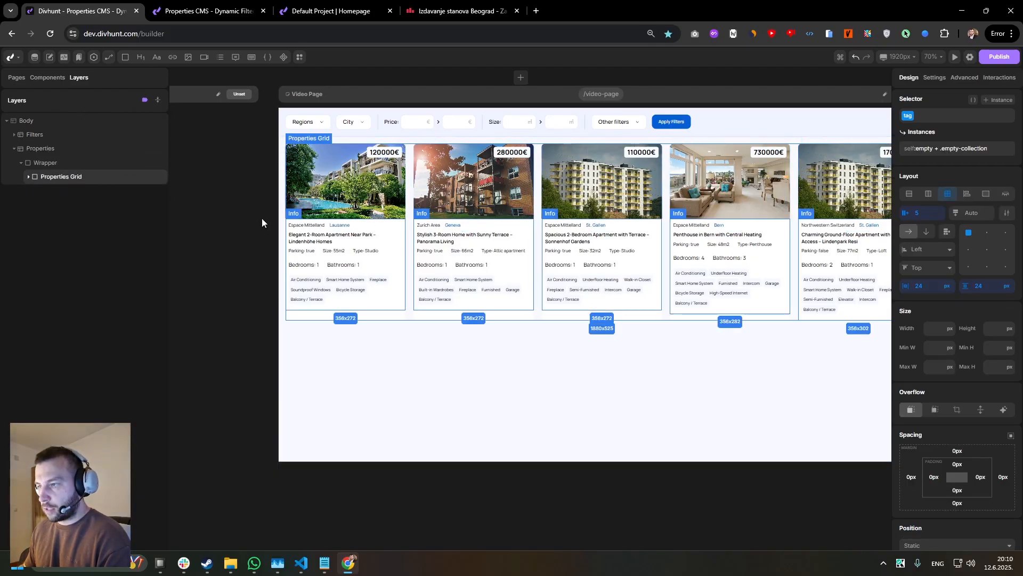
left_click(58, 164)
left_click(125, 64)
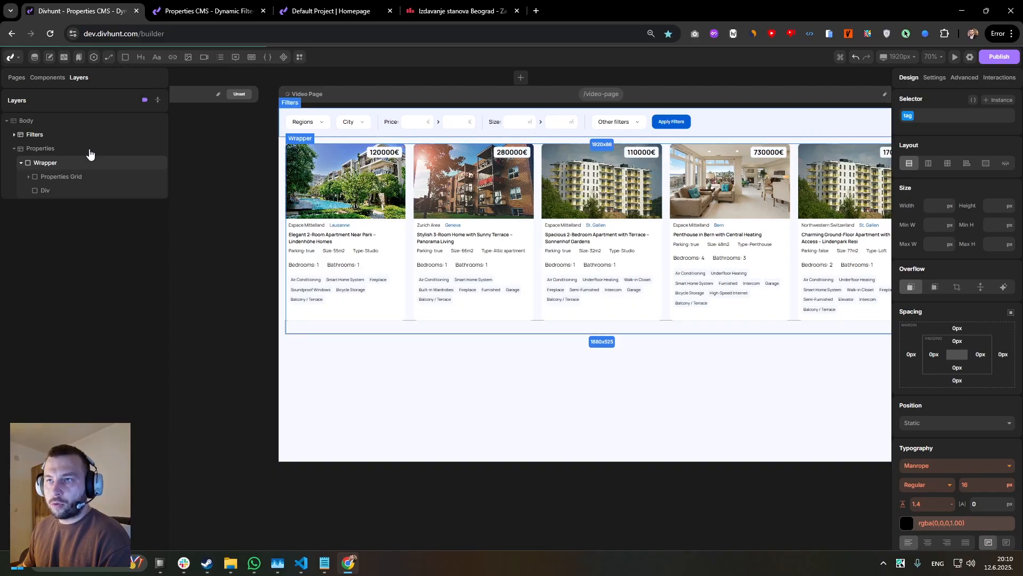
right_click(45, 190)
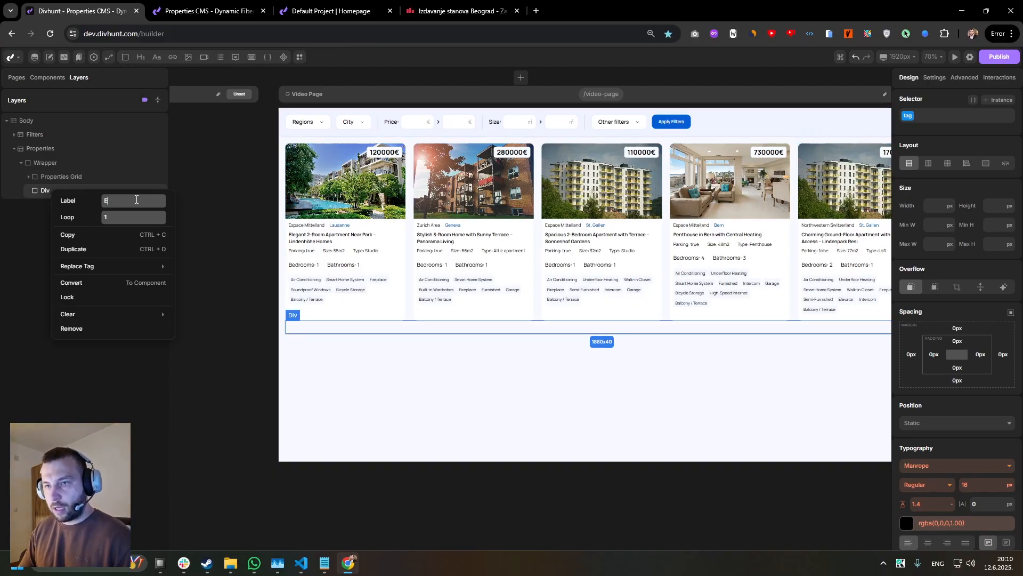
type("Empty State")
key("Return")
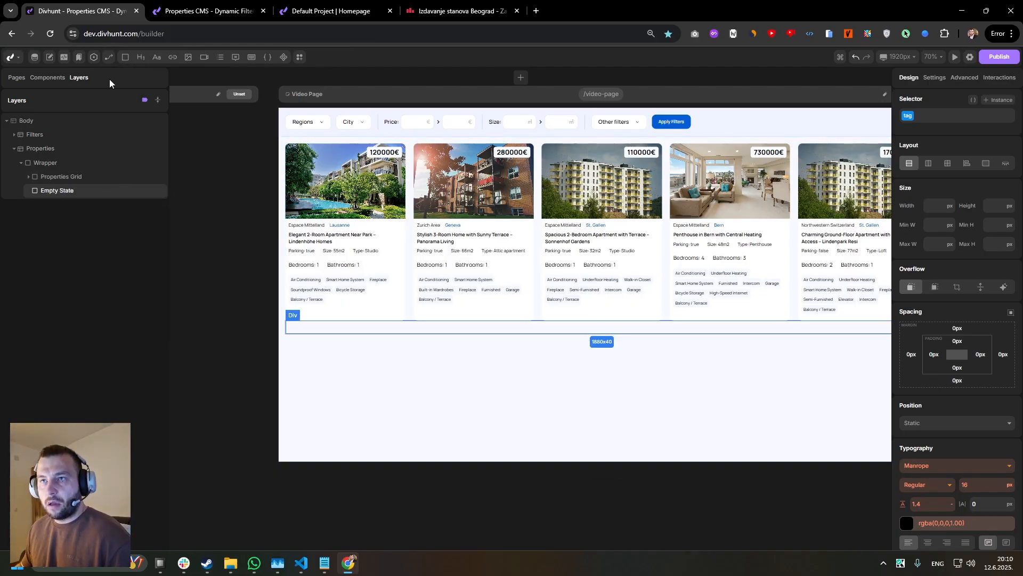
Nest a div in Empty State containing a paragraph that reads "Theres nothing found matching search criteria.".
left_click(63, 205)
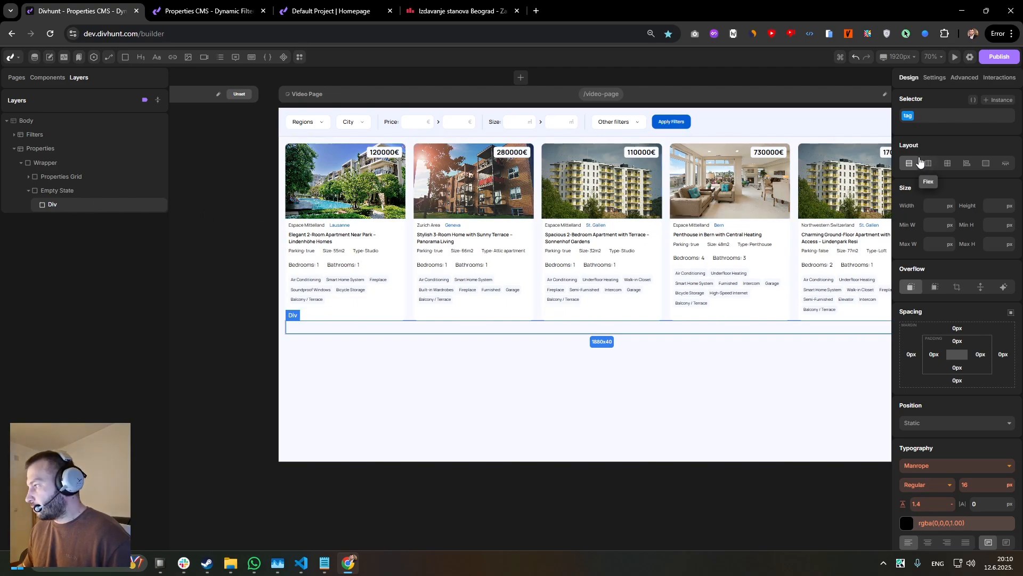
left_click(156, 58)
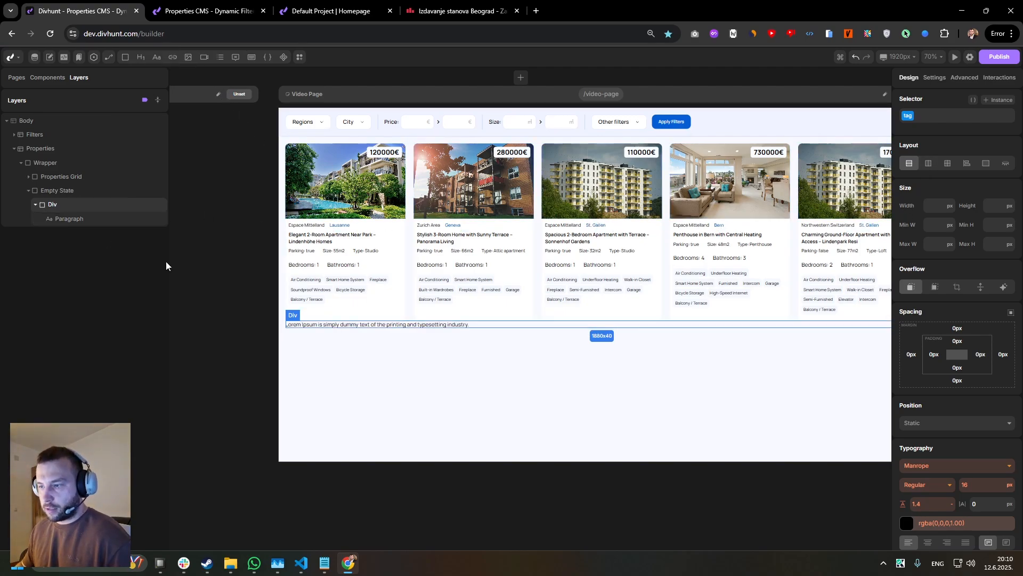
scroll(370, 343, "up", 2)
left_click(935, 77)
left_click(962, 217)
key("ctrl+a")
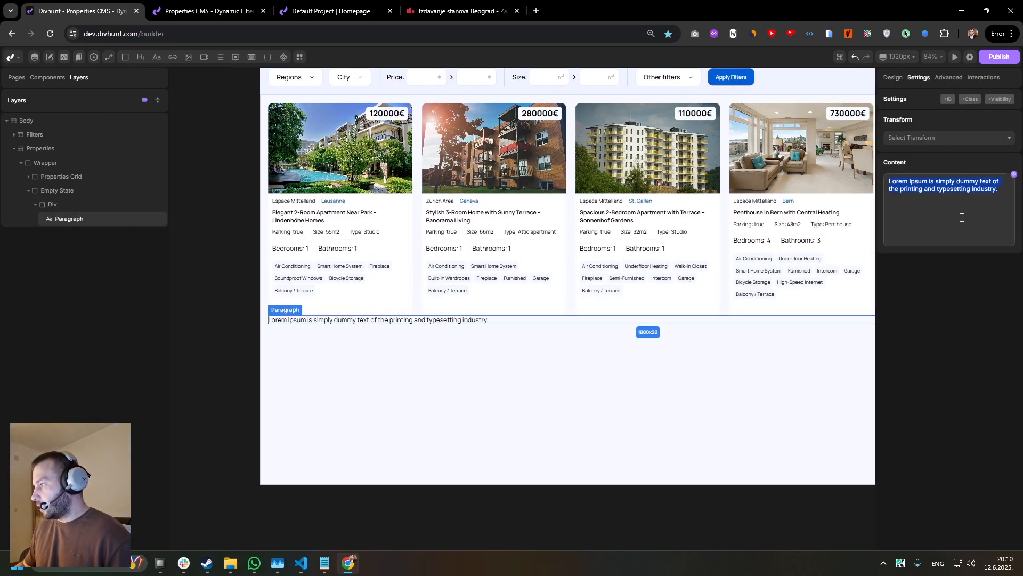
key("BackSpace")
type("Theres nothing found matching sear")
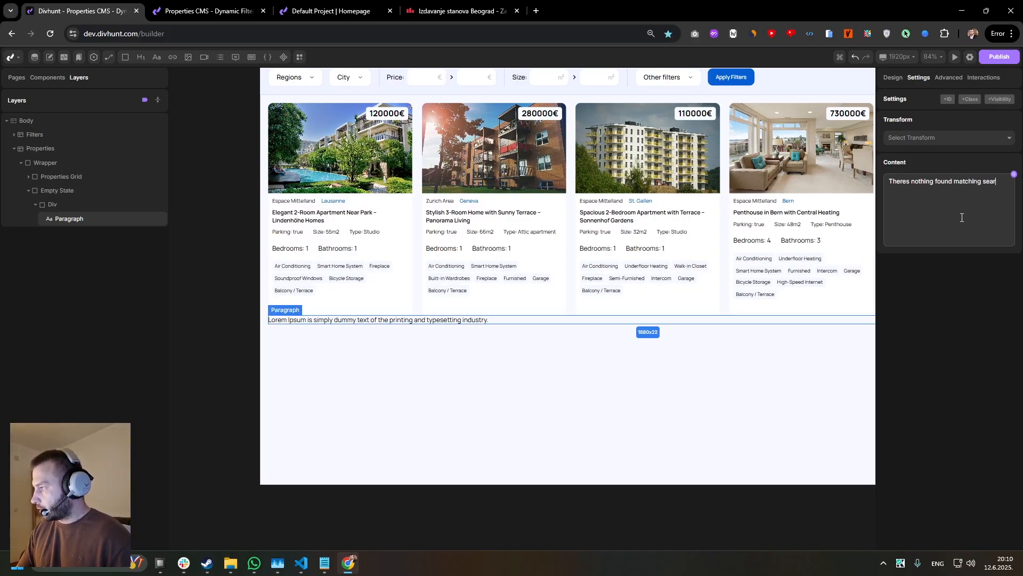
type("ch criter")
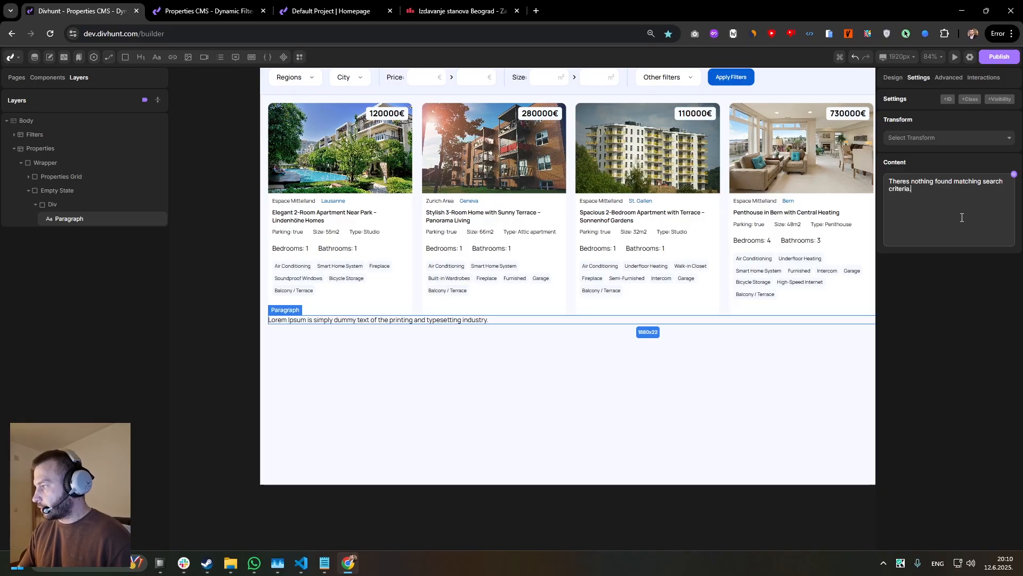
type("ia.")
Give the div inside Empty State 49px padding on all sides and centre its content both ways with a flex layout.
left_click(60, 192)
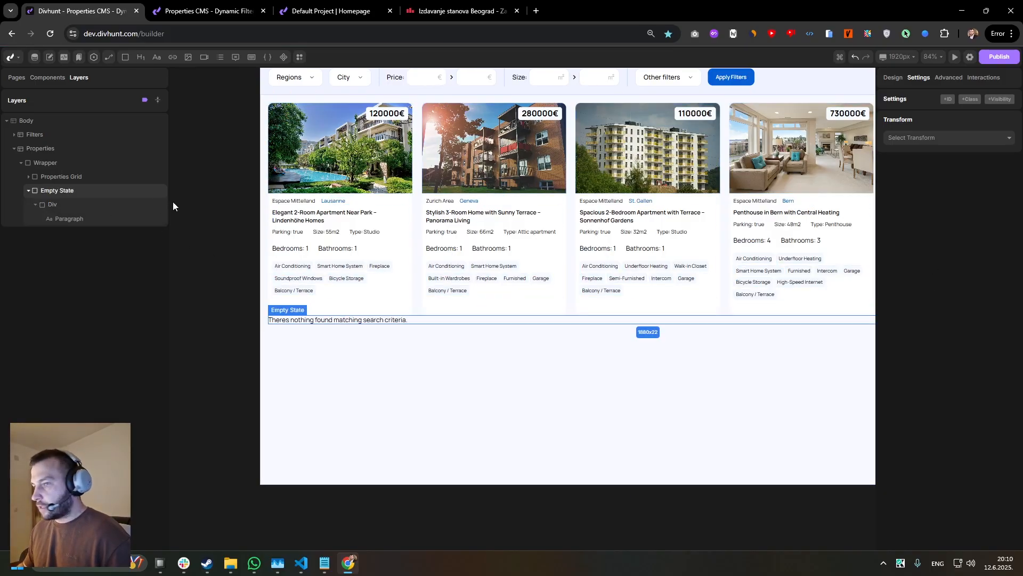
left_click(52, 205)
left_click(893, 78)
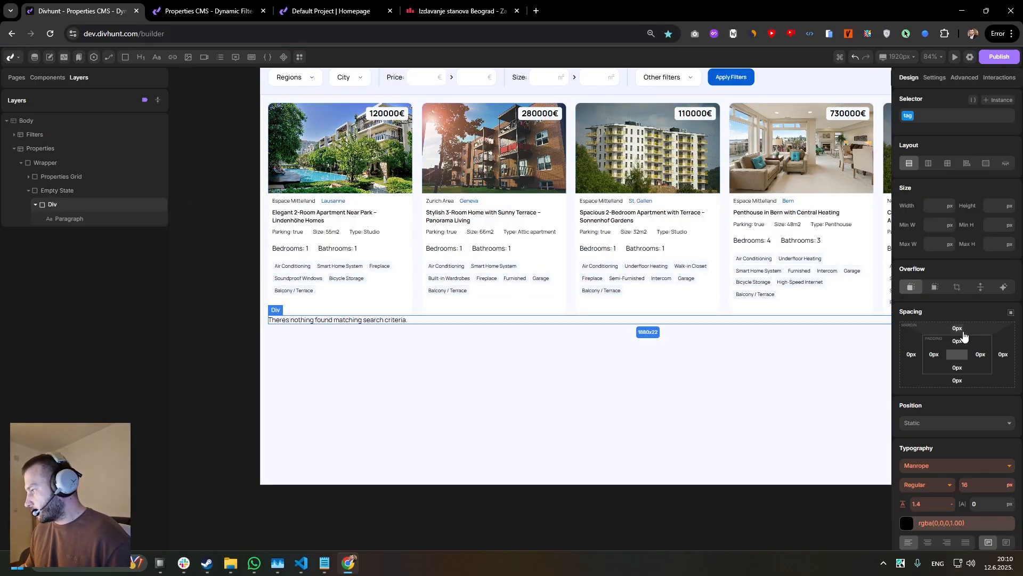
left_click_drag(981, 319, 981, 324)
left_click(929, 165)
scroll(963, 328, "down", 4)
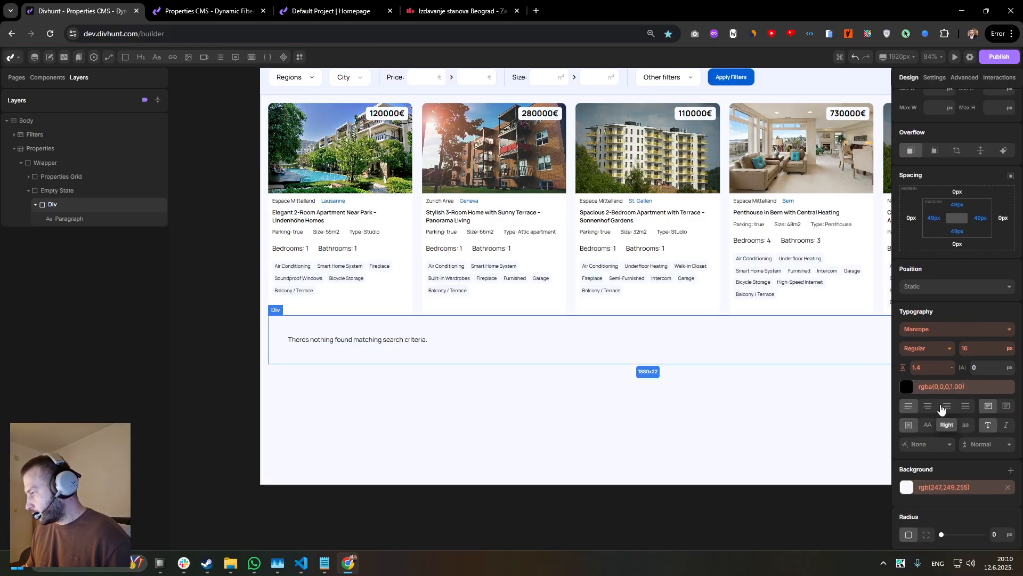
scroll(962, 265, "up", 4)
left_click(1007, 202)
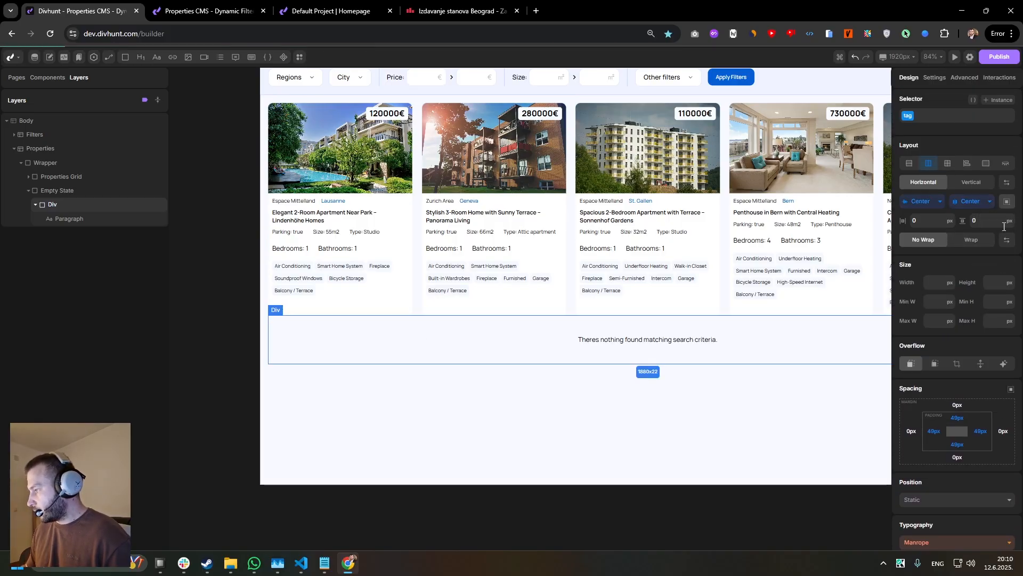
Set the inner div's background to light grey rgb(235,235,235) and its top margin to 31px.
scroll(943, 356, "down", 3)
scroll(922, 432, "down", 1)
scroll(920, 437, "down", 1)
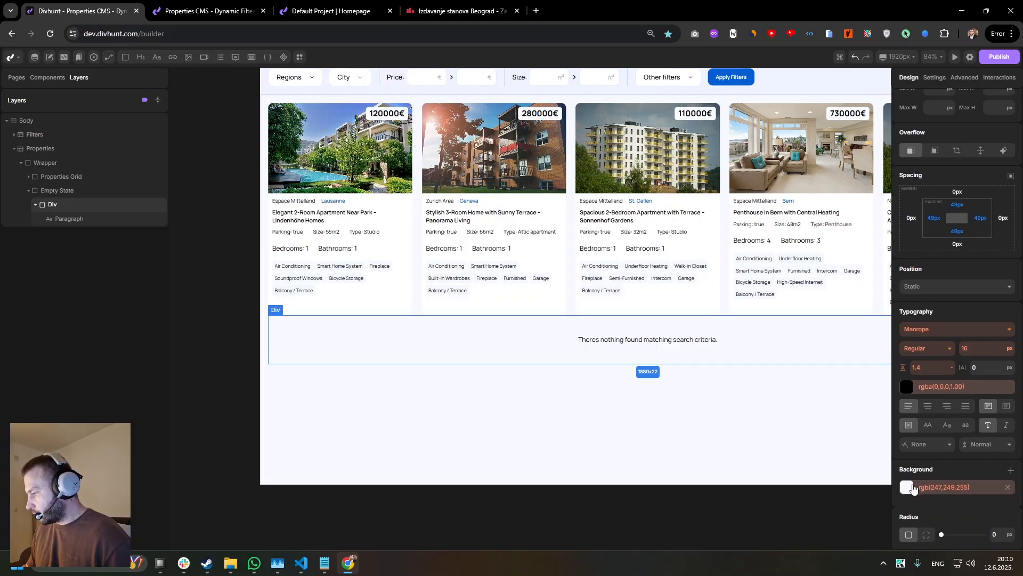
left_click(907, 487)
left_click(842, 325)
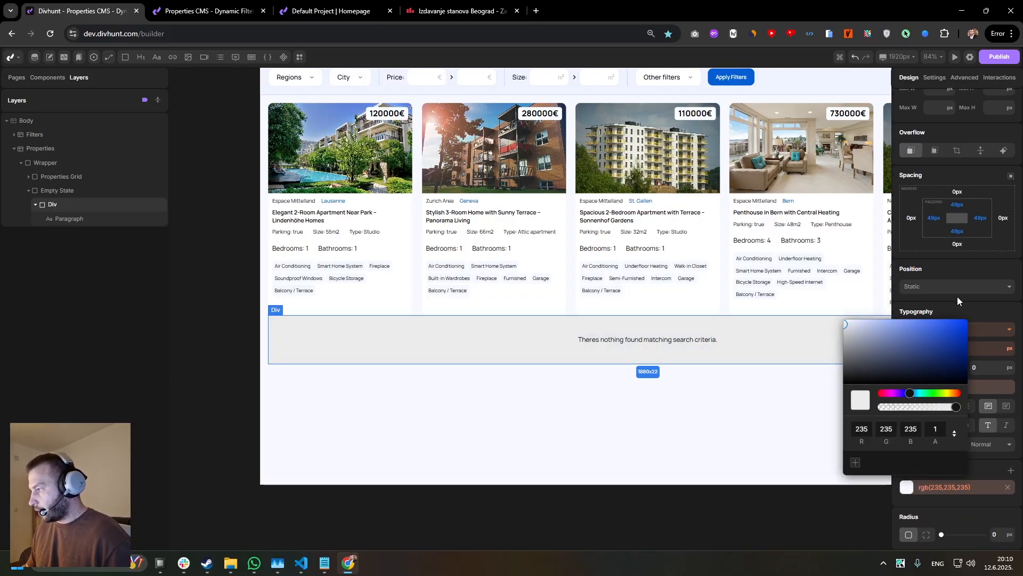
left_click(958, 296)
scroll(960, 347, "up", 3)
left_click_drag(966, 324, 966, 315)
scroll(527, 256, "down", 2)
left_click_drag(525, 256, 432, 239)
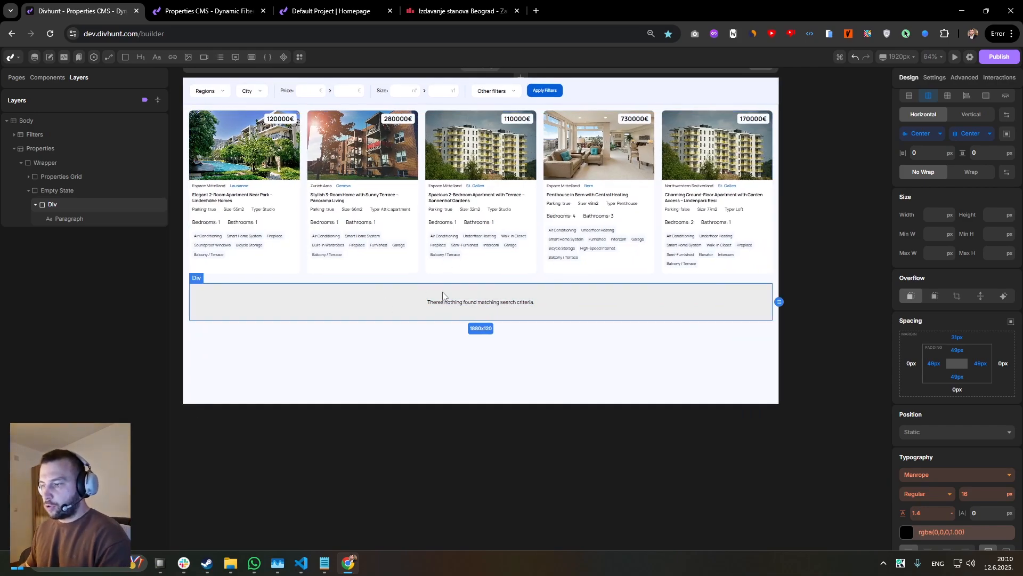
Add the class empty-state to the Empty State element and hide it through the class's layout setting.
left_click(53, 192)
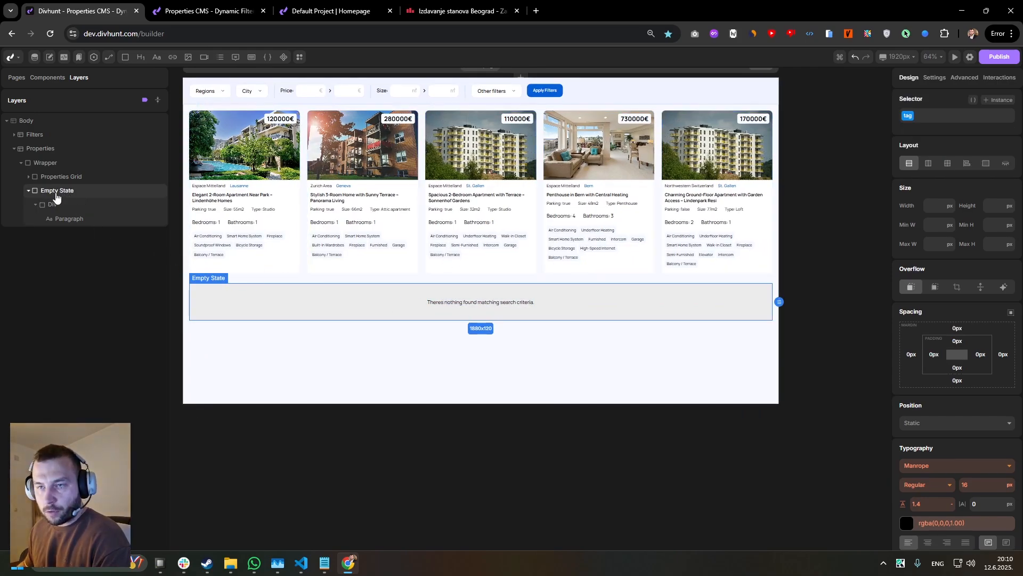
left_click(933, 116)
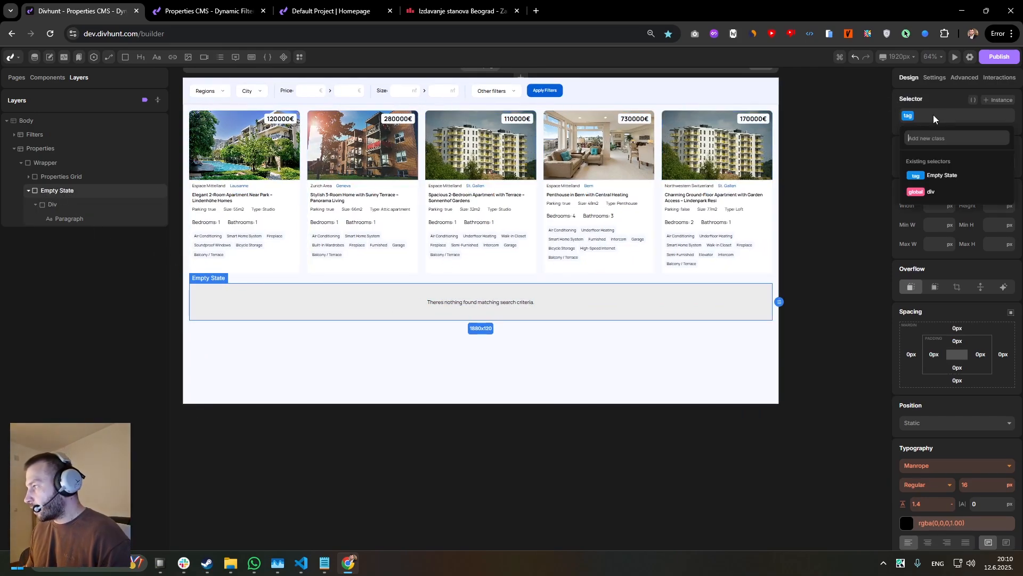
type("empty-state")
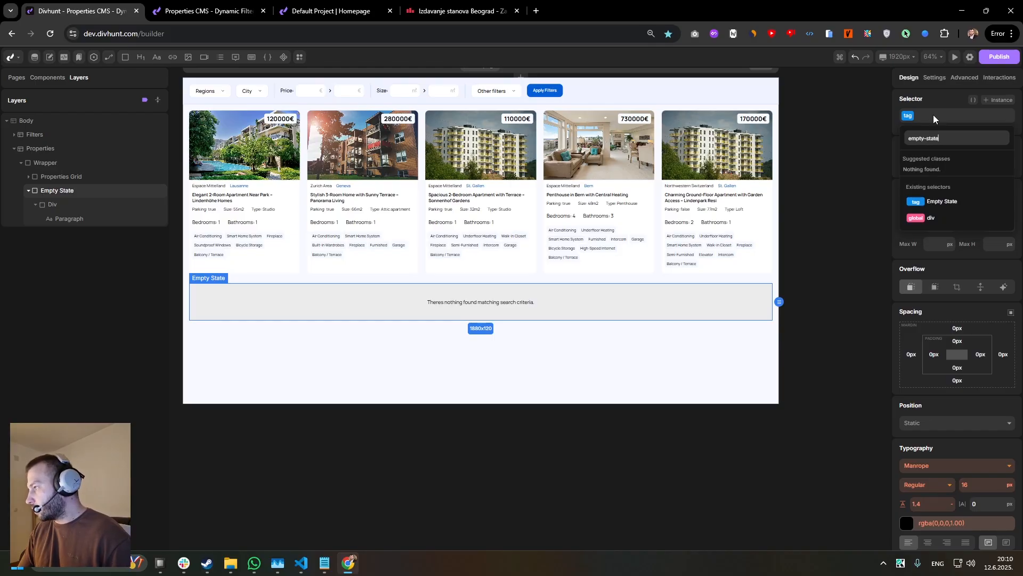
key("Return")
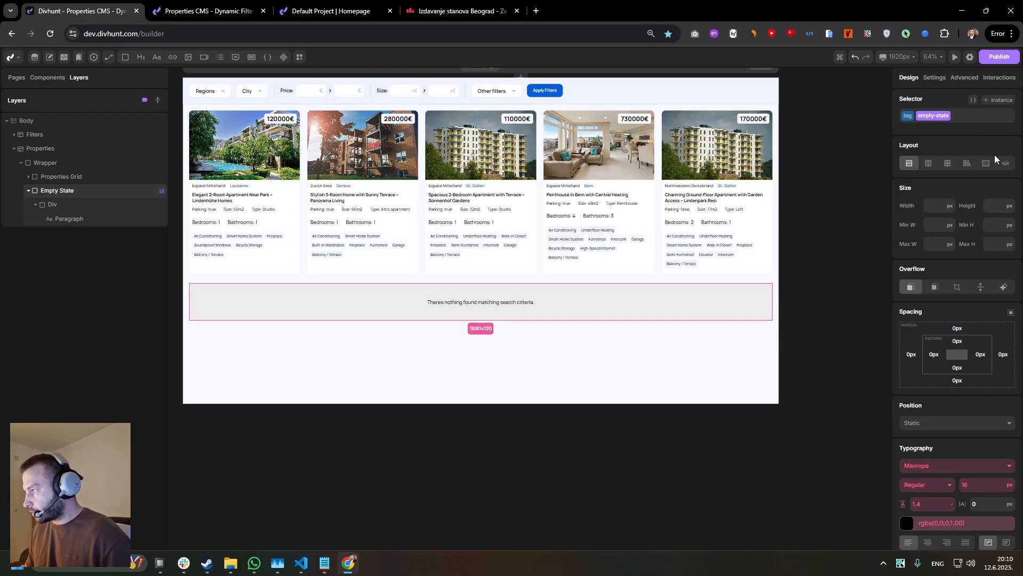
left_click(1006, 166)
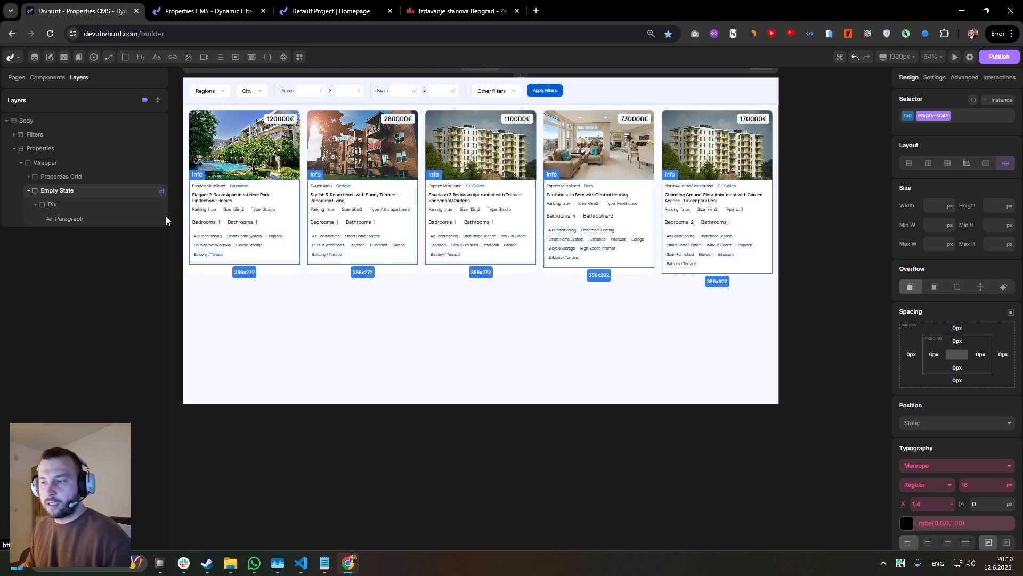
Review how Wrapper, Properties Grid, Property Item and Empty State are nested in the layer tree.
left_click(64, 177)
left_click(53, 165)
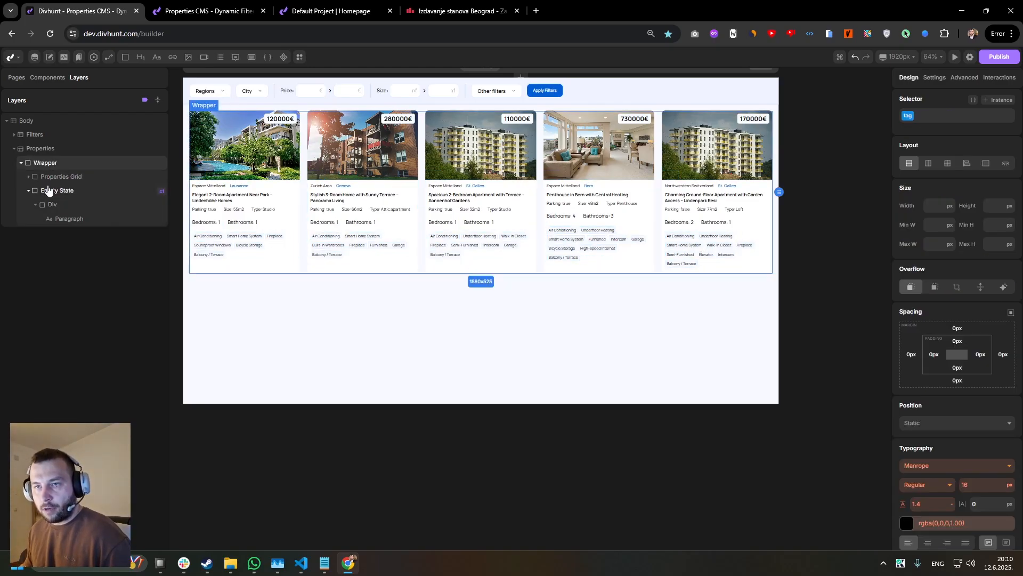
left_click(49, 189)
left_click(29, 191)
left_click(67, 178)
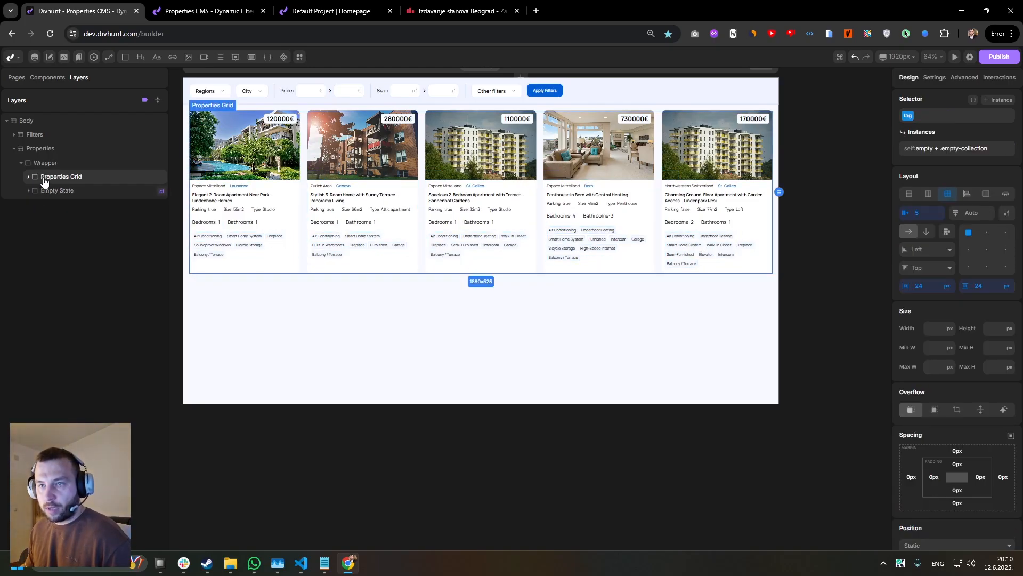
left_click(29, 177)
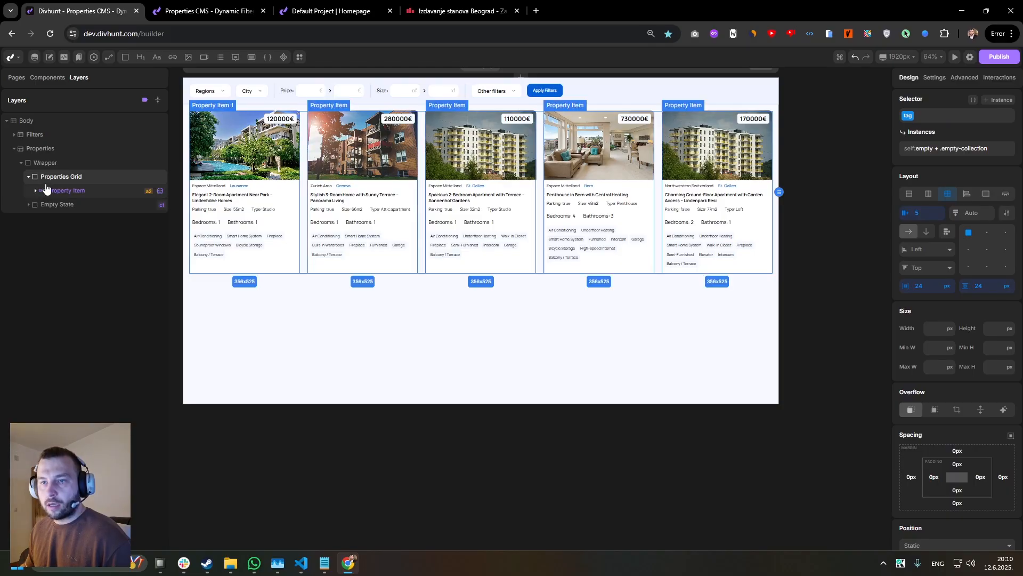
left_click(93, 190)
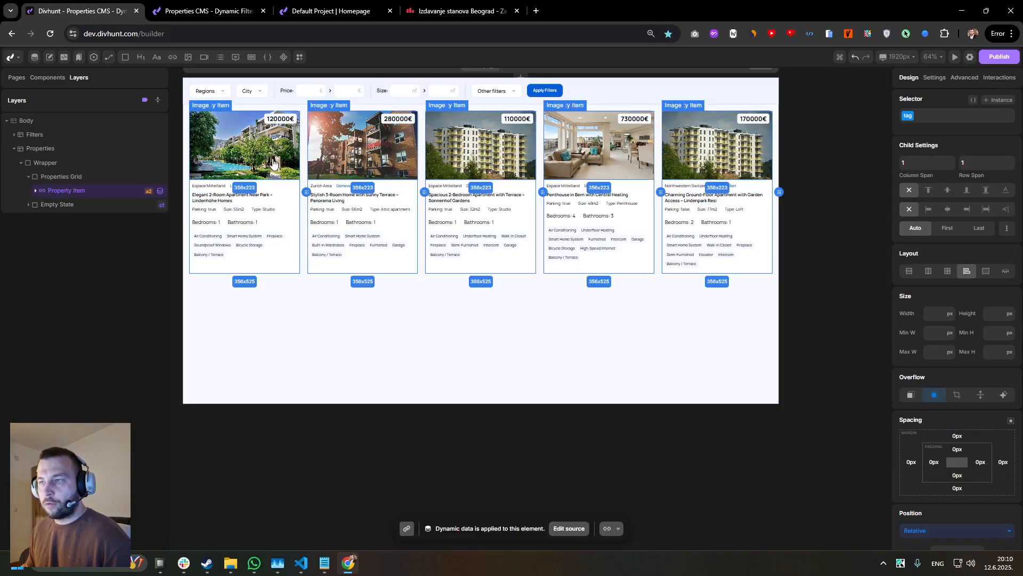
left_click(70, 181)
On the Properties CMS preview page, add the features Video Intercom, Semi-Furnished, Intercom and Bicycle Storage to the filters and apply them.
left_click(345, 11)
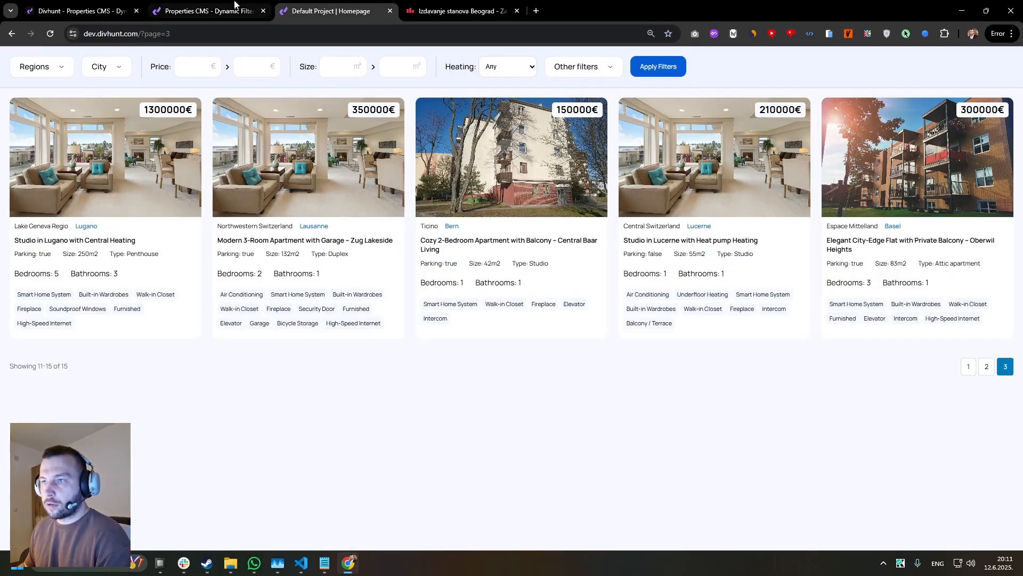
left_click(211, 9)
left_click(488, 68)
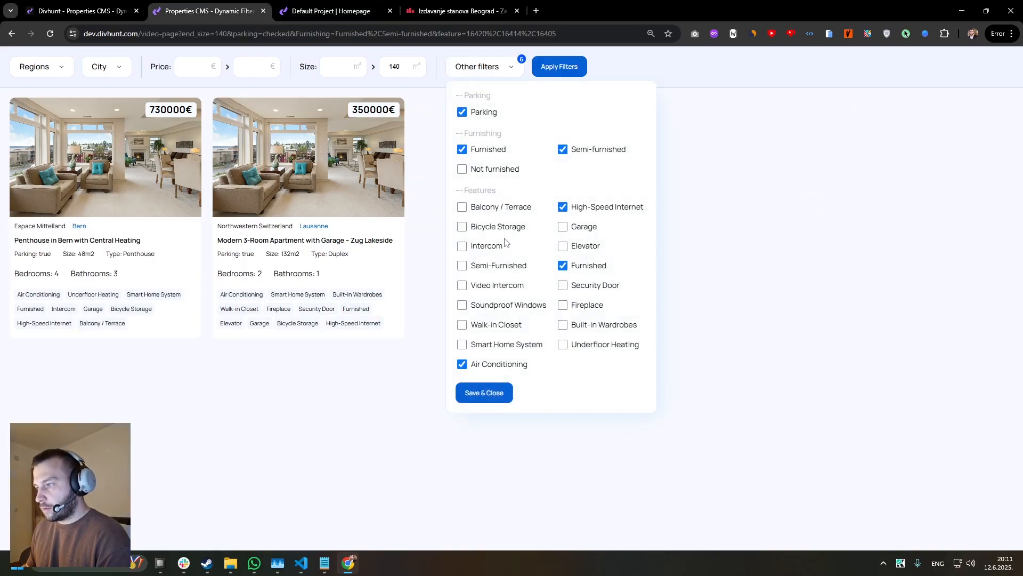
left_click(462, 285)
left_click(462, 265)
left_click(462, 246)
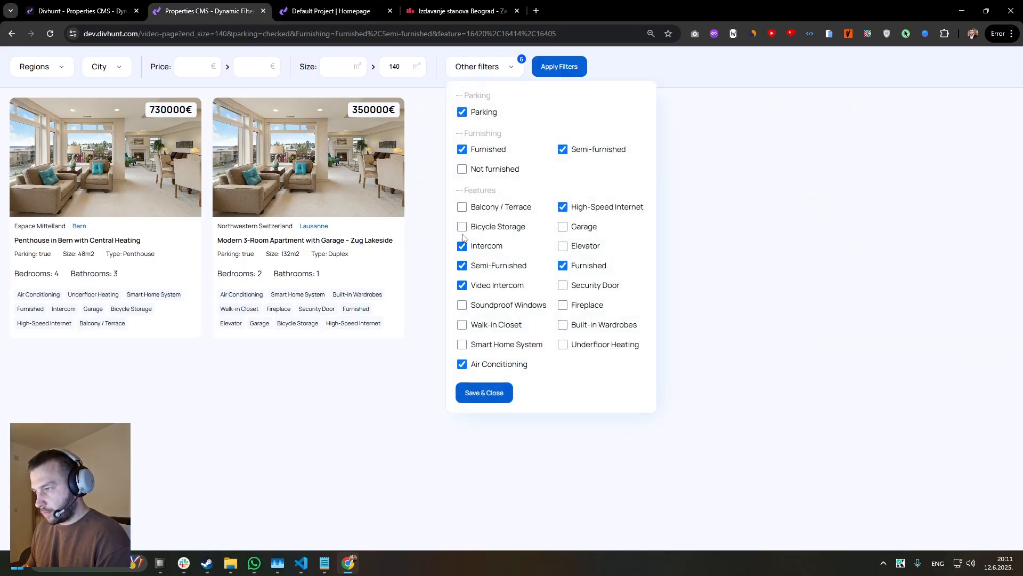
left_click(462, 227)
left_click(484, 392)
left_click(565, 74)
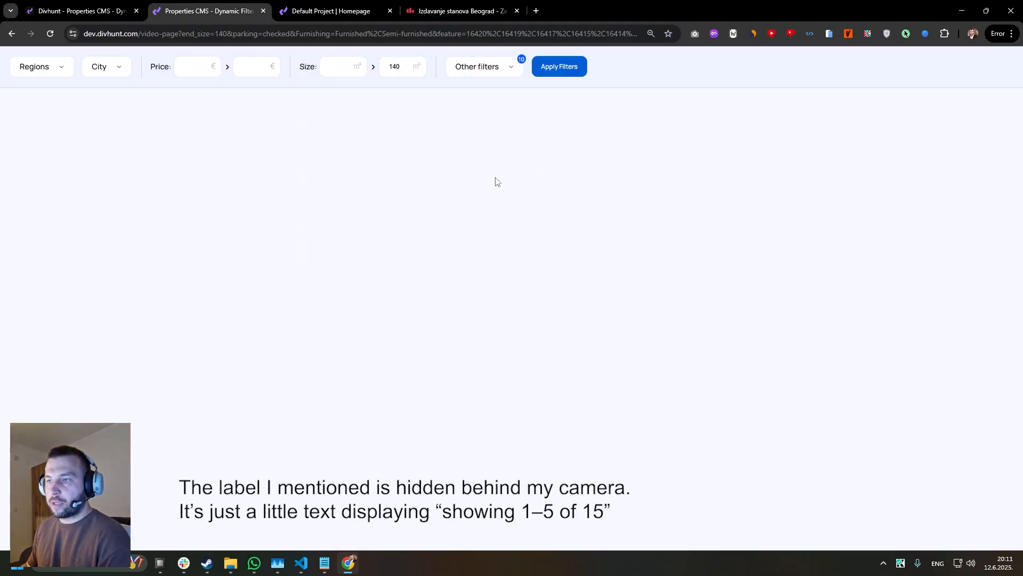
Return to the builder and check that Empty State sits directly after Properties Grid as its sibling.
left_click(80, 10)
left_click(64, 191)
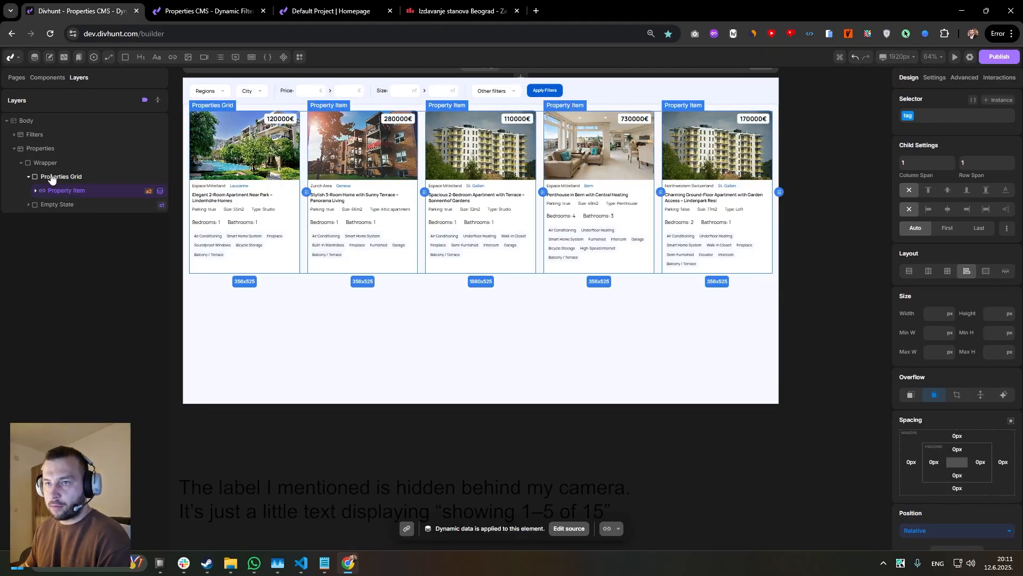
left_click(74, 179)
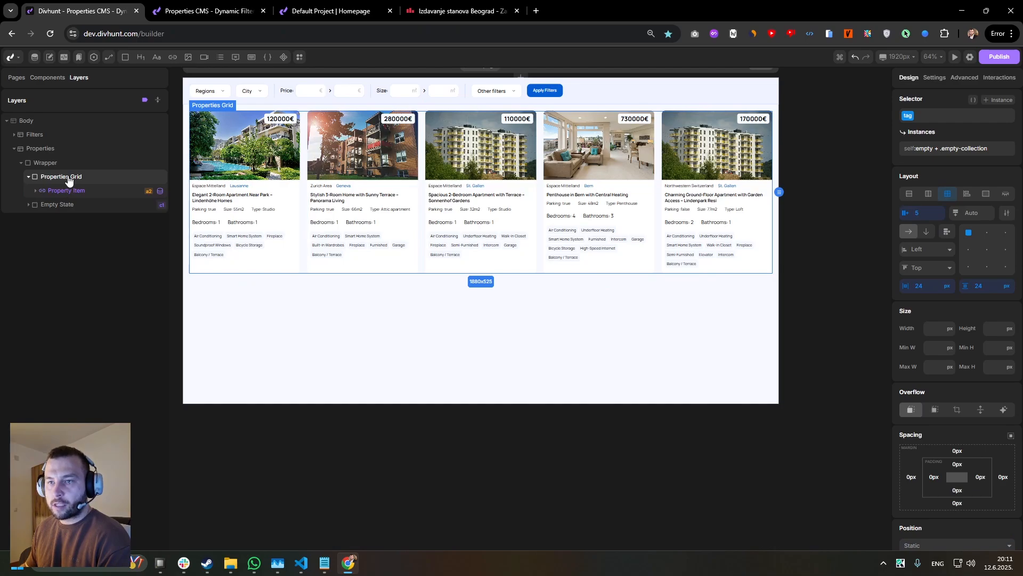
left_click(52, 209)
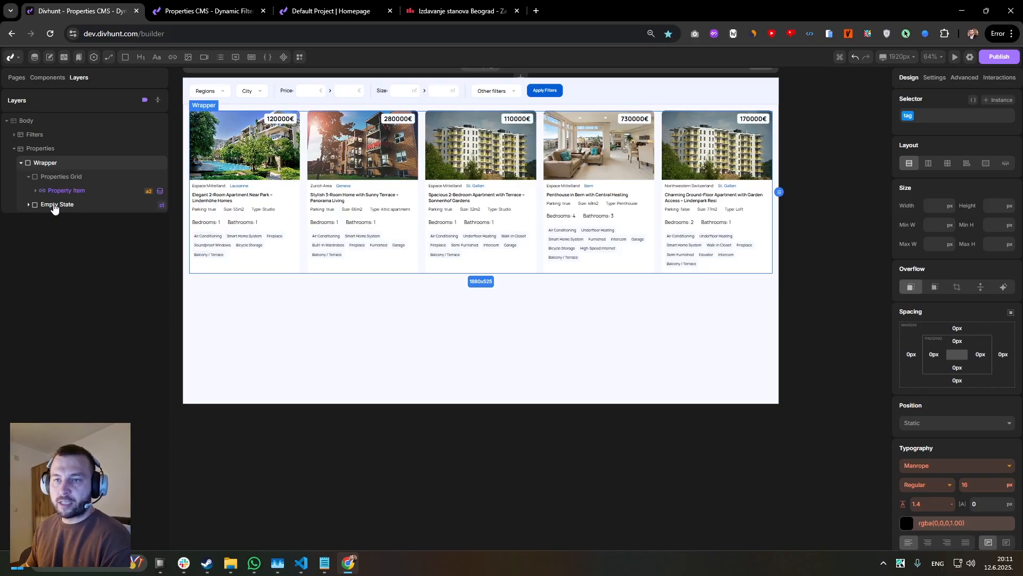
left_click(54, 208)
left_click(200, 13)
left_click(120, 9)
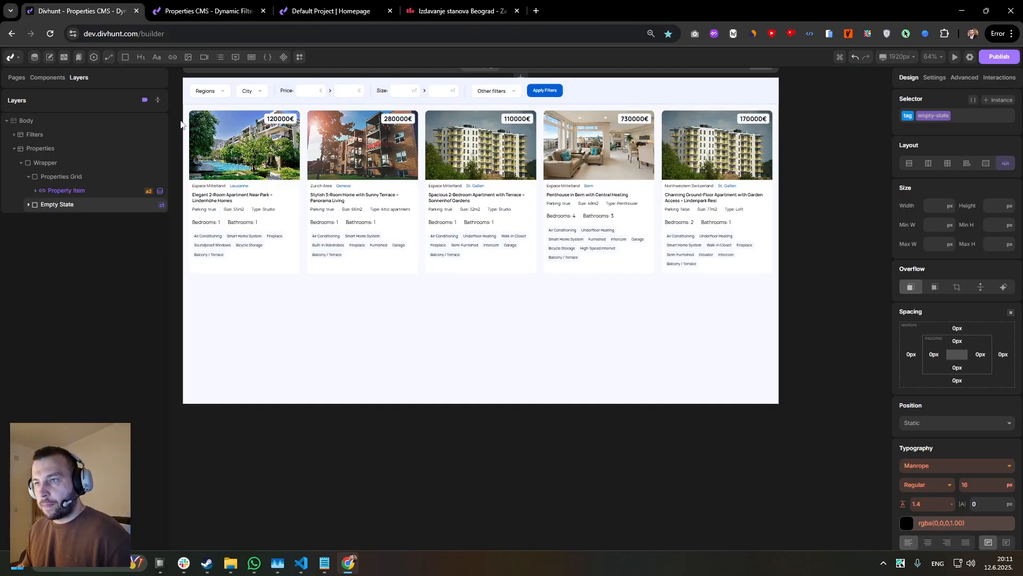
Replace the Properties Grid's self:empty + .empty-collection CSS rule with ":empty + .empty-state" set to display: block, and save the CSS.
left_click(70, 181)
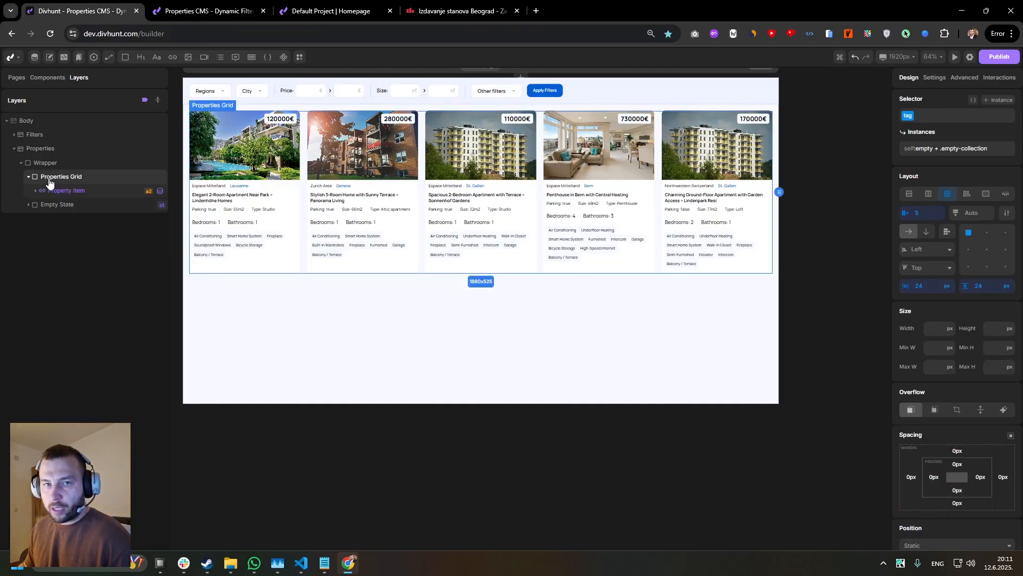
left_click(973, 101)
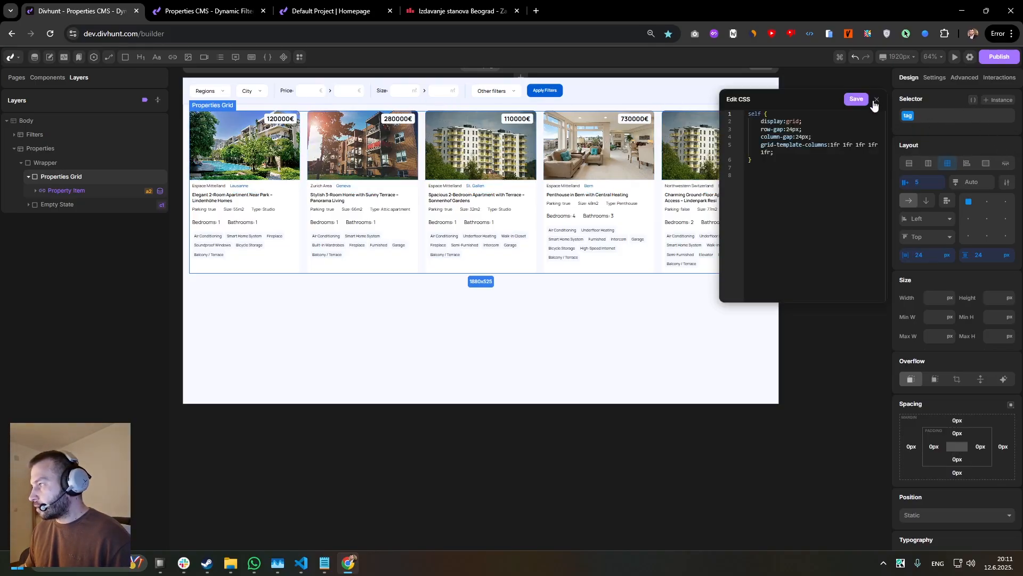
type(":")
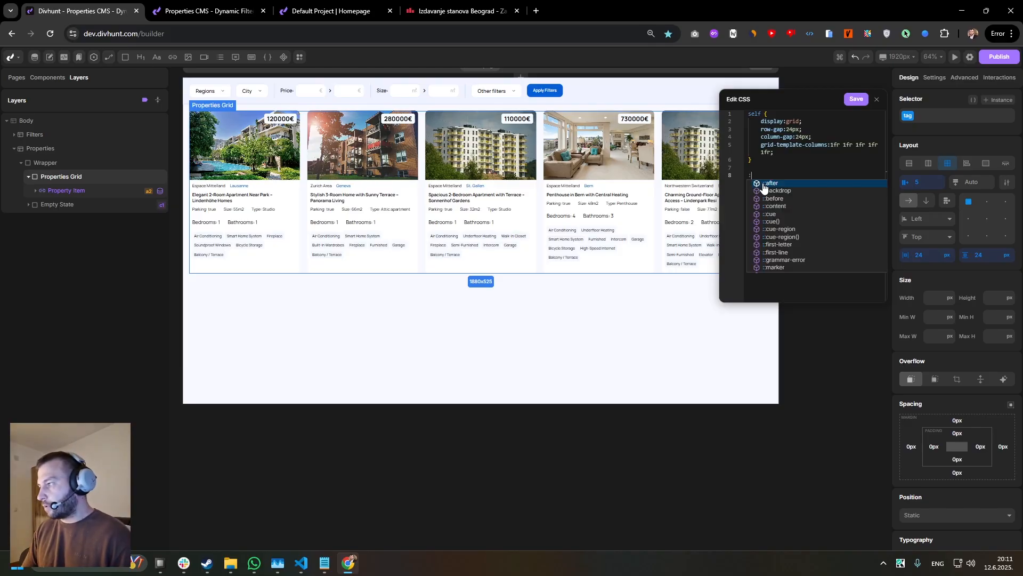
type("empty + .empty-state {")
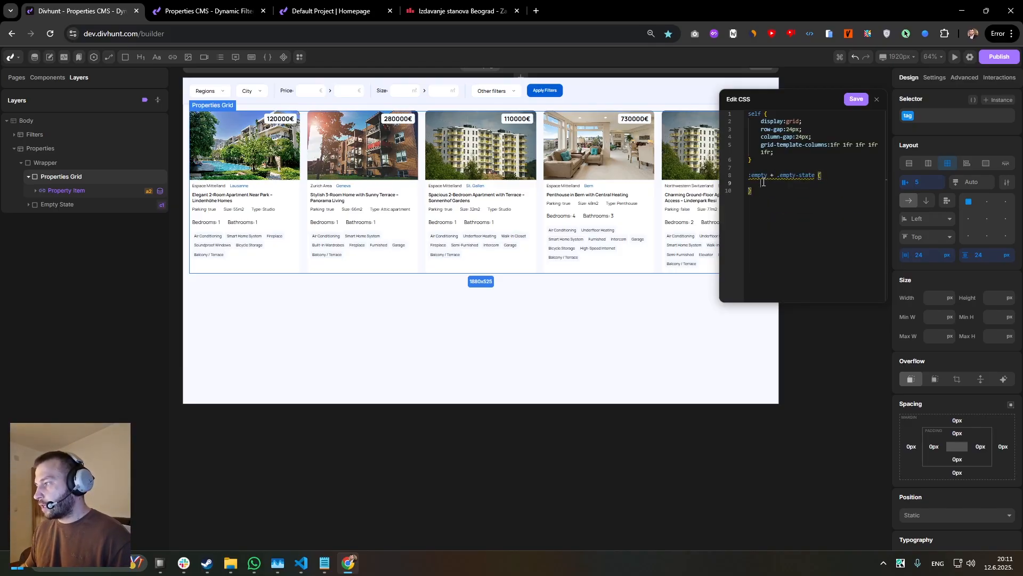
left_click_drag(777, 176, 810, 175)
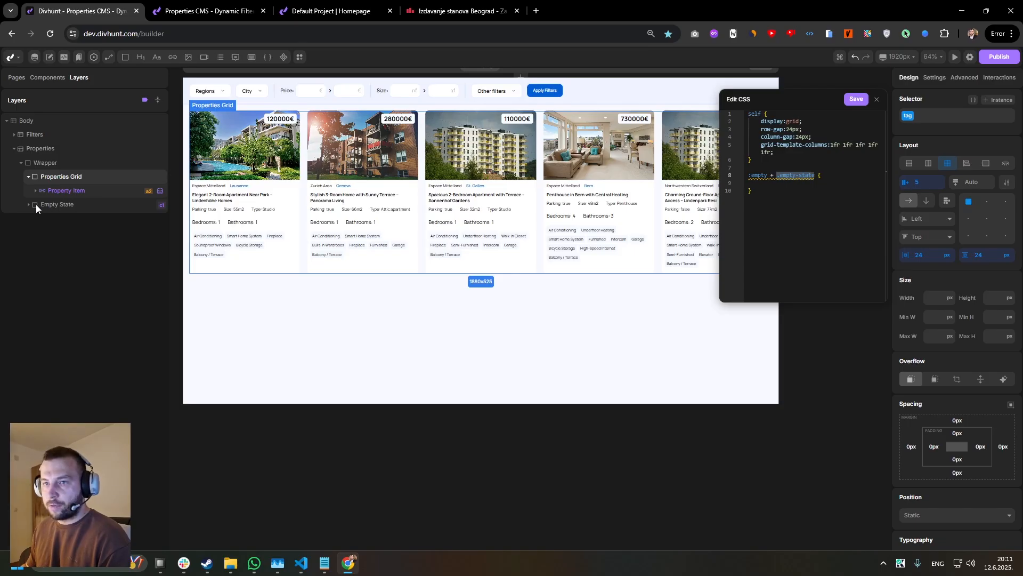
left_click(782, 187)
type("display: block;")
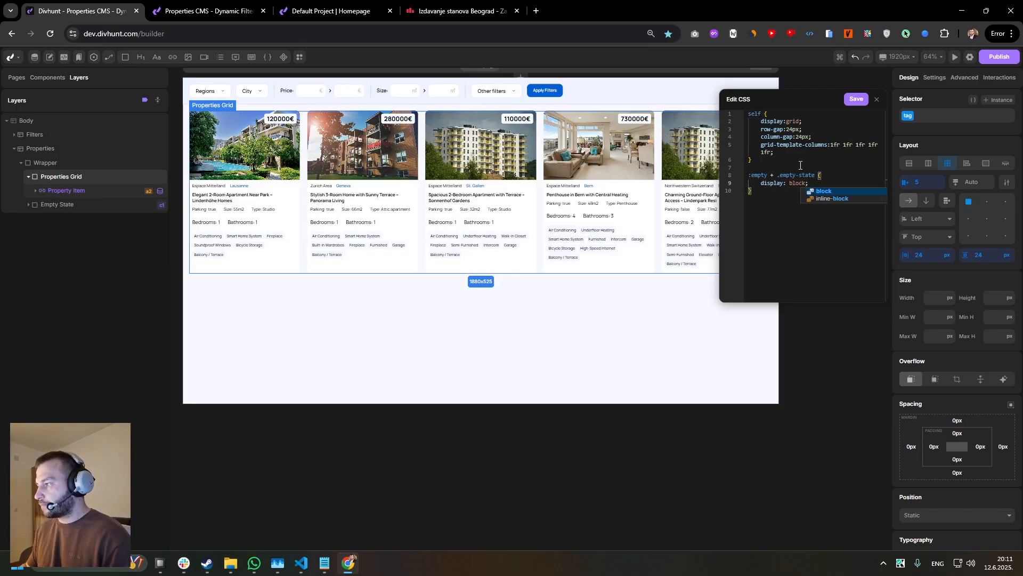
left_click(855, 99)
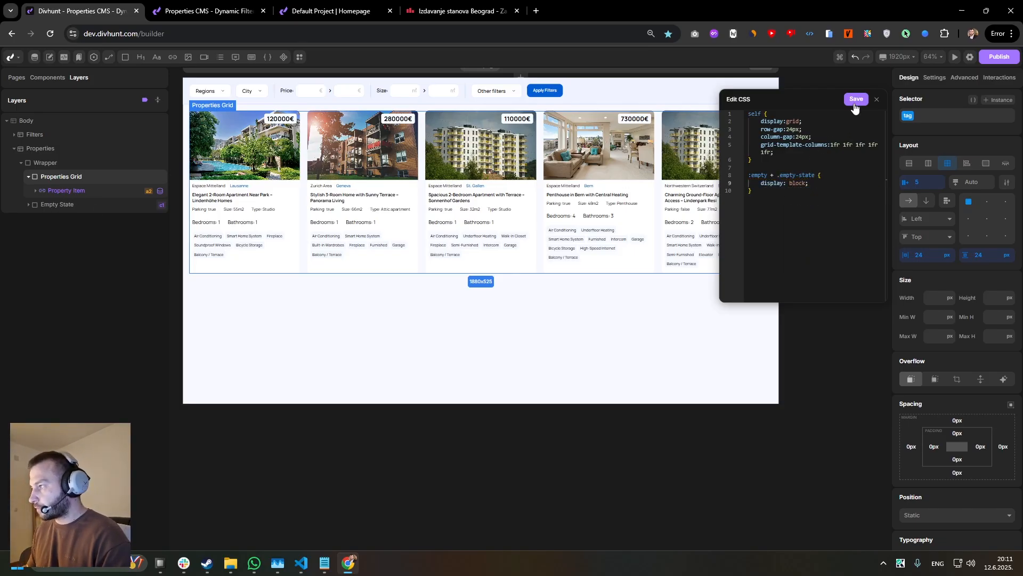
Reload the filtered preview page and check the empty-state message for the current filter combination.
left_click(237, 11)
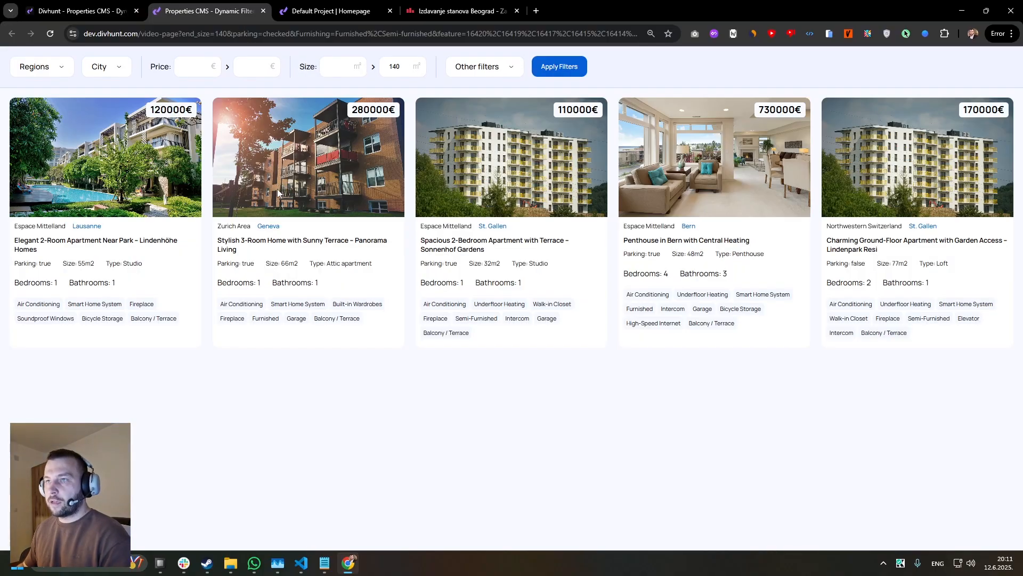
left_click_drag(597, 140, 478, 155)
left_click(425, 184)
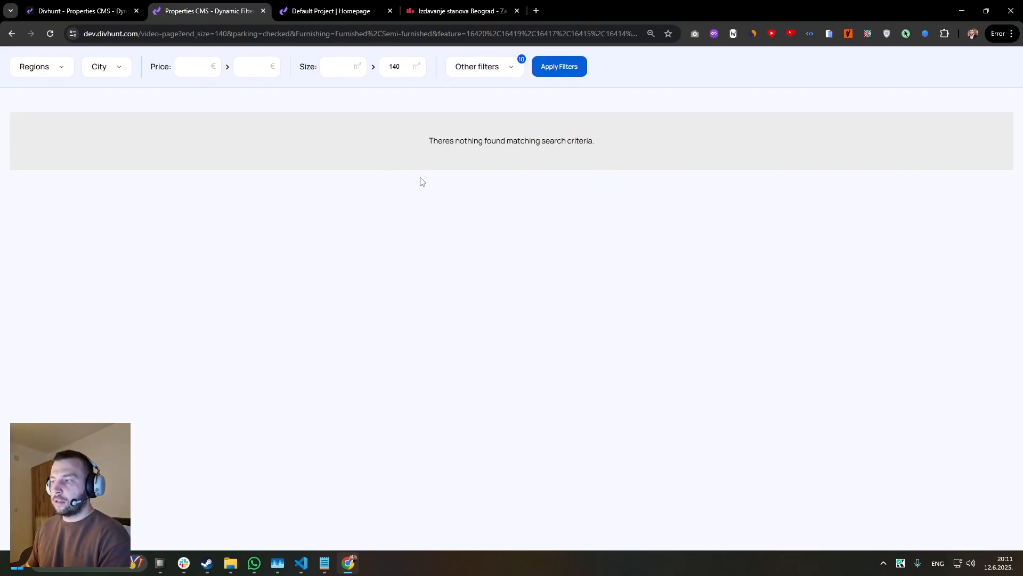
triple_click(425, 144)
Remove Bicycle Storage, Intercom, Semi-Furnished and Video Intercom from the other filters and apply the remaining selection.
left_click(483, 66)
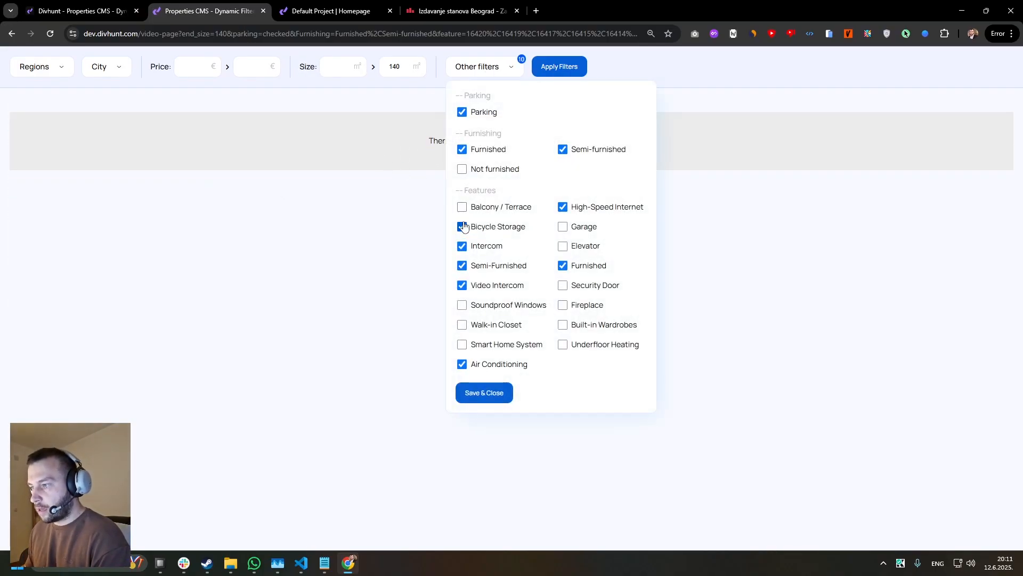
left_click(461, 265)
left_click(462, 285)
left_click(485, 392)
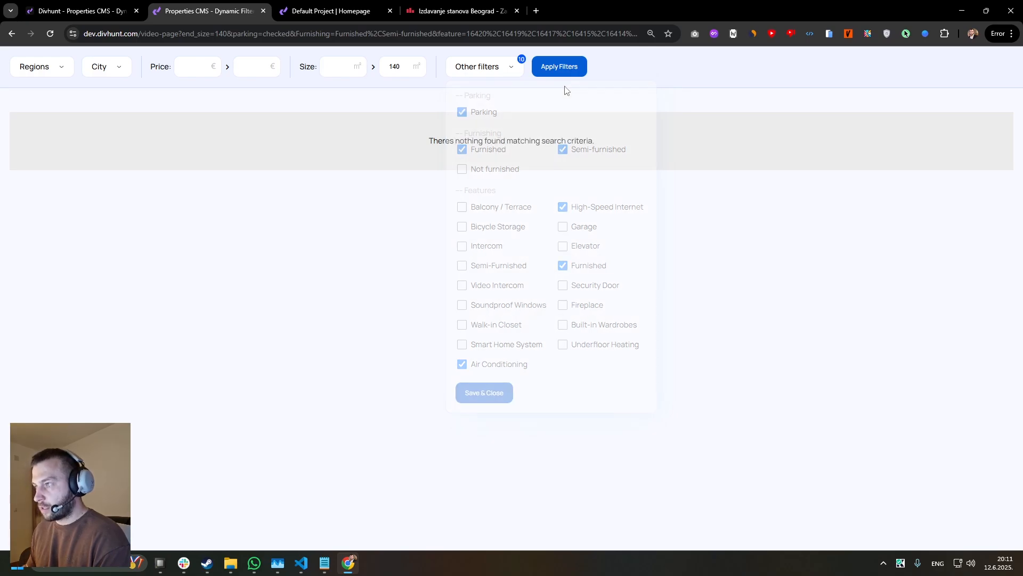
left_click(559, 68)
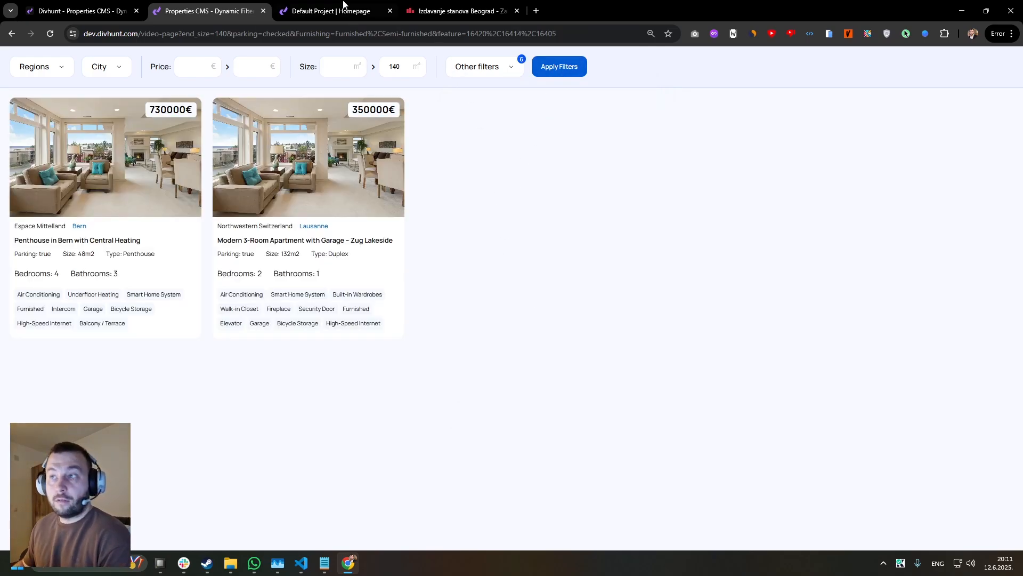
Go back to the builder and examine the Wrapper's layers and the filter bar on the canvas.
left_click(103, 10)
left_click(78, 206)
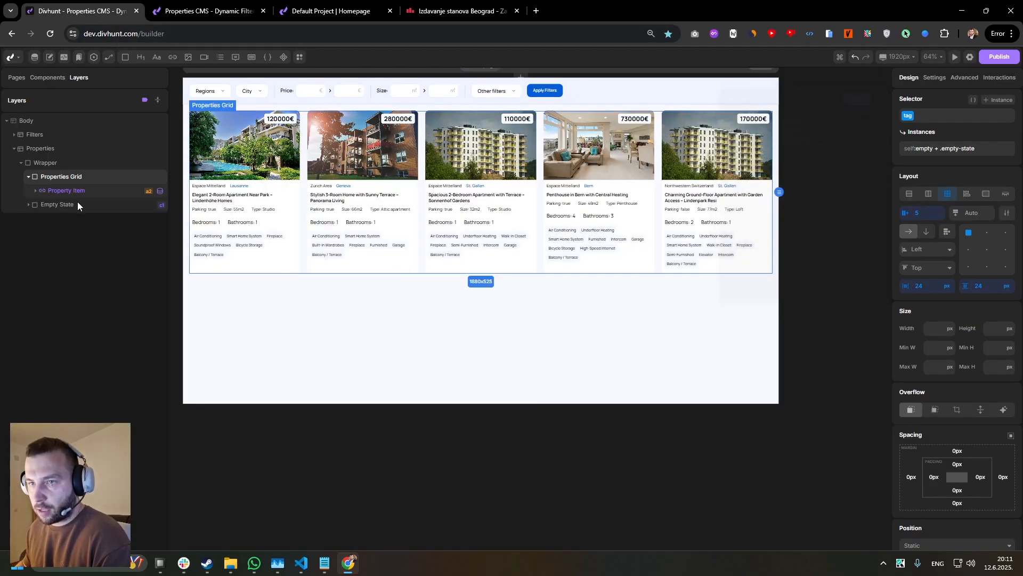
left_click(75, 205)
left_click(46, 178)
left_click(29, 177)
left_click(46, 163)
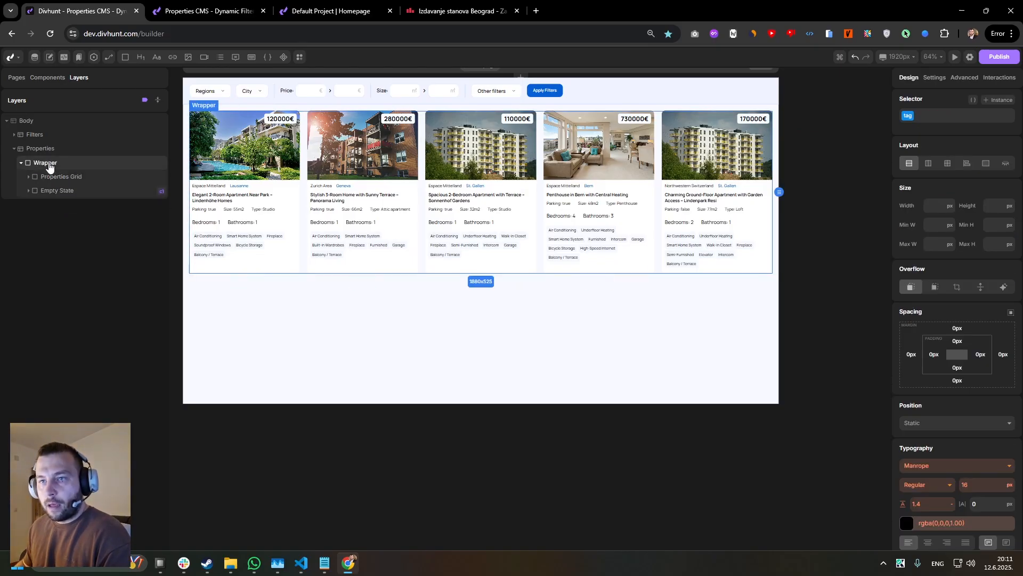
scroll(321, 230, "up", 3)
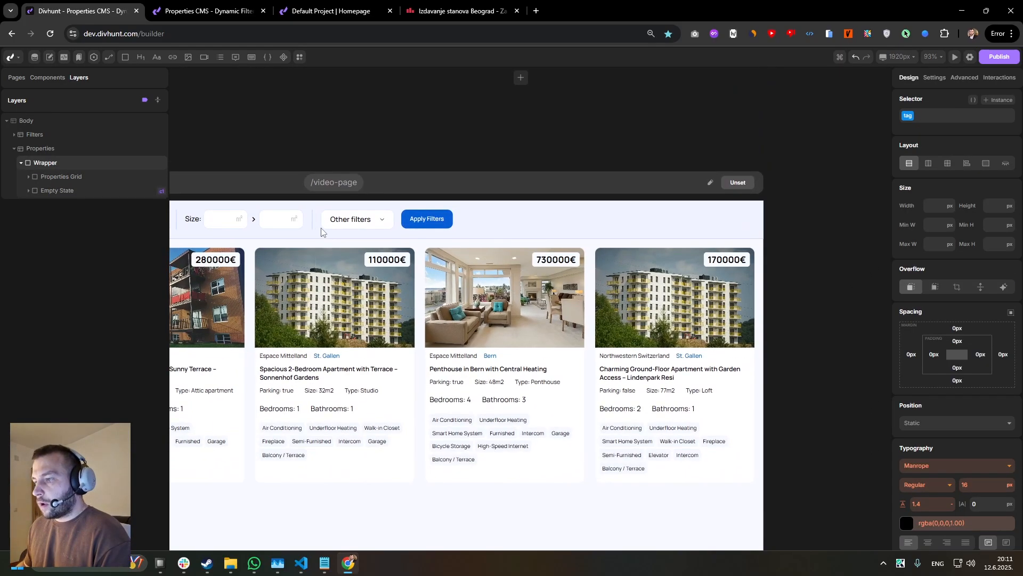
left_click(380, 219)
Open the Heating-Type field's settings in the Properties collection structure and copy its full options list.
left_click(34, 57)
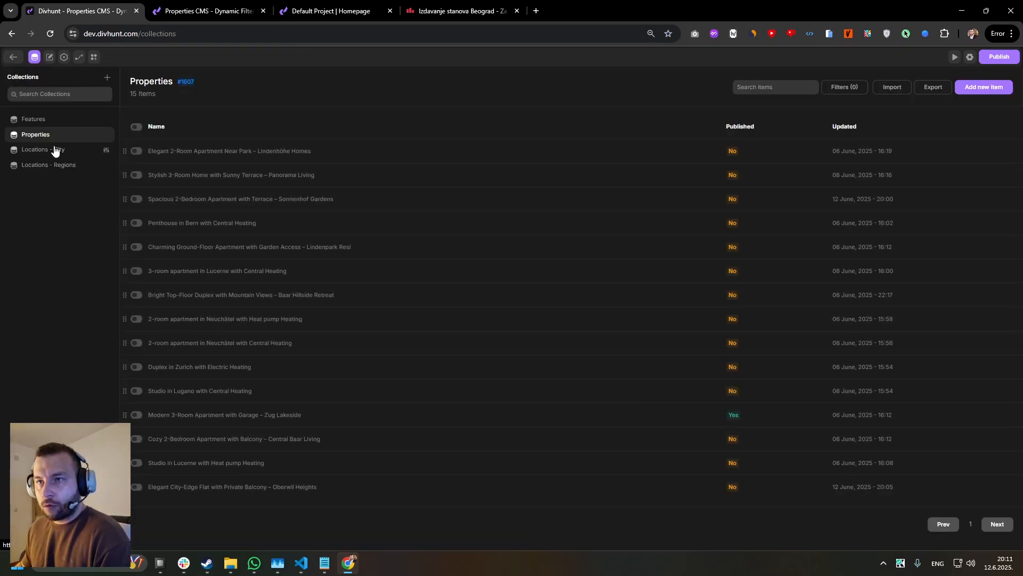
left_click(106, 136)
scroll(299, 206, "down", 2)
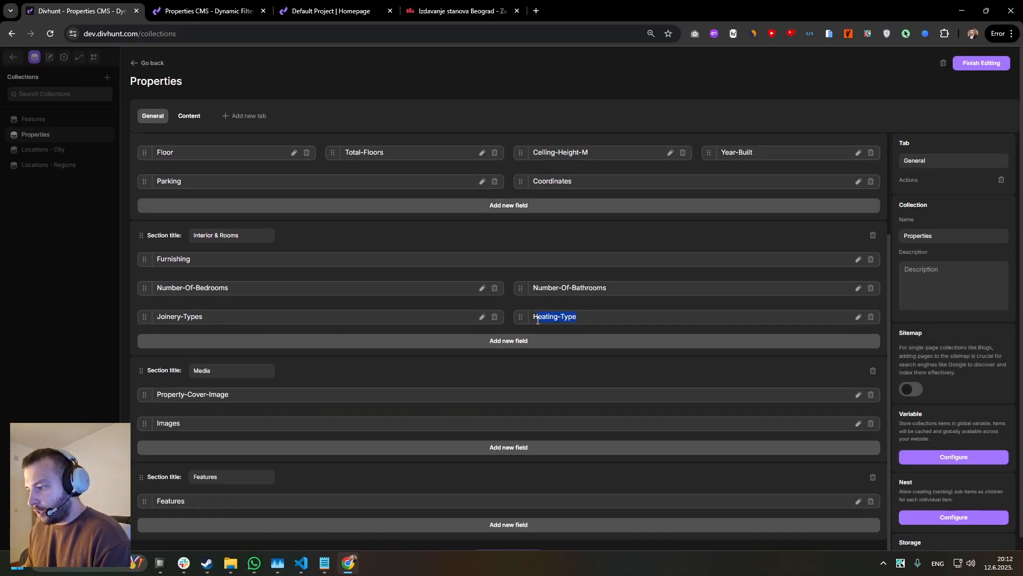
left_click(859, 317)
scroll(551, 304, "down", 1)
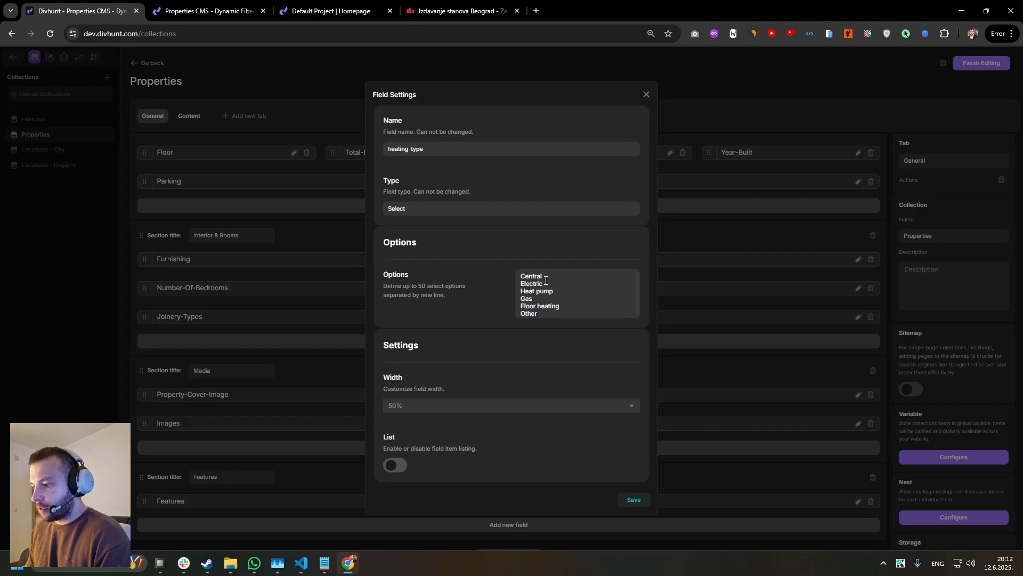
left_click_drag(523, 294, 553, 314)
key("ctrl+c")
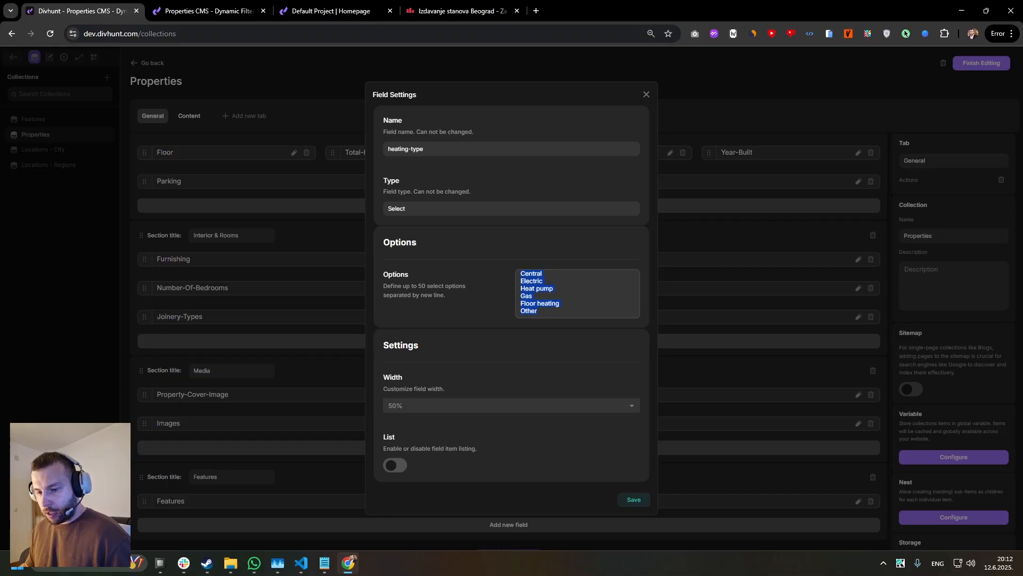
Switch to Notepad, paste the copied options Central, Electric, Heat pump, Gas, Floor heating and Other, then resize the window and put it away.
key("super")
type("notepad")
key("Return")
key("ctrl+v")
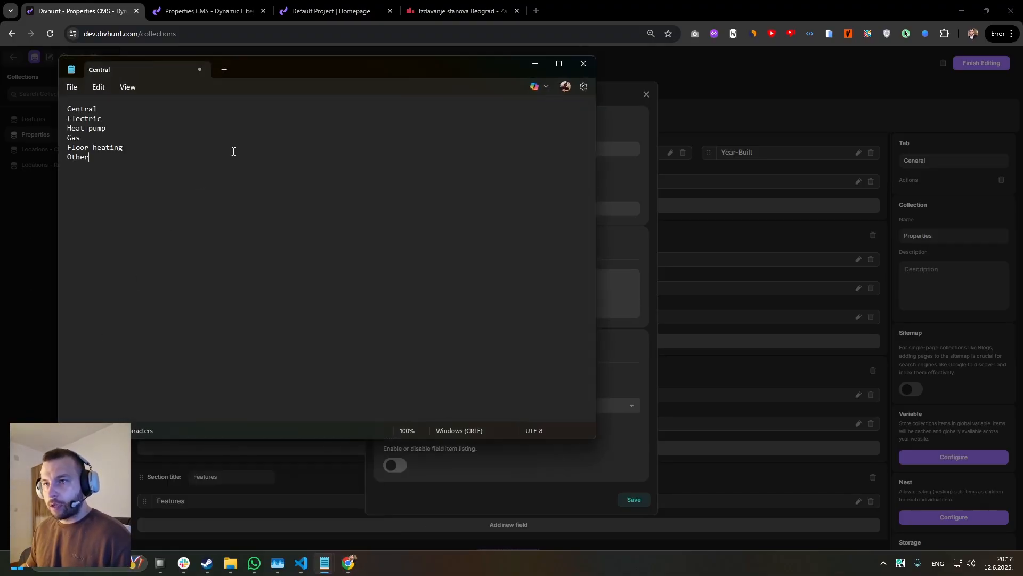
left_click_drag(439, 75, 695, 359)
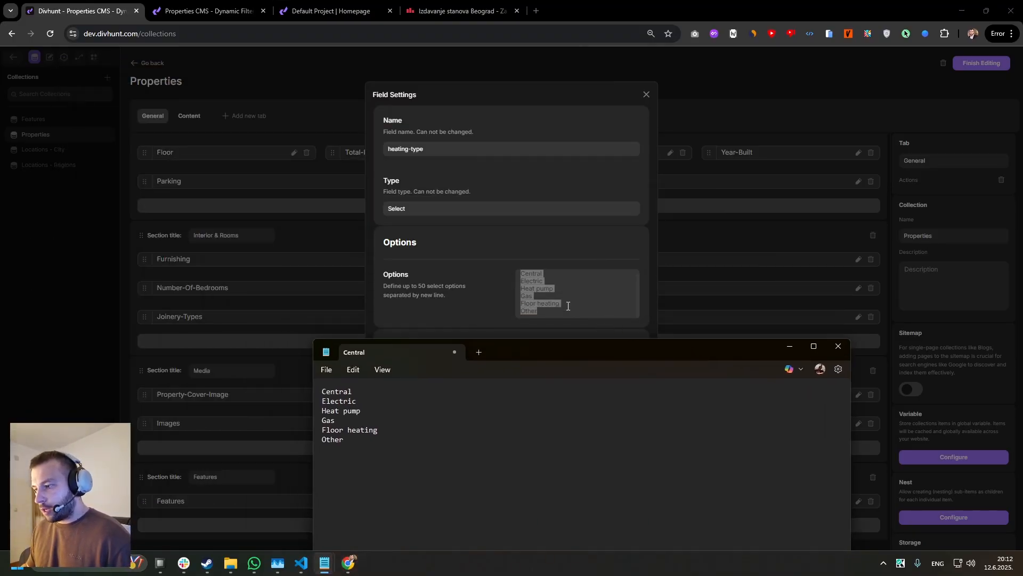
left_click_drag(359, 444, 308, 377)
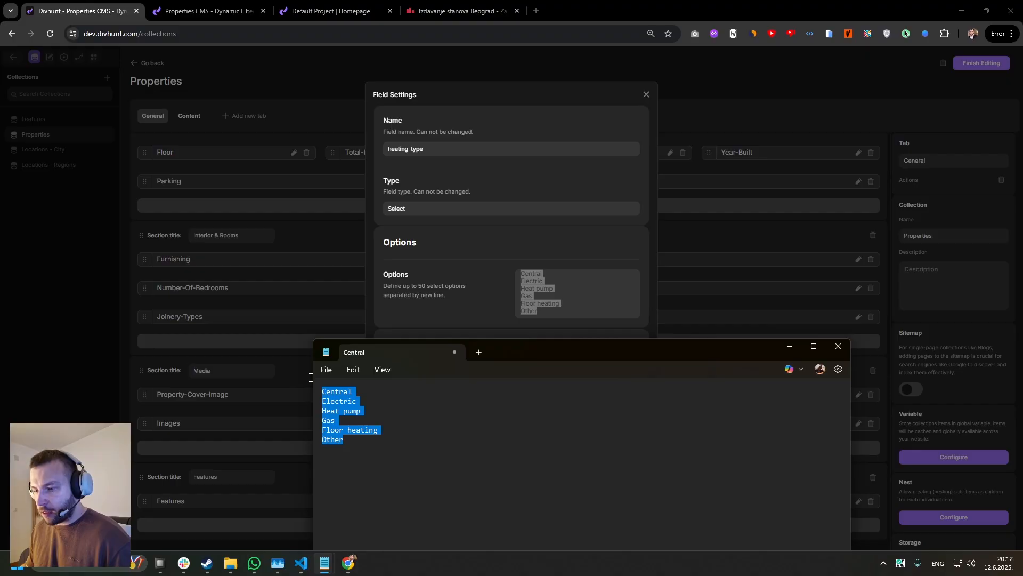
left_click_drag(538, 350, 577, 159)
left_click_drag(890, 234, 778, 231)
left_click_drag(632, 151, 669, 195)
left_click(584, 124)
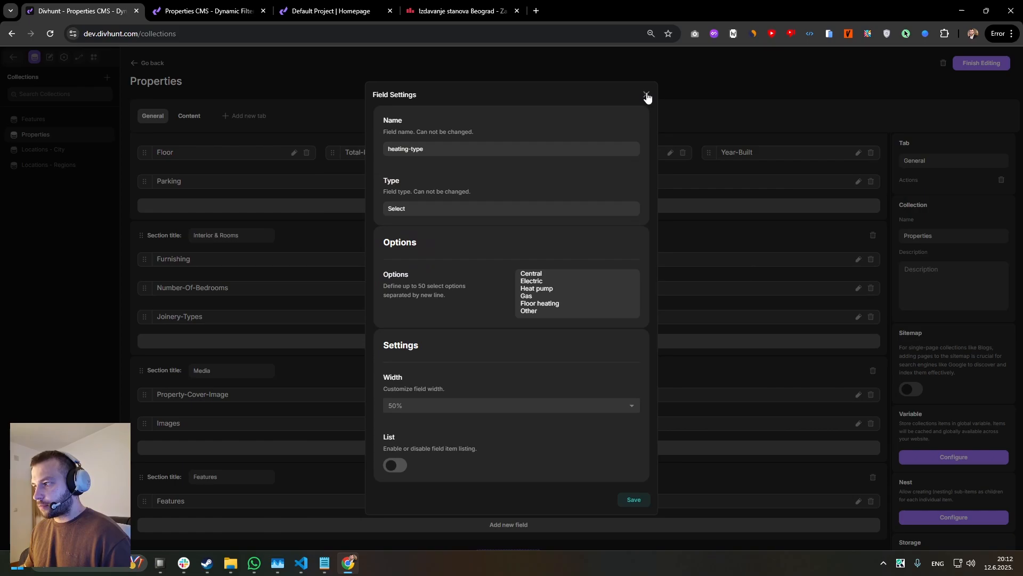
Close the Heating-Type field settings, finish editing the Properties collection structure and return to the builder.
left_click(646, 94)
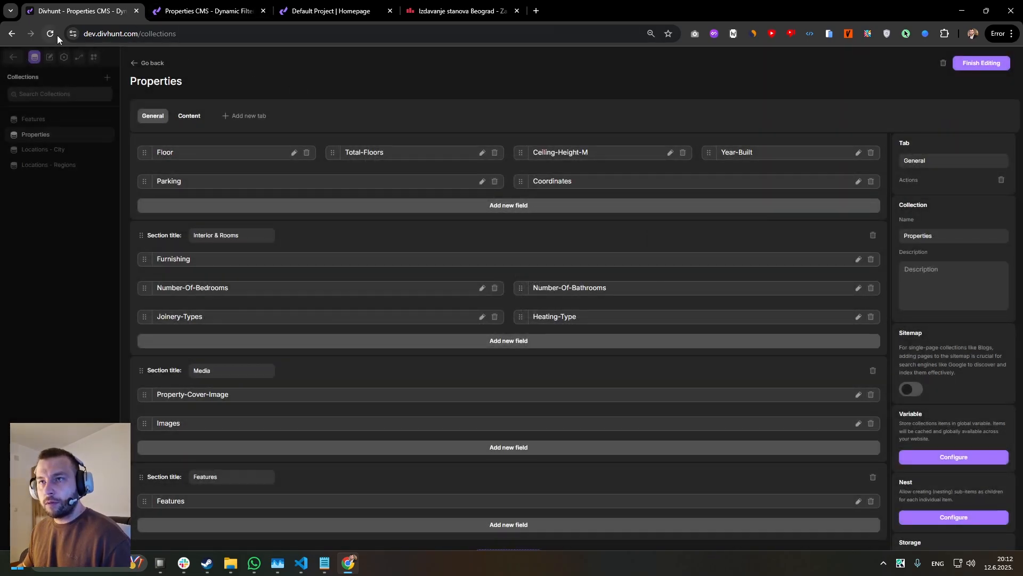
left_click(976, 64)
left_click(13, 57)
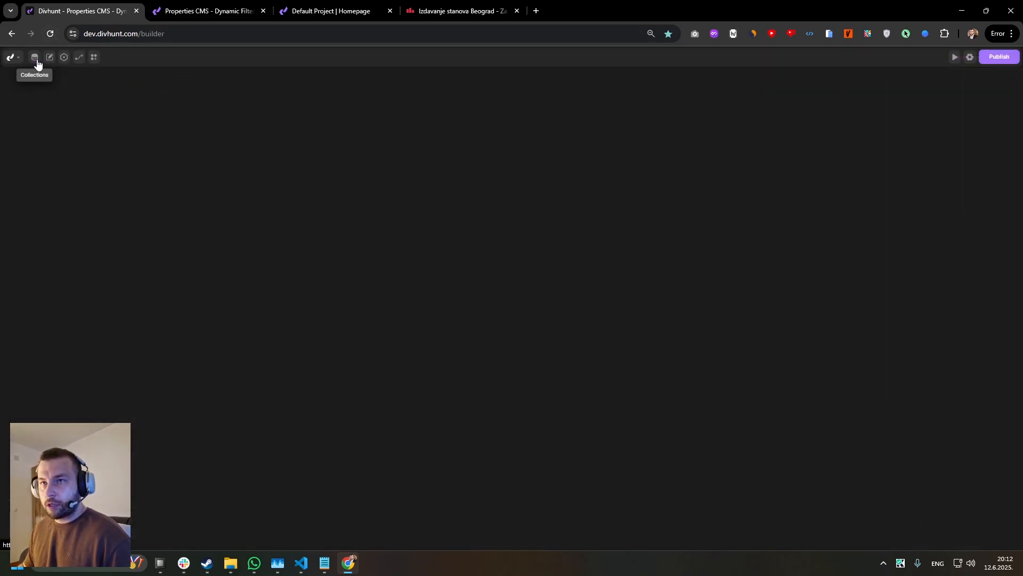
Insert a new div in the filter bar between the Other filters item and the Apply Filters div.
scroll(541, 282, "up", 4)
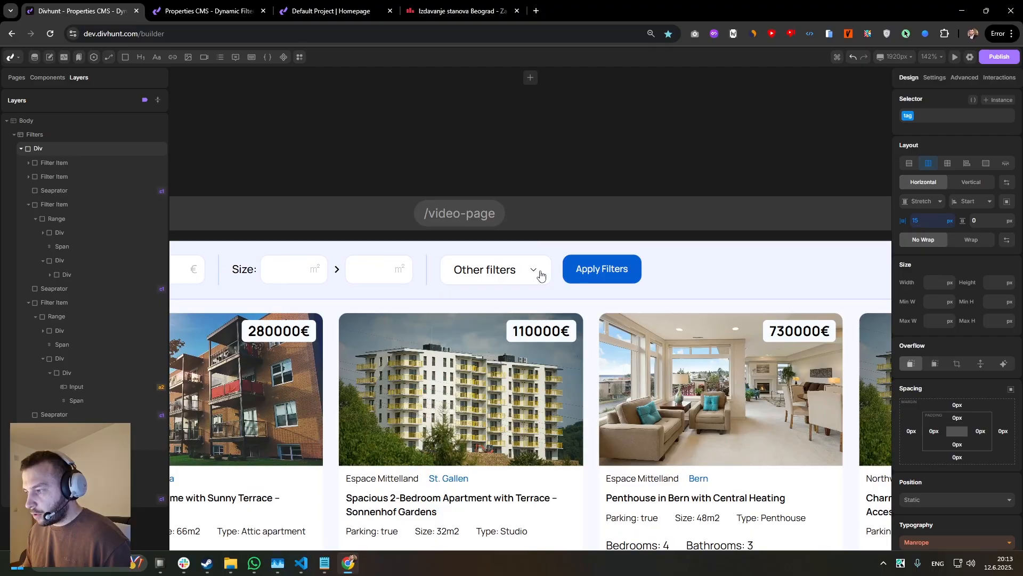
left_click(539, 288)
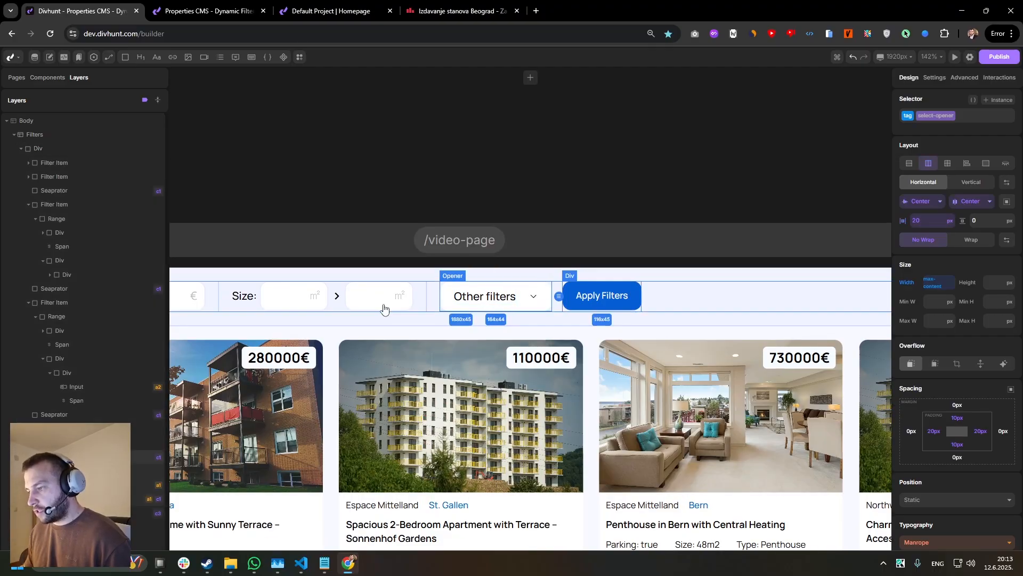
left_click(145, 100)
left_click(558, 292)
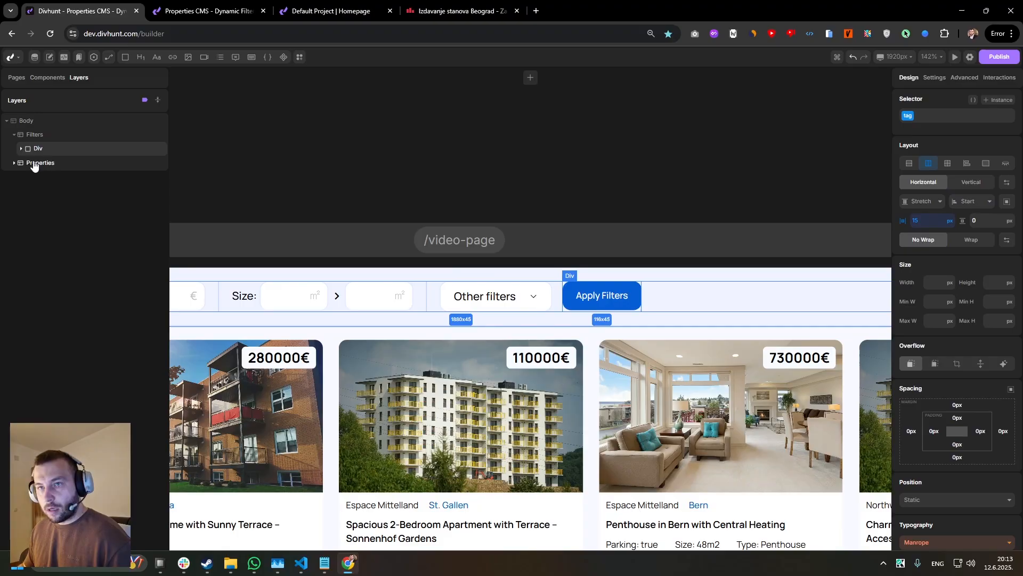
left_click(20, 148)
left_click(62, 274)
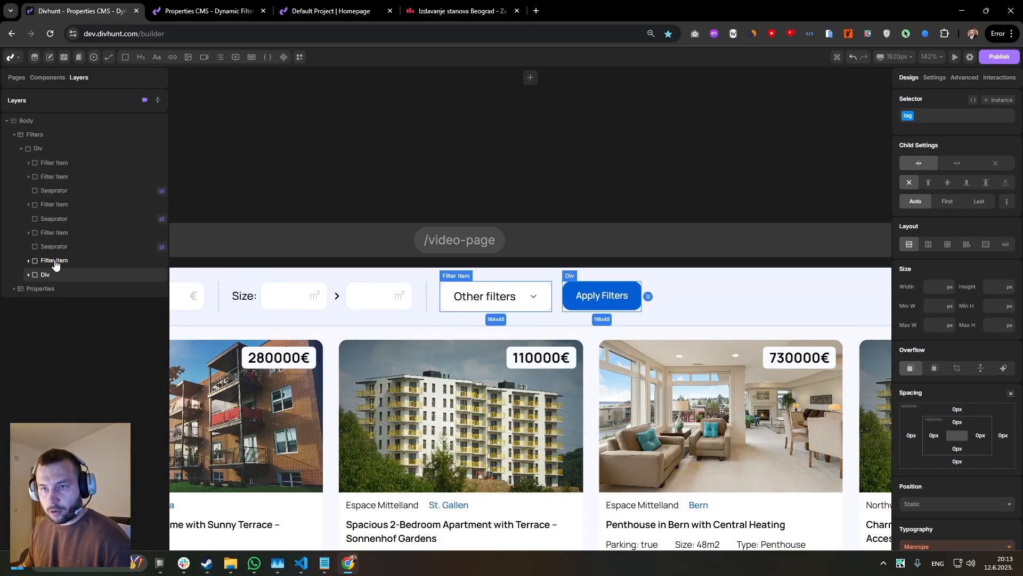
left_click(67, 144)
left_click_drag(127, 60, 52, 274)
left_click_drag(560, 293, 384, 288)
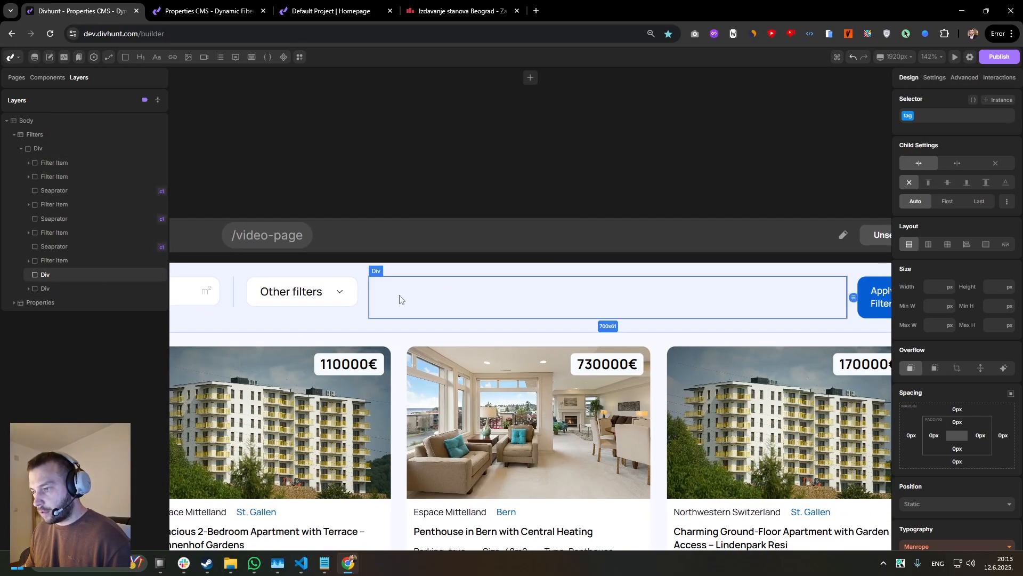
Label the new empty div in the filter bar "Heating Type".
right_click(56, 276)
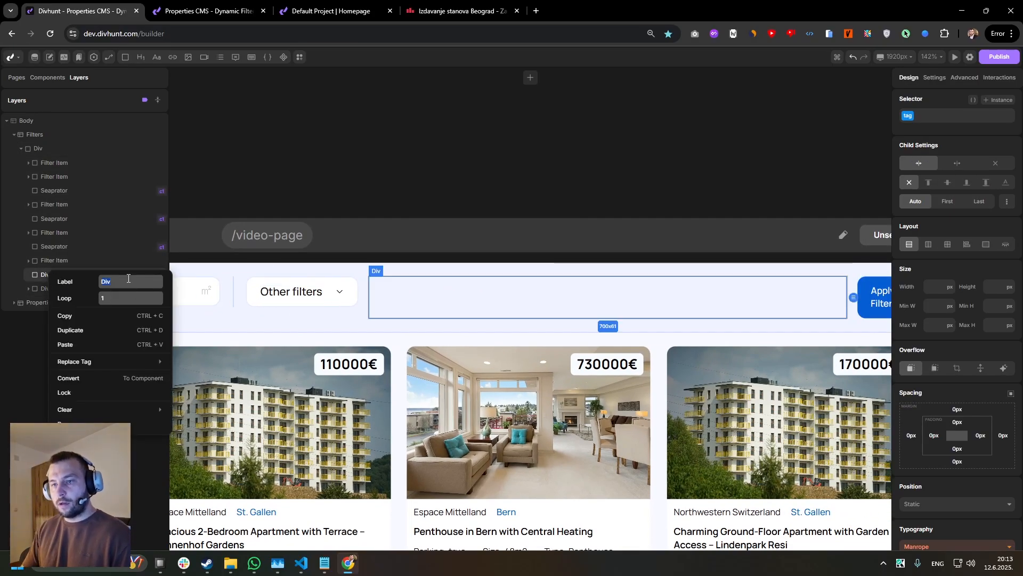
type("Heating Type")
key("Return")
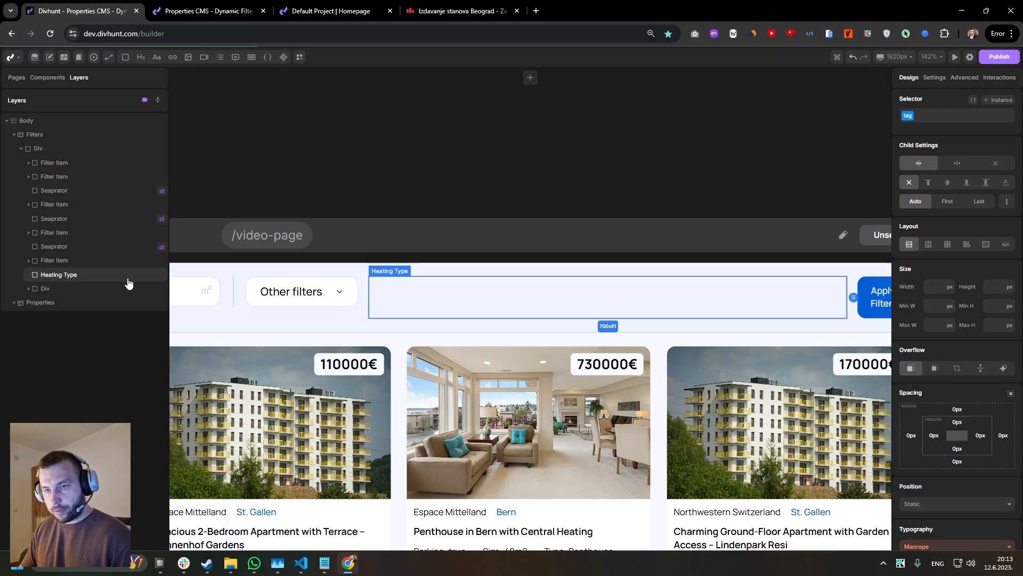
Insert a Select form element into the Heating Type div.
left_click(300, 58)
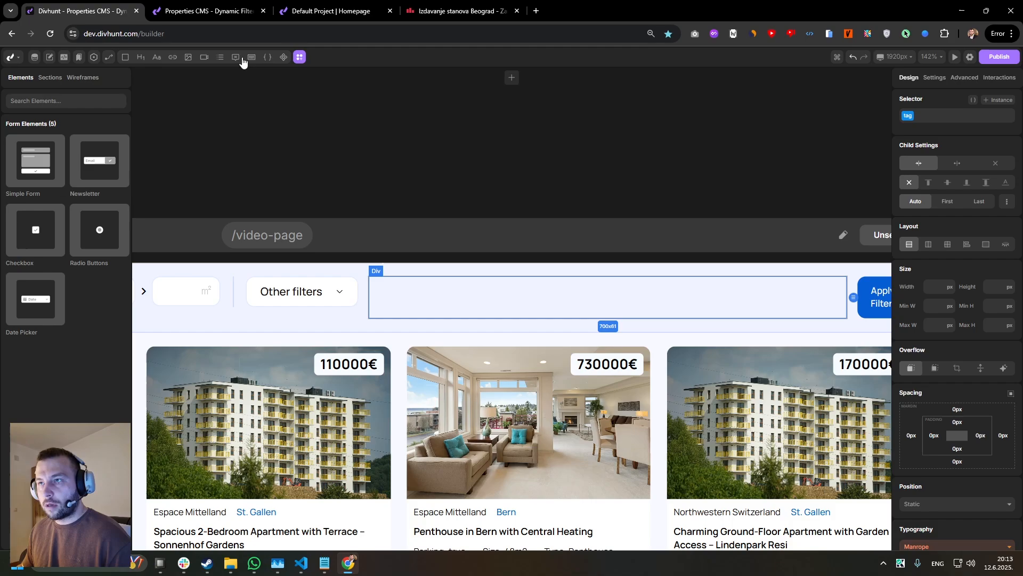
mouse_move(221, 60)
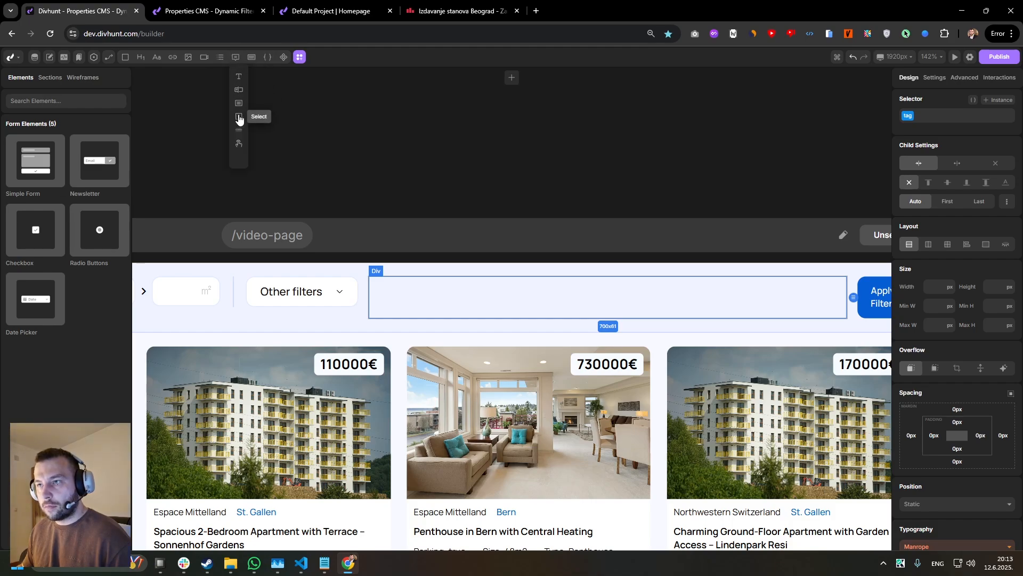
left_click(240, 117)
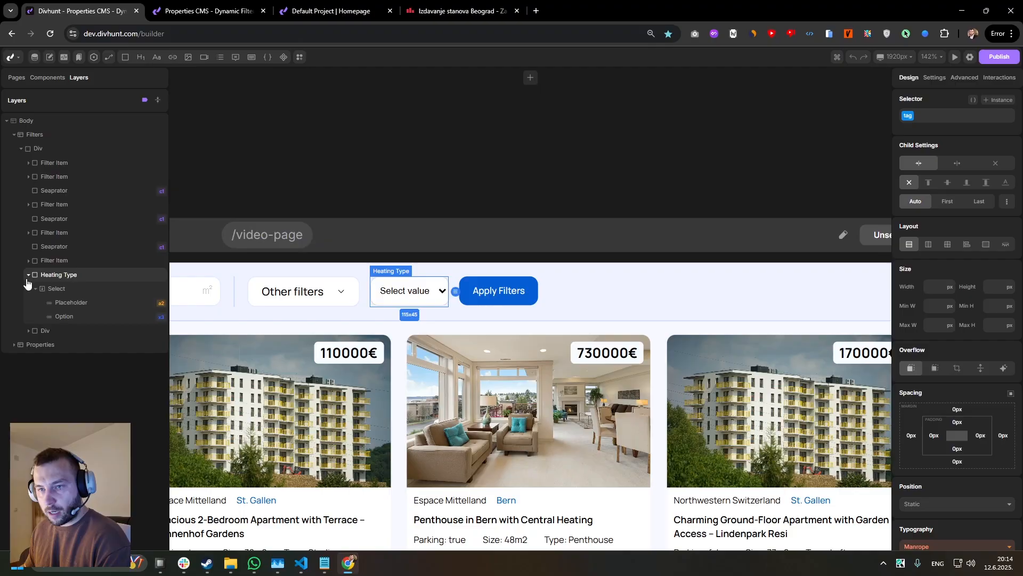
Set the content of the heating select's placeholder option to "Any".
left_click(63, 291)
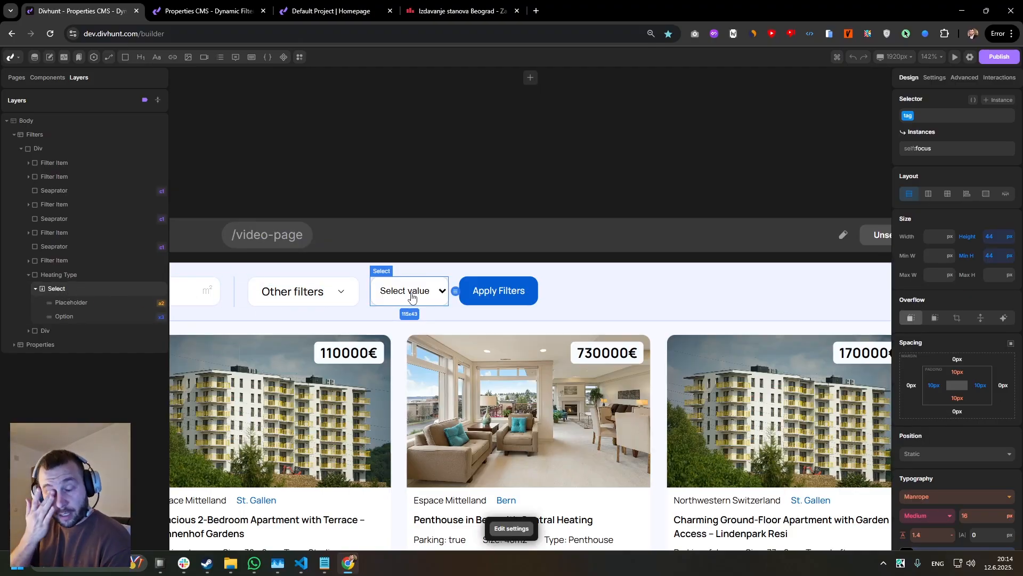
scroll(412, 302, "down", 5)
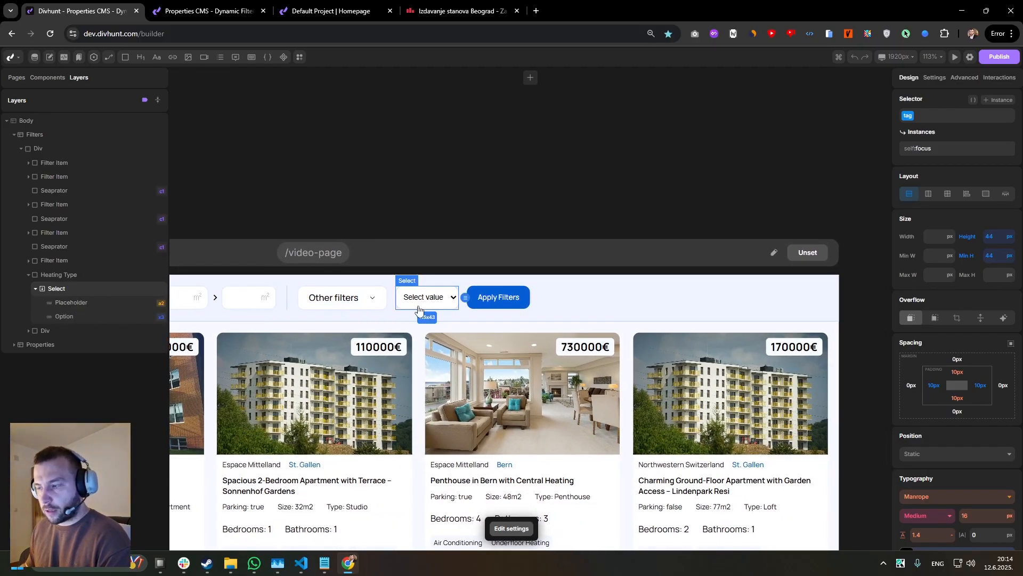
scroll(419, 320, "up", 3)
left_click(82, 307)
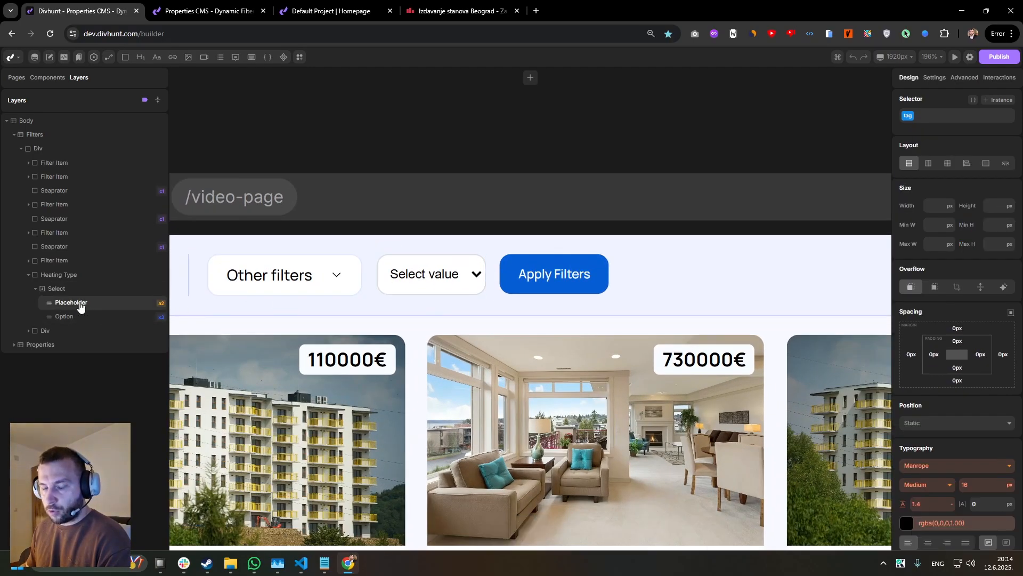
left_click(930, 80)
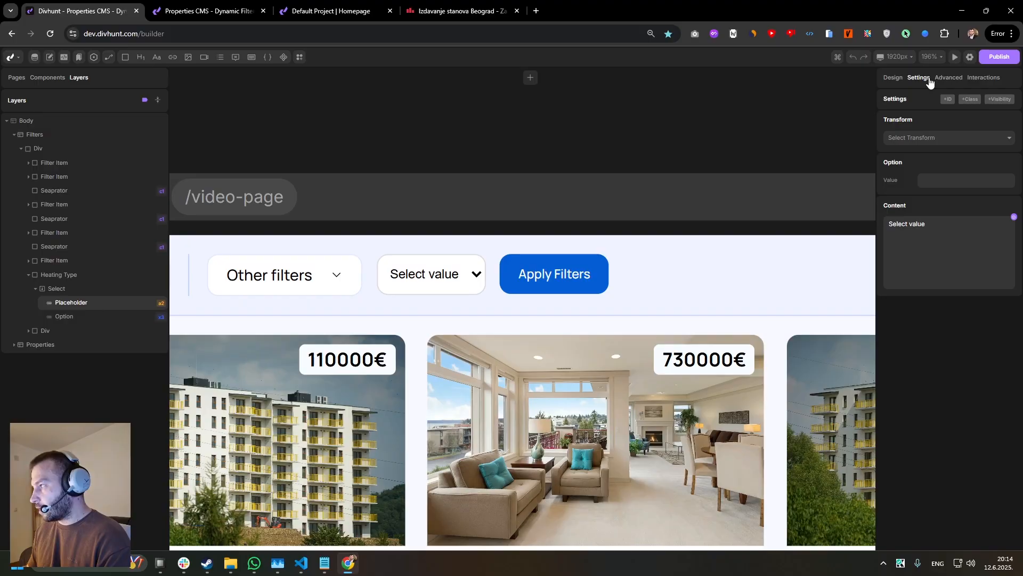
type("Ar")
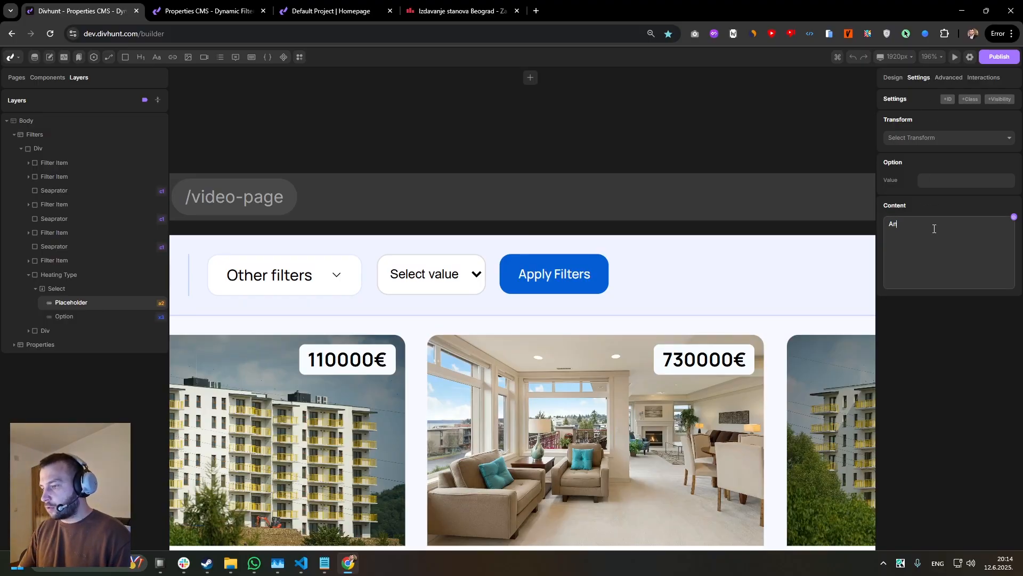
Add a Label element above the select inside Heating Type and set its text to "Heating:".
left_click(59, 293)
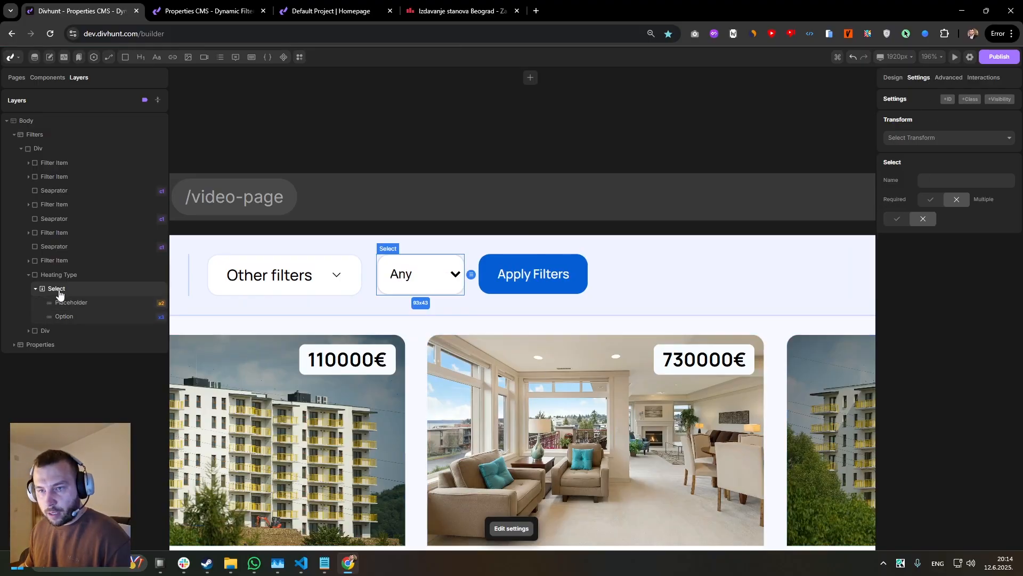
left_click(35, 290)
left_click(59, 275)
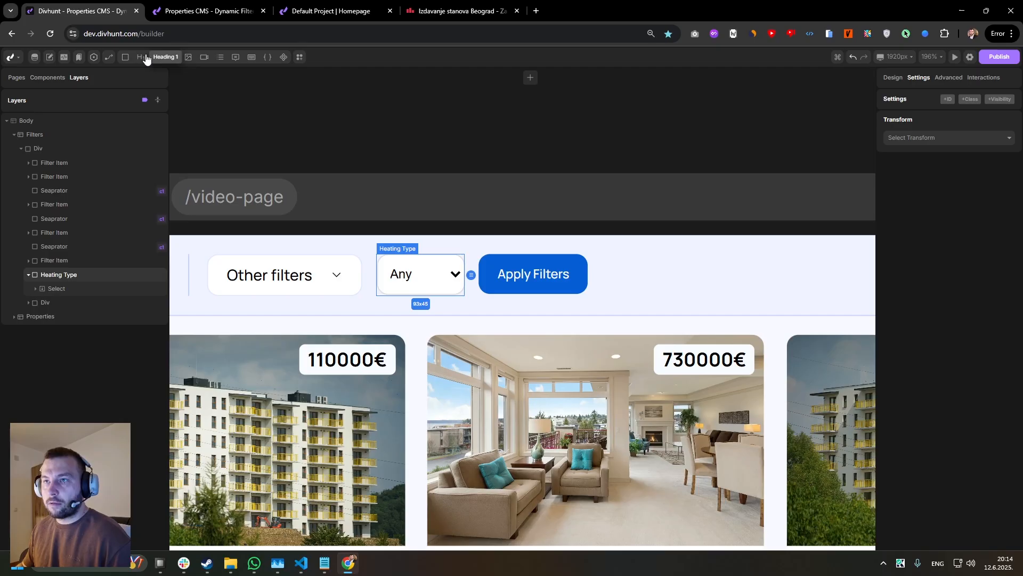
mouse_move(239, 59)
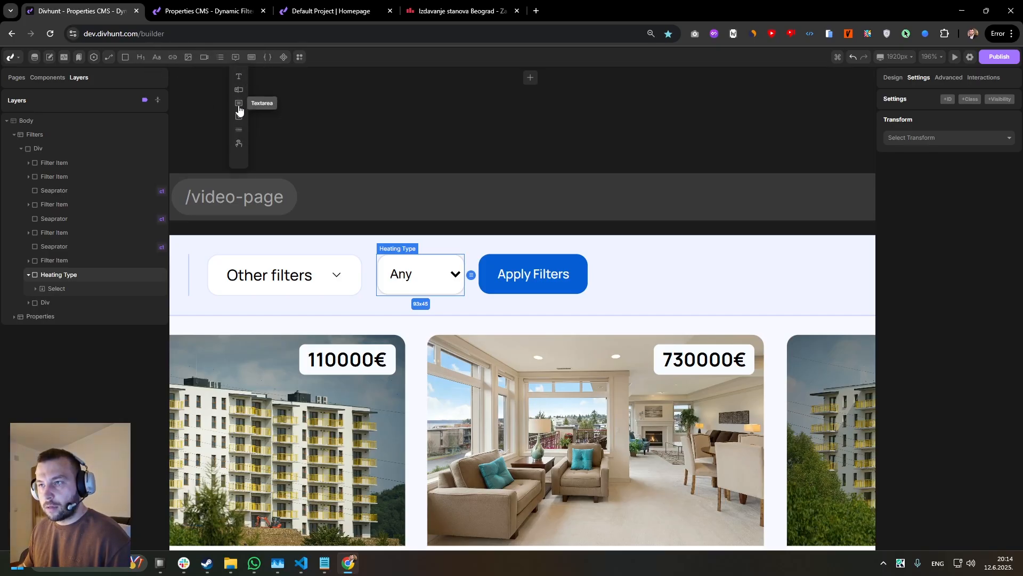
left_click_drag(237, 82, 62, 289)
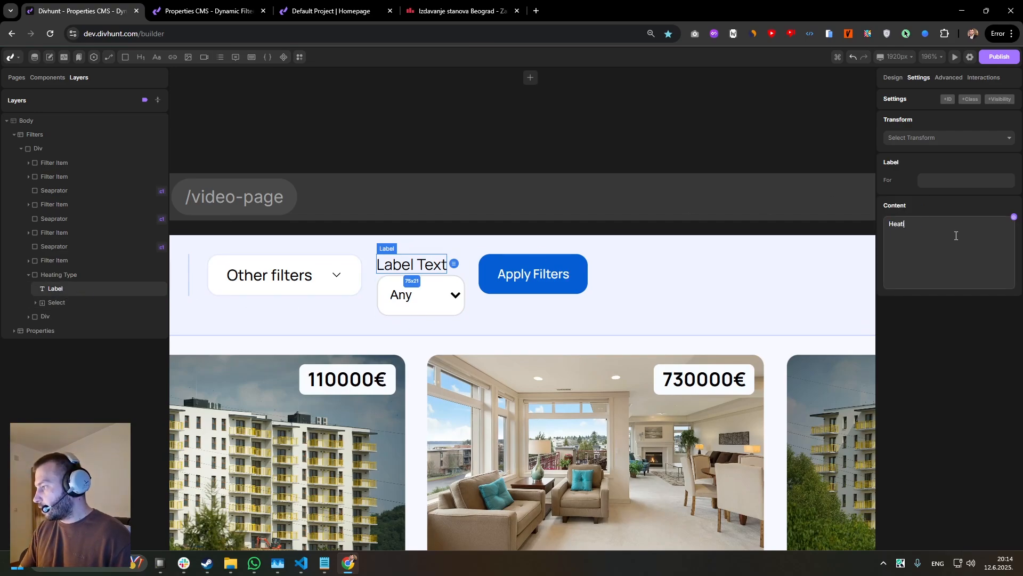
Lay out the Heating Type div as a horizontal flex row with a 15 px gap and centered alignment.
left_click(446, 314)
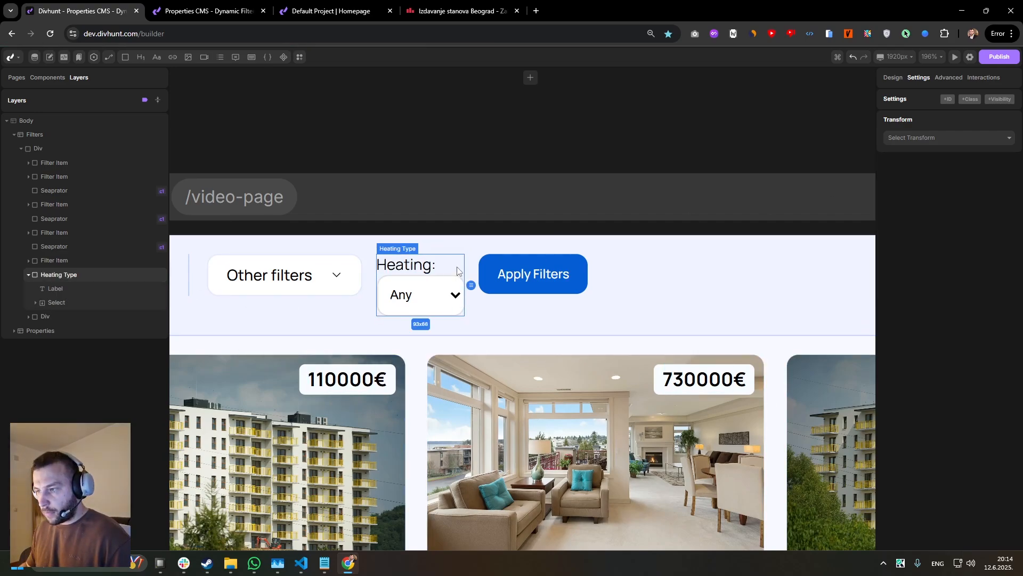
left_click(929, 244)
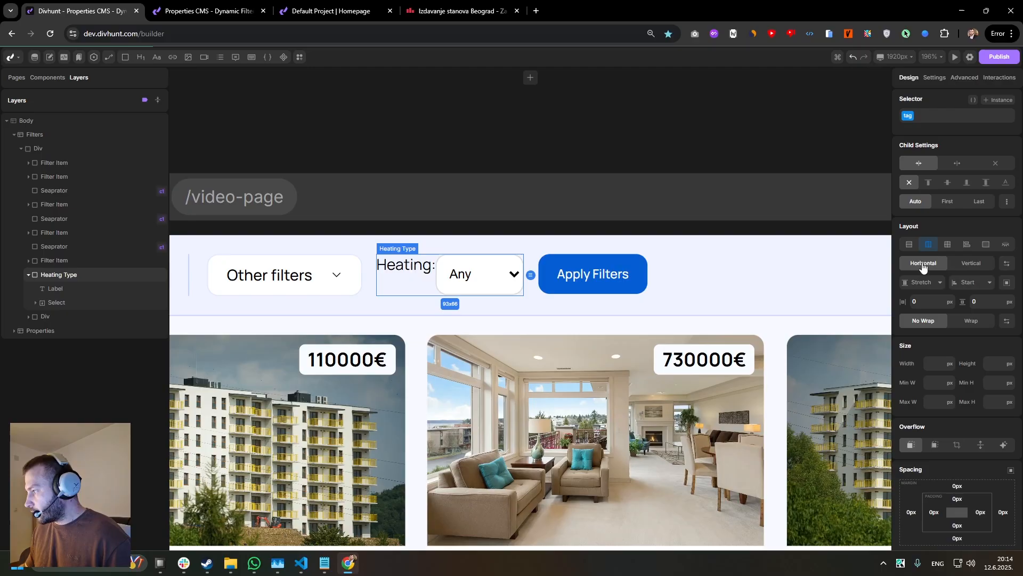
left_click(913, 302)
type("15")
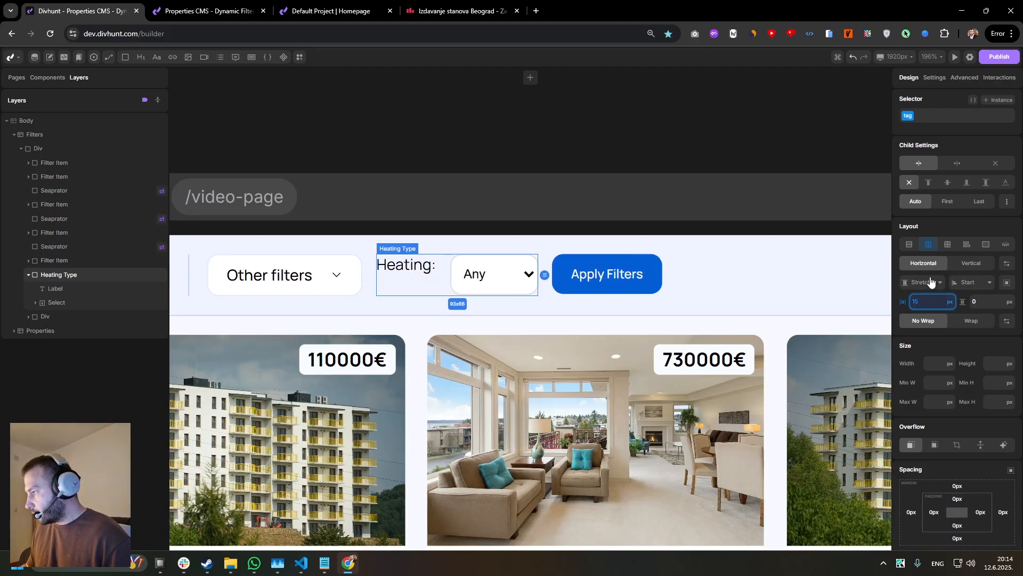
left_click(921, 282)
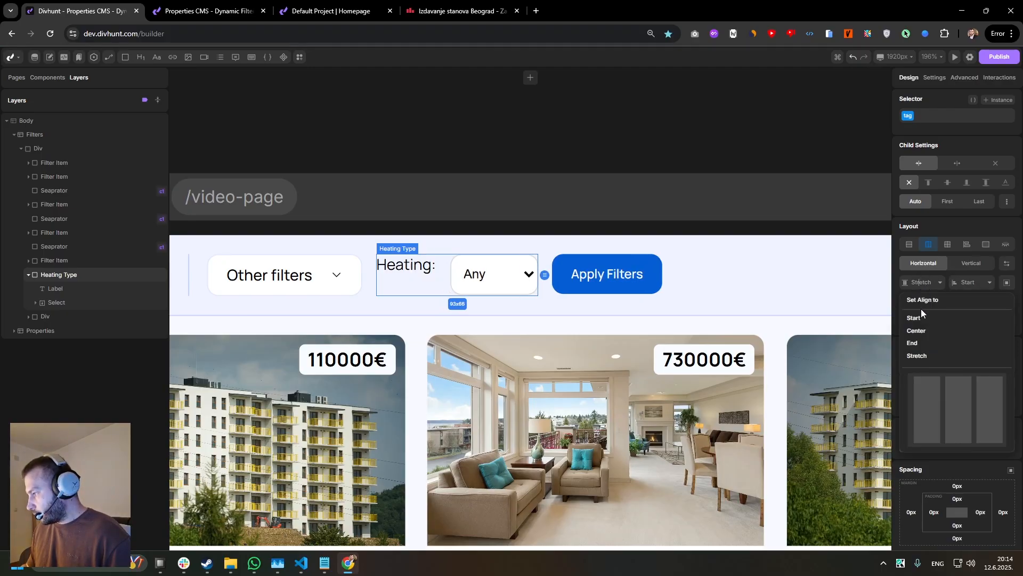
left_click(916, 331)
scroll(430, 248, "up", 5)
scroll(429, 240, "down", 5)
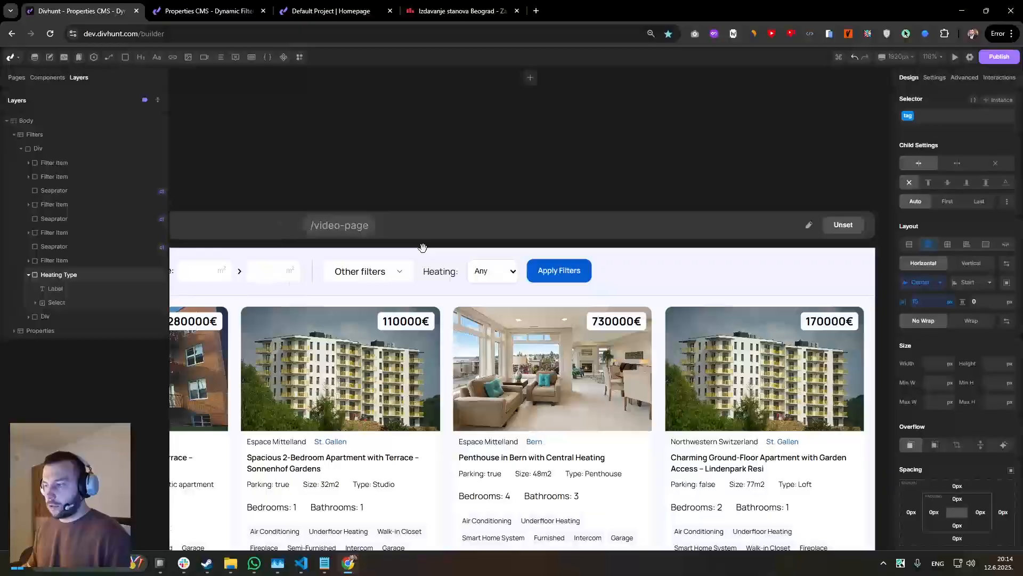
scroll(426, 245, "up", 3)
Rename the placeholder option layer inside the heating select to "Any".
left_click(539, 266)
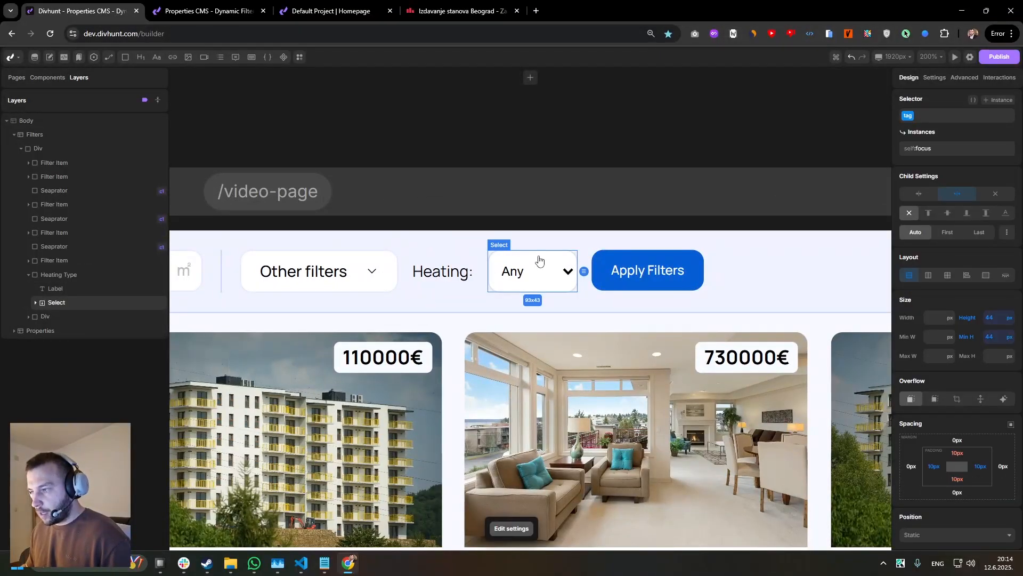
left_click(35, 302)
left_click(67, 318)
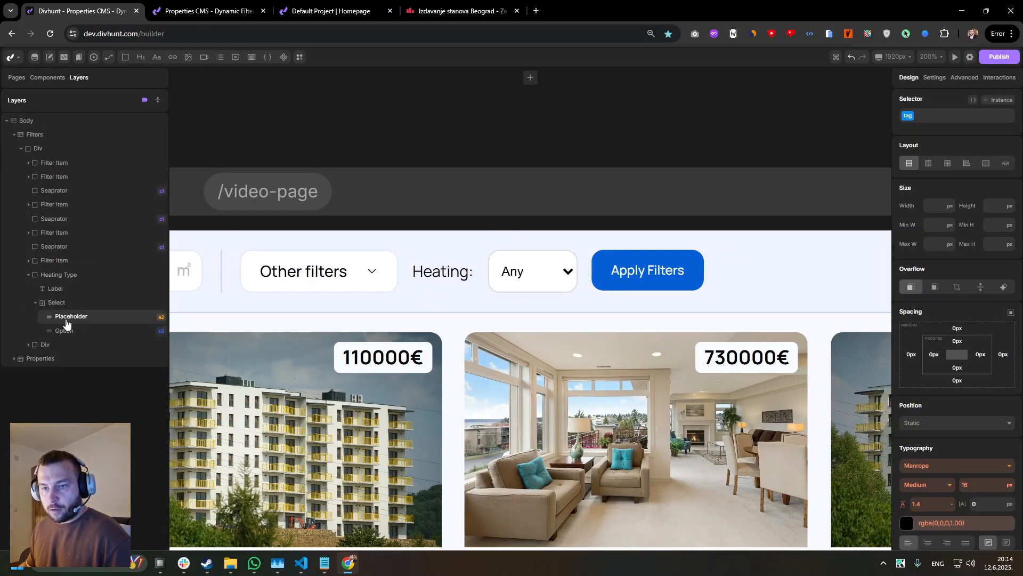
left_click(934, 79)
right_click(70, 324)
type("A")
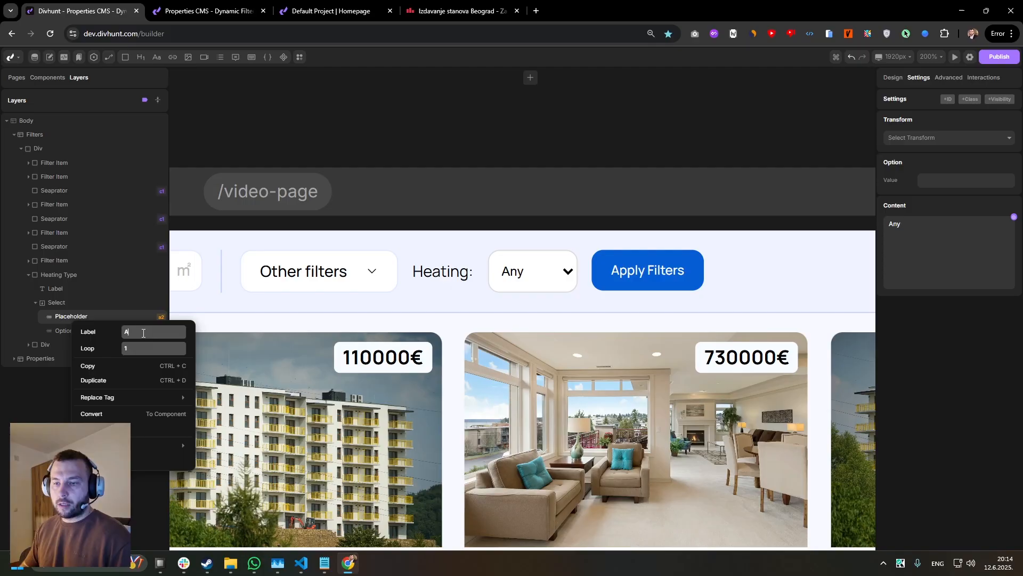
type("ny")
key("Return")
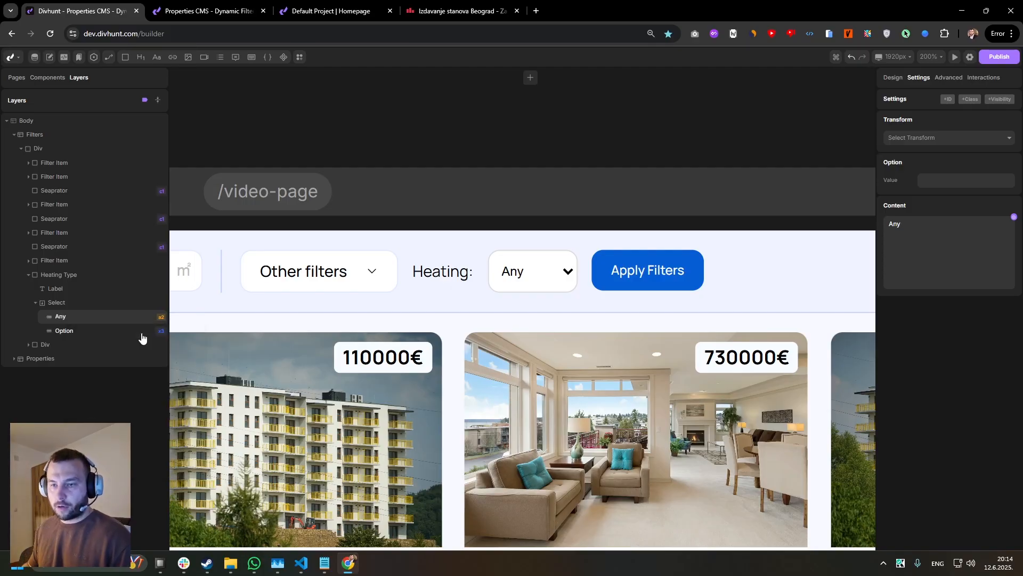
Set the Any option's value to "any".
right_click(60, 320)
left_click(65, 315)
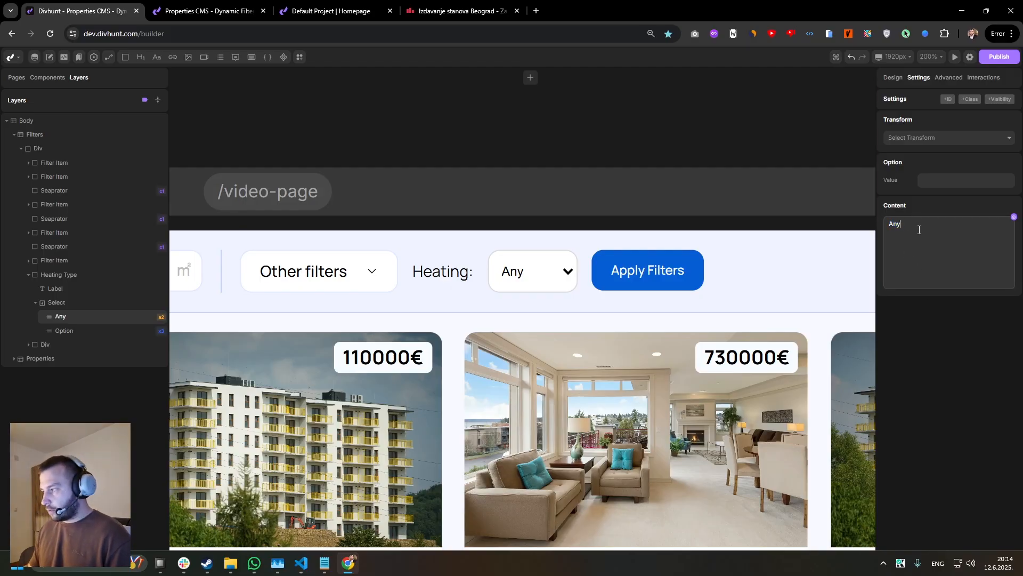
left_click(925, 181)
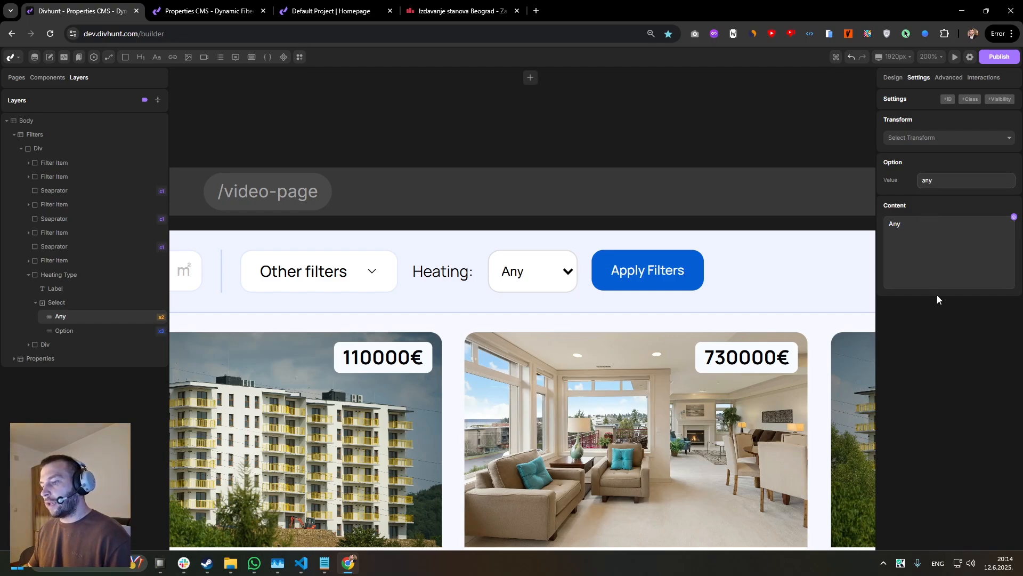
left_click_drag(934, 180, 914, 184)
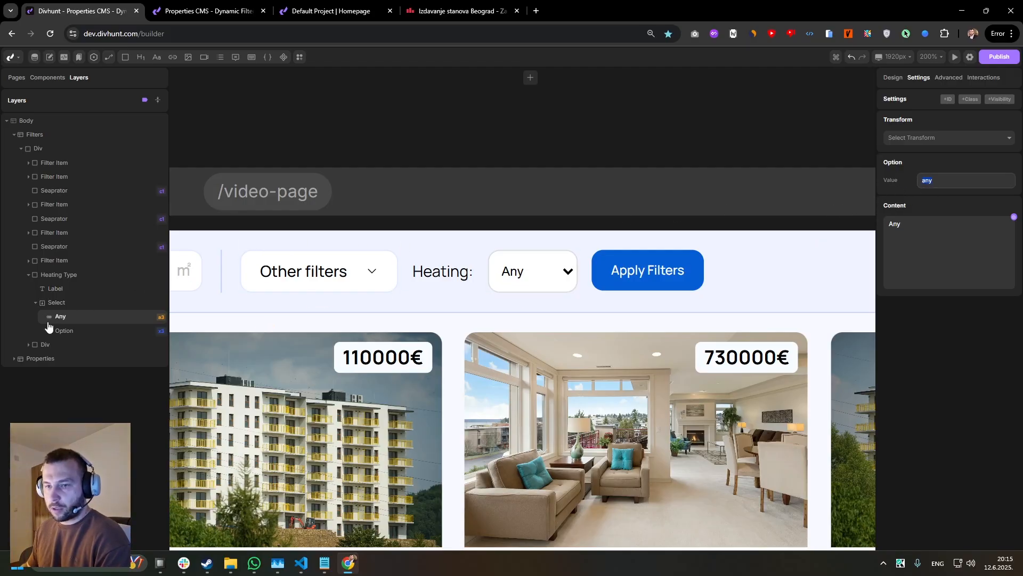
Set the first looped heating option's value and content to "Central", copied from the Notepad list.
left_click(65, 333)
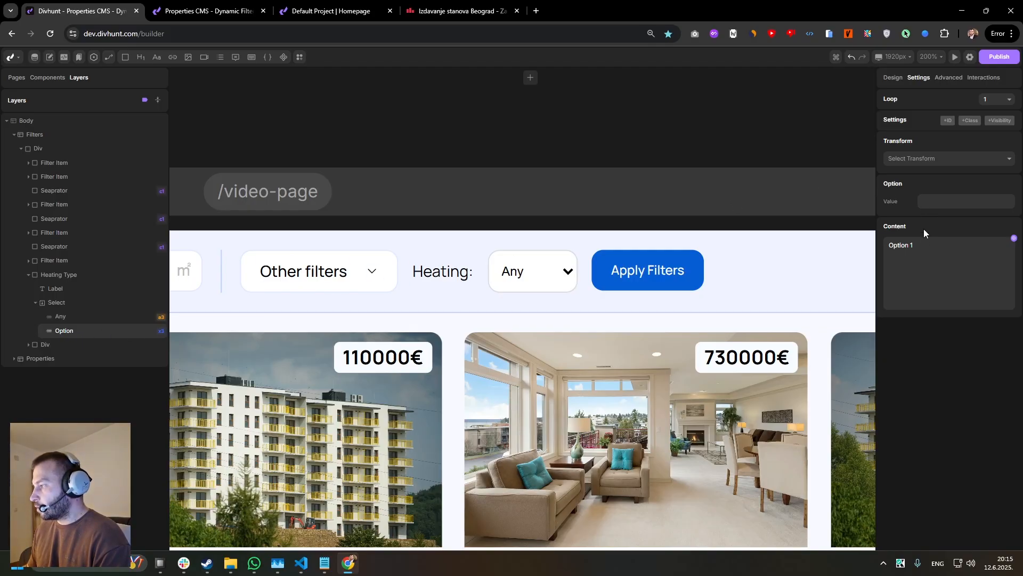
left_click_drag(914, 245, 900, 247)
left_click(939, 201)
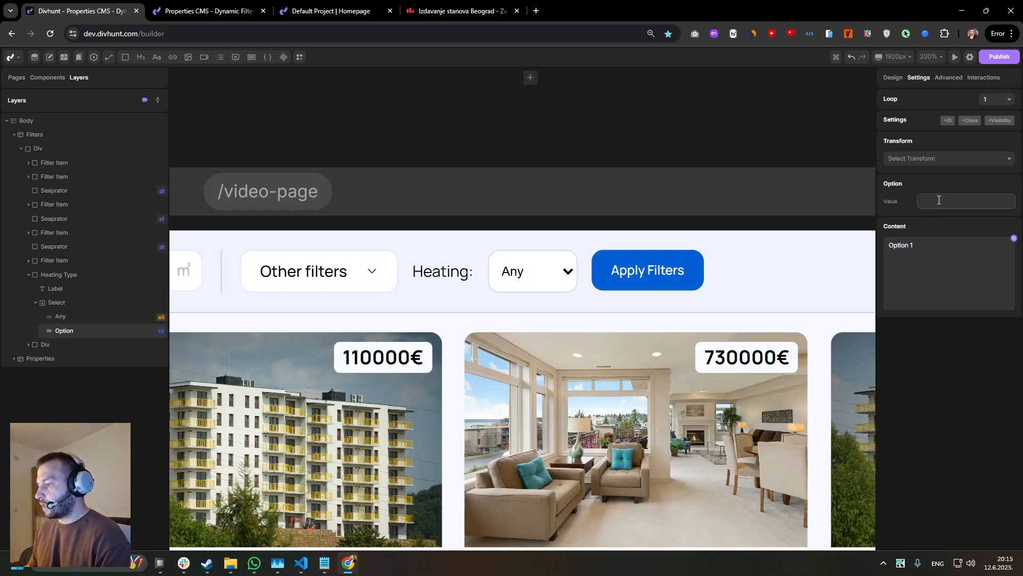
mouse_move(324, 563)
left_click(342, 505)
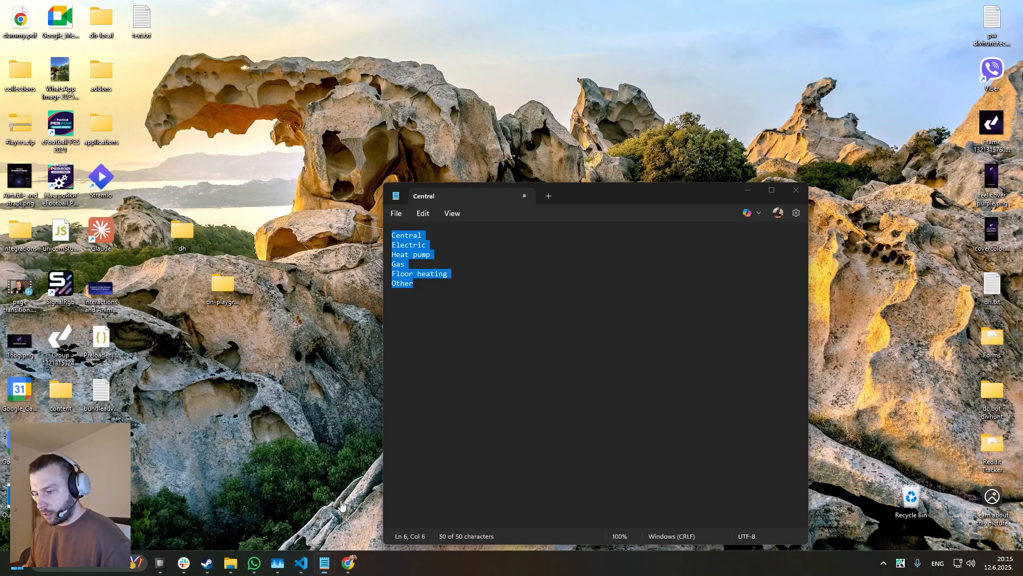
left_click_drag(427, 234, 381, 235)
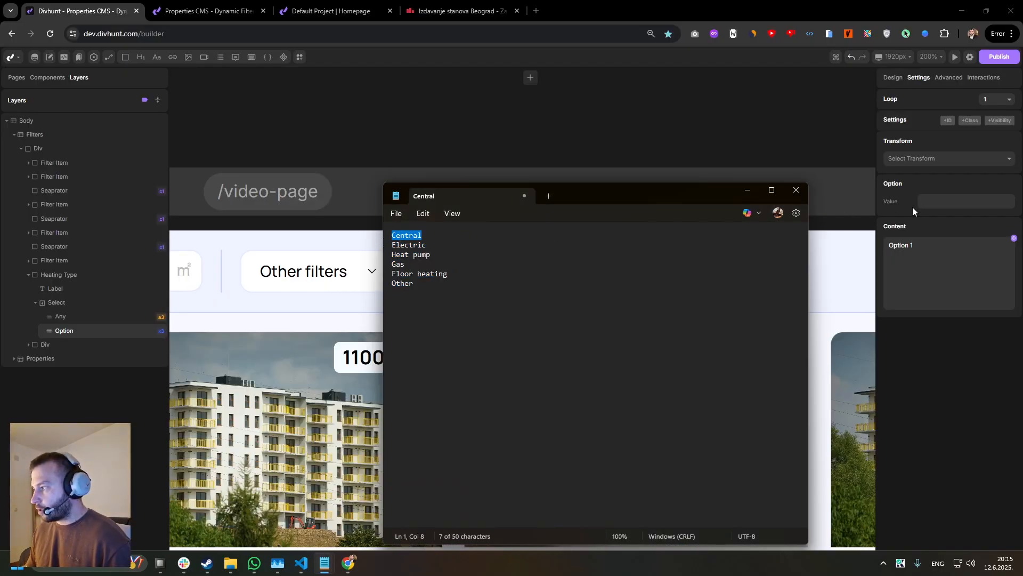
left_click_drag(446, 241, 383, 238)
key("ctrl+c")
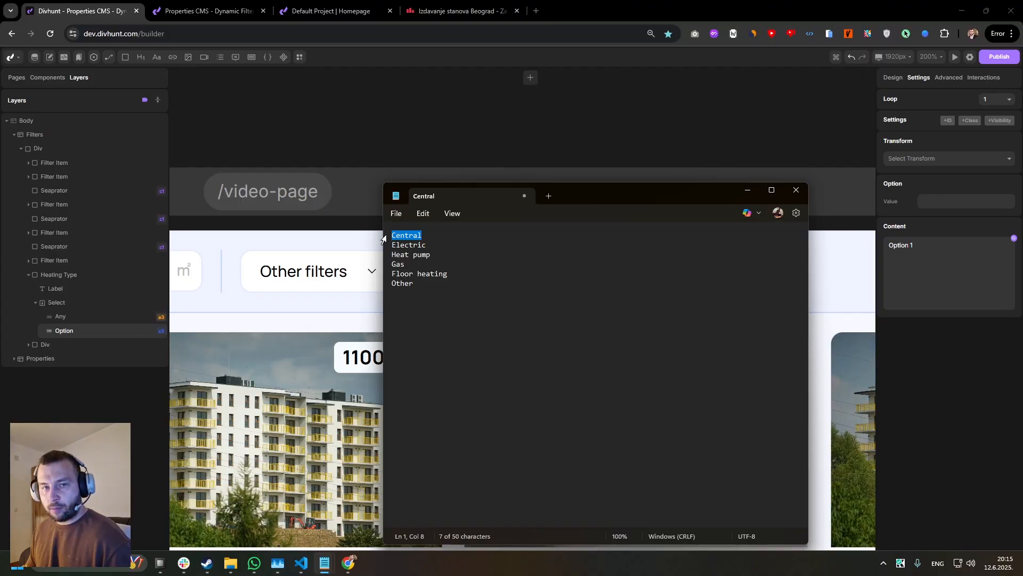
left_click(935, 207)
key("ctrl+v")
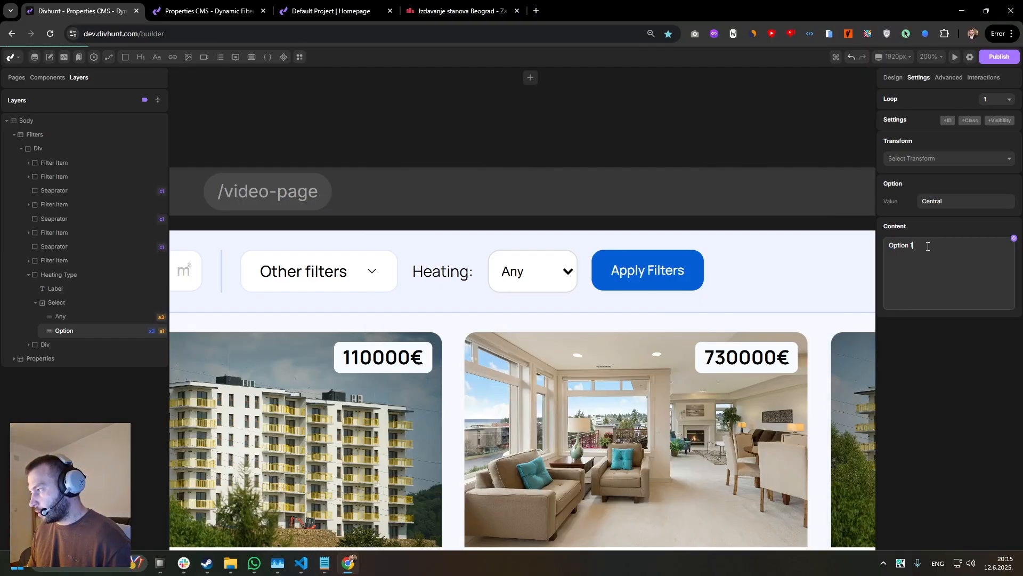
Set the value and content of loop item 2 of the heating option to "Electric" from the Notepad list.
left_click(994, 99)
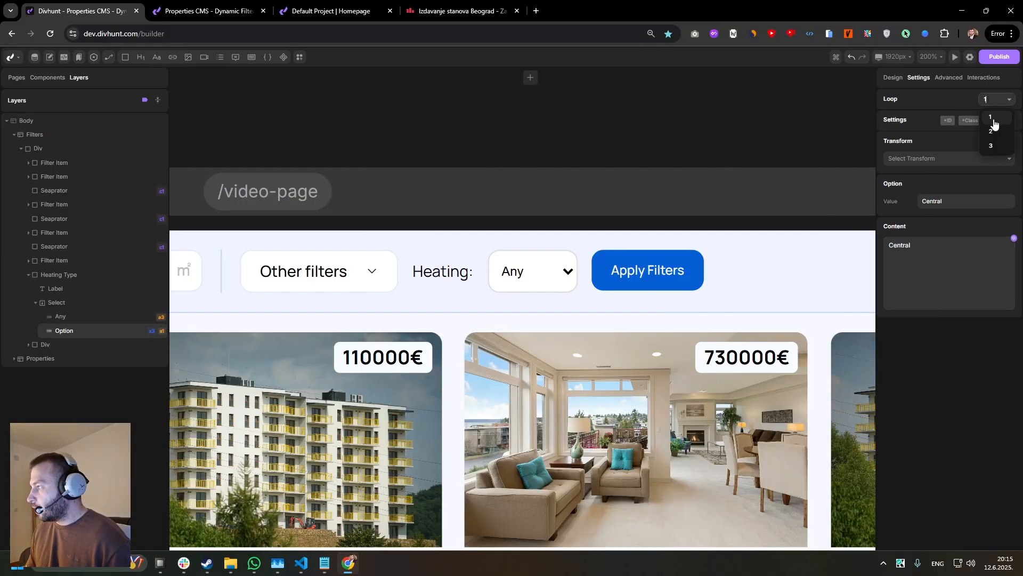
left_click(997, 129)
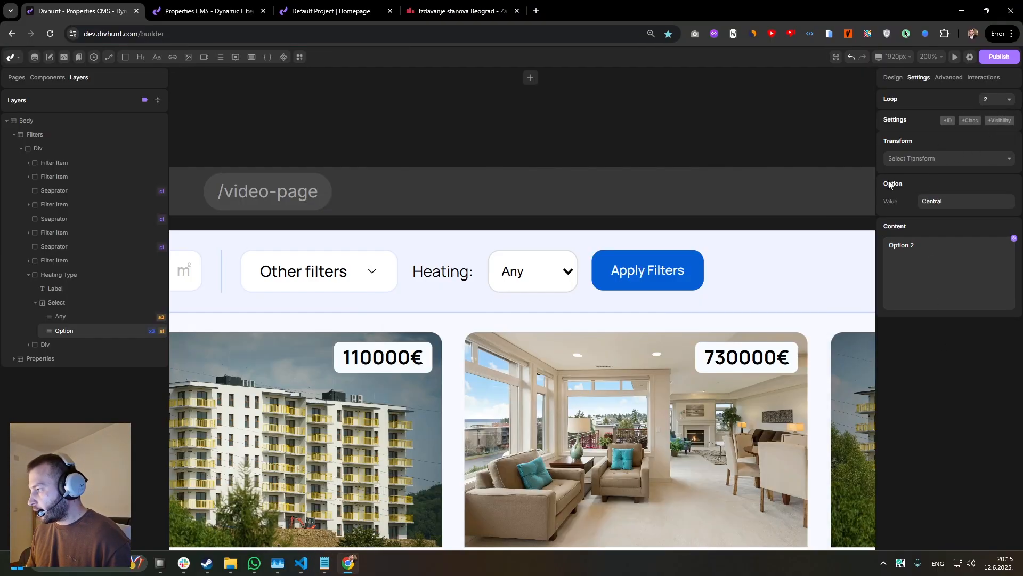
left_click(325, 563)
left_click_drag(427, 246, 388, 248)
key("ctrl+c")
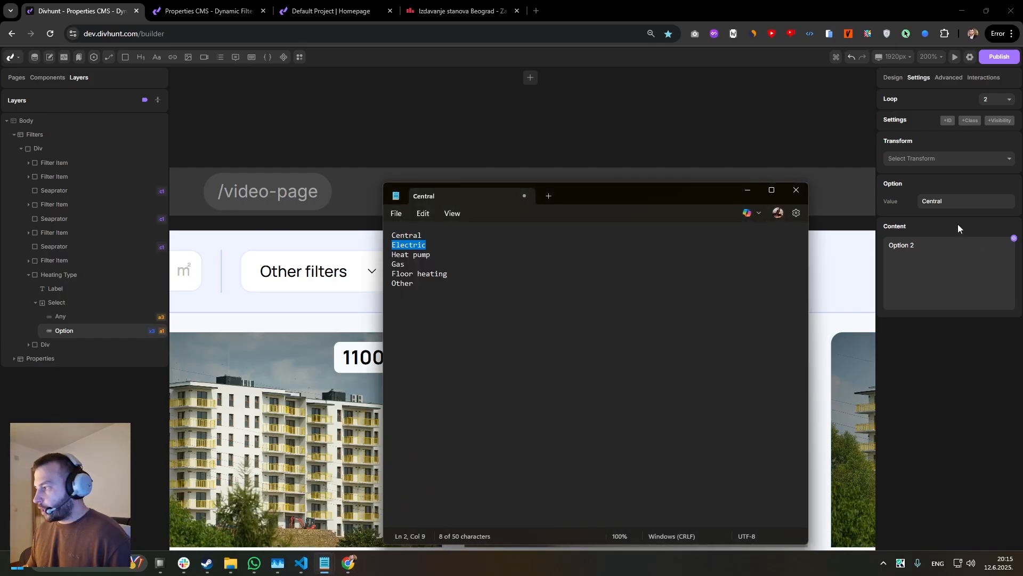
double_click(938, 201)
key("ctrl+v")
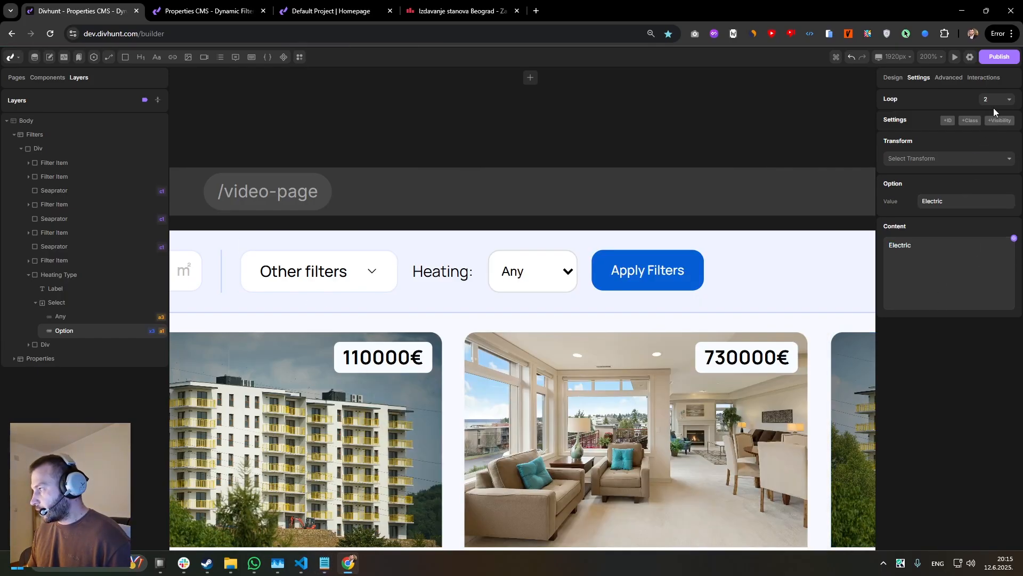
Set the value and content of loop item 3 of the heating option to "Heat pump" from the Notepad list.
left_click(995, 100)
left_click(997, 144)
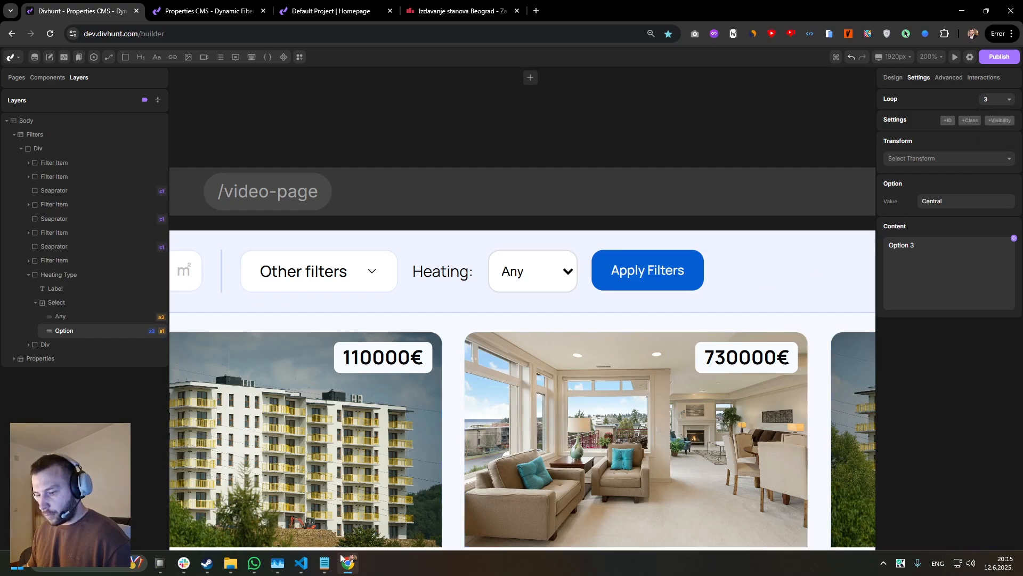
mouse_move(324, 563)
left_click(341, 501)
left_click(443, 260)
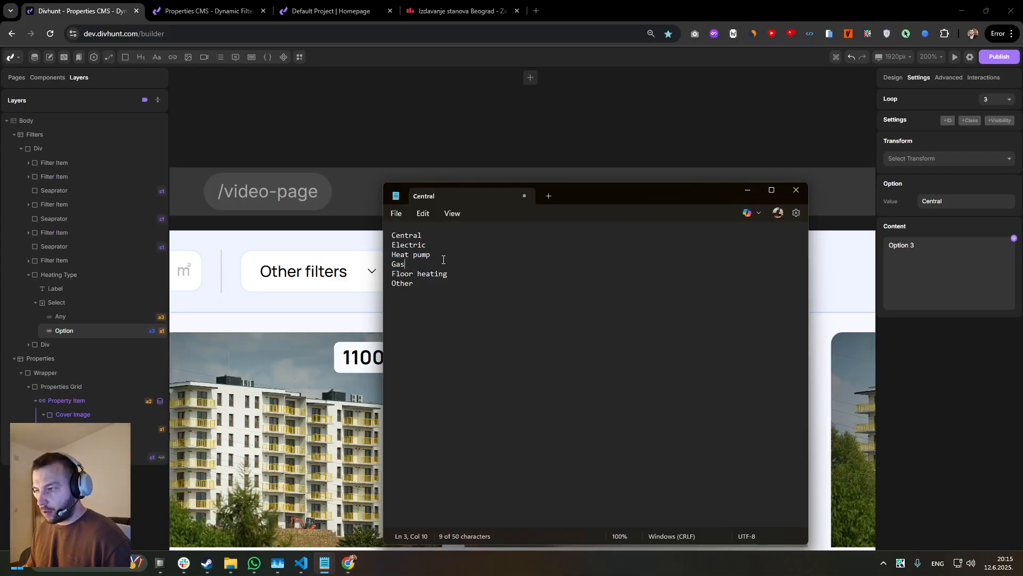
left_click_drag(442, 256, 382, 258)
key("ctrl+c")
left_click(959, 260)
key("ctrl+a")
key("ctrl+v")
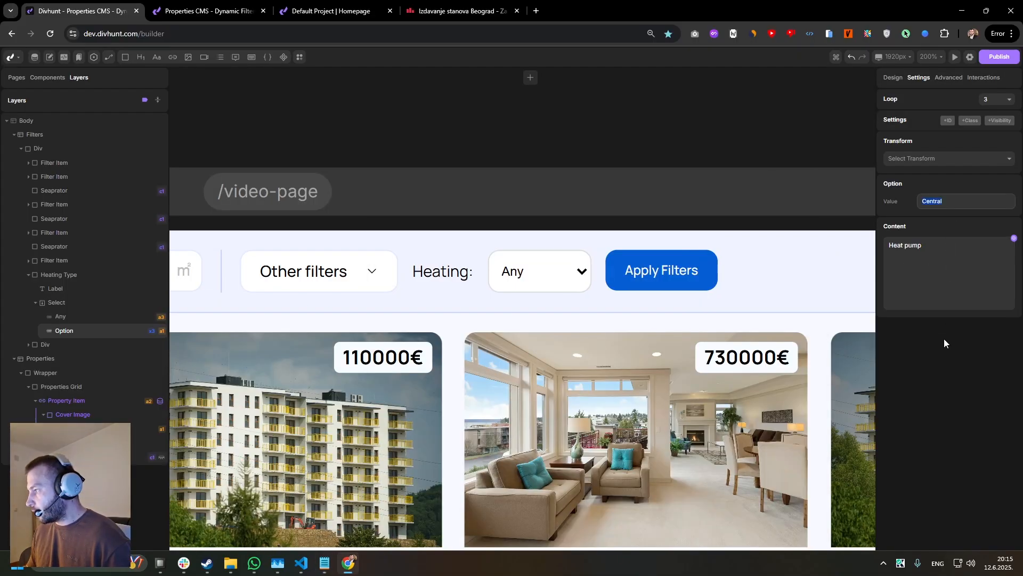
key("ctrl+v")
left_click(949, 364)
Increase the loop count of the heating select's Option layer to 6.
left_click(992, 100)
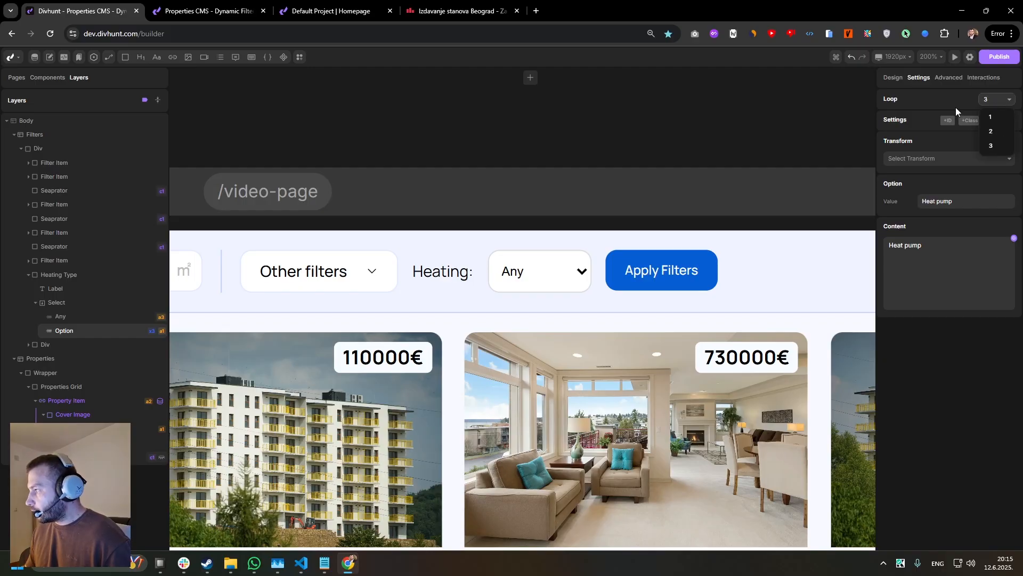
left_click(990, 116)
right_click(99, 331)
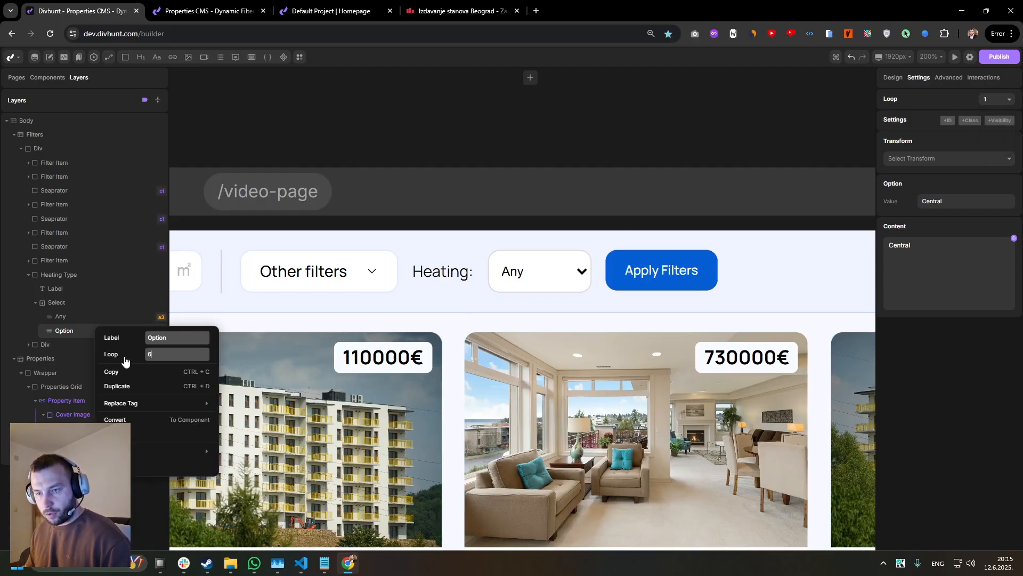
left_click(66, 303)
left_click(107, 332)
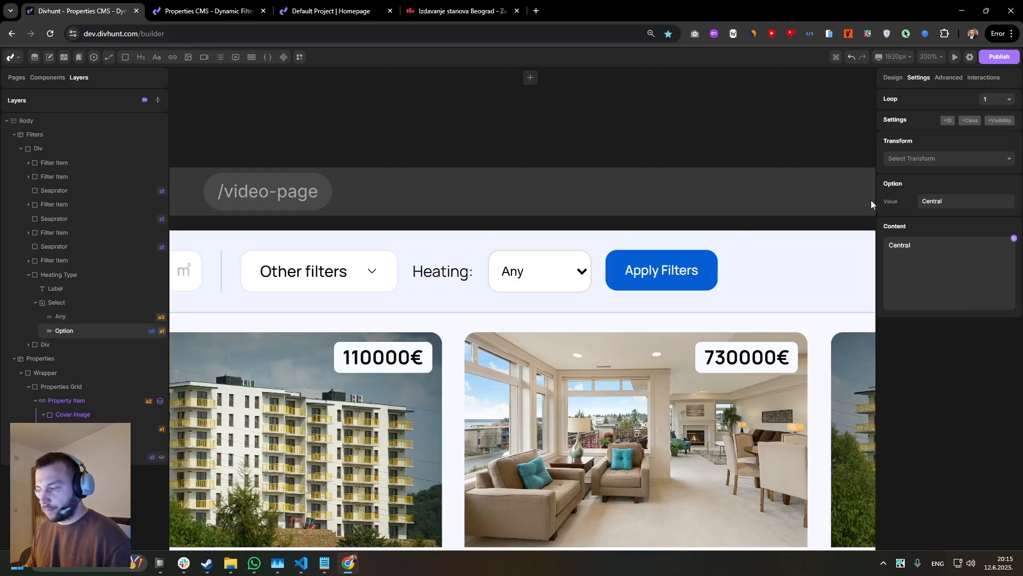
Set the value and content of loop item 4 of the heating option to "Gas" from the Notepad list.
left_click(1000, 103)
left_click(994, 157)
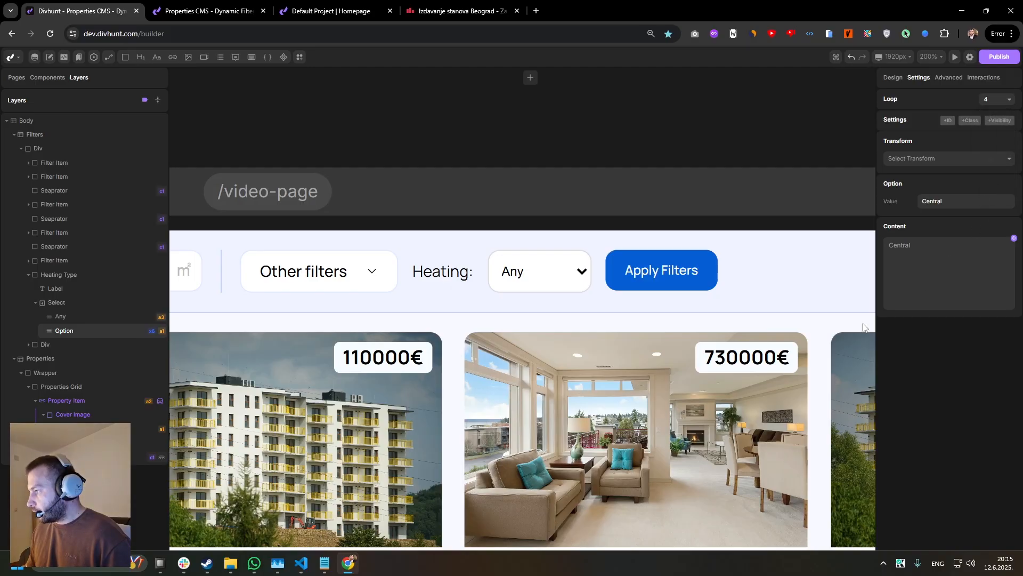
left_click(325, 563)
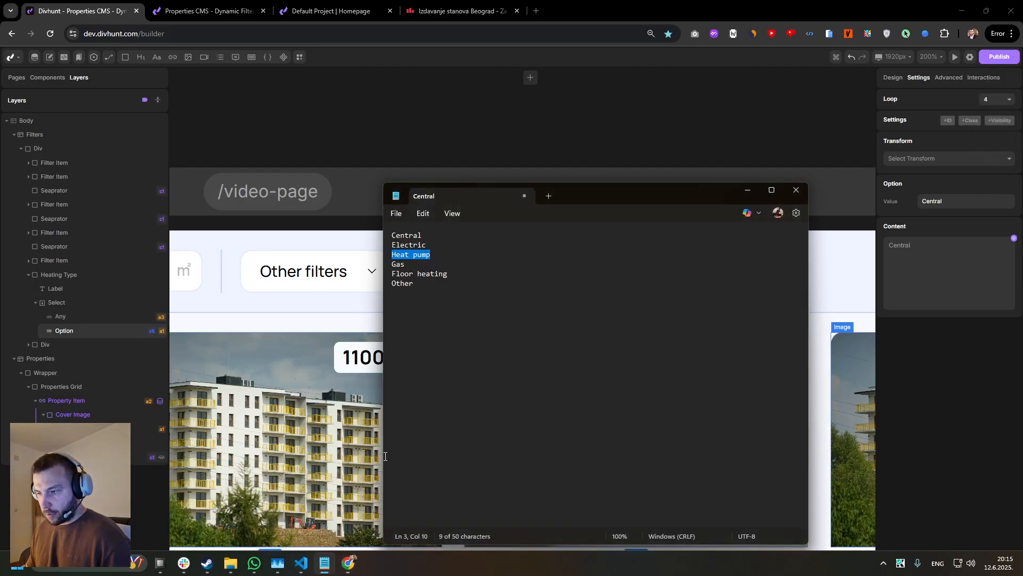
left_click_drag(433, 264, 370, 266)
key("ctrl+c")
double_click(950, 204)
key("ctrl+v")
double_click(955, 288)
key("ctrl+v")
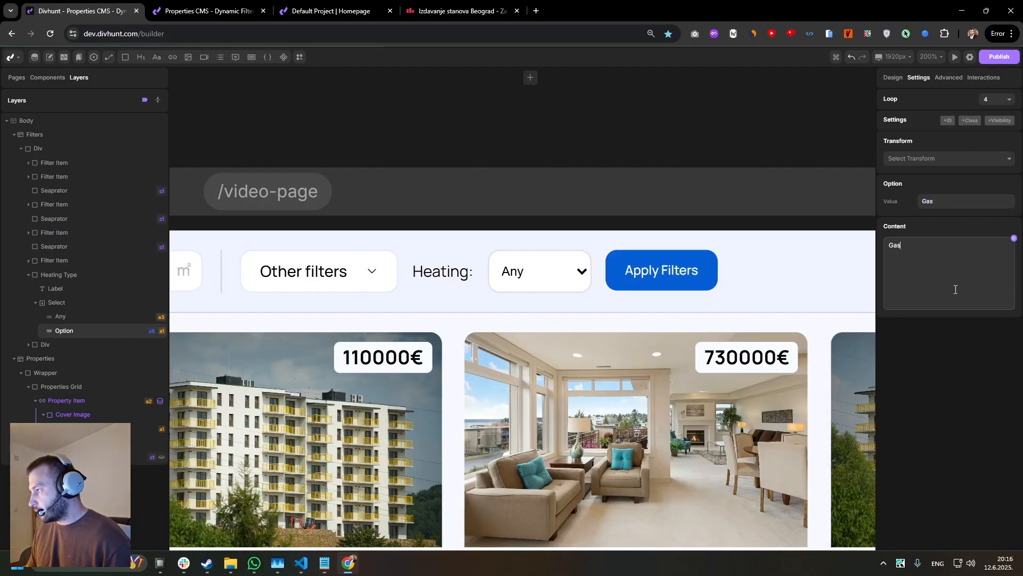
Set the content and value of loop item 5 of the heating option to "Floor heating" from the Notepad list.
left_click(997, 100)
left_click(993, 178)
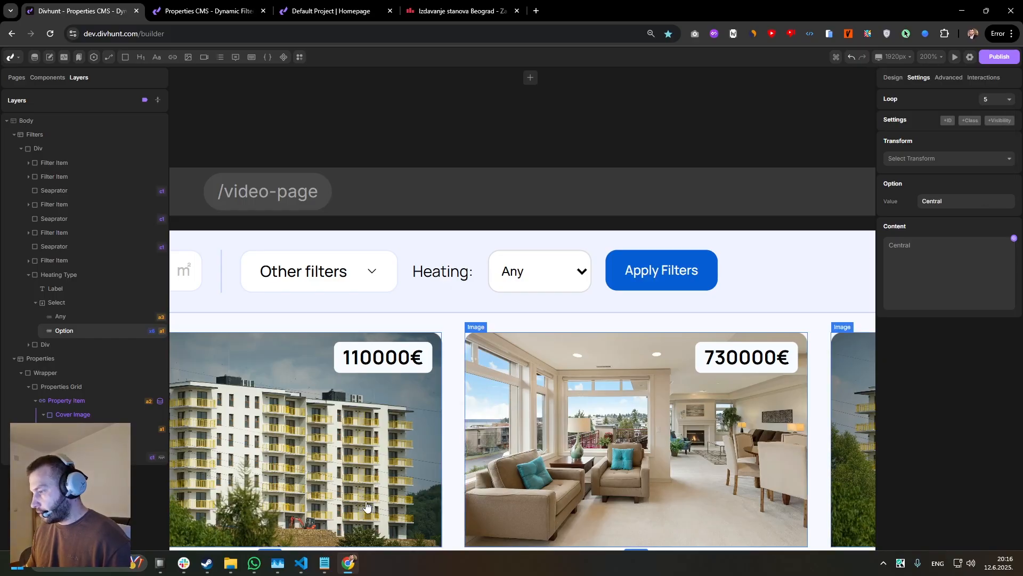
left_click(324, 564)
left_click_drag(447, 272, 393, 272)
key("ctrl+c")
double_click(955, 287)
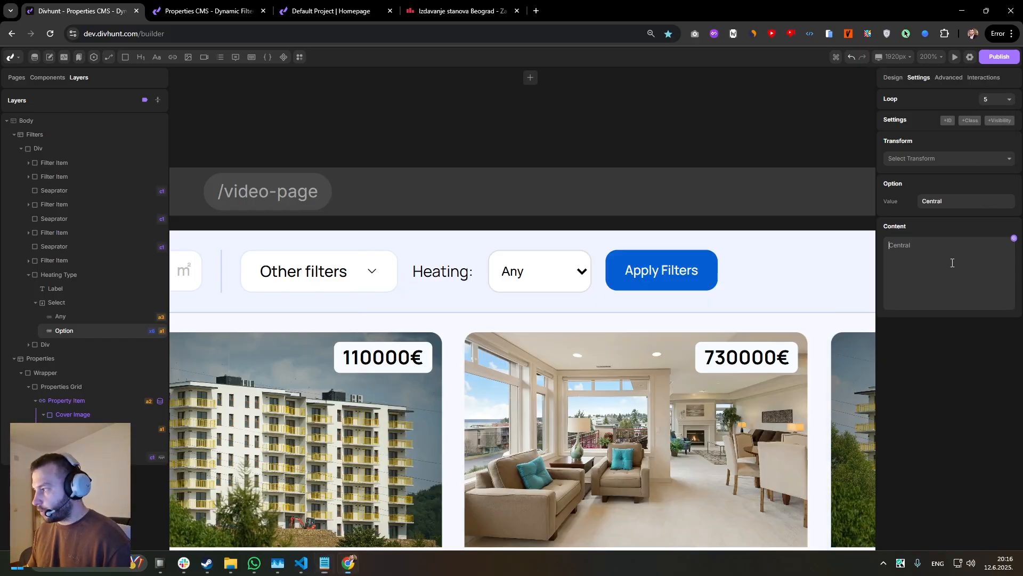
key("ctrl+v")
left_click(962, 203)
double_click(962, 203)
key("ctrl+v")
Set the content and value of loop item 6 of the heating option to "Other" from the Notepad list.
left_click(990, 97)
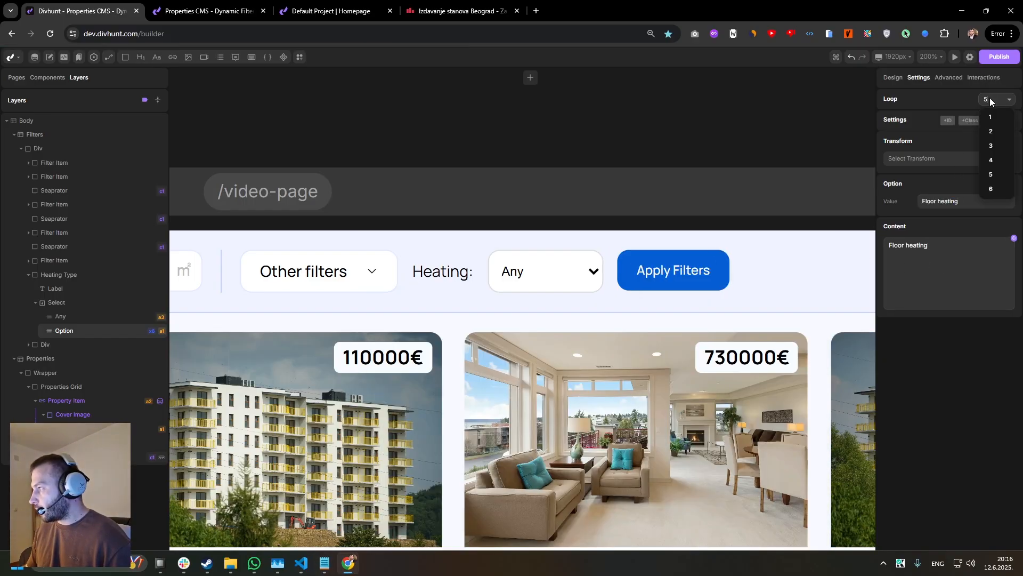
left_click(995, 193)
left_click(326, 565)
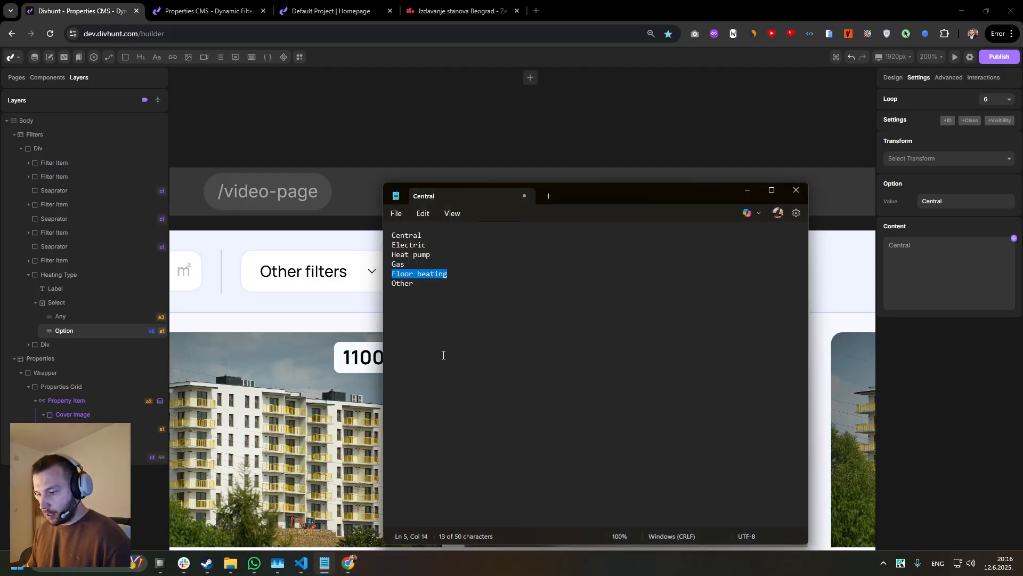
left_click_drag(421, 283, 392, 283)
key("ctrl+c")
left_click(932, 290)
key("ctrl+v")
double_click(949, 207)
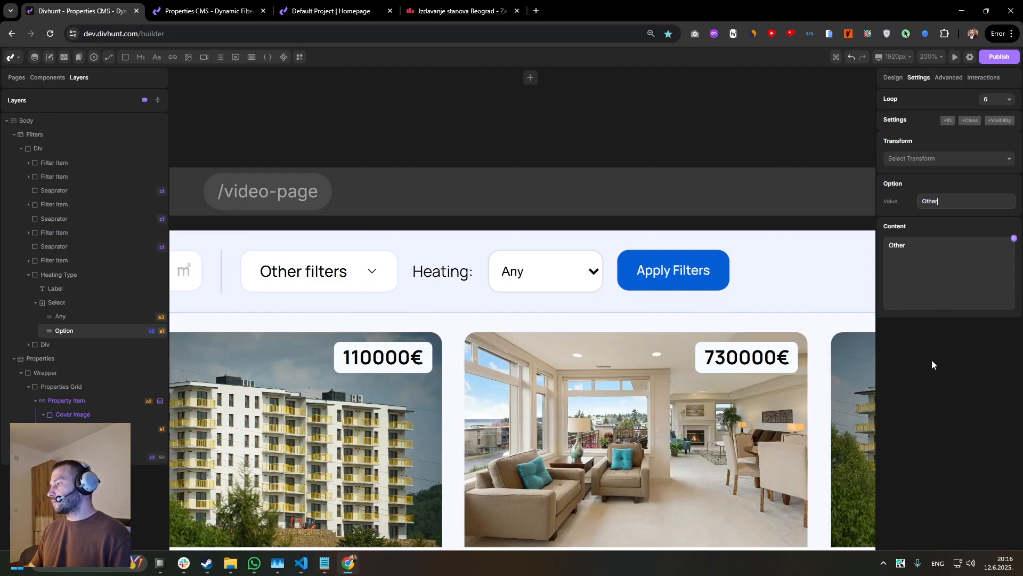
key("ctrl+v")
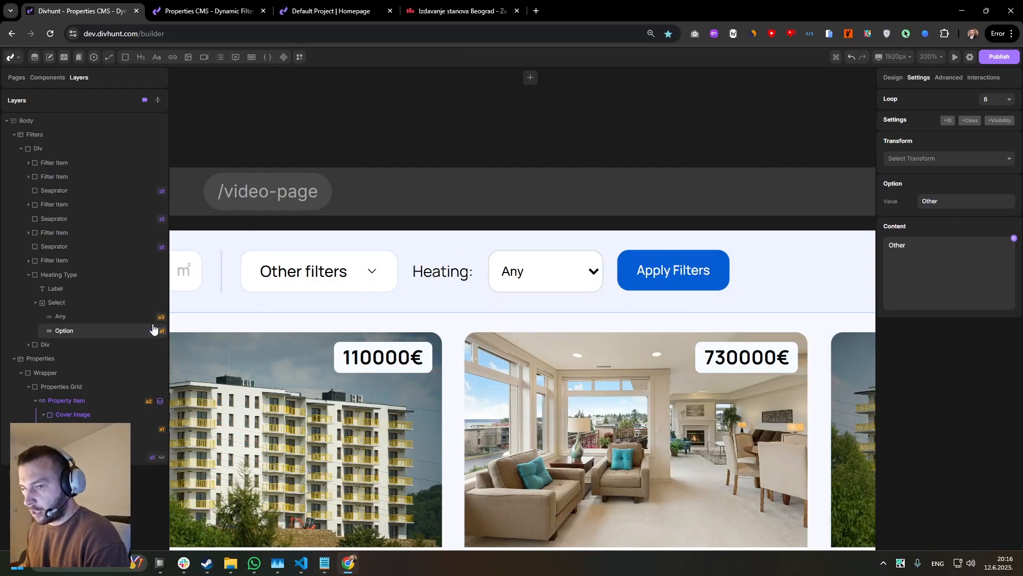
On the live properties page, try the Central, Electric, Heat pump and Floor heating choices in the heating select.
left_click(213, 11)
left_click(598, 67)
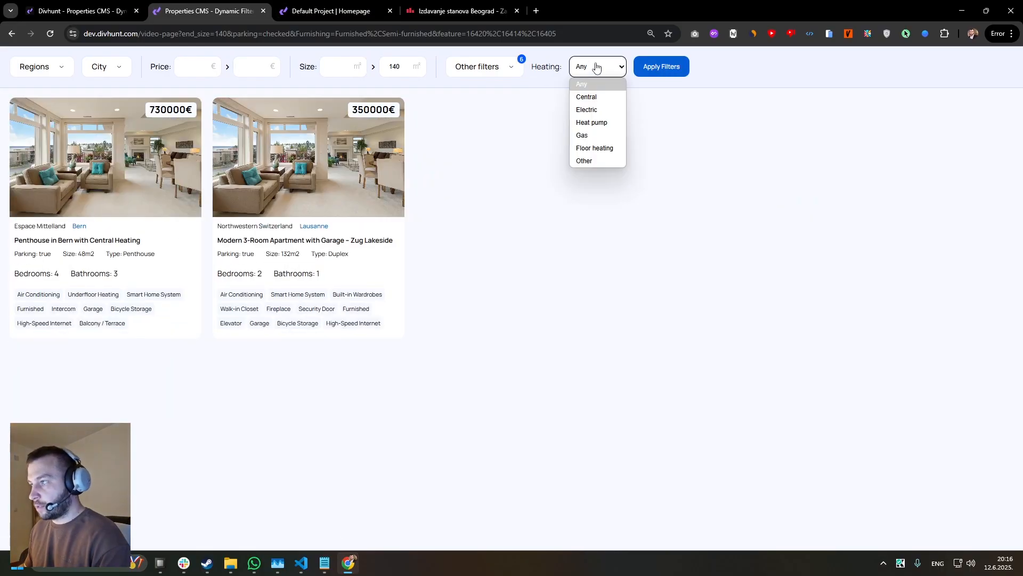
left_click(591, 92)
left_click(593, 72)
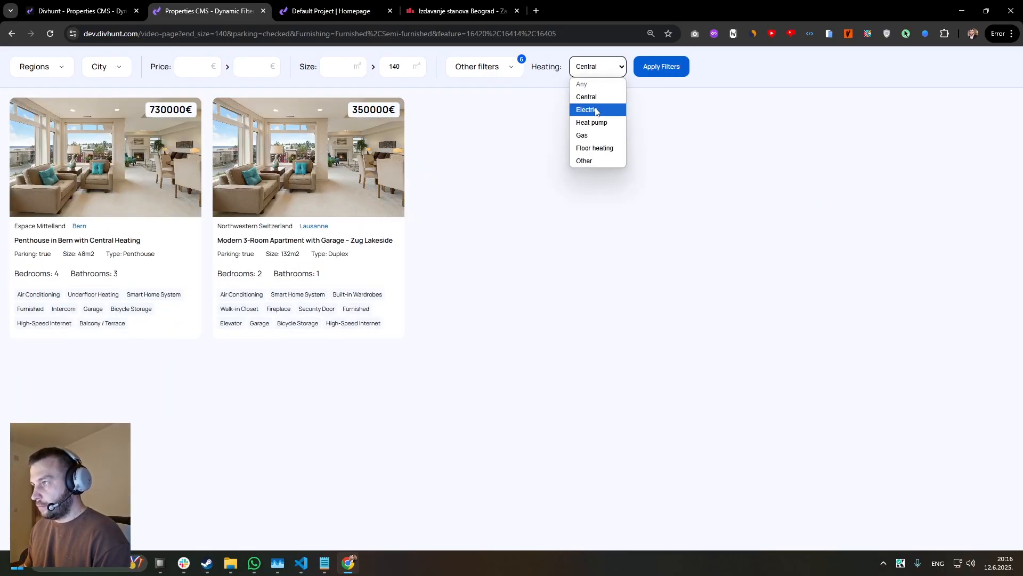
left_click(598, 110)
left_click(598, 71)
left_click(596, 123)
left_click(586, 70)
left_click(552, 106)
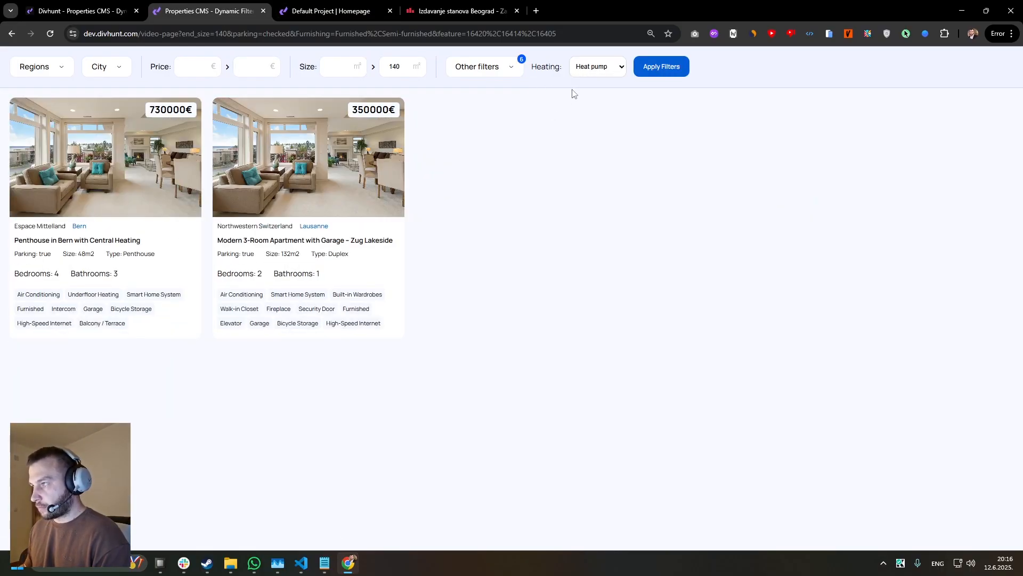
left_click(584, 71)
left_click(589, 96)
left_click(592, 74)
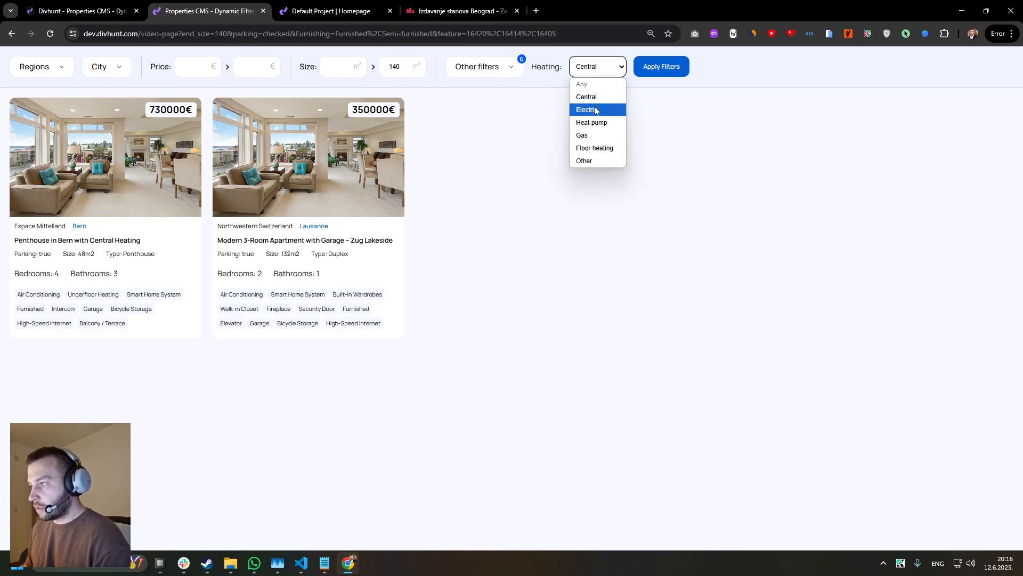
left_click(592, 109)
left_click(592, 75)
left_click(595, 148)
In the builder, open the dynamic filter settings of the Property Item in the properties grid.
left_click(107, 11)
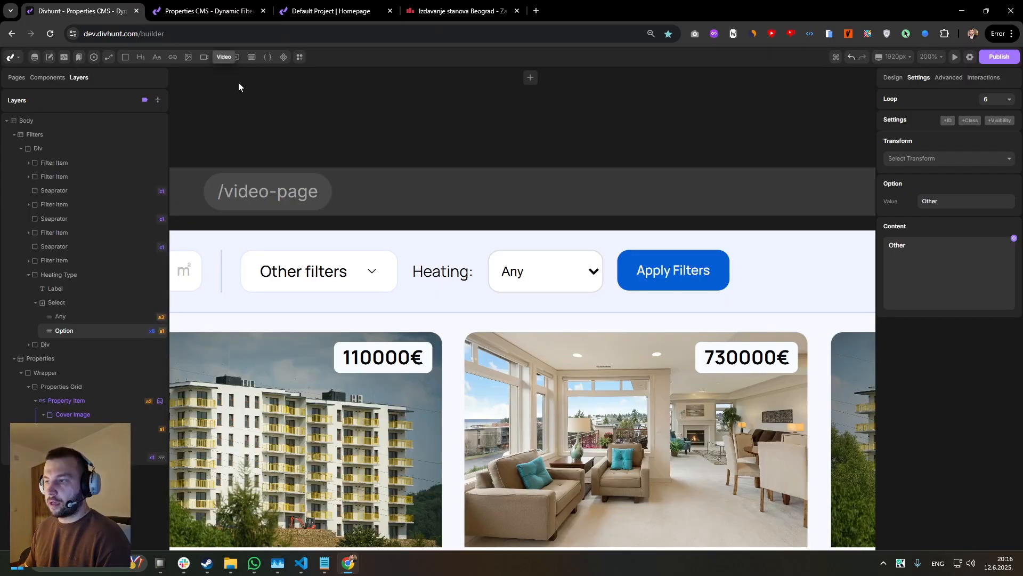
scroll(461, 206, "down", 2)
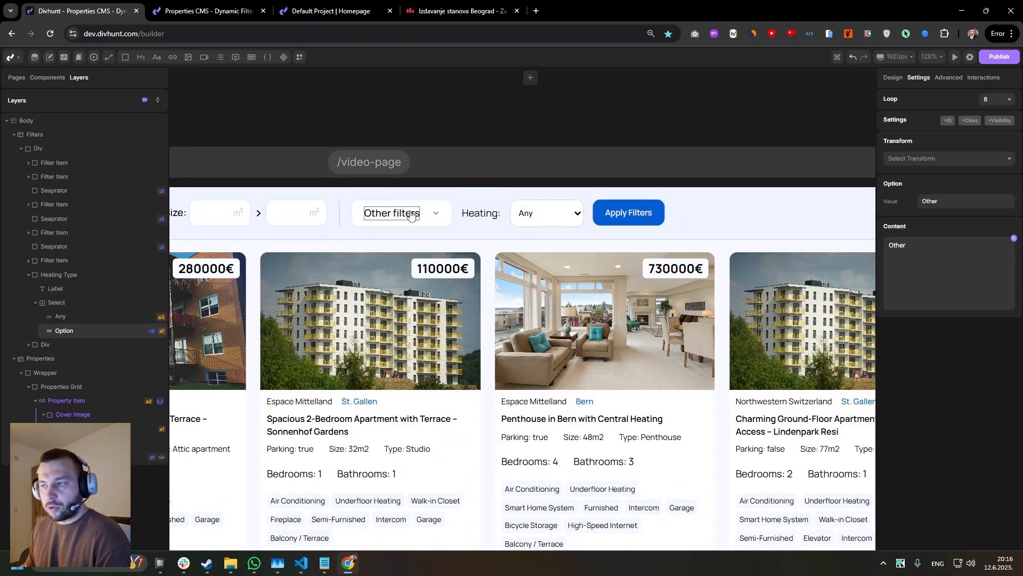
left_click(434, 207)
scroll(433, 208, "down", 1)
left_click(96, 386)
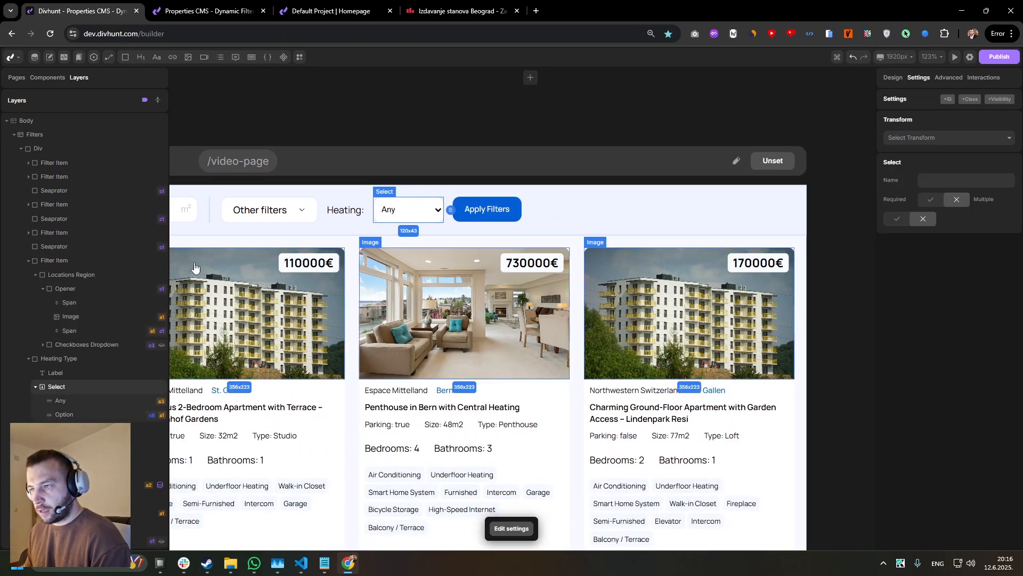
left_click(342, 386)
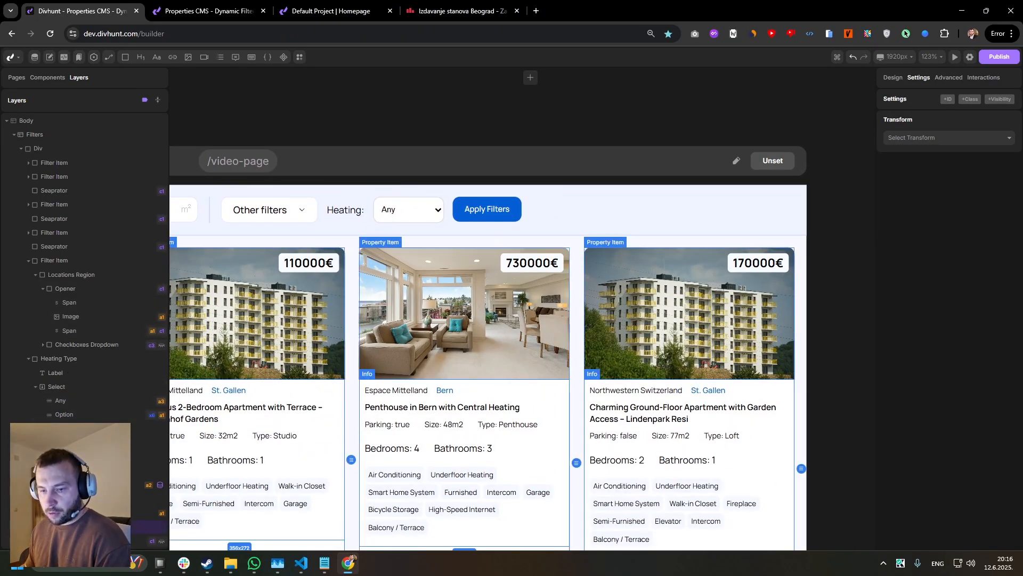
left_click(141, 485)
left_click(949, 78)
scroll(997, 153, "down", 5)
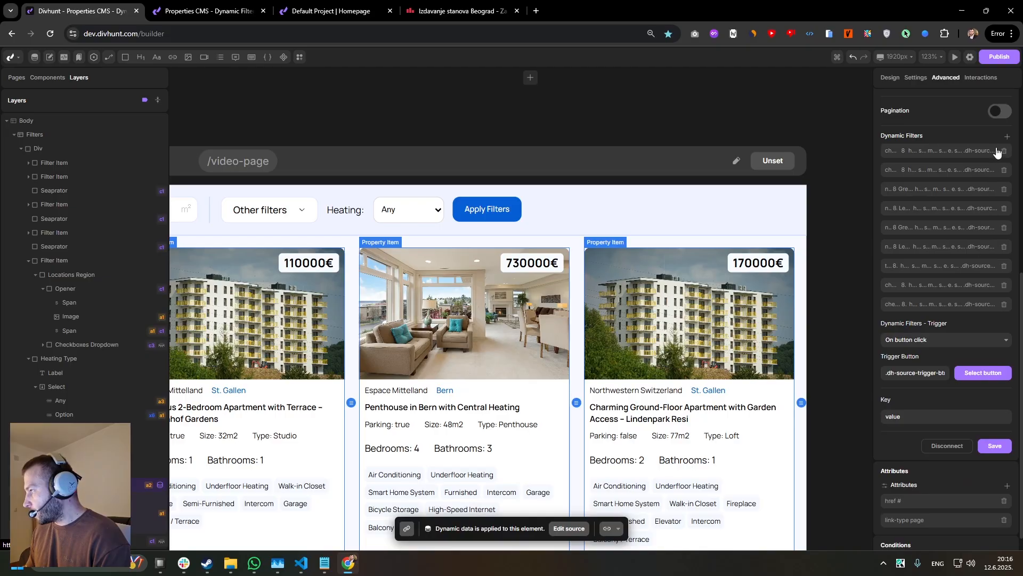
Start a new dynamic filter for the Property Item with field type Select Dropdown and CMS field heating-type.
left_click(1007, 137)
left_click(933, 101)
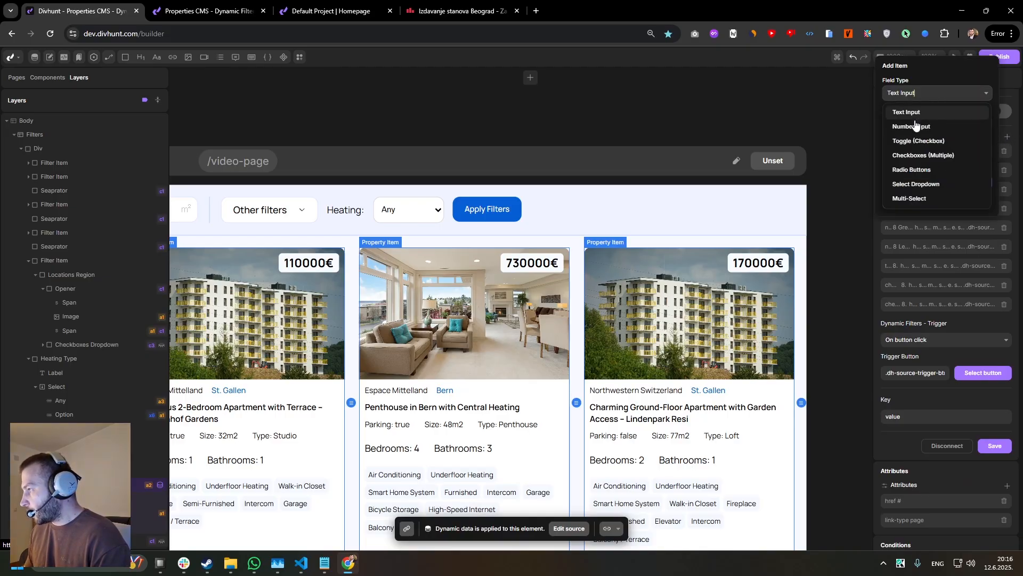
left_click(906, 183)
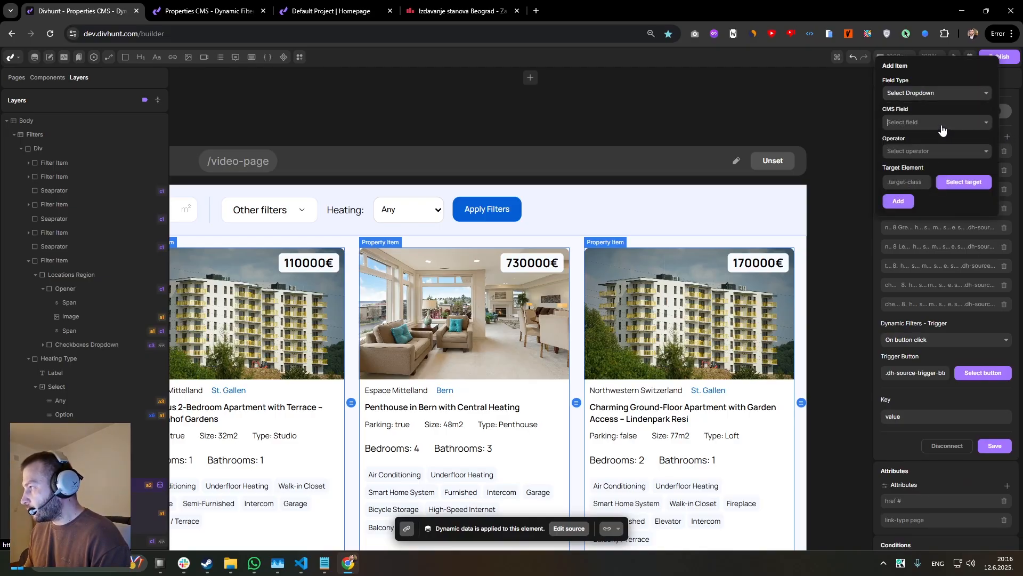
left_click(942, 126)
scroll(916, 197, "down", 3)
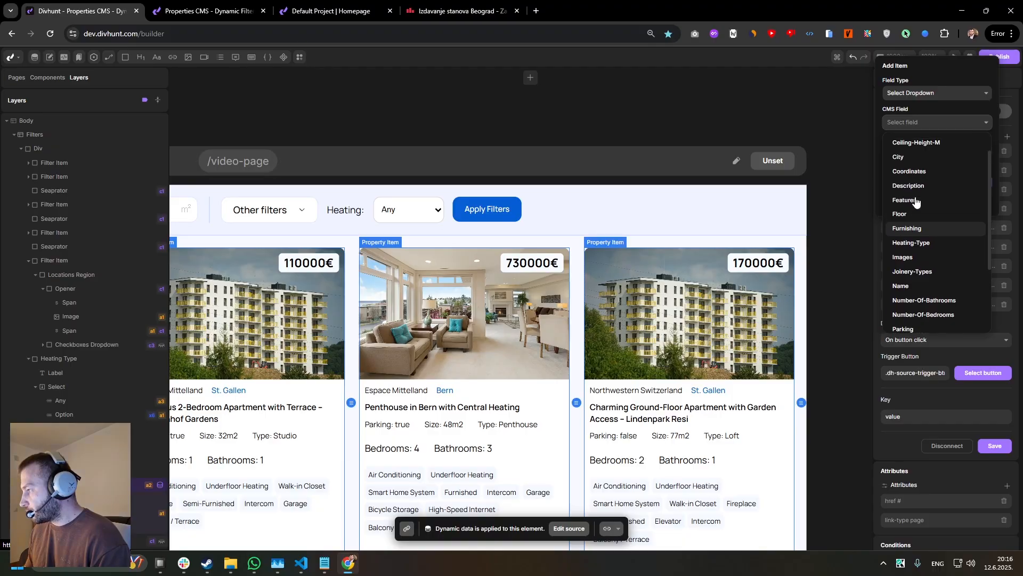
left_click(911, 242)
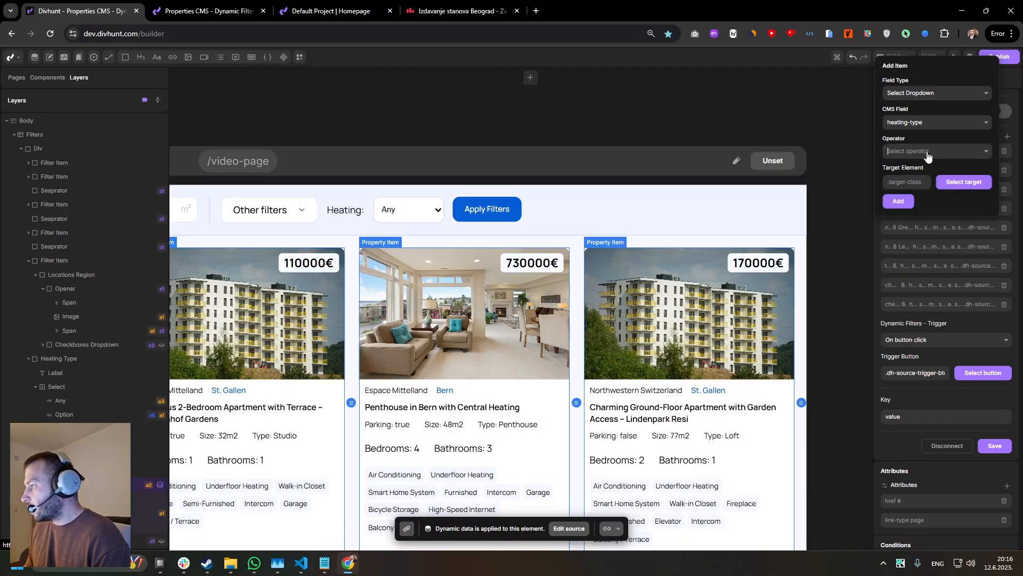
left_click(928, 155)
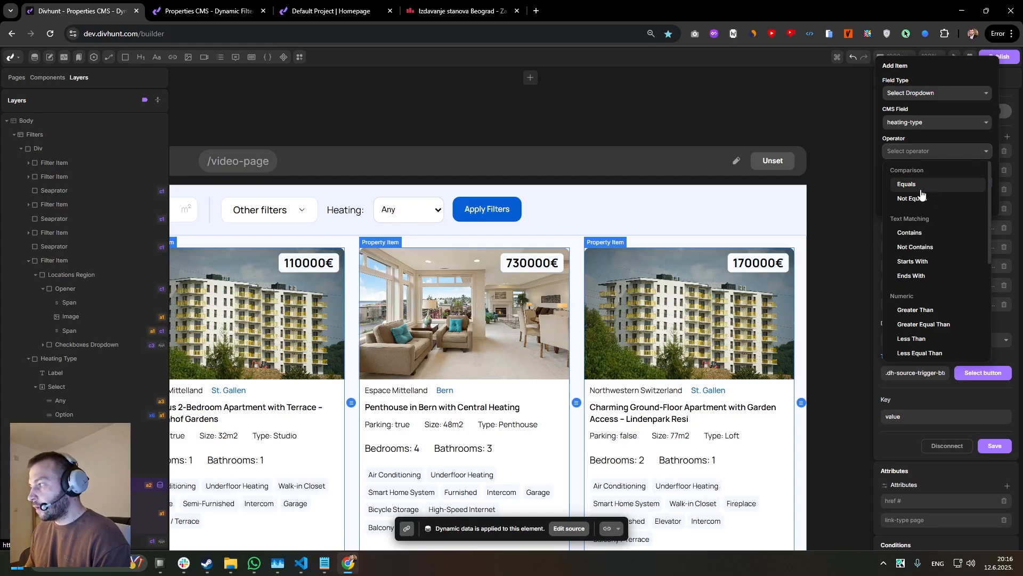
Review the choices in the heating select on the live properties page.
left_click(243, 10)
left_click(502, 69)
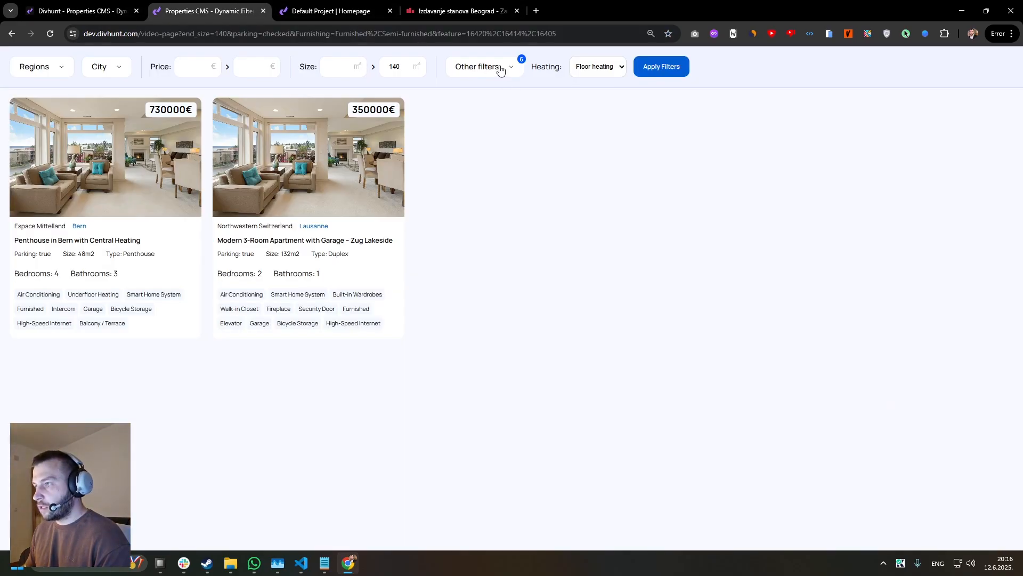
left_click(619, 72)
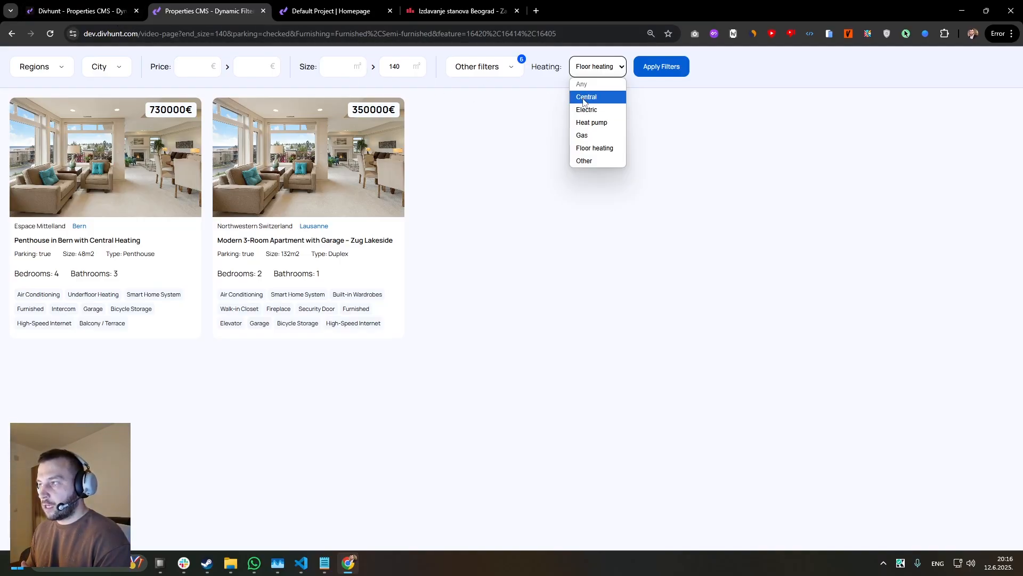
left_click(123, 12)
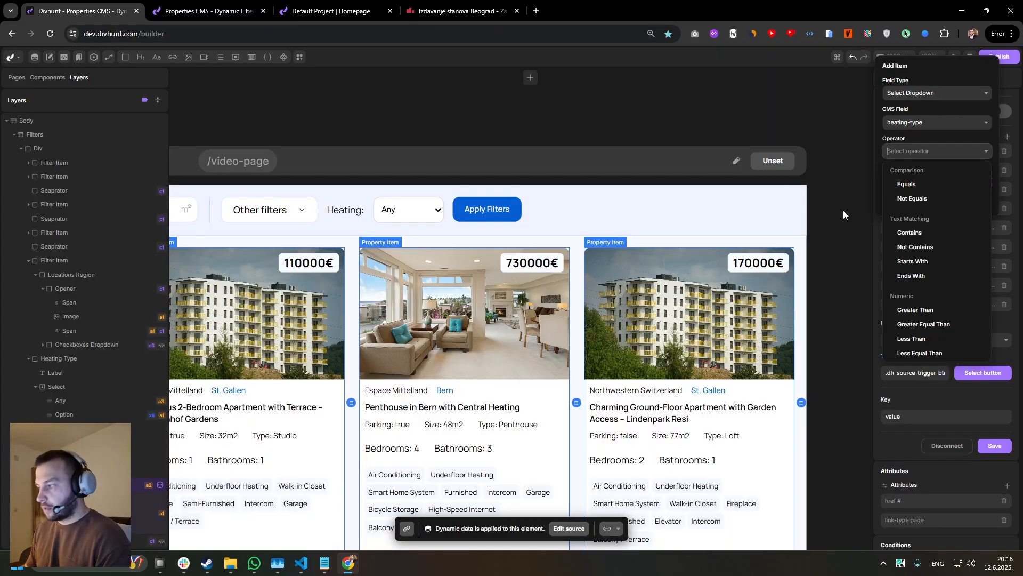
Set the heating-type filter's operator to Equals, target the heating select, add the filter and save the source.
left_click(906, 185)
left_click(955, 183)
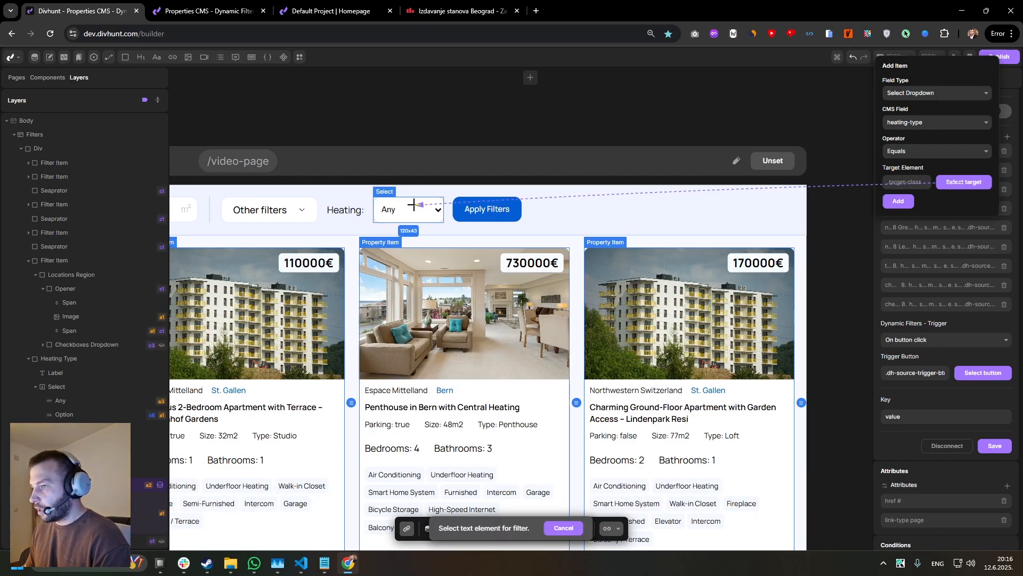
left_click(394, 209)
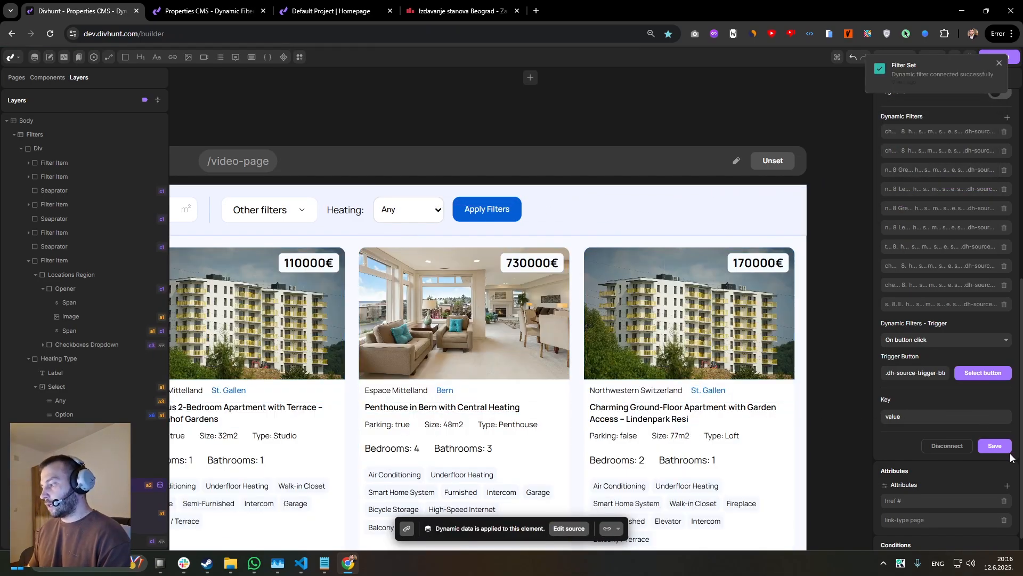
Reload the live properties page and test the heating filter by applying Heat pump.
key("ctrl+Tab")
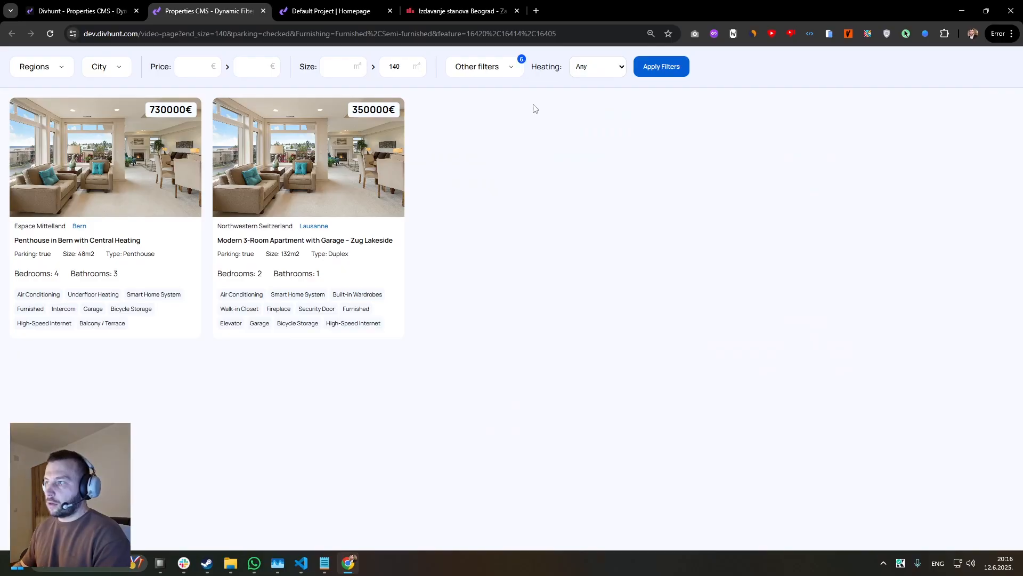
left_click(597, 67)
left_click(596, 108)
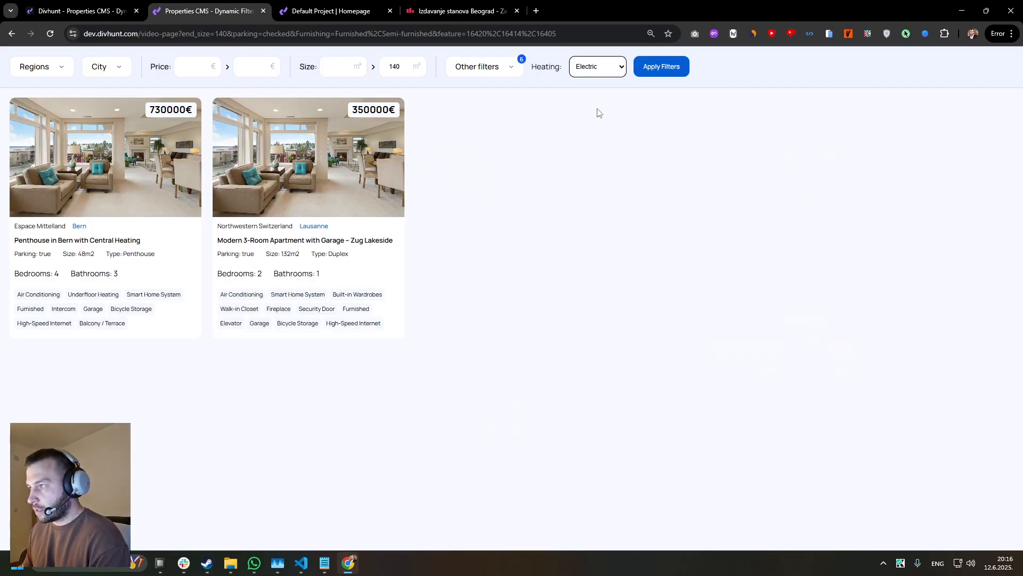
left_click(621, 69)
left_click(602, 70)
left_click(594, 66)
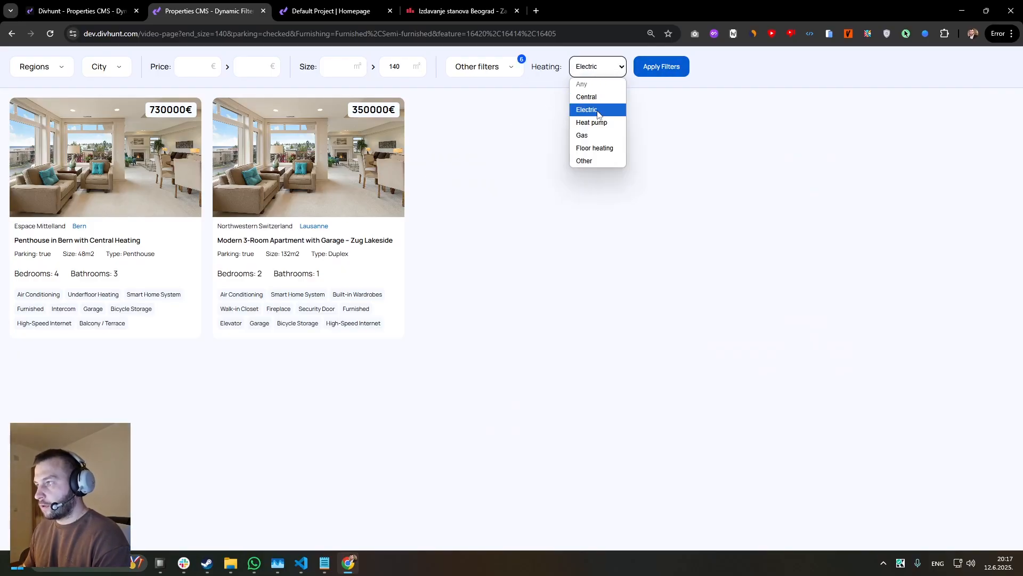
left_click(591, 120)
left_click(666, 68)
left_click_drag(602, 141, 351, 142)
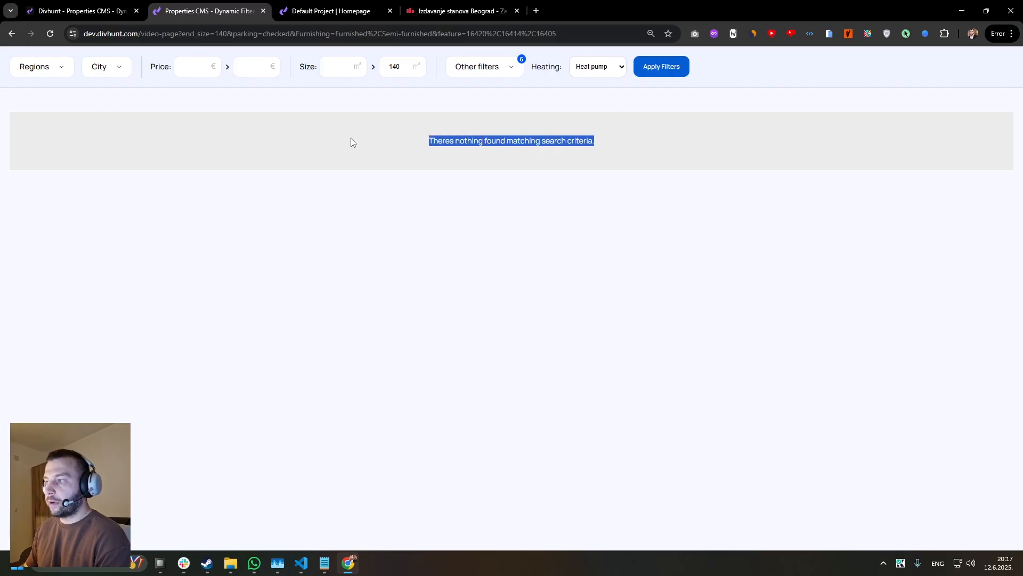
Clear the maximum size on the live page and reapply the filters.
left_click_drag(422, 74, 368, 96)
key("BackSpace")
left_click(648, 69)
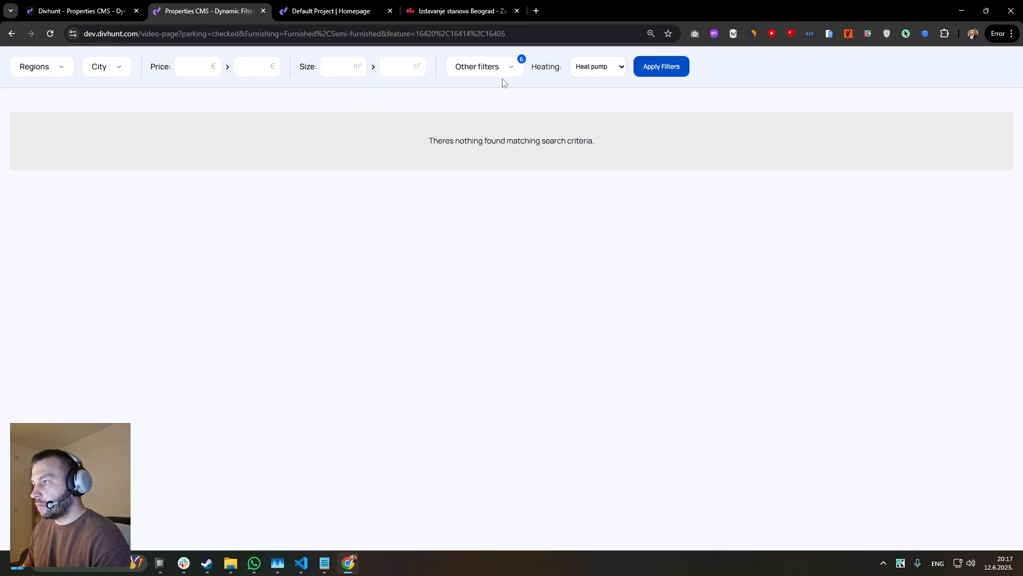
Uncheck High-Speed Internet, Furnished and Air Conditioning under the other filters' features and reapply the filters.
left_click(495, 68)
left_click(563, 207)
left_click(562, 266)
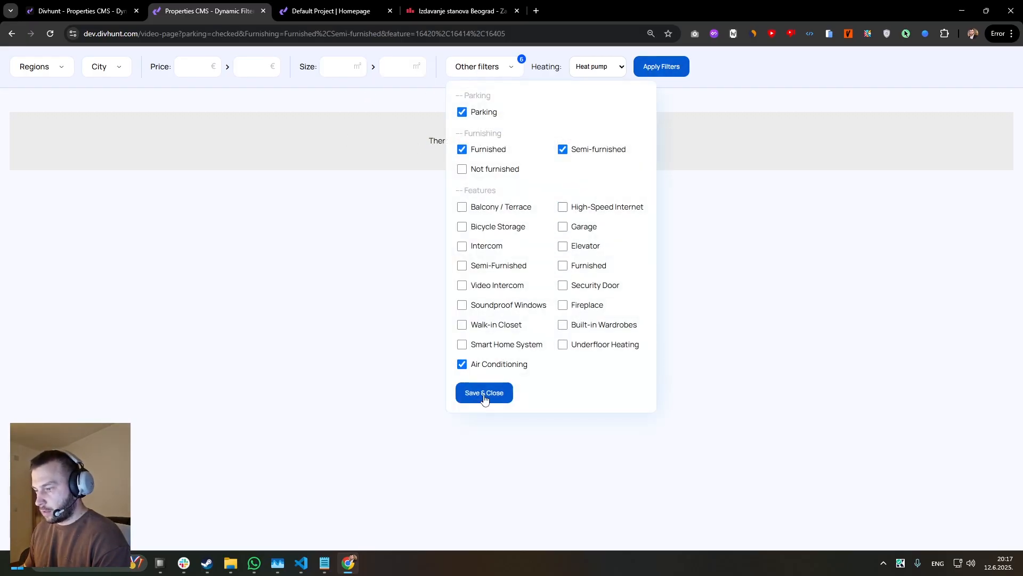
left_click(463, 368)
left_click(484, 393)
left_click(663, 69)
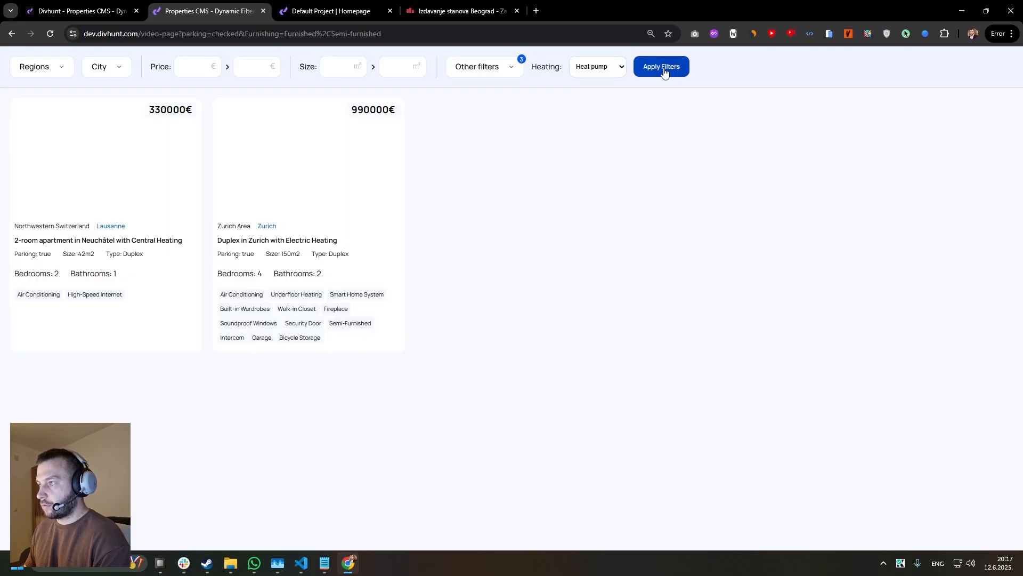
Test the heating filter by applying Central and Electric in turn.
left_click(597, 67)
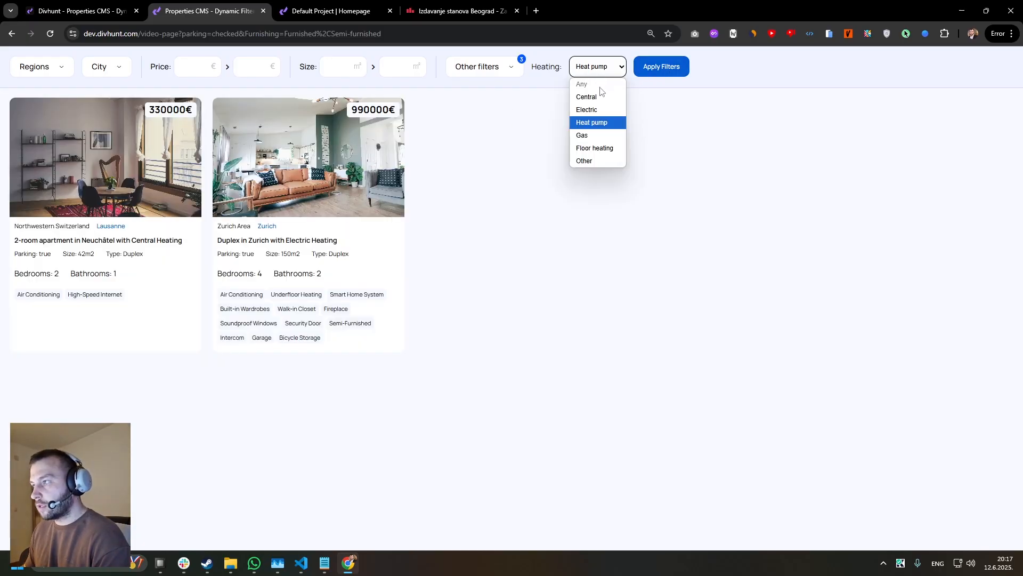
left_click(586, 96)
left_click(661, 66)
left_click(606, 68)
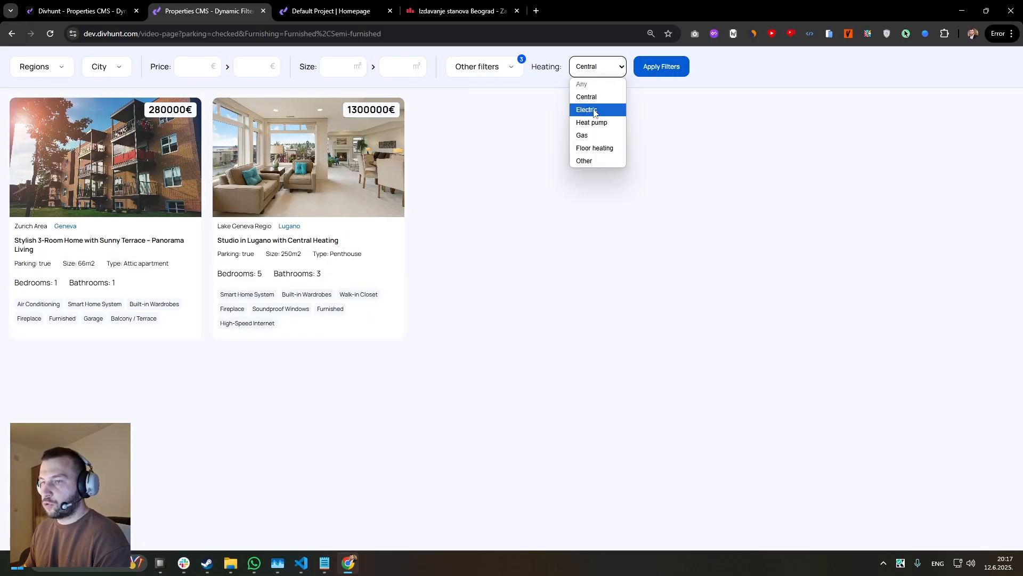
left_click(591, 110)
left_click(661, 67)
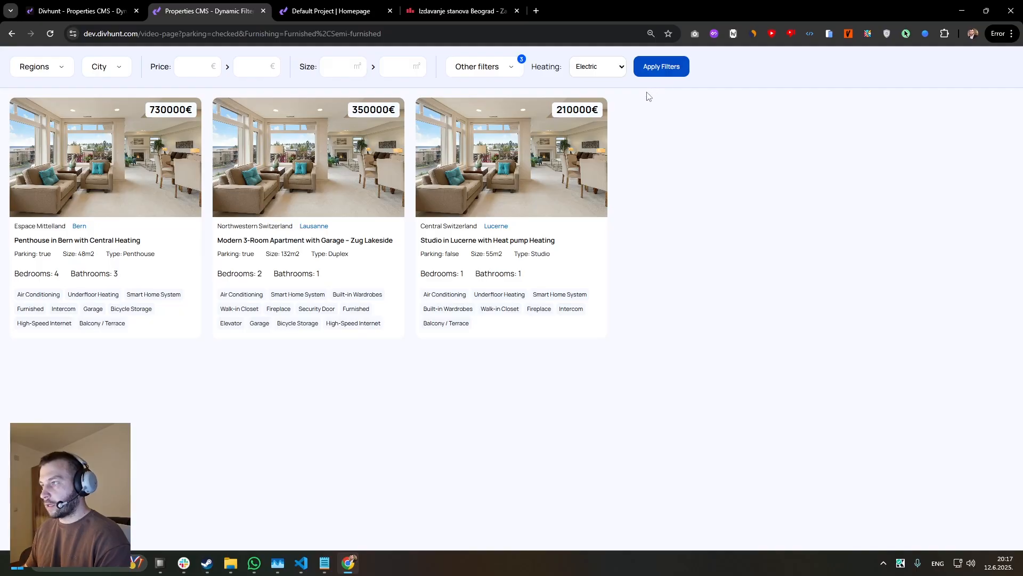
Compare with the heating select on the Default Project homepage and return to the builder.
left_click(103, 11)
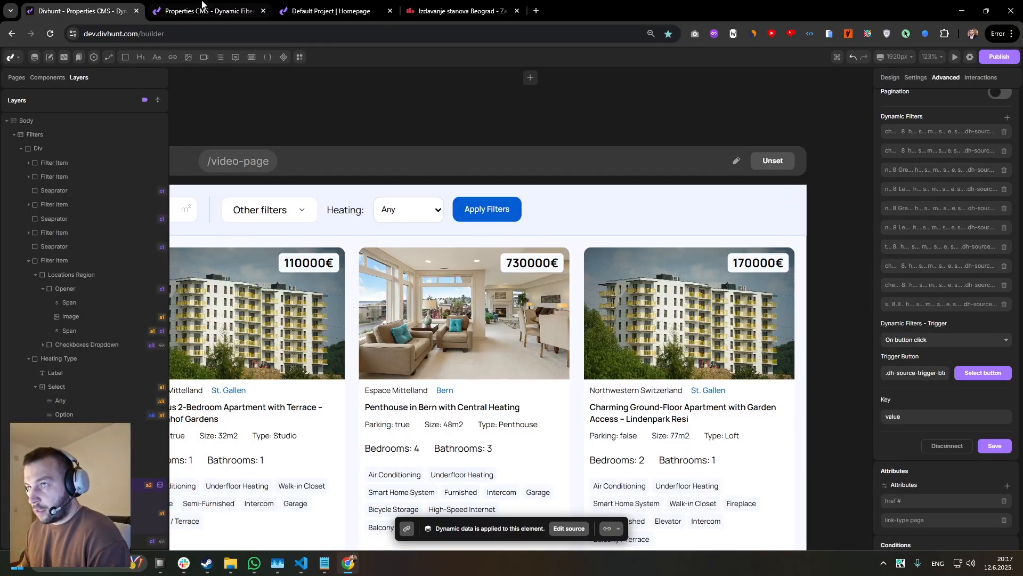
left_click(324, 12)
left_click(229, 11)
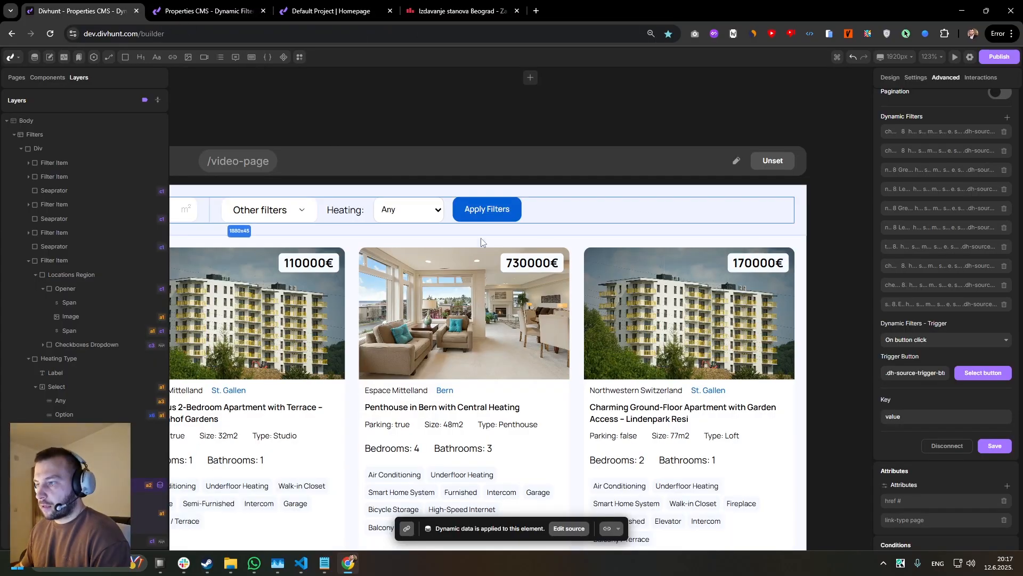
left_click(305, 6)
left_click(504, 66)
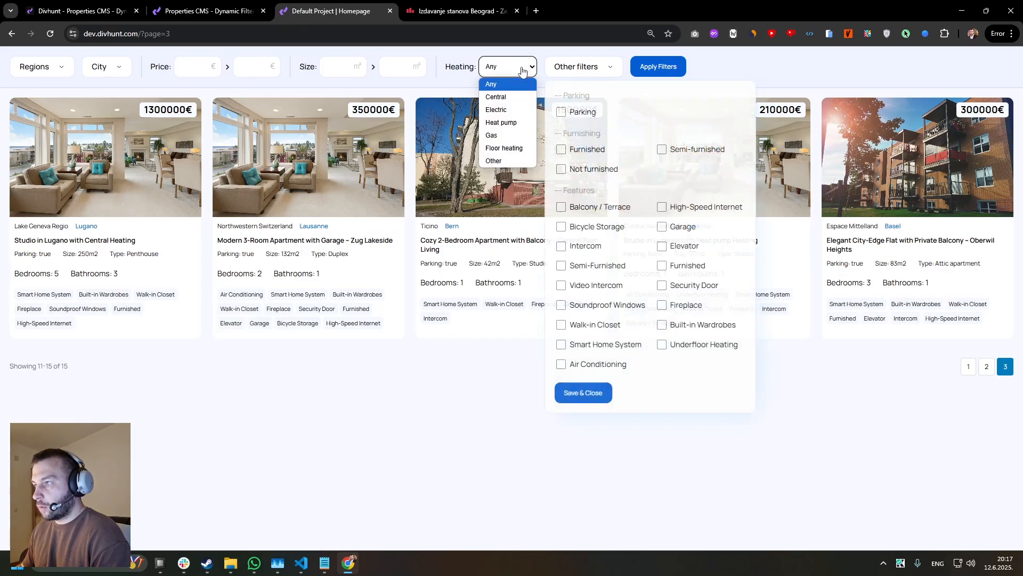
left_click(80, 11)
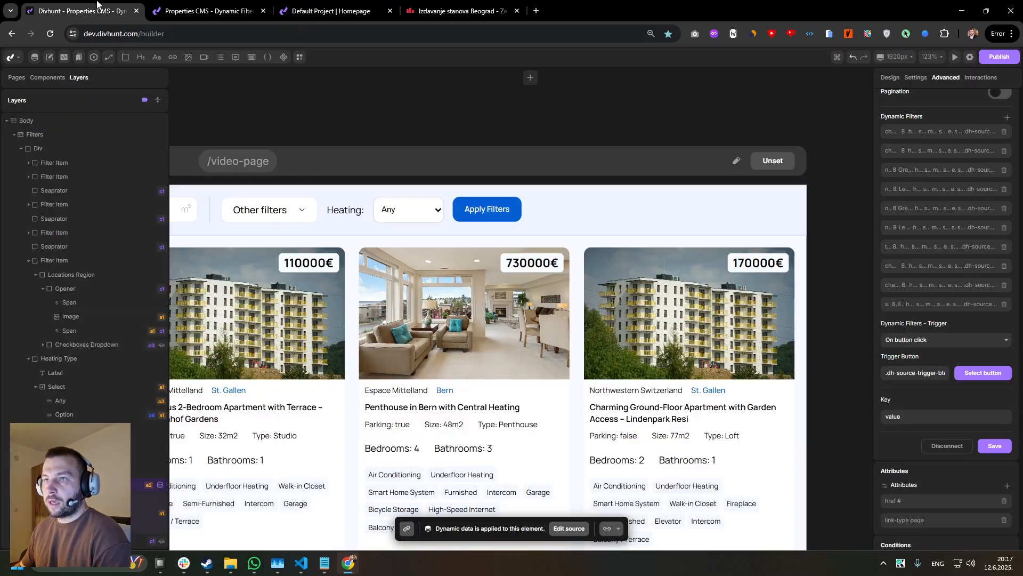
Enable the Multiple option for the heating select in the filters bar.
left_click(408, 209)
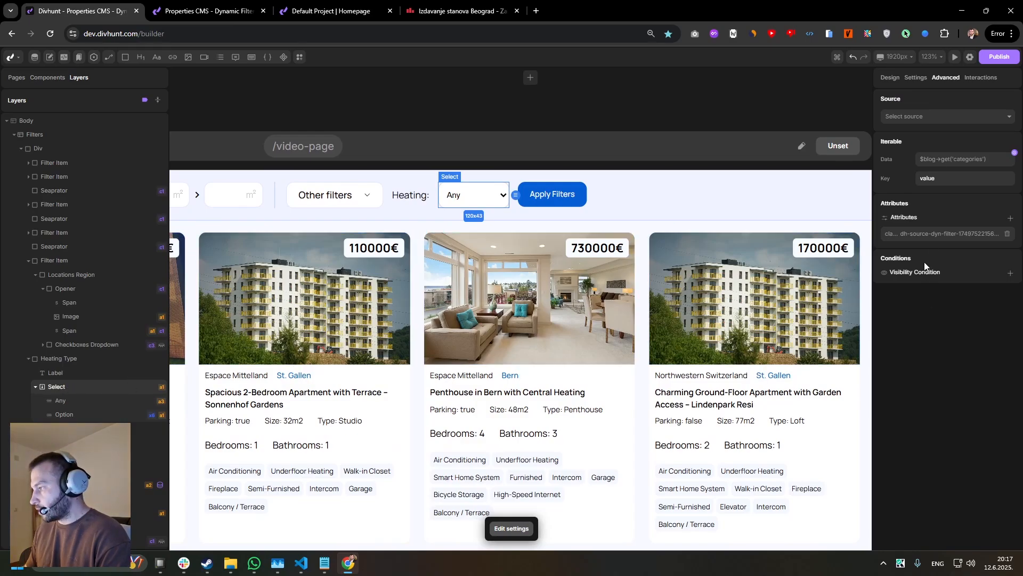
left_click(917, 78)
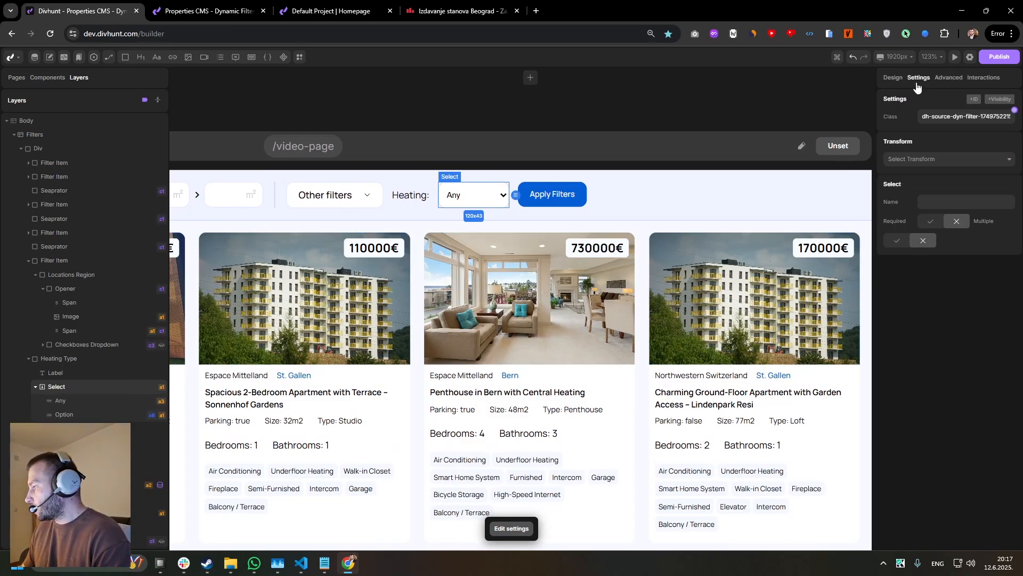
left_click(898, 240)
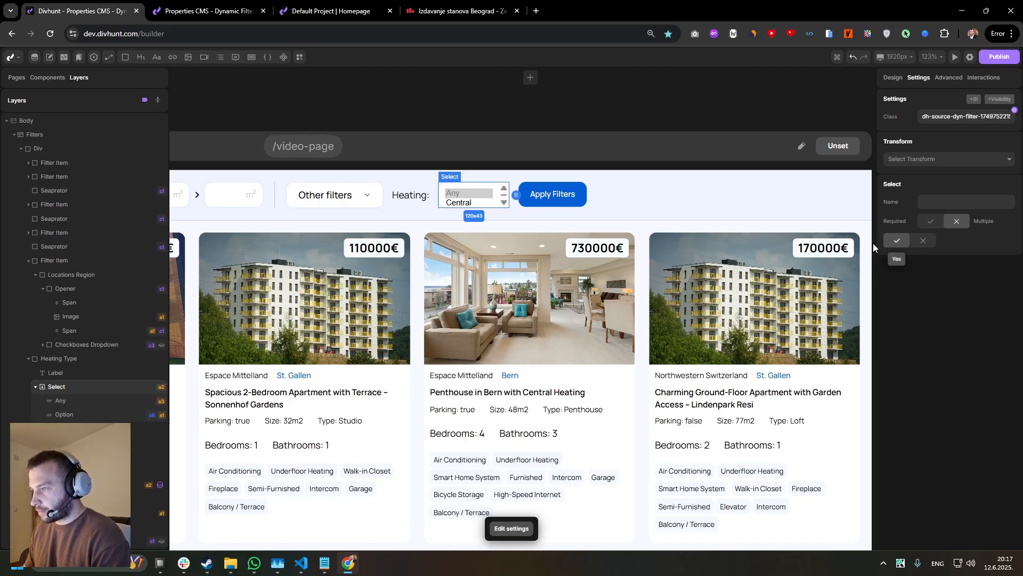
Set the heating select's height to 150 px and reload the live properties page.
left_click(889, 79)
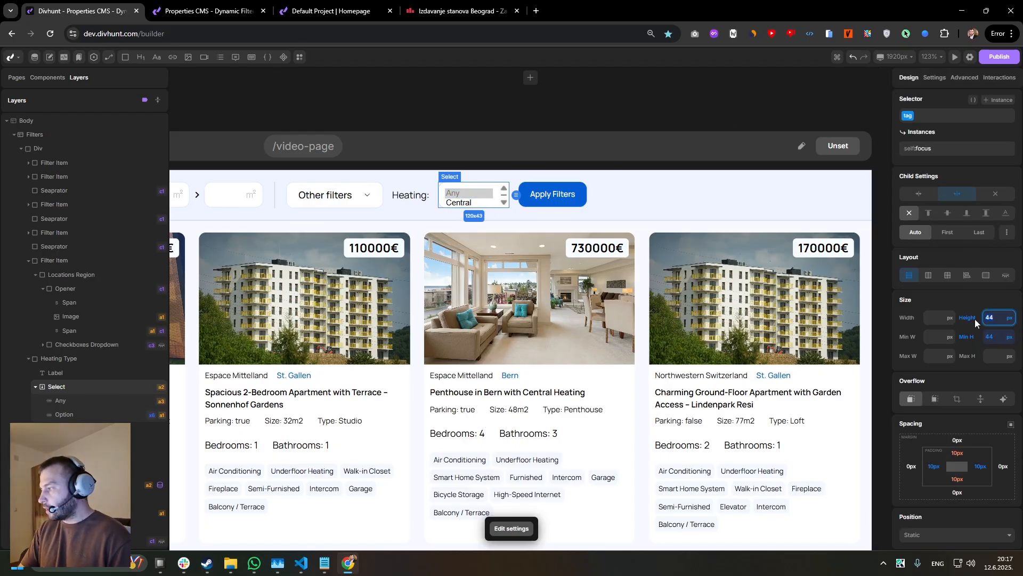
type("150")
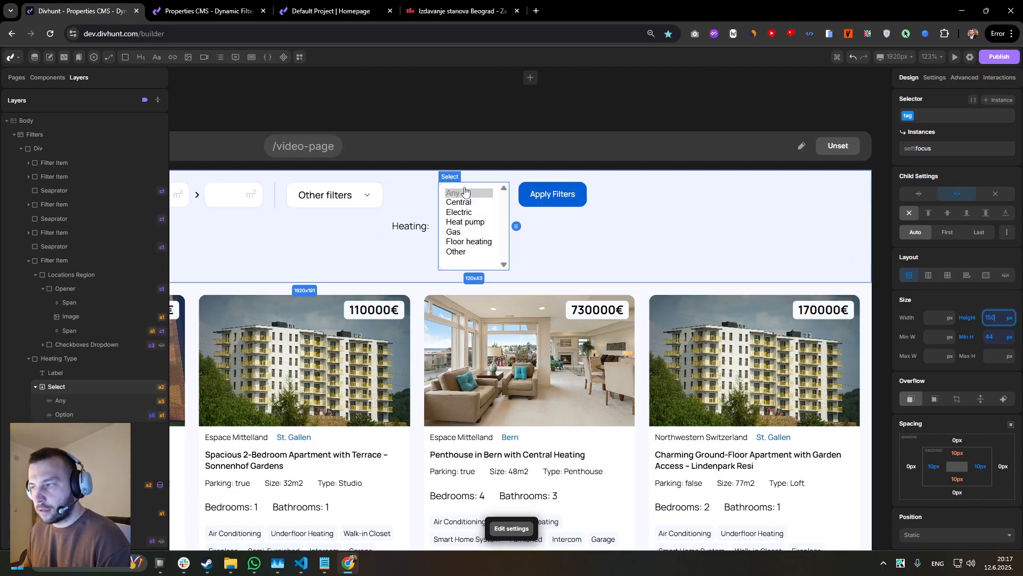
left_click(237, 5)
key("ctrl+r")
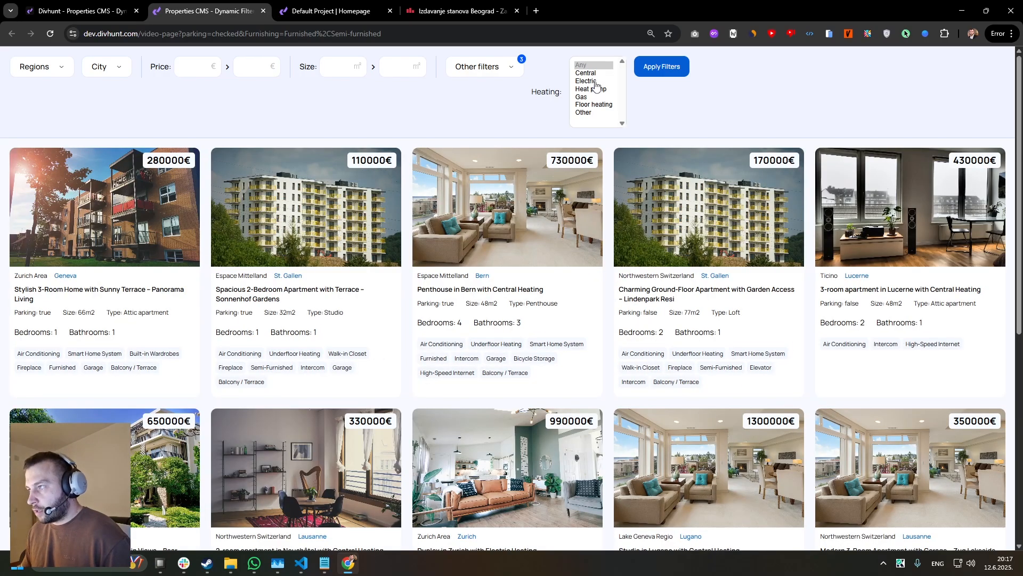
Test the live heating filter by selecting Central, Electric, Heat pump and Gas together and applying the filters.
left_click(592, 76)
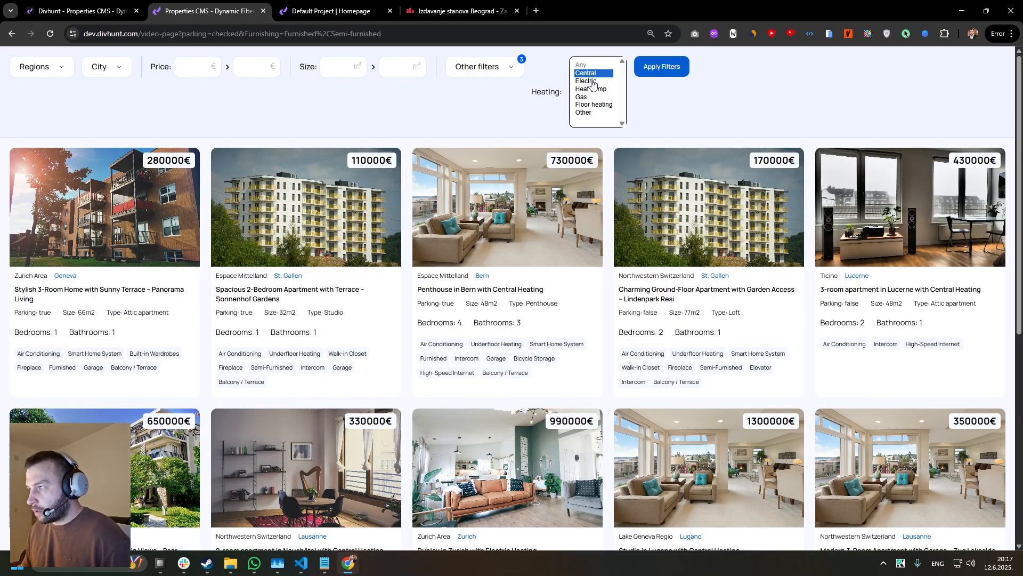
left_click(594, 81, "ctrl")
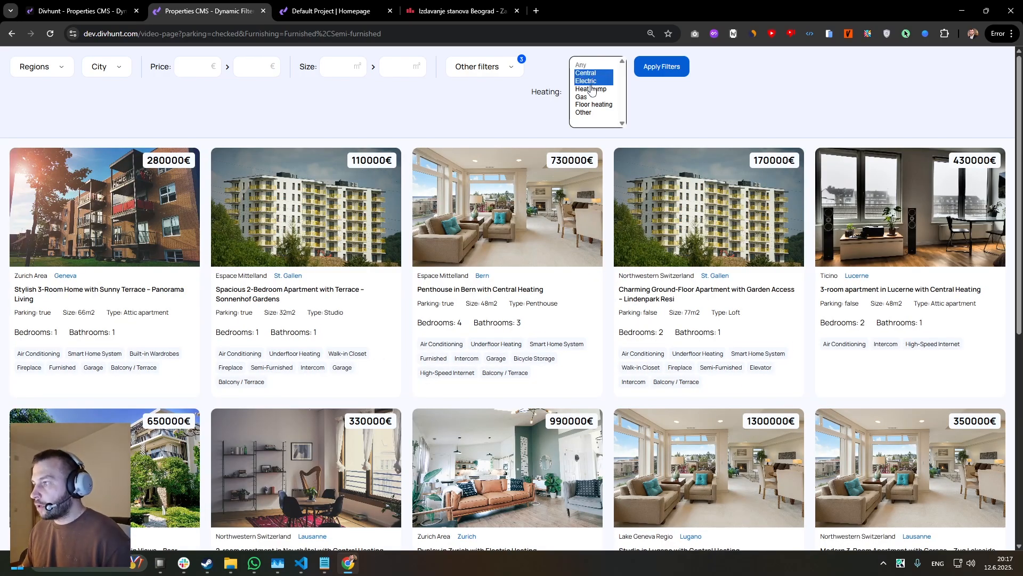
left_click(592, 89, "ctrl")
left_click(584, 97, "ctrl")
left_click(667, 73)
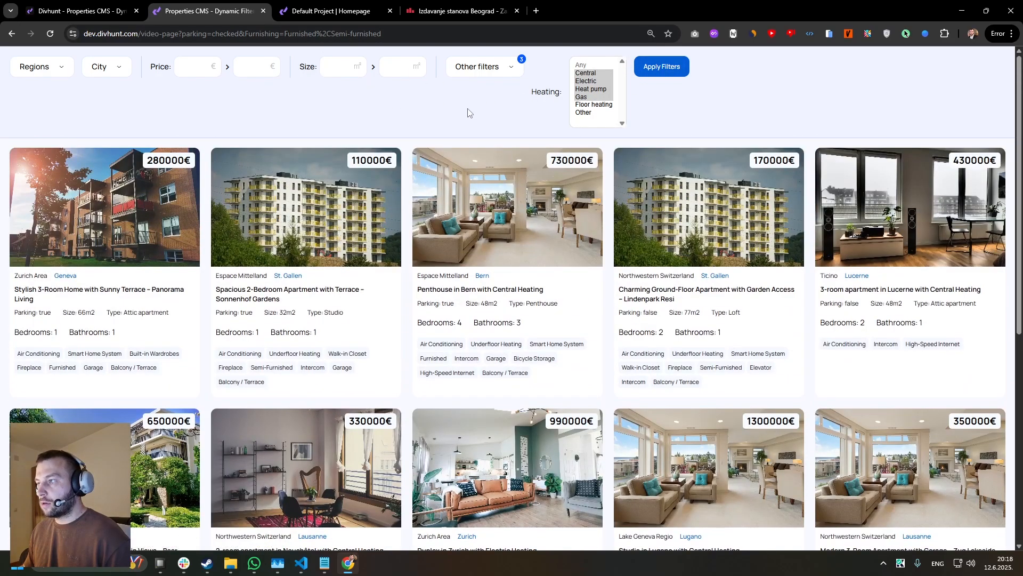
Reduce the heating selection to Central alone and apply the filters again.
left_click(584, 98, "ctrl")
left_click(586, 91, "ctrl")
left_click(588, 82, "ctrl")
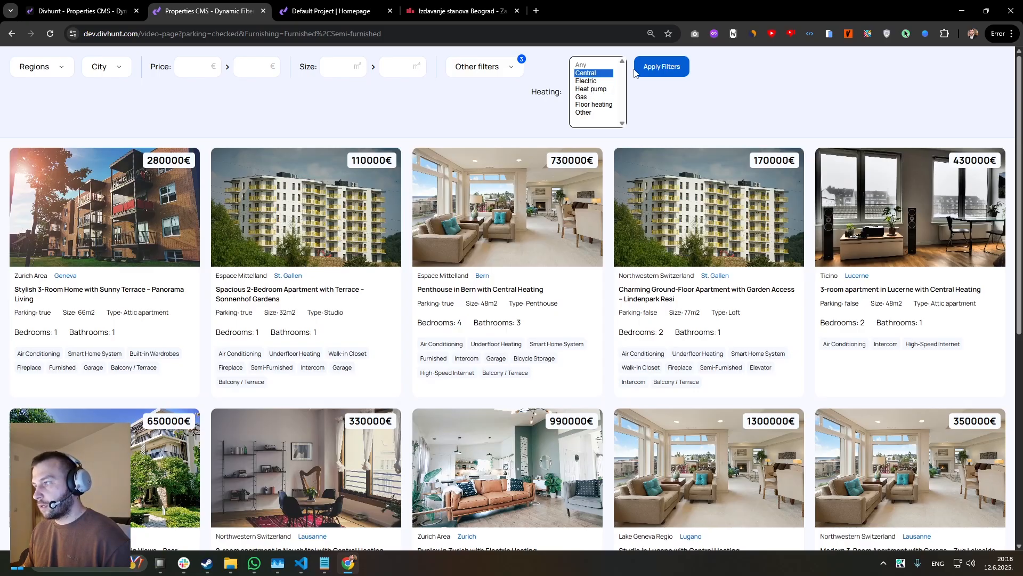
left_click(655, 69)
left_click(607, 76)
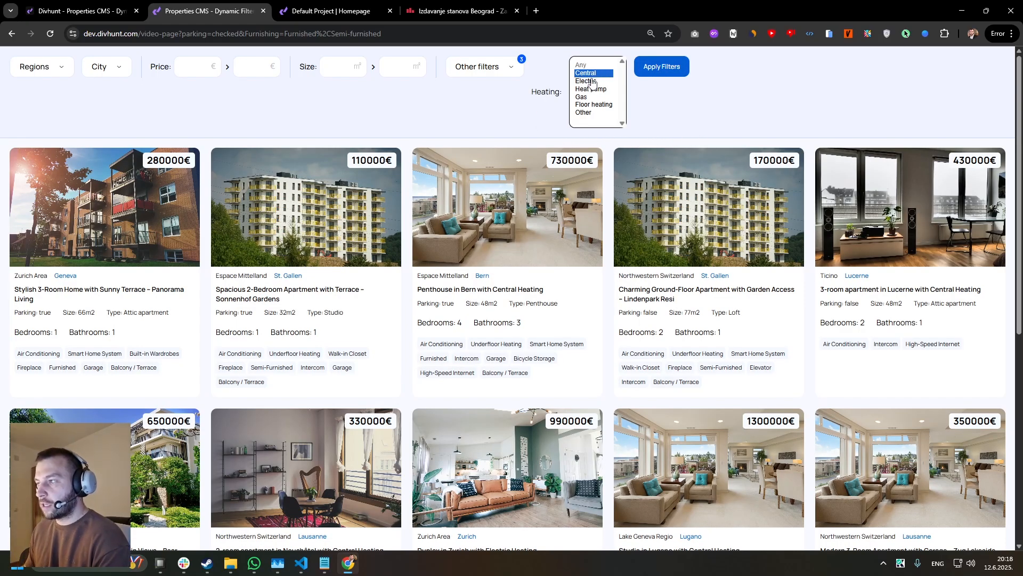
In the builder, change the Property Item's heating-type dynamic filter to the Multi-Select field type.
left_click(80, 11)
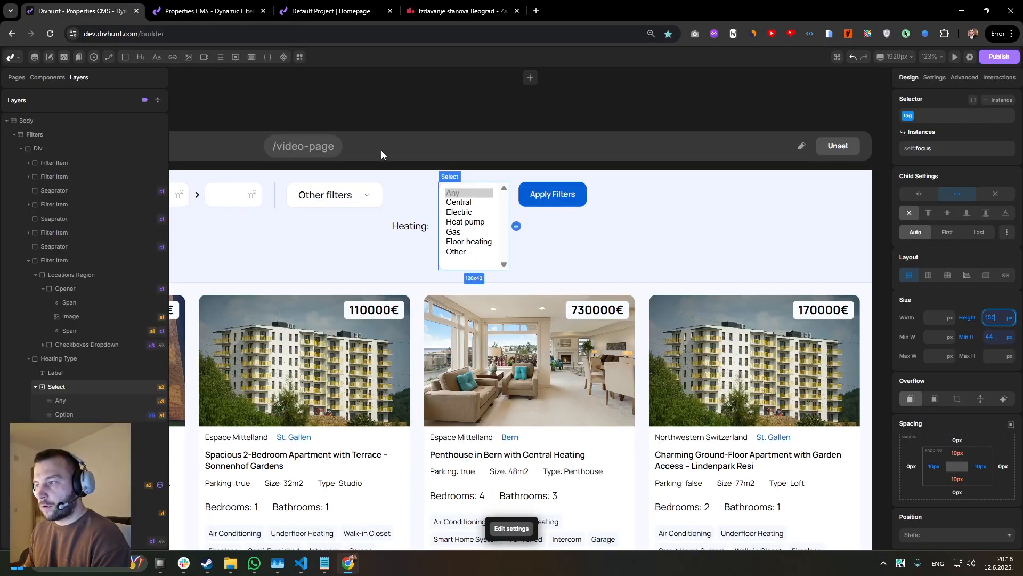
scroll(430, 214, "down", 1)
left_click(391, 296)
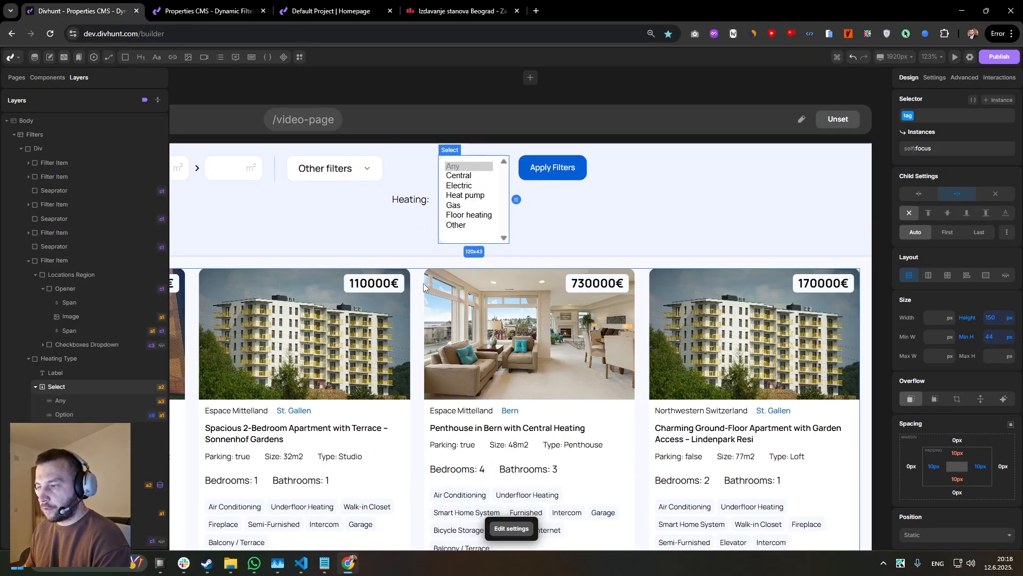
left_click(136, 485)
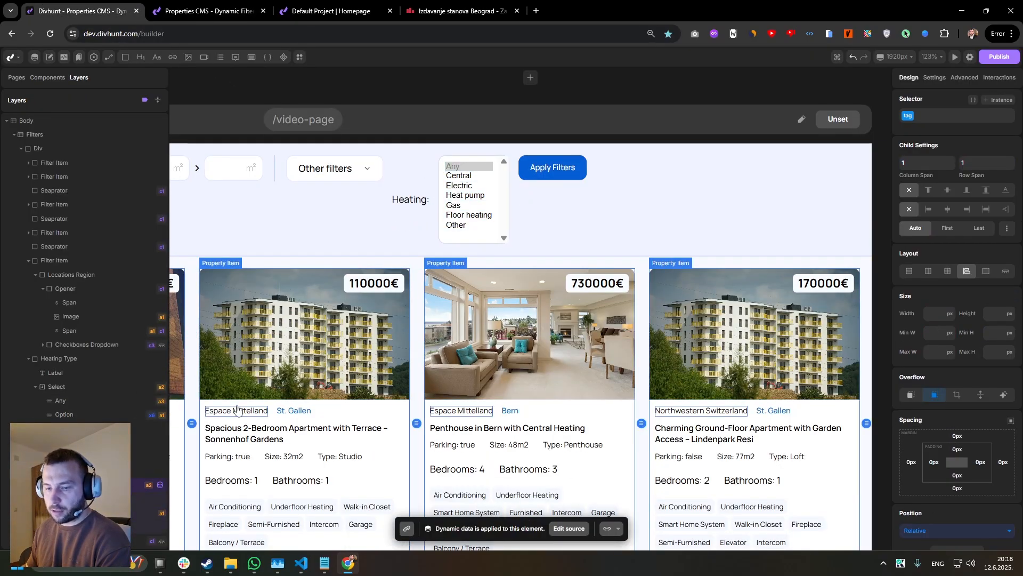
left_click(937, 81)
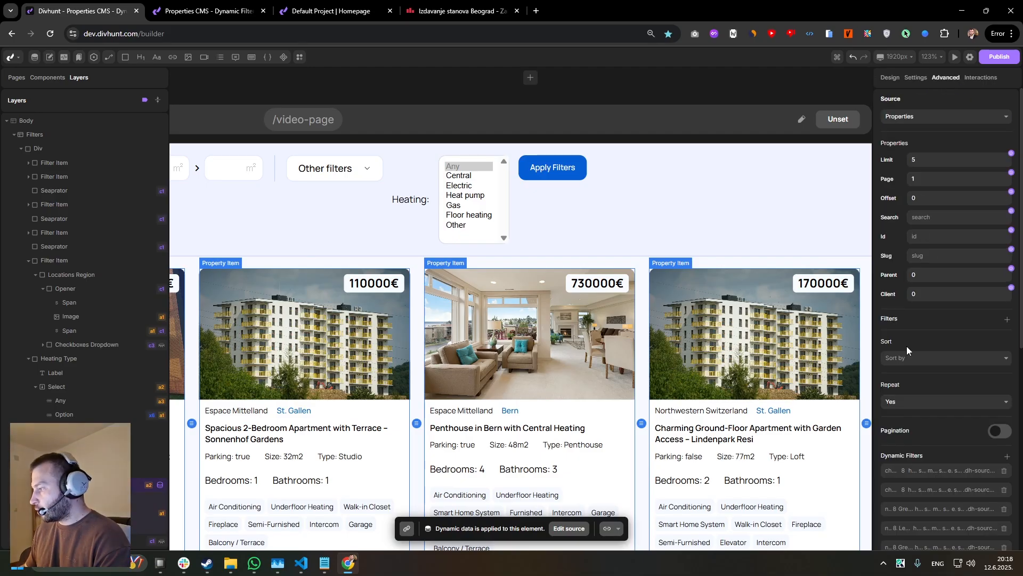
scroll(907, 341, "down", 5)
left_click(914, 325)
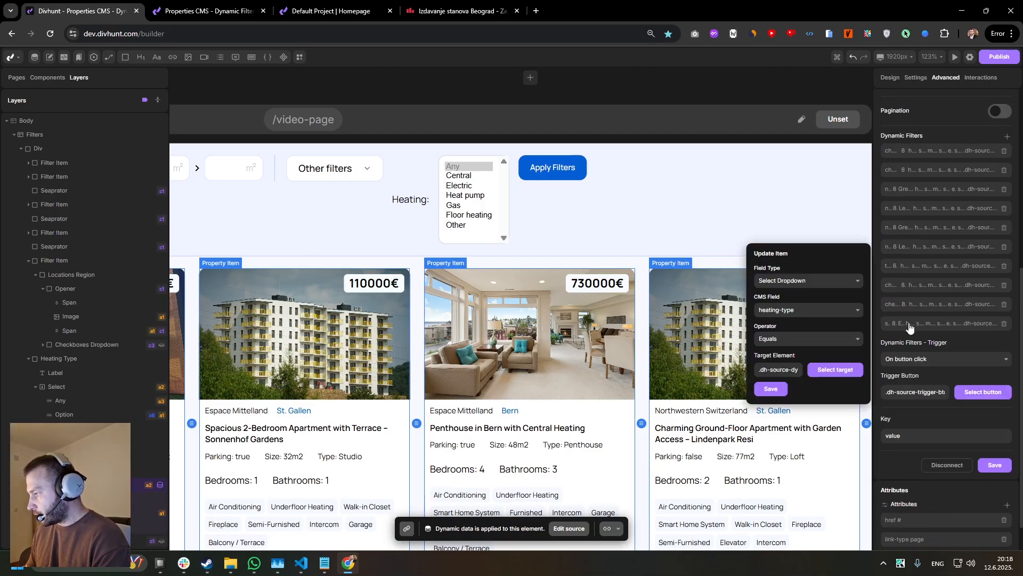
left_click(796, 281)
left_click(787, 388)
Set the heating-type filter's operator to In, keeping its CMS field, and save the filter.
left_click(798, 310)
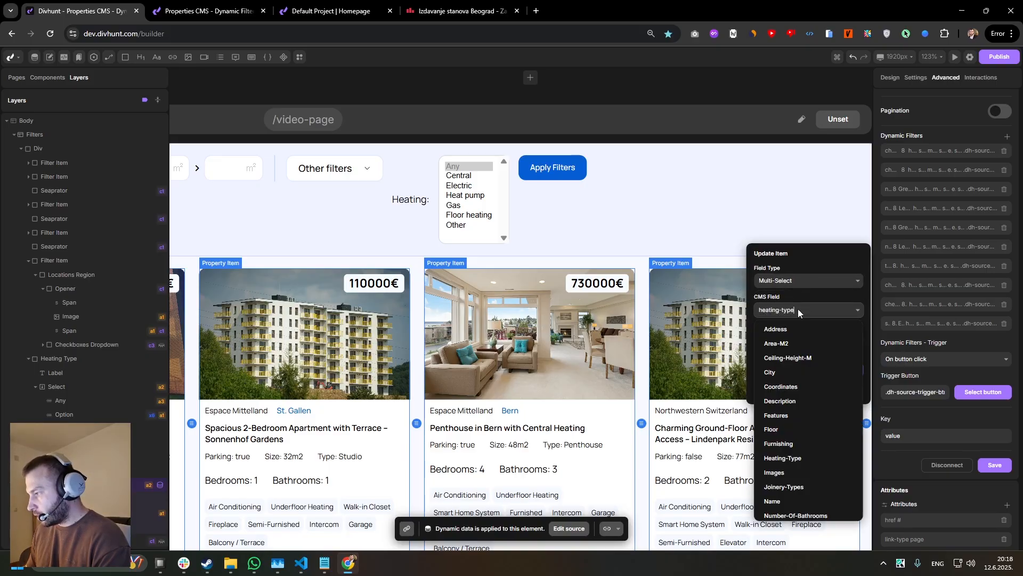
left_click(798, 310)
left_click(783, 340)
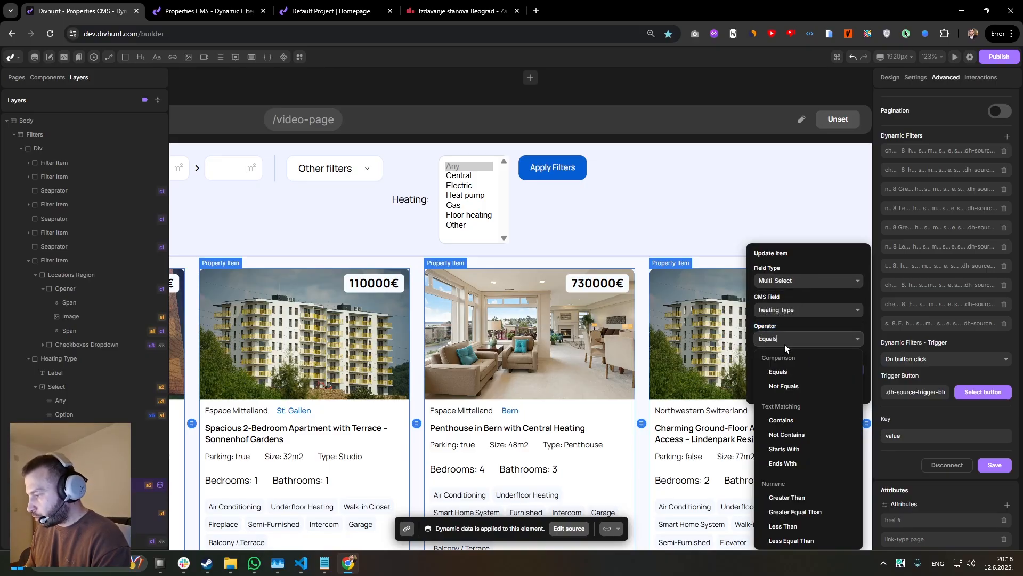
scroll(792, 416, "down", 2)
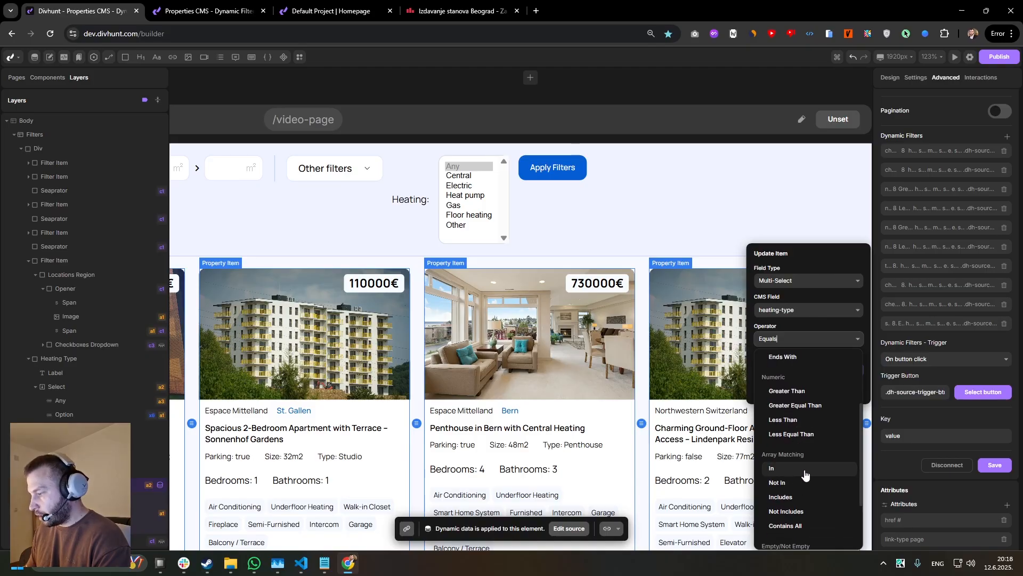
left_click(805, 469)
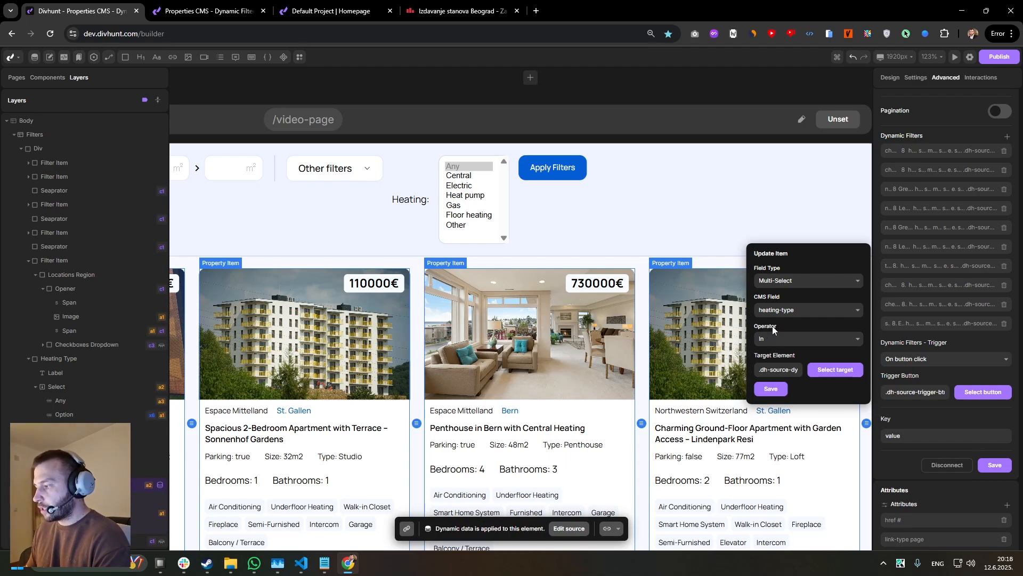
left_click(771, 389)
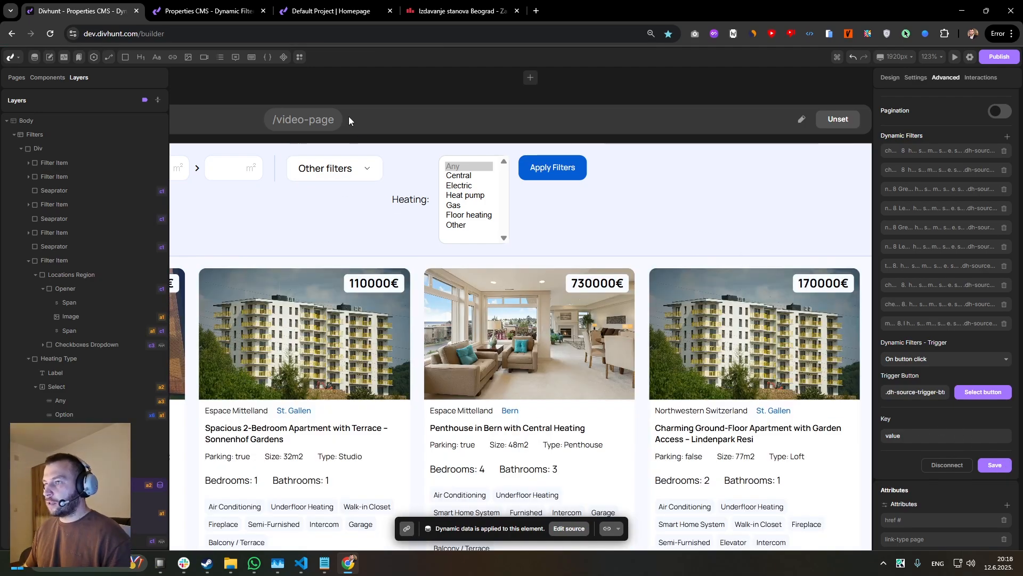
Test the live heating filter with Heat pump and Gas, and again with Electric added to the selection.
left_click(240, 17)
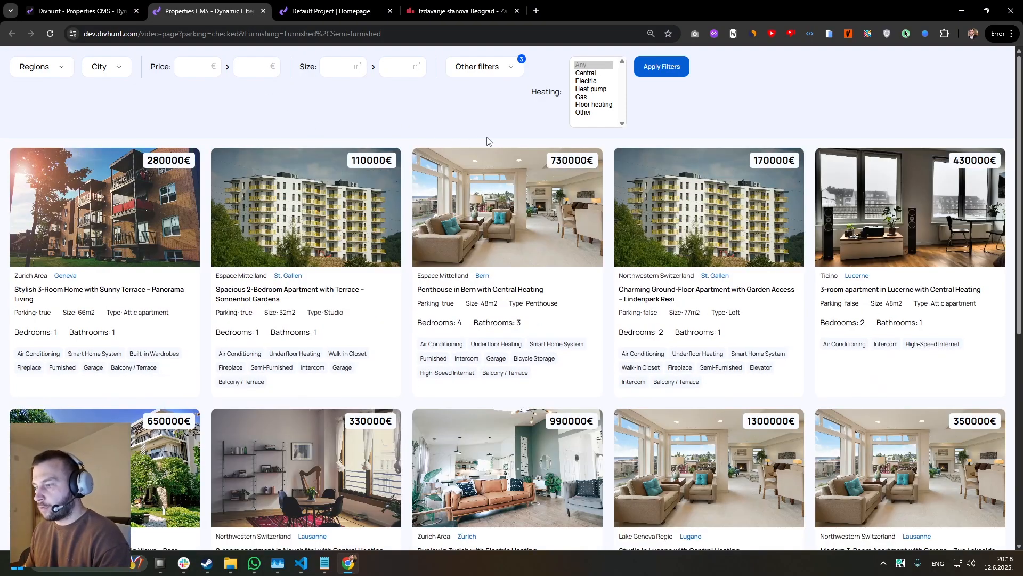
left_click_drag(591, 89, 586, 97)
left_click(659, 71)
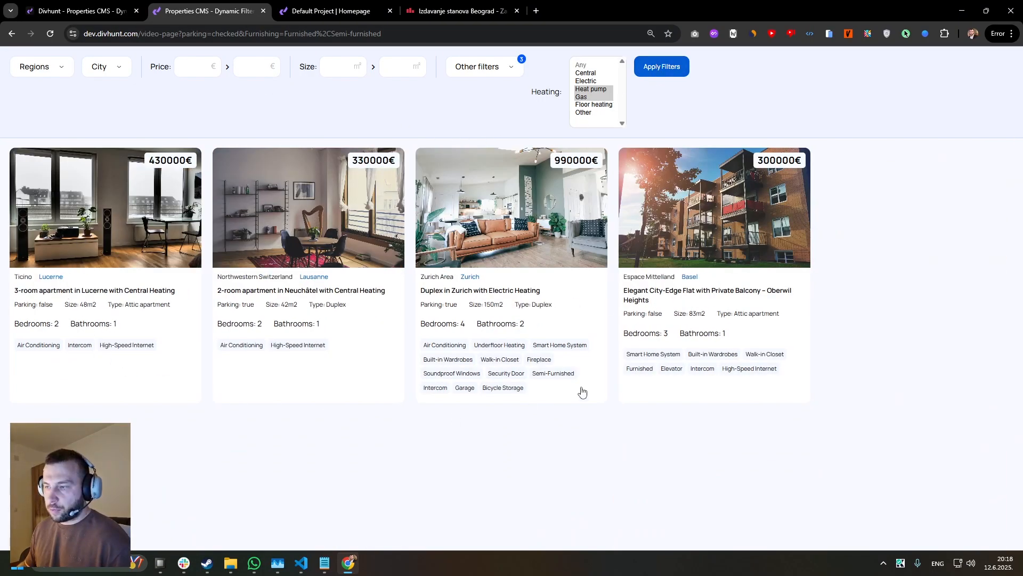
left_click(587, 81, "ctrl")
left_click(660, 69)
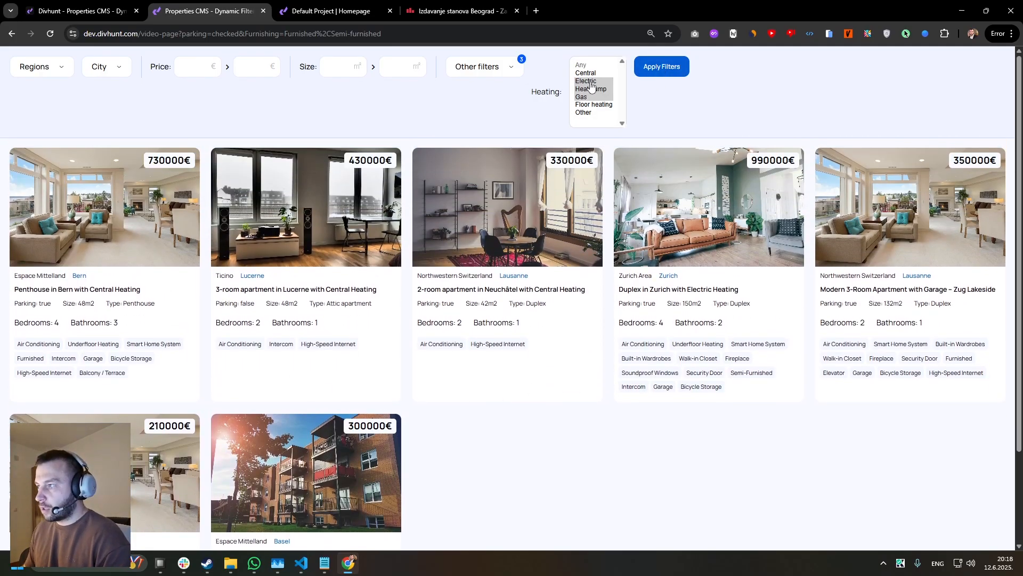
Look up the Pretty Forms plugin in the builder's plugin library and return to the page canvas.
left_click(123, 11)
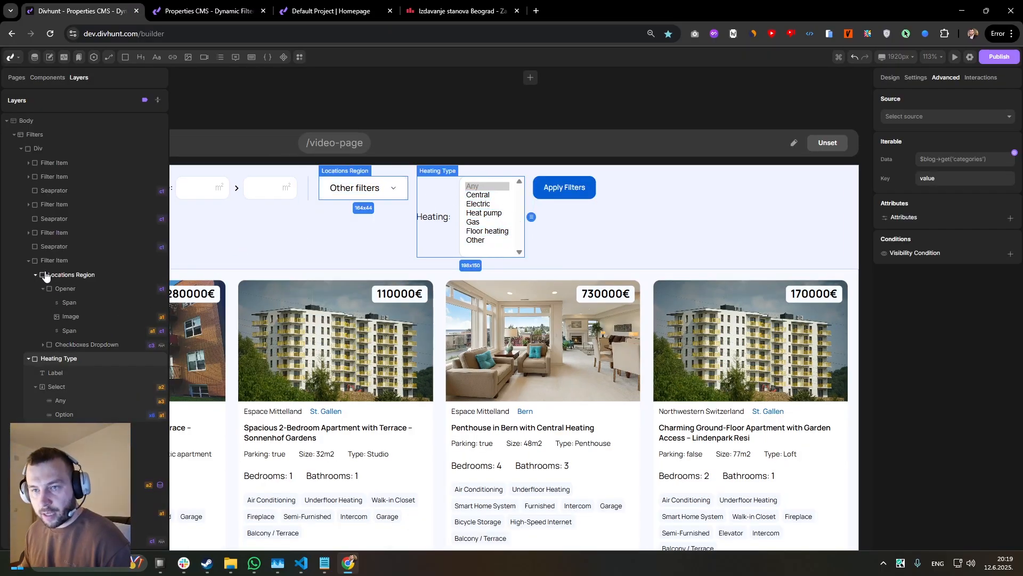
left_click(970, 56)
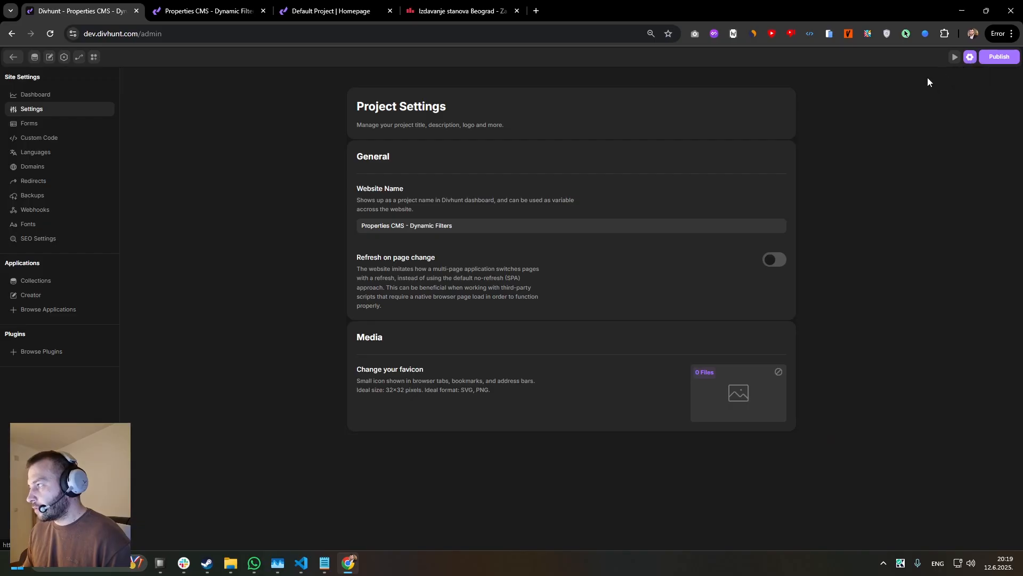
left_click(40, 355)
scroll(465, 285, "down", 7)
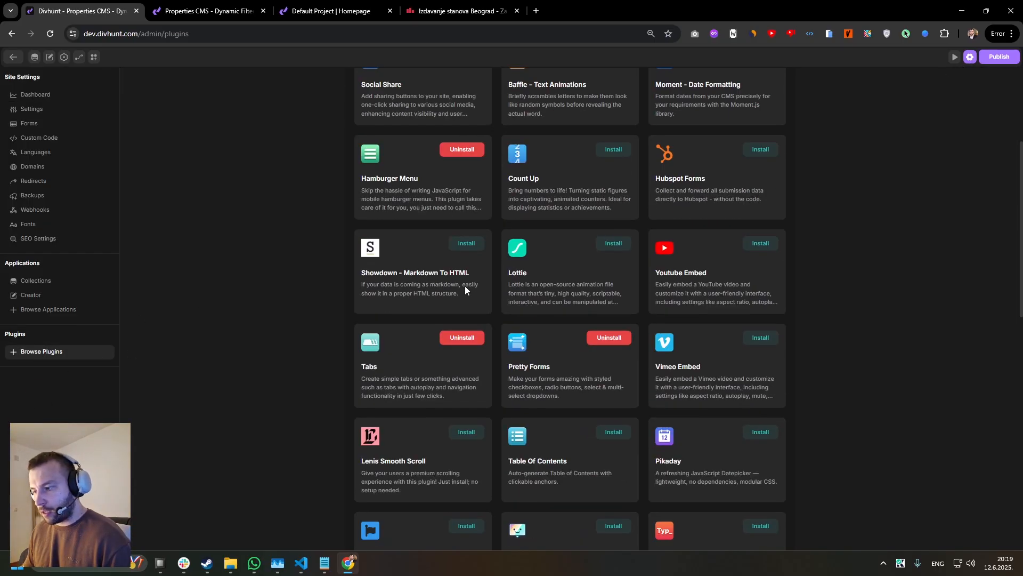
scroll(565, 249, "up", 1)
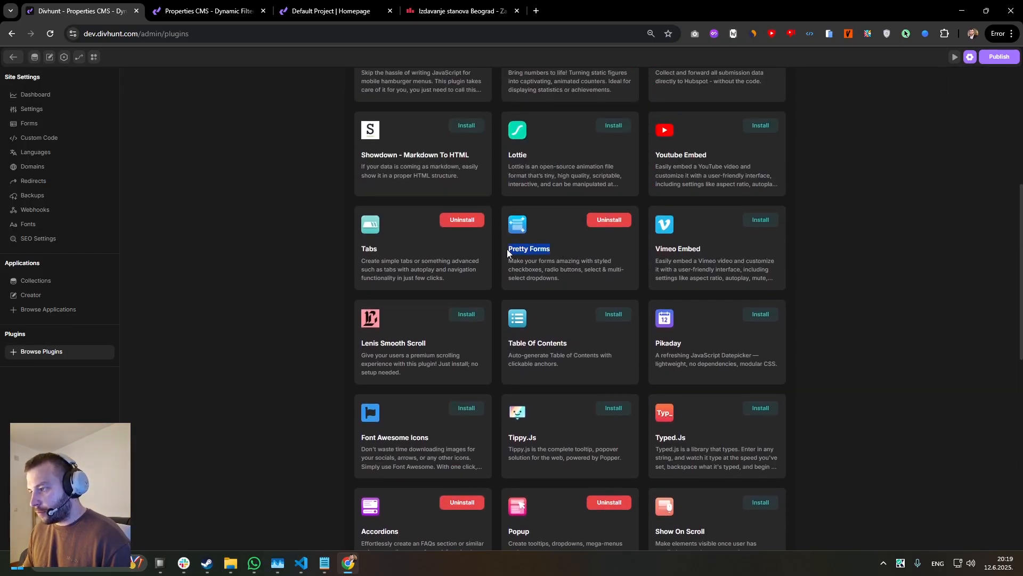
left_click(970, 56)
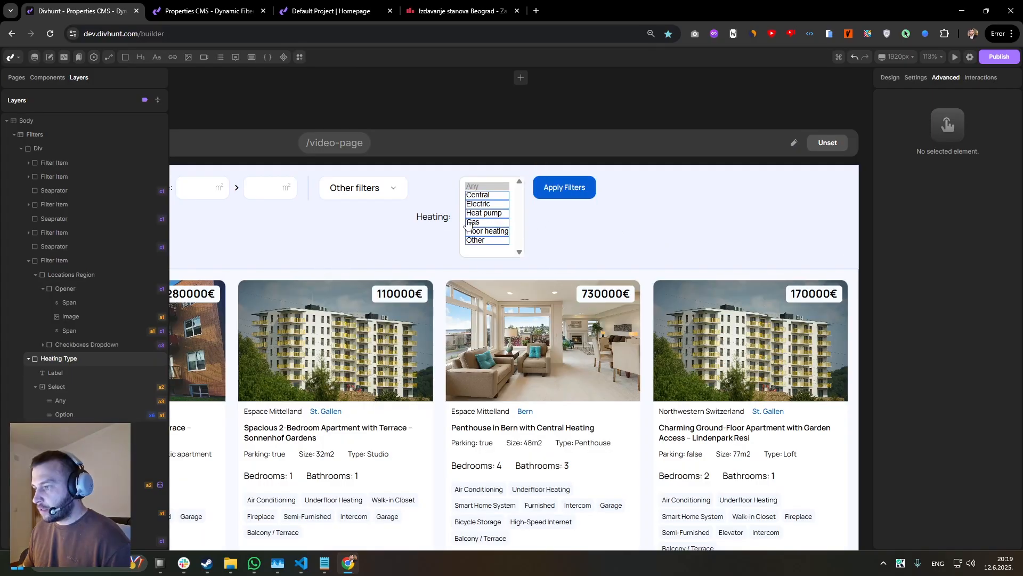
Apply the Pretty Forms transform to the Heating Type element in the filters bar.
left_click(468, 224)
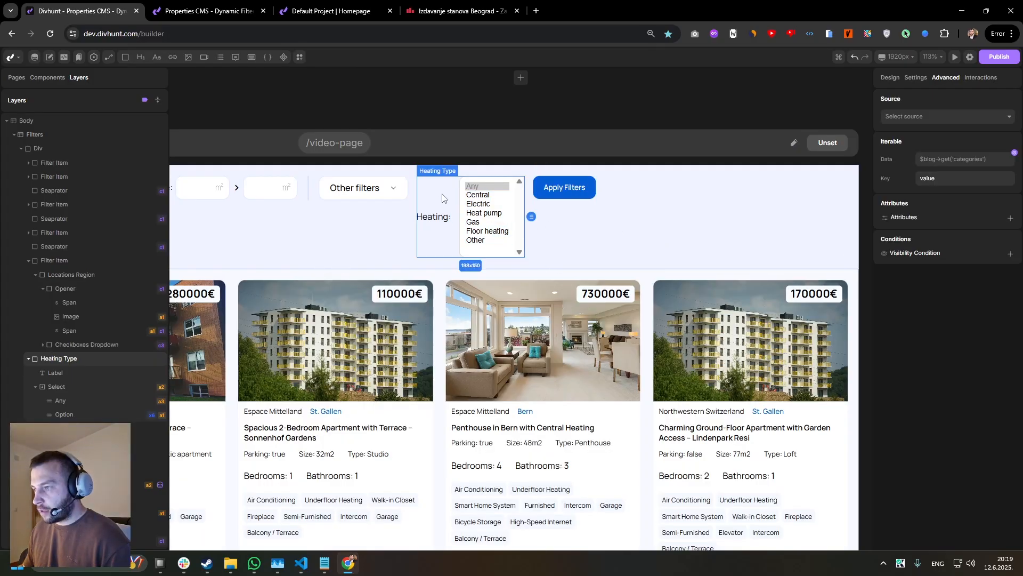
left_click(913, 80)
left_click(917, 137)
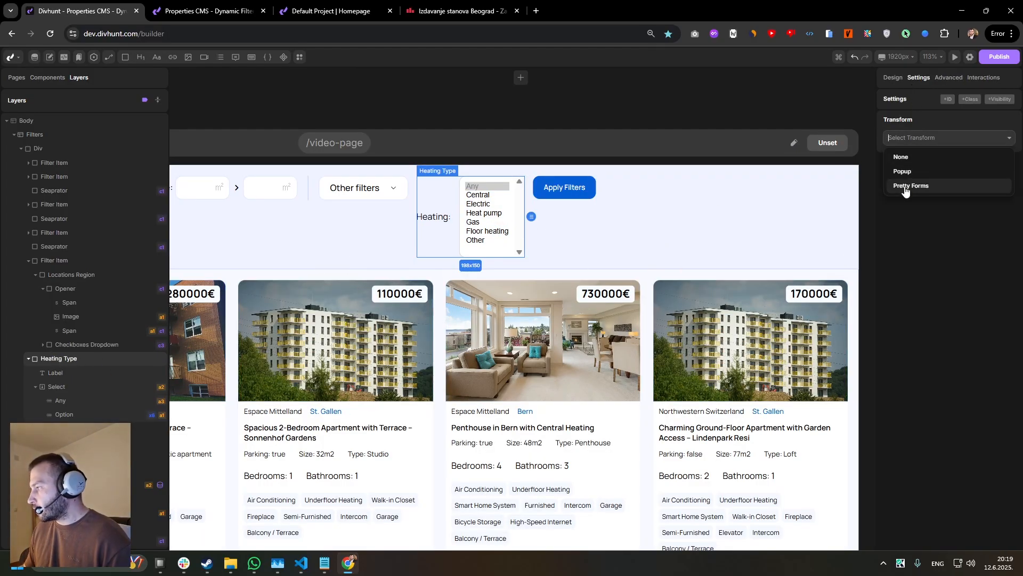
left_click(911, 185)
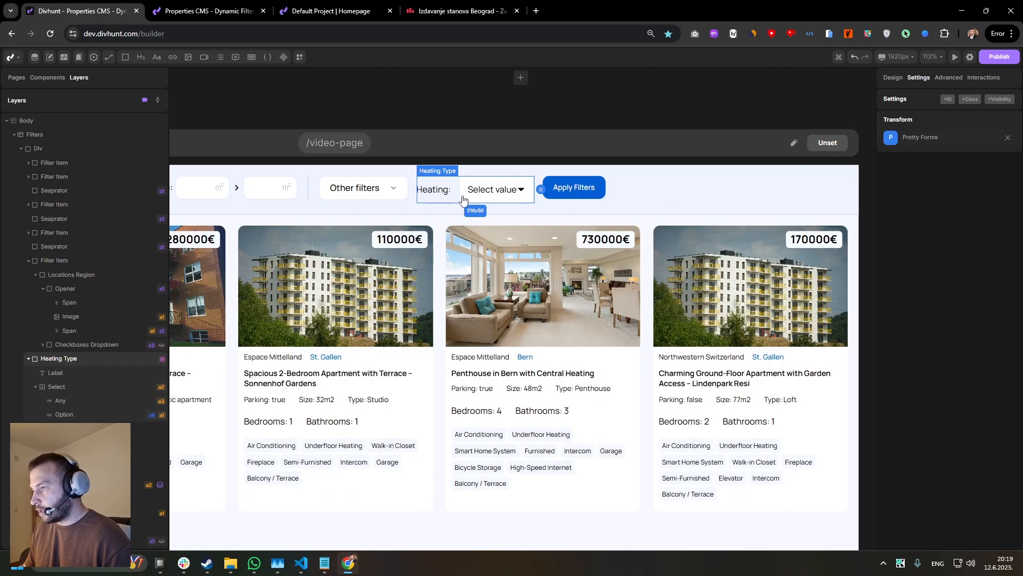
Review the Pretty Forms styling options for Heating Type and save them with their default values.
left_click(915, 142)
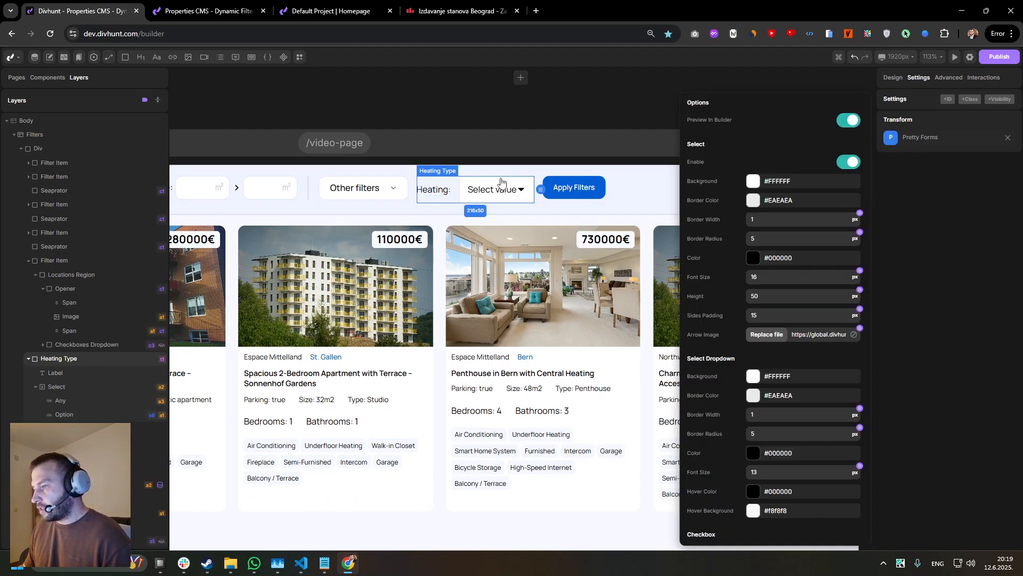
scroll(741, 193, "down", 2)
scroll(740, 196, "up", 2)
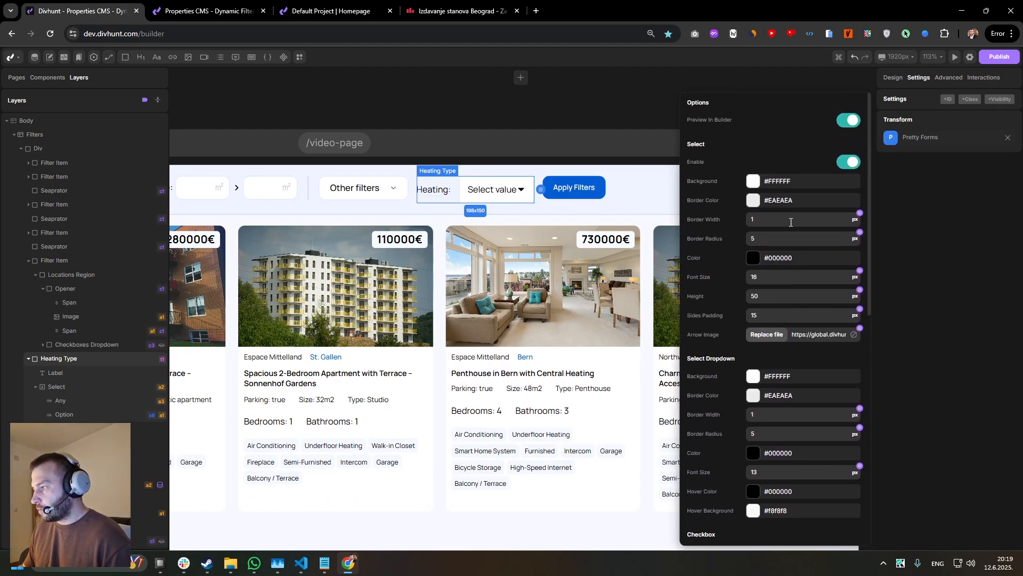
scroll(798, 258, "down", 2)
scroll(800, 215, "up", 2)
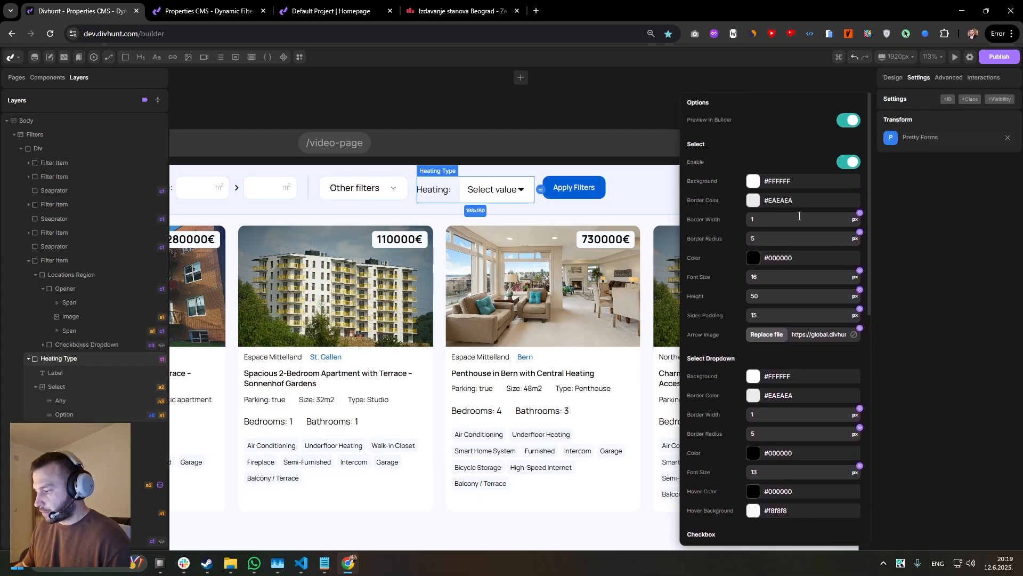
scroll(818, 172, "down", 5)
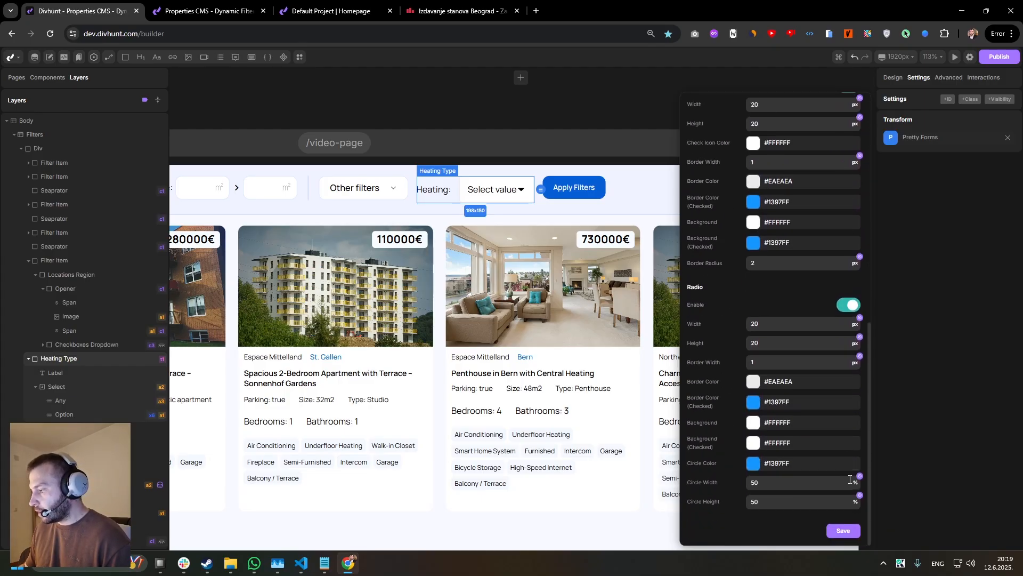
left_click(846, 528)
Reload the live properties page and apply Central, Electric, Heat pump and Gas from the restyled heating dropdown.
left_click(246, 12)
key("F5")
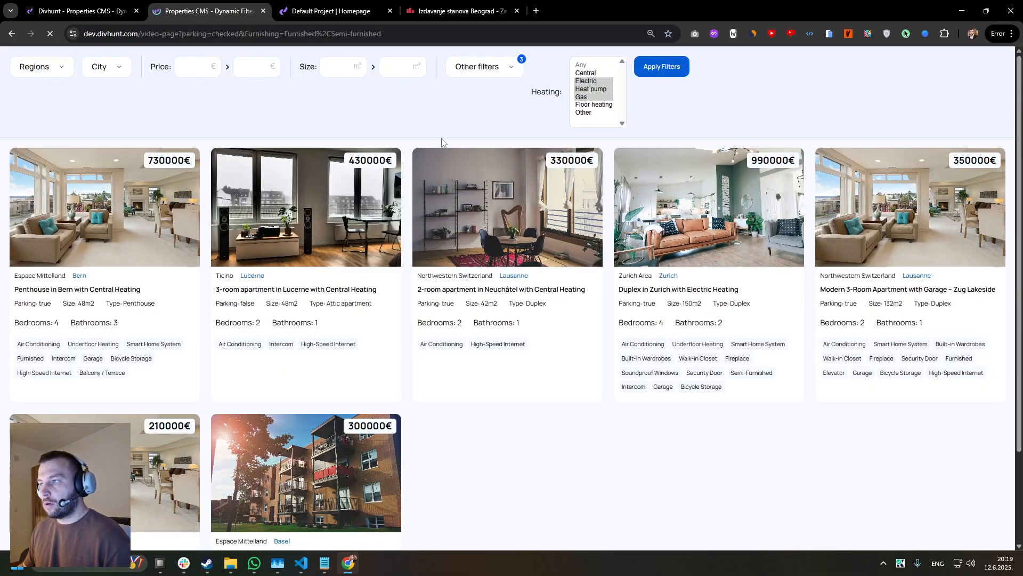
left_click(484, 77)
left_click(605, 69)
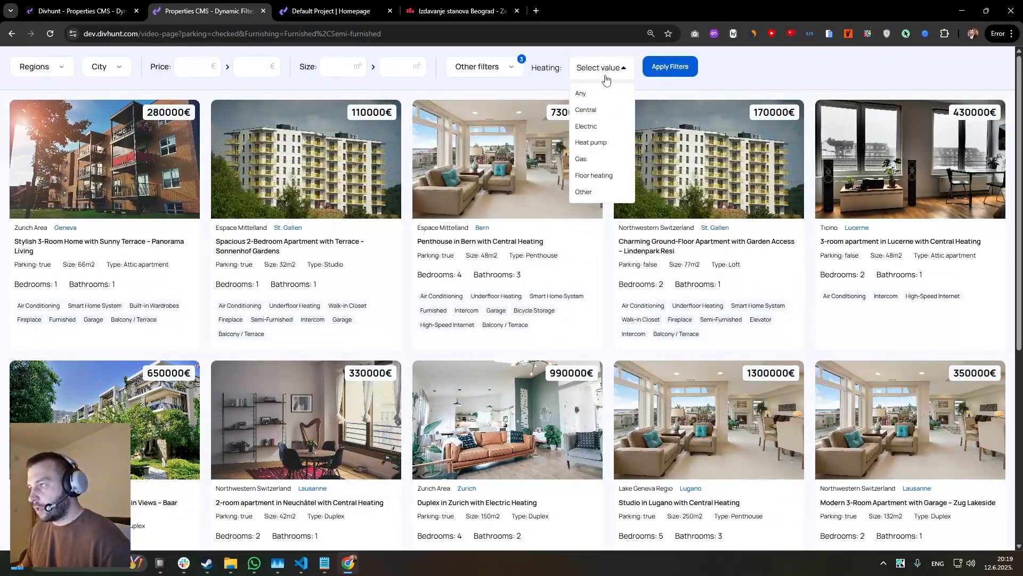
left_click(592, 114)
left_click(593, 144)
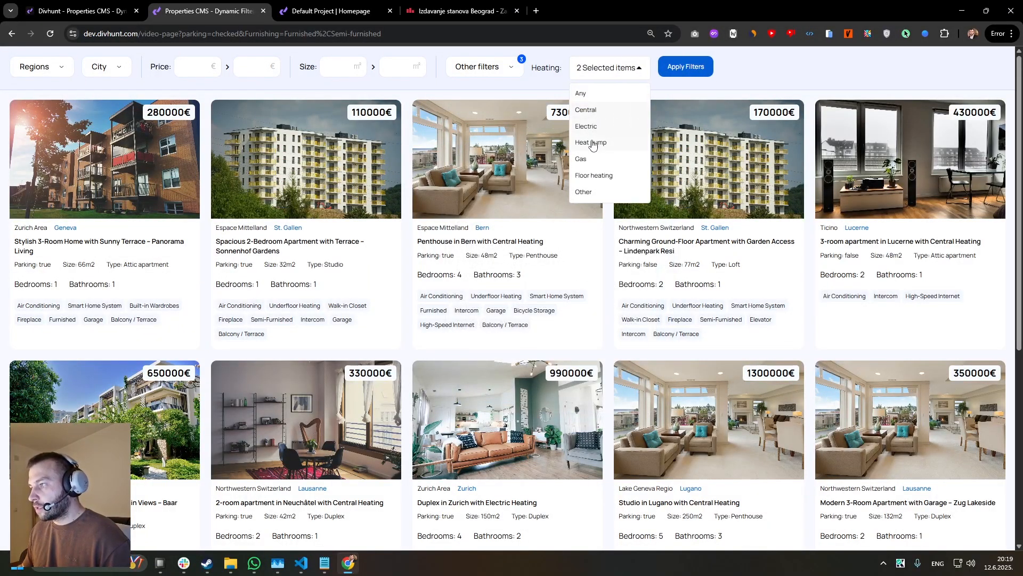
left_click(592, 162)
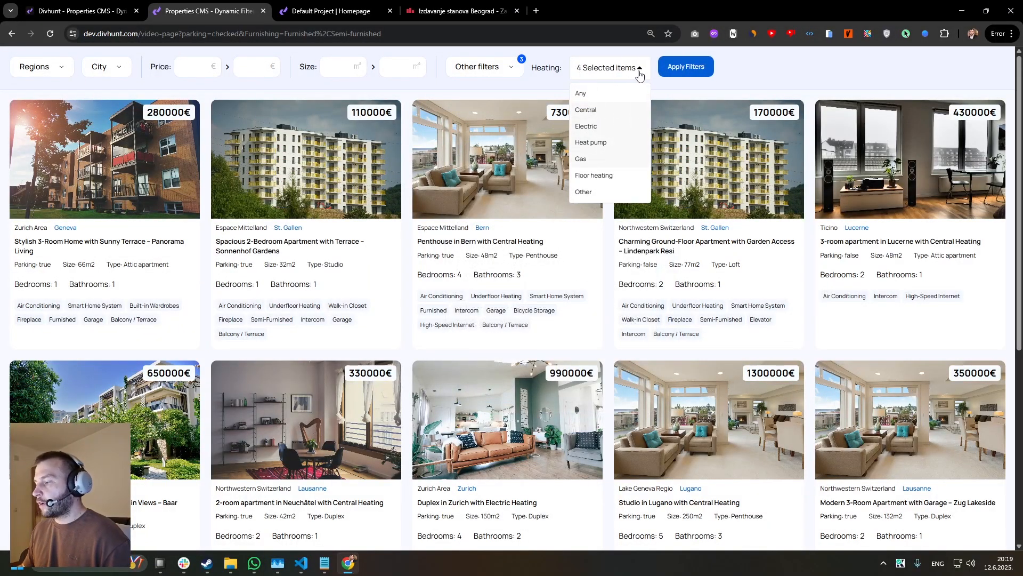
left_click(687, 75)
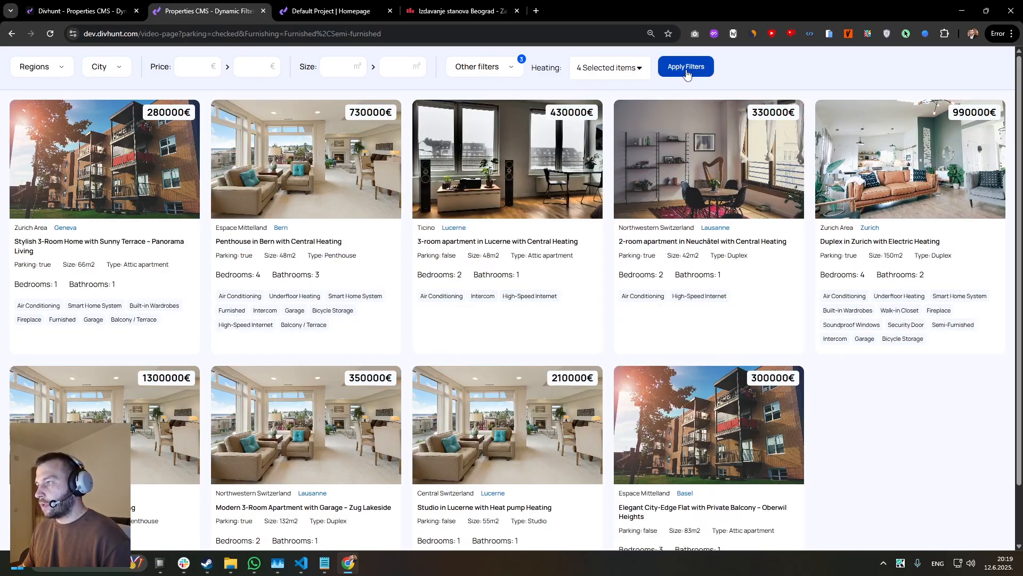
Return to the builder and review the settings and design properties of the heating Select element.
left_click(80, 11)
left_click(496, 191)
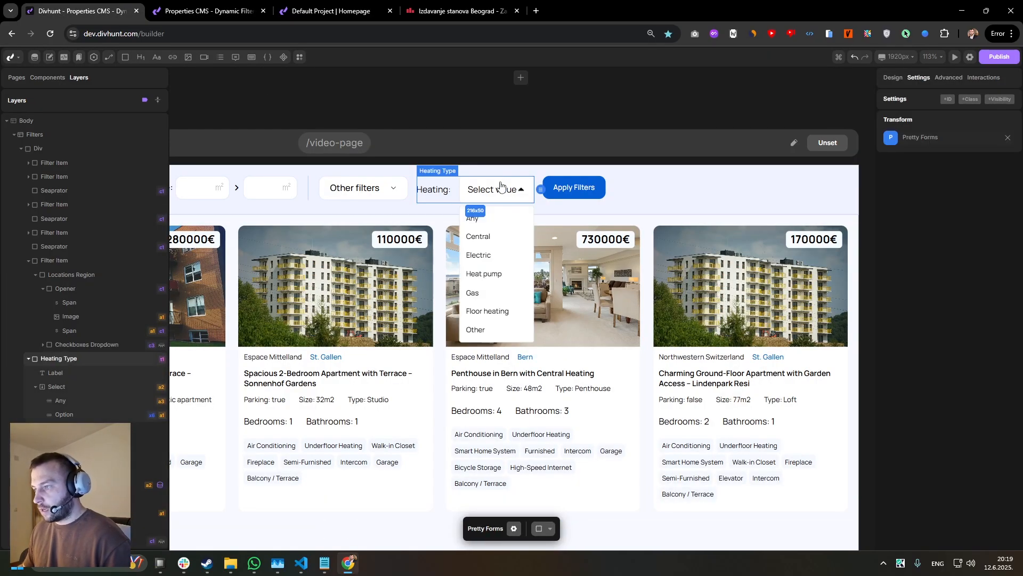
left_click(65, 387)
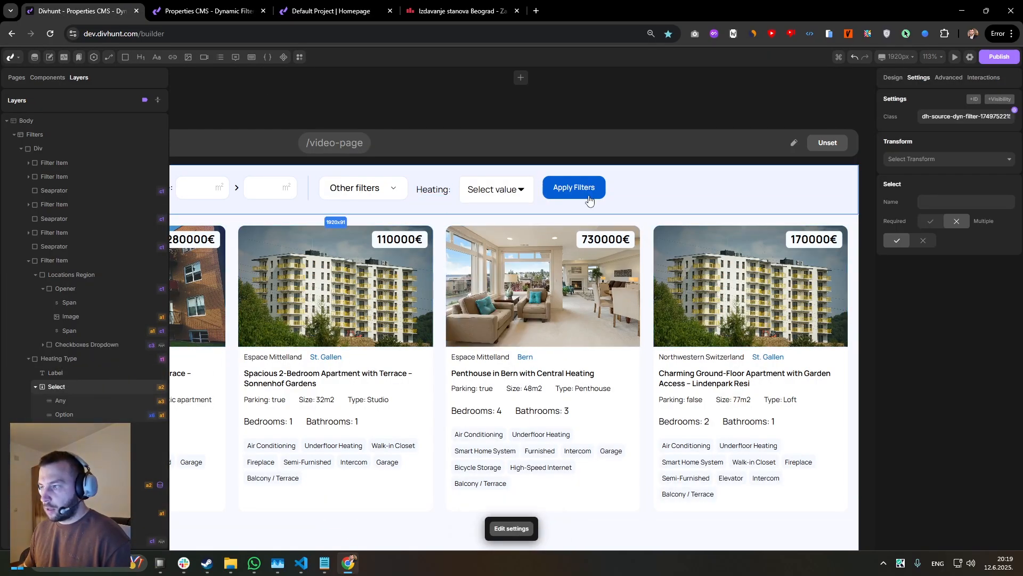
left_click(898, 80)
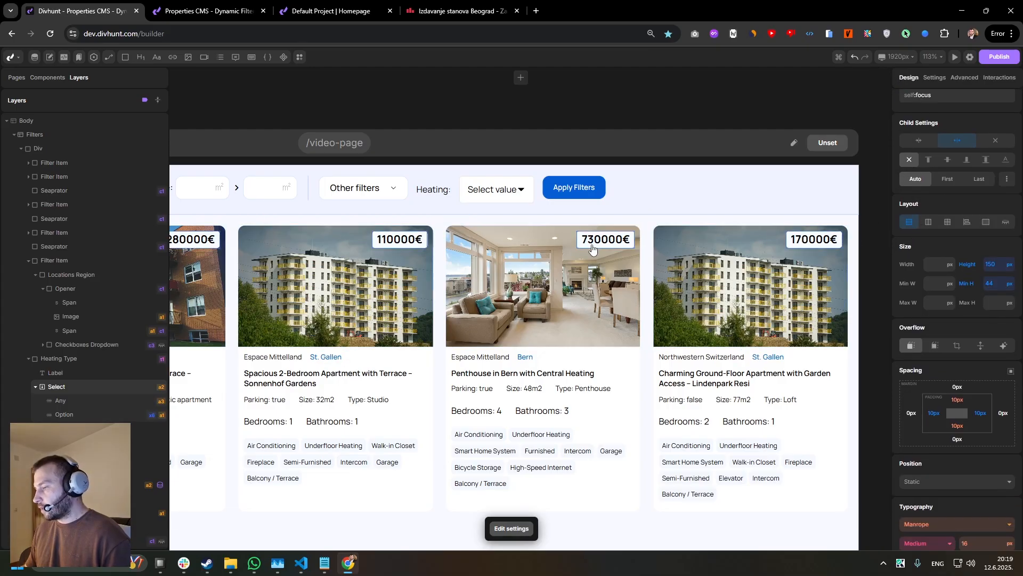
left_click(495, 193)
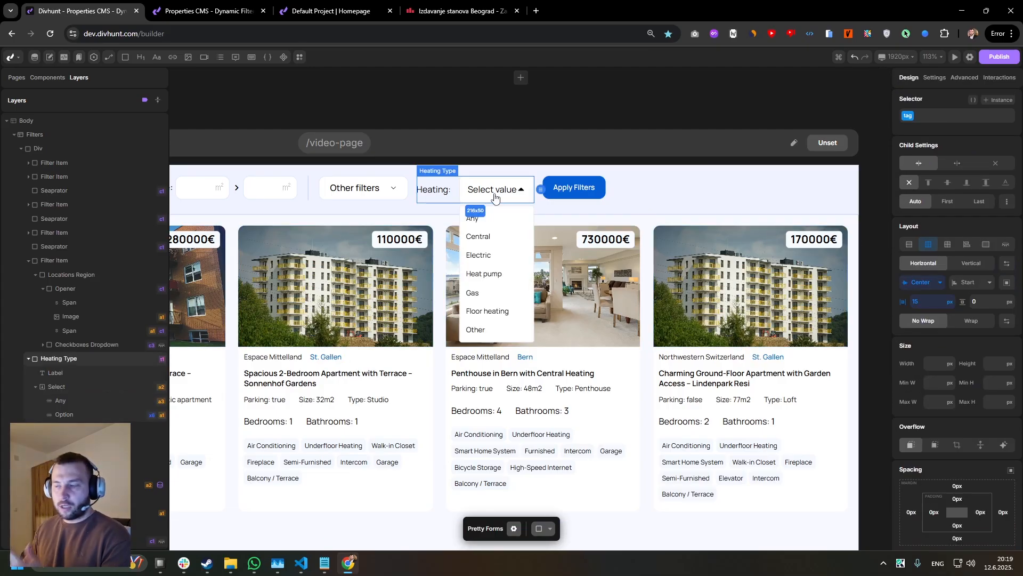
left_click(436, 210)
Remove the Pretty Forms transform from the Heating Type element in the filters bar.
scroll(436, 213, "down", 3)
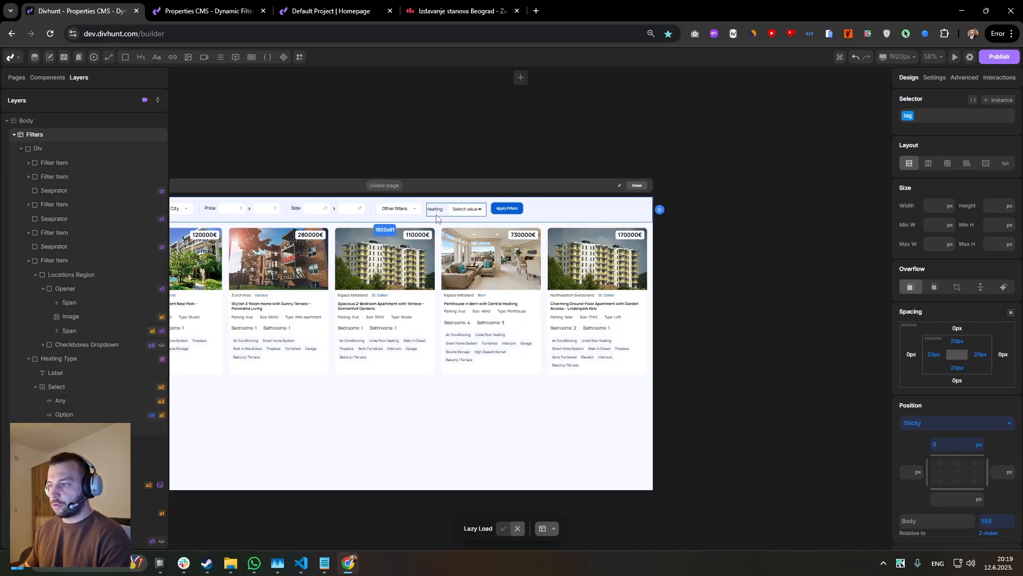
left_click_drag(431, 225, 509, 234)
scroll(556, 235, "down", 1)
scroll(509, 235, "up", 1)
left_click(544, 218)
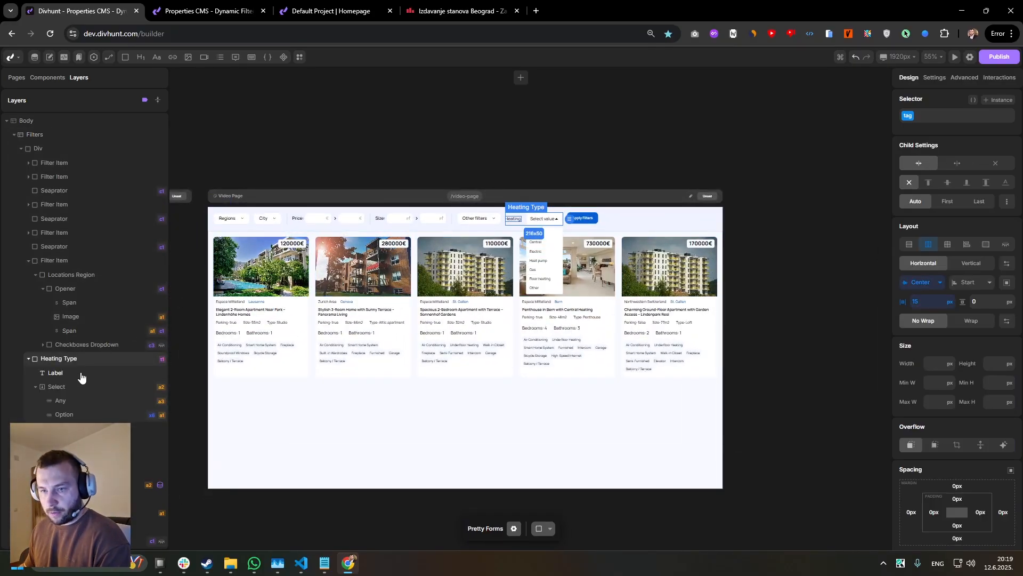
left_click(57, 263)
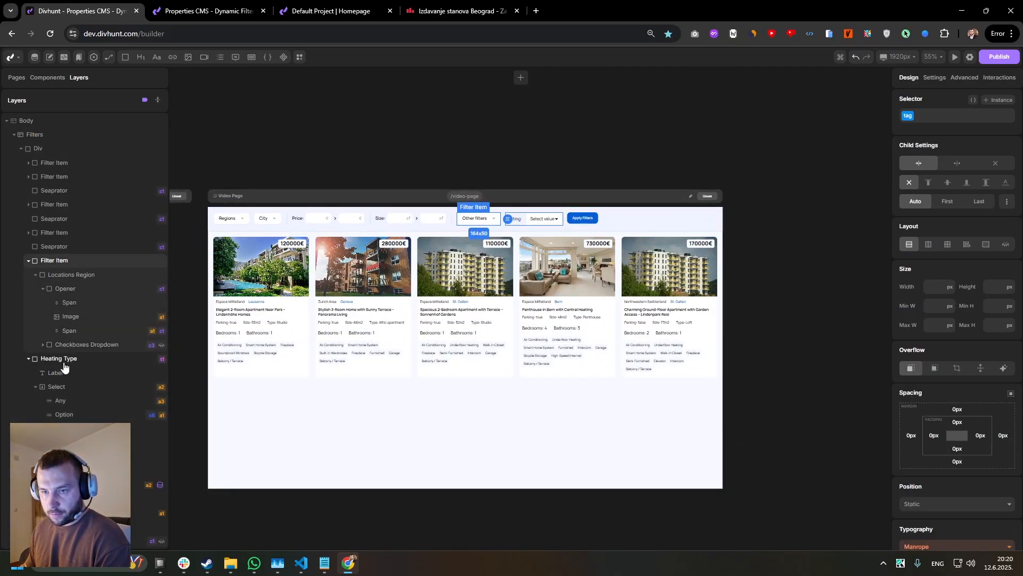
left_click(63, 363)
left_click(933, 78)
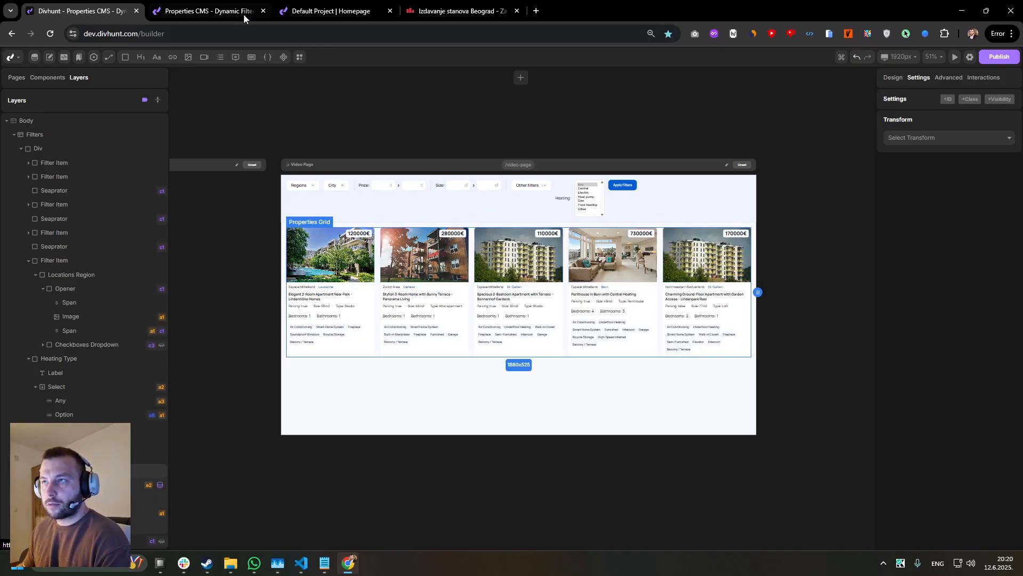
Add a div inside the properties Wrapper, between Properties Grid and Empty State, and label it Pagination.
left_click(22, 149)
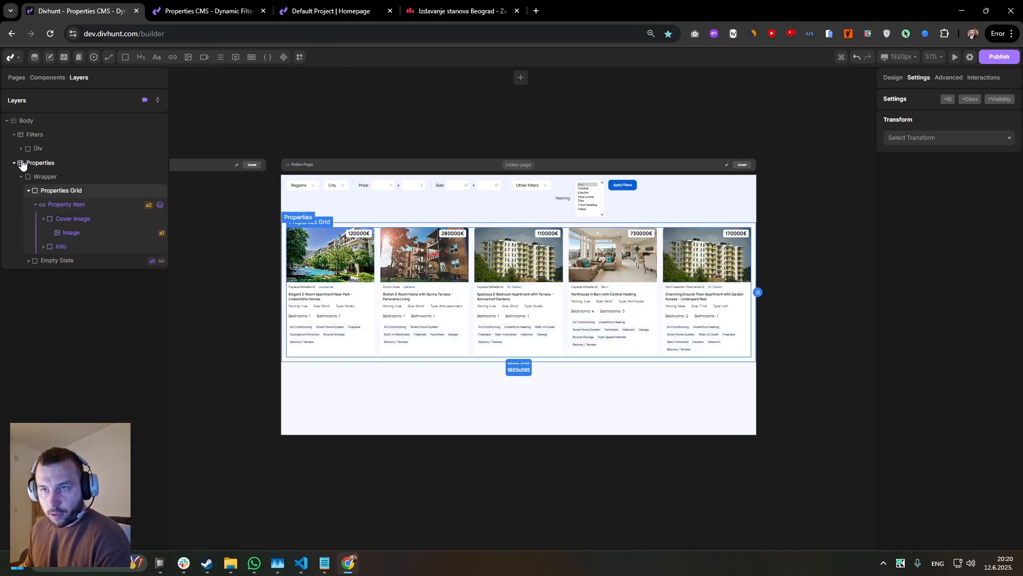
left_click(21, 176)
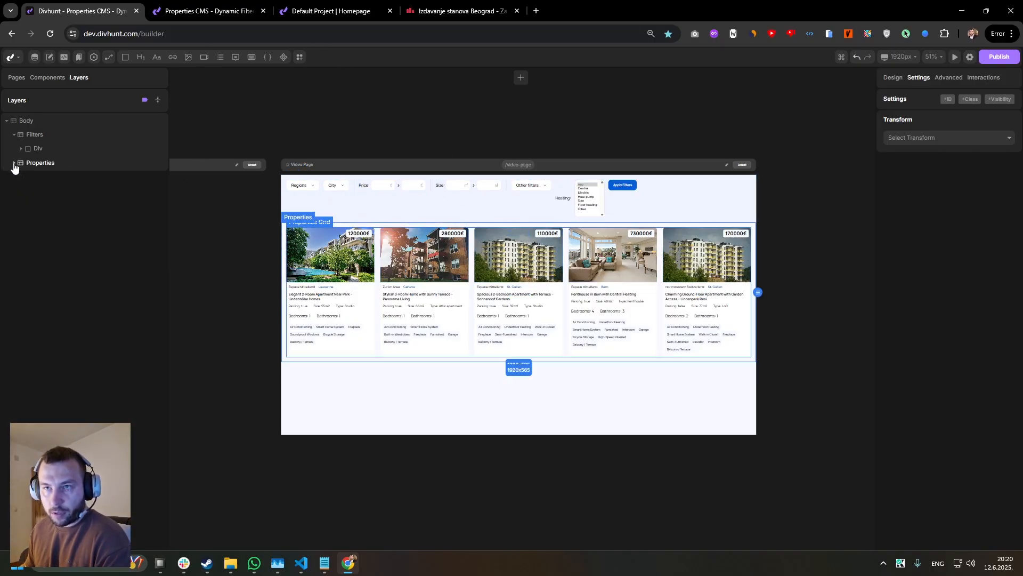
left_click(20, 176)
left_click(29, 192)
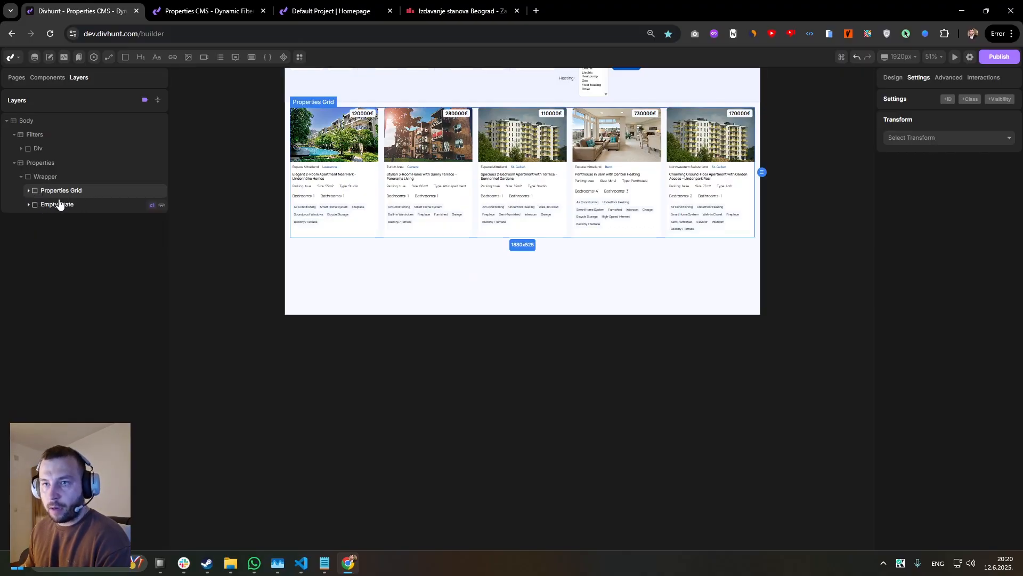
left_click(45, 178)
left_click(46, 178)
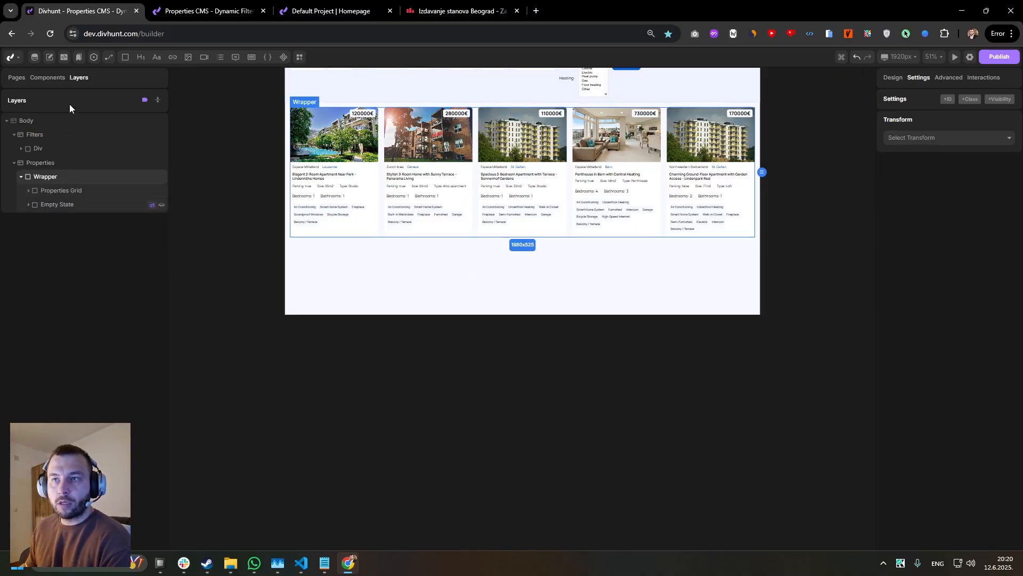
left_click_drag(127, 63, 50, 211)
right_click(47, 209)
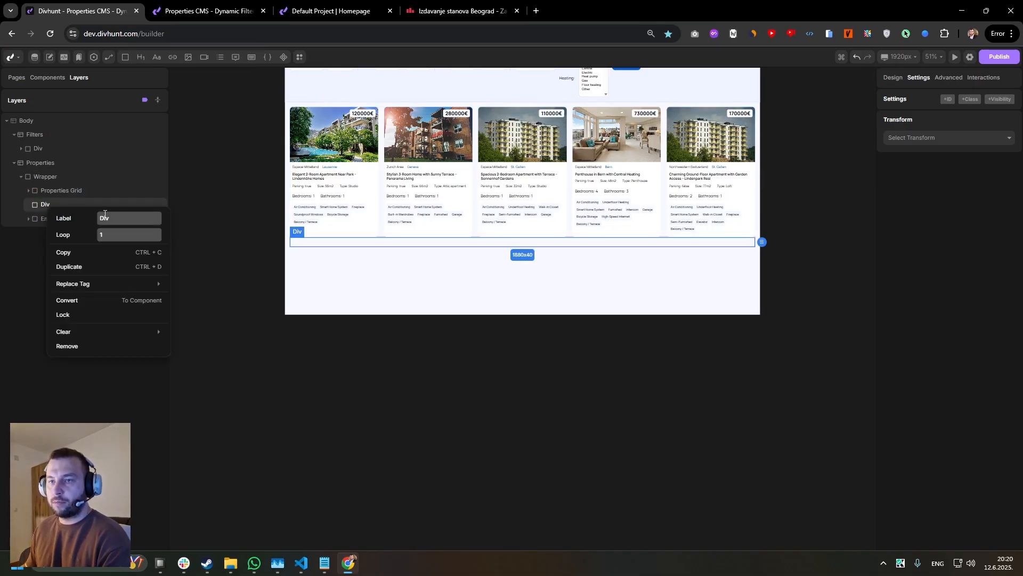
type("Paginatio")
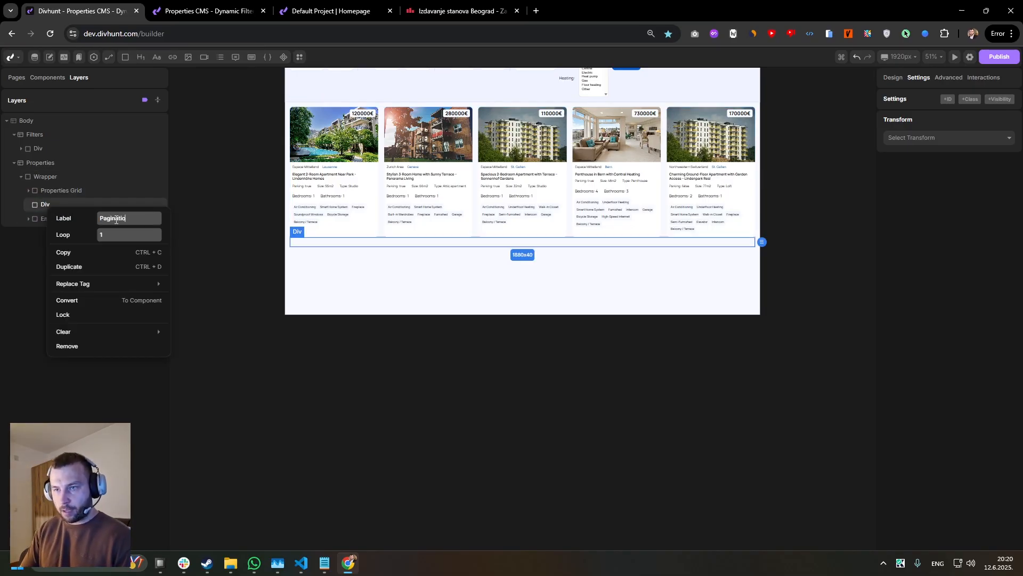
type("n")
key("Return")
Give the Pagination div a height of 50 px, a top margin of 11 px and 19 px padding on all sides.
mouse_move(127, 62)
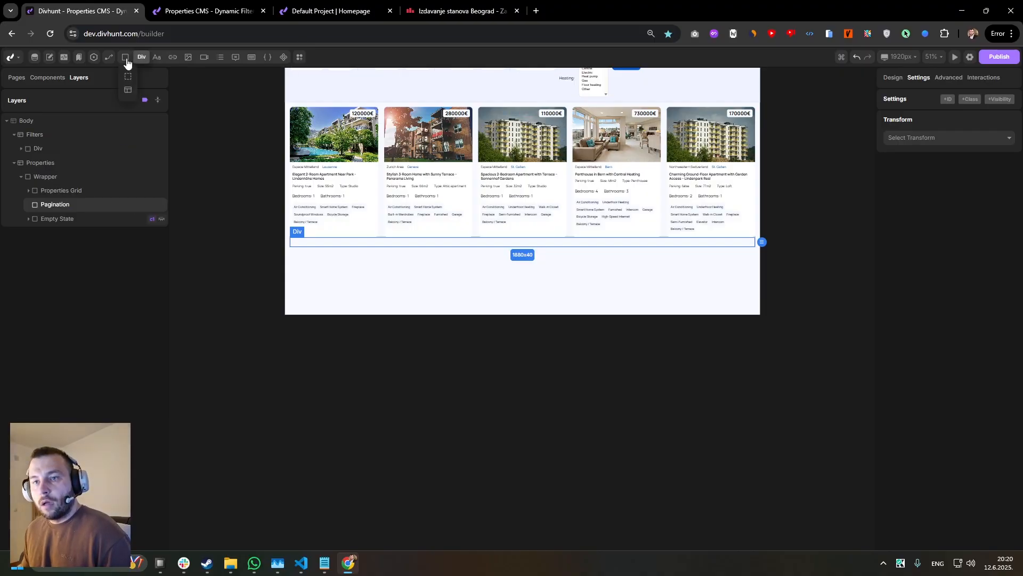
left_click(893, 78)
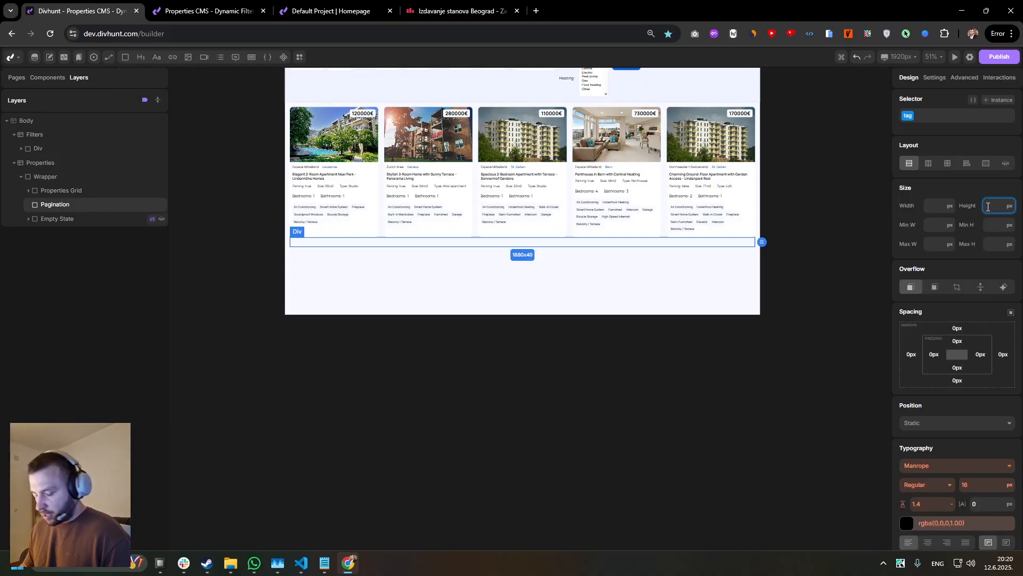
type("50")
key("Return")
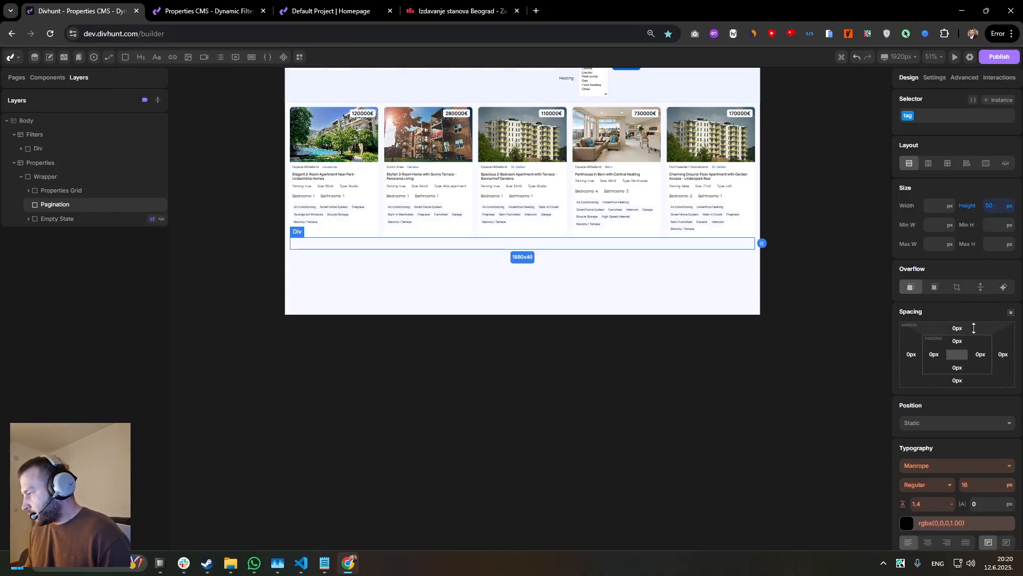
scroll(967, 326, "down", 4)
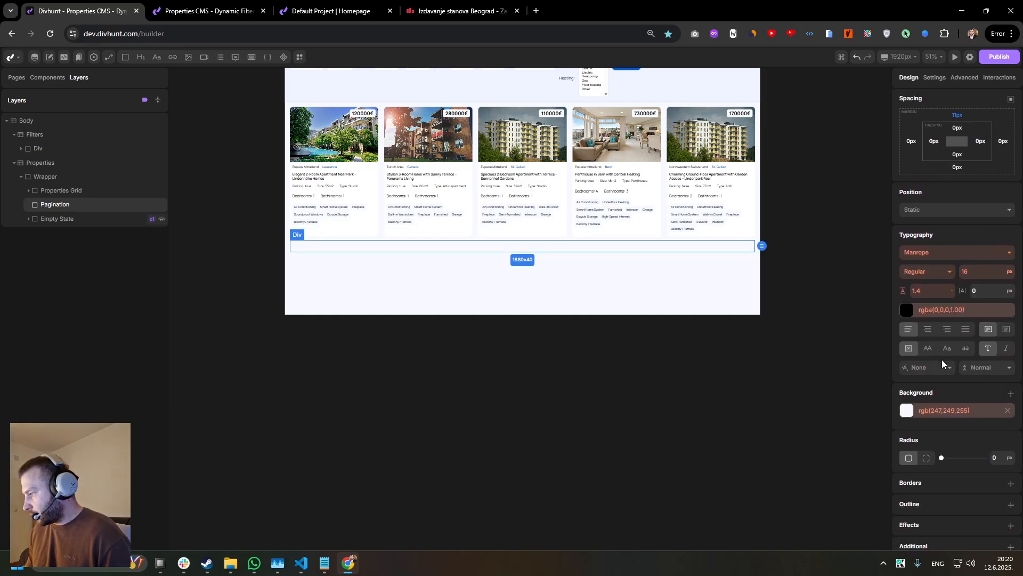
scroll(947, 253, "up", 3)
left_click_drag(961, 287, 973, 283)
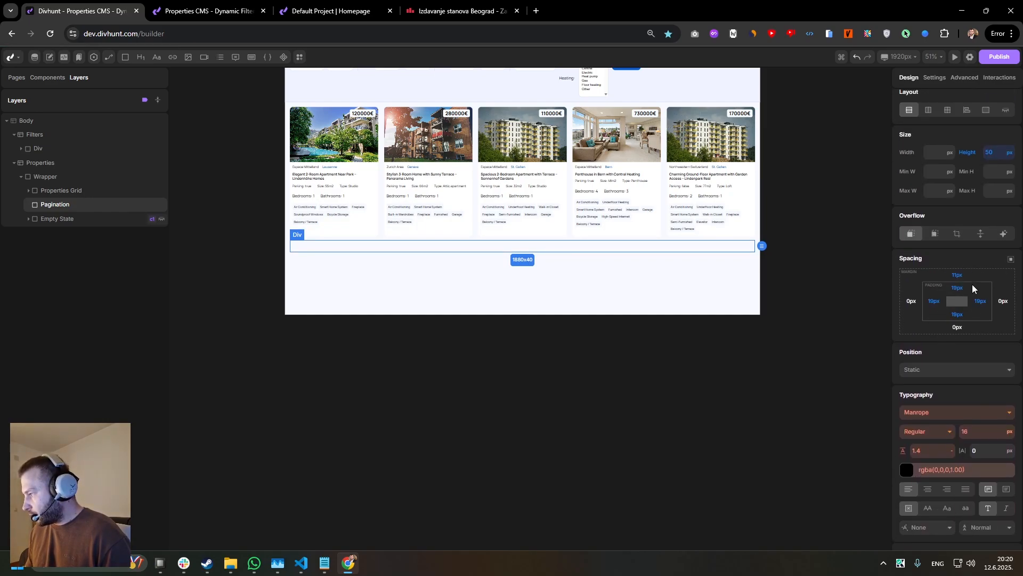
Set the Pagination div's background to light grey, rgb(225,225,225).
scroll(955, 325, "down", 4)
left_click(906, 404)
left_click_drag(855, 249, 840, 242)
left_click(954, 227)
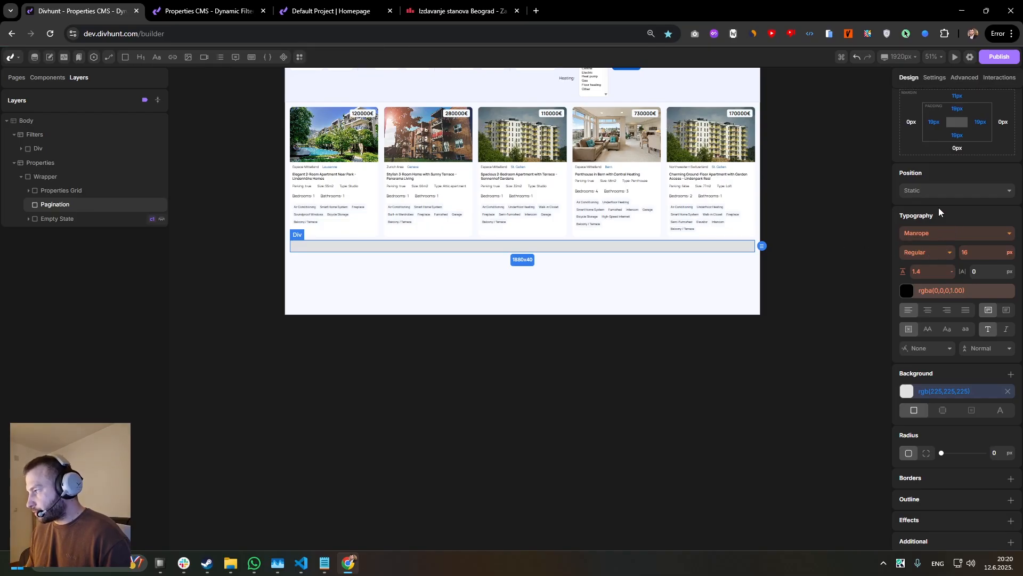
scroll(936, 224, "up", 4)
scroll(537, 272, "up", 3)
scroll(416, 229, "down", 2)
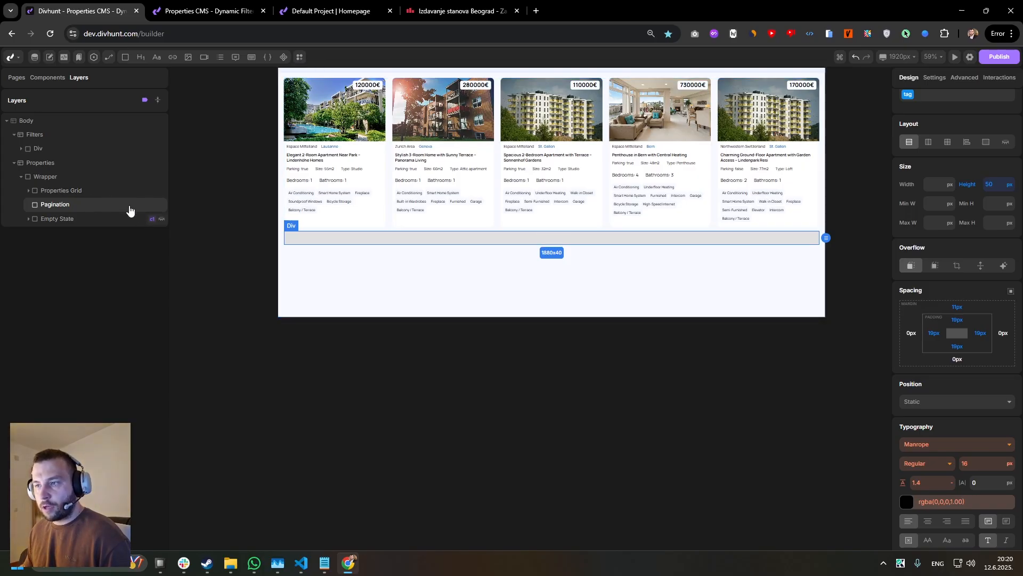
Enable pagination on the Property Item data source with 5 items per page, the Numbers (1 2 3) style and results info shown.
left_click(28, 190)
left_click(67, 207)
left_click(966, 78)
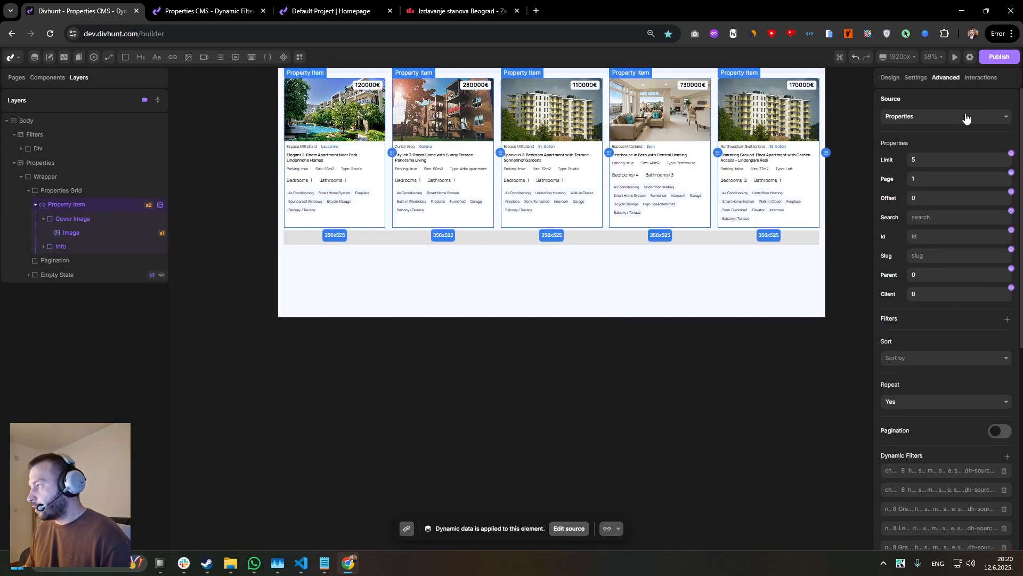
scroll(925, 169, "down", 4)
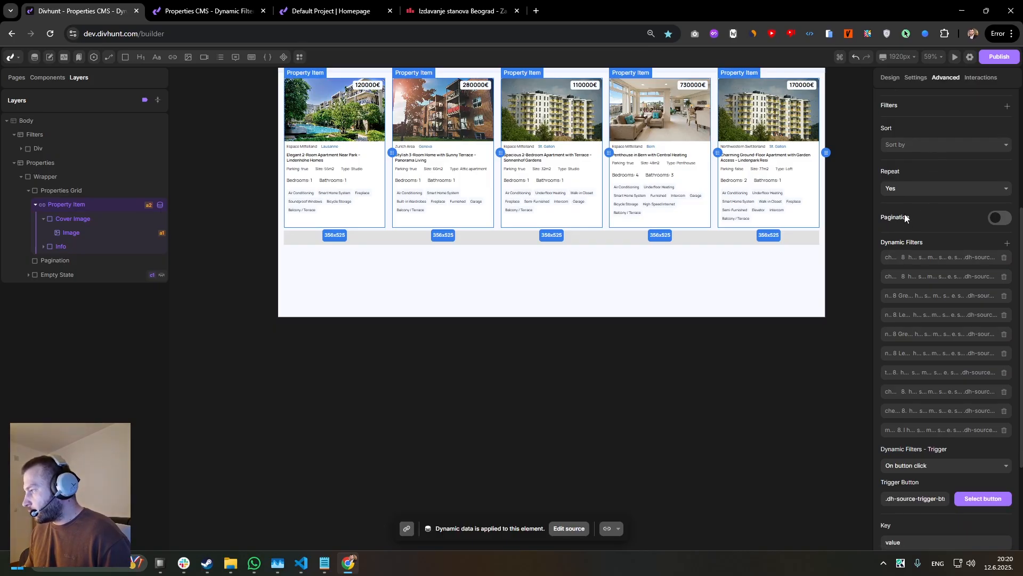
left_click(1001, 219)
double_click(936, 239)
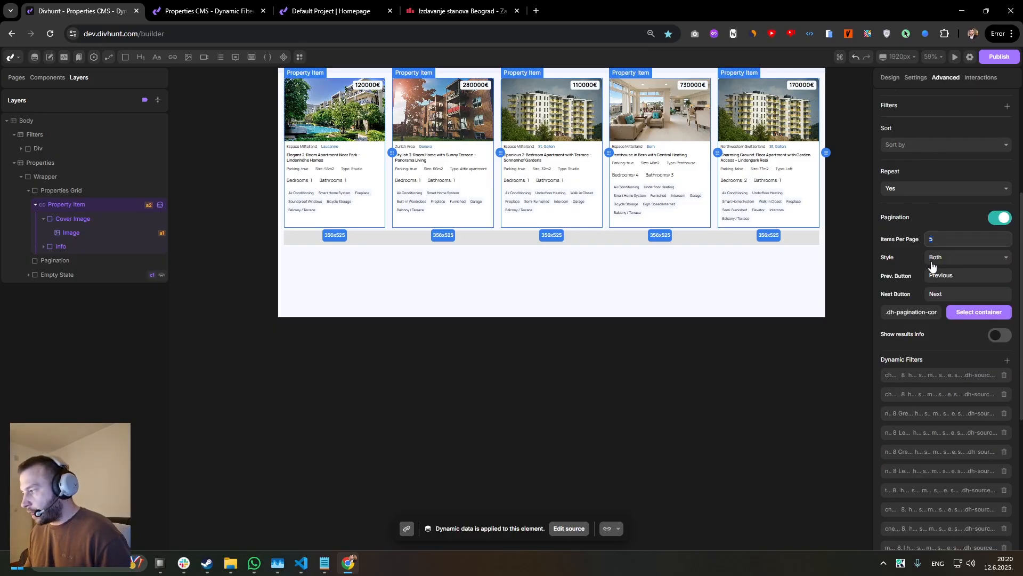
left_click(889, 258)
left_click(940, 258)
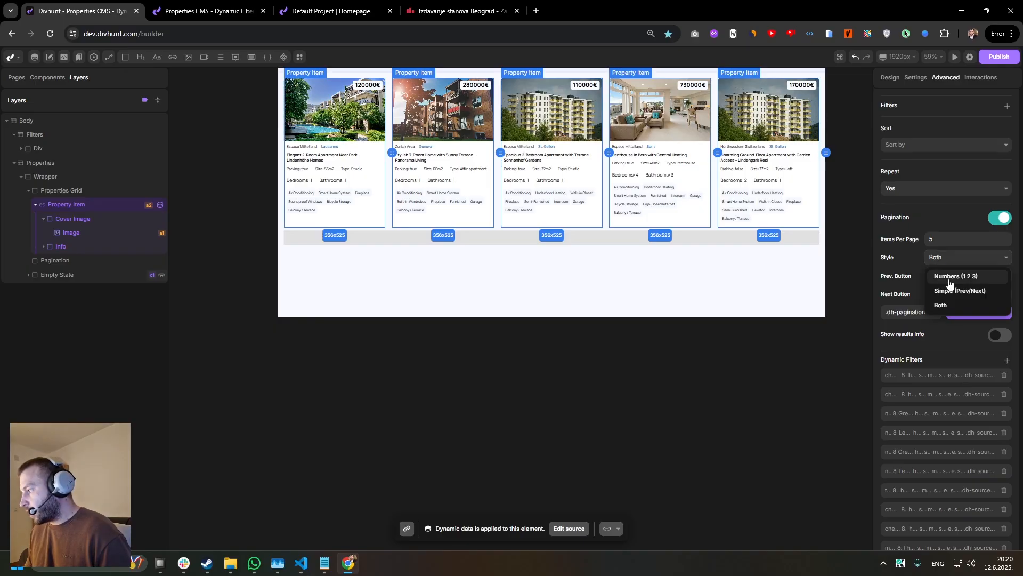
left_click(953, 276)
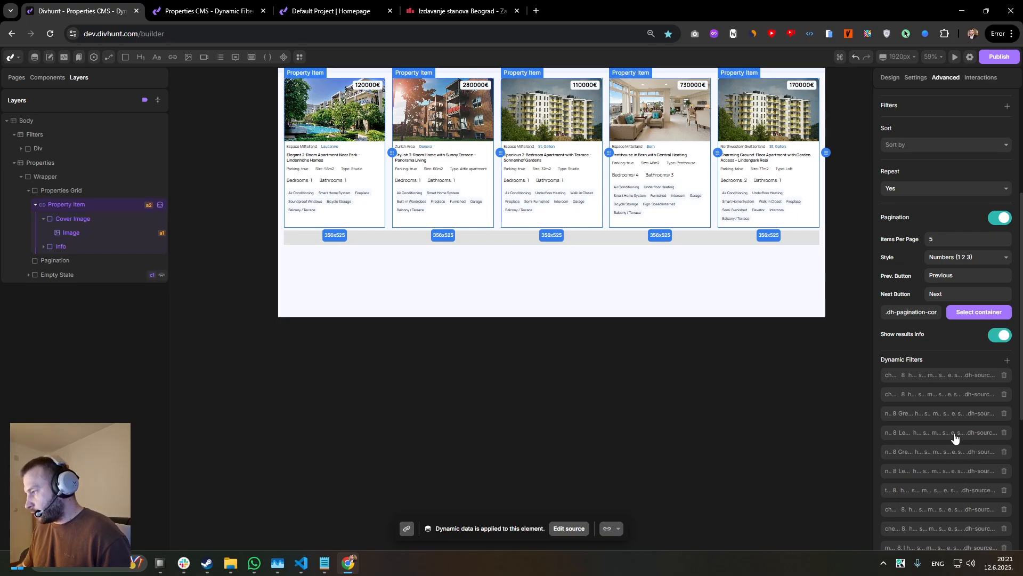
Replace the pagination container with the grey Pagination div below the grid and save the Property Item source.
left_click(923, 311)
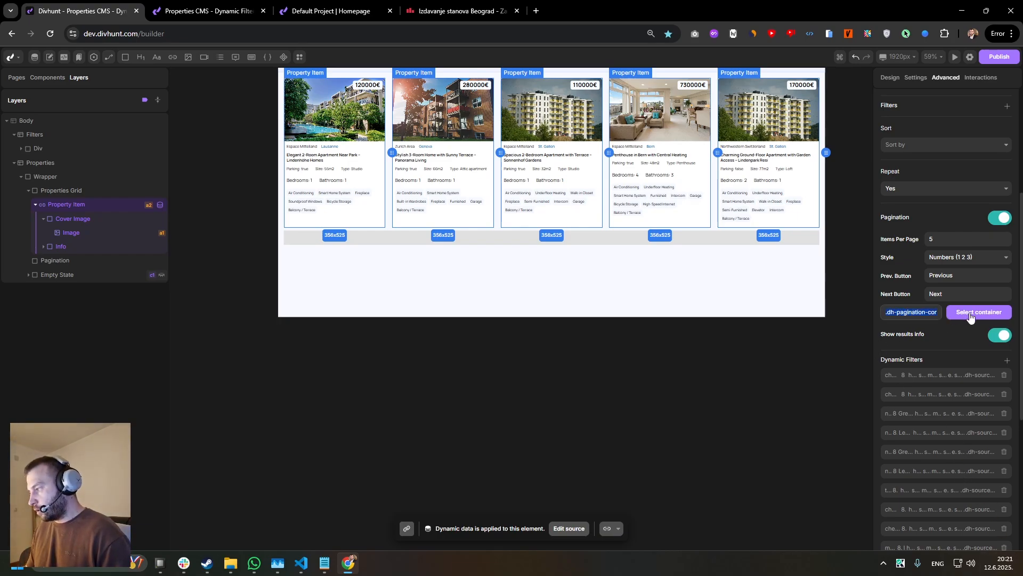
key("BackSpace")
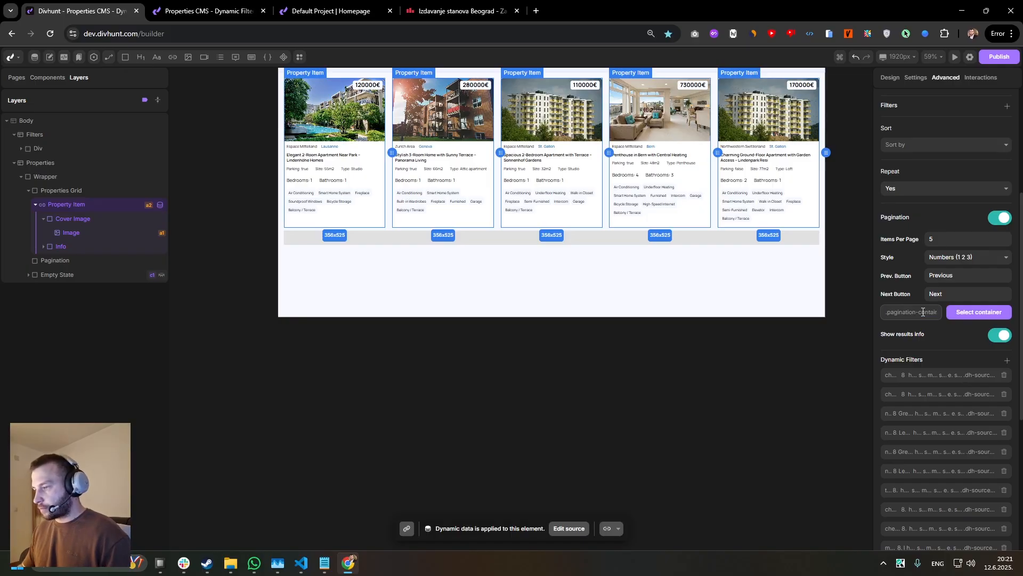
left_click(970, 311)
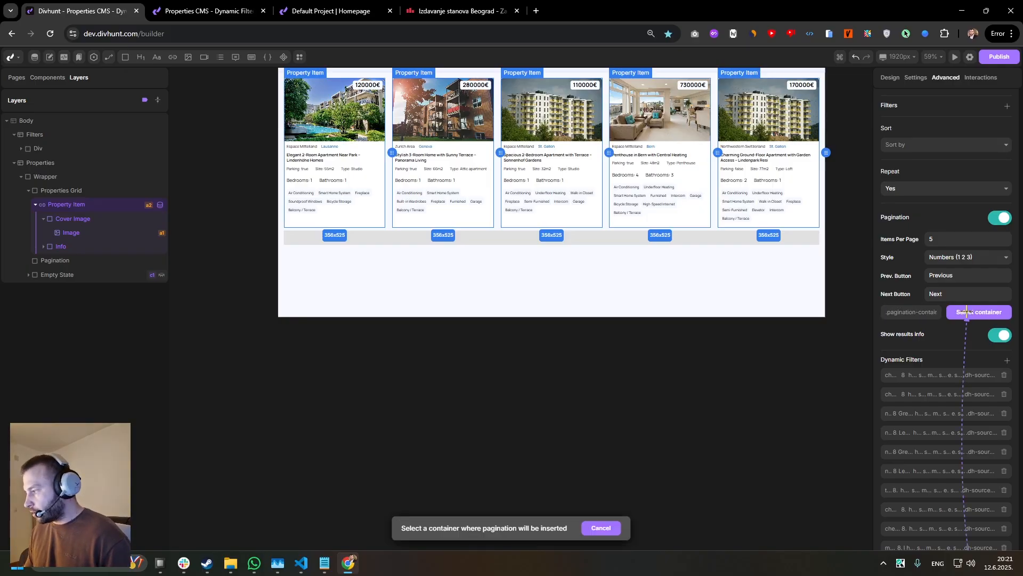
left_click(690, 238)
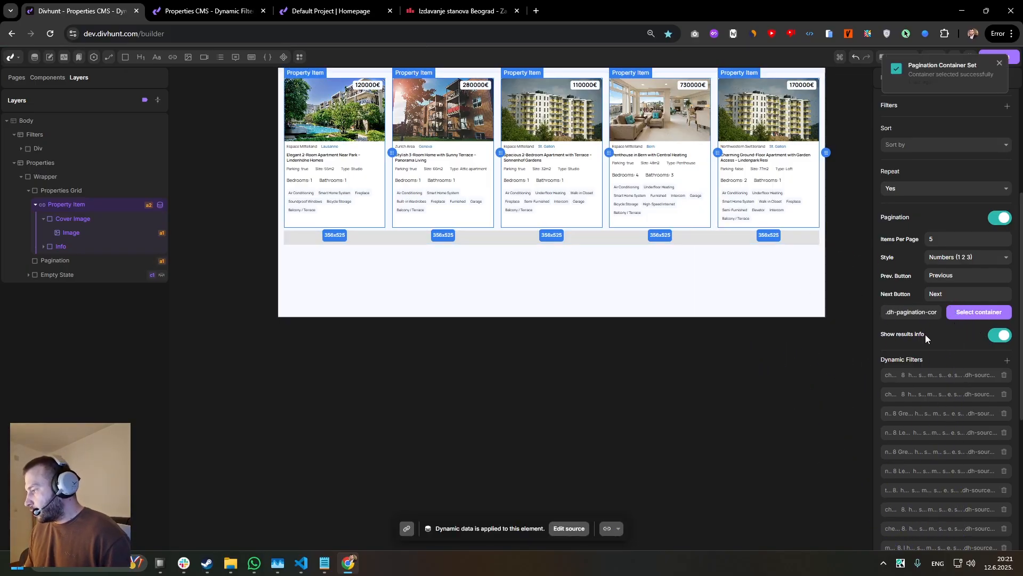
scroll(938, 335, "down", 5)
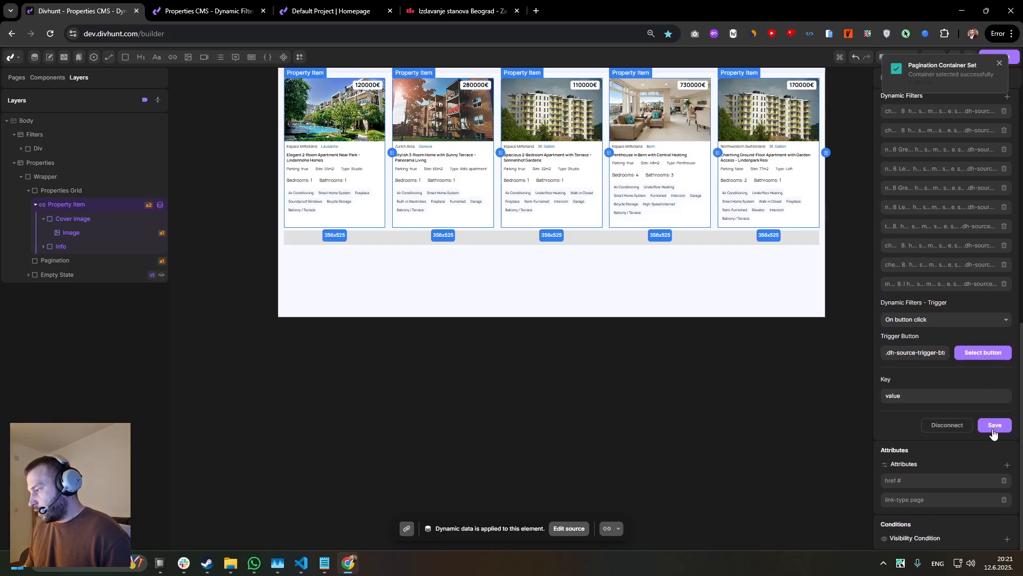
left_click(994, 425)
Open the live properties page and inspect the pagination container's markup and styles in the developer tools.
left_click(205, 11)
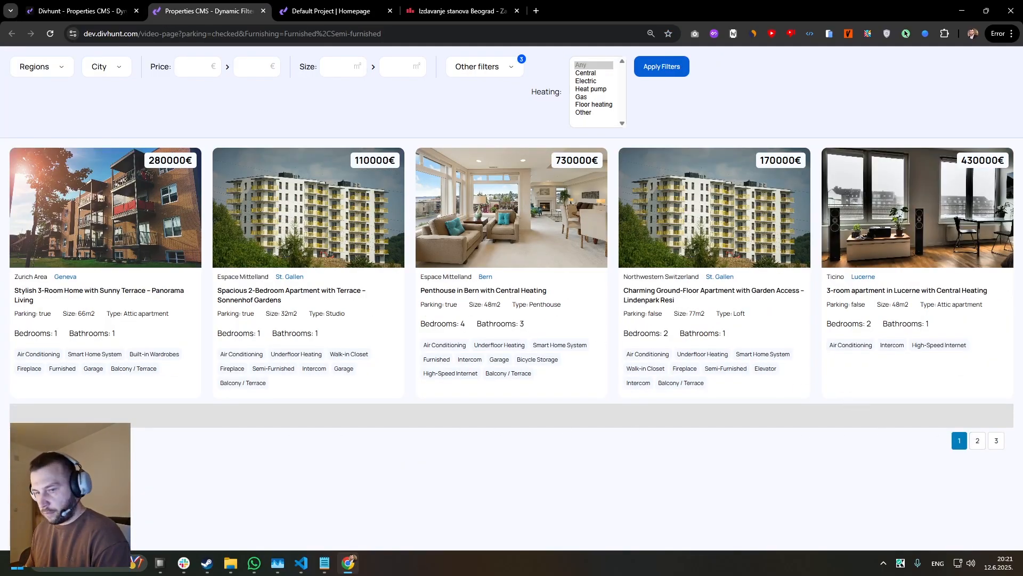
right_click(134, 445)
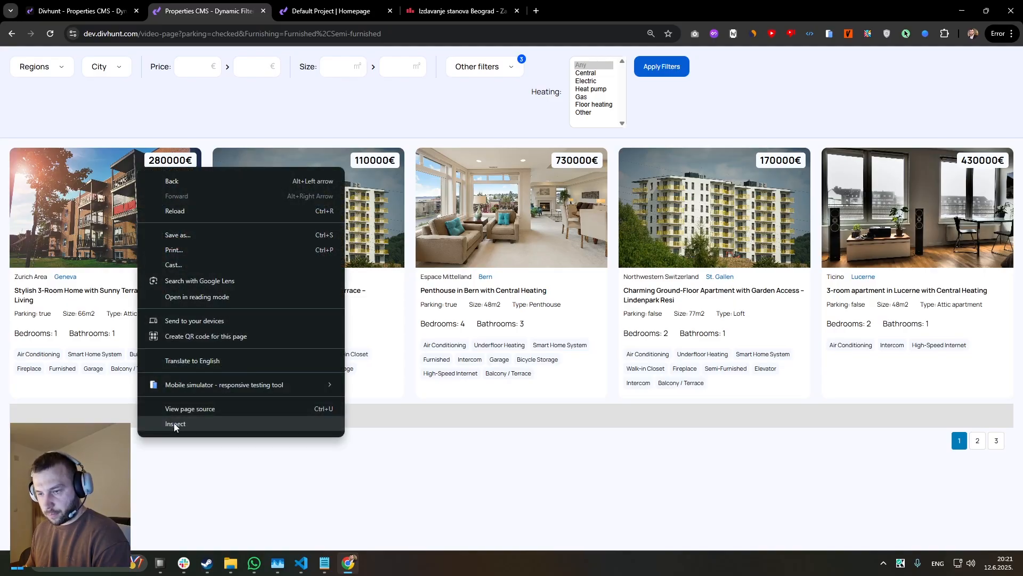
left_click(154, 436)
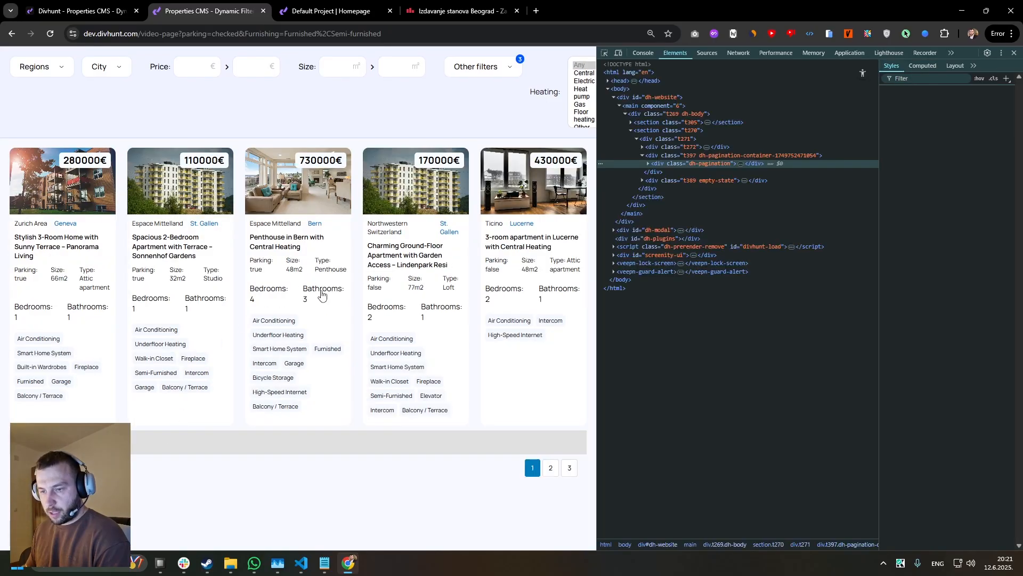
left_click(359, 440)
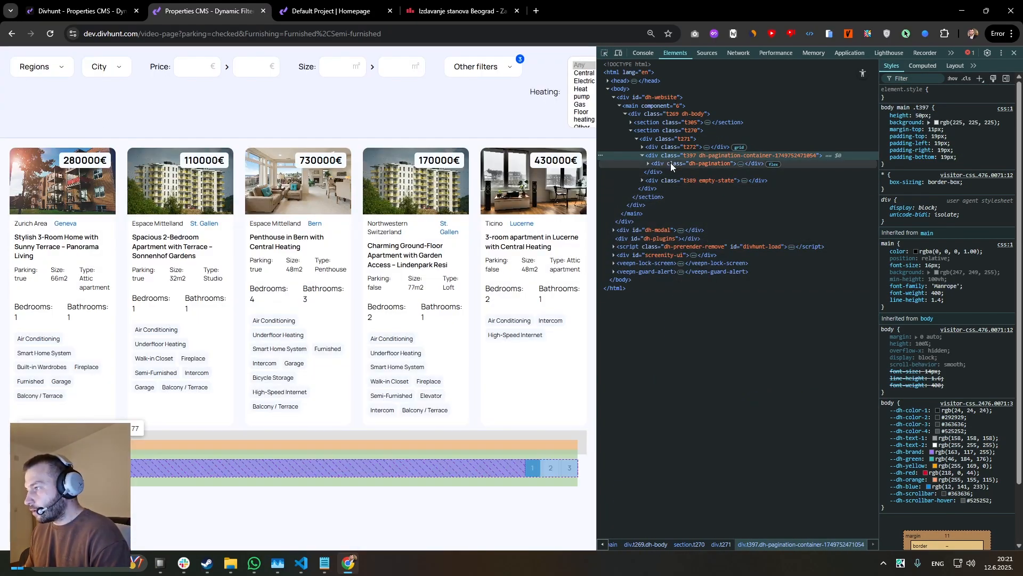
Expand the nested pagination elements inside the pagination container's markup to examine them, and close the developer tools.
left_click(676, 162)
double_click(676, 162)
left_click(690, 158)
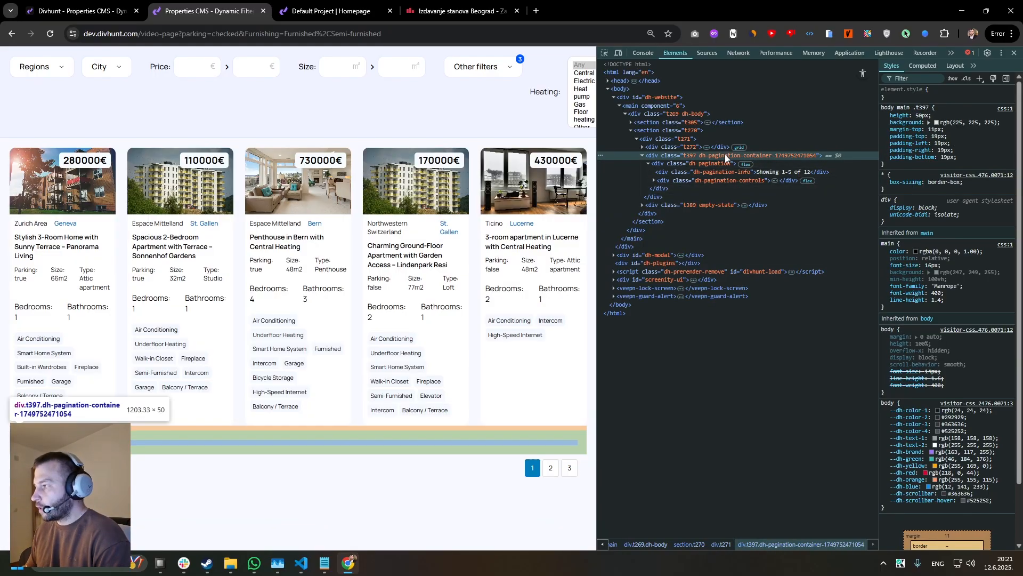
left_click(704, 163)
left_click(1014, 56)
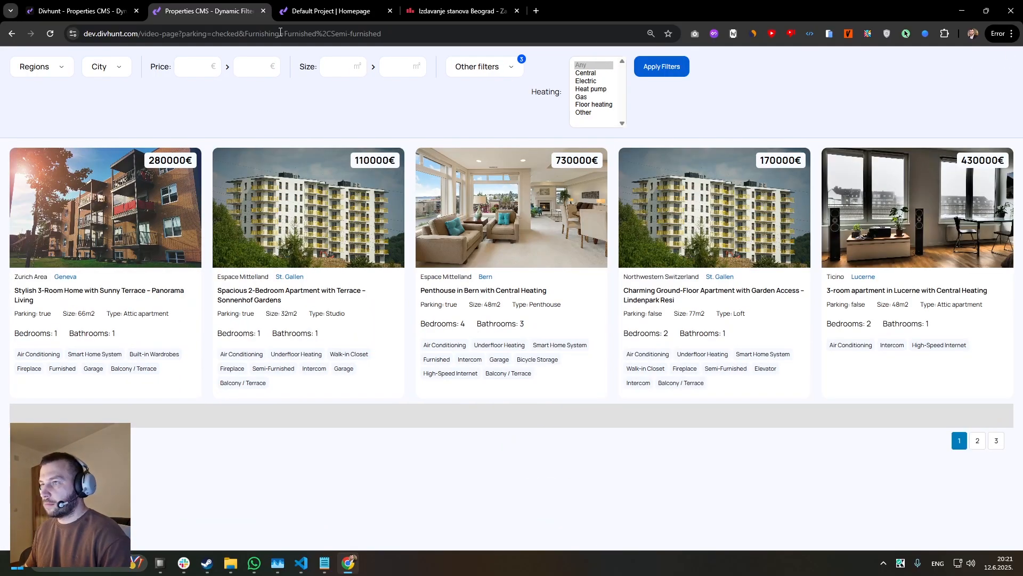
Remove the Pagination div's fixed height in the builder and return to the live properties page.
left_click(80, 11)
left_click(583, 239)
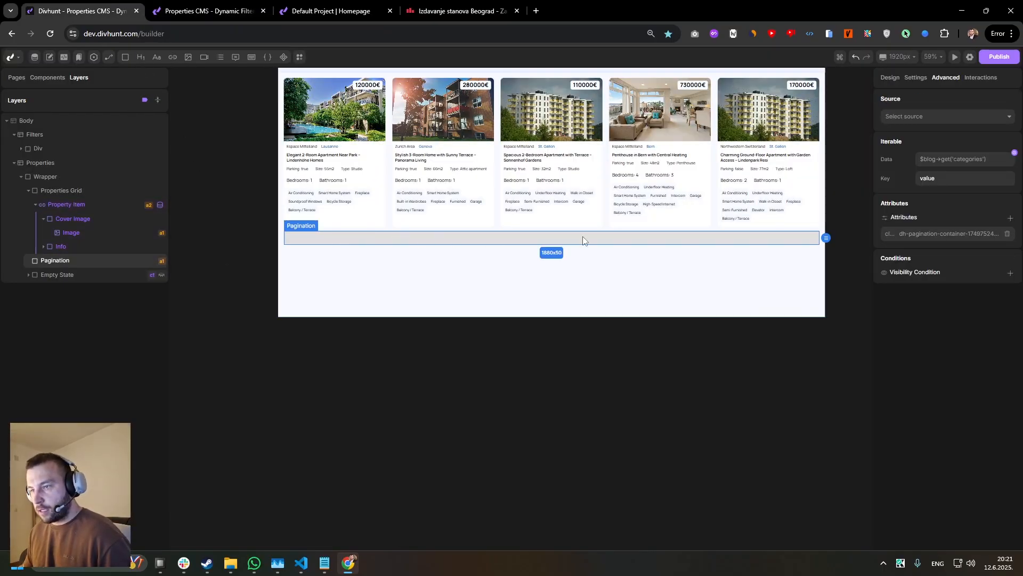
left_click(890, 78)
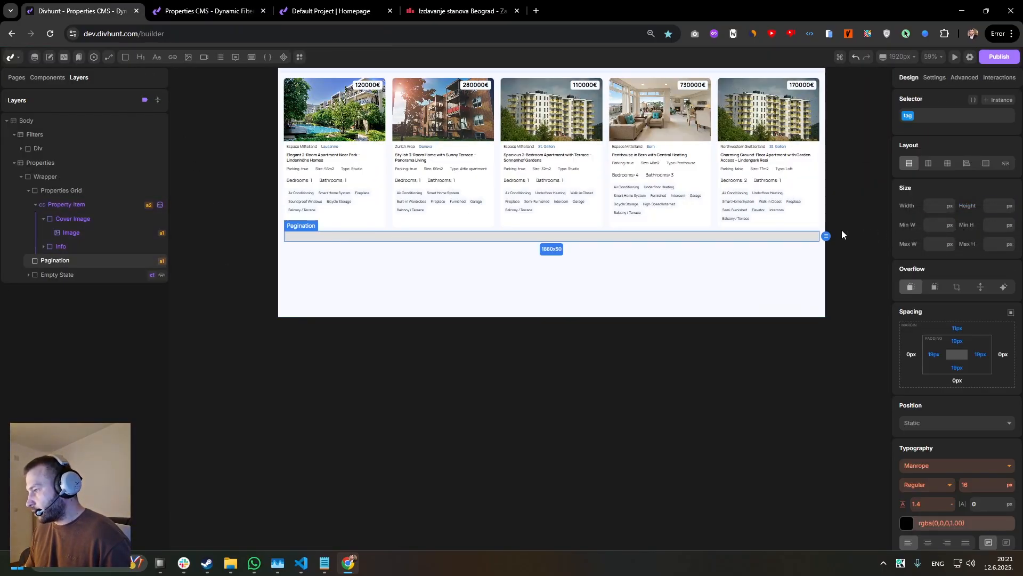
key("ctrl+Tab")
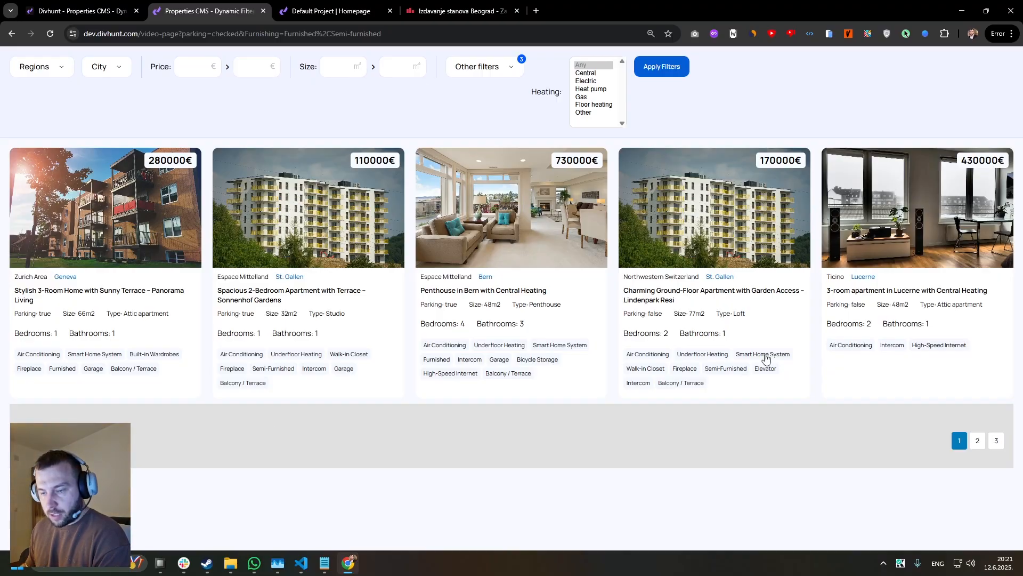
Test the live page's numbered pagination by going to page 2, page 3 and back to page 2.
left_click(977, 440)
left_click(996, 440)
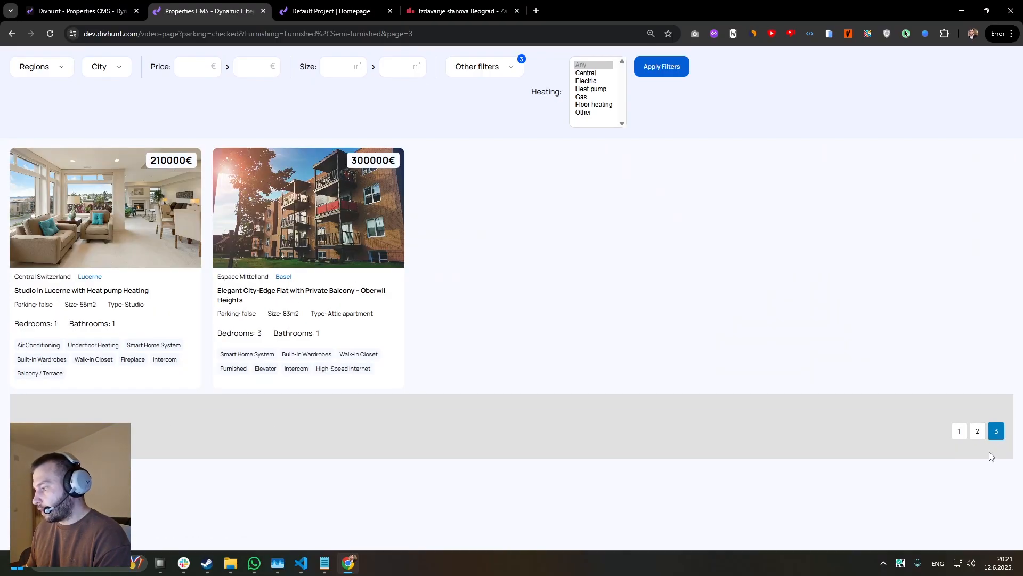
left_click(977, 431)
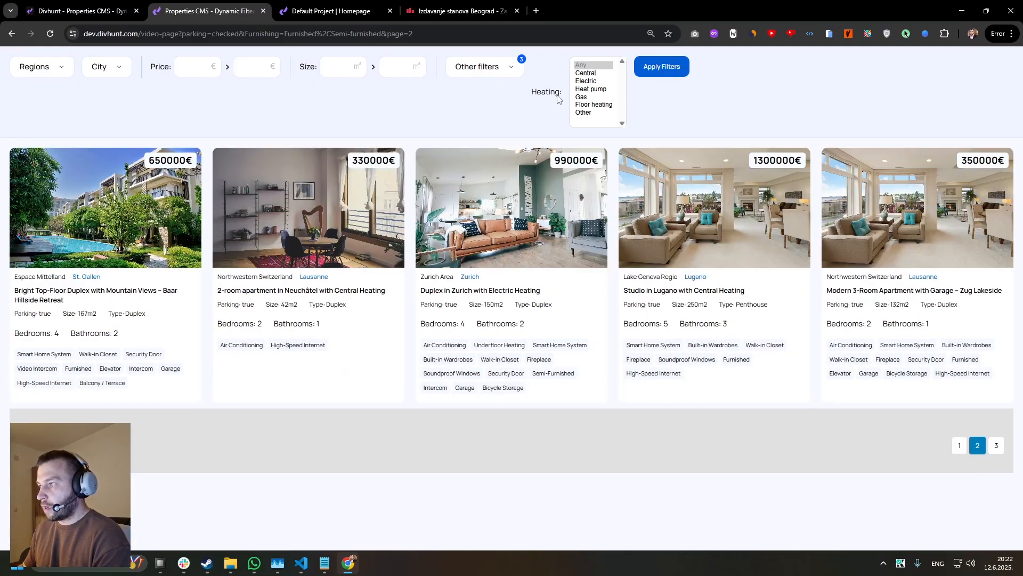
Filter the live properties by Central, Electric and Heat pump heating and switch between the two result pages.
left_click_drag(586, 73, 591, 93)
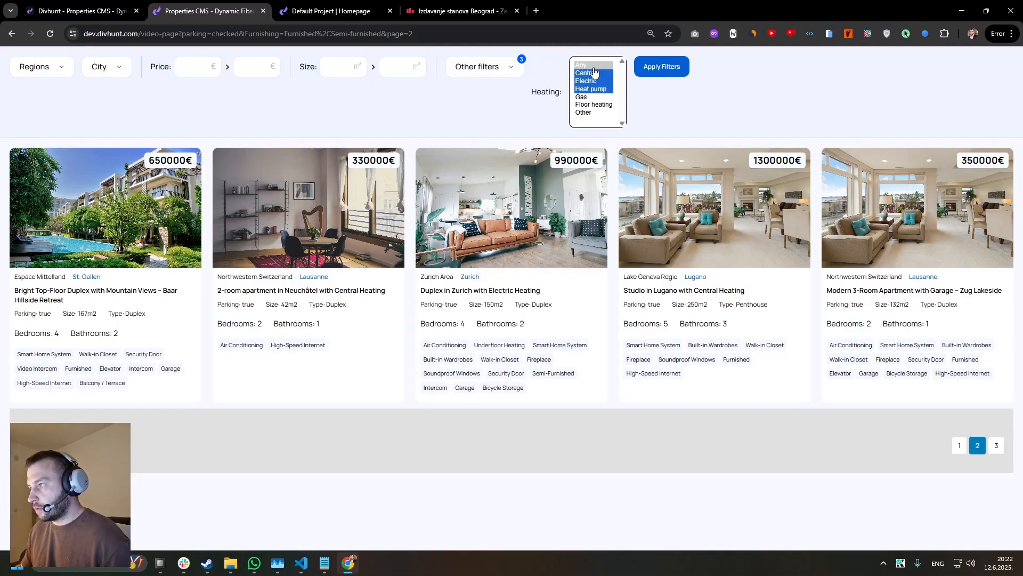
left_click(648, 67)
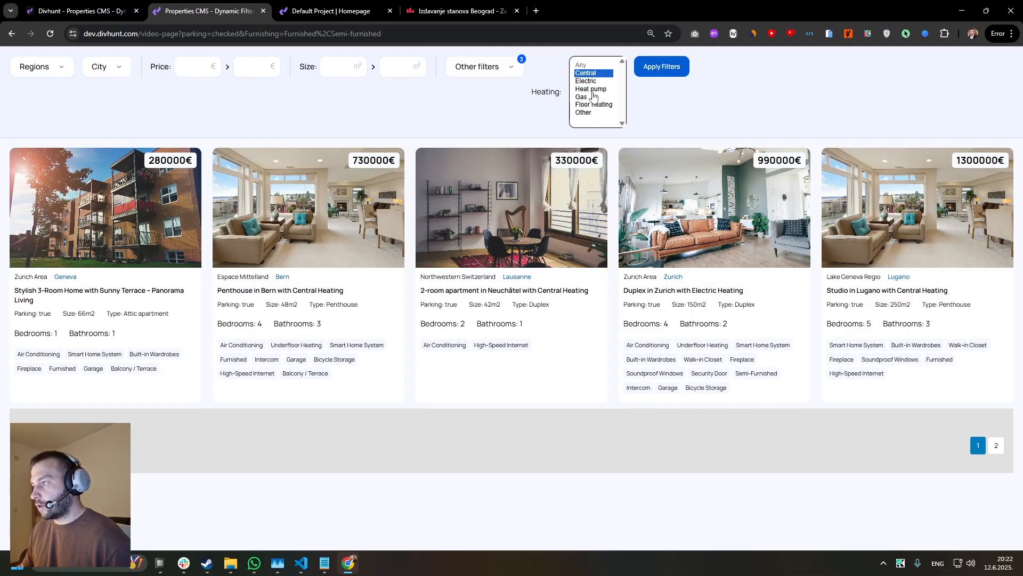
left_click(587, 82, "ctrl")
left_click(588, 89, "ctrl")
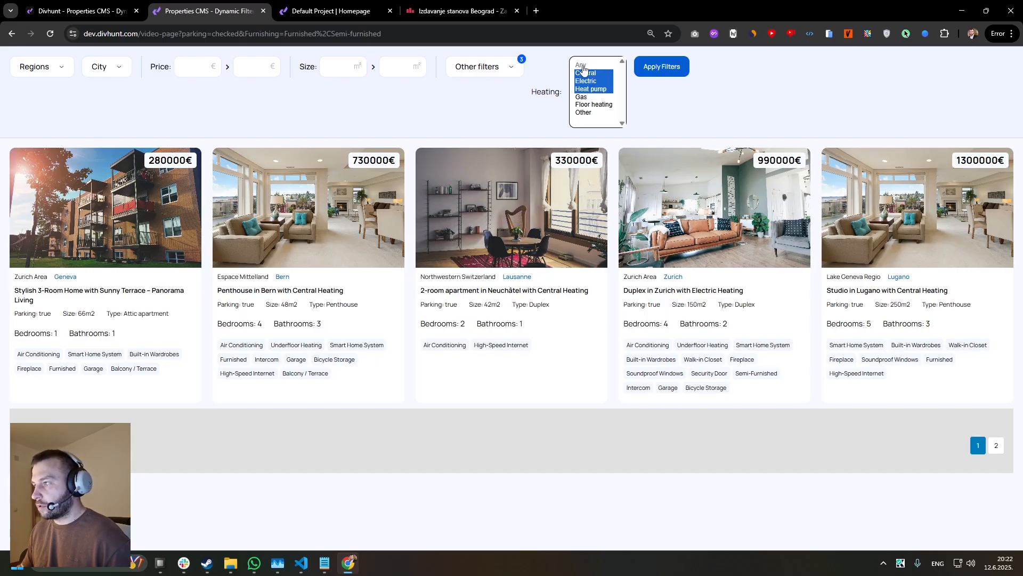
left_click(655, 74)
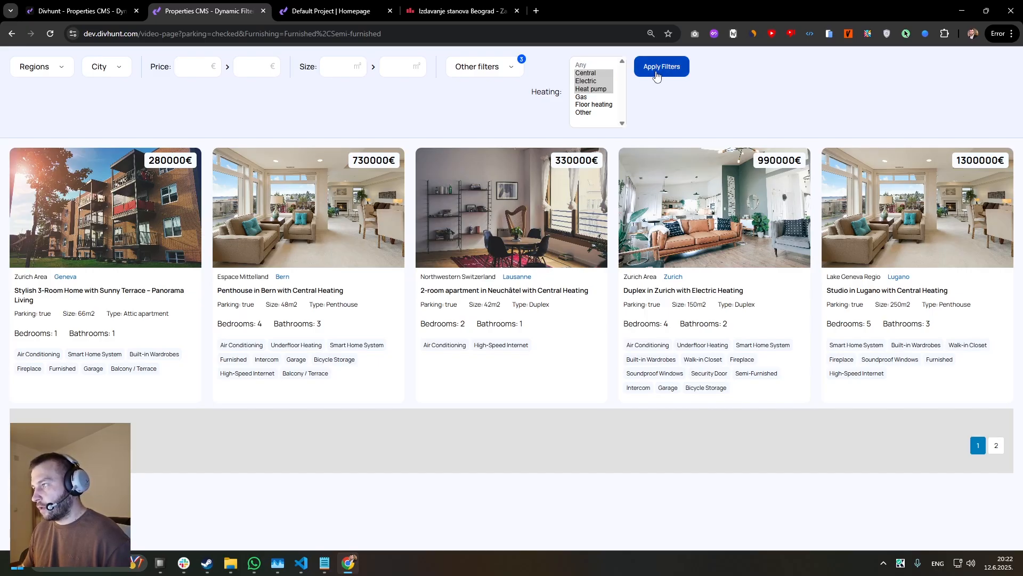
left_click(996, 445)
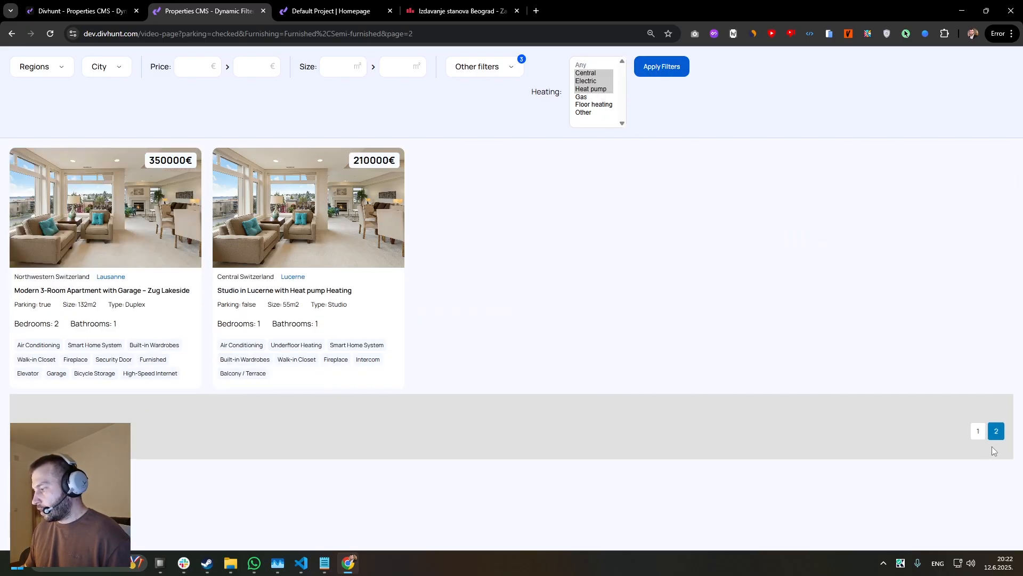
left_click(978, 431)
left_click(996, 445)
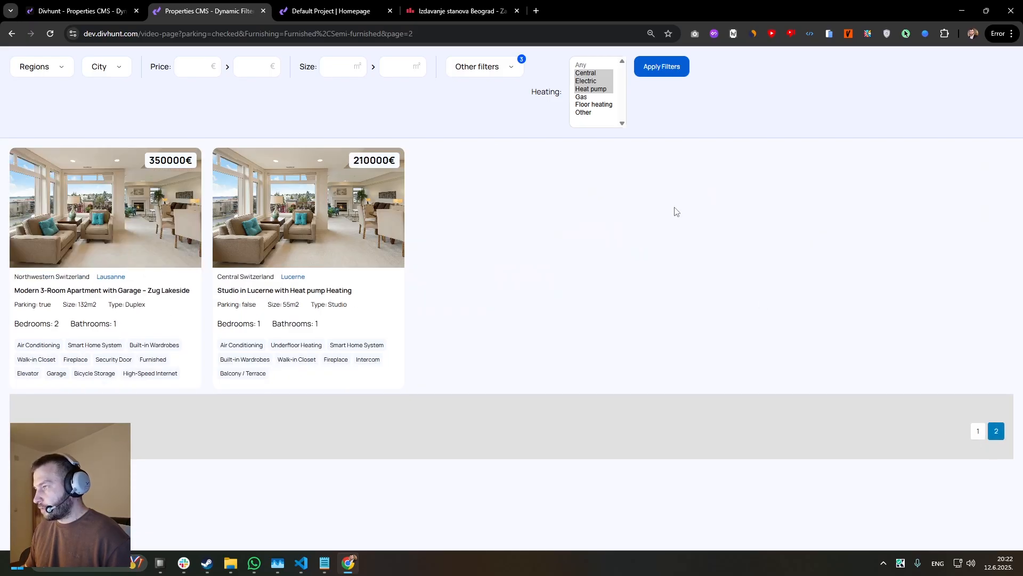
Add Gas, Floor heating and Other to the applied heating filter and go to page 2 of the results.
left_click(582, 98, "ctrl")
left_click(663, 71)
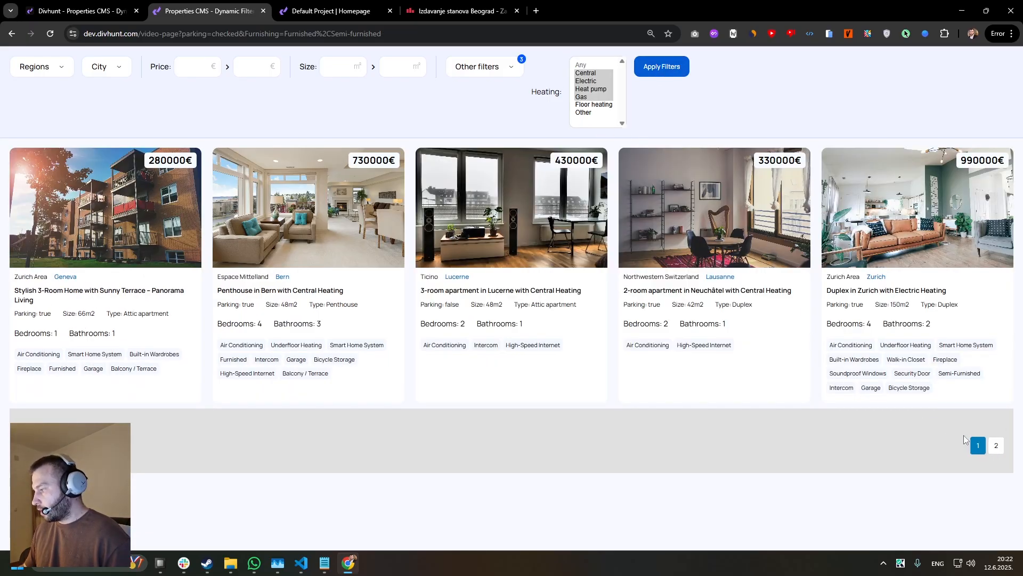
left_click(593, 104, "ctrl")
left_click(583, 112, "ctrl")
left_click(663, 67)
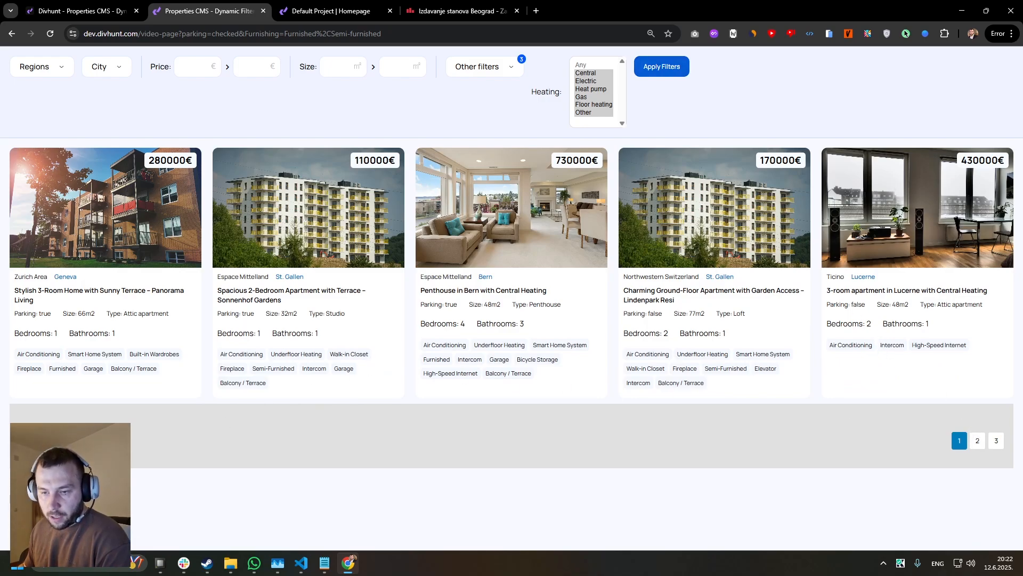
left_click(979, 442)
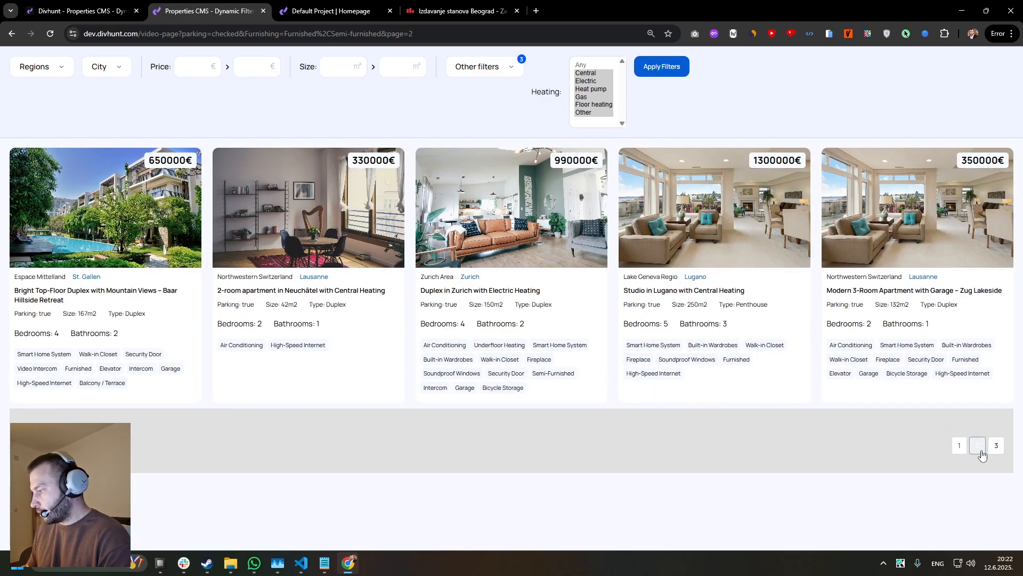
Turn off the results info in the Property Item's pagination settings, save the source and reload the live page.
left_click(96, 20)
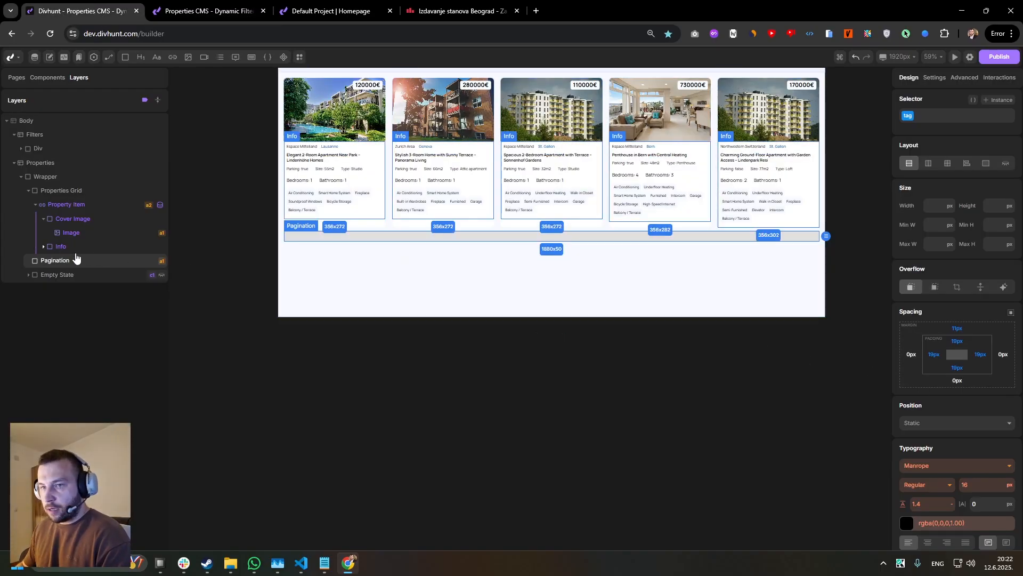
left_click(66, 204)
left_click(964, 77)
scroll(939, 381, "down", 5)
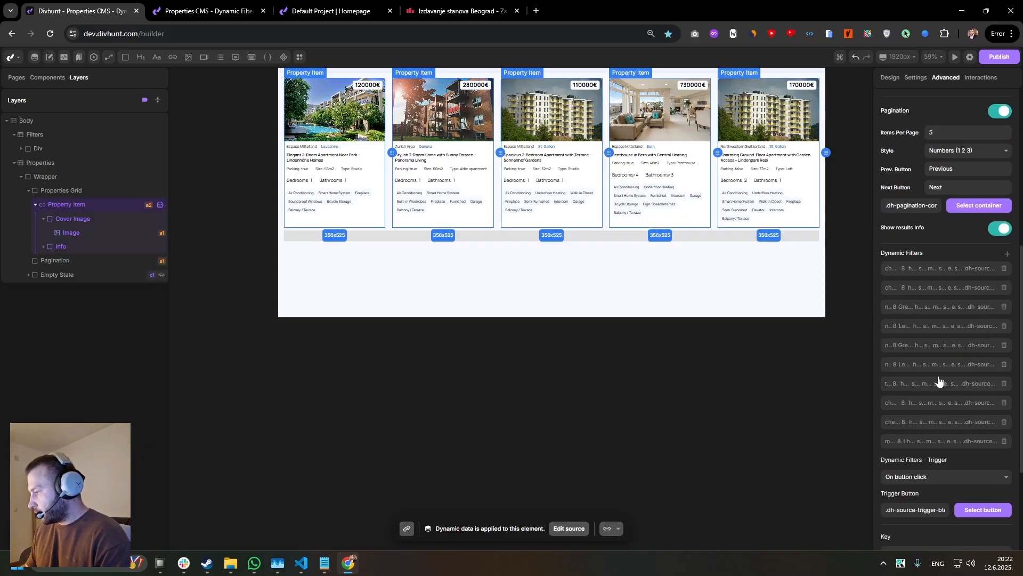
left_click(988, 230)
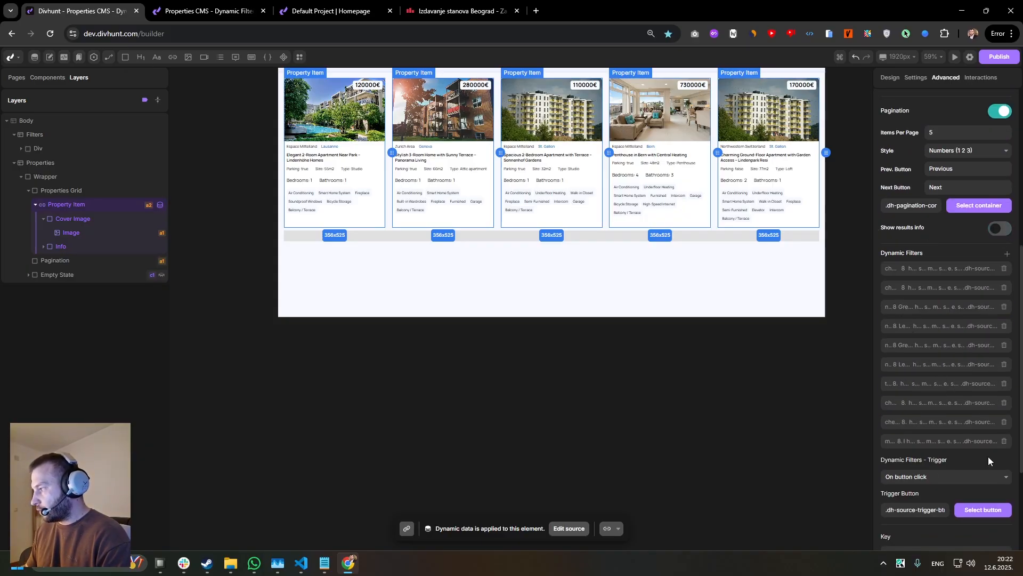
scroll(984, 469, "down", 3)
left_click(995, 425)
left_click(208, 11)
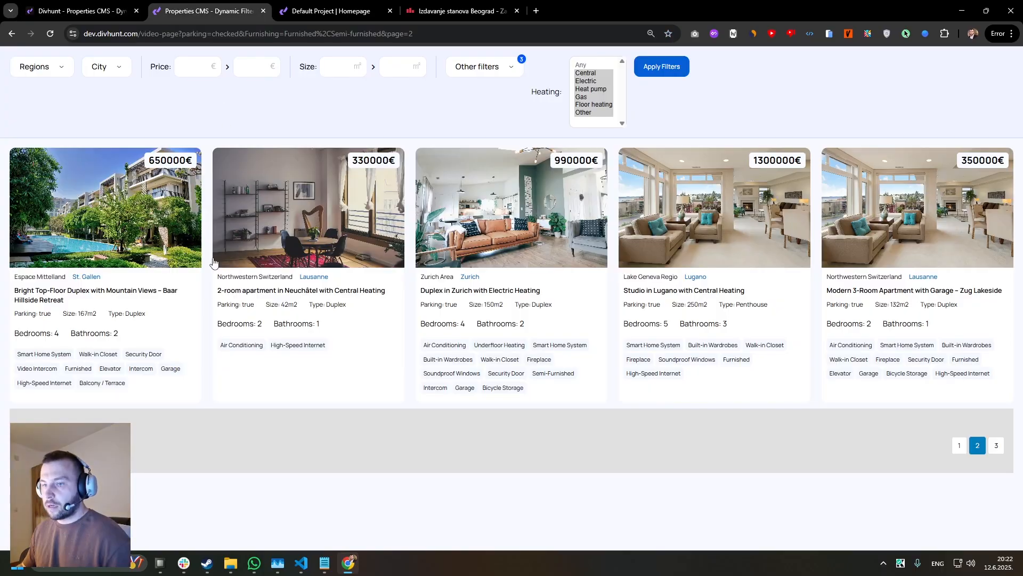
key("F5")
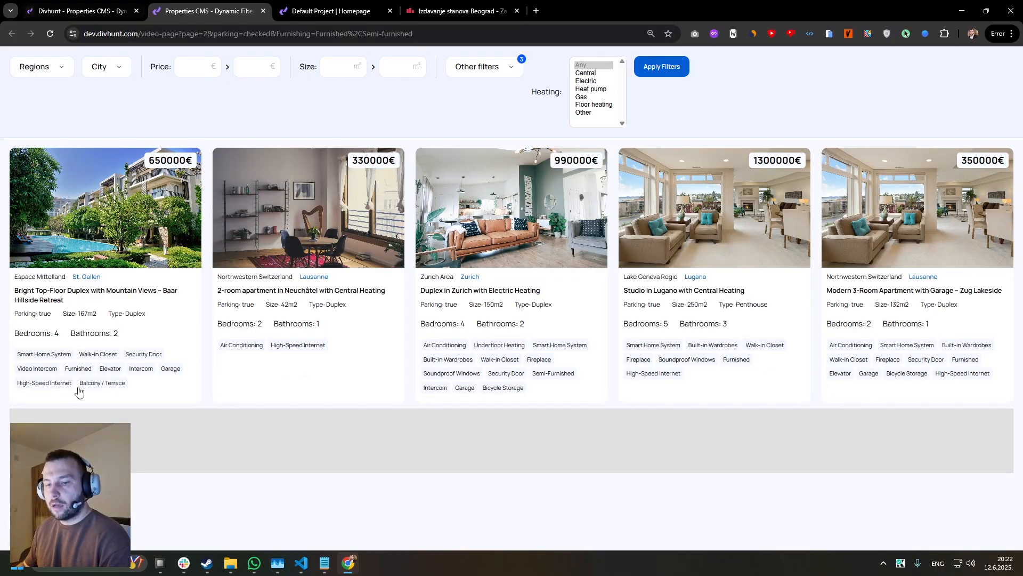
Give the Pagination div a horizontal flex layout with Justify set to Center and check the live page.
left_click(80, 11)
left_click(350, 235)
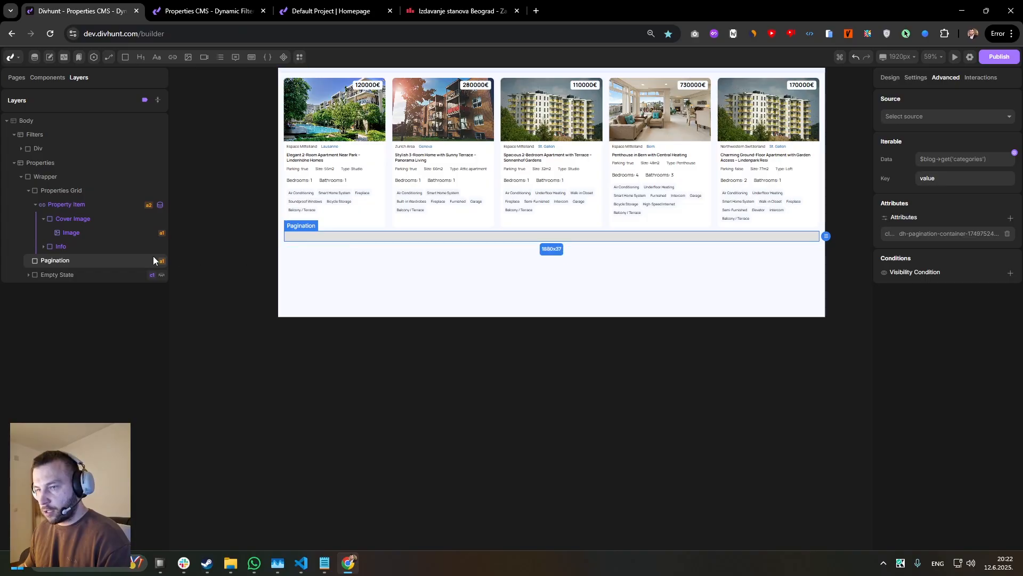
left_click(890, 77)
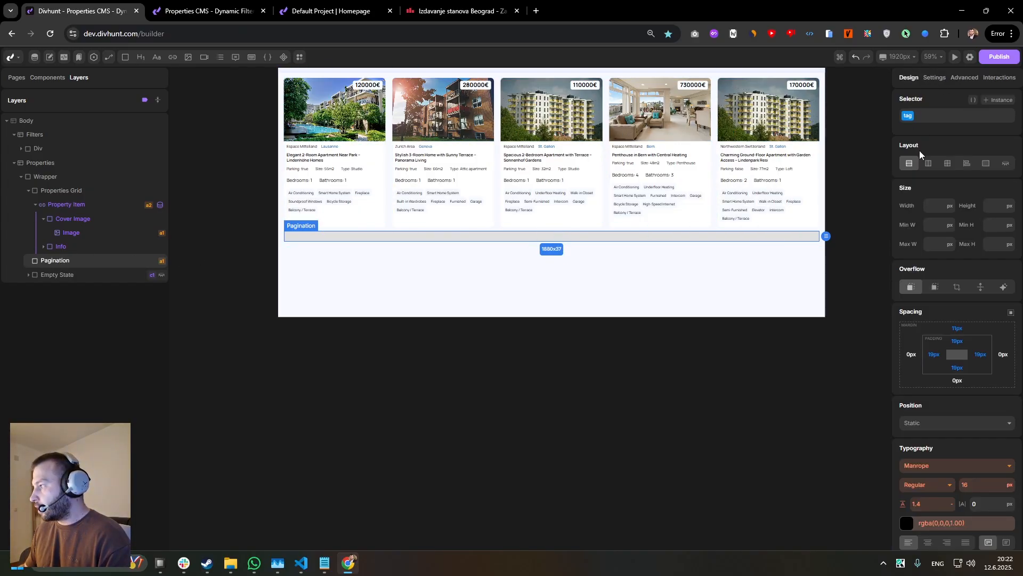
left_click(928, 166)
left_click(937, 205)
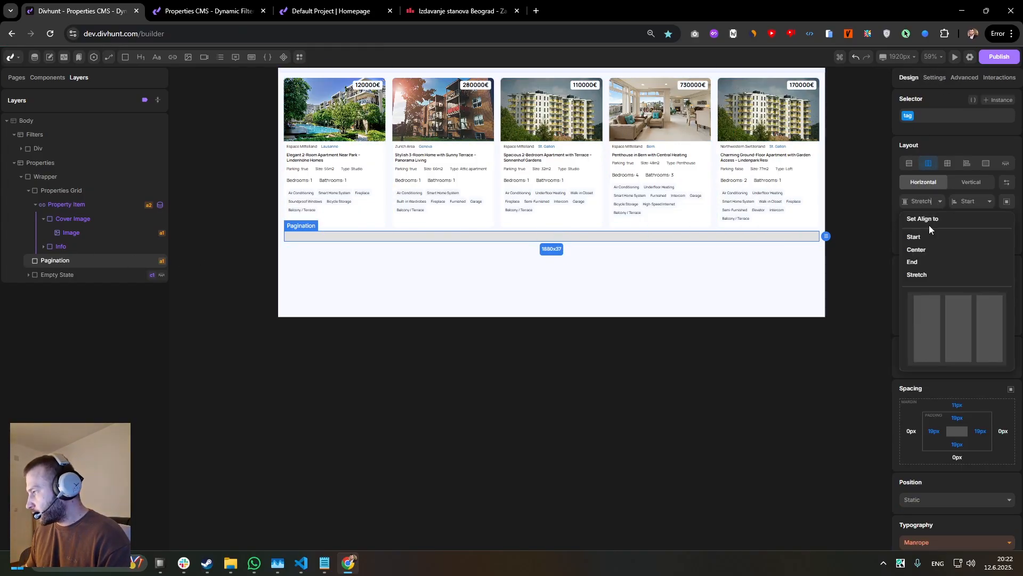
left_click(922, 199)
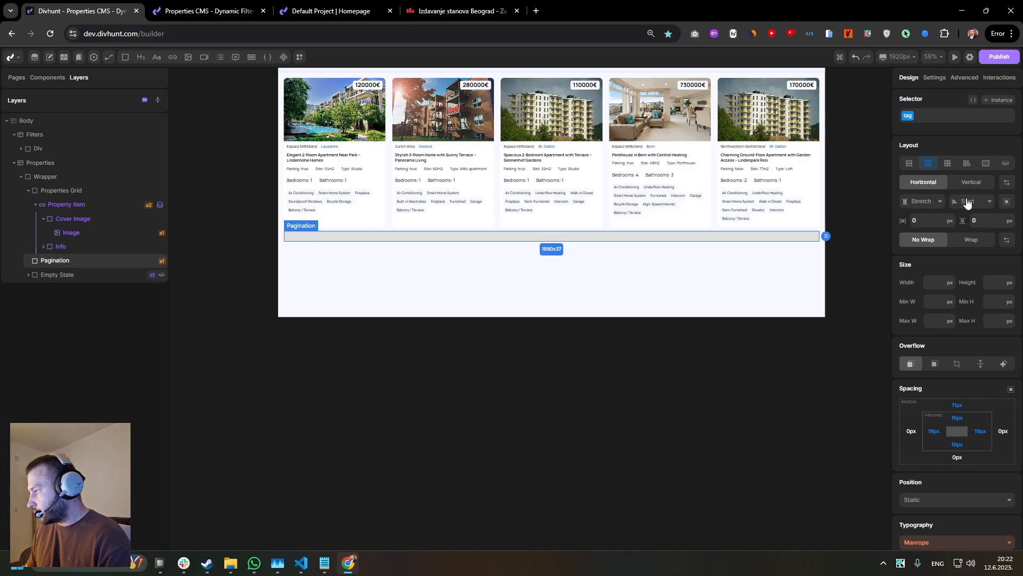
left_click(970, 201)
left_click(933, 250)
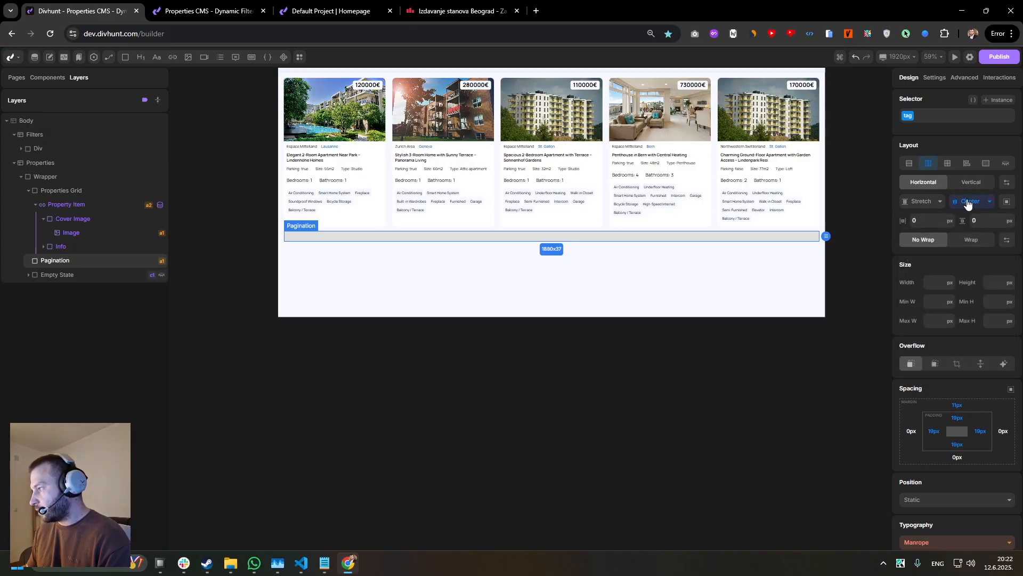
left_click(966, 201)
left_click(208, 10)
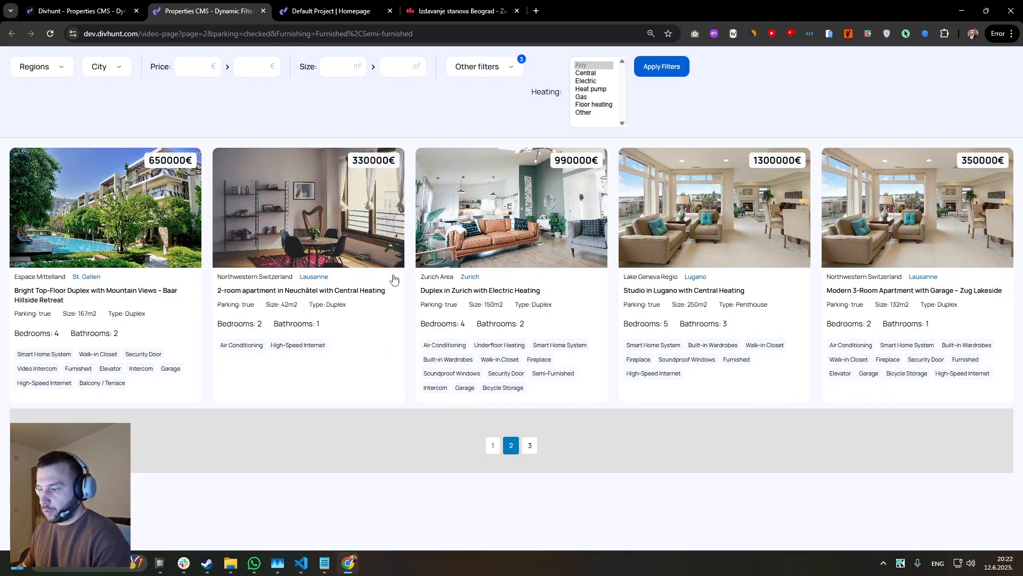
Change the Pagination div's Justify to End and check the live page by going to page 1.
left_click(91, 5)
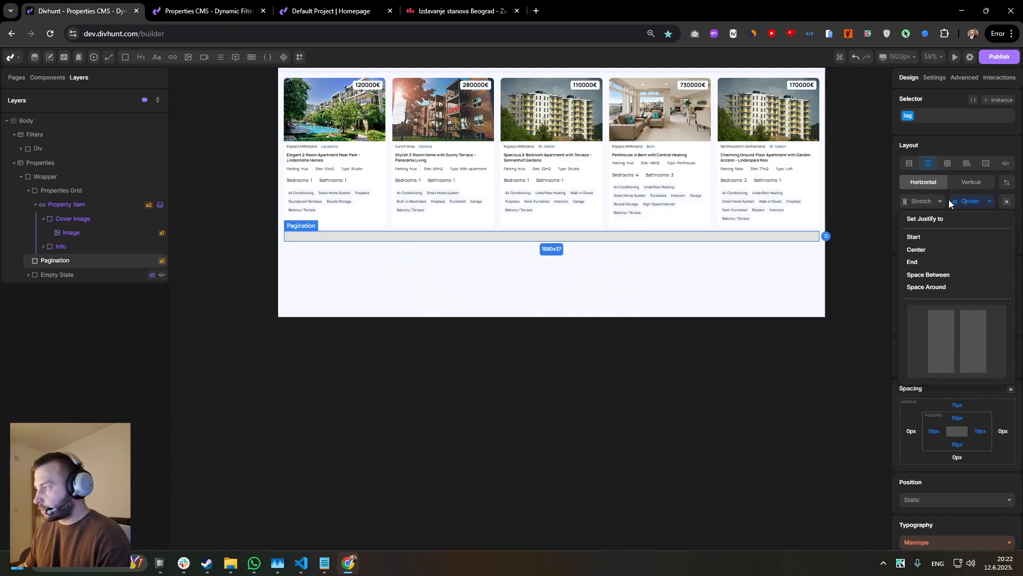
left_click(934, 274)
left_click(245, 5)
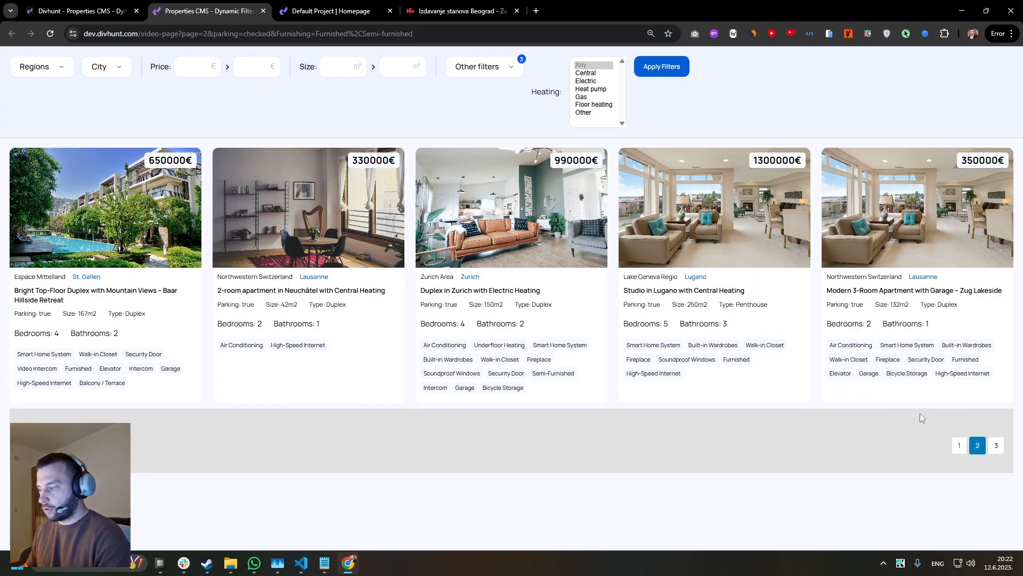
left_click(959, 445)
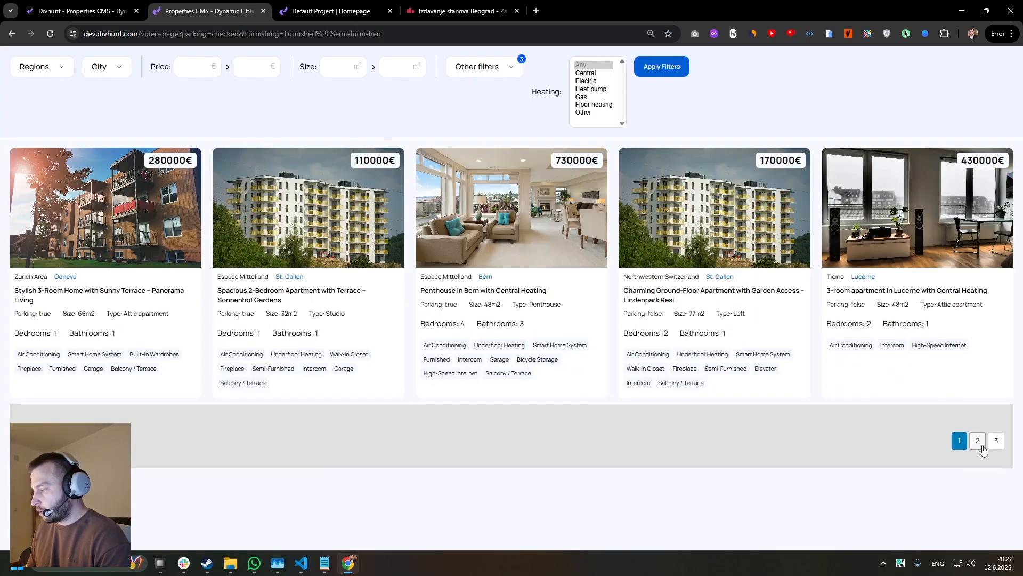
Set the Property Item's pagination style to Simple (Prev/Next) in its data source settings.
left_click(80, 11)
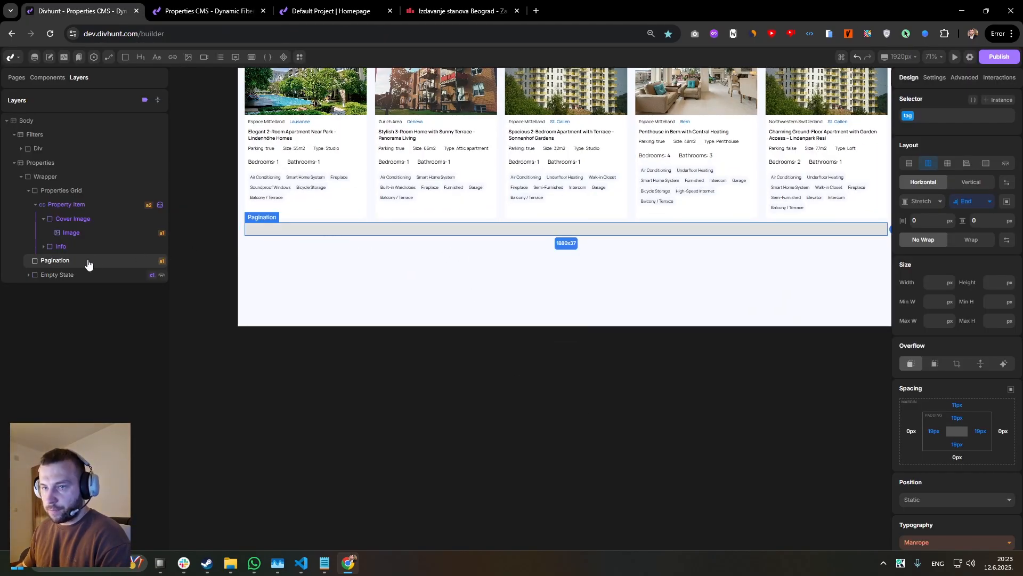
left_click(75, 207)
left_click(933, 78)
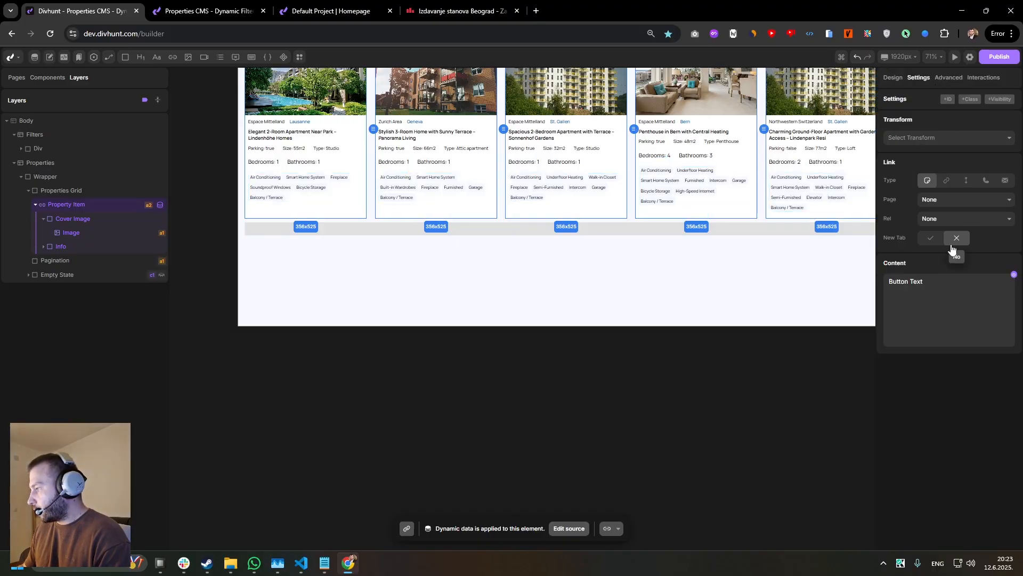
left_click(950, 80)
scroll(958, 358, "down", 5)
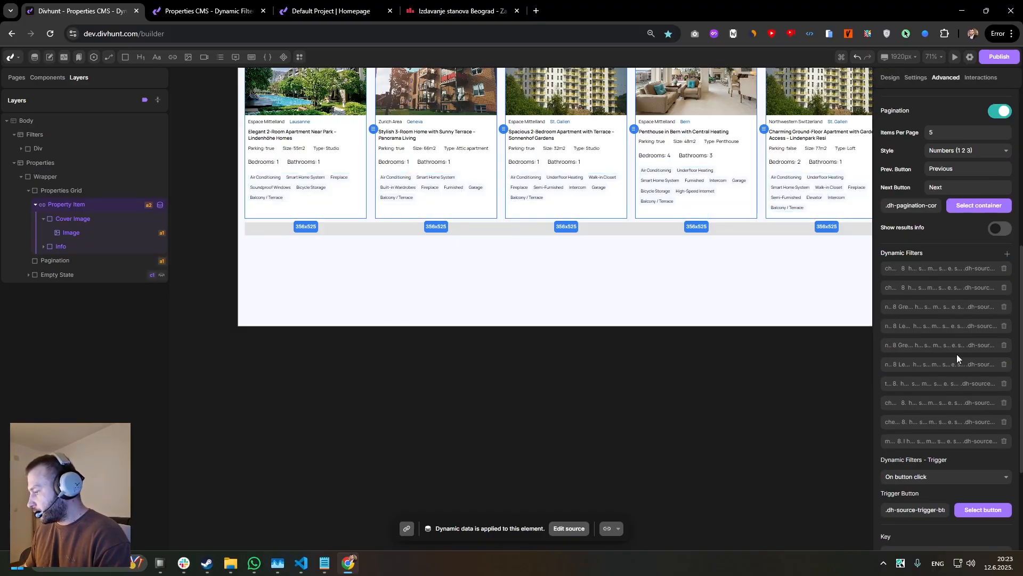
scroll(954, 181, "up", 1)
left_click(960, 205)
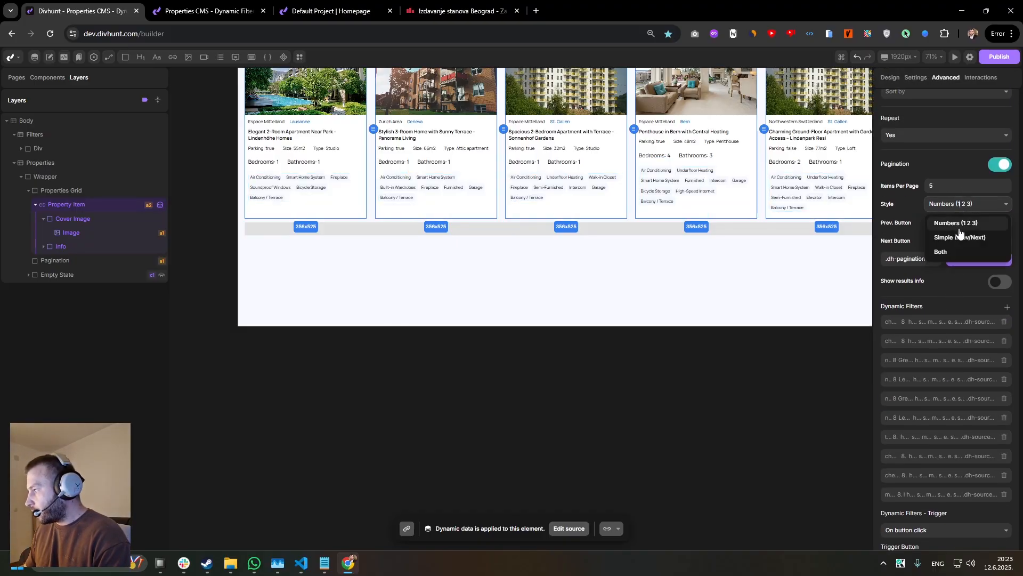
left_click(944, 240)
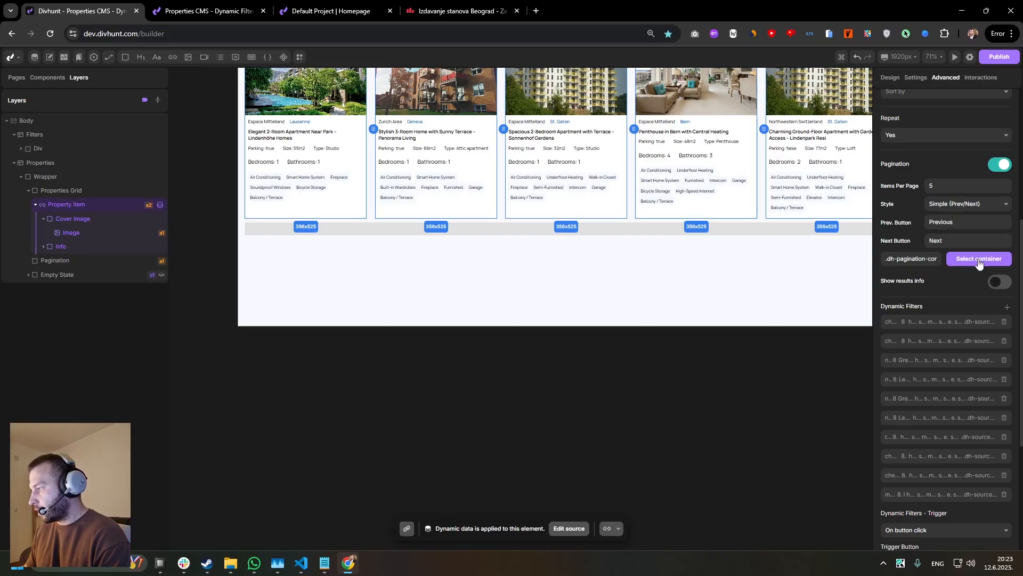
Save the Property Item's data source with the simple pagination style and reload the live page.
left_click(976, 259)
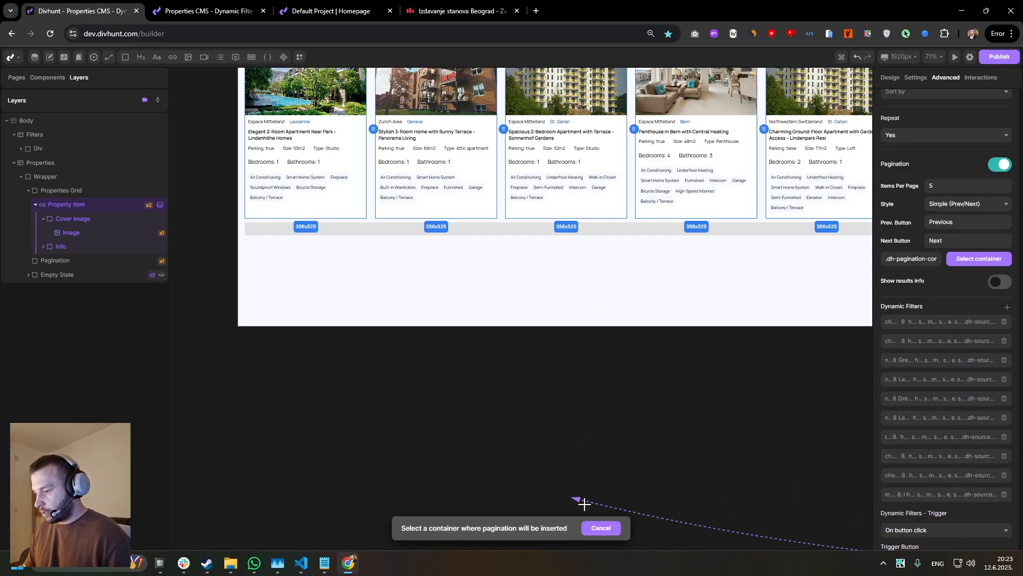
left_click(601, 528)
scroll(995, 320, "down", 4)
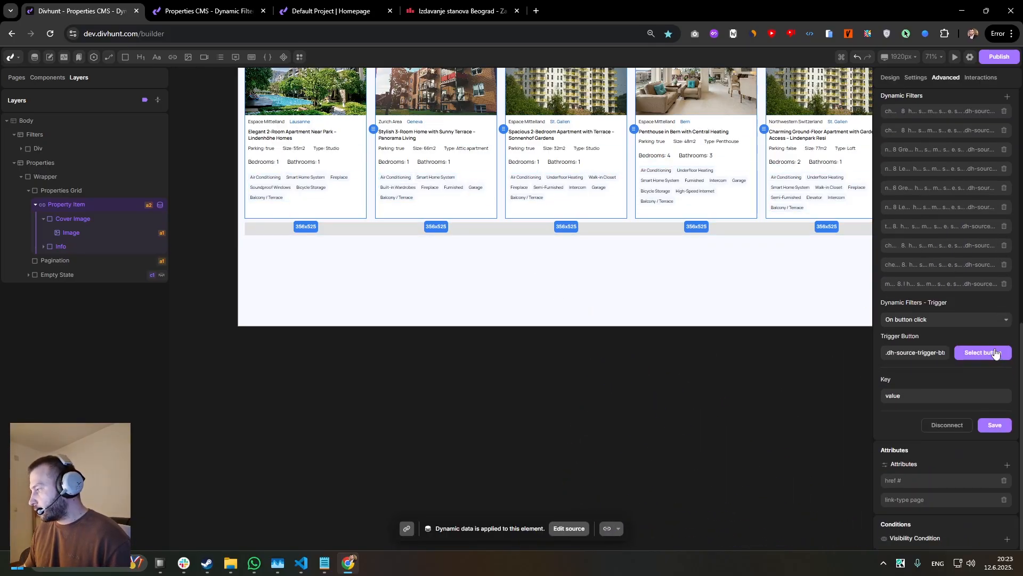
left_click(996, 428)
left_click(217, 6)
key("ctrl+r")
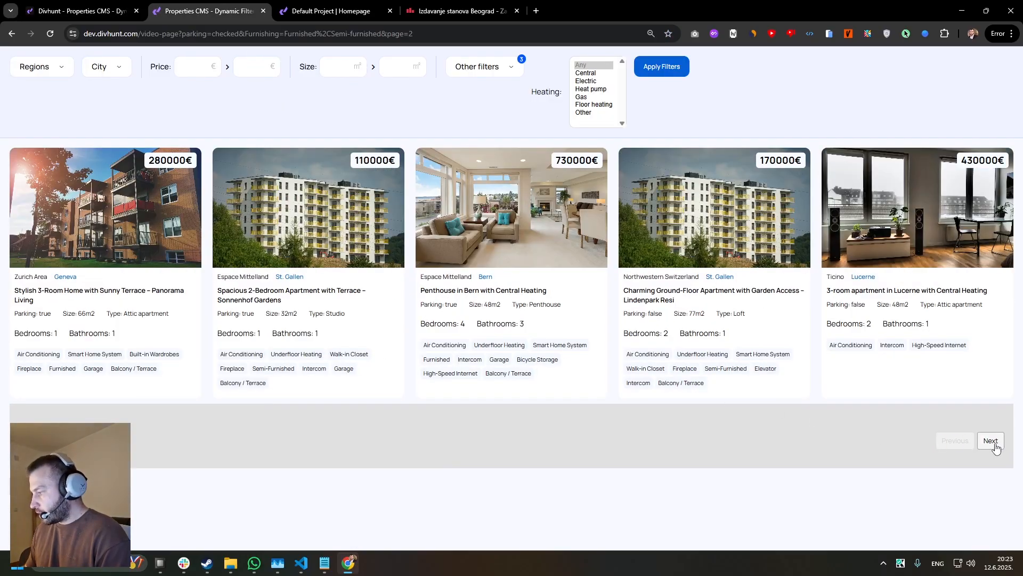
Test the simple pagination on the live page by moving back and forth with Previous and Next.
left_click(995, 446)
left_click(991, 446)
left_click(958, 431)
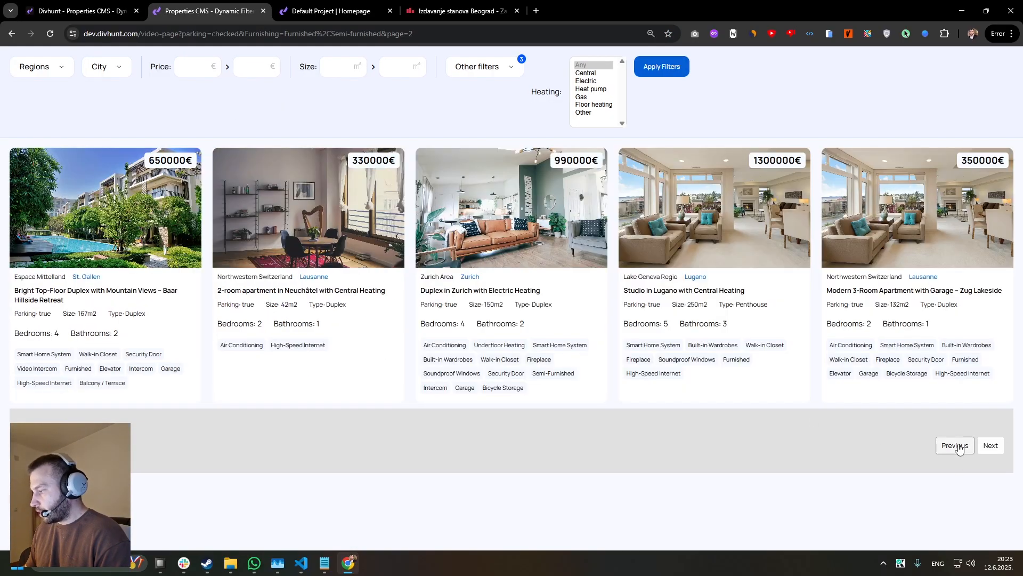
left_click(959, 449)
left_click(990, 446)
left_click(990, 448)
left_click(955, 447)
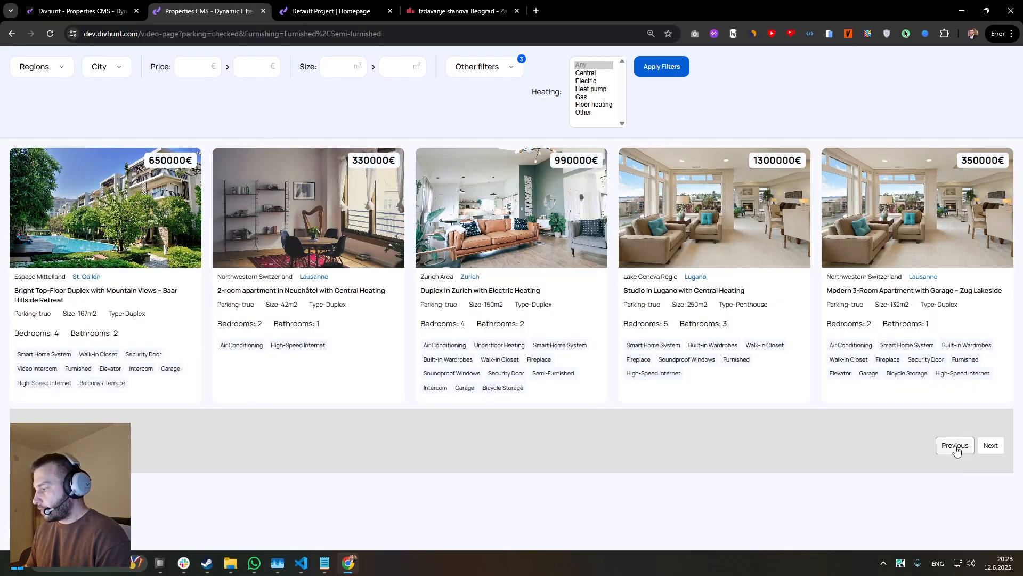
left_click(990, 446)
Change the Property Item's pagination style to show page numbers between Previous and Next, save the source and return to the live page.
left_click(80, 11)
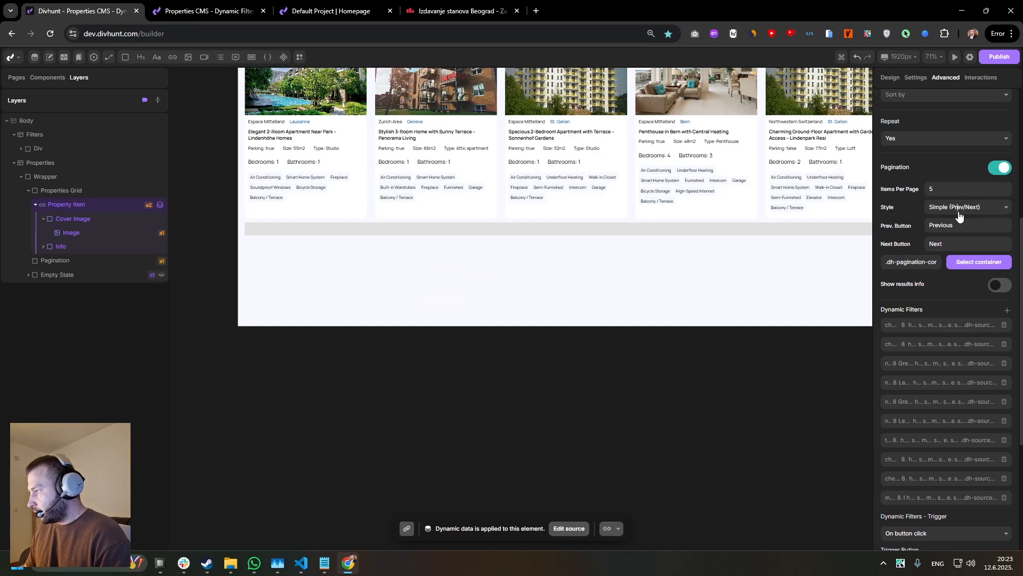
left_click(959, 215)
left_click(962, 261)
scroll(992, 421, "down", 4)
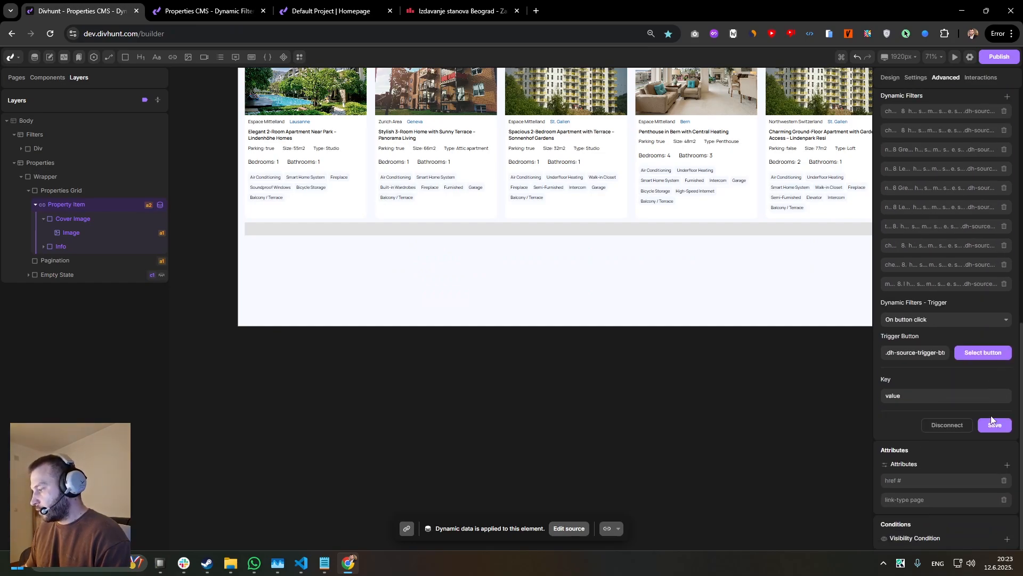
left_click(992, 426)
left_click(208, 10)
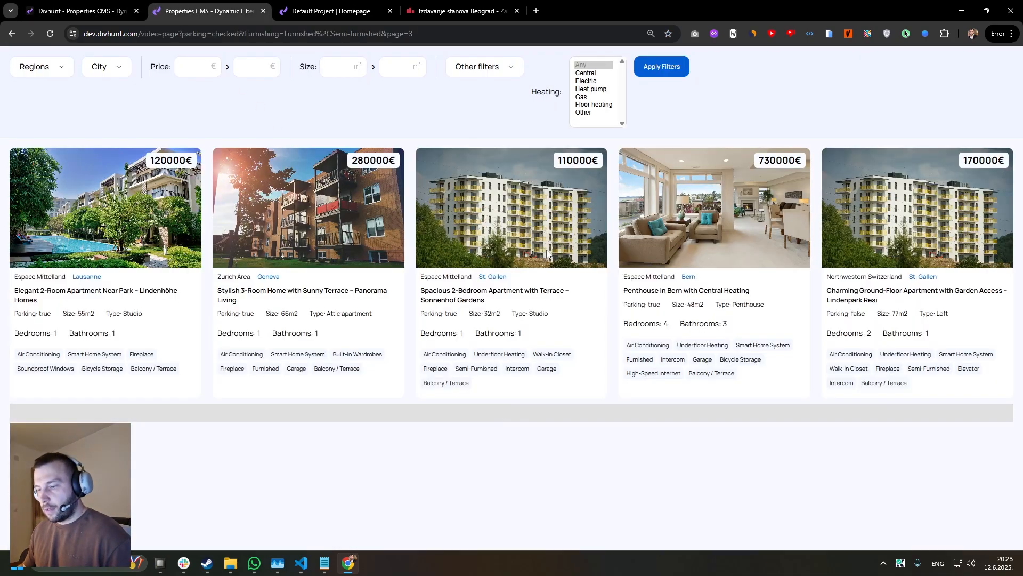
Test the numbered pagination on the live page by switching between pages 1, 2 and 3.
left_click(896, 431)
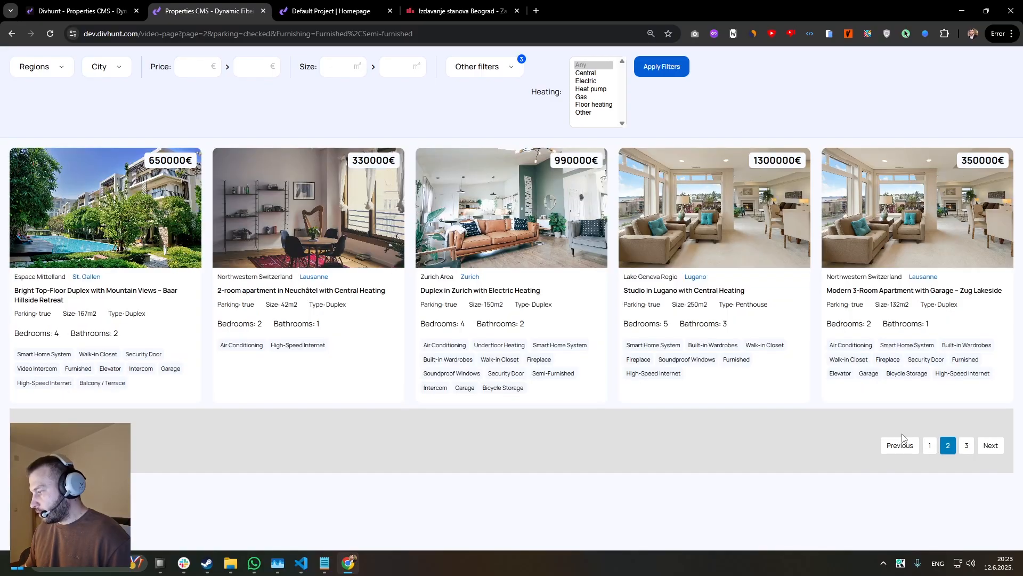
left_click(929, 447)
left_click(952, 448)
left_click(966, 446)
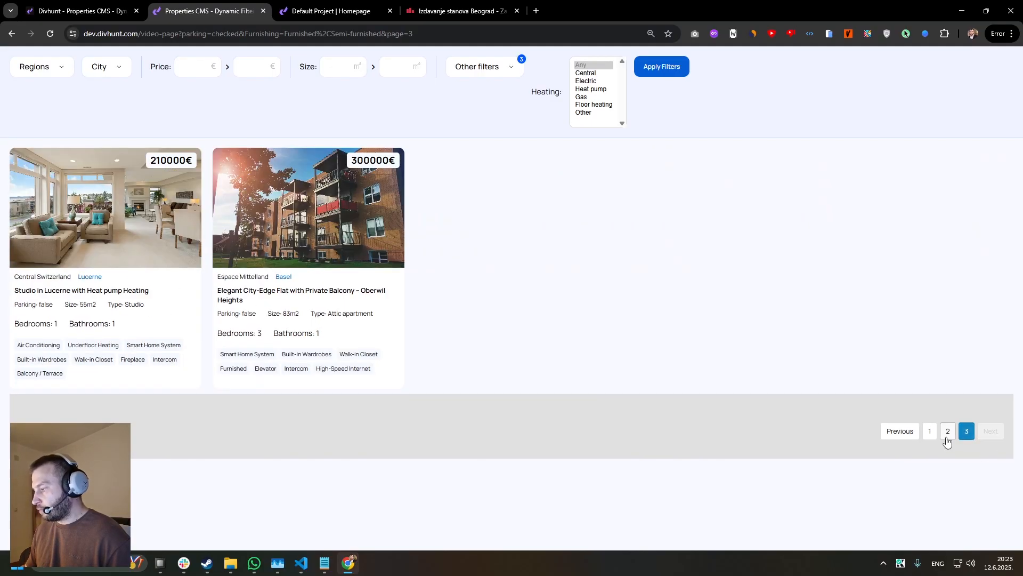
left_click(947, 430)
key("ctrl+1")
left_click(887, 77)
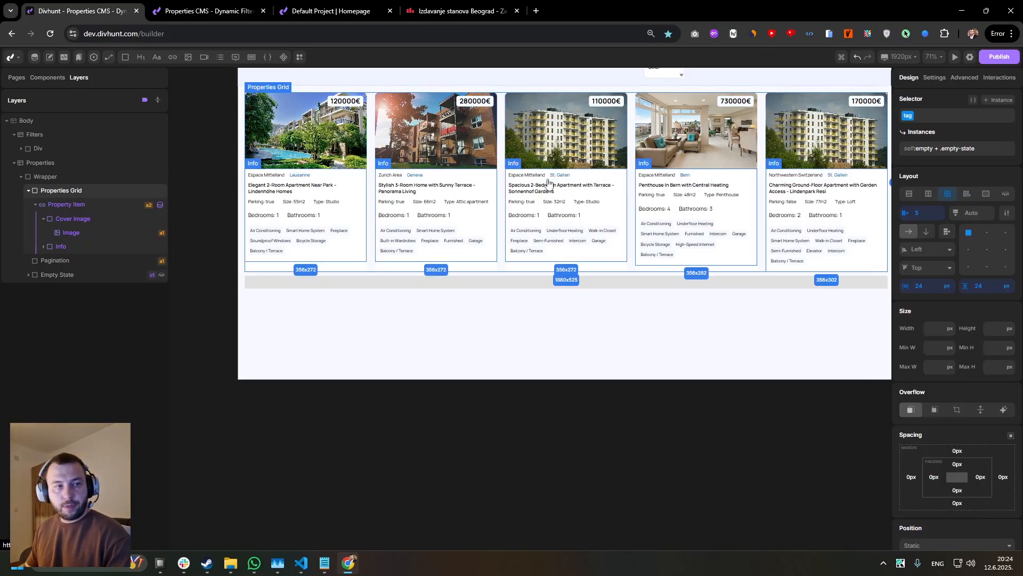
scroll(377, 185, "up", 2)
left_click_drag(377, 185, 377, 272)
scroll(359, 260, "down", 1)
scroll(607, 140, "down", 1)
left_click_drag(606, 140, 555, 168)
scroll(555, 168, "up", 1)
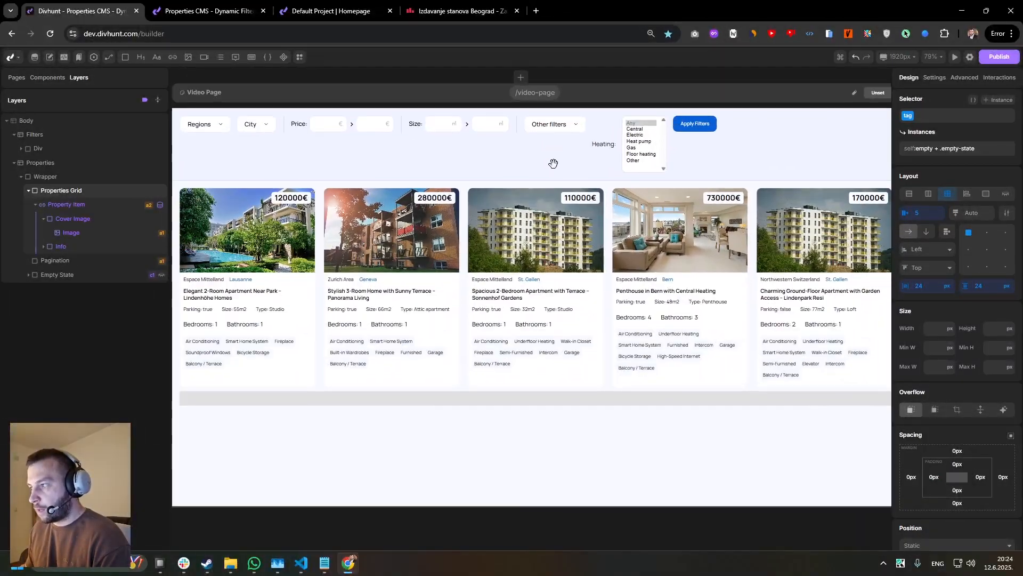
left_click(607, 154)
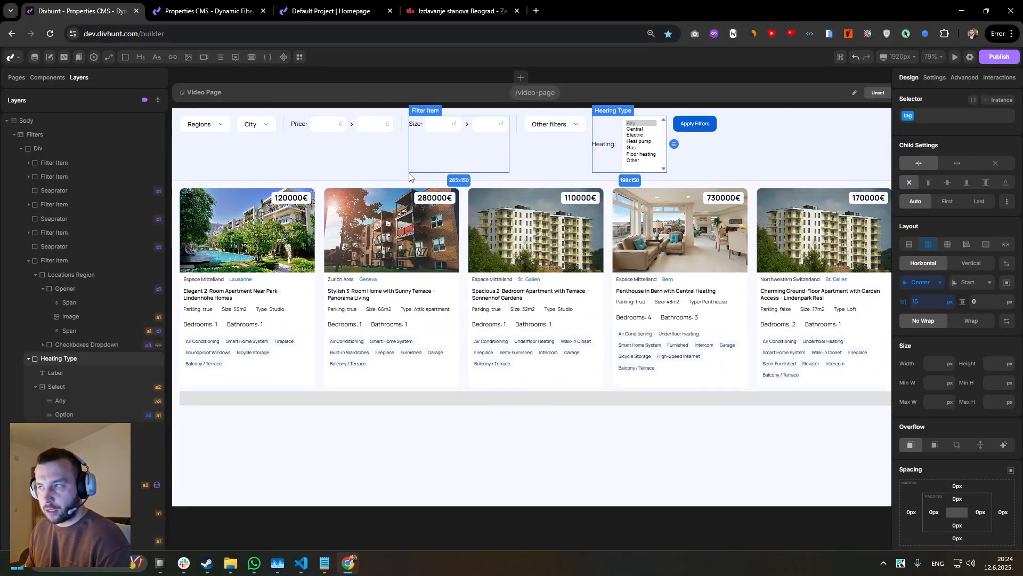
scroll(432, 160, "down", 2)
left_click_drag(433, 160, 387, 160)
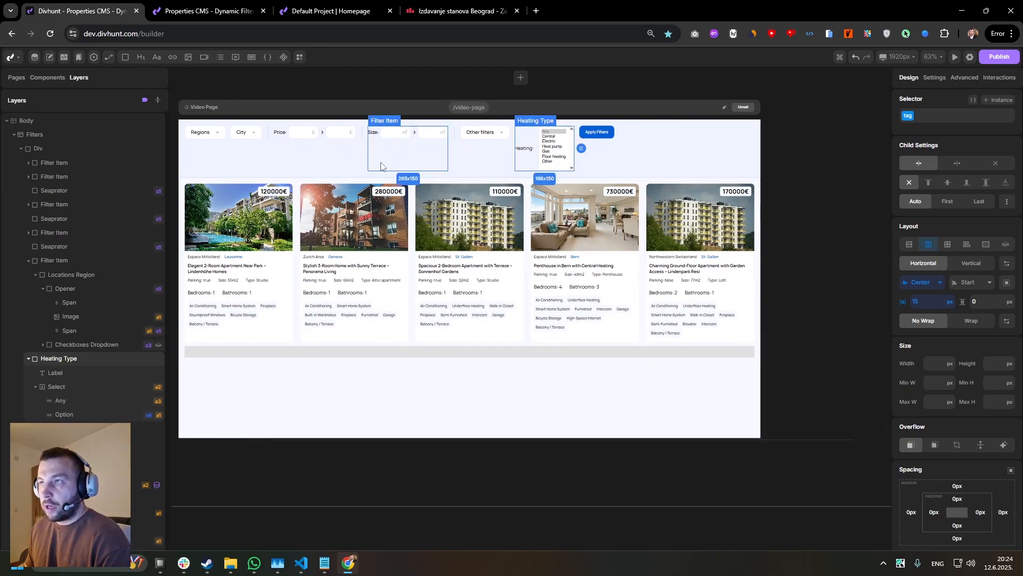
scroll(286, 172, "up", 2)
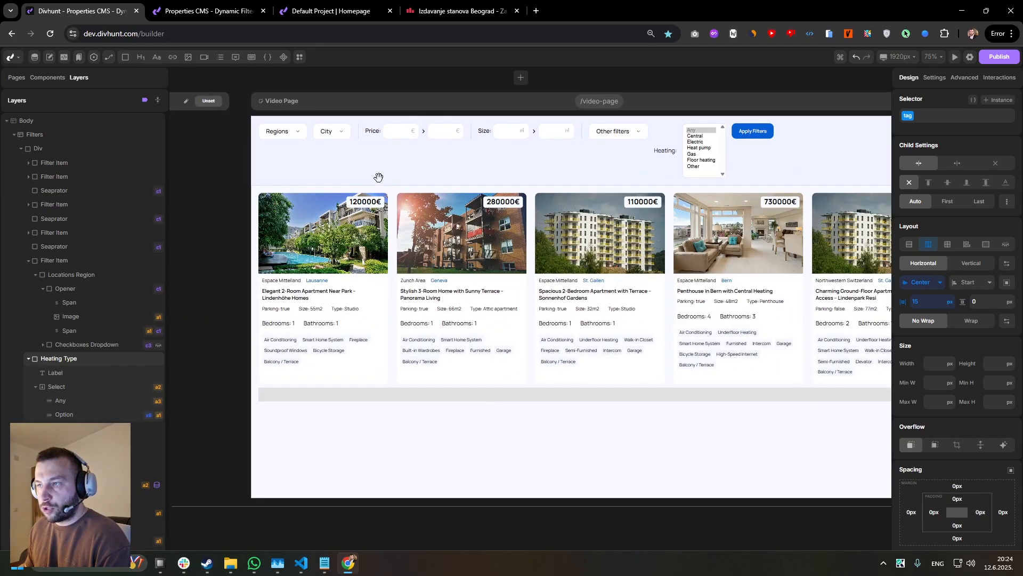
Switch to the cityexpert rental listings page and browse its property cards as a reference.
left_click(457, 11)
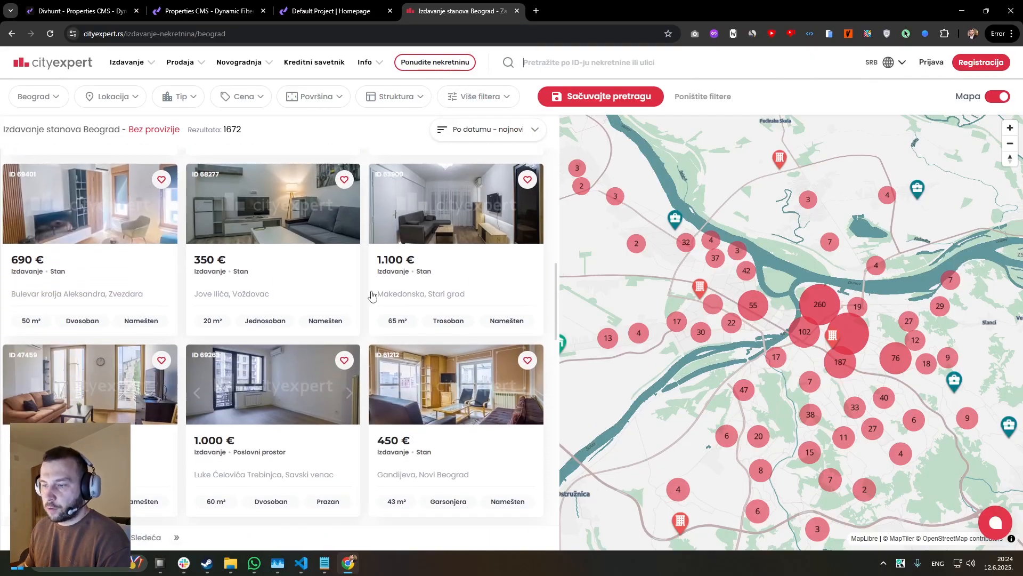
scroll(372, 296, "down", 3)
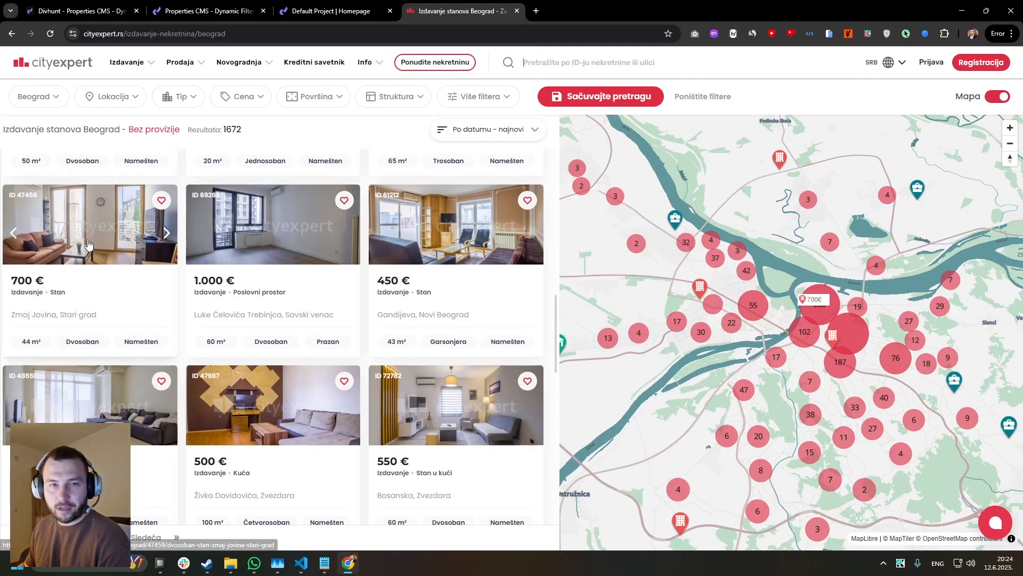